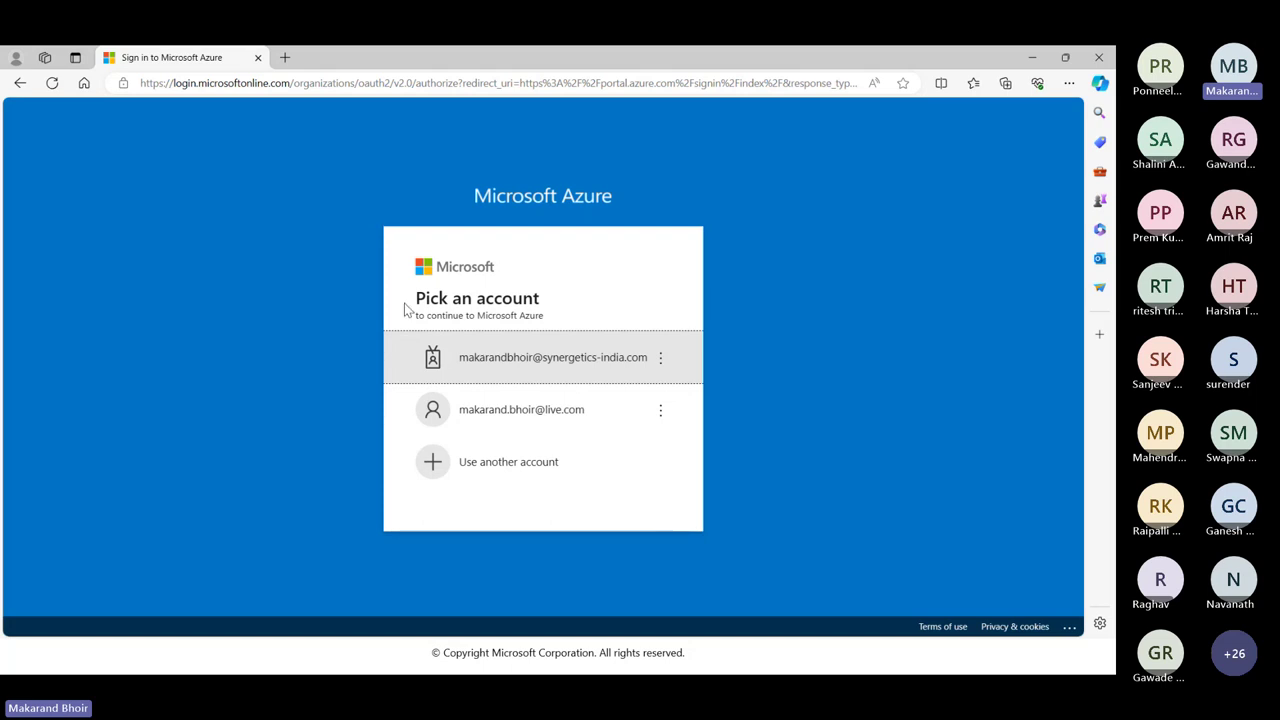
Step: Sign in with the live.com account and highlight the signed-in account and directory on the home page
{"action": "left_click", "coordinate": [484, 421]}
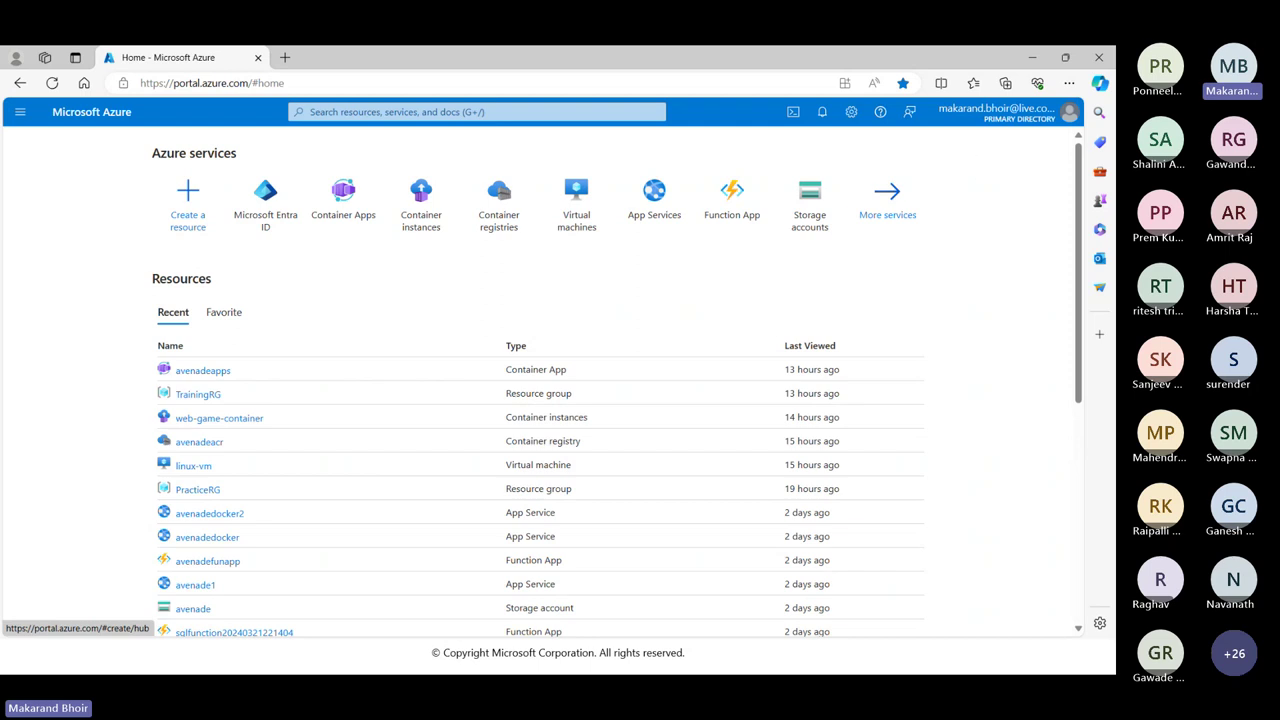
{"action": "left_click_drag", "start_coordinate": [1025, 129], "coordinate": [1014, 202]}
{"action": "left_click_drag", "start_coordinate": [930, 90], "coordinate": [1097, 138]}
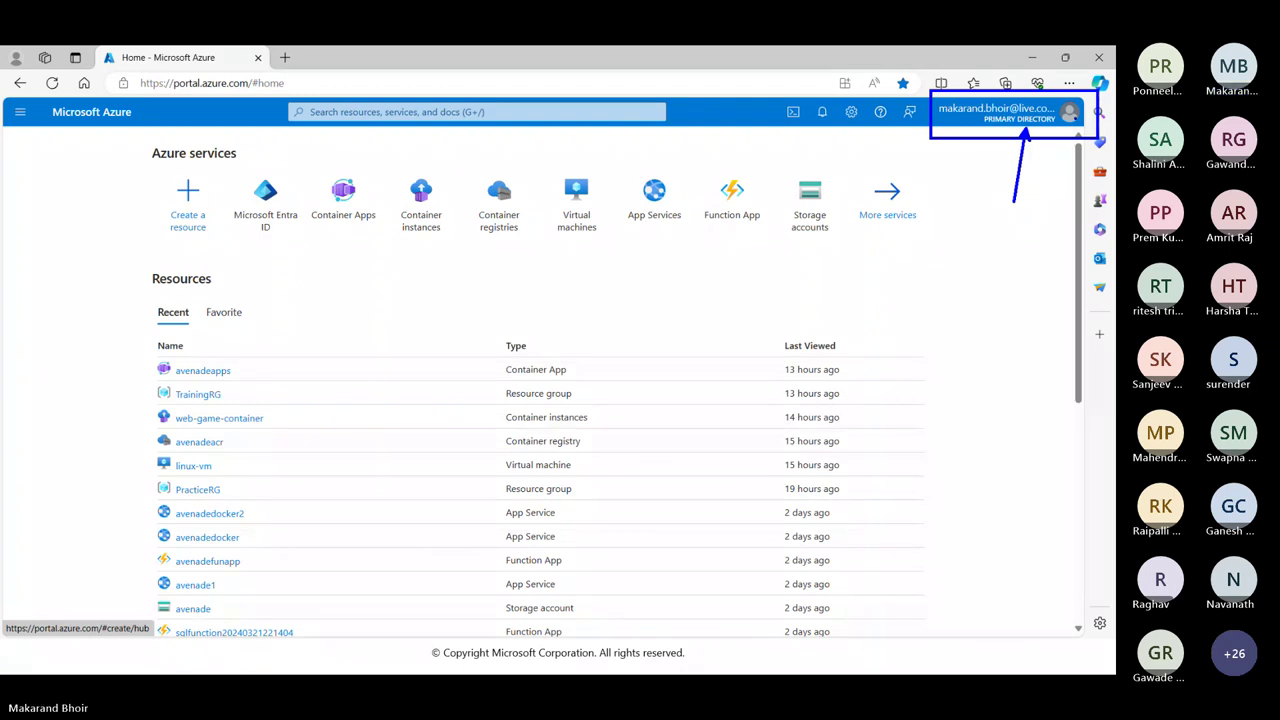
{"action": "key", "text": "Escape"}
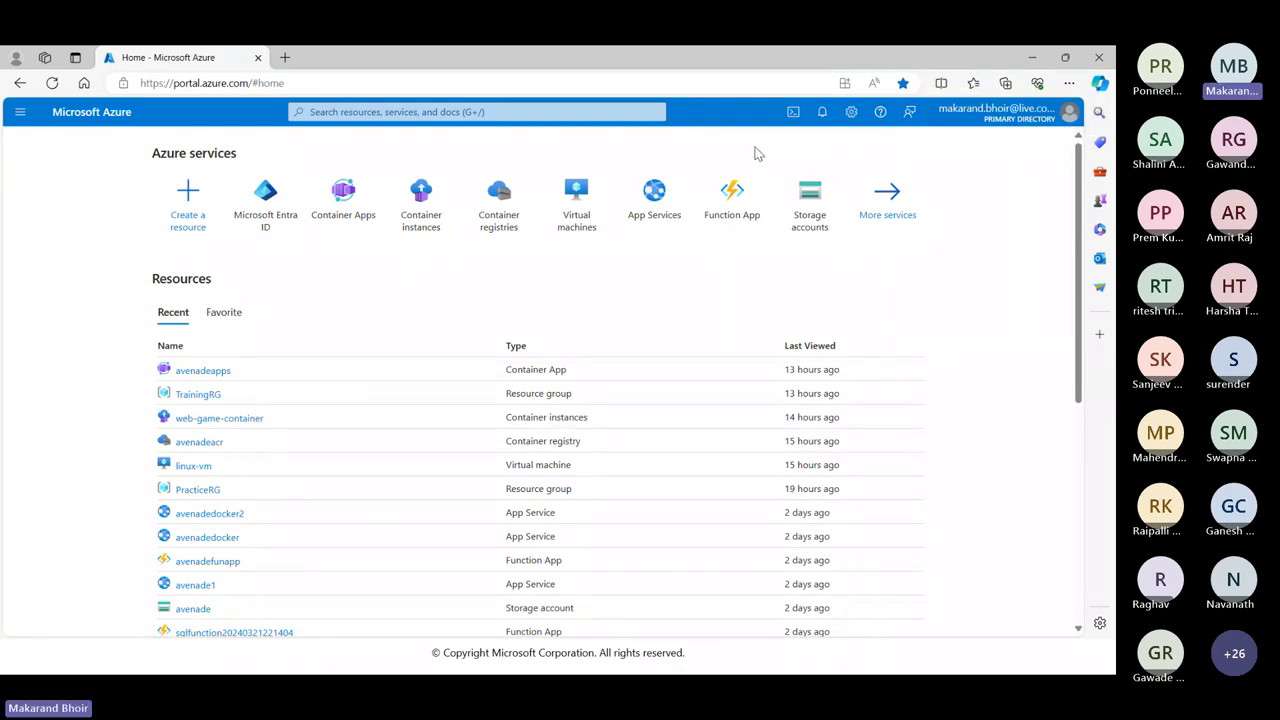
Step: Open Subscriptions through the 'su' search and highlight the Visual Studio Enterprise subscription name
{"action": "left_click", "coordinate": [546, 111]}
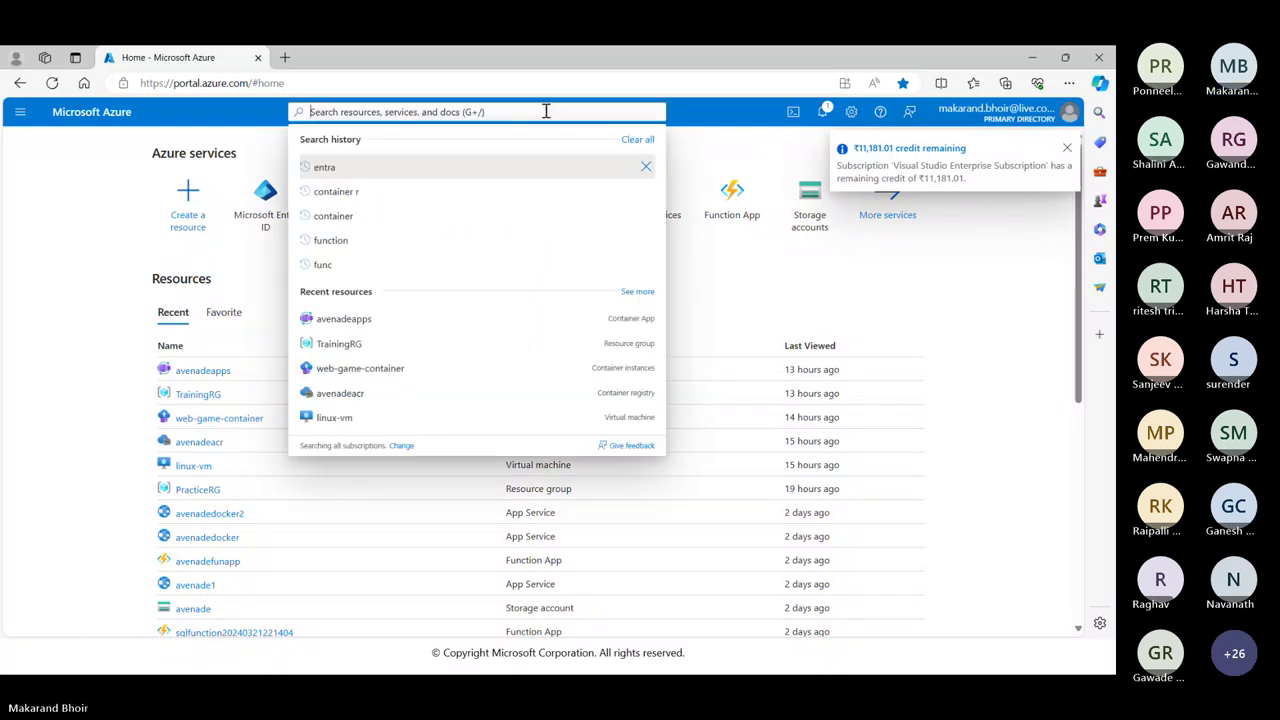
{"action": "type", "text": "su"}
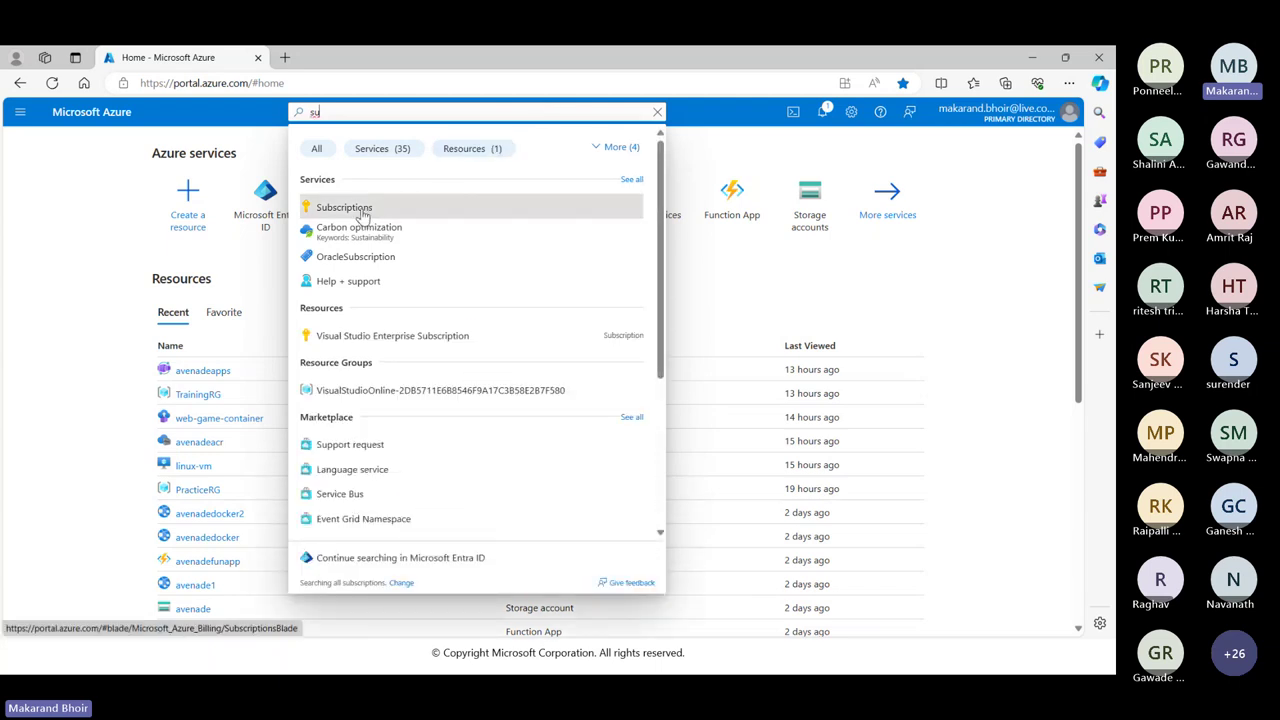
{"action": "left_click", "coordinate": [364, 216]}
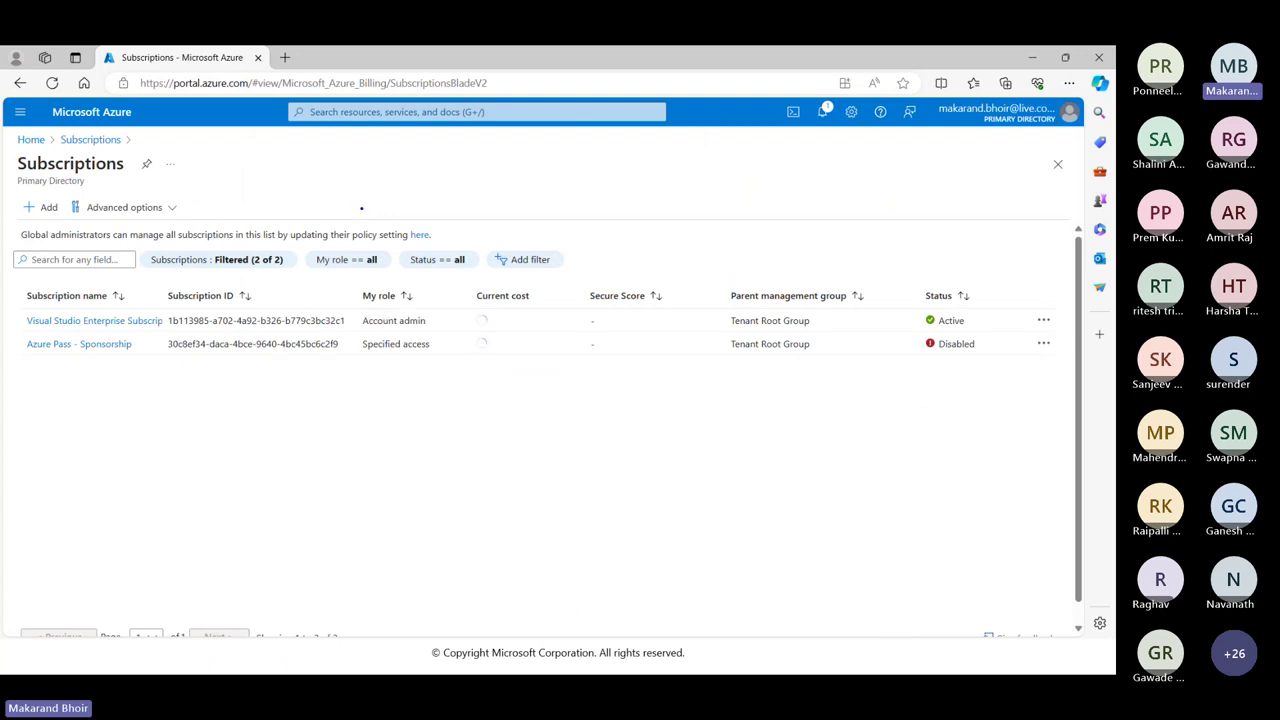
{"action": "left_click_drag", "start_coordinate": [22, 306], "coordinate": [181, 338]}
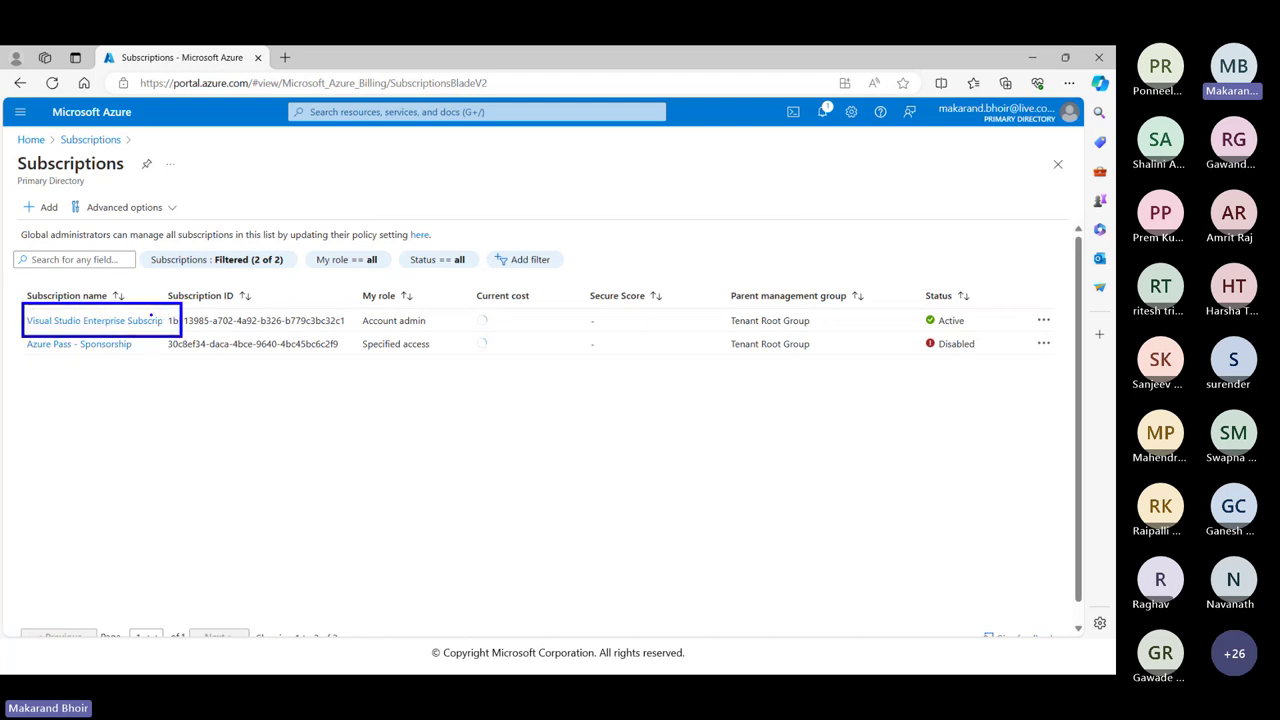
{"action": "left_click_drag", "start_coordinate": [204, 258], "coordinate": [151, 315]}
{"action": "key", "text": "Escape"}
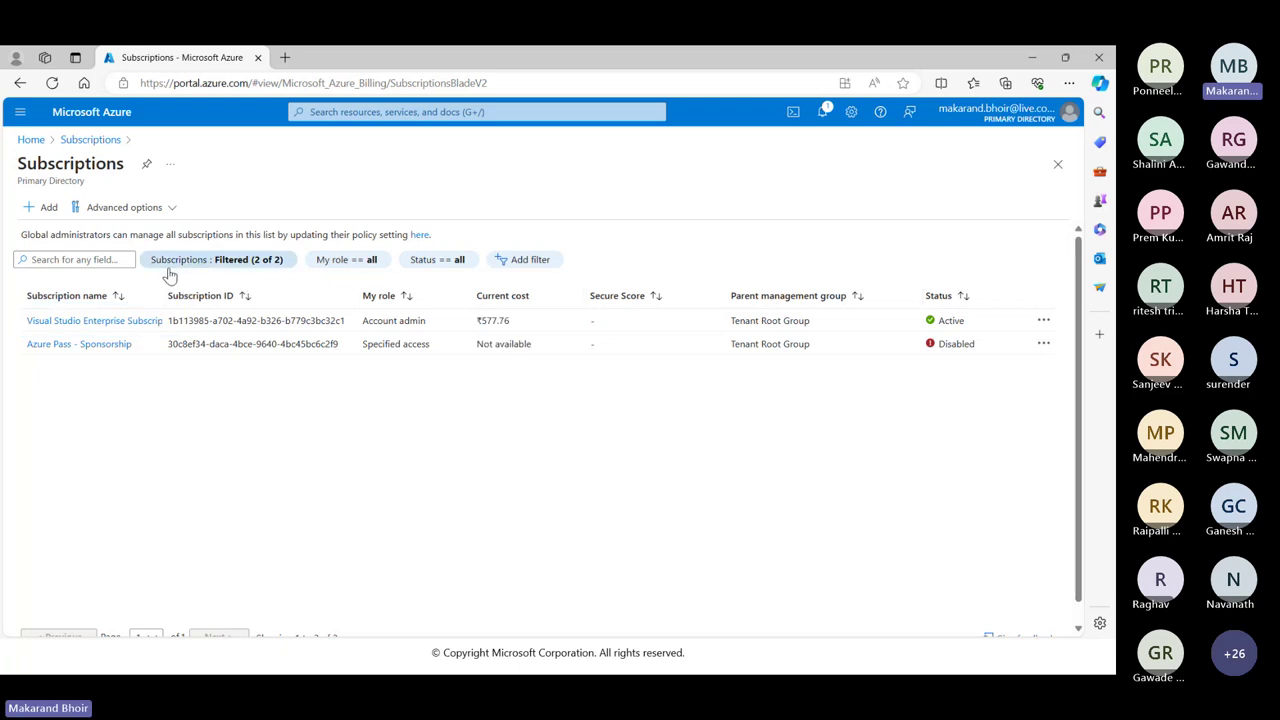
Step: Widen the name column, show all subscriptions, and highlight the Active Visual Studio Enterprise row
{"action": "left_click_drag", "start_coordinate": [165, 289], "coordinate": [281, 291]}
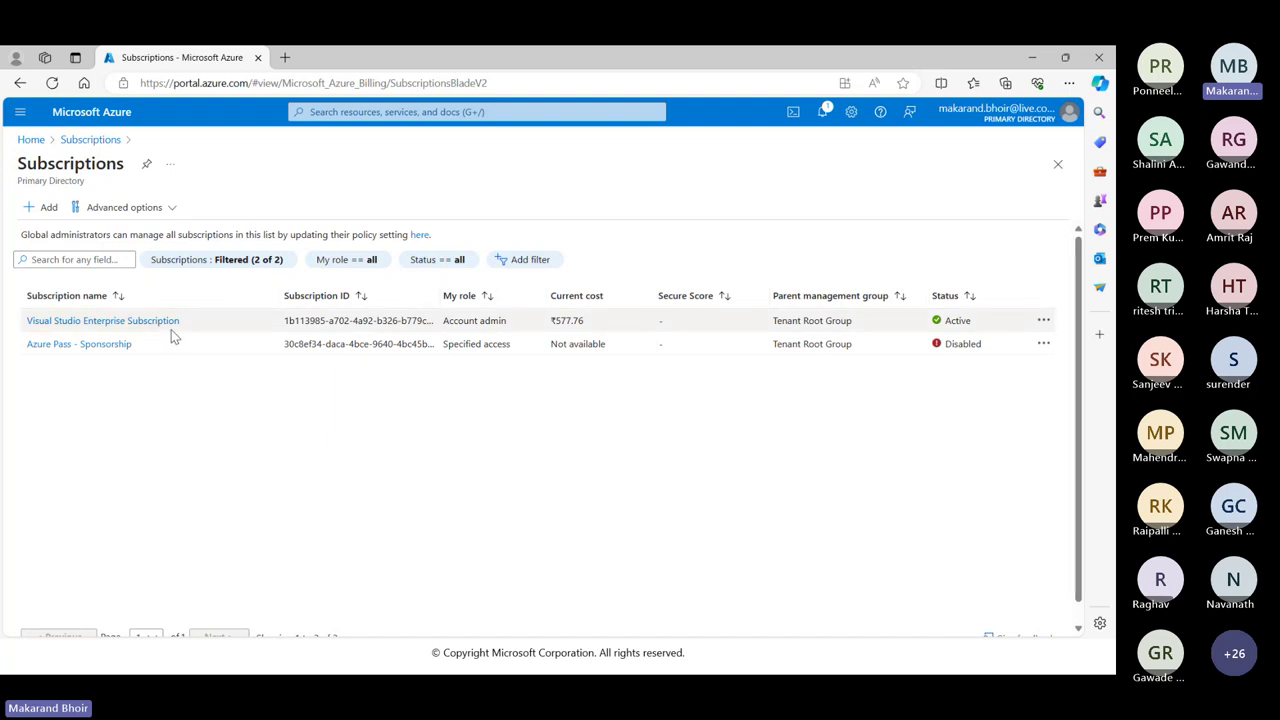
{"action": "left_click", "coordinate": [215, 262]}
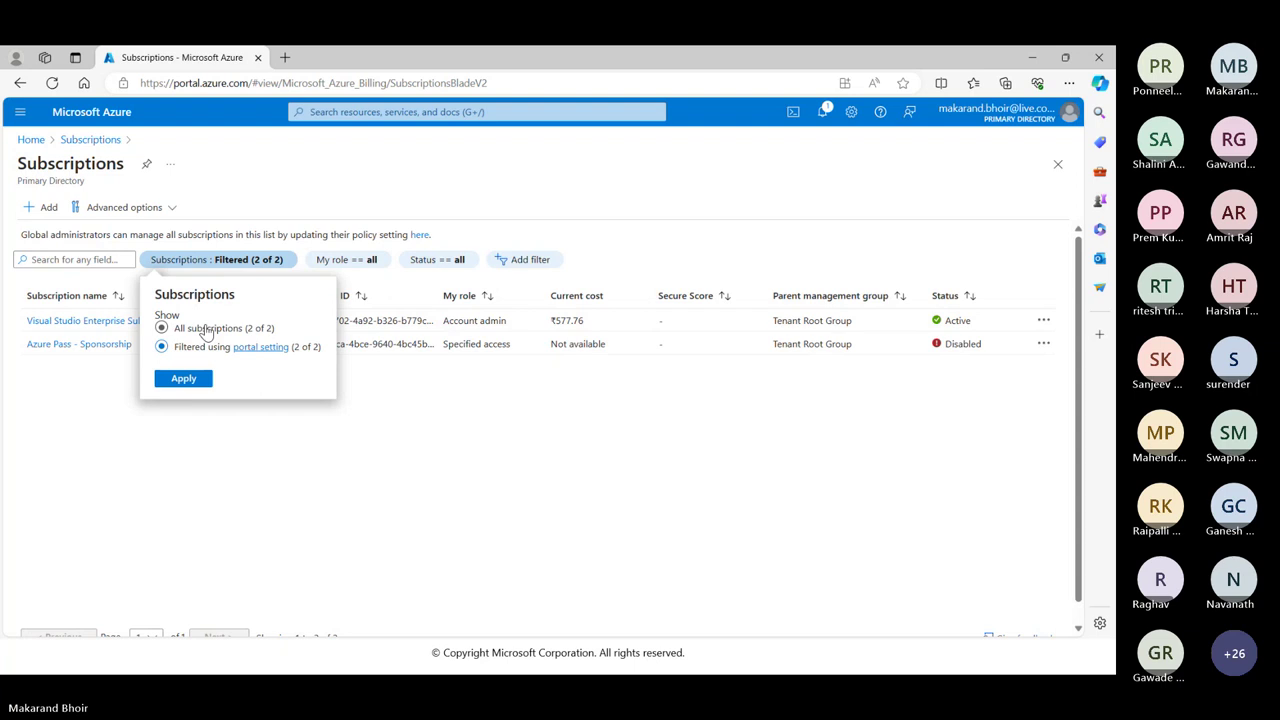
{"action": "left_click", "coordinate": [205, 329]}
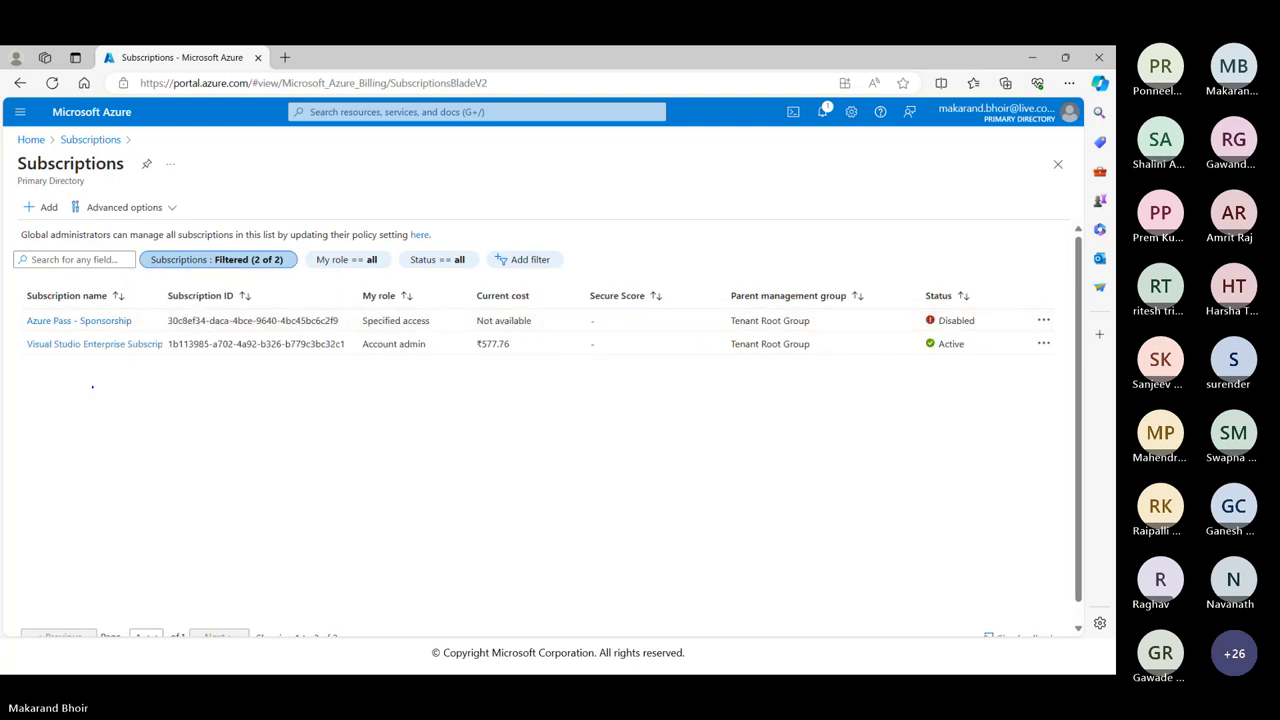
{"action": "left_click_drag", "start_coordinate": [57, 415], "coordinate": [70, 355]}
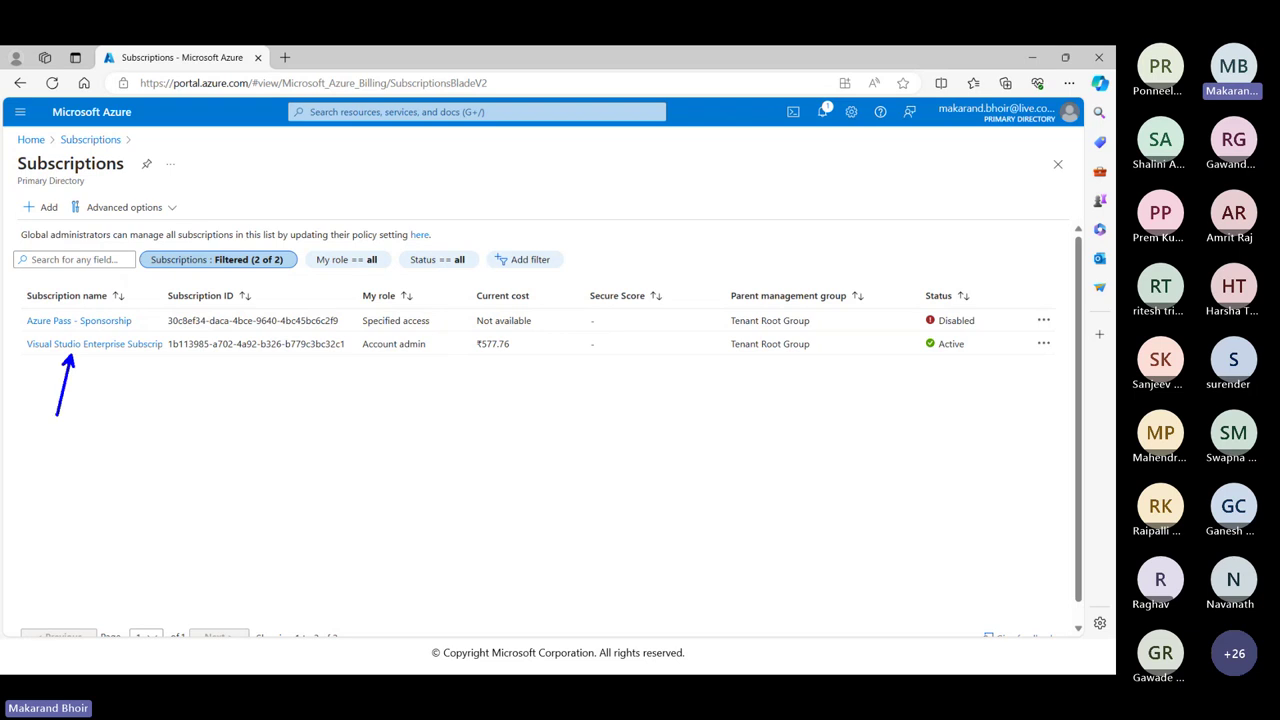
{"action": "mouse_move", "coordinate": [22, 327]}
{"action": "left_mouse_down"}
{"action": "mouse_move", "coordinate": [443, 358]}
{"action": "mouse_move", "coordinate": [1062, 369]}
{"action": "left_mouse_up"}
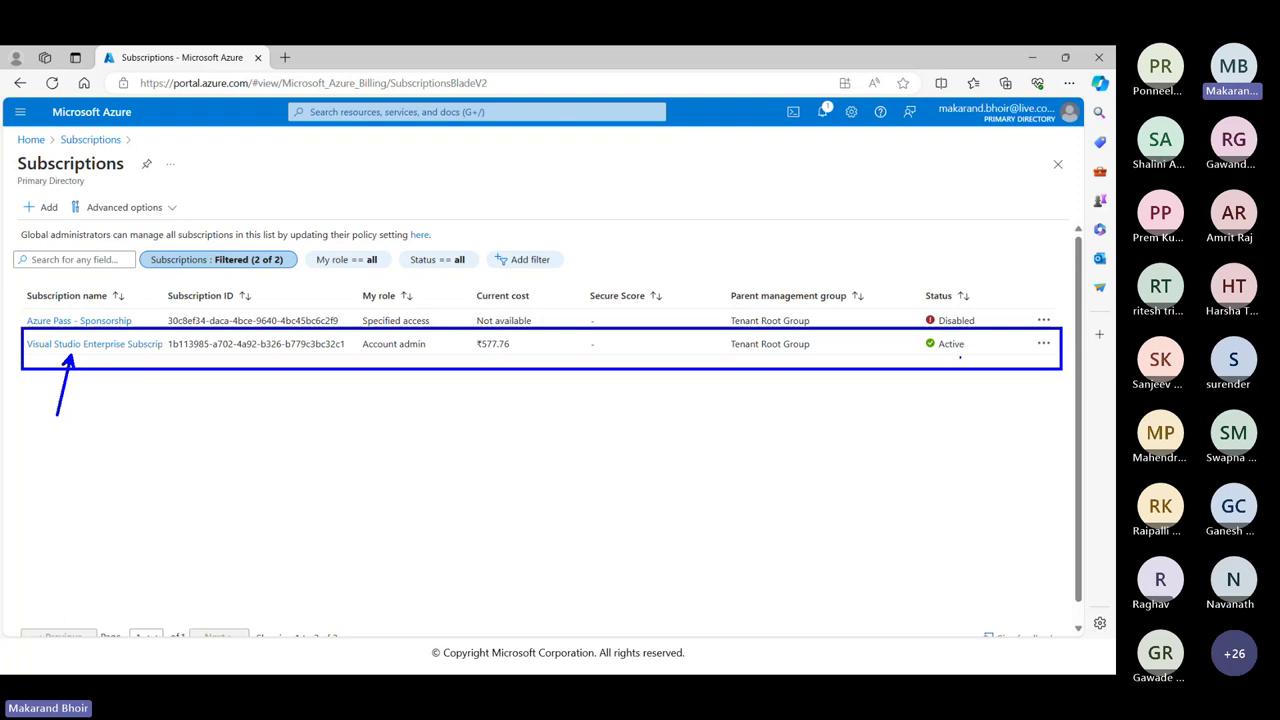
{"action": "left_click_drag", "start_coordinate": [971, 397], "coordinate": [924, 352]}
{"action": "key", "text": "Escape"}
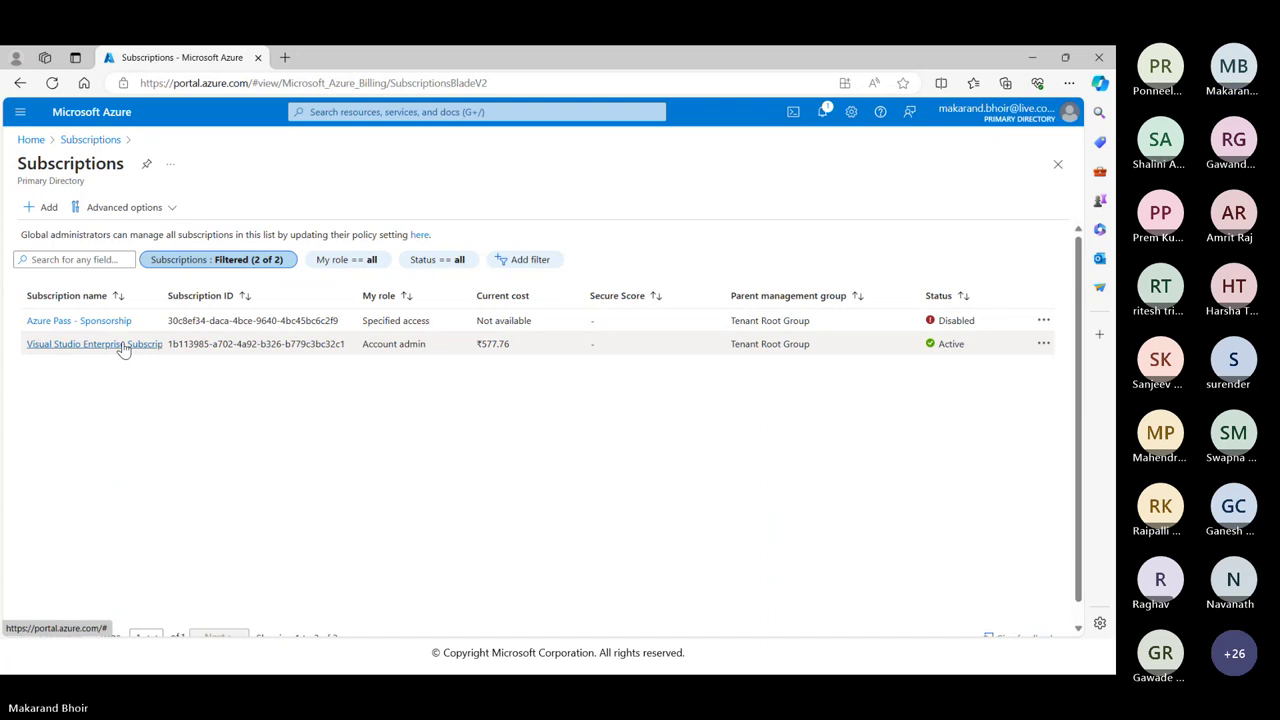
Step: Open the Resource groups list through the 're' search
{"action": "left_click", "coordinate": [436, 112]}
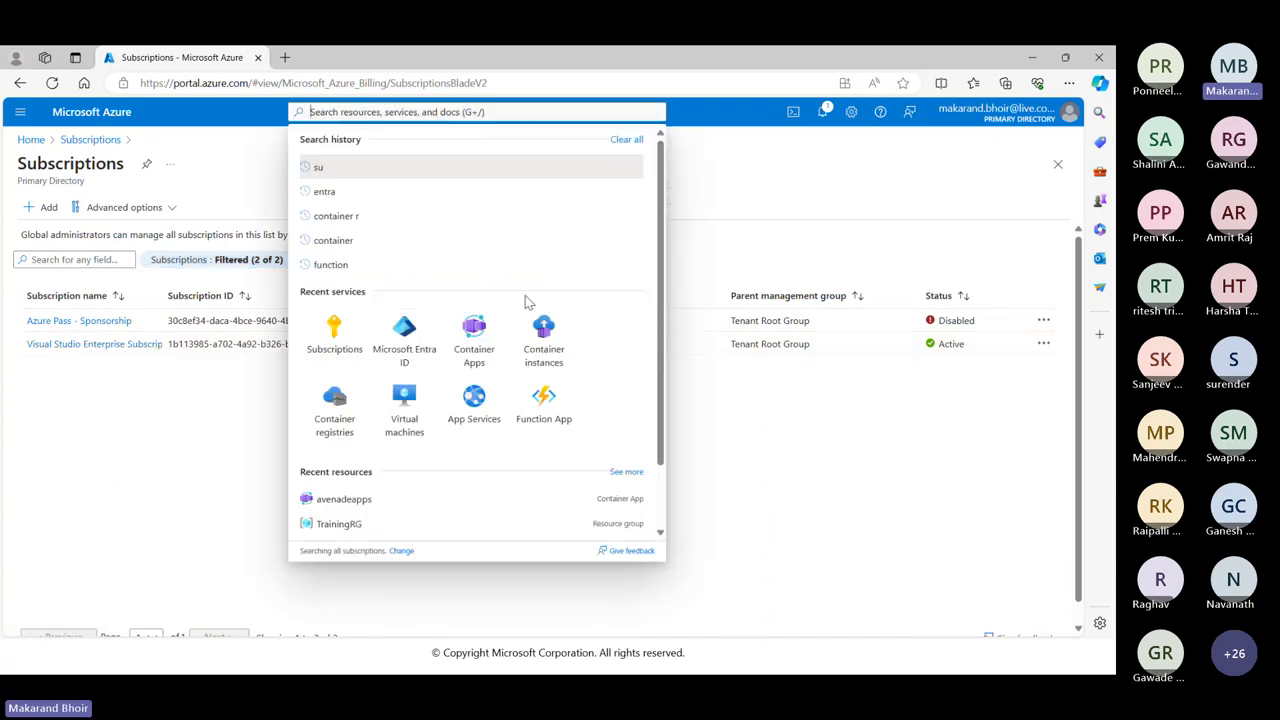
{"action": "type", "text": "re"}
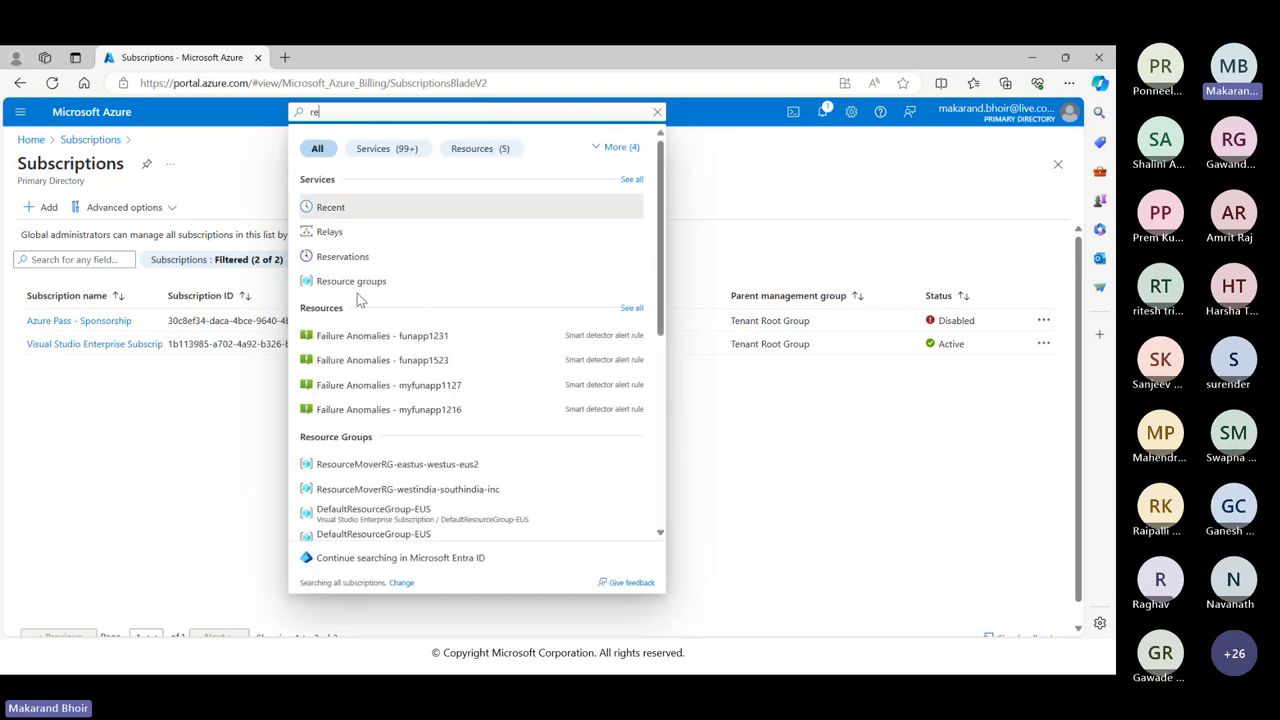
{"action": "left_click", "coordinate": [351, 284]}
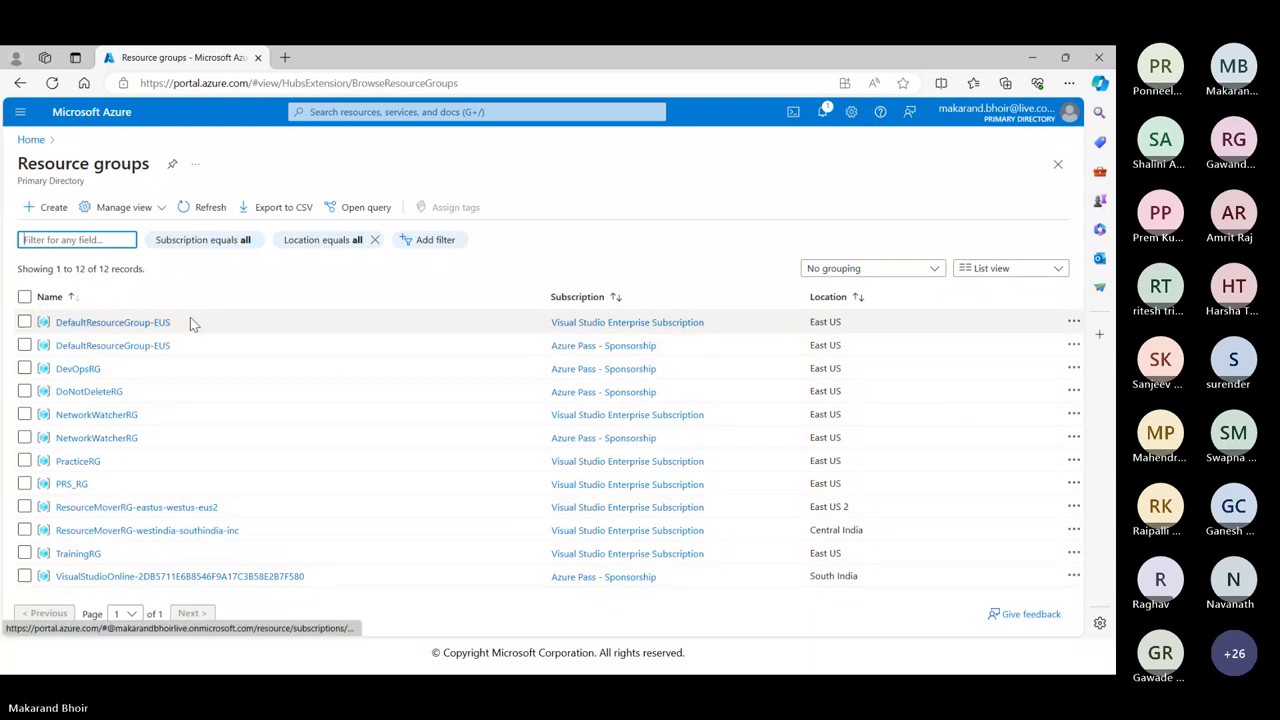
Step: Open the Virtual machines list showing linux-vm and win-vm
{"action": "left_click", "coordinate": [414, 112]}
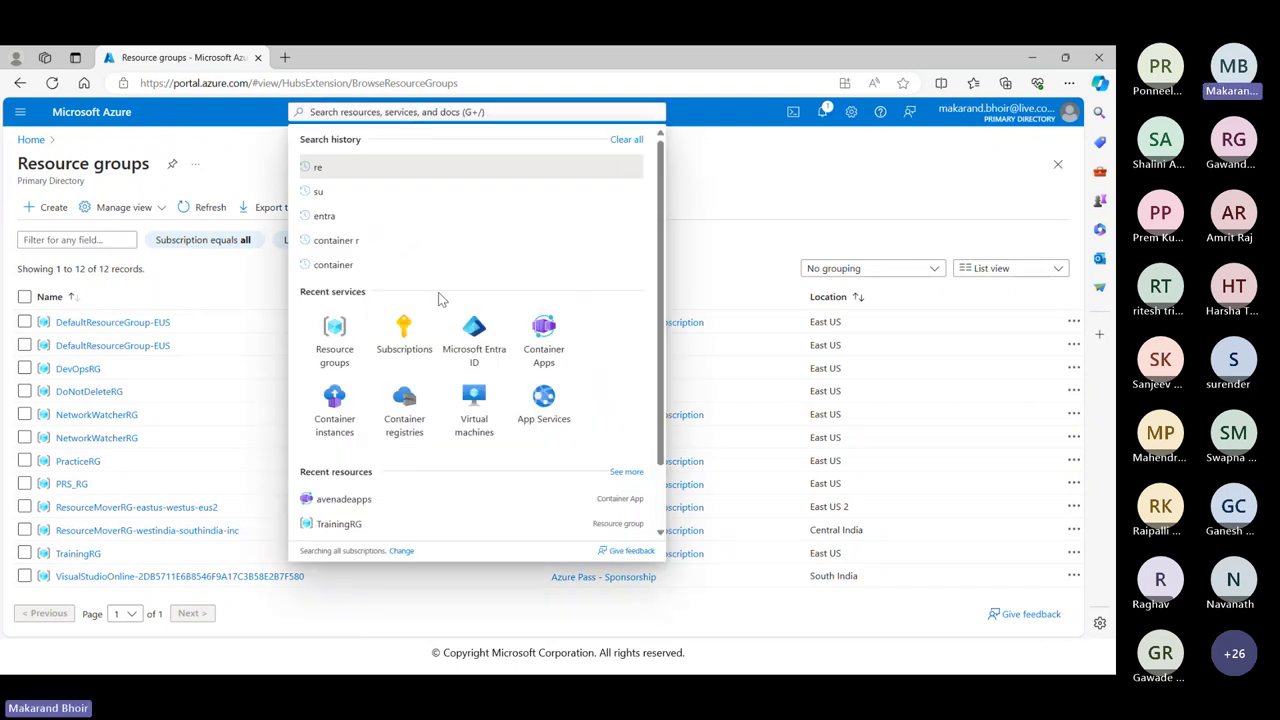
{"action": "left_click", "coordinate": [479, 406]}
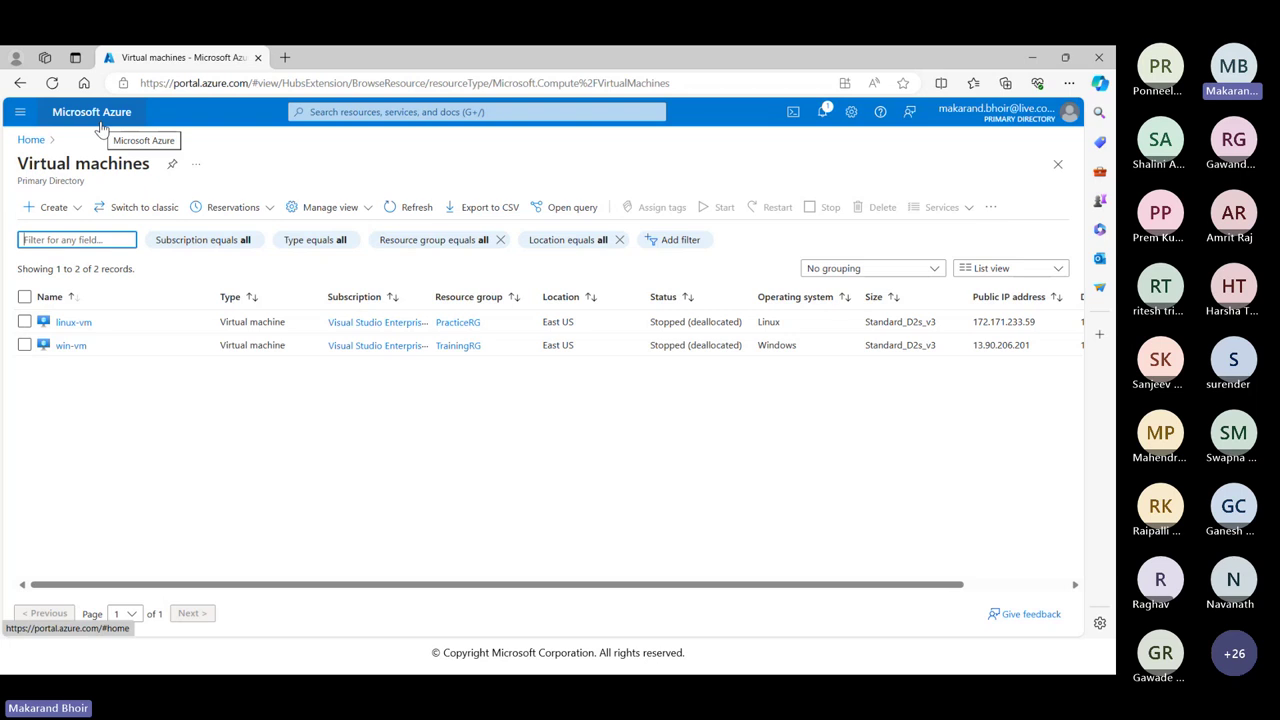
{"action": "left_click", "coordinate": [319, 110]}
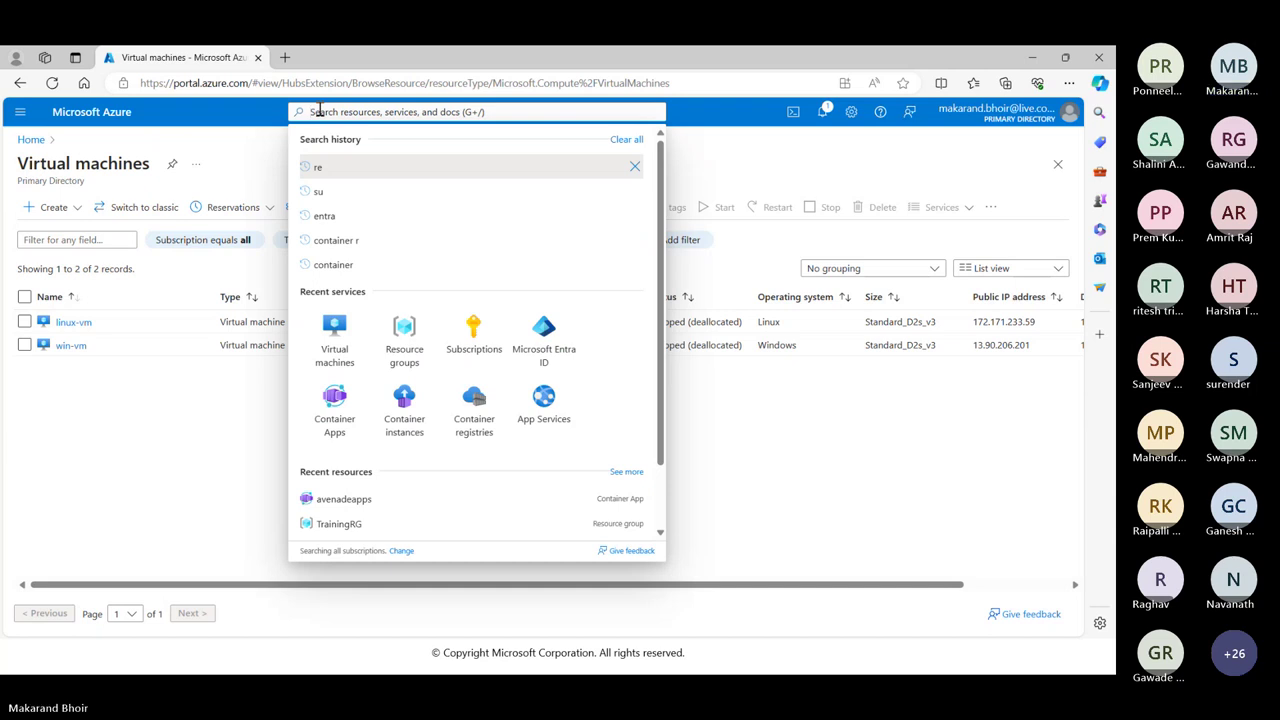
Step: Open Microsoft Entra ID and highlight the Users section and its total of 13 users
{"action": "left_click", "coordinate": [553, 340]}
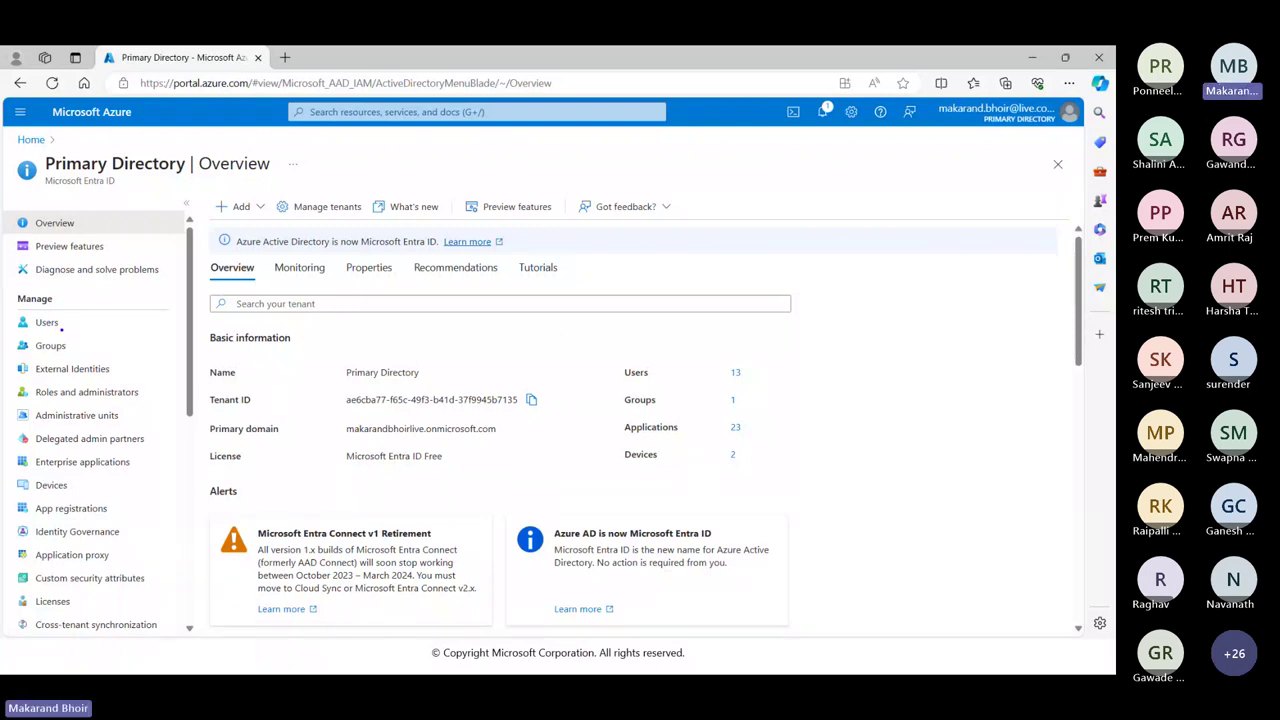
{"action": "left_click_drag", "start_coordinate": [62, 328], "coordinate": [117, 357]}
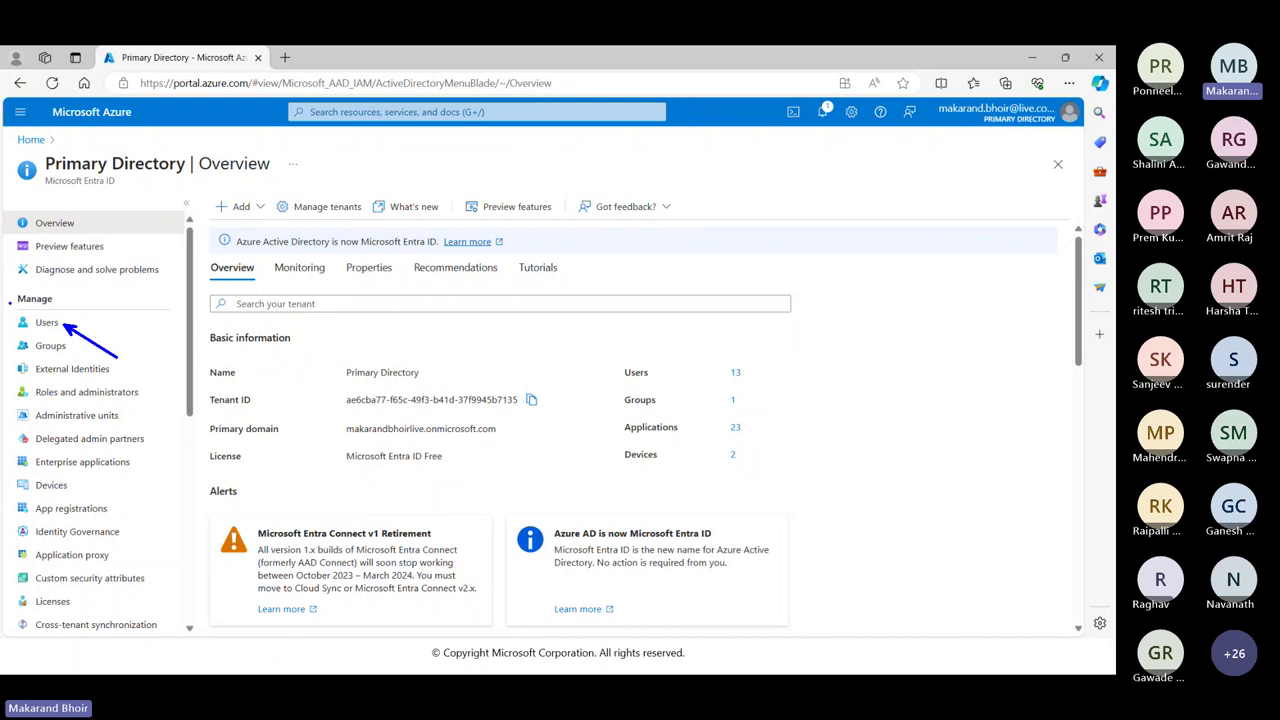
{"action": "left_click_drag", "start_coordinate": [10, 300], "coordinate": [100, 341]}
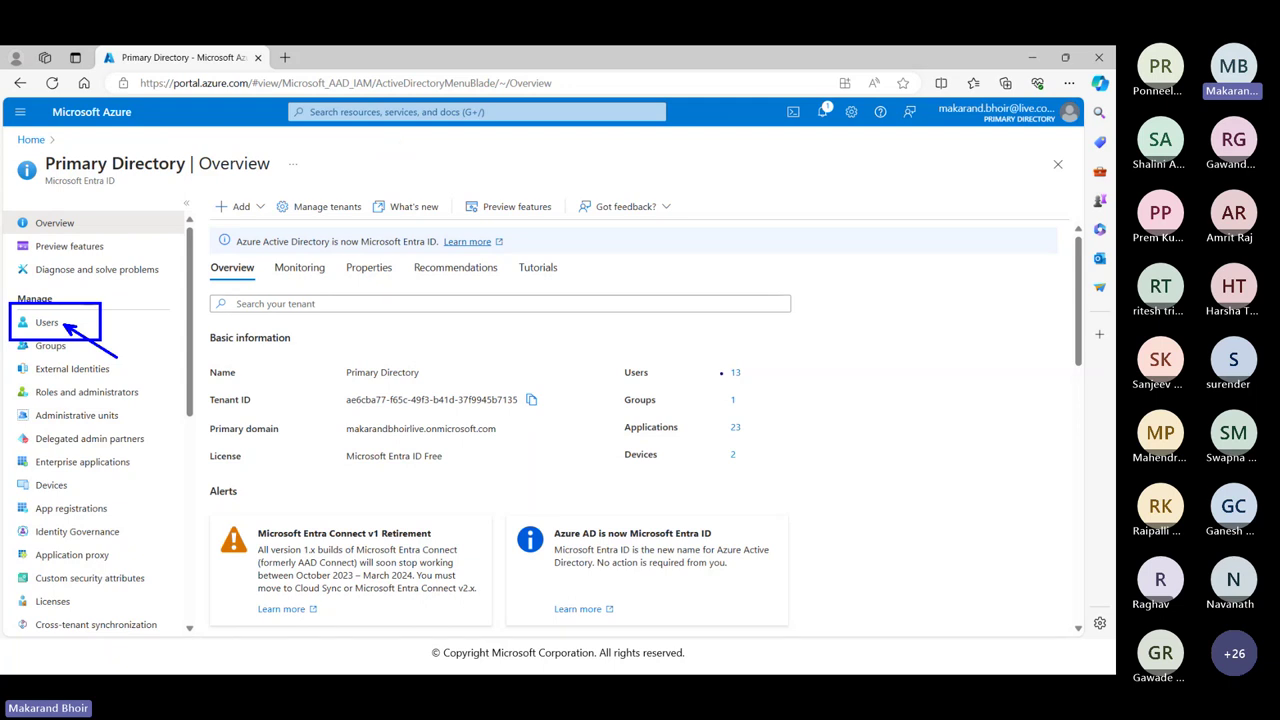
{"action": "mouse_move", "coordinate": [719, 384]}
{"action": "left_mouse_down"}
{"action": "mouse_move", "coordinate": [770, 383]}
{"action": "mouse_move", "coordinate": [764, 408]}
{"action": "mouse_move", "coordinate": [757, 386]}
{"action": "left_mouse_up"}
{"action": "key", "text": "Escape"}
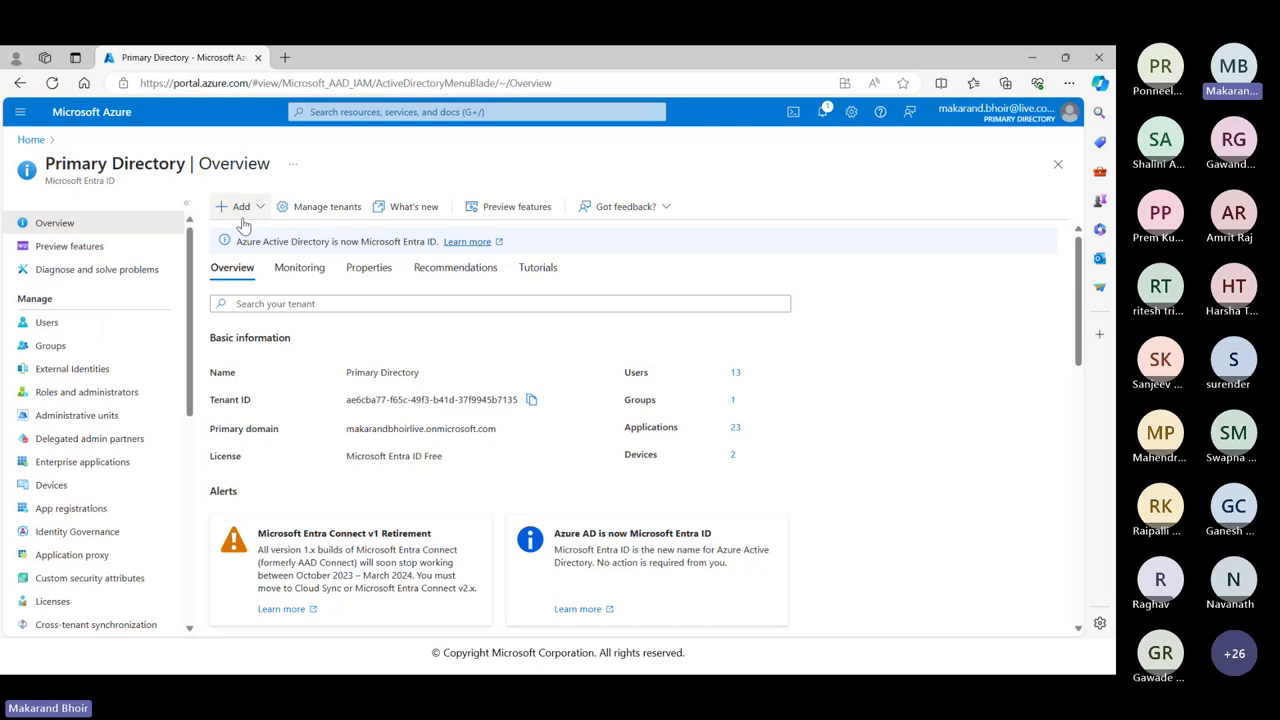
Step: Open All users, mark the display-name column, and show the New user options
{"action": "left_click", "coordinate": [44, 326]}
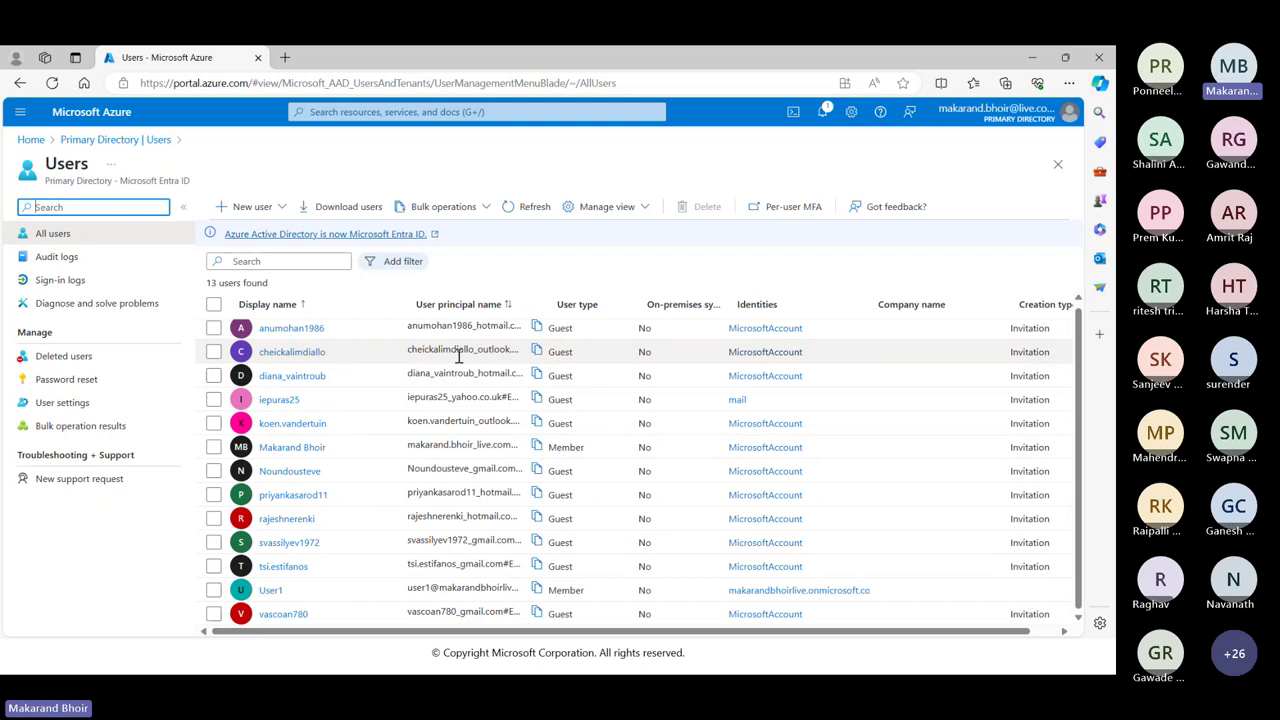
{"action": "left_click_drag", "start_coordinate": [354, 330], "coordinate": [352, 592]}
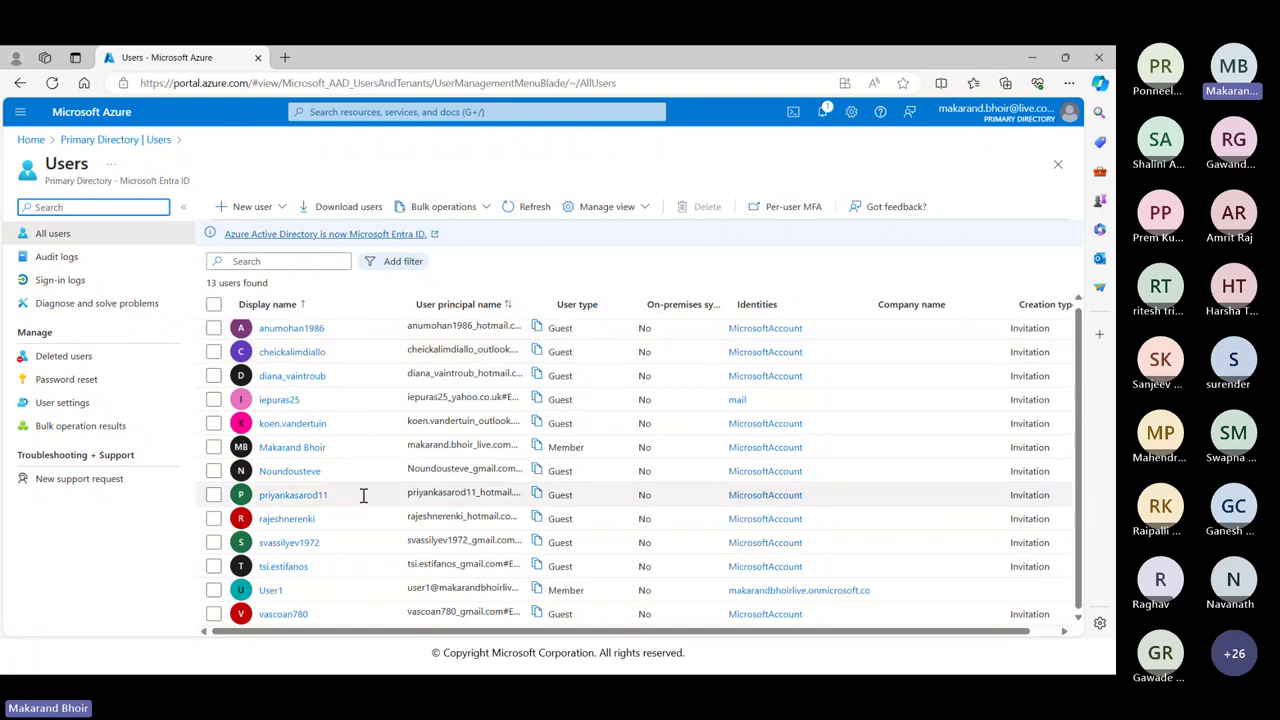
{"action": "scroll", "coordinate": [380, 374], "scroll_direction": "up", "scroll_amount": 1}
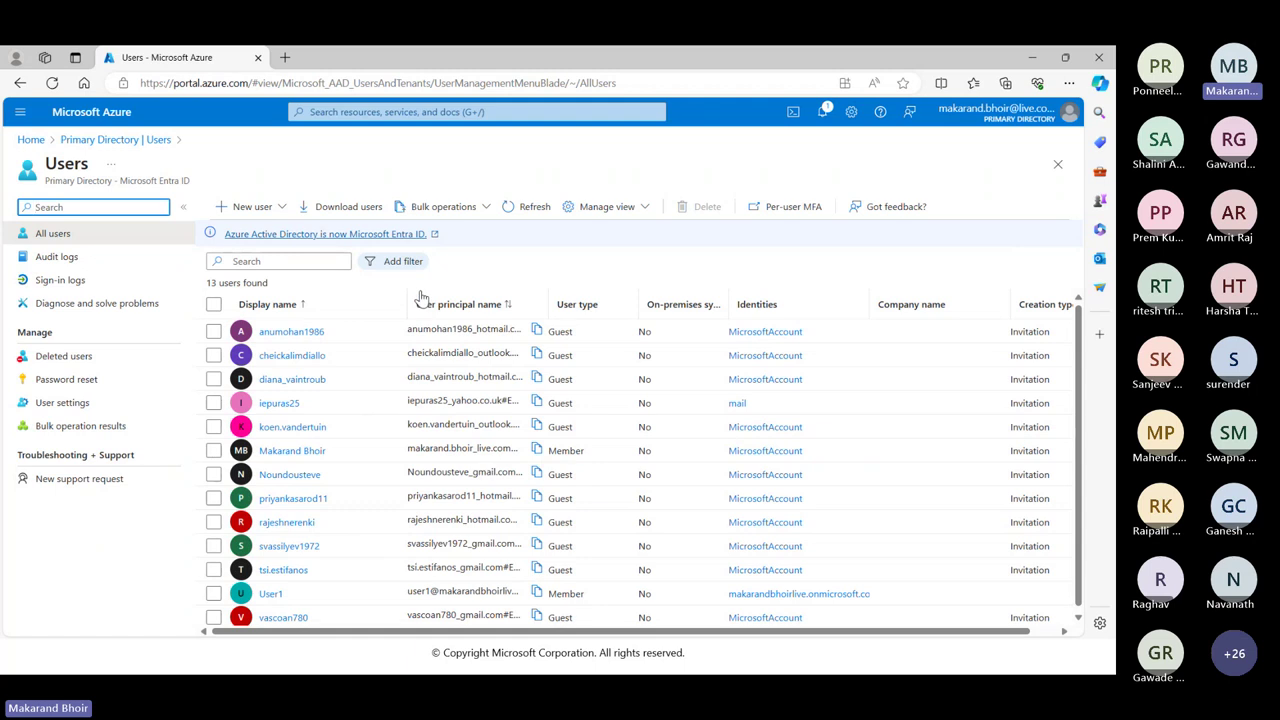
{"action": "left_click", "coordinate": [262, 208]}
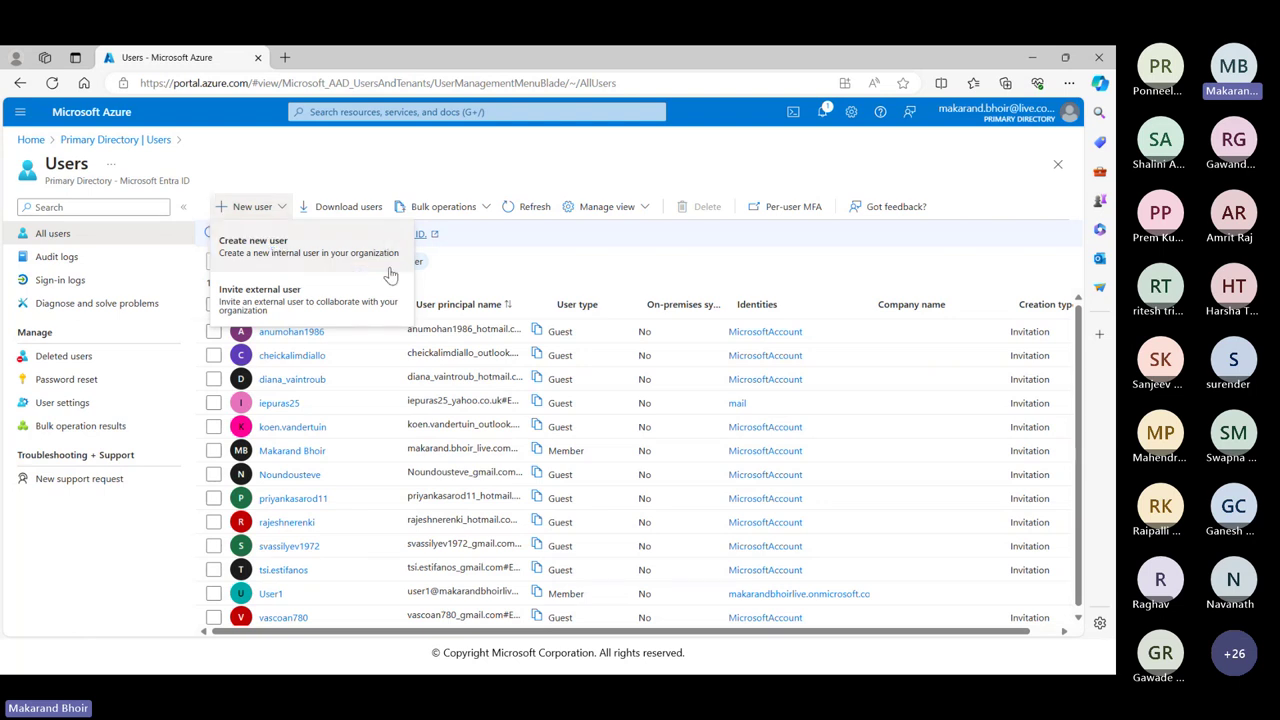
Step: Point out the invite-external-user option and the Guest entries in the User type column
{"action": "left_click", "coordinate": [455, 210]}
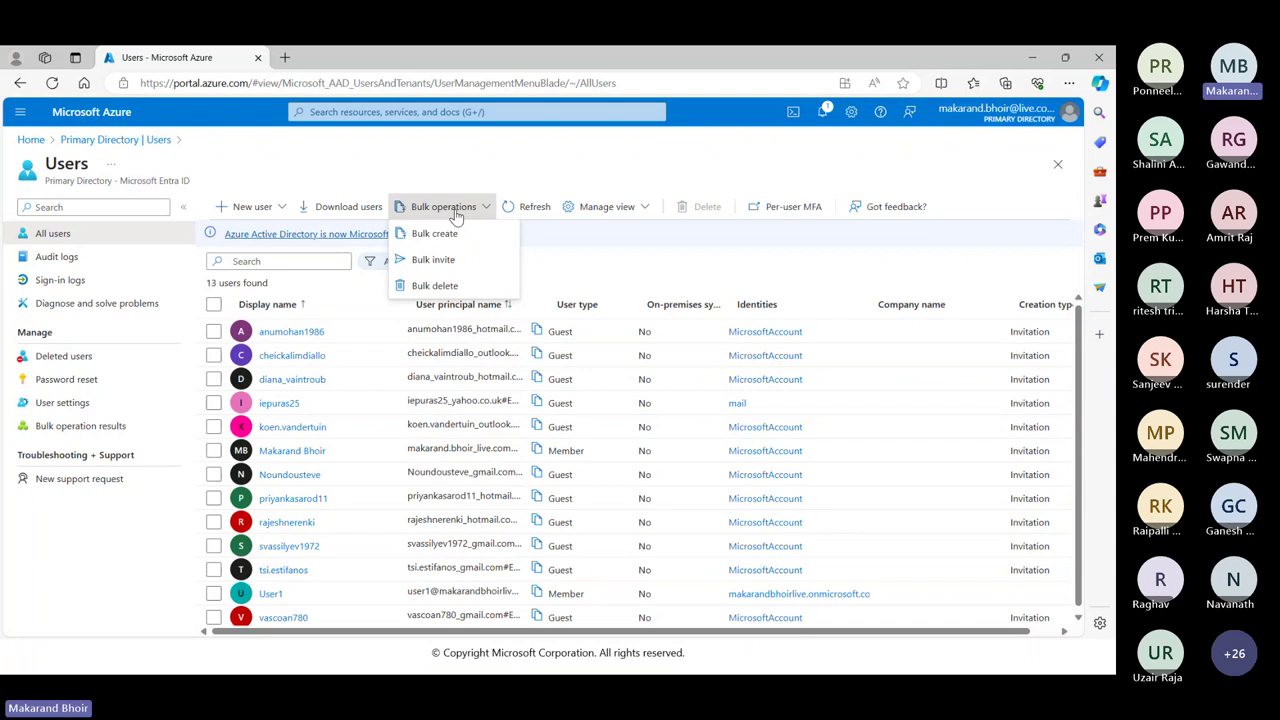
{"action": "left_click", "coordinate": [281, 210]}
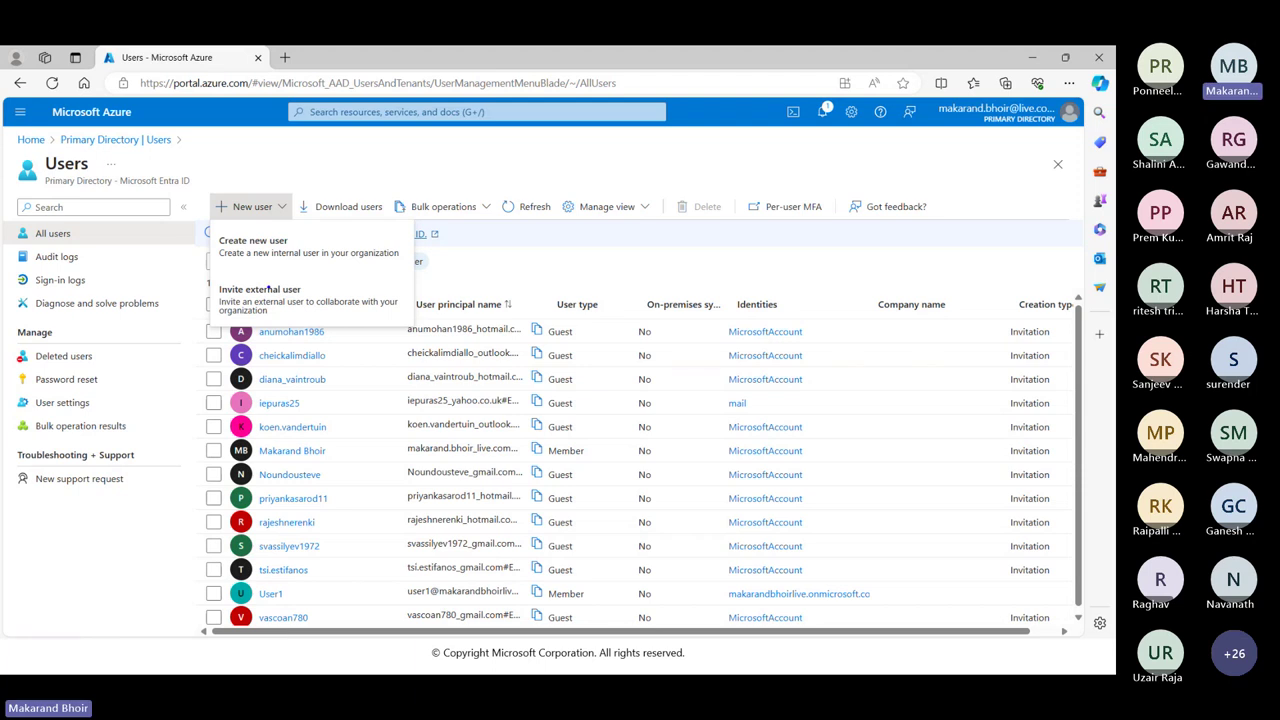
{"action": "left_click", "coordinate": [268, 289]}
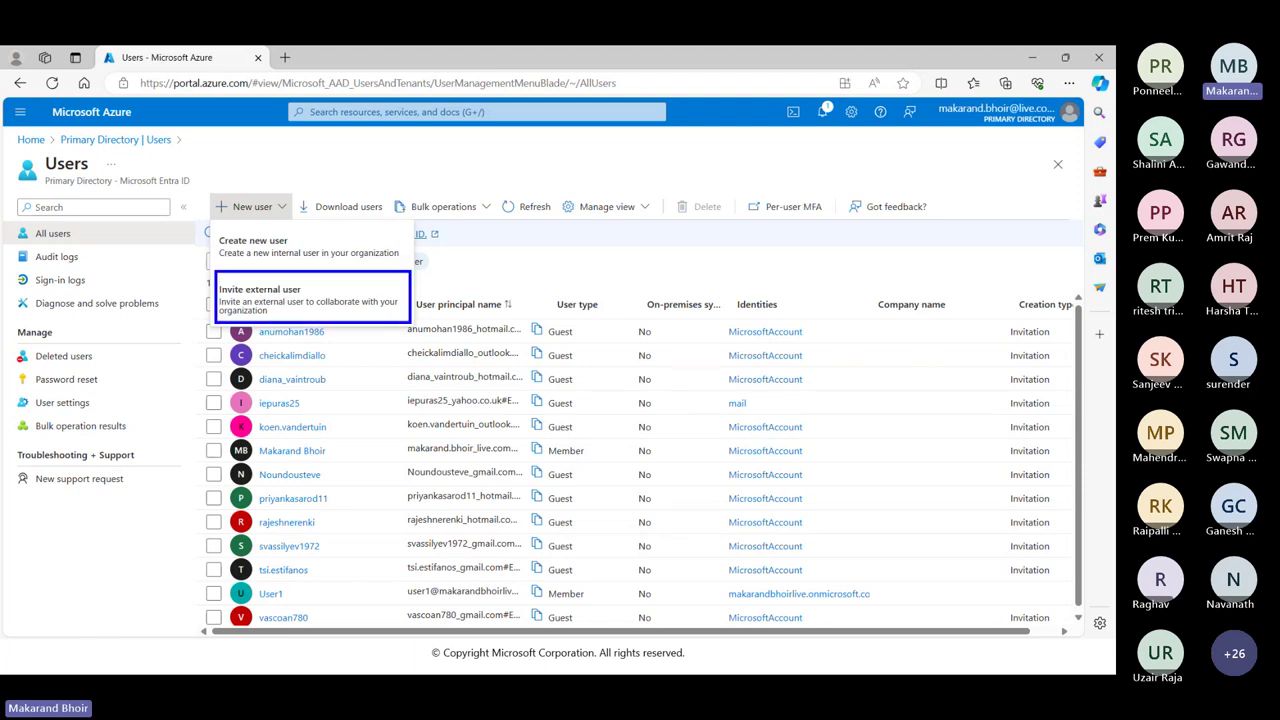
{"action": "left_click_drag", "start_coordinate": [318, 286], "coordinate": [355, 320]}
{"action": "left_click_drag", "start_coordinate": [582, 326], "coordinate": [582, 430]}
{"action": "left_click_drag", "start_coordinate": [578, 478], "coordinate": [587, 630]}
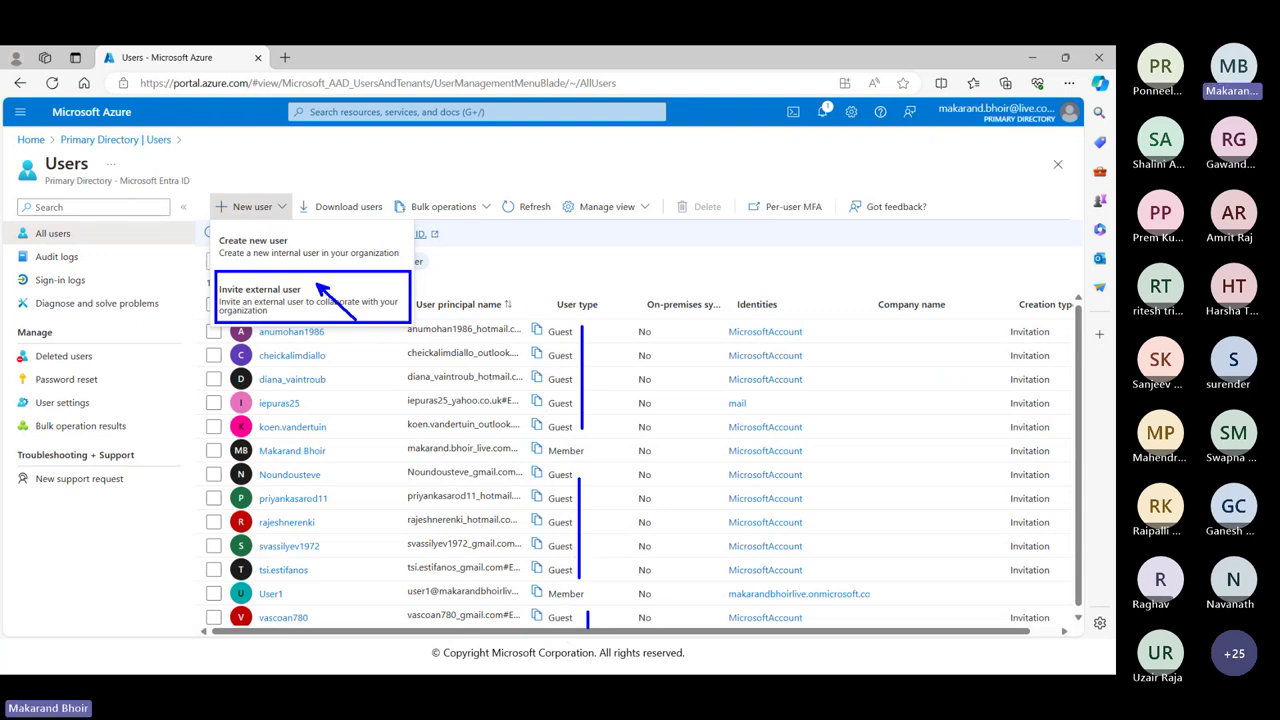
{"action": "mouse_move", "coordinate": [214, 437]}
{"action": "left_mouse_down"}
{"action": "mouse_move", "coordinate": [272, 468]}
{"action": "mouse_move", "coordinate": [1068, 468]}
{"action": "left_mouse_up"}
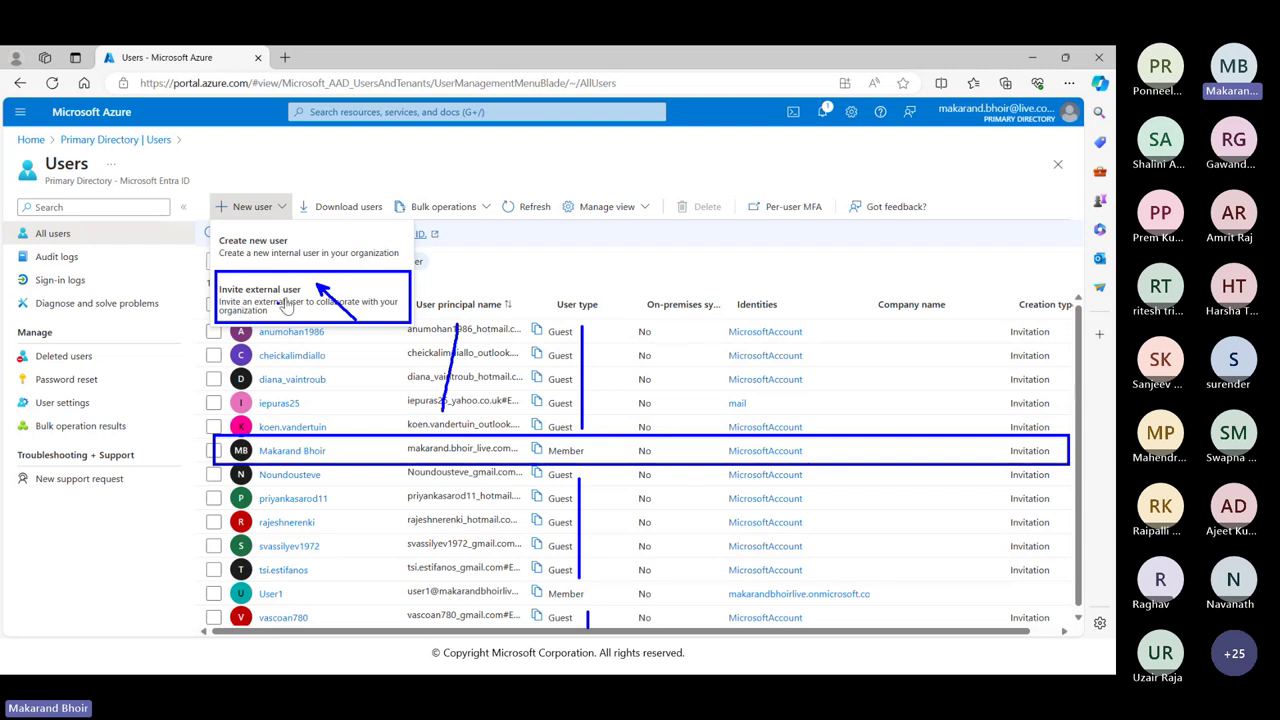
Step: Start Bulk invite and download the UserInviteTemplate.csv template
{"action": "left_click", "coordinate": [462, 213]}
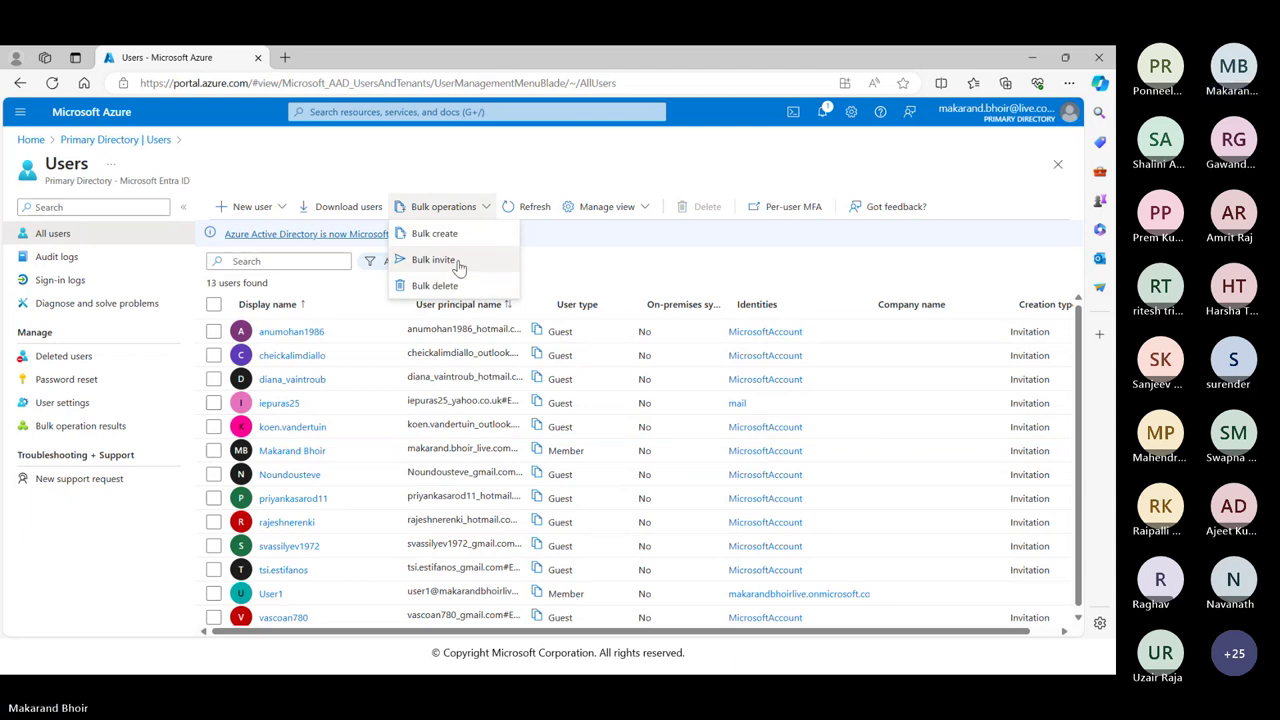
{"action": "left_click", "coordinate": [455, 261]}
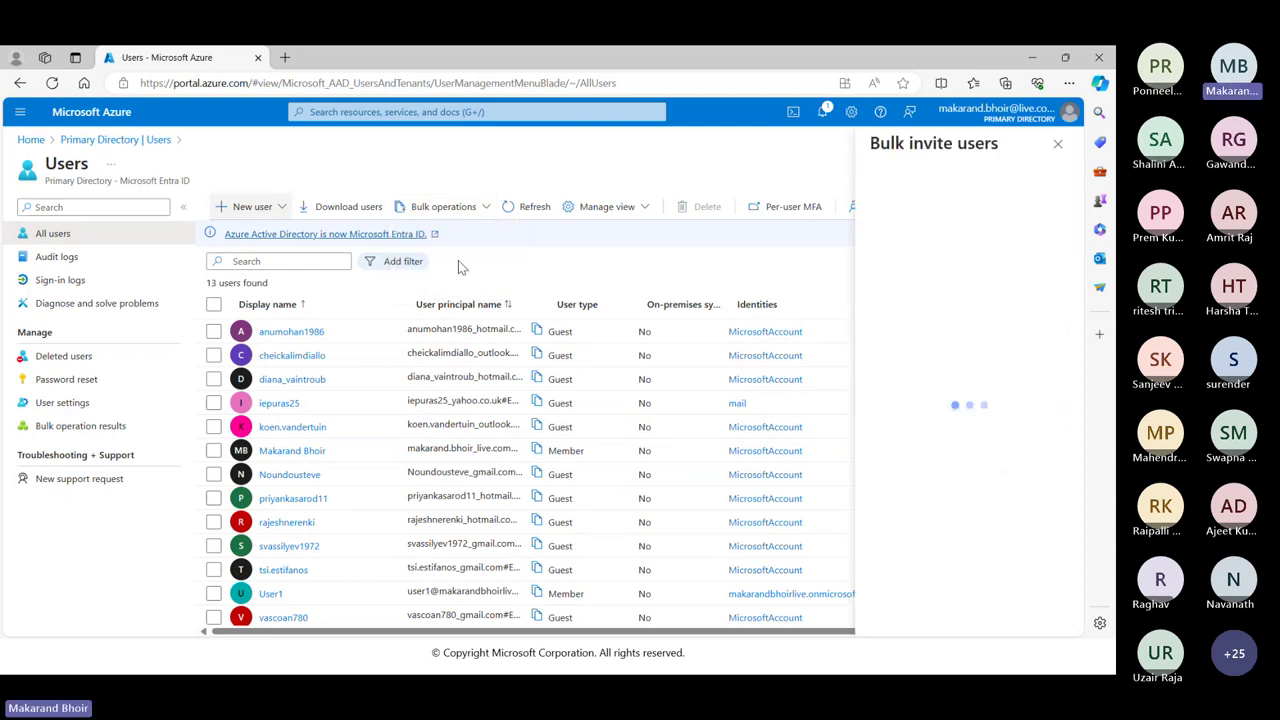
{"action": "left_click", "coordinate": [910, 230]}
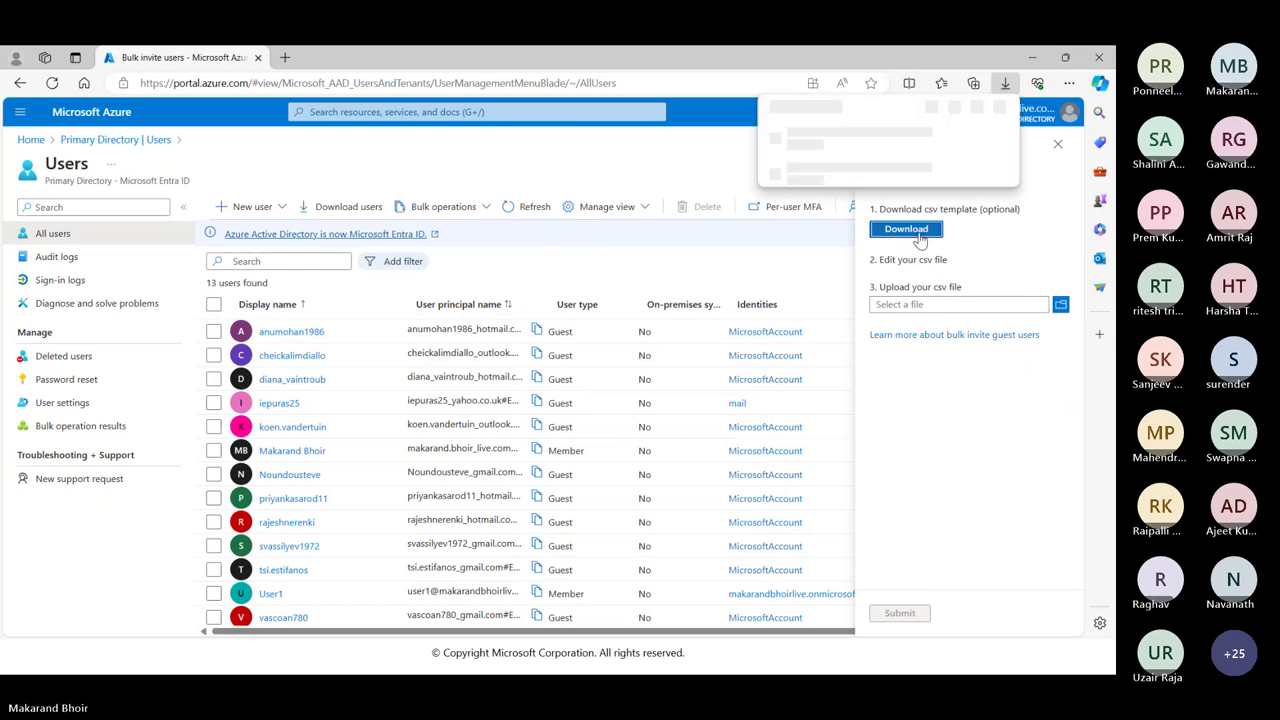
Step: Locate UserInviteTemplate in Downloads and open it in Excel instead of the text editor
{"action": "mouse_move", "coordinate": [803, 143]}
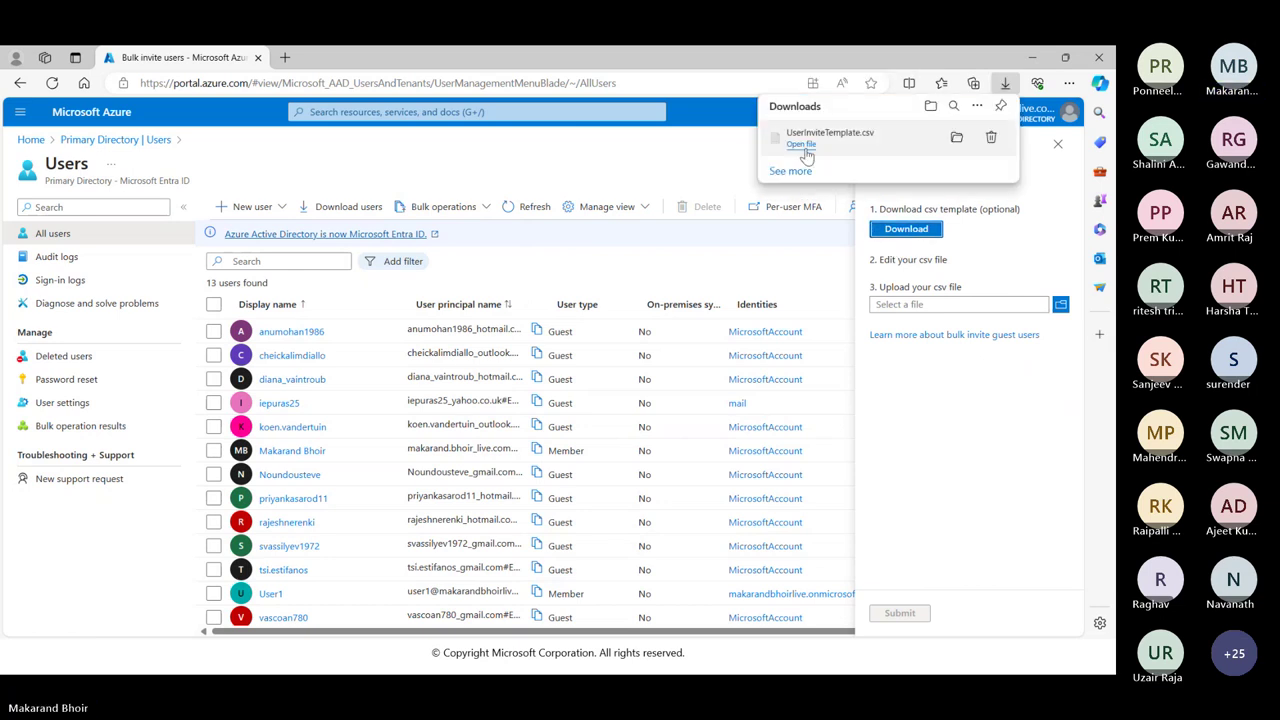
{"action": "left_click", "coordinate": [957, 138]}
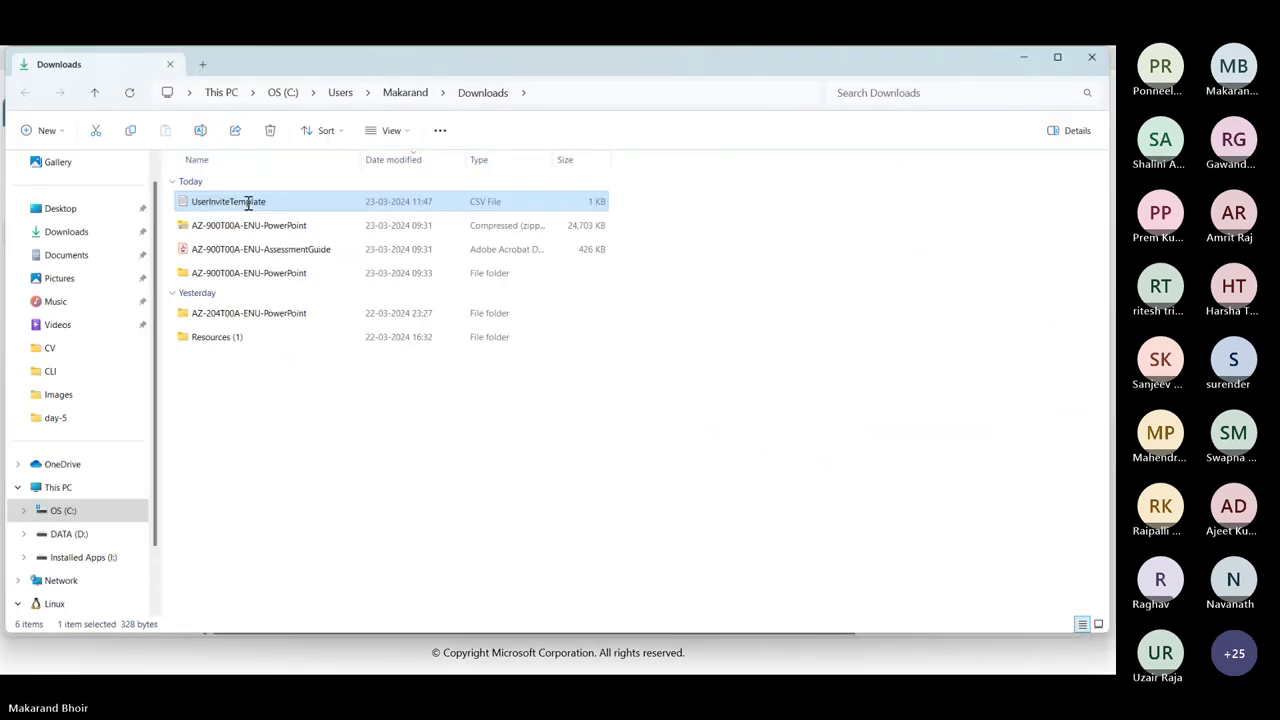
{"action": "double_click", "coordinate": [249, 203]}
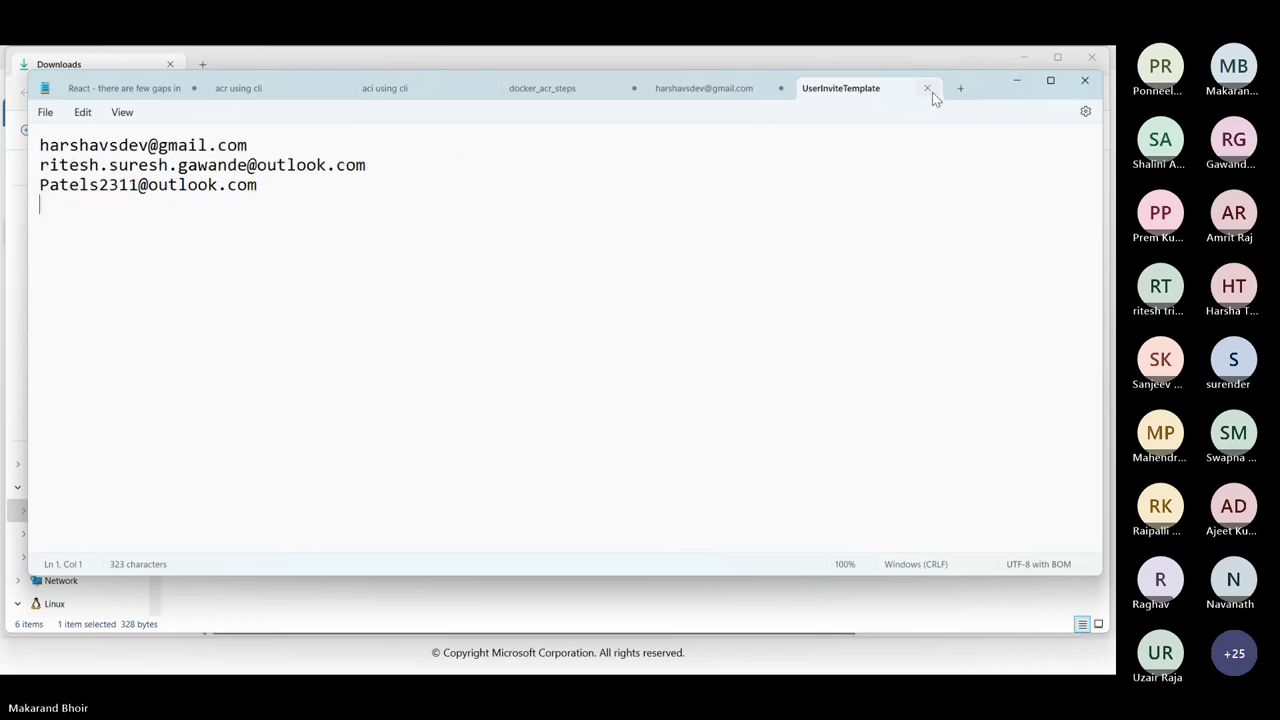
{"action": "left_click", "coordinate": [927, 88]}
{"action": "left_click", "coordinate": [1016, 80]}
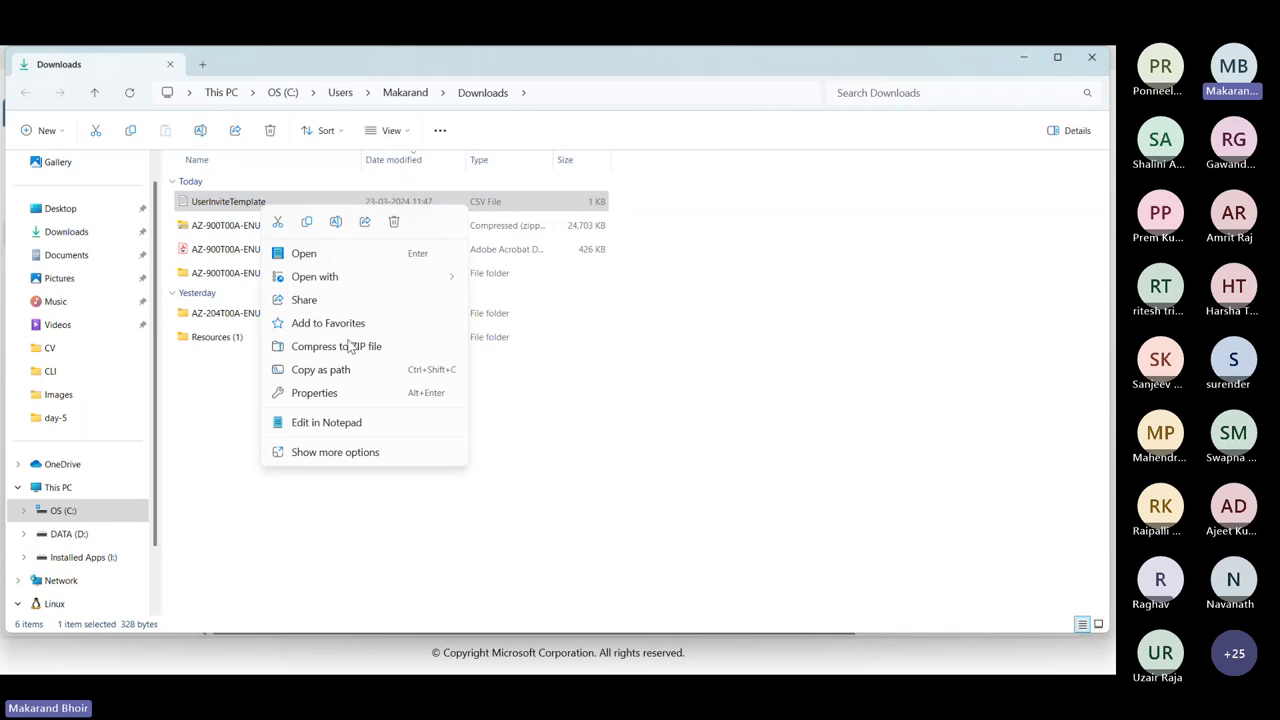
{"action": "left_click", "coordinate": [345, 456]}
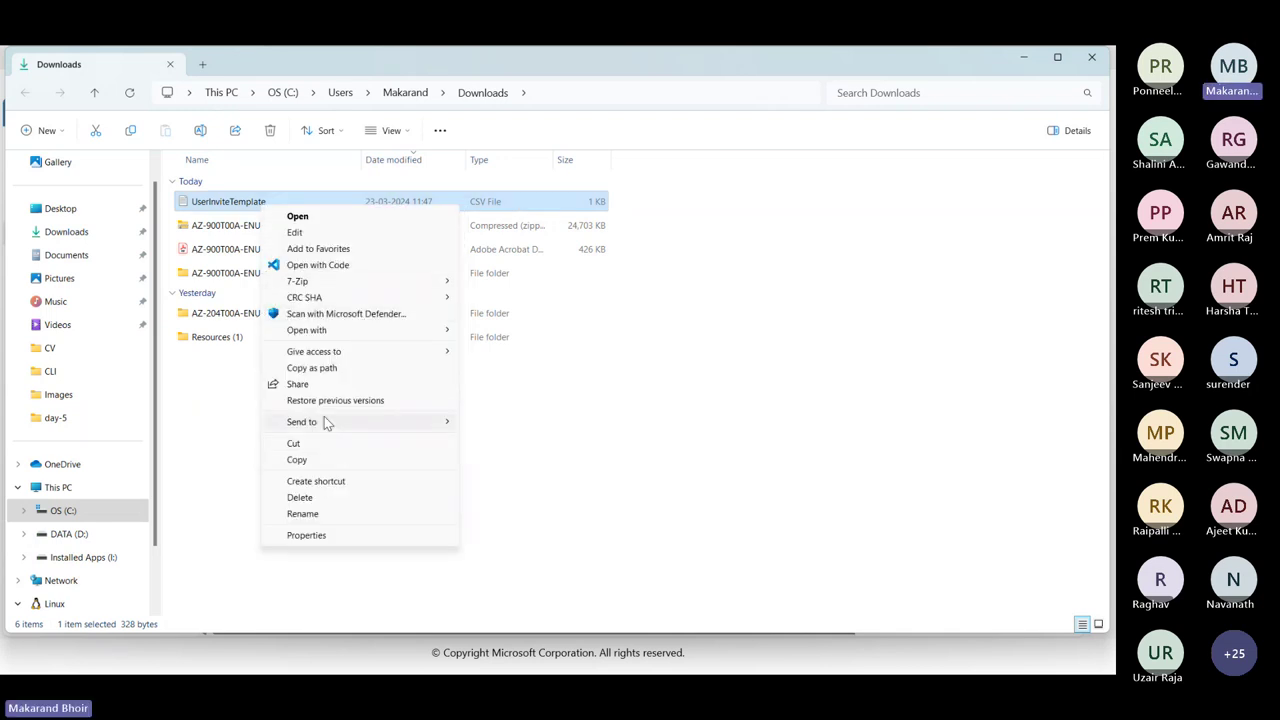
{"action": "mouse_move", "coordinate": [337, 332]}
{"action": "left_click", "coordinate": [516, 339]}
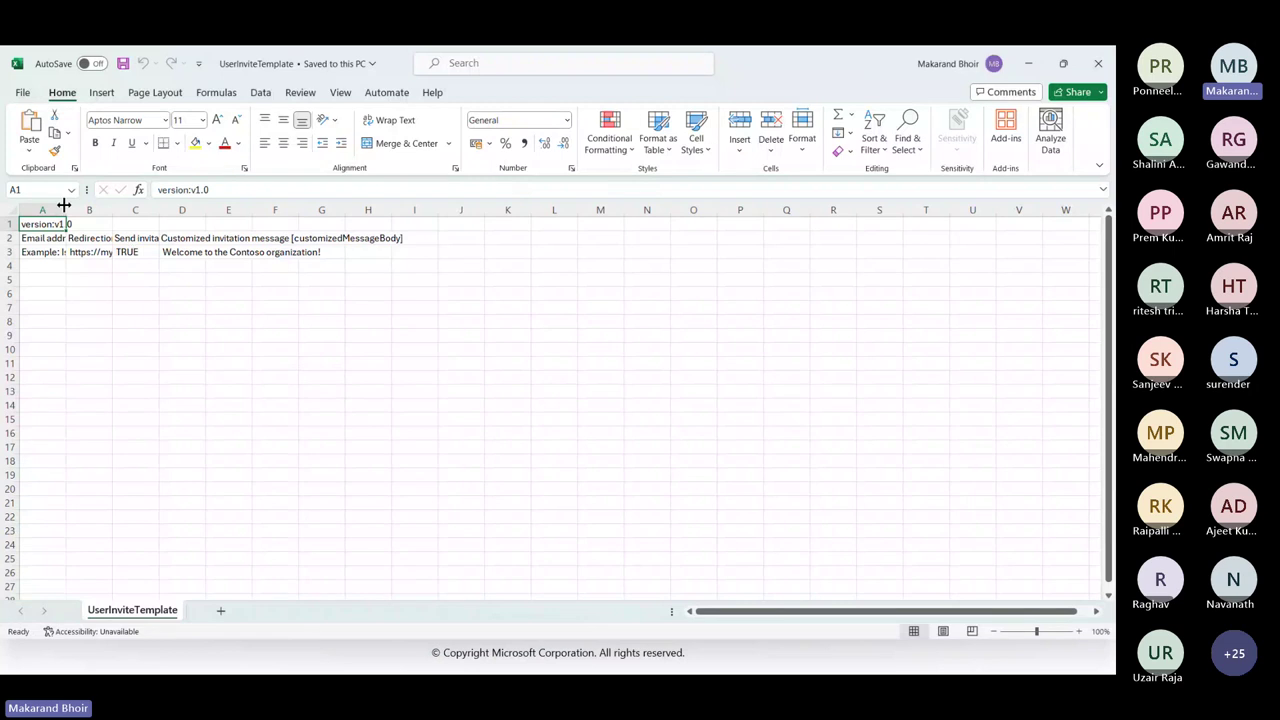
{"action": "left_click_drag", "start_coordinate": [65, 207], "coordinate": [286, 207]}
{"action": "left_click", "coordinate": [200, 251]}
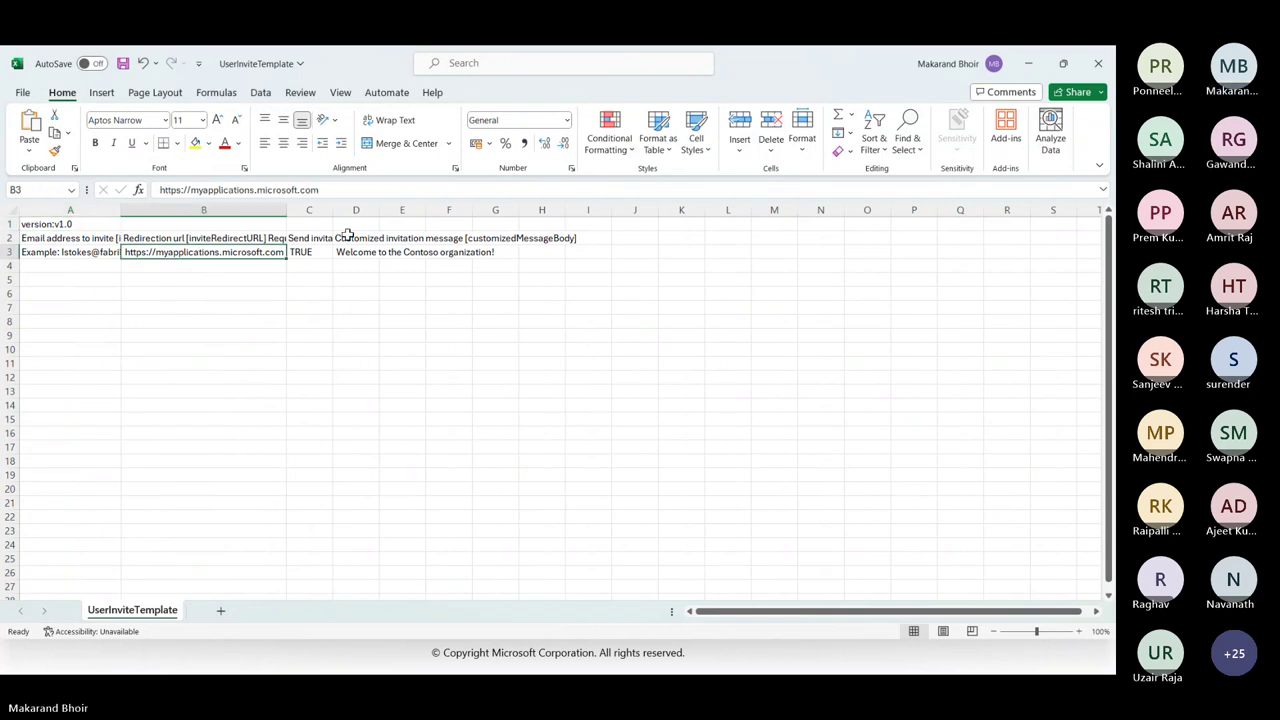
{"action": "left_click", "coordinate": [362, 190]}
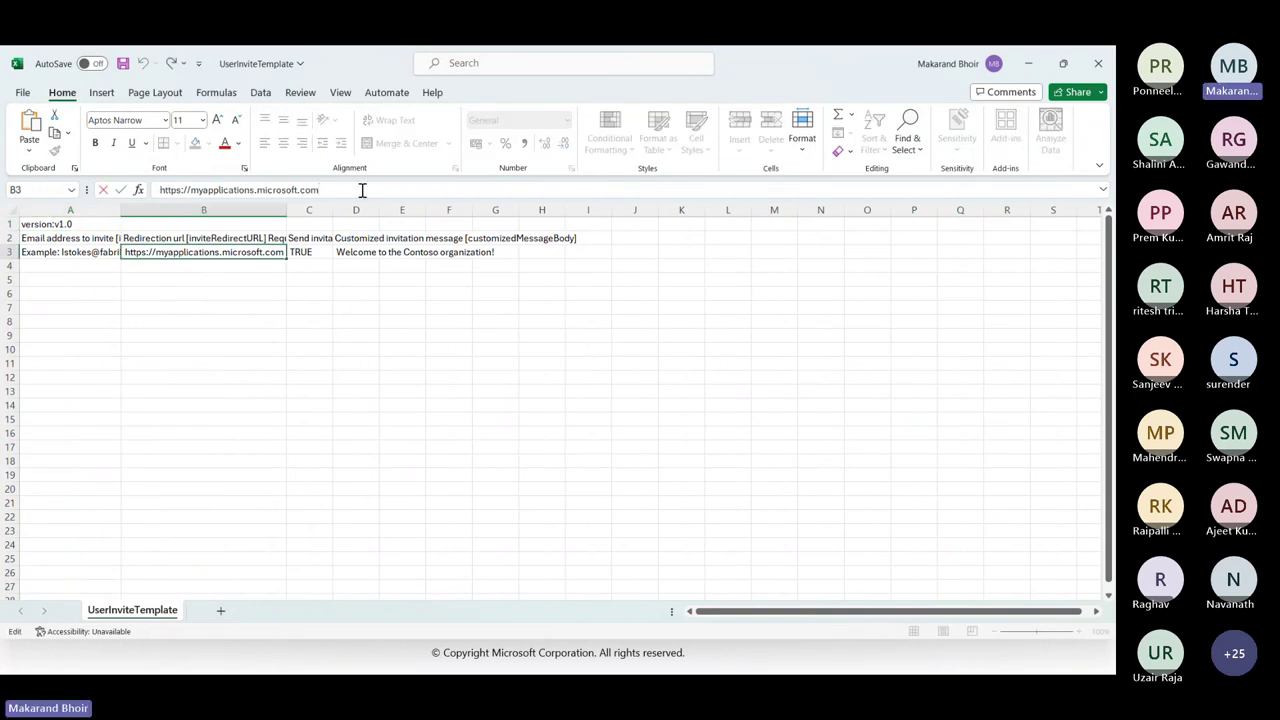
{"action": "key", "text": "ctrl+shift+Left"}
{"action": "key", "text": "ctrl+shift+Left"}
{"action": "key", "text": "ctrl+shift+Left"}
{"action": "key", "text": "ctrl+shift+Left"}
{"action": "key", "text": "ctrl+shift+Left"}
{"action": "key", "text": "ctrl+shift+Right"}
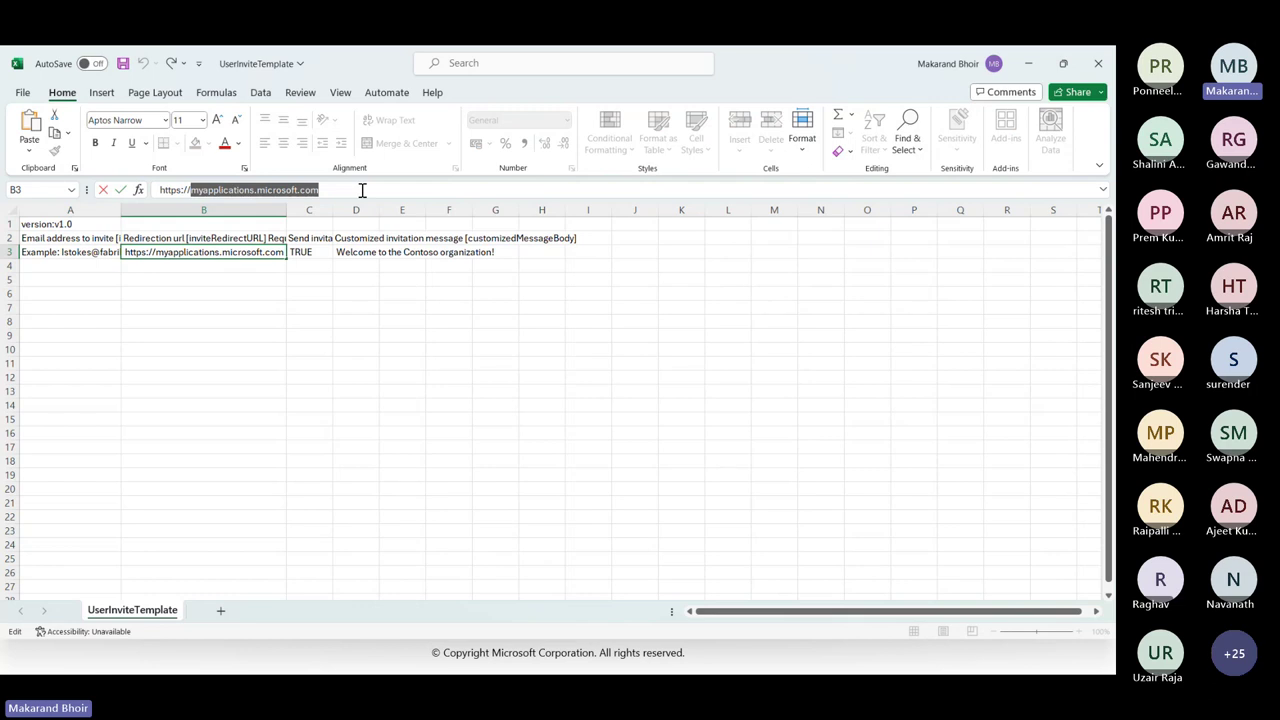
{"action": "type", "text": "port"}
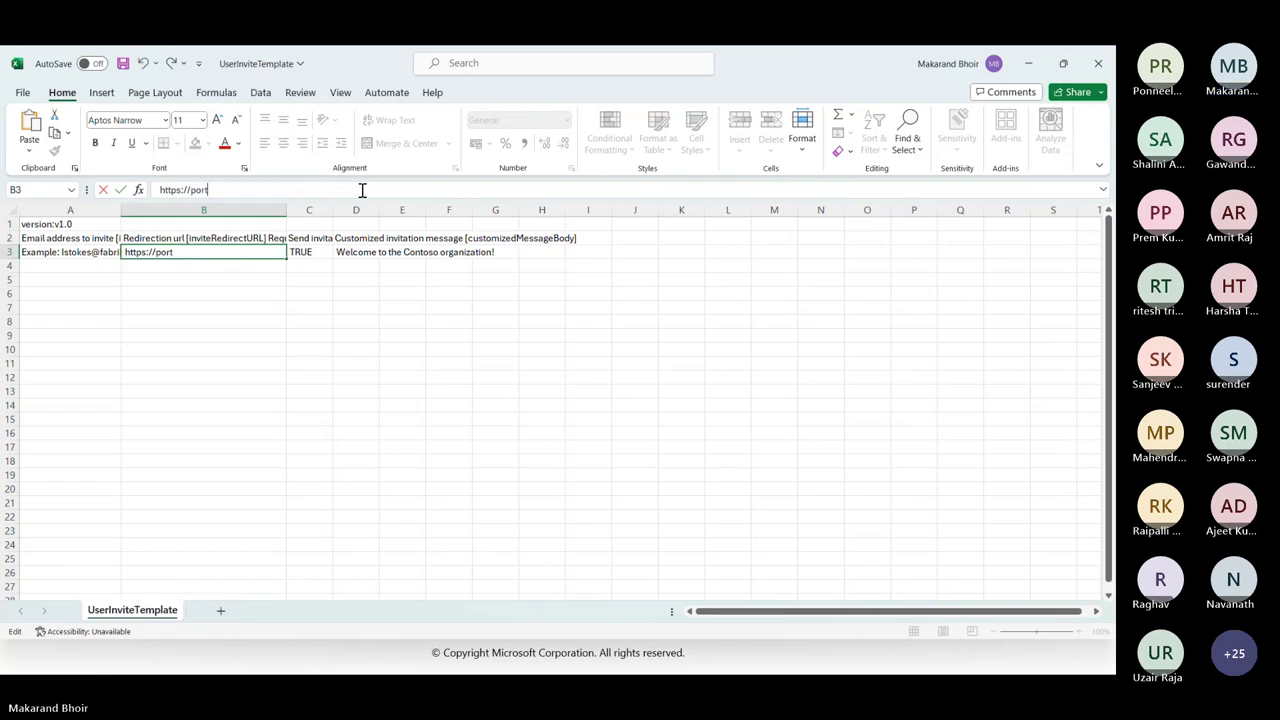
{"action": "type", "text": "al.azure.com"}
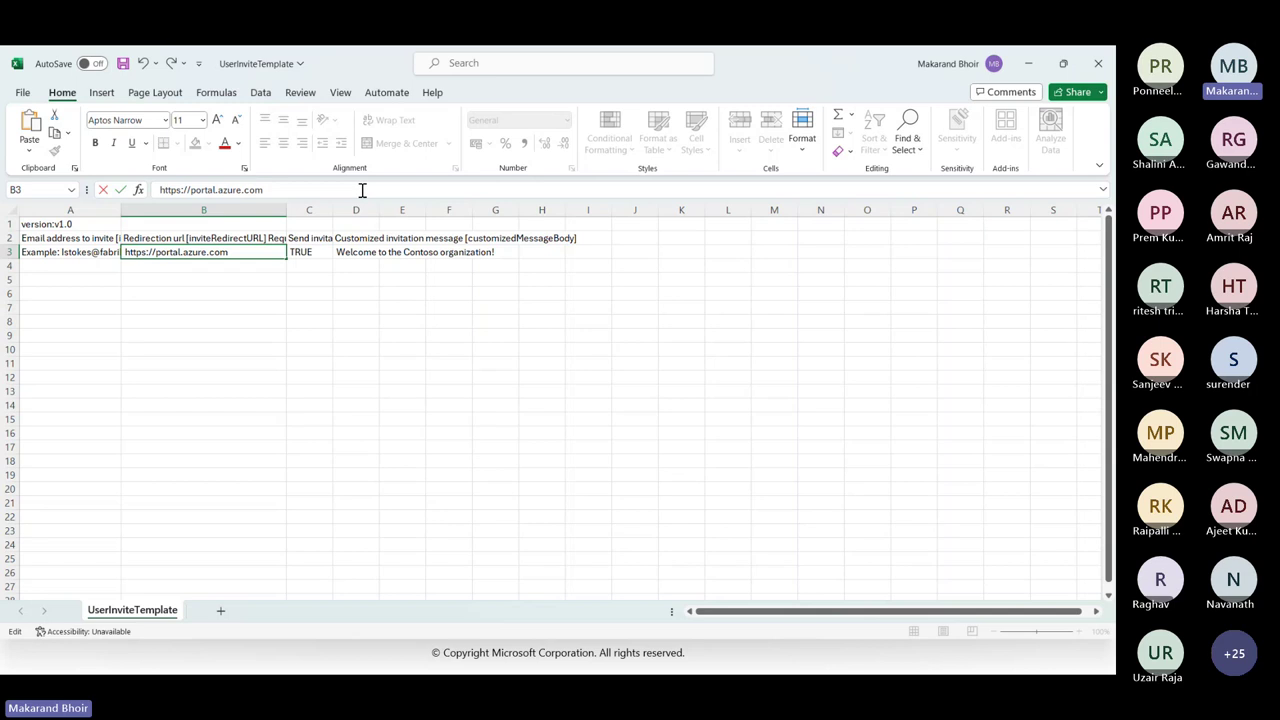
{"action": "key", "text": "Return"}
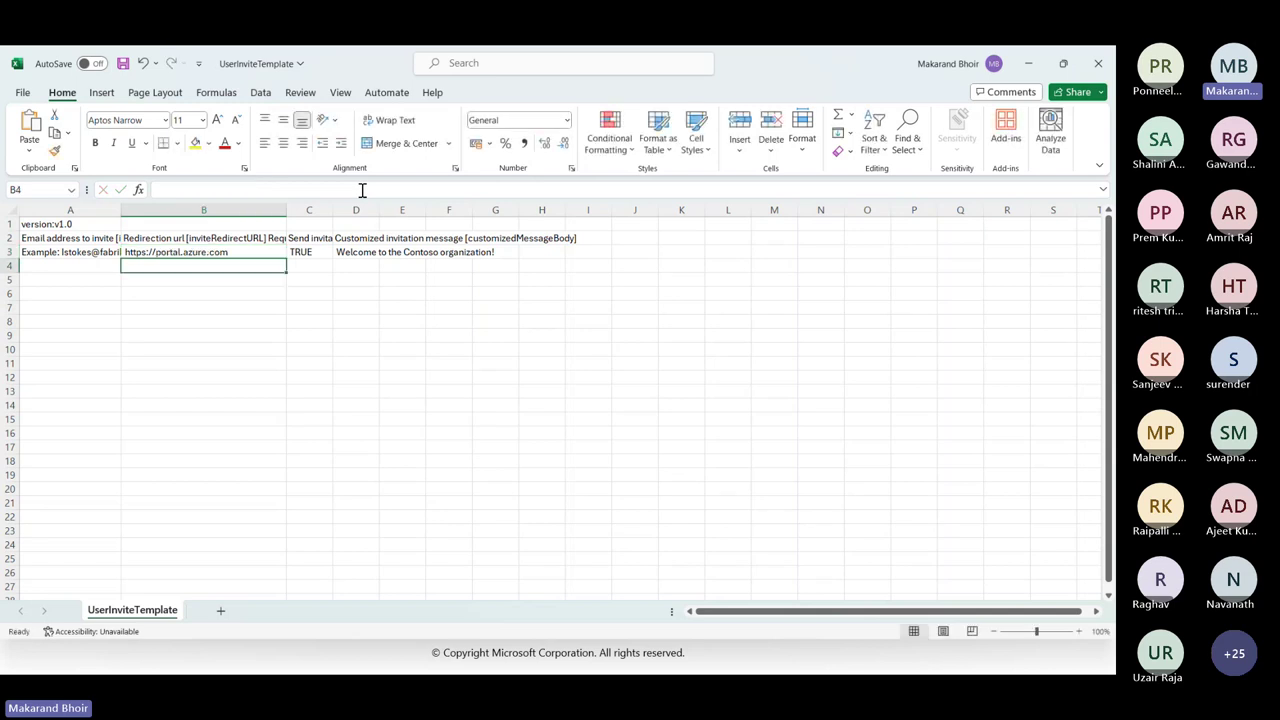
Step: Change the D3 invitation message to 'Welcome to the Primary Directory!' and widen column A further
{"action": "left_click", "coordinate": [372, 252]}
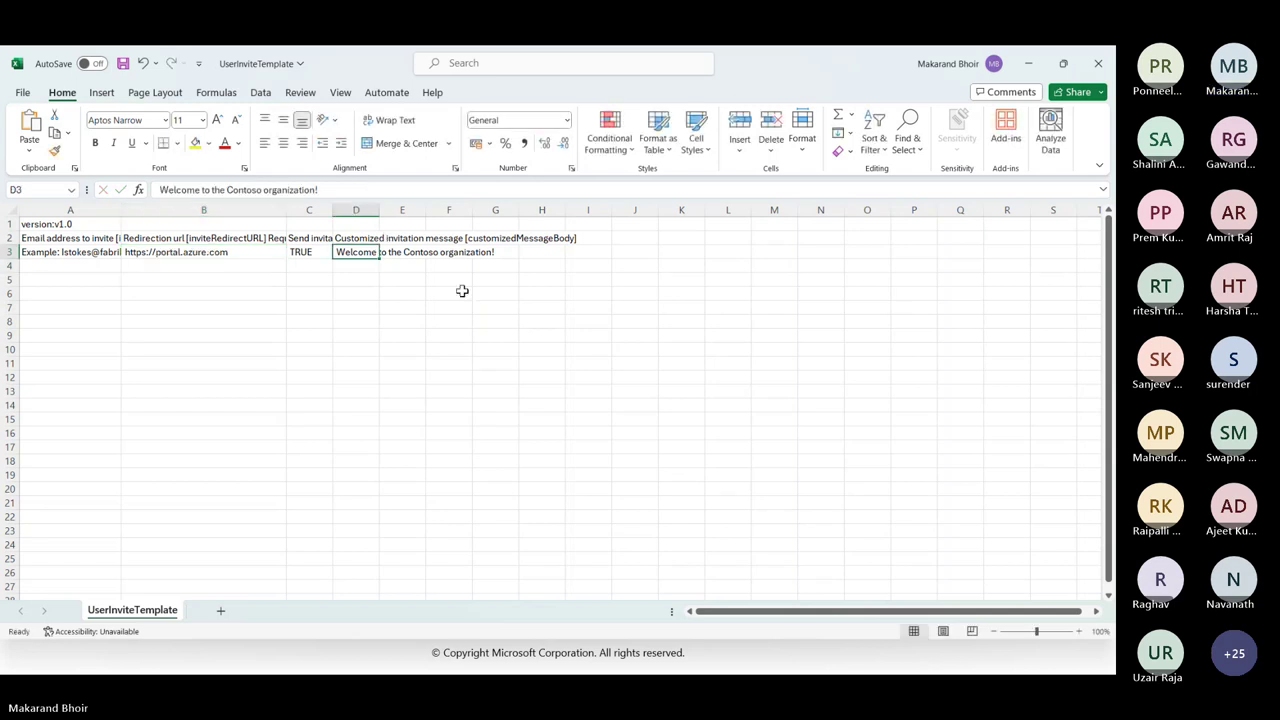
{"action": "left_click", "coordinate": [343, 189]}
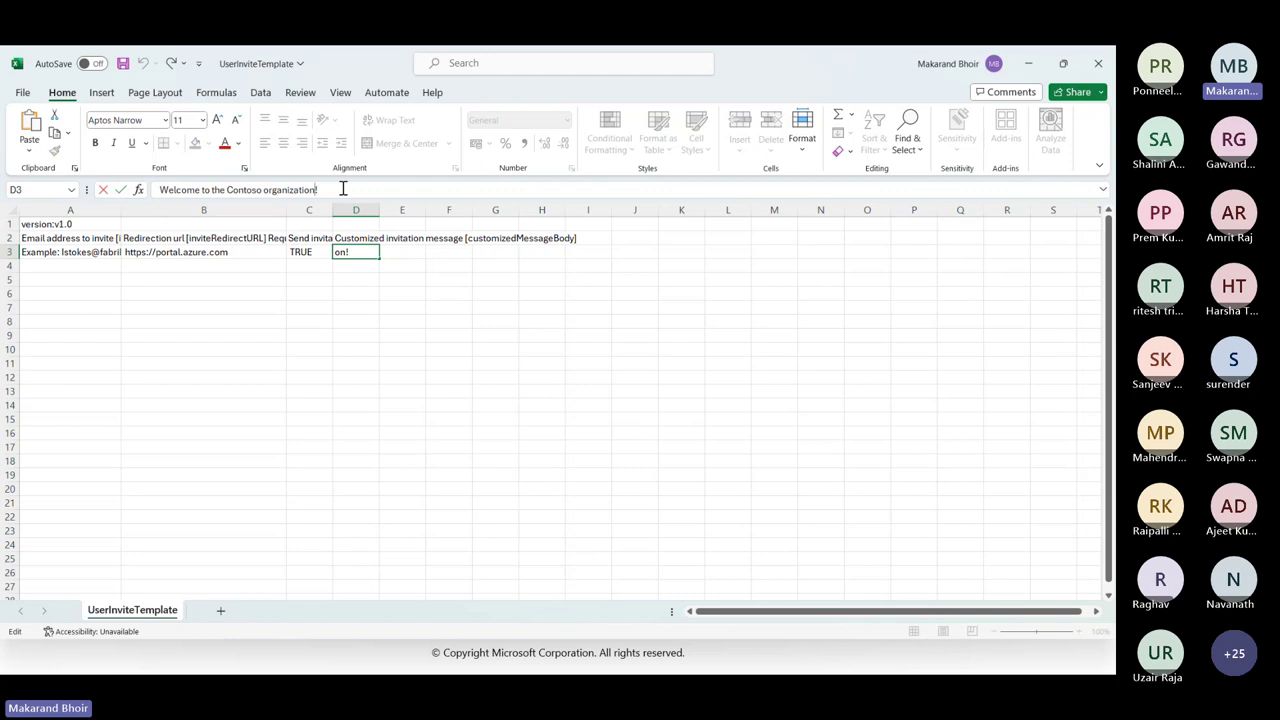
{"action": "key", "text": "ctrl+shift+Left"}
{"action": "key", "text": "ctrl+shift+Left"}
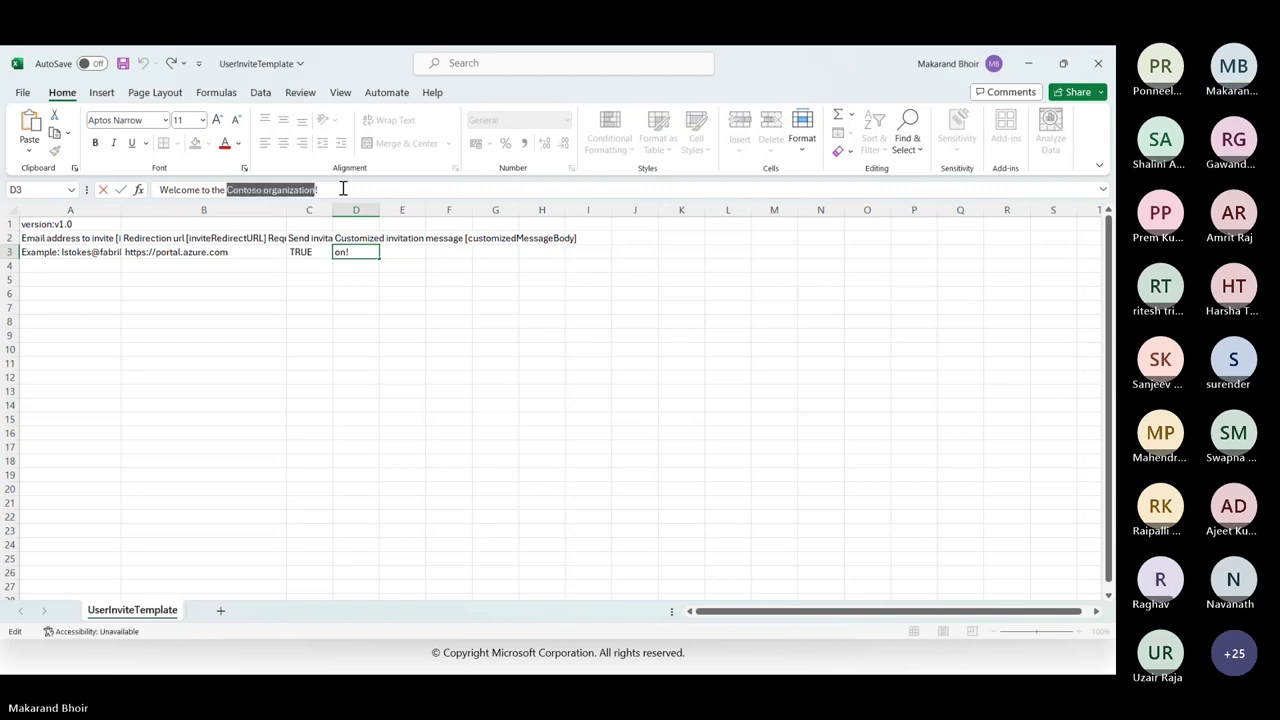
{"action": "type", "text": "Primary"}
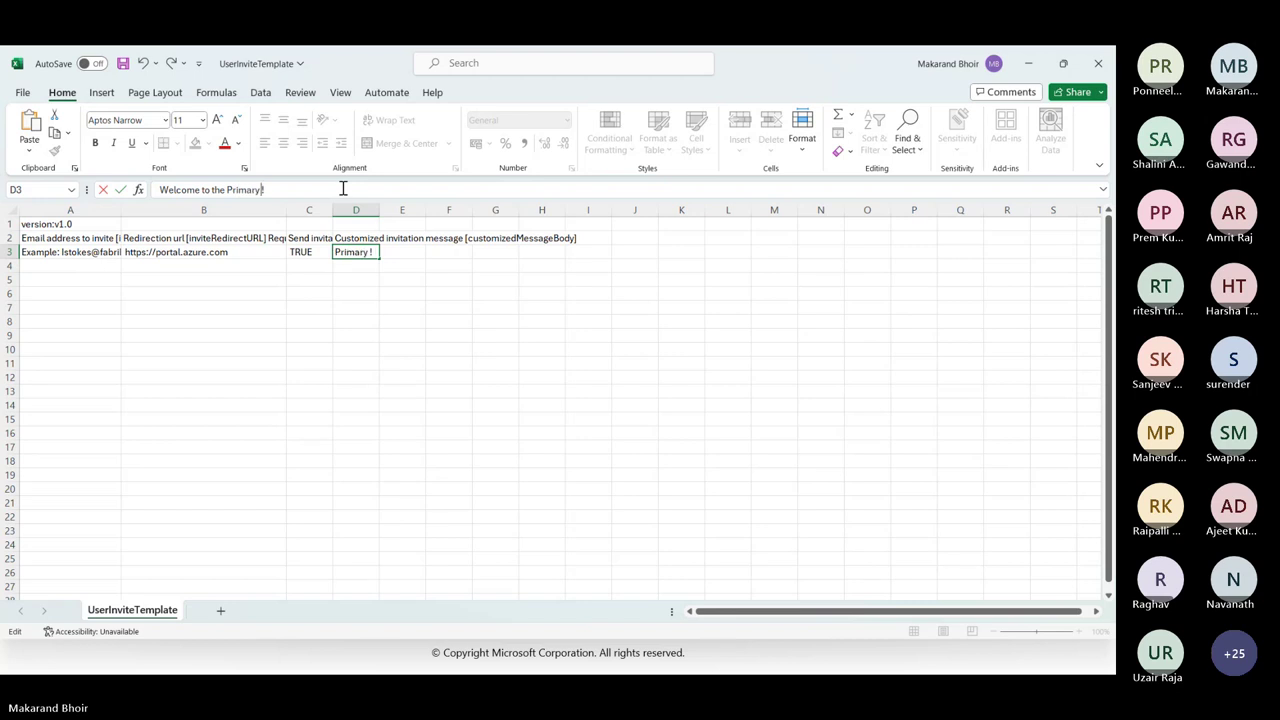
{"action": "type", "text": " Directory"}
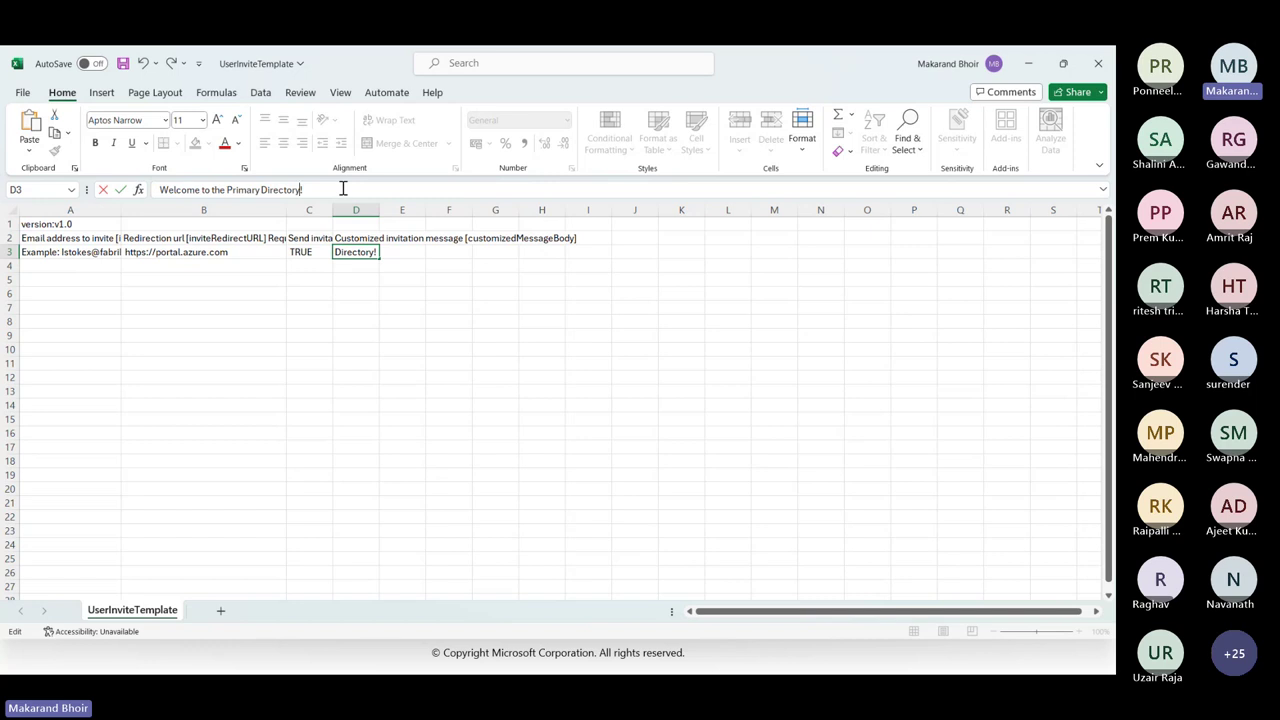
{"action": "key", "text": "Return"}
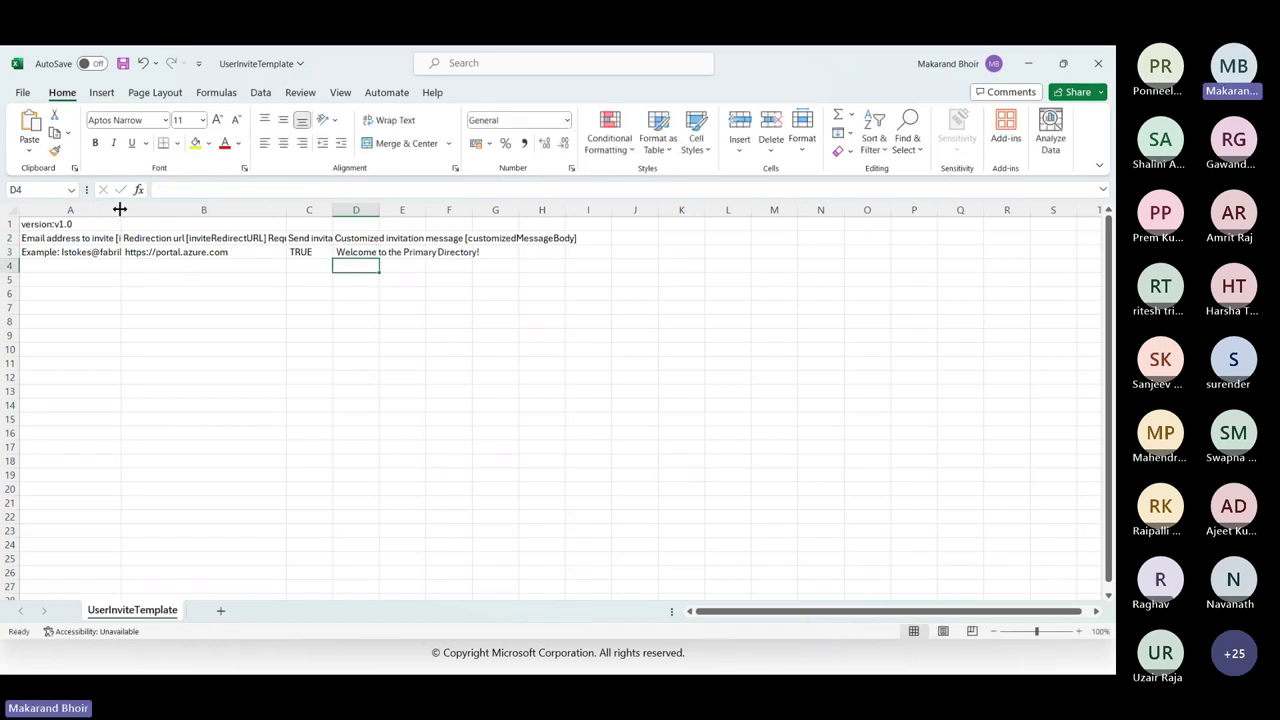
{"action": "left_click_drag", "start_coordinate": [121, 209], "coordinate": [171, 206]}
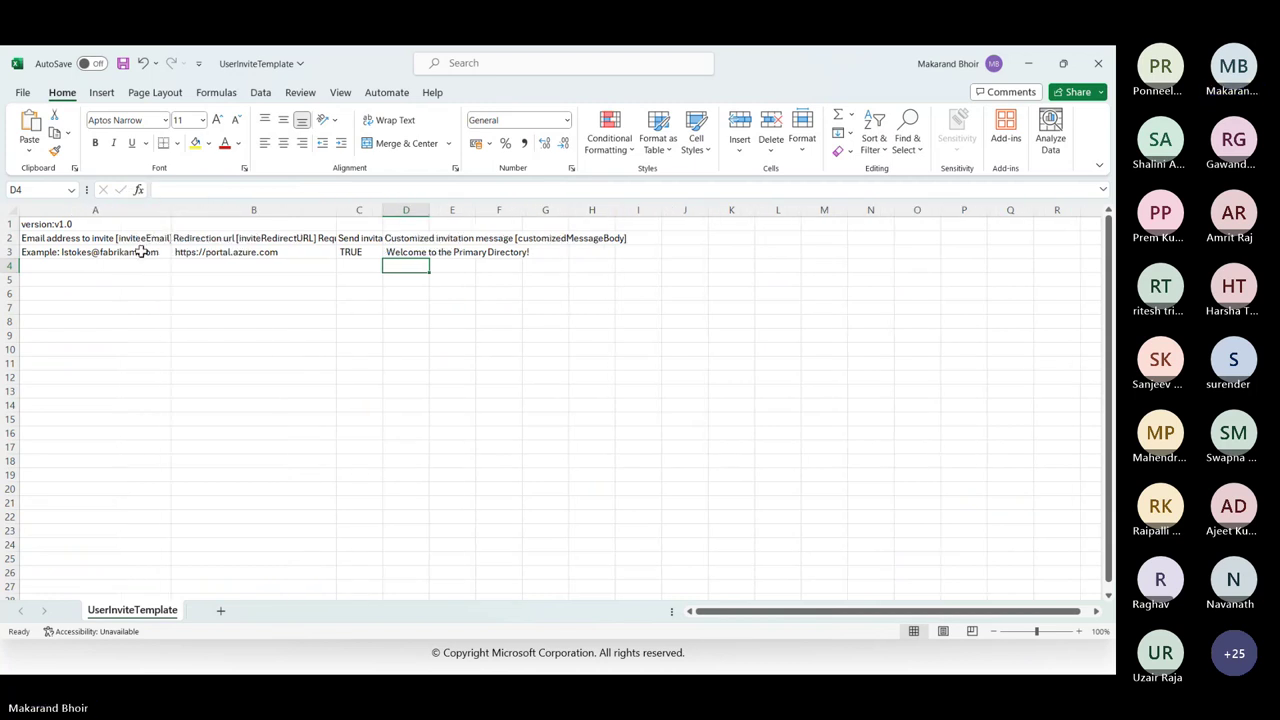
Step: Replace the example email with three invitee addresses pasted from the Notepad list into A3:A5
{"action": "left_click", "coordinate": [143, 252]}
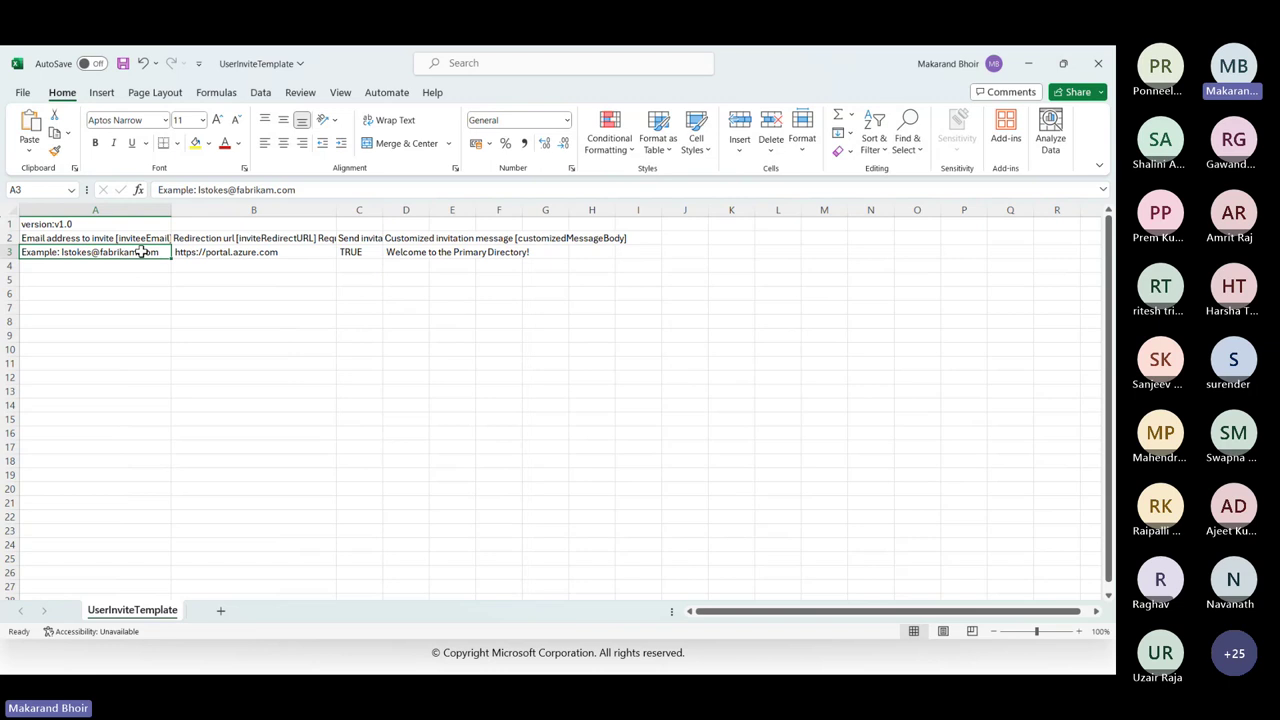
{"action": "key", "text": "Delete"}
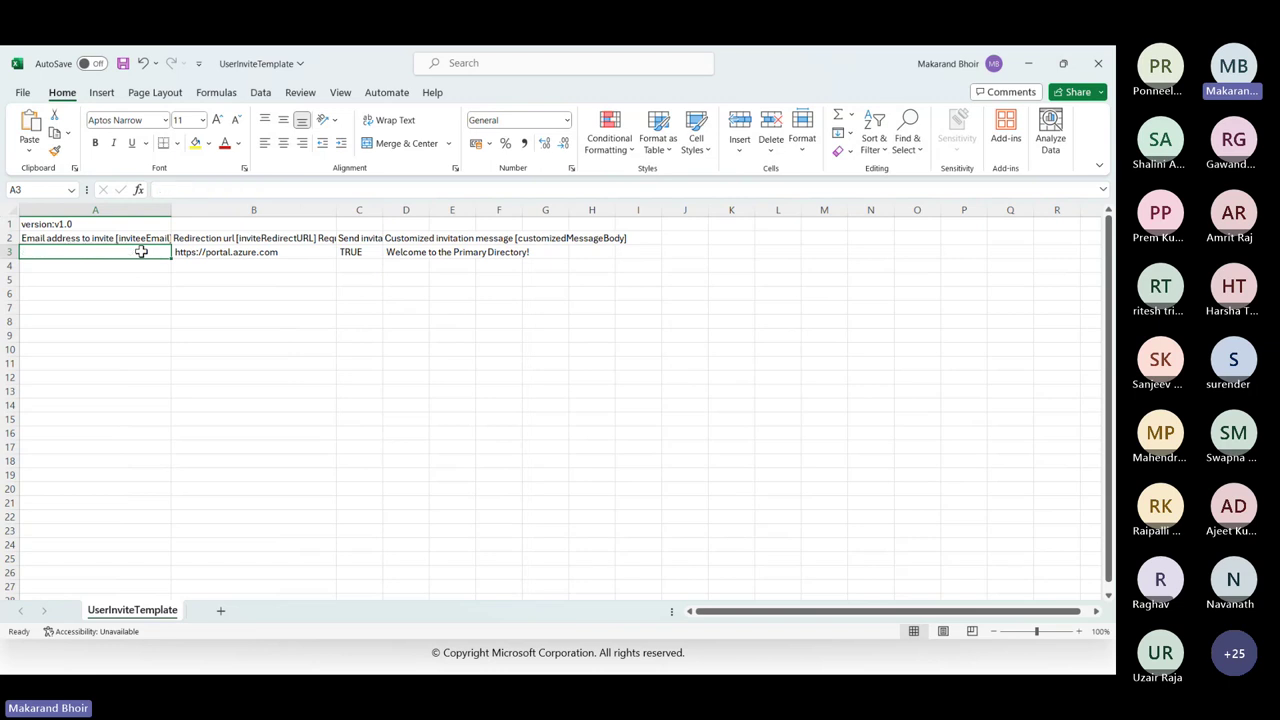
{"action": "key", "text": "alt+Tab"}
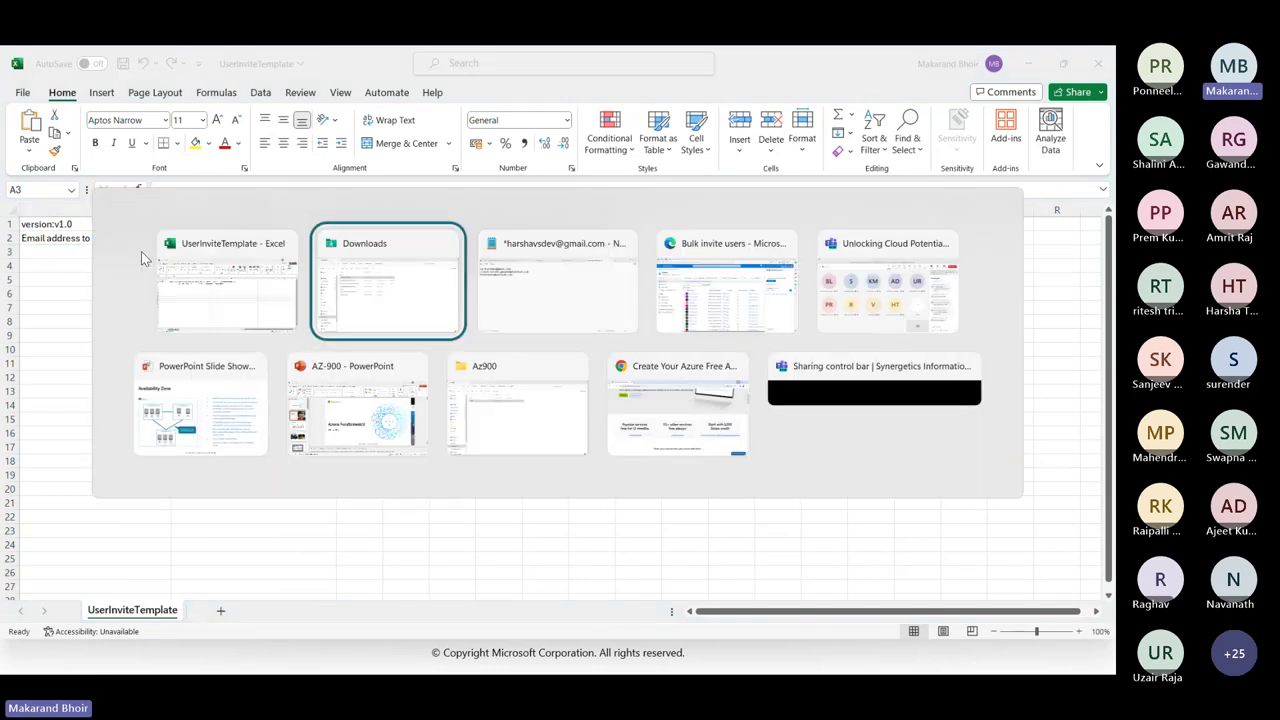
{"action": "left_click_drag", "start_coordinate": [263, 186], "coordinate": [15, 123]}
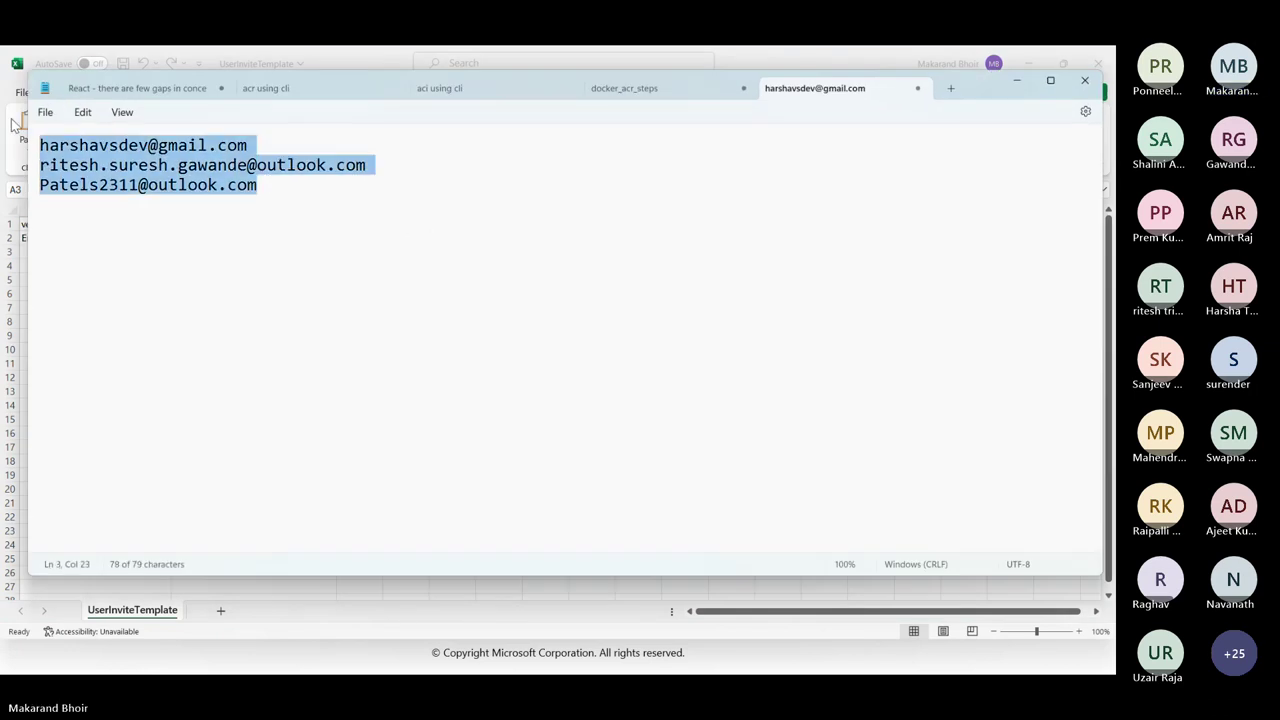
{"action": "key", "text": "ctrl+c"}
{"action": "key", "text": "alt+Tab"}
{"action": "left_click", "coordinate": [52, 251]}
{"action": "key", "text": "ctrl+v"}
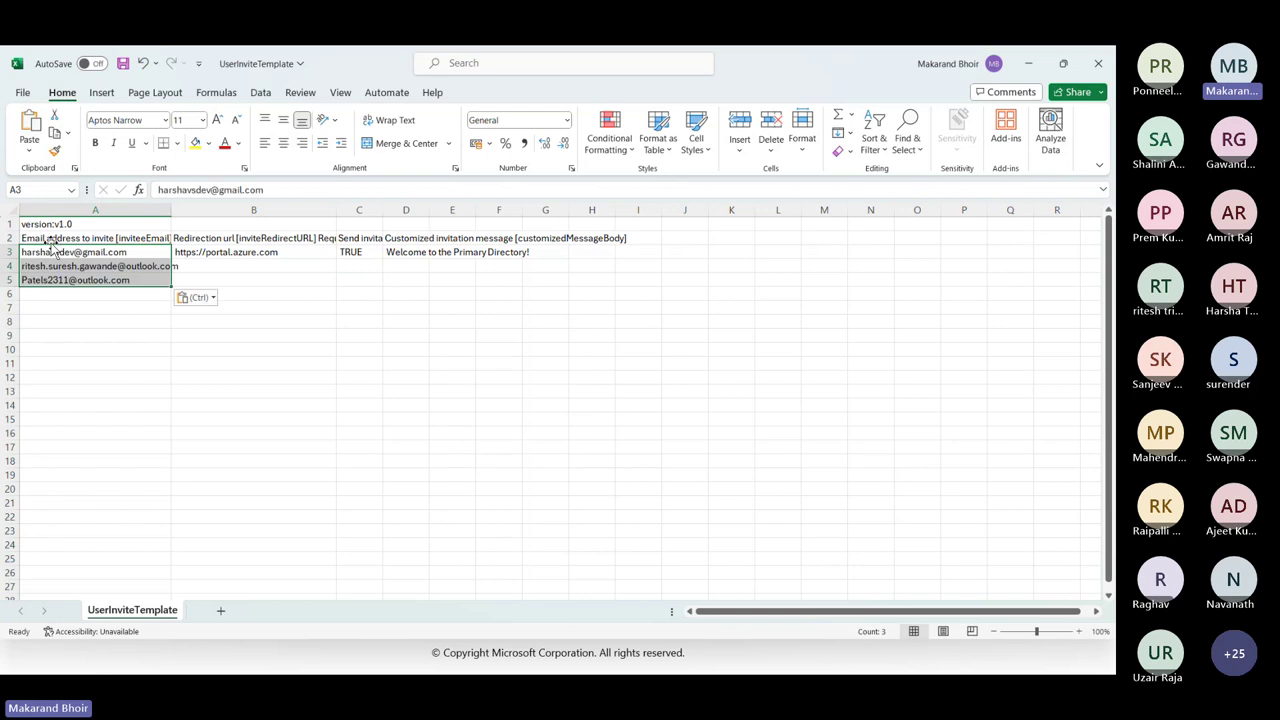
Step: Copy row 3's URL, TRUE flag and welcome message into rows 4 and 5
{"action": "left_click", "coordinate": [208, 253]}
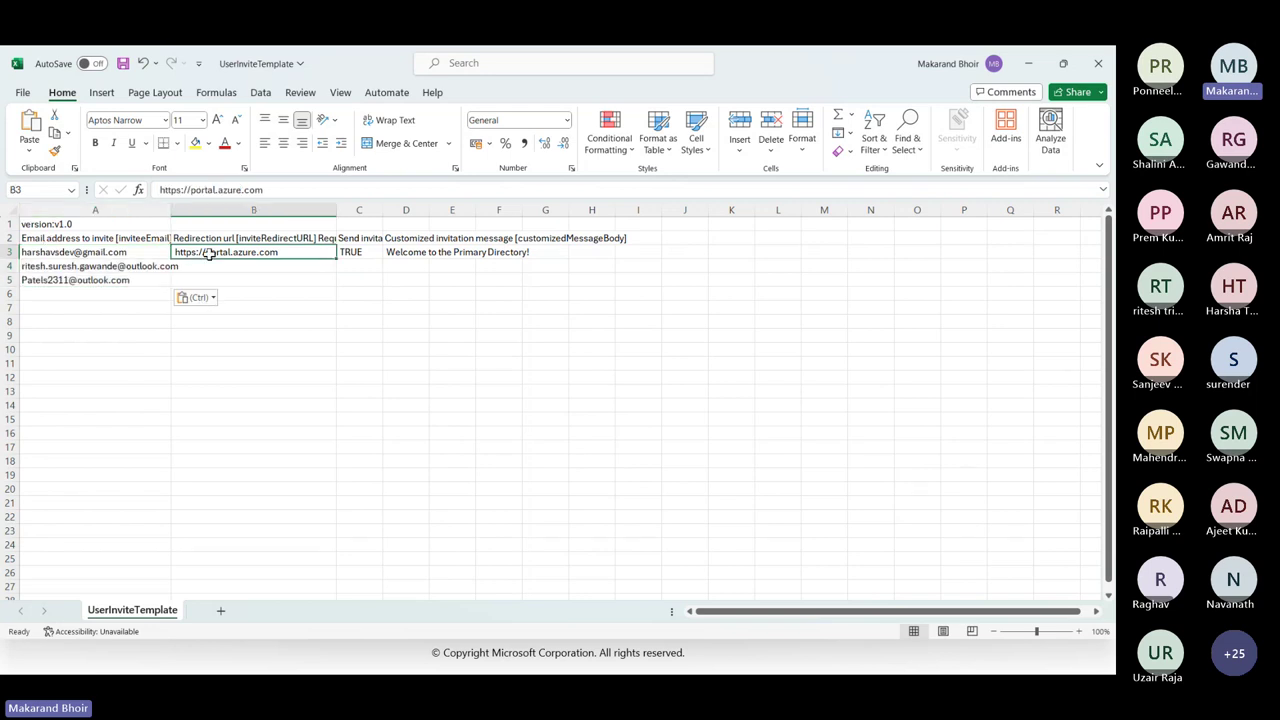
{"action": "key", "text": "shift+Right"}
{"action": "key", "text": "shift+Right"}
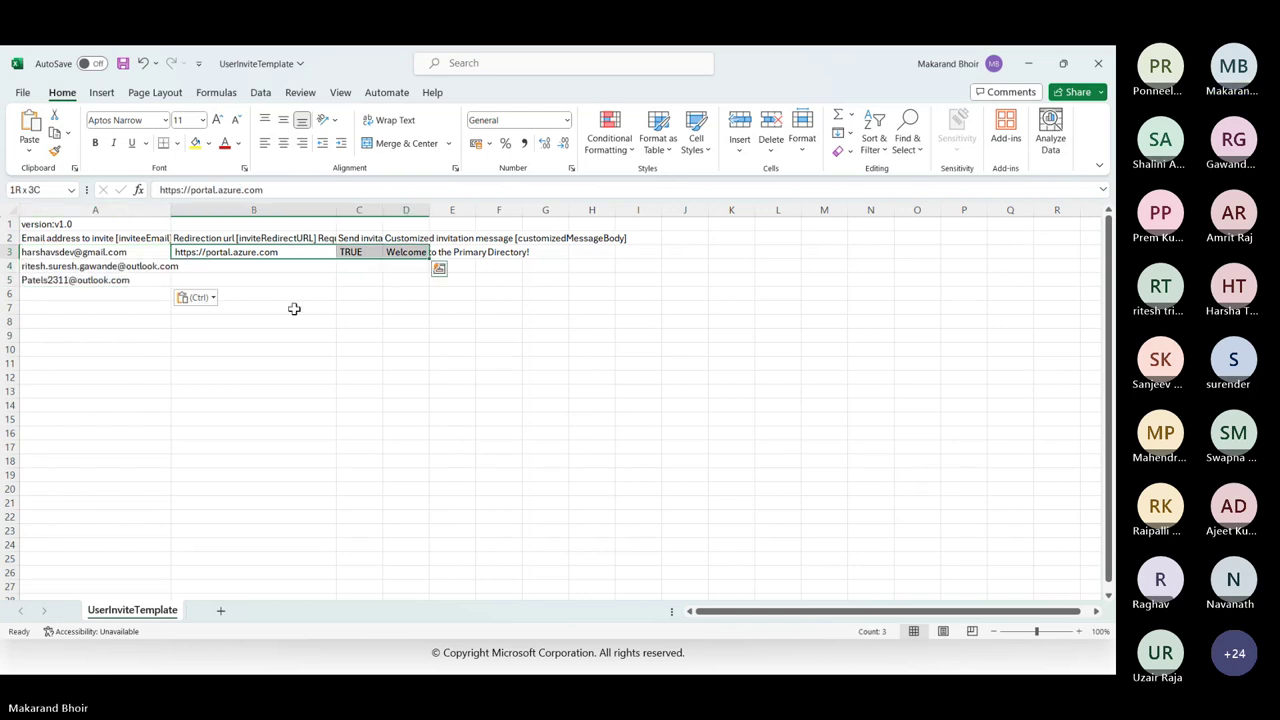
{"action": "key", "text": "ctrl+c"}
{"action": "key", "text": "Down"}
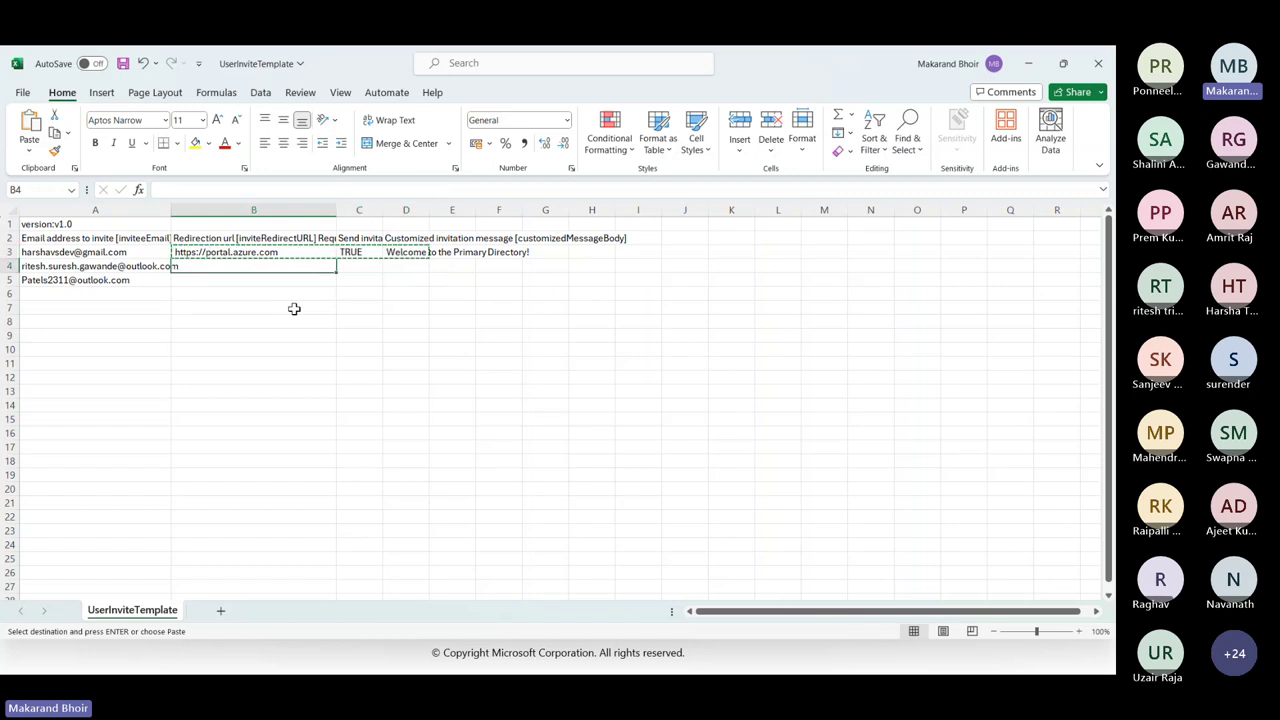
{"action": "key", "text": "shift+Down"}
{"action": "key", "text": "Return"}
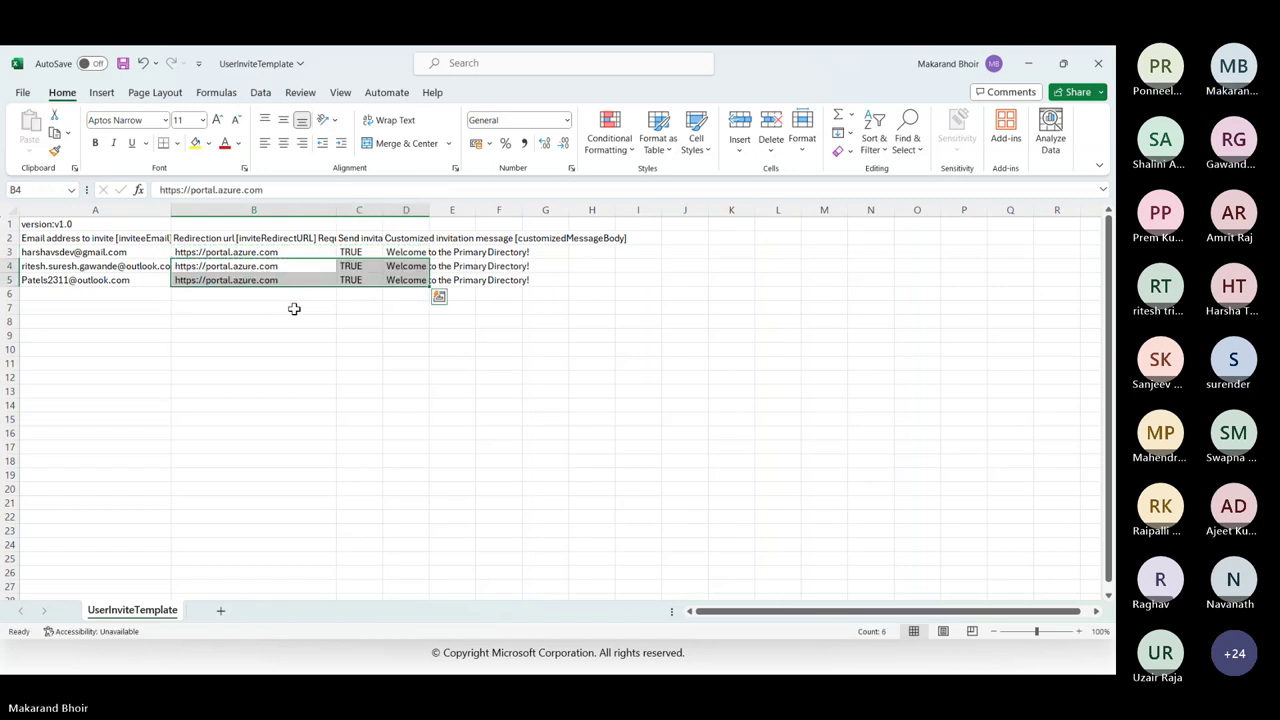
{"action": "left_click", "coordinate": [286, 311]}
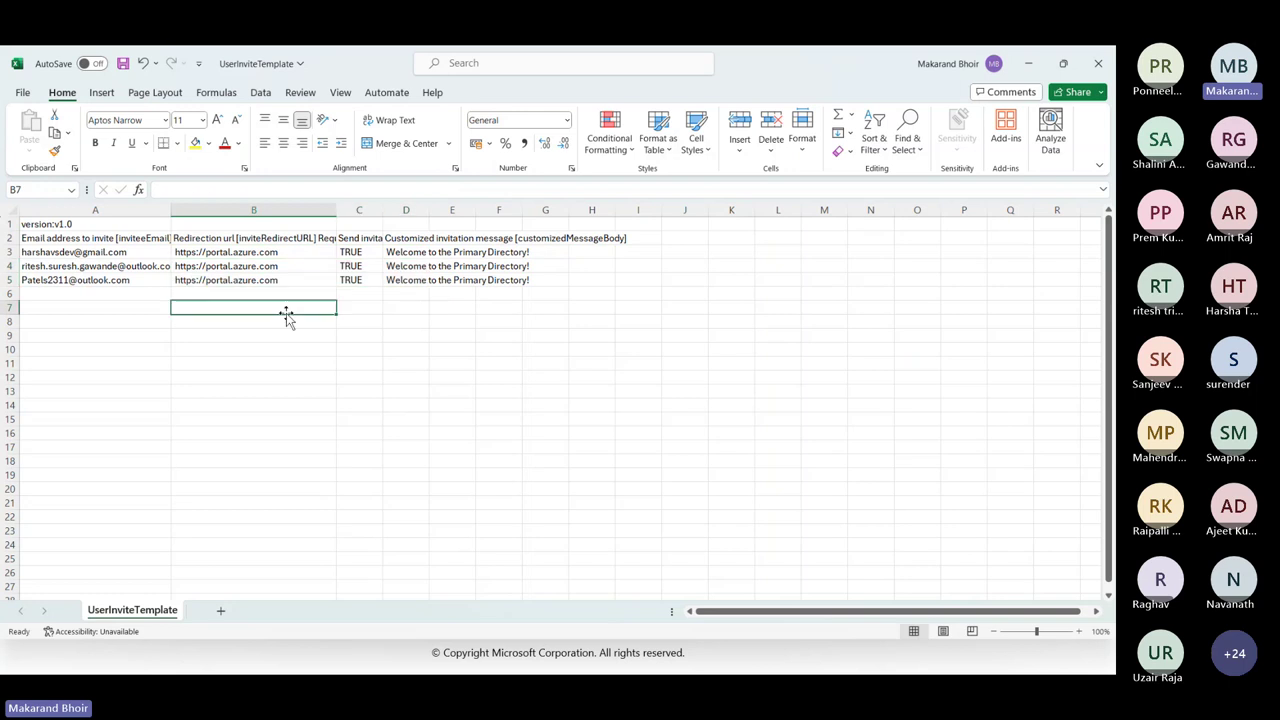
{"action": "key", "text": "alt+Tab"}
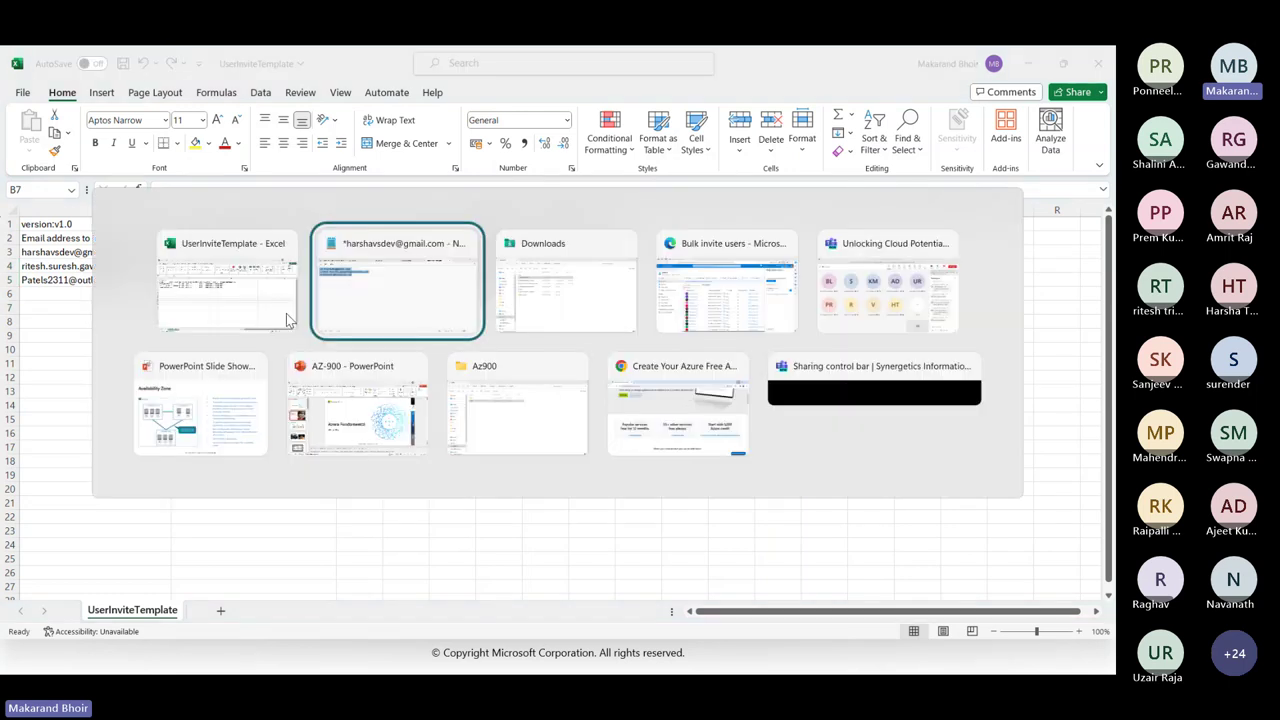
Step: Browse the Teams meeting chat for attendees' email addresses
{"action": "key", "text": "alt+Tab"}
{"action": "key", "text": "alt+Tab"}
{"action": "key", "text": "alt+Tab"}
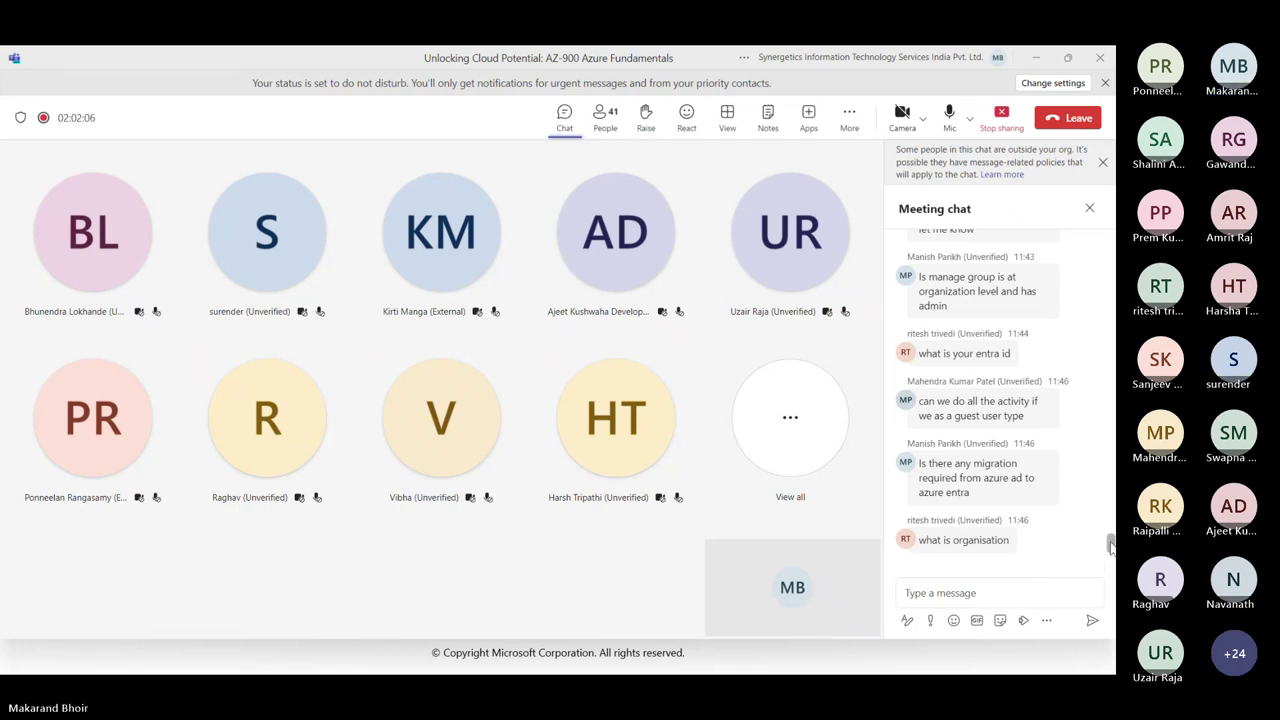
{"action": "scroll", "coordinate": [1112, 557], "scroll_direction": "up", "scroll_amount": 10}
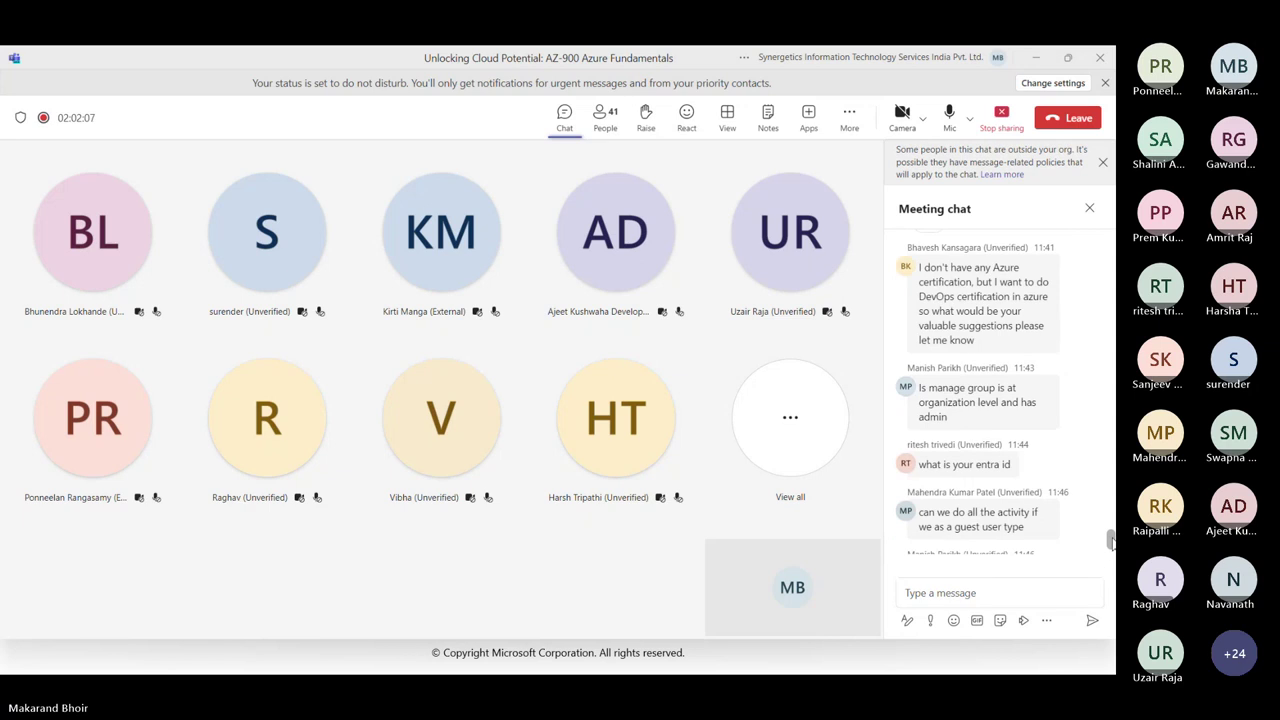
{"action": "left_click_drag", "start_coordinate": [1110, 520], "coordinate": [1110, 445]}
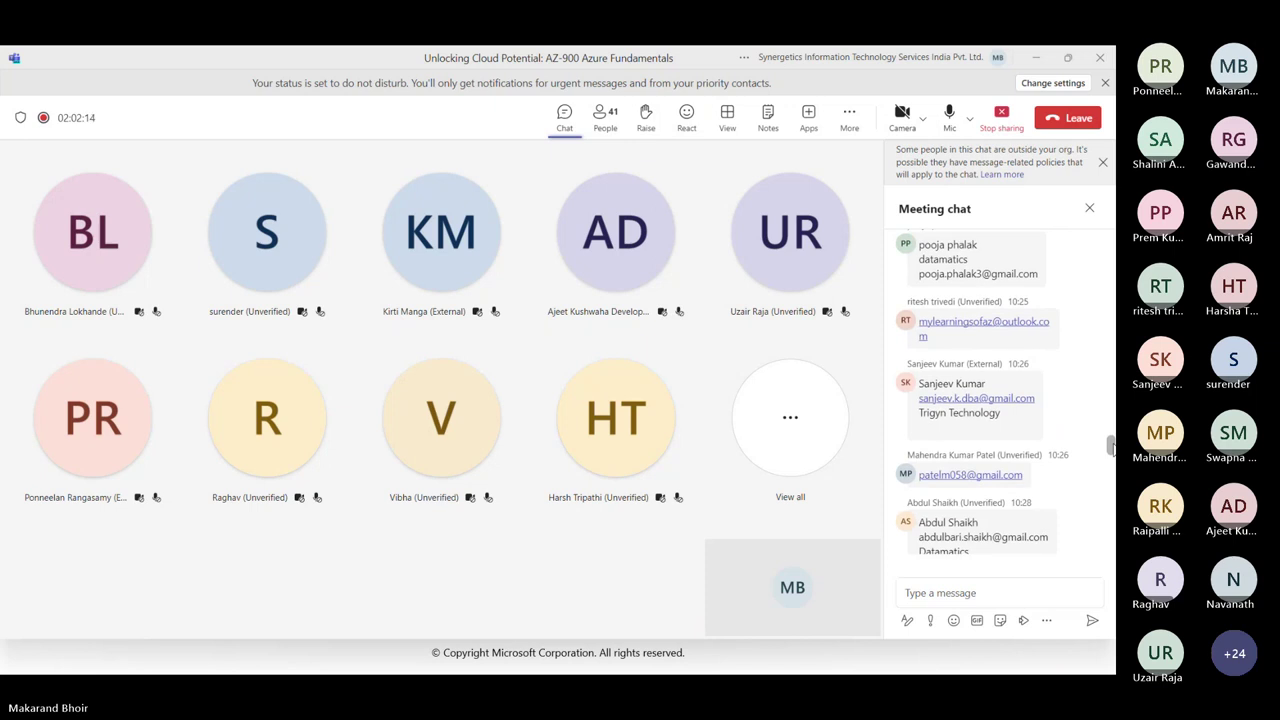
{"action": "left_click_drag", "start_coordinate": [1112, 445], "coordinate": [1100, 382]}
{"action": "scroll", "coordinate": [1100, 382], "scroll_direction": "down", "scroll_amount": 1}
{"action": "scroll", "coordinate": [1100, 382], "scroll_direction": "up", "scroll_amount": 1}
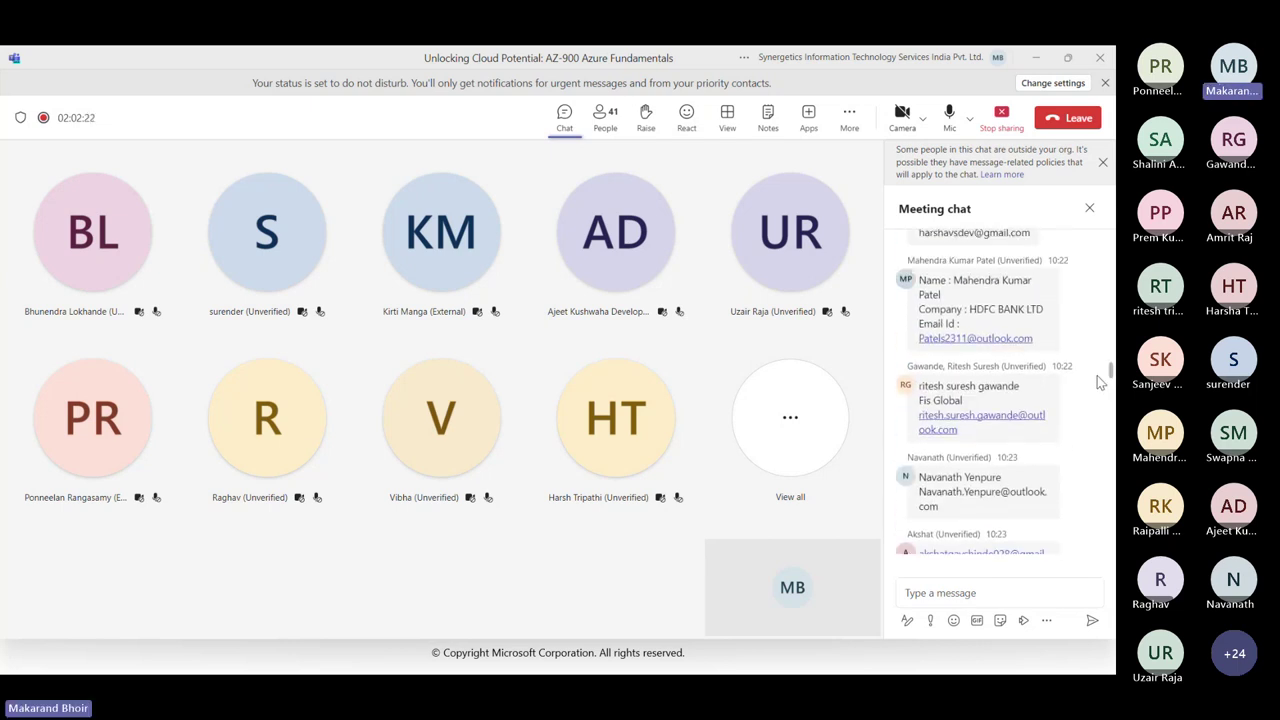
{"action": "key", "text": "alt+Tab"}
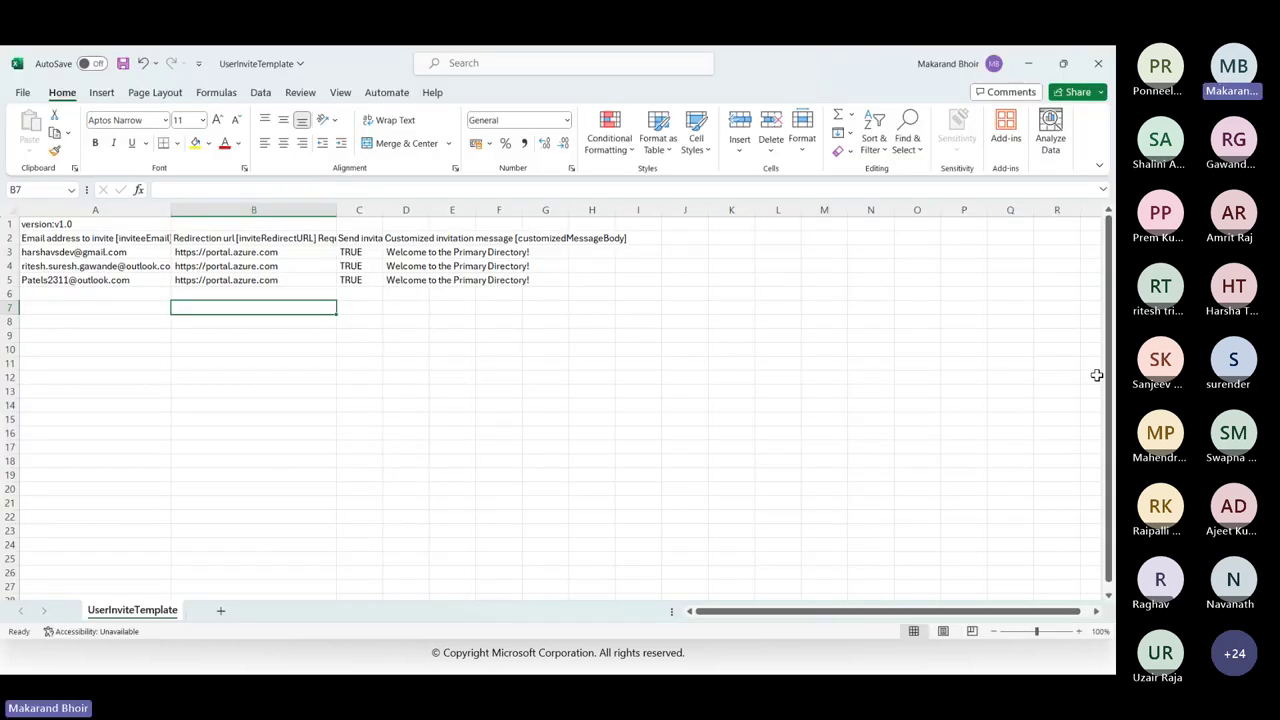
{"action": "key", "text": "alt+Tab"}
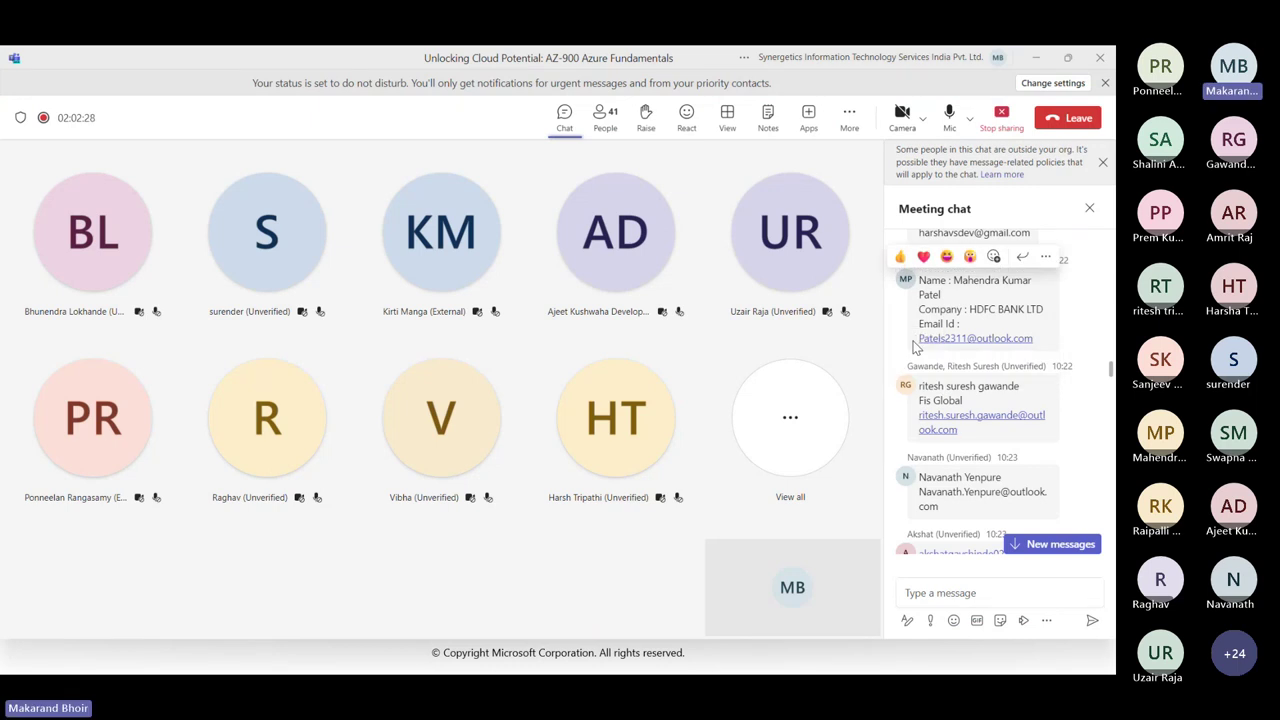
Step: Select attendee emails in the chat and paste one into cell A6 of the workbook
{"action": "left_click_drag", "start_coordinate": [914, 346], "coordinate": [1038, 341]}
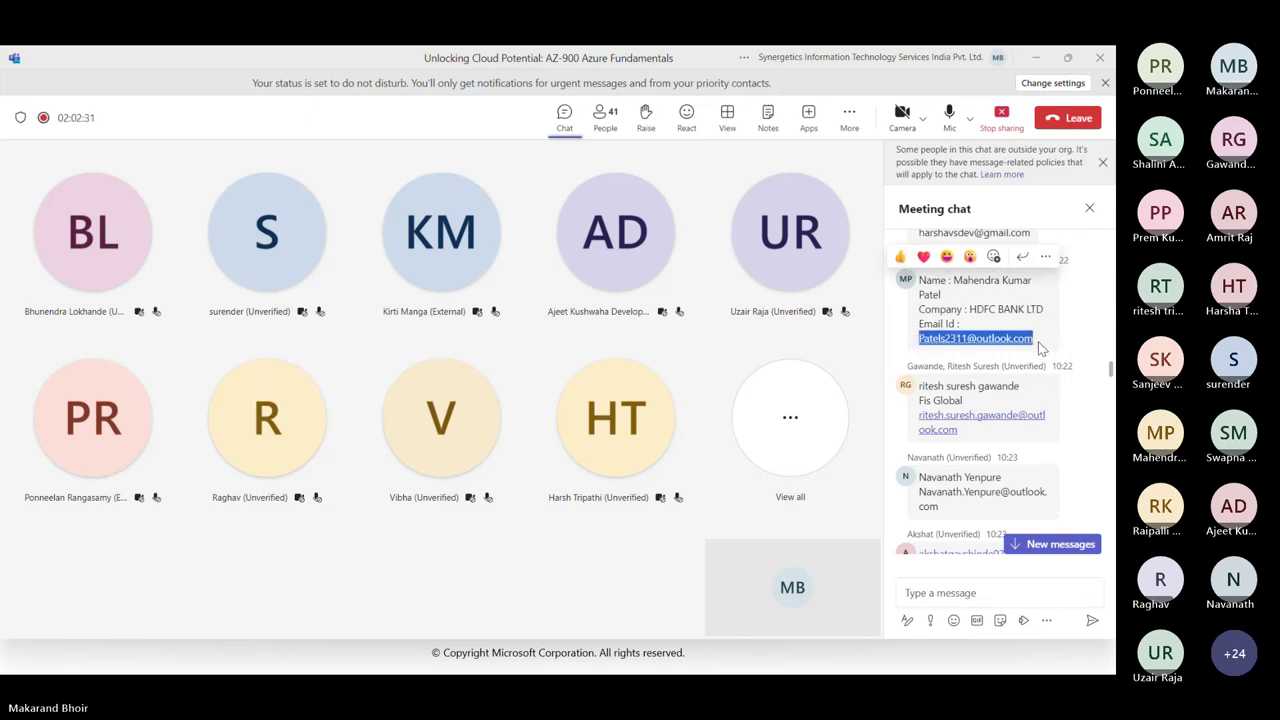
{"action": "key", "text": "alt+Tab"}
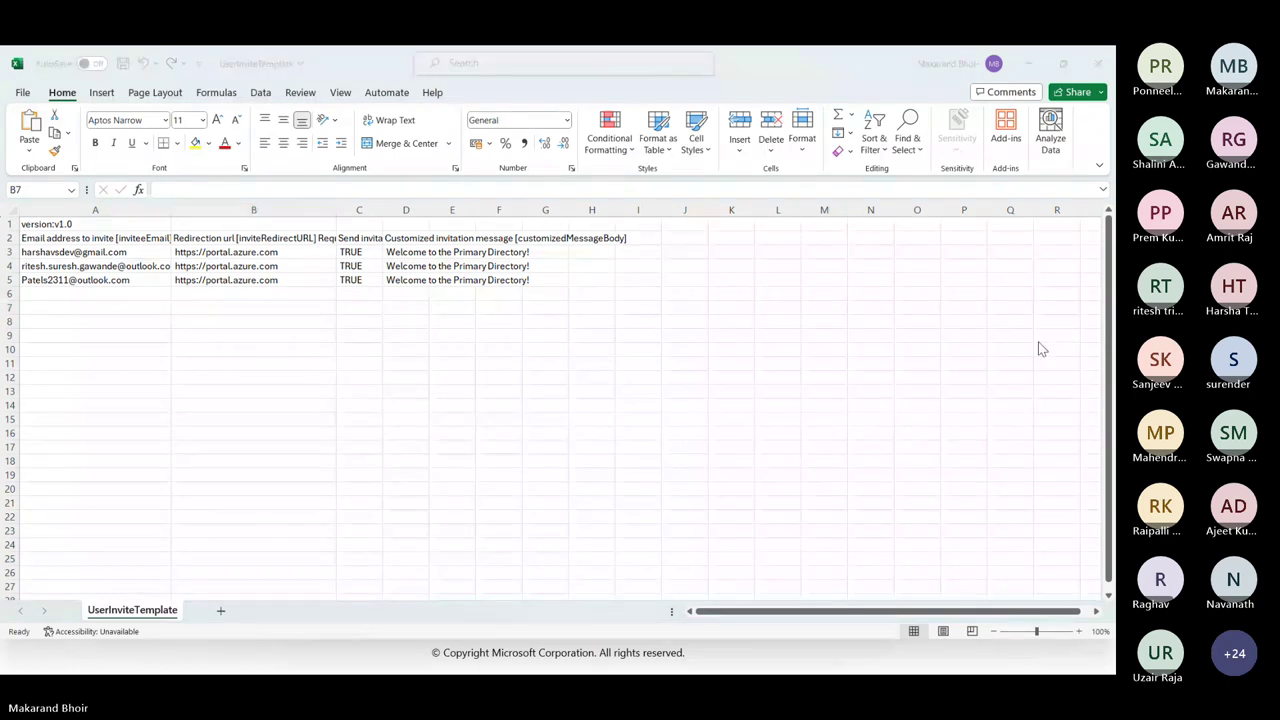
{"action": "key", "text": "alt+Tab"}
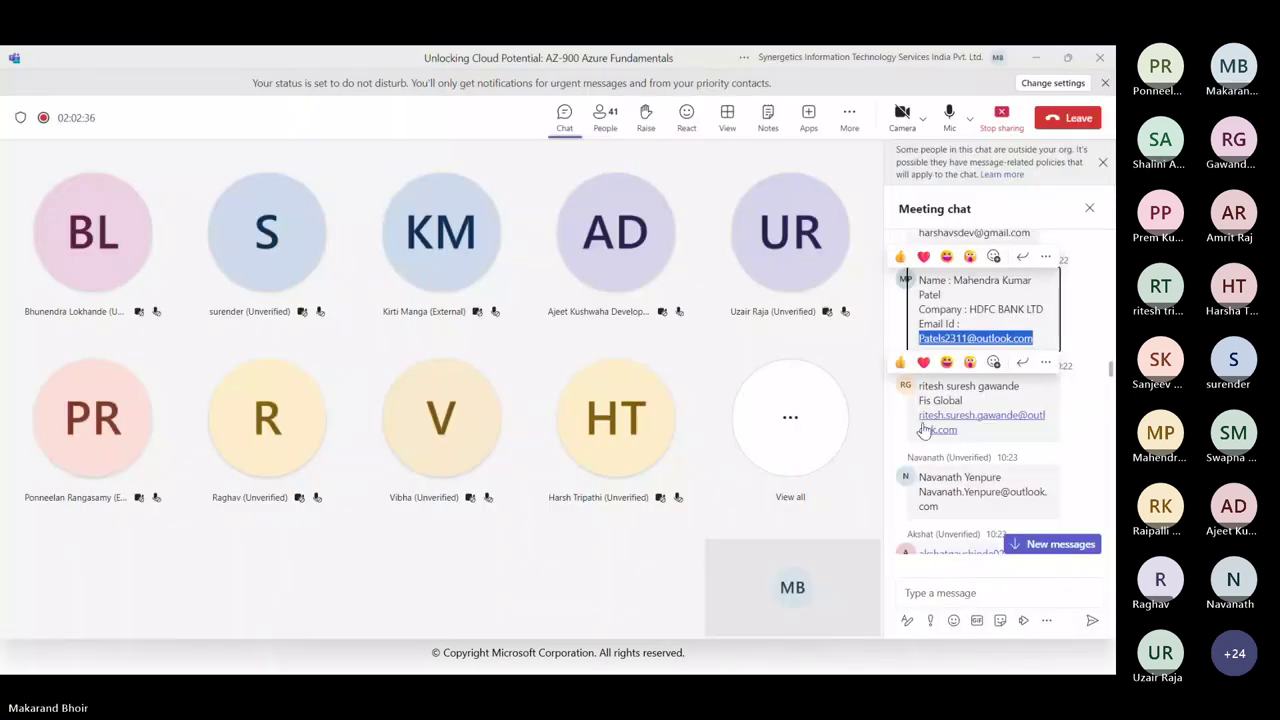
{"action": "left_click_drag", "start_coordinate": [917, 420], "coordinate": [975, 437]}
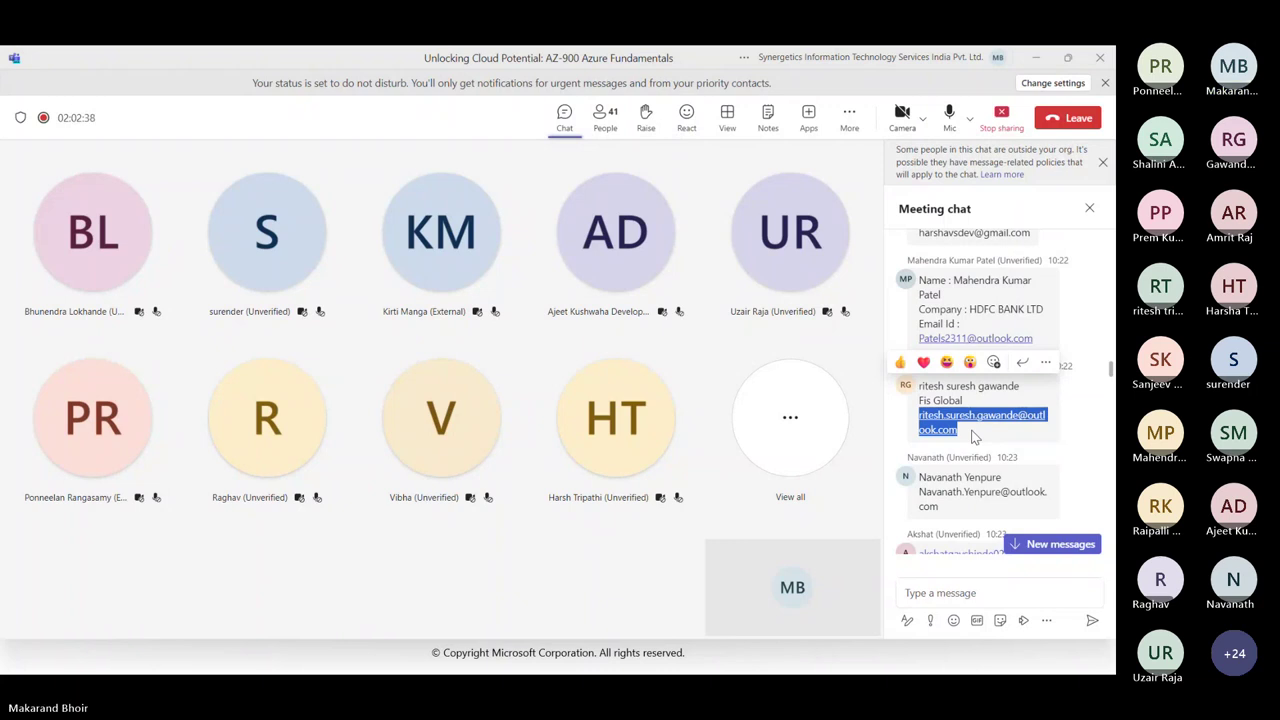
{"action": "key", "text": "alt+Tab"}
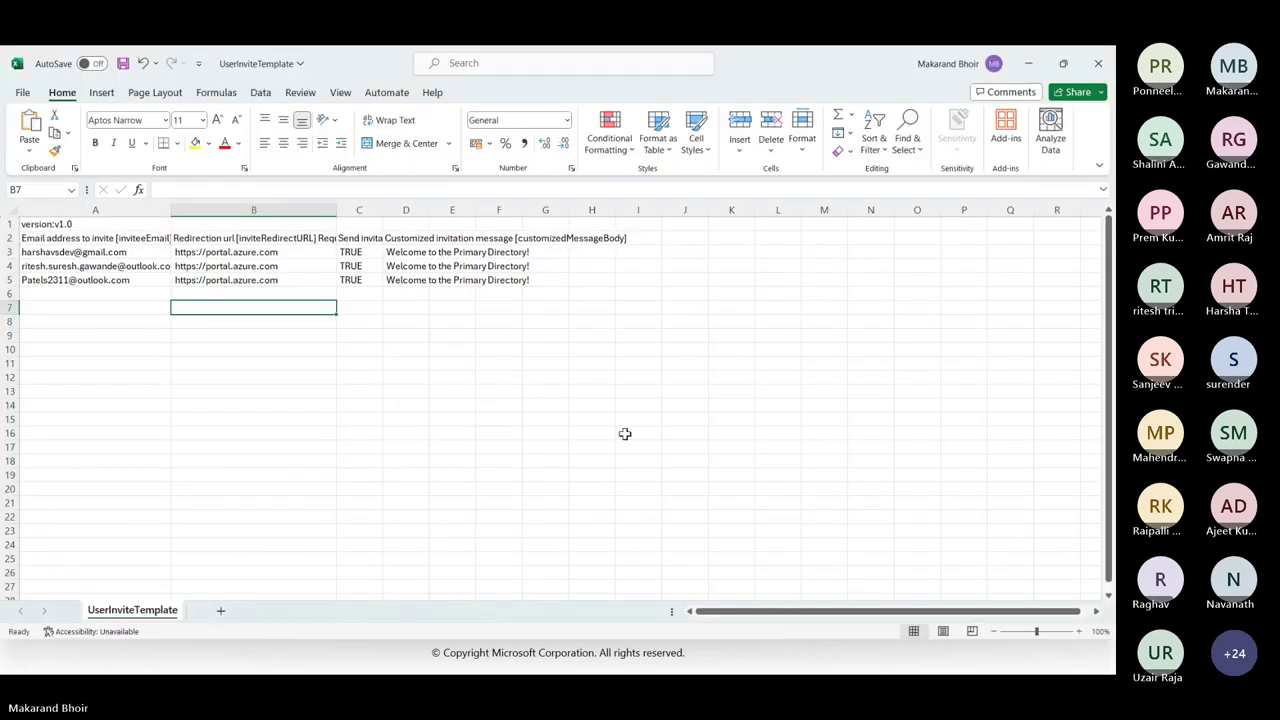
{"action": "left_click", "coordinate": [73, 296]}
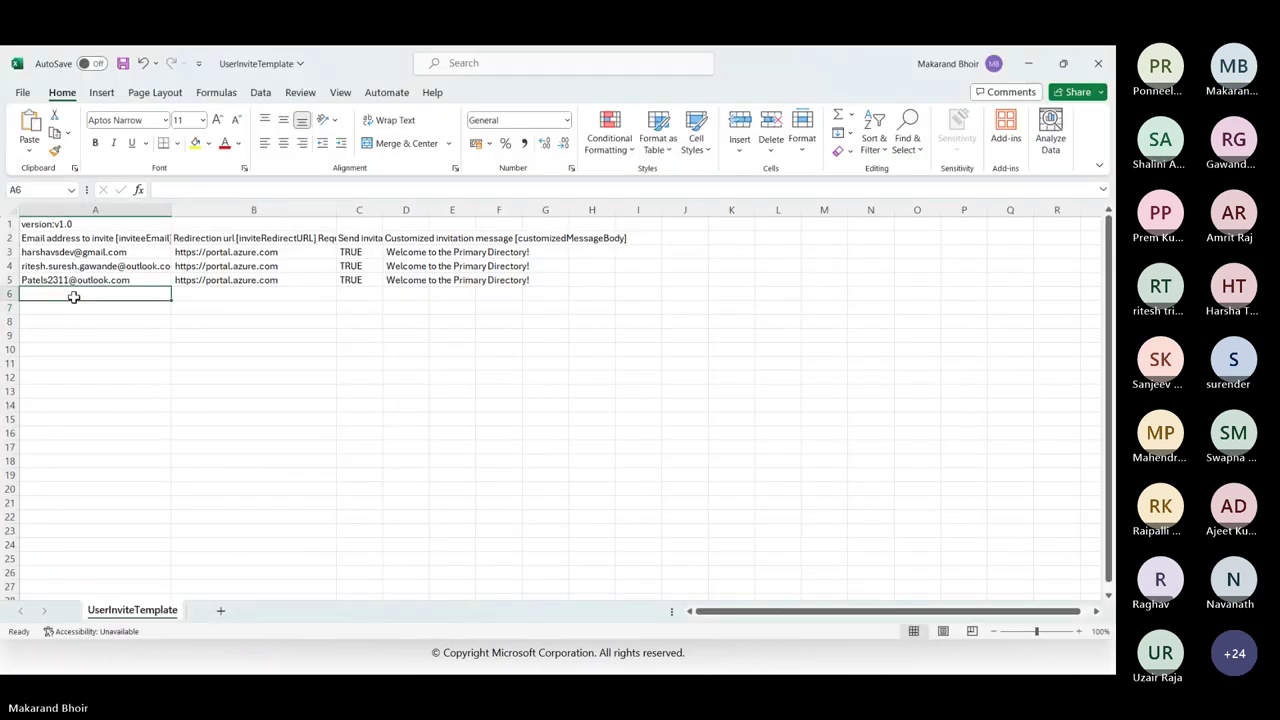
{"action": "key", "text": "ctrl+v"}
Step: Select the next attendee's email further down the chat and return to Notepad
{"action": "key", "text": "alt+Tab"}
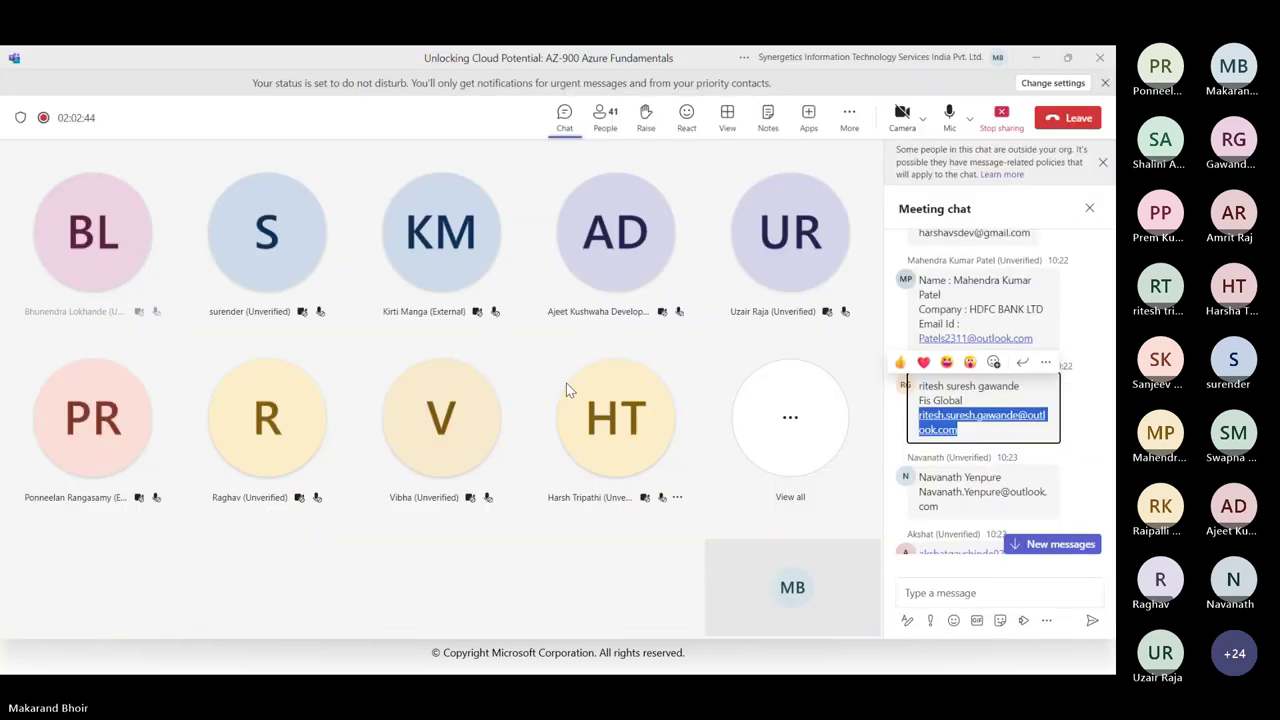
{"action": "scroll", "coordinate": [948, 397], "scroll_direction": "down", "scroll_amount": 1}
{"action": "scroll", "coordinate": [948, 397], "scroll_direction": "down", "scroll_amount": 2}
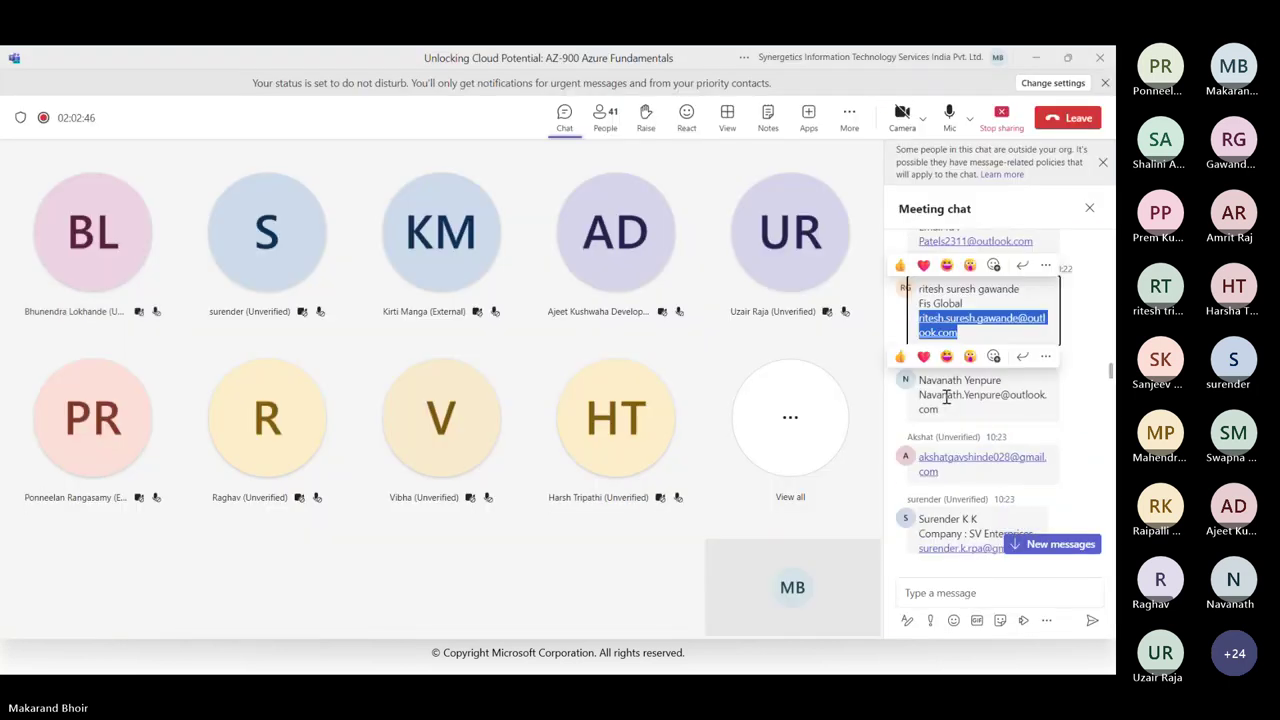
{"action": "scroll", "coordinate": [978, 416], "scroll_direction": "down", "scroll_amount": 2}
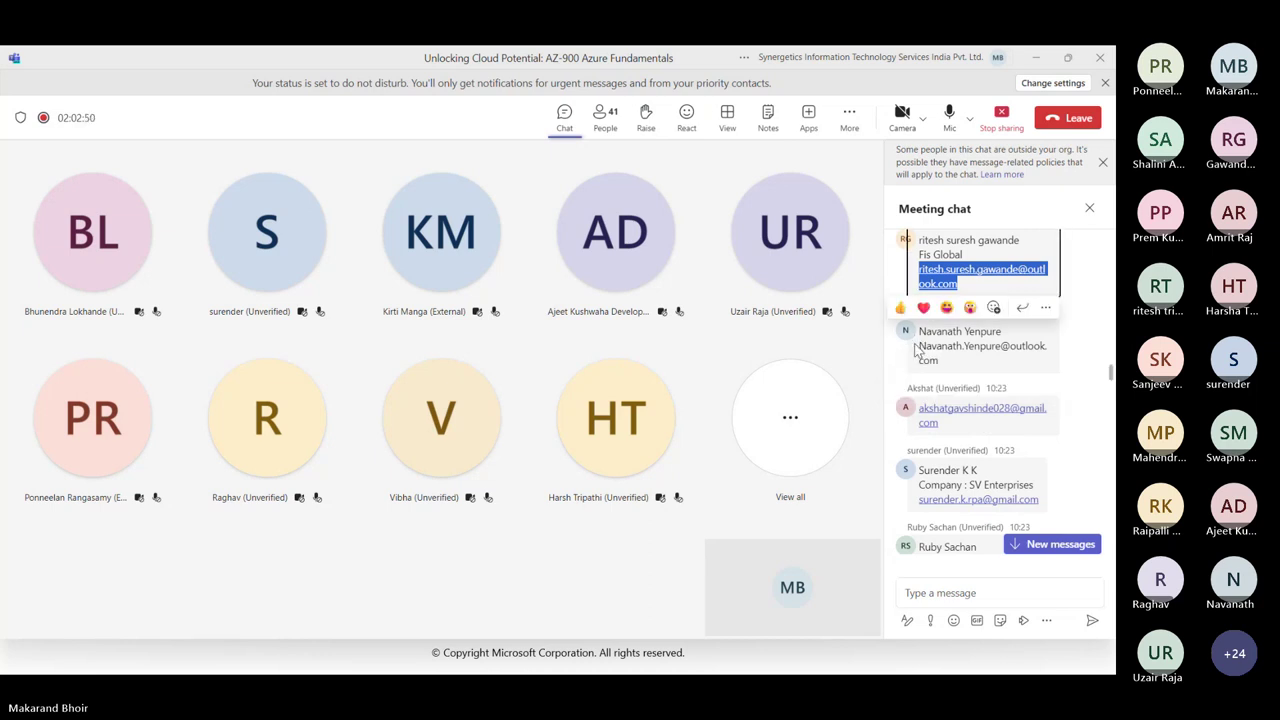
{"action": "left_click_drag", "start_coordinate": [918, 345], "coordinate": [950, 370]}
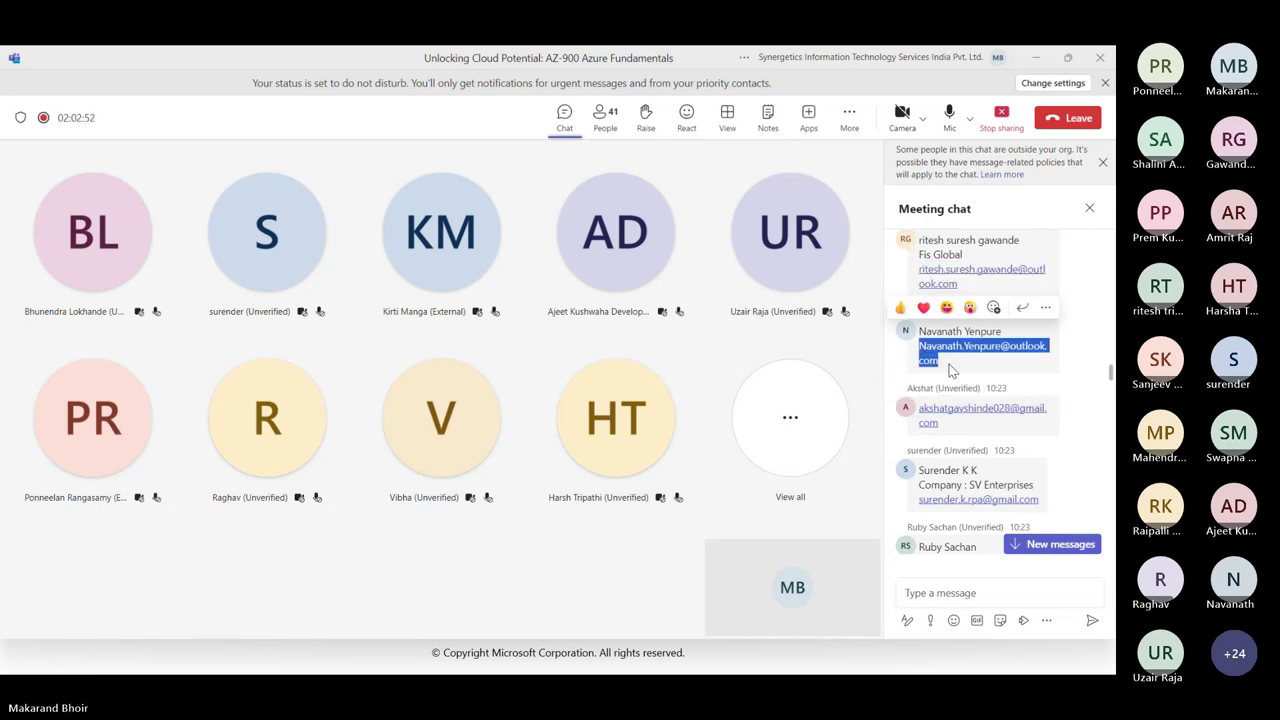
{"action": "key", "text": "alt+Tab"}
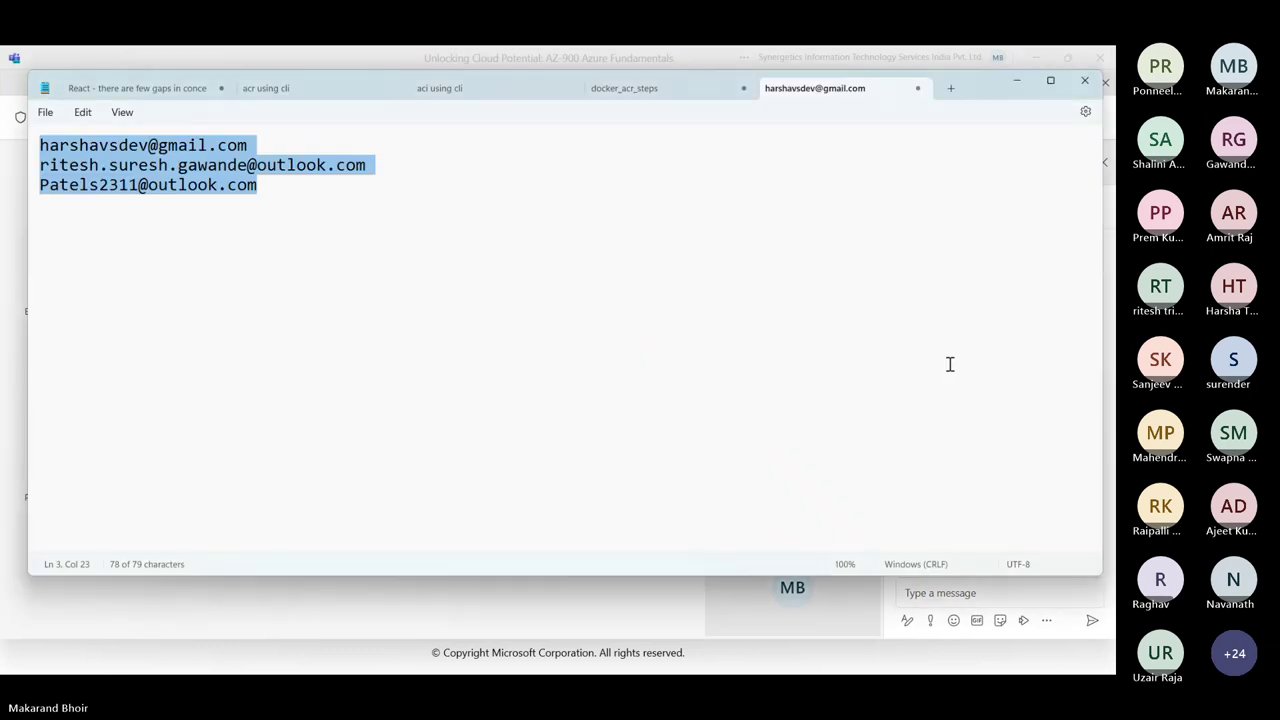
Step: Paste chat e-mail addresses into Notepad as lines 4 and 5 of the list
{"action": "key", "text": "ctrl+End"}
{"action": "key", "text": "ctrl+v"}
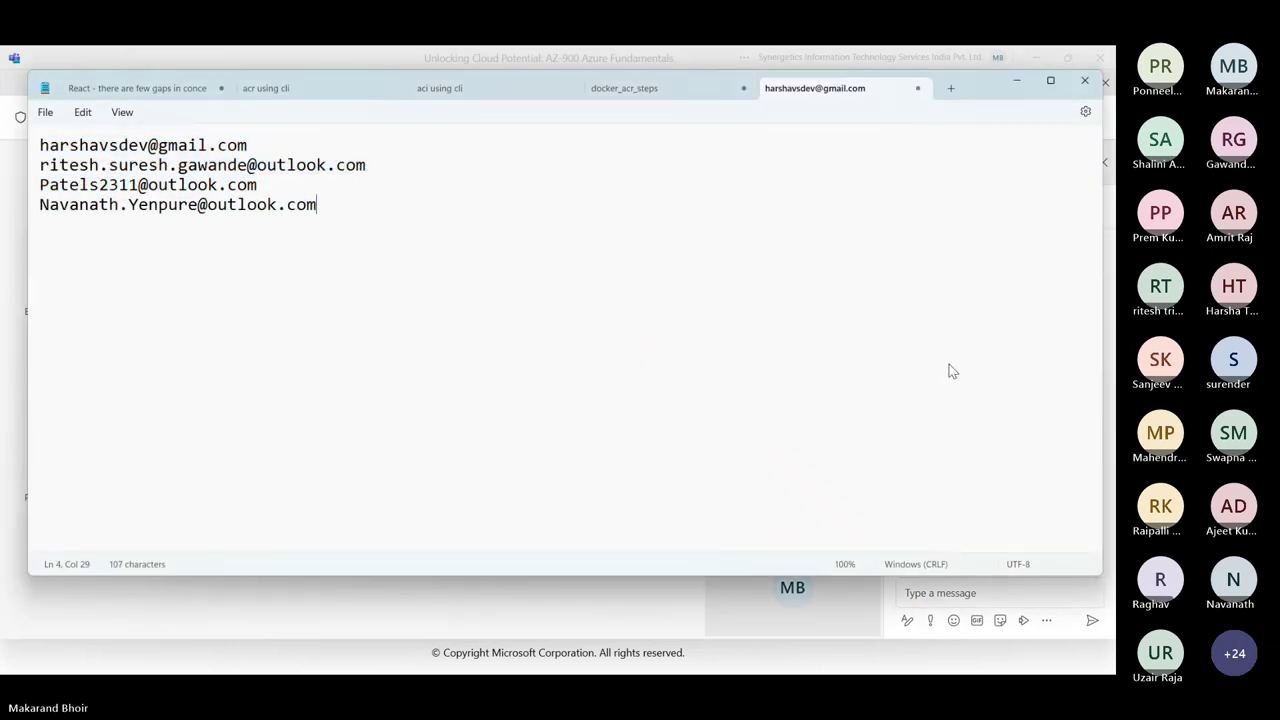
{"action": "key", "text": "Return"}
{"action": "key", "text": "alt+Tab"}
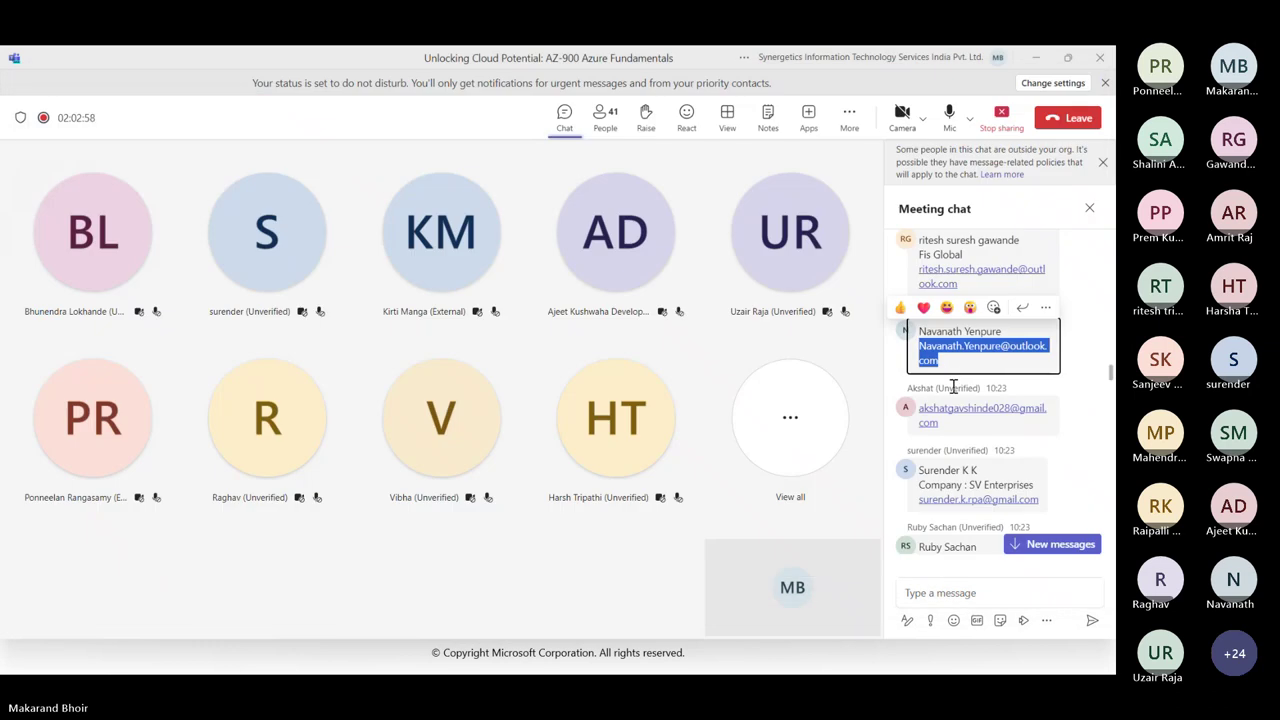
{"action": "left_click_drag", "start_coordinate": [947, 425], "coordinate": [918, 415]}
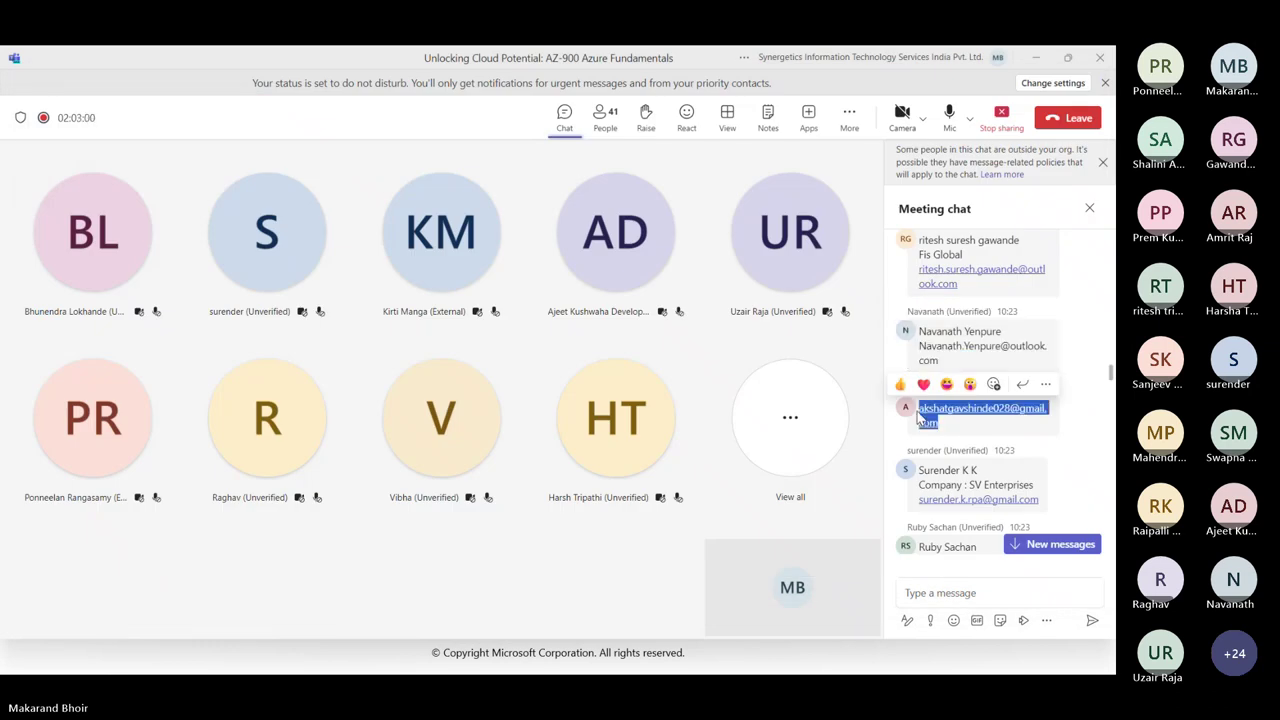
{"action": "key", "text": "ctrl+c"}
{"action": "key", "text": "alt+Tab"}
{"action": "key", "text": "ctrl+v"}
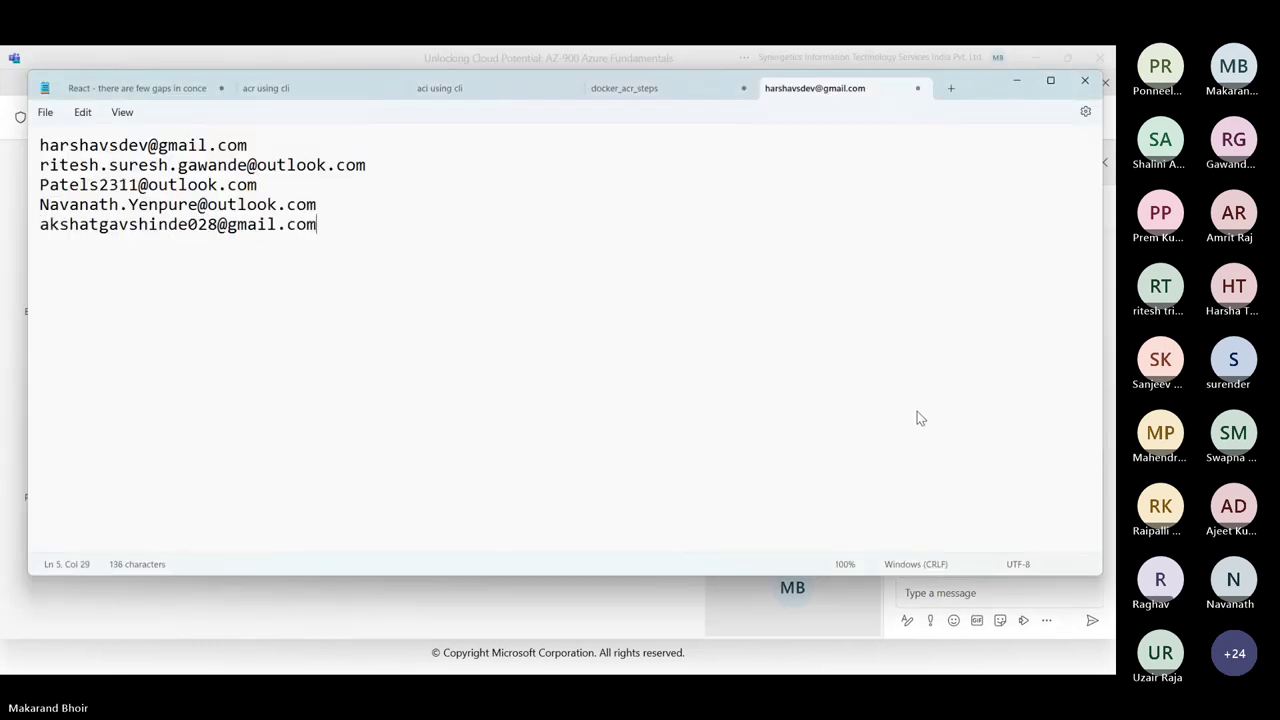
{"action": "key", "text": "alt+Tab"}
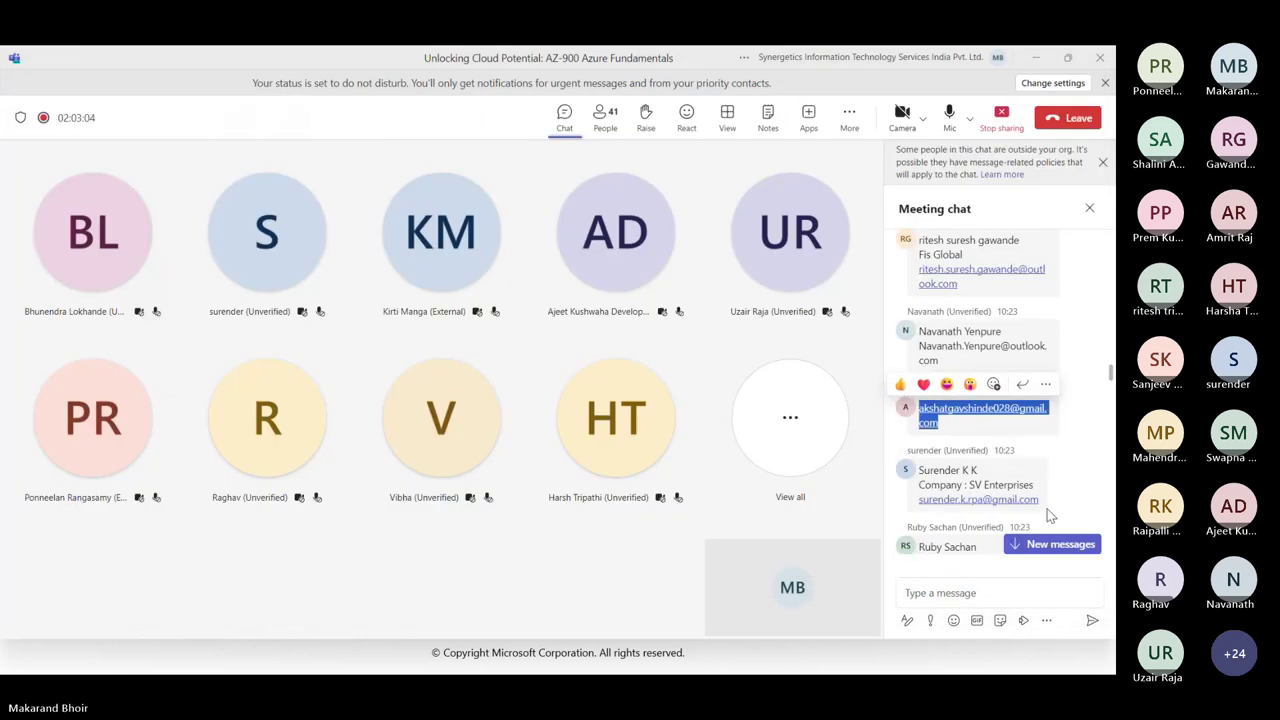
Step: Copy the next two attendees' e-mails from the chat into lines 6 and 7
{"action": "left_click_drag", "start_coordinate": [1040, 500], "coordinate": [918, 505]}
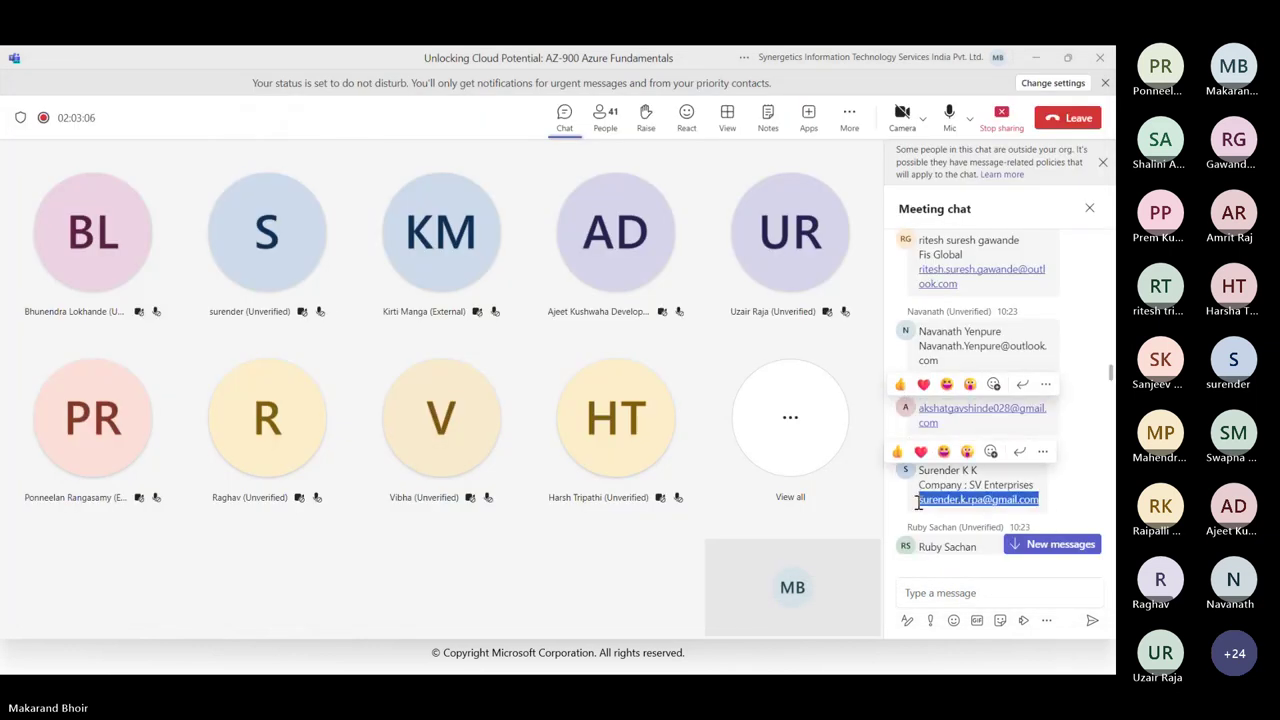
{"action": "key", "text": "alt+Tab"}
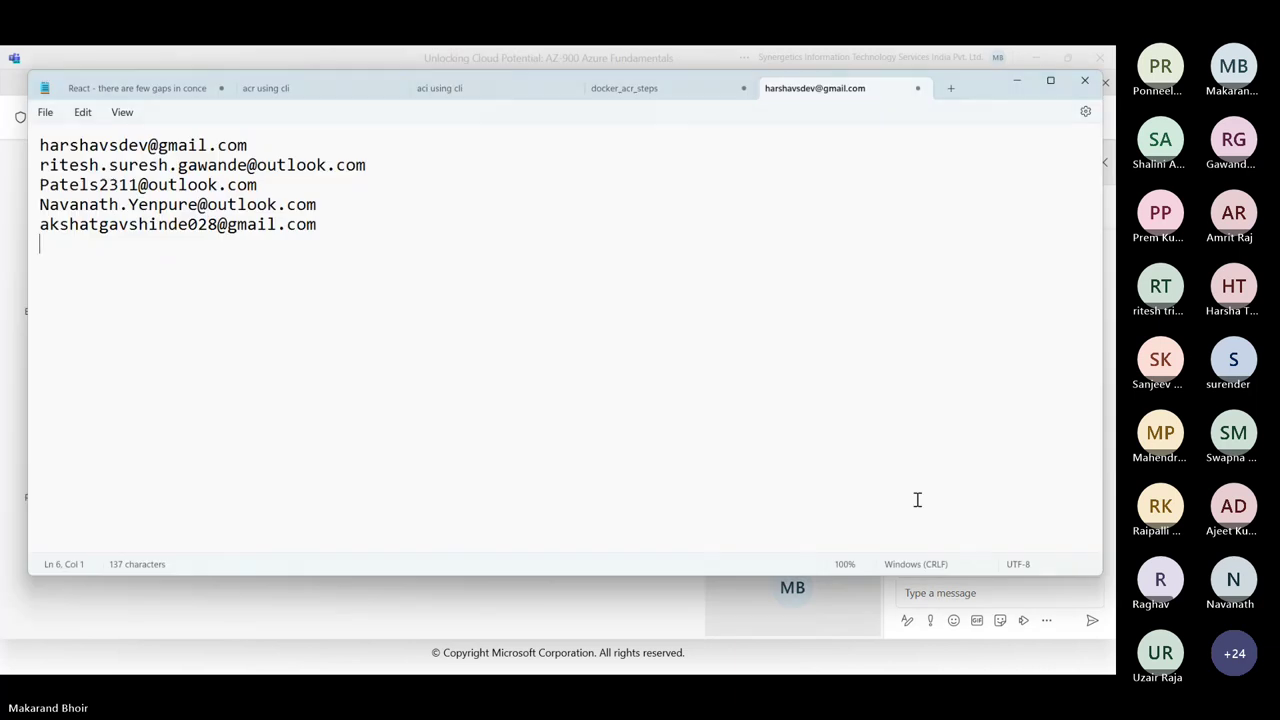
{"action": "key", "text": "ctrl+v"}
{"action": "key", "text": "Return"}
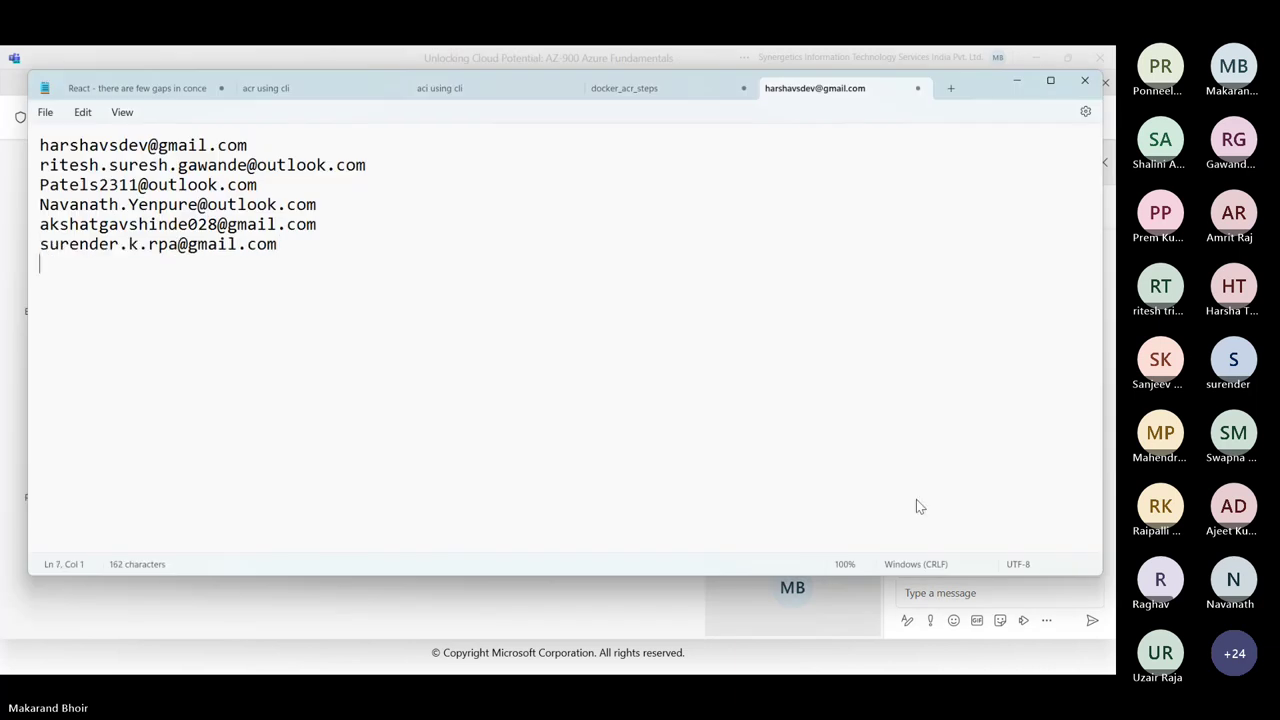
{"action": "key", "text": "alt+Tab"}
{"action": "scroll", "coordinate": [1055, 498], "scroll_direction": "down", "scroll_amount": 2}
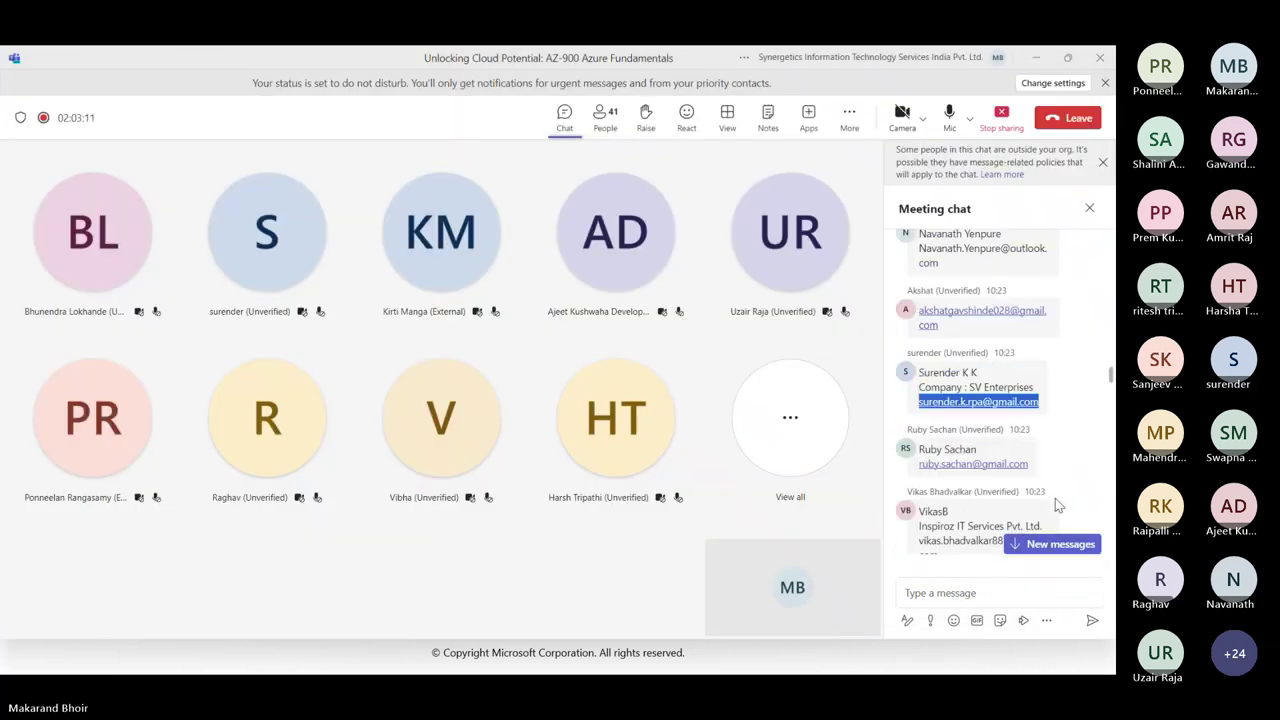
{"action": "left_click_drag", "start_coordinate": [1033, 472], "coordinate": [922, 482]}
{"action": "key", "text": "ctrl+c"}
{"action": "key", "text": "alt+Tab"}
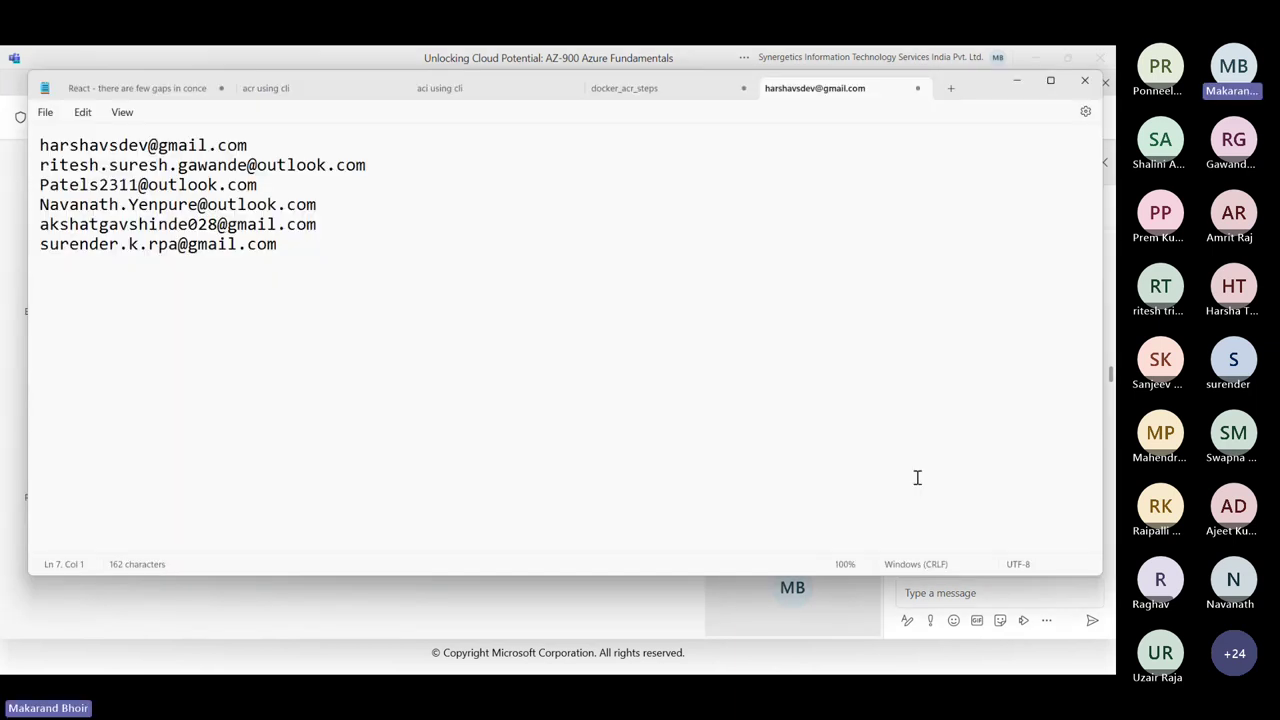
{"action": "key", "text": "ctrl+v"}
{"action": "key", "text": "Return"}
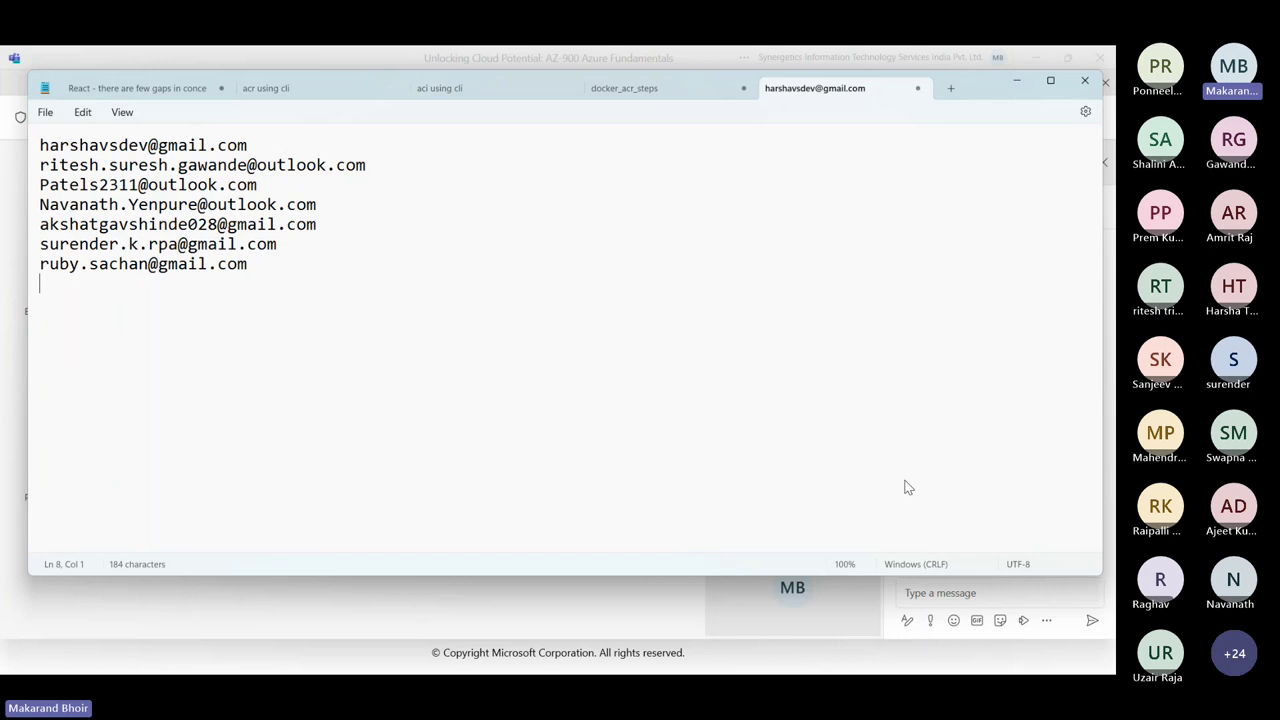
{"action": "key", "text": "alt+Tab"}
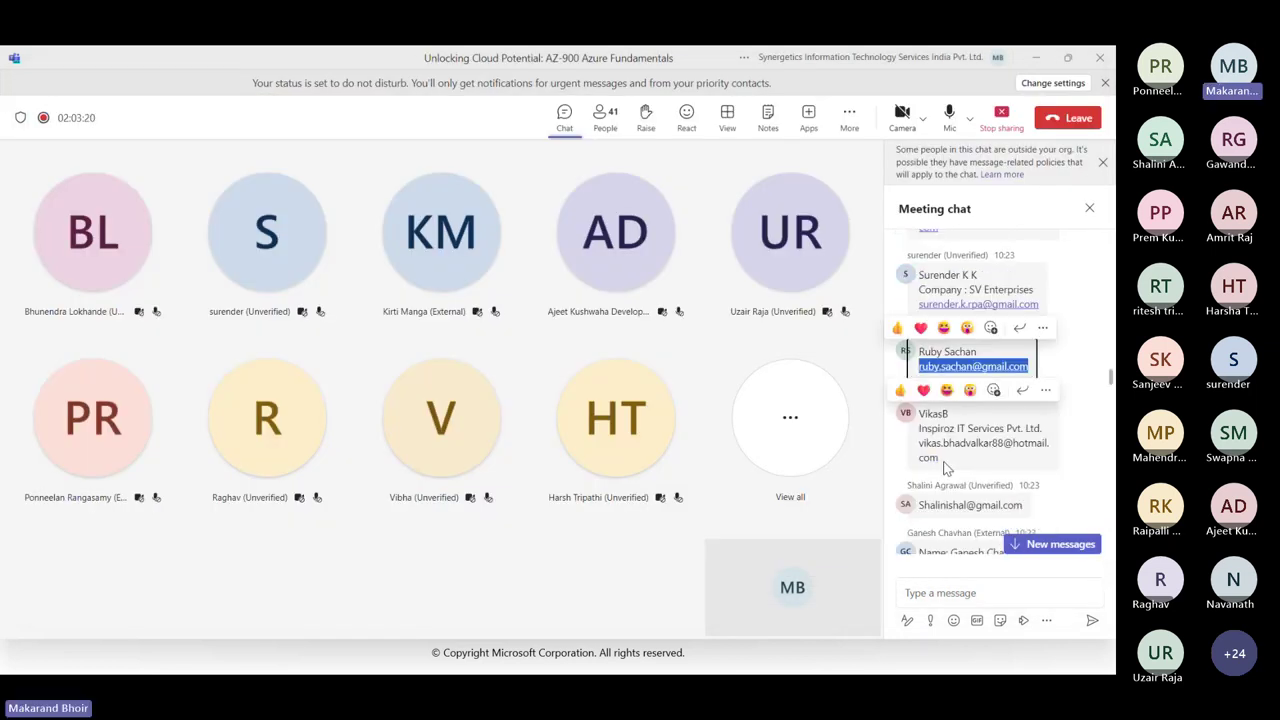
Step: Add two more participants' e-mail addresses from the chat as lines 8 and 9
{"action": "left_click_drag", "start_coordinate": [944, 463], "coordinate": [920, 448]}
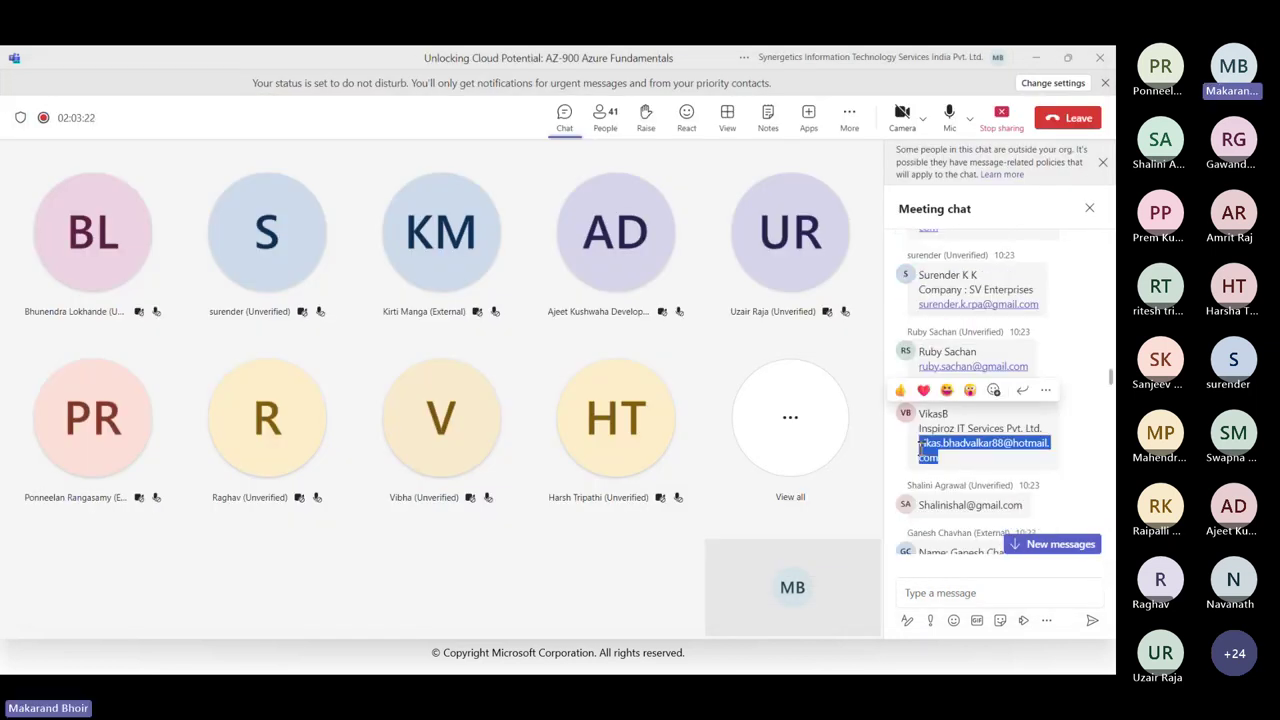
{"action": "key", "text": "ctrl+c"}
{"action": "key", "text": "alt+Tab"}
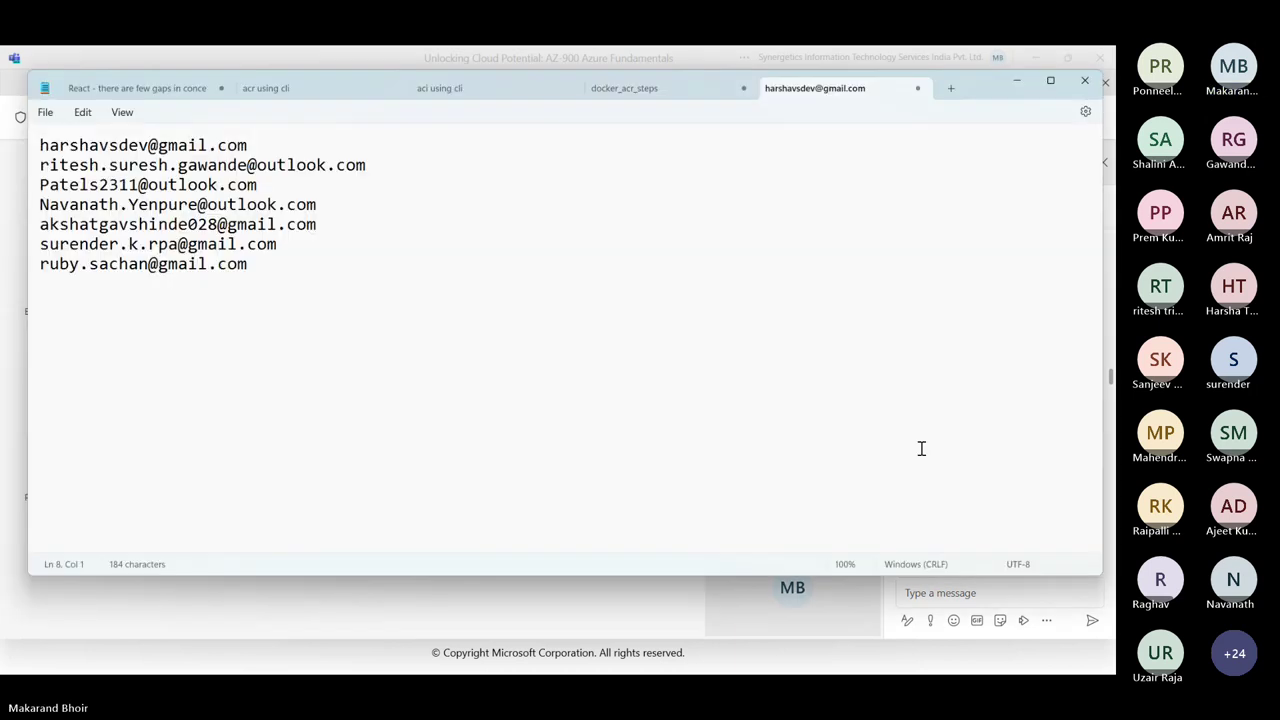
{"action": "key", "text": "ctrl+v"}
{"action": "key", "text": "alt+Tab"}
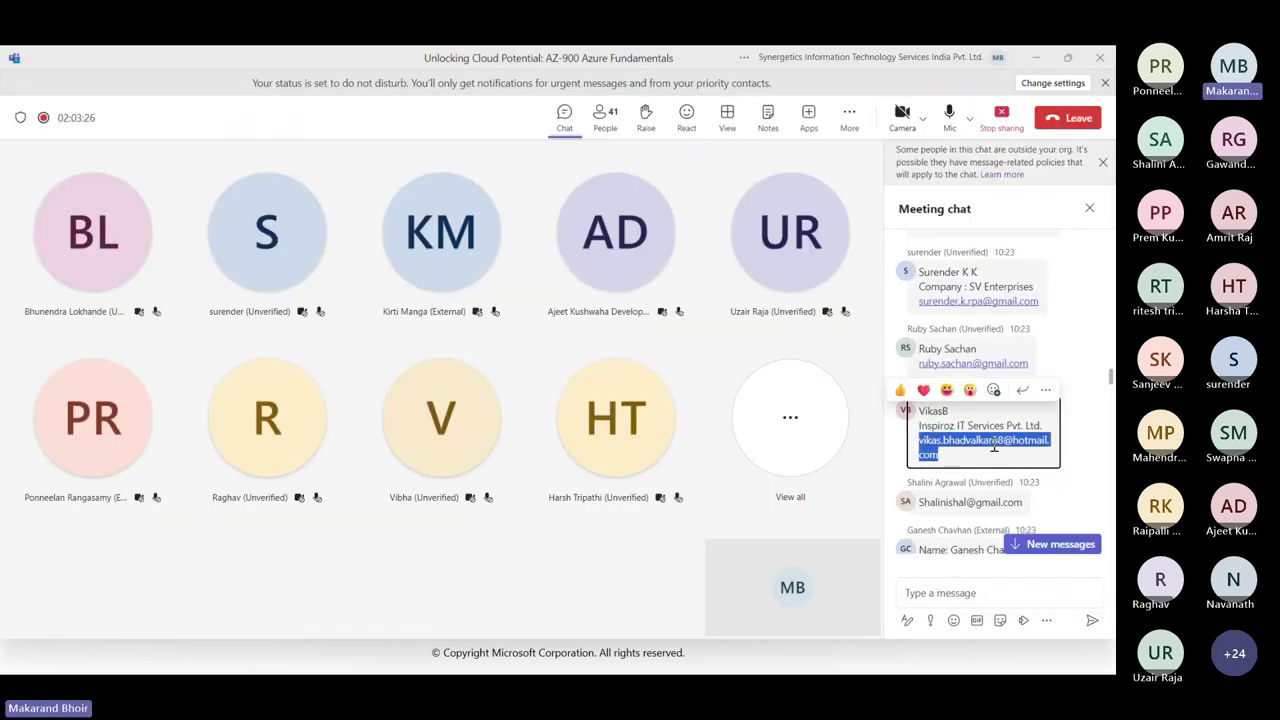
{"action": "left_click_drag", "start_coordinate": [918, 409], "coordinate": [1024, 410]}
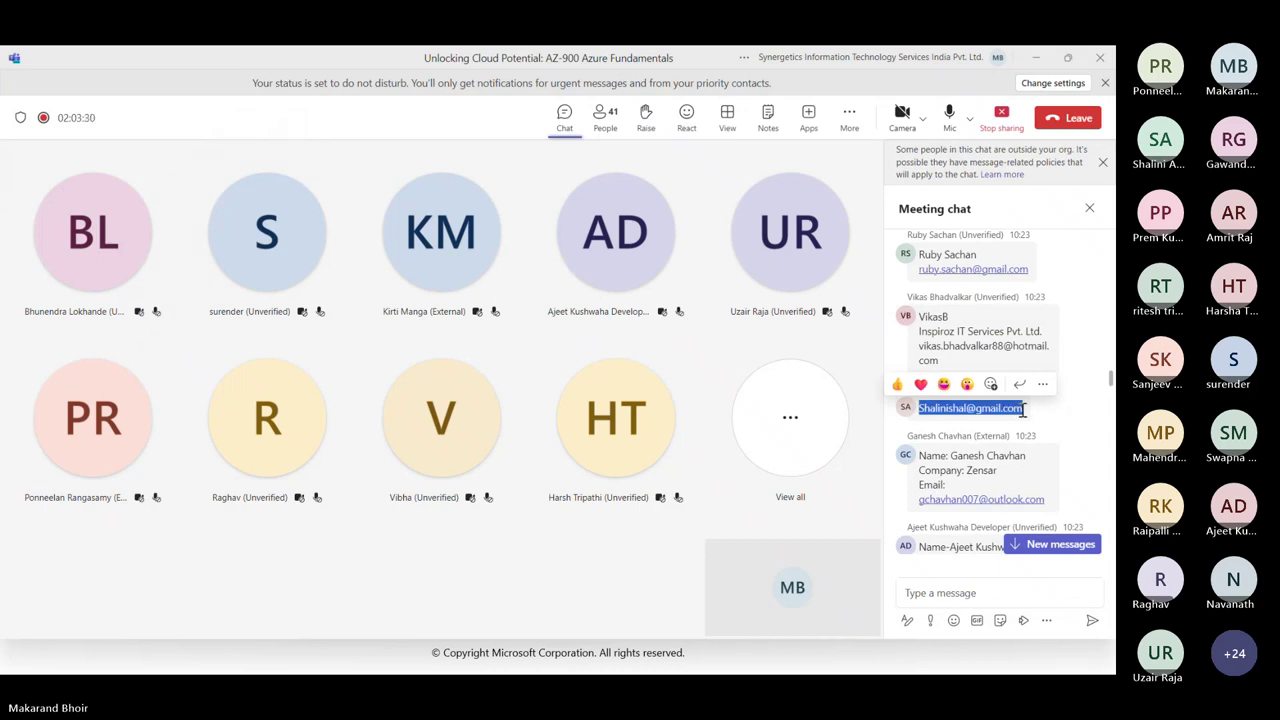
{"action": "key", "text": "ctrl+c"}
{"action": "key", "text": "alt+Tab"}
{"action": "key", "text": "ctrl+v"}
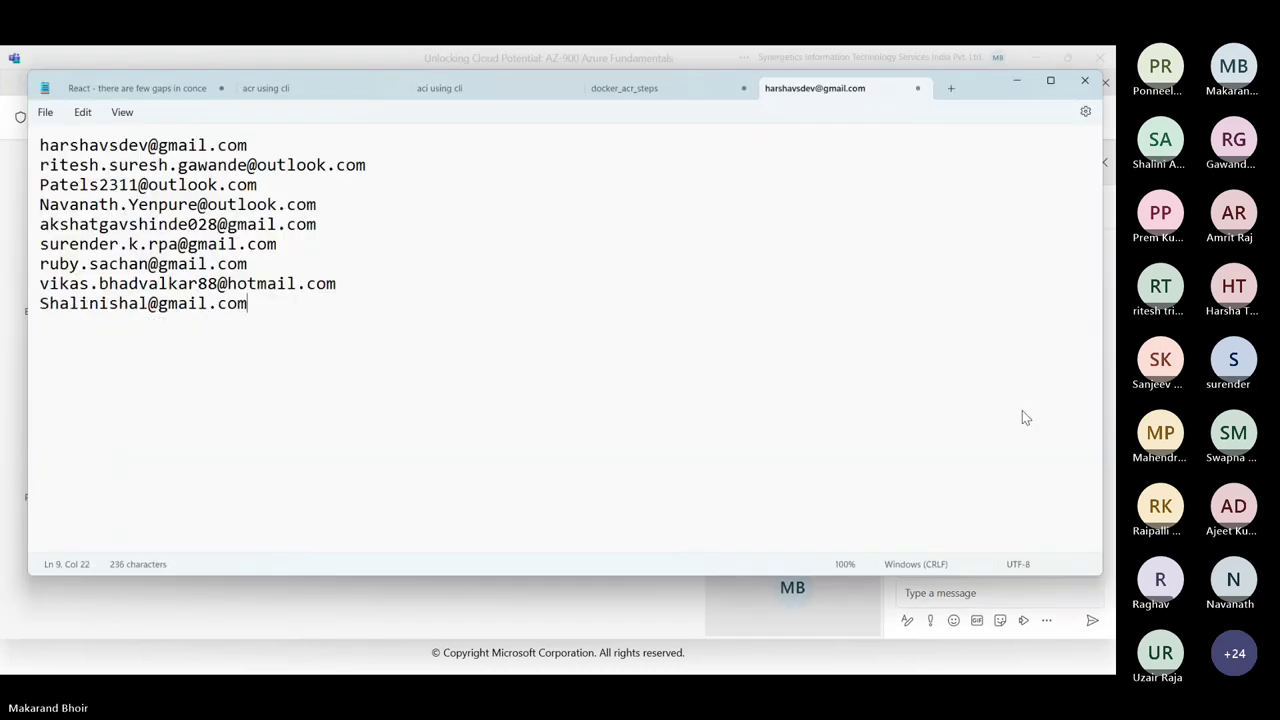
{"action": "key", "text": "Return"}
{"action": "key", "text": "alt+Tab"}
Step: Copy the next e-mail address from further down the chat for line 10
{"action": "scroll", "coordinate": [960, 410], "scroll_direction": "down", "scroll_amount": 2}
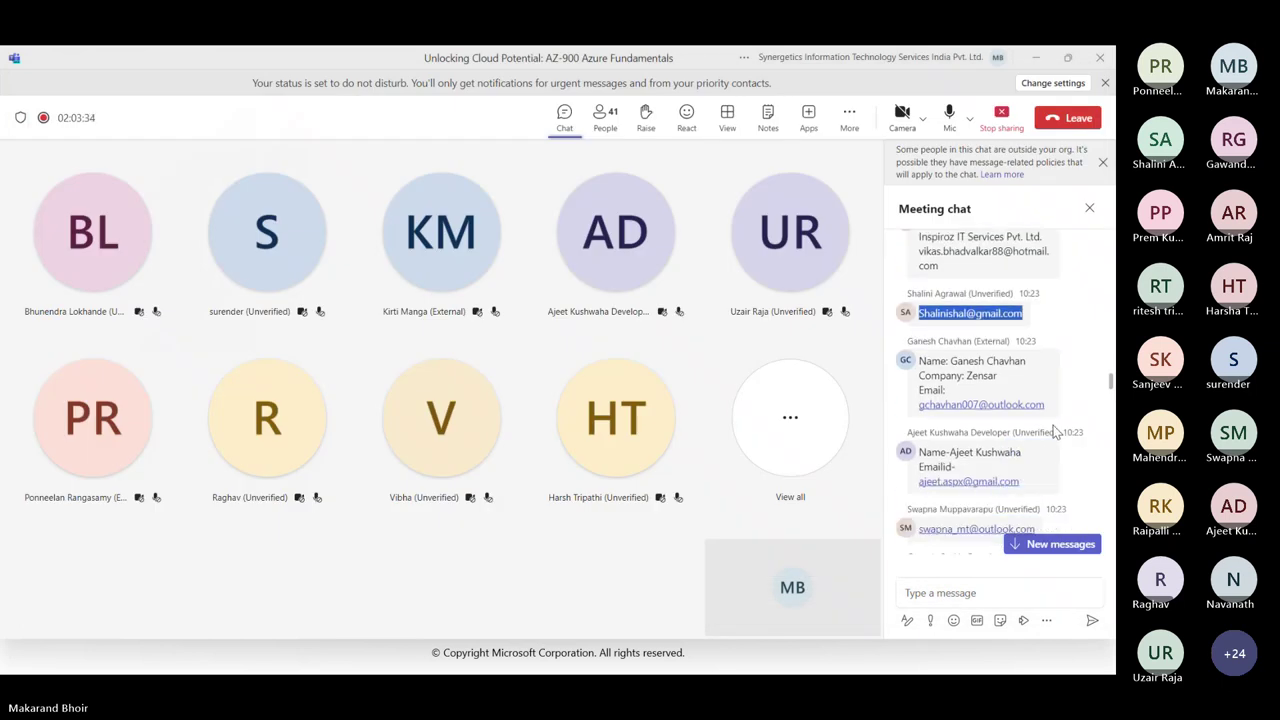
{"action": "left_click_drag", "start_coordinate": [920, 404], "coordinate": [1050, 413]}
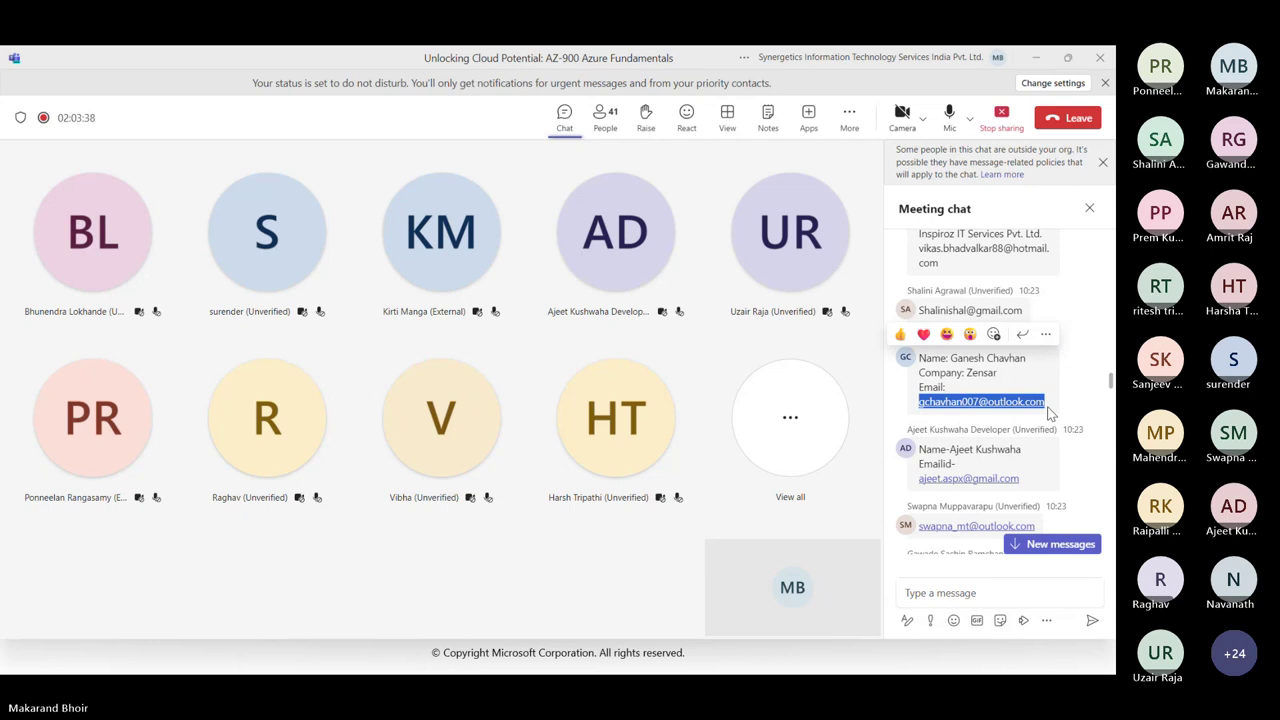
{"action": "key", "text": "ctrl+c"}
{"action": "key", "text": "alt+Tab"}
Step: Paste the copied address as line 10, then add the next chat e-mail as line 11
{"action": "key", "text": "ctrl+v"}
{"action": "key", "text": "Return"}
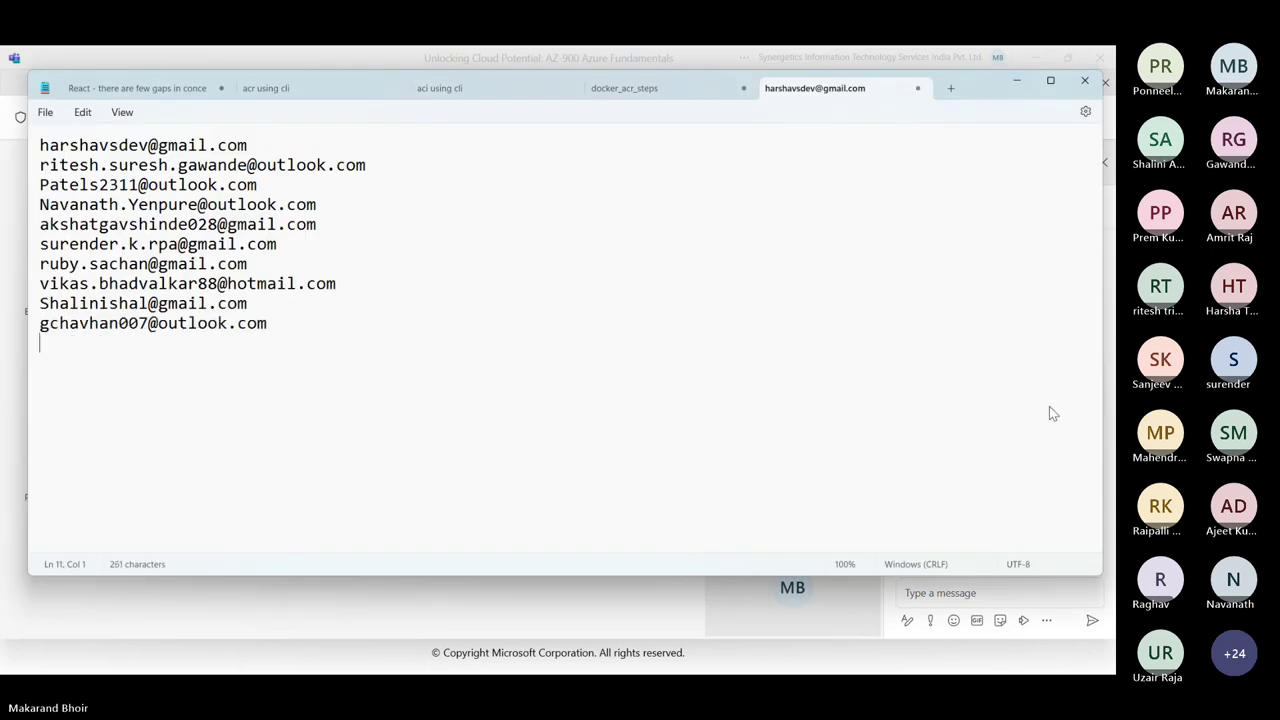
{"action": "key", "text": "alt+Tab"}
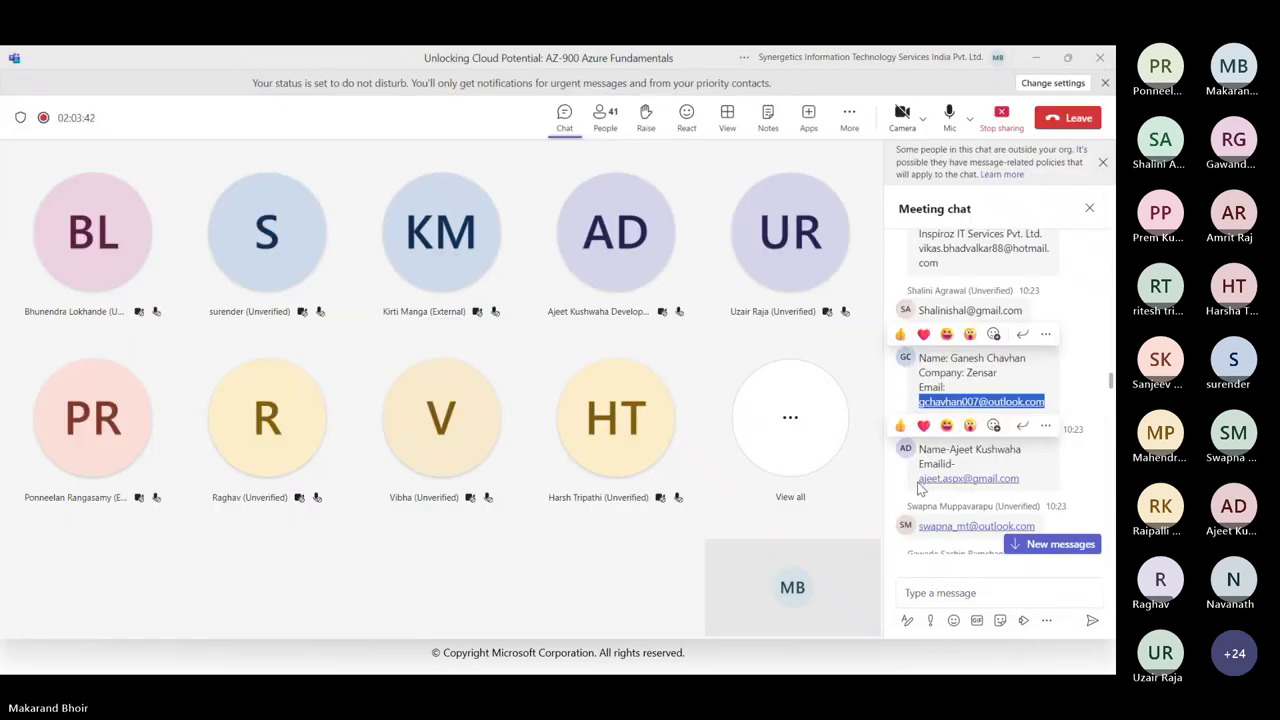
{"action": "left_click_drag", "start_coordinate": [921, 488], "coordinate": [1023, 485]}
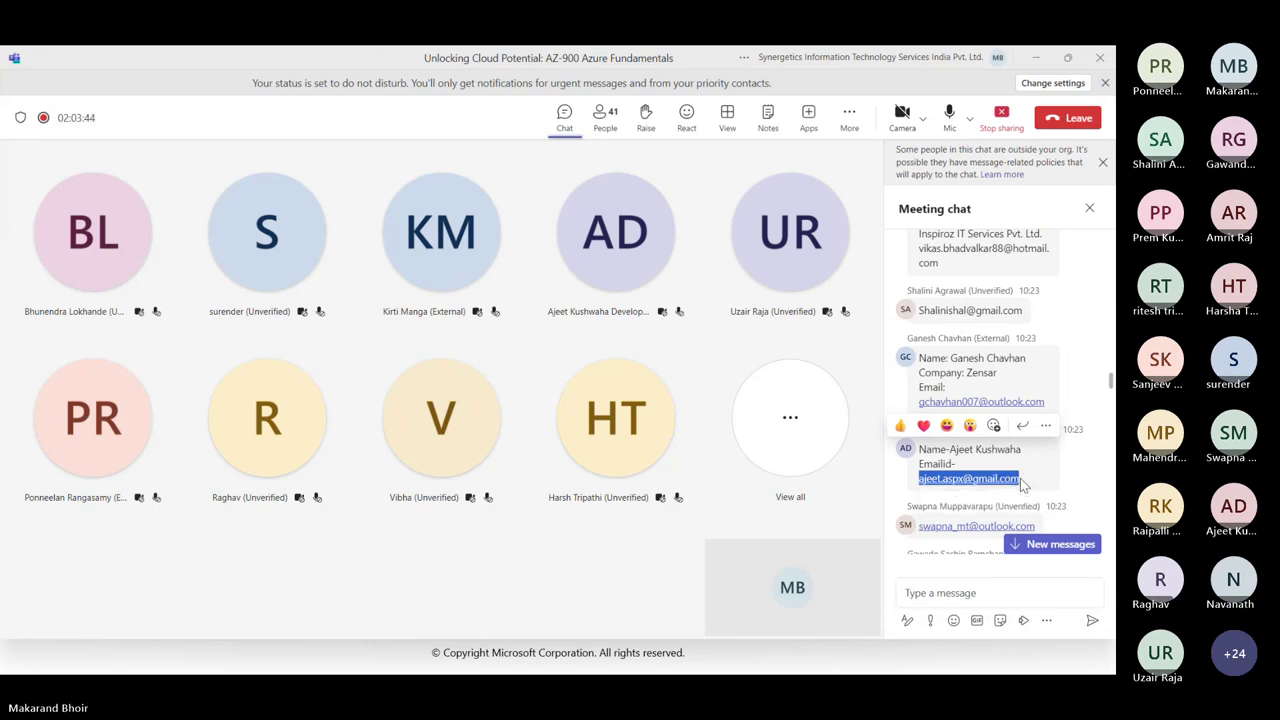
{"action": "key", "text": "ctrl+c"}
{"action": "key", "text": "alt+Tab"}
{"action": "key", "text": "ctrl+v"}
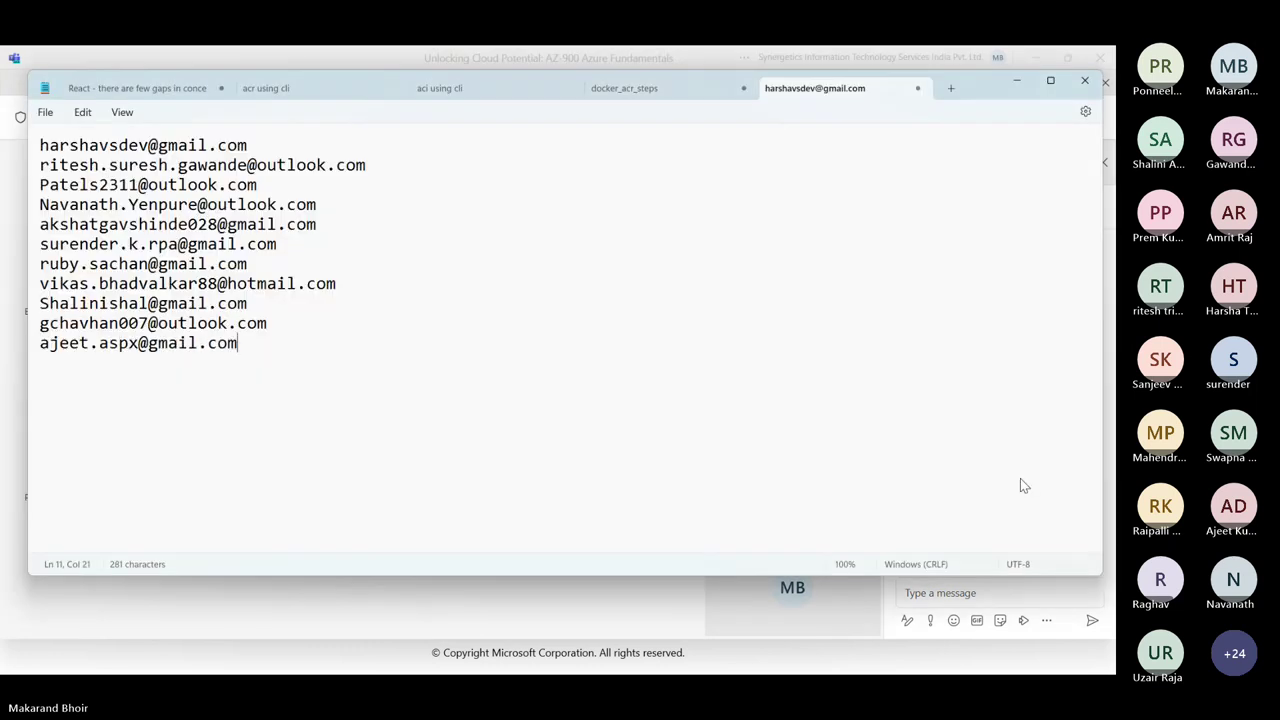
{"action": "key", "text": "Return"}
{"action": "key", "text": "alt+Tab"}
Step: Copy two further chat e-mail addresses into the list as lines 12 and 13
{"action": "scroll", "coordinate": [1036, 472], "scroll_direction": "down", "scroll_amount": 2}
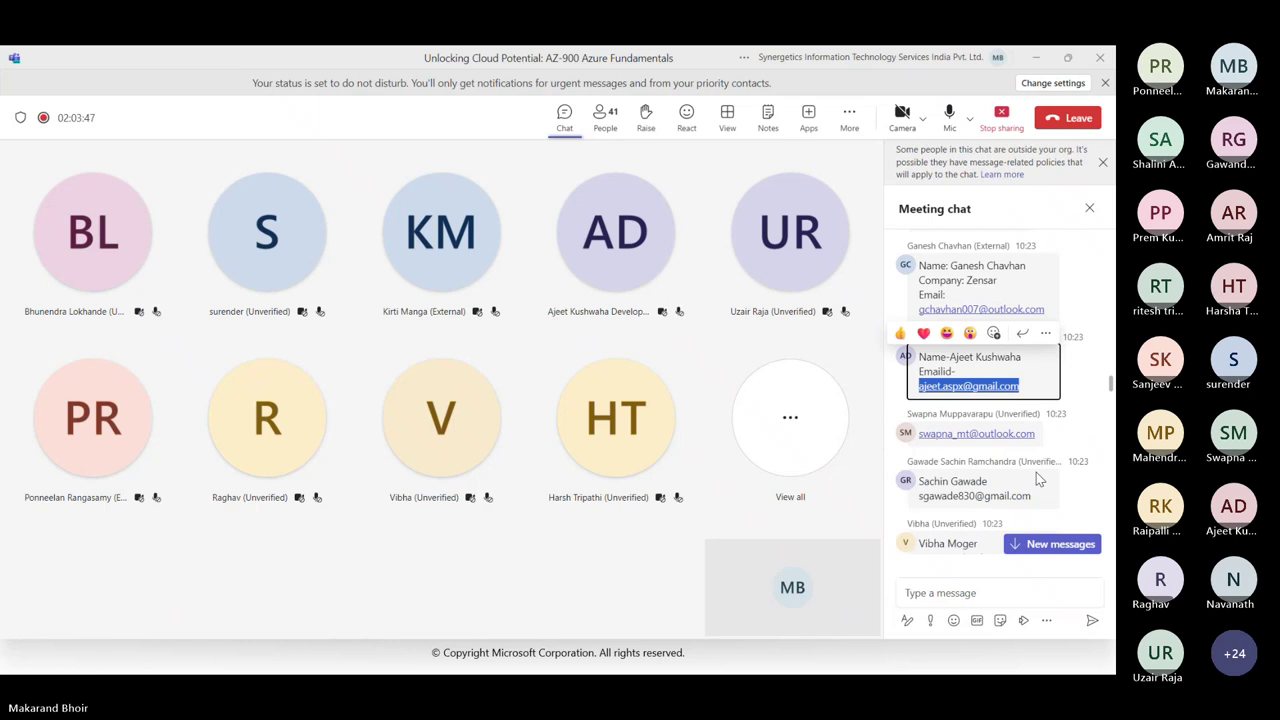
{"action": "left_click", "coordinate": [927, 437]}
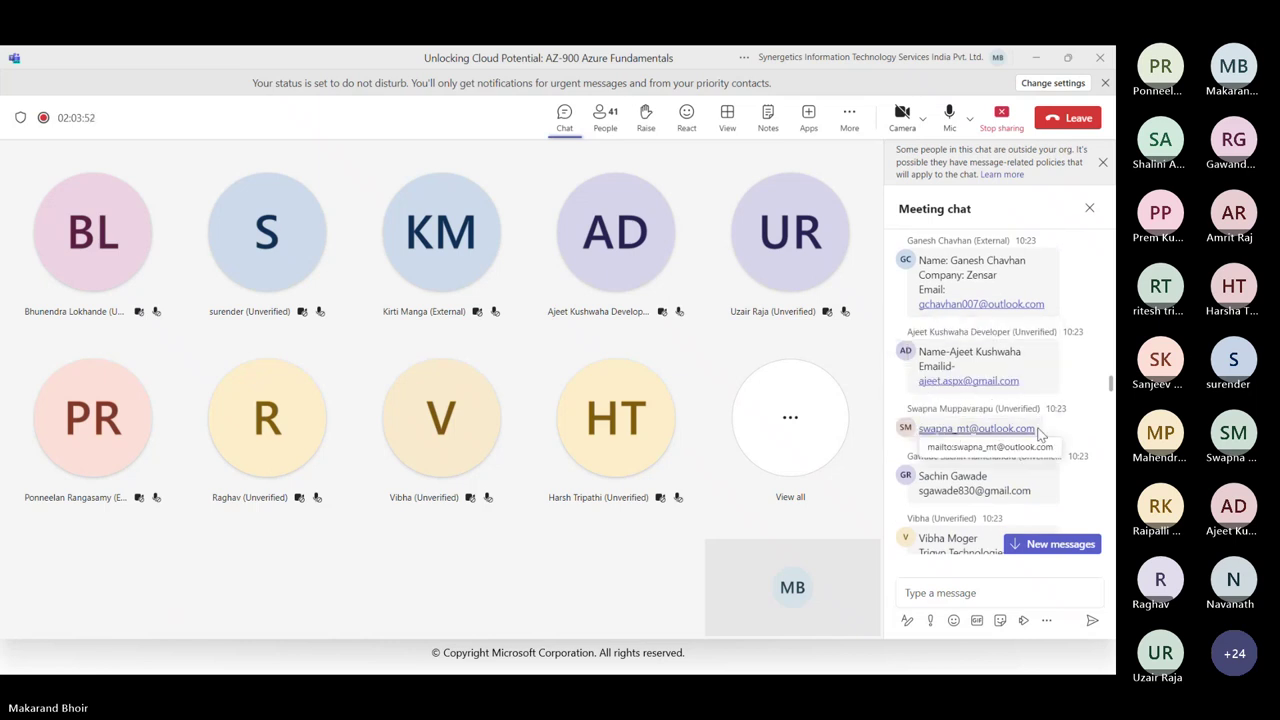
{"action": "left_click_drag", "start_coordinate": [1040, 432], "coordinate": [922, 436]}
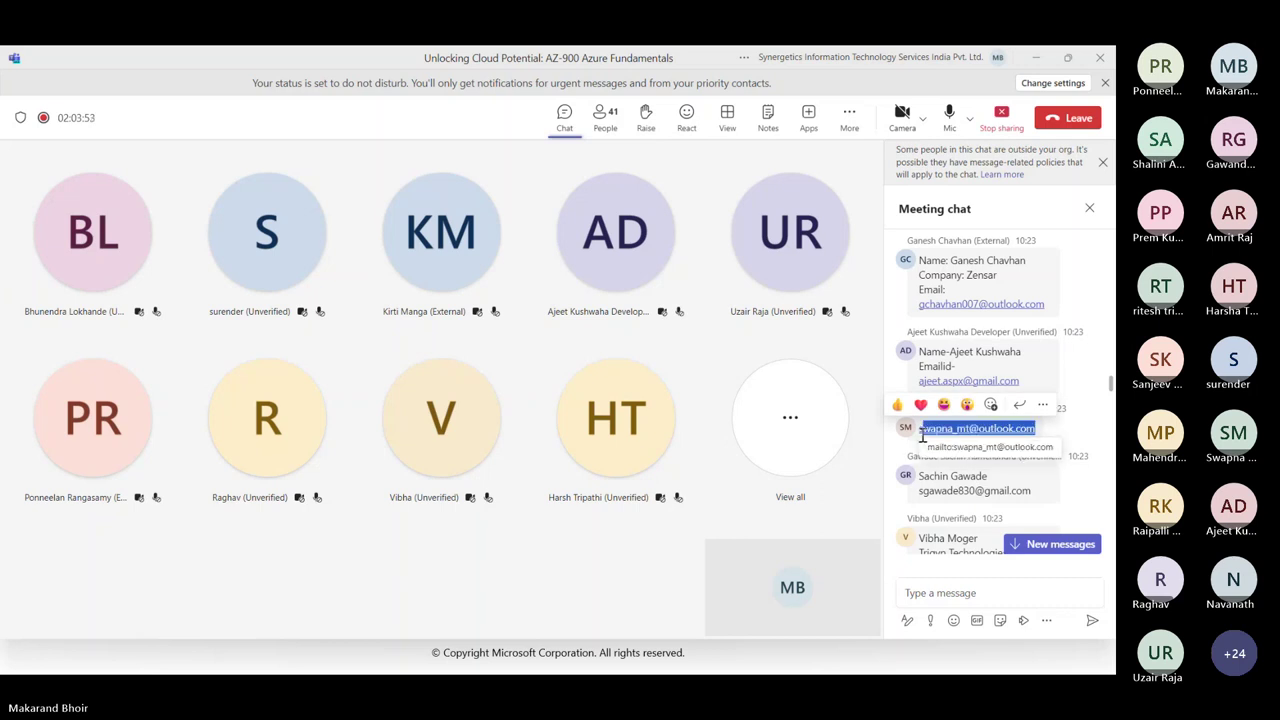
{"action": "key", "text": "alt+Tab"}
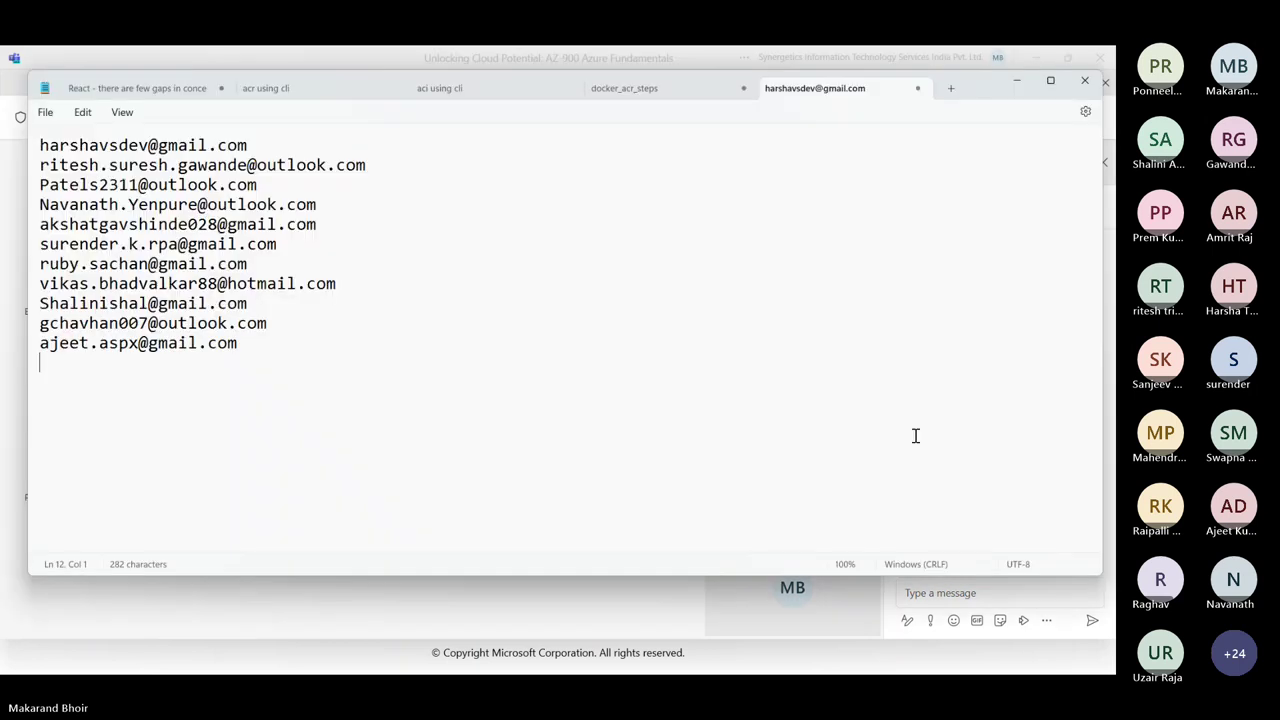
{"action": "key", "text": "ctrl+v"}
{"action": "key", "text": "Return"}
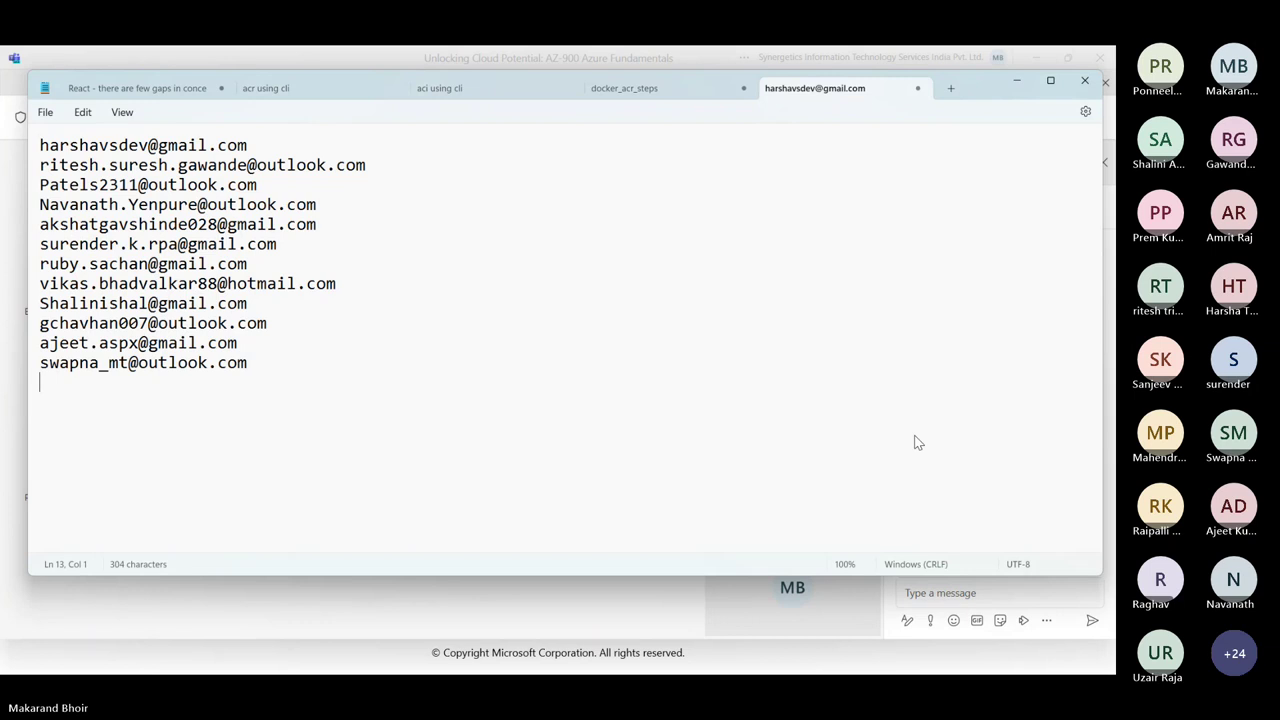
{"action": "key", "text": "alt+Tab"}
{"action": "scroll", "coordinate": [918, 443], "scroll_direction": "down", "scroll_amount": 1}
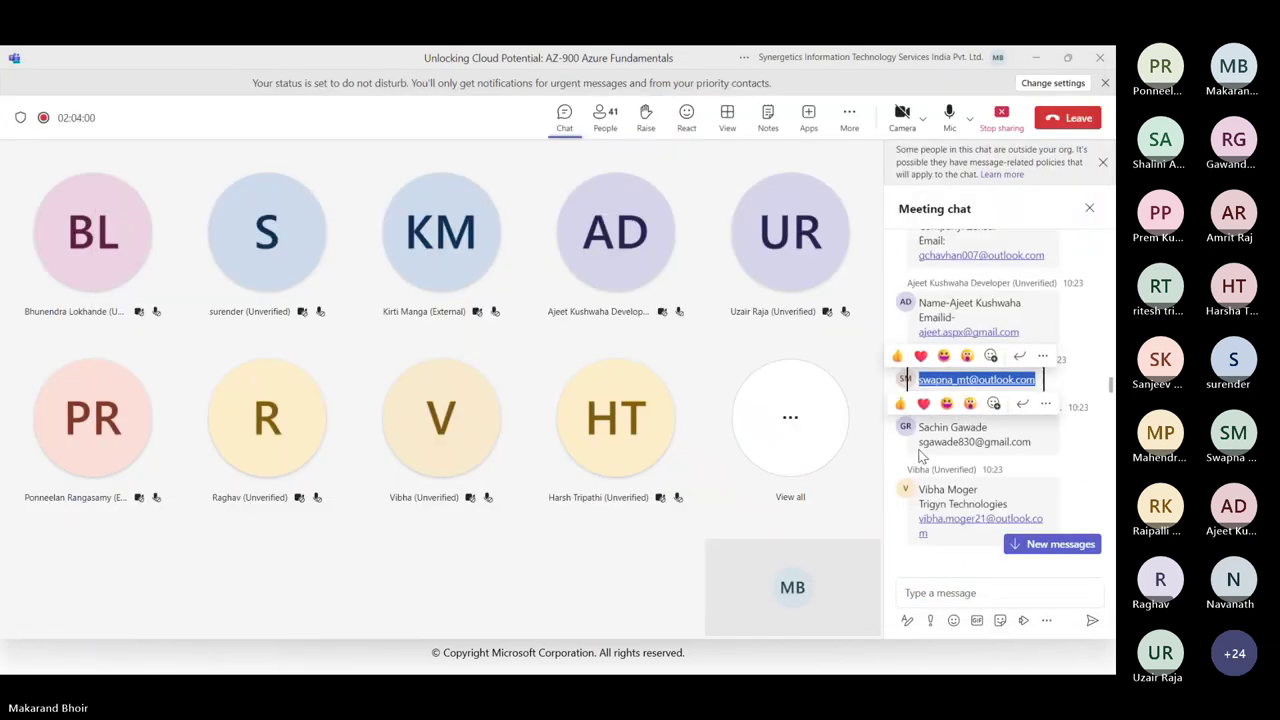
{"action": "left_click_drag", "start_coordinate": [920, 447], "coordinate": [1047, 458]}
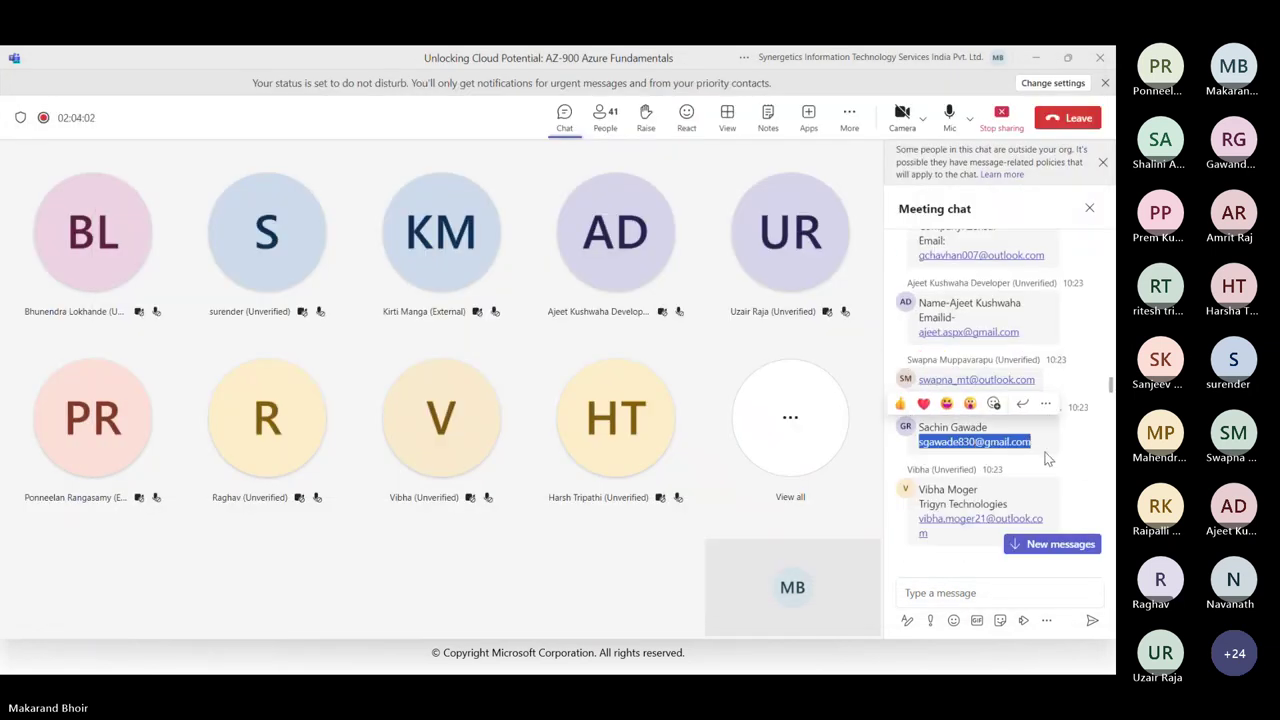
{"action": "key", "text": "ctrl+c"}
{"action": "key", "text": "alt+Tab"}
{"action": "key", "text": "ctrl+v"}
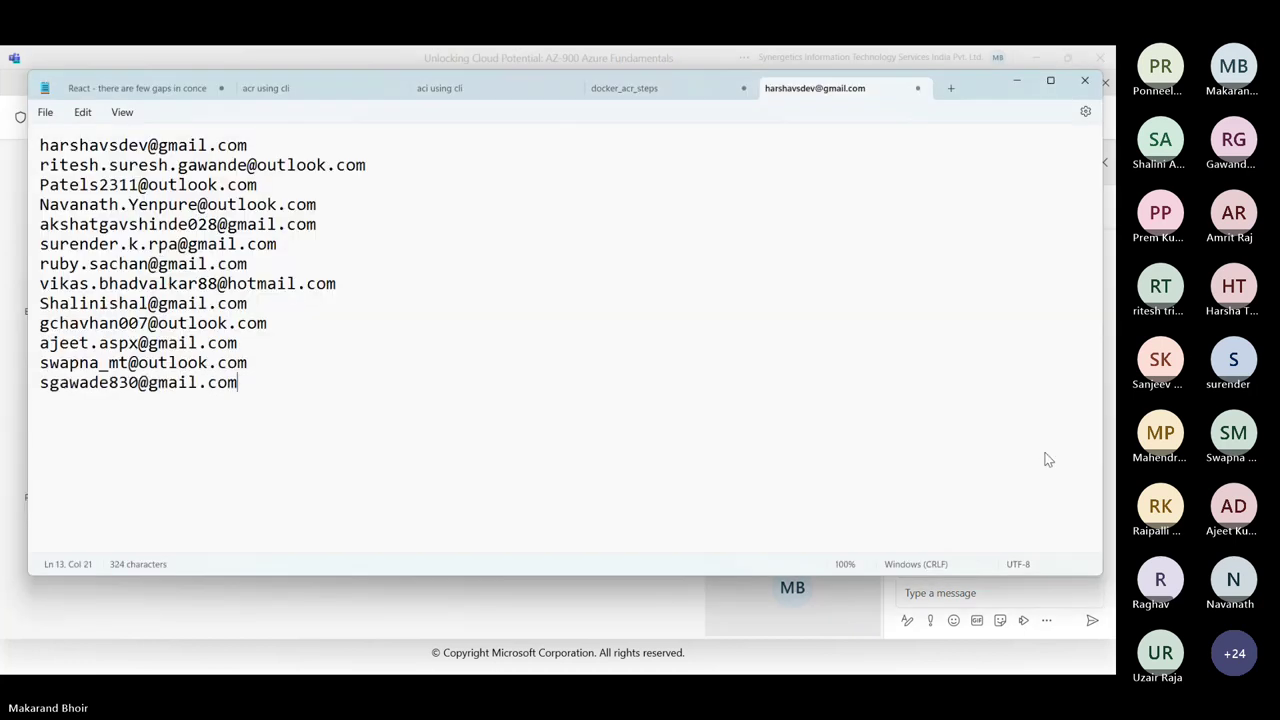
{"action": "key", "text": "Return"}
{"action": "key", "text": "alt+Tab"}
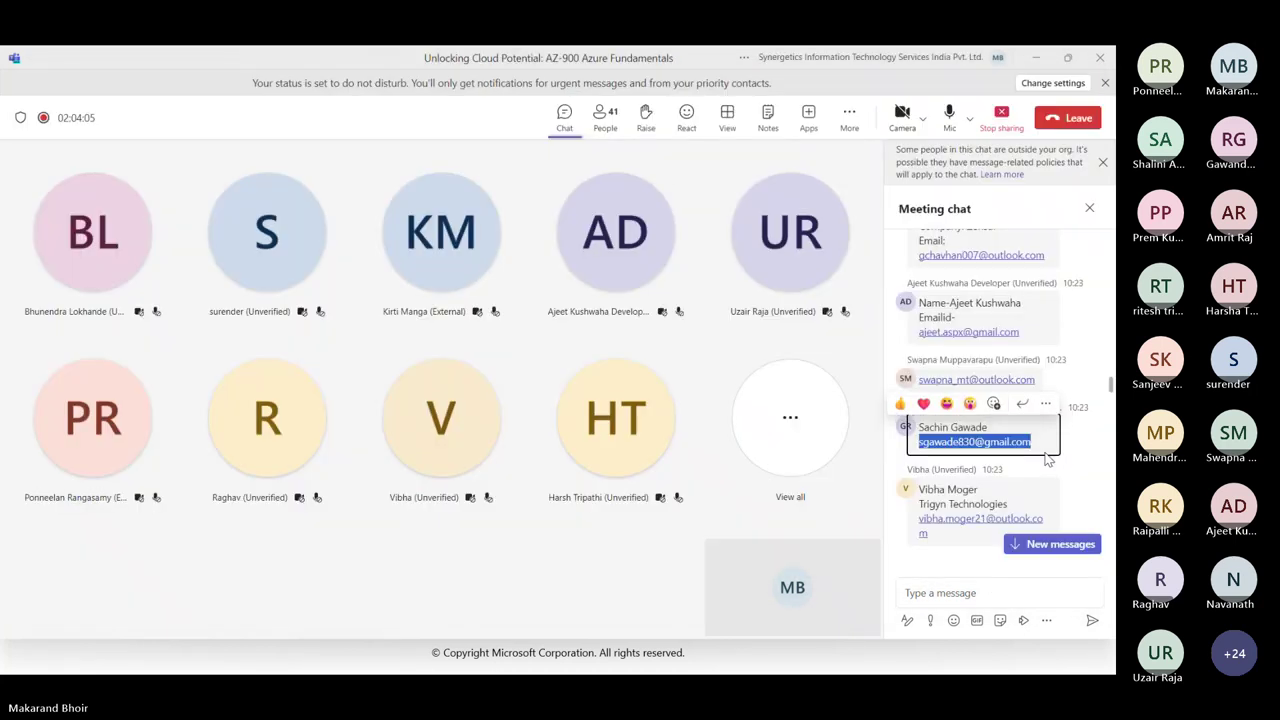
Step: Add the next two participants' e-mails from the chat as lines 14 and 15
{"action": "scroll", "coordinate": [1008, 470], "scroll_direction": "down", "scroll_amount": 1}
{"action": "left_click_drag", "start_coordinate": [913, 467], "coordinate": [953, 485]}
{"action": "key", "text": "alt+Tab"}
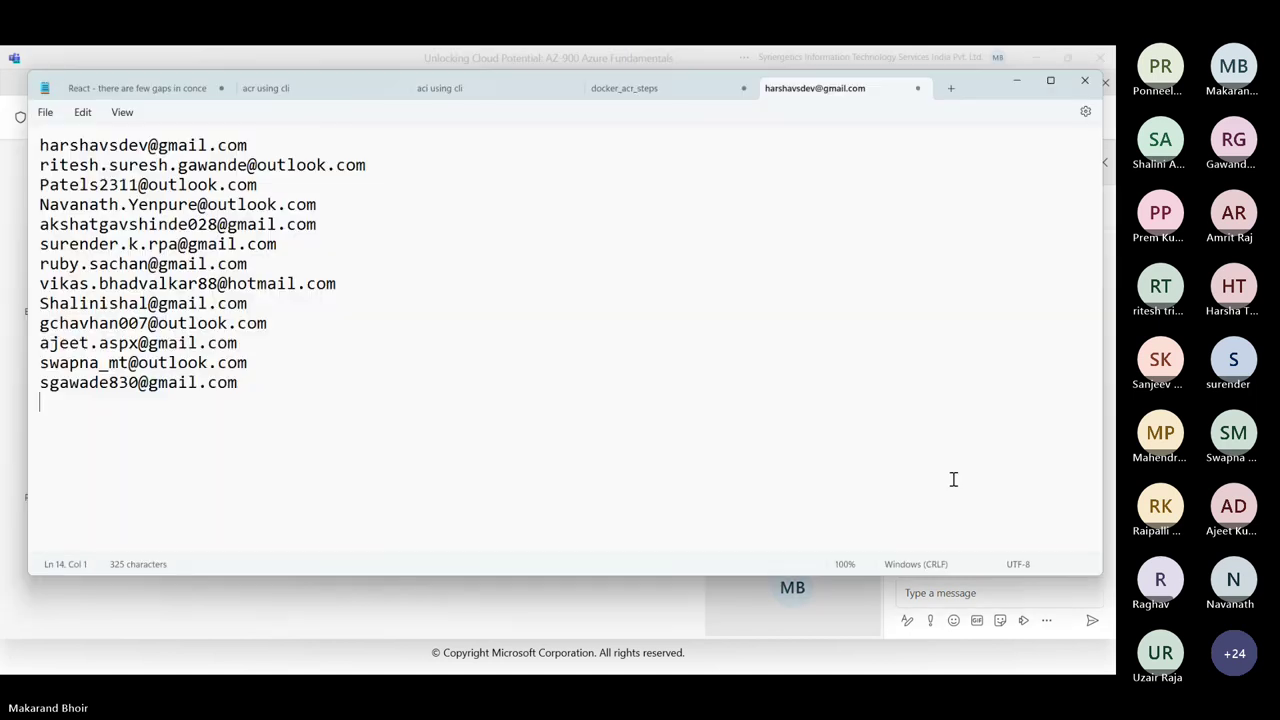
{"action": "key", "text": "ctrl+v"}
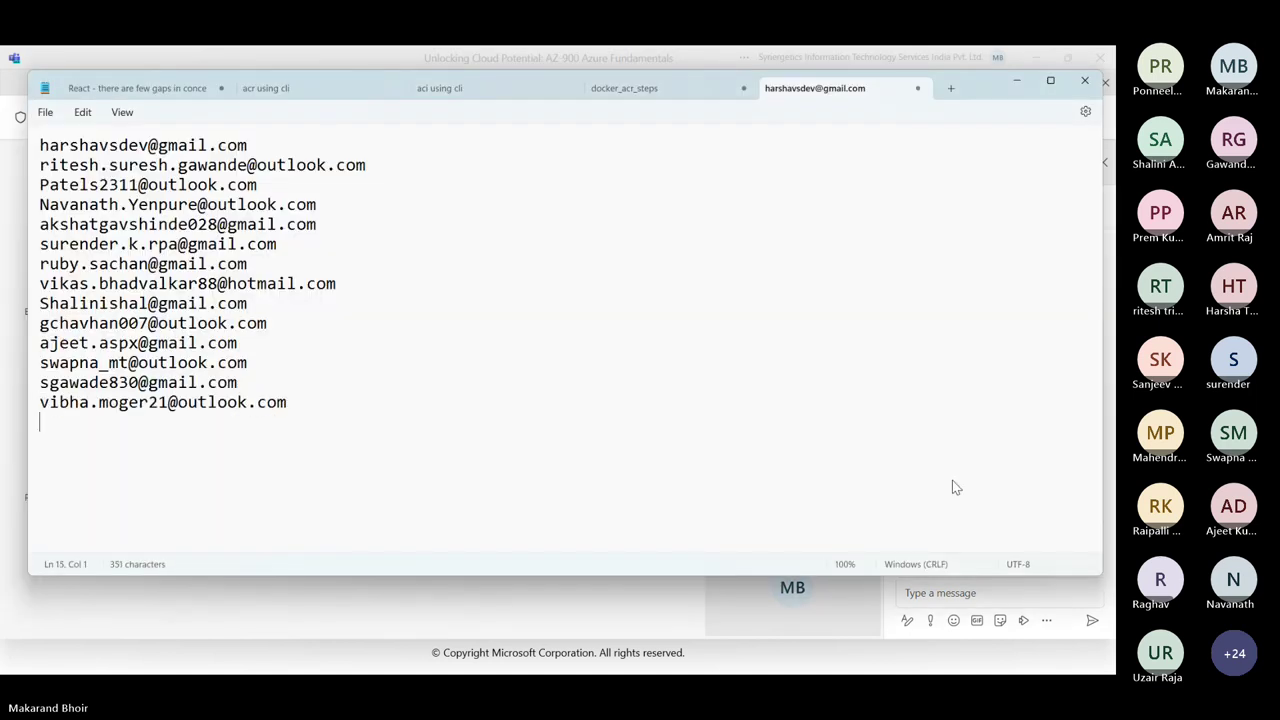
{"action": "key", "text": "alt+Tab"}
{"action": "scroll", "coordinate": [953, 485], "scroll_direction": "down", "scroll_amount": 1}
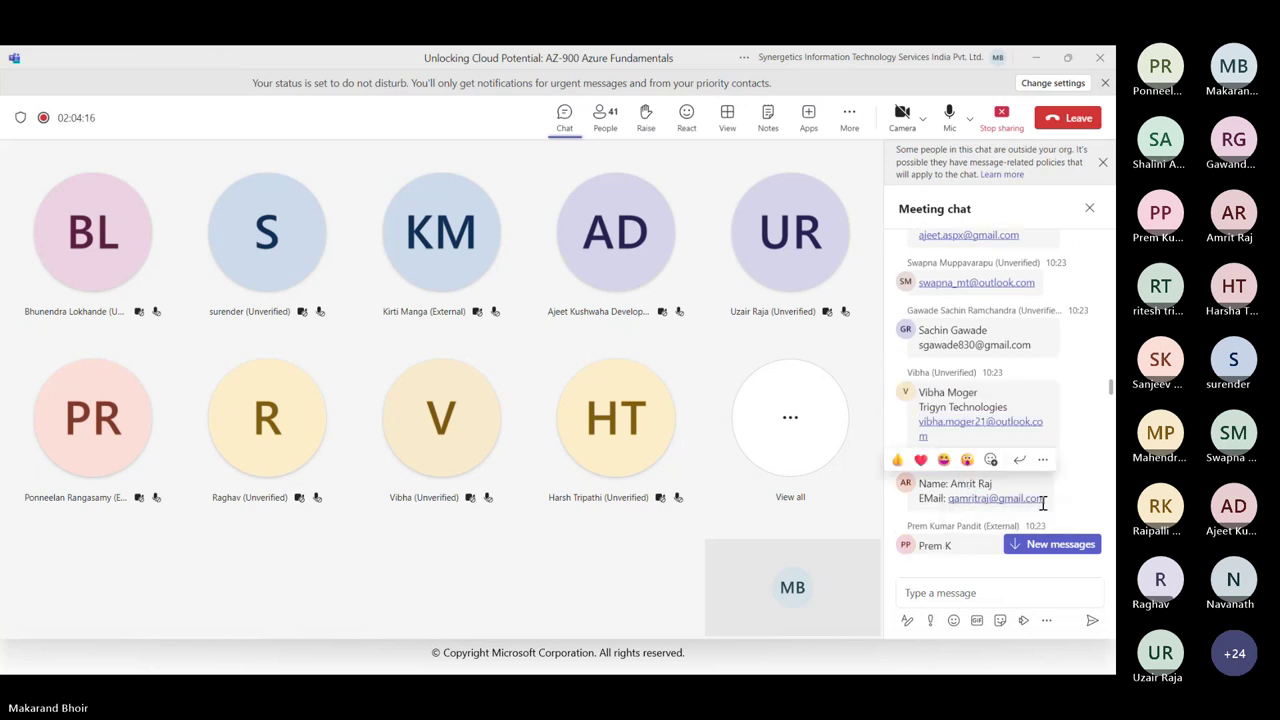
{"action": "left_click_drag", "start_coordinate": [1043, 503], "coordinate": [952, 512]}
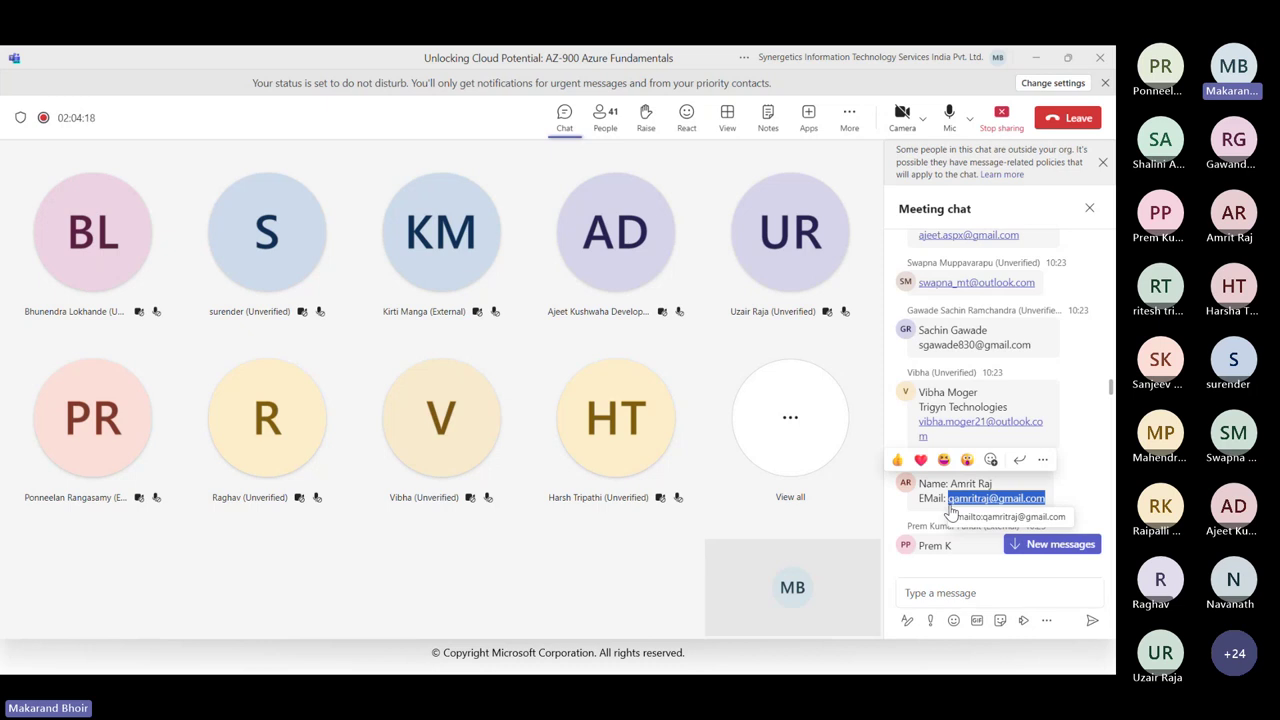
{"action": "key", "text": "ctrl+c"}
{"action": "key", "text": "alt+Tab"}
{"action": "key", "text": "ctrl+v"}
{"action": "key", "text": "Return"}
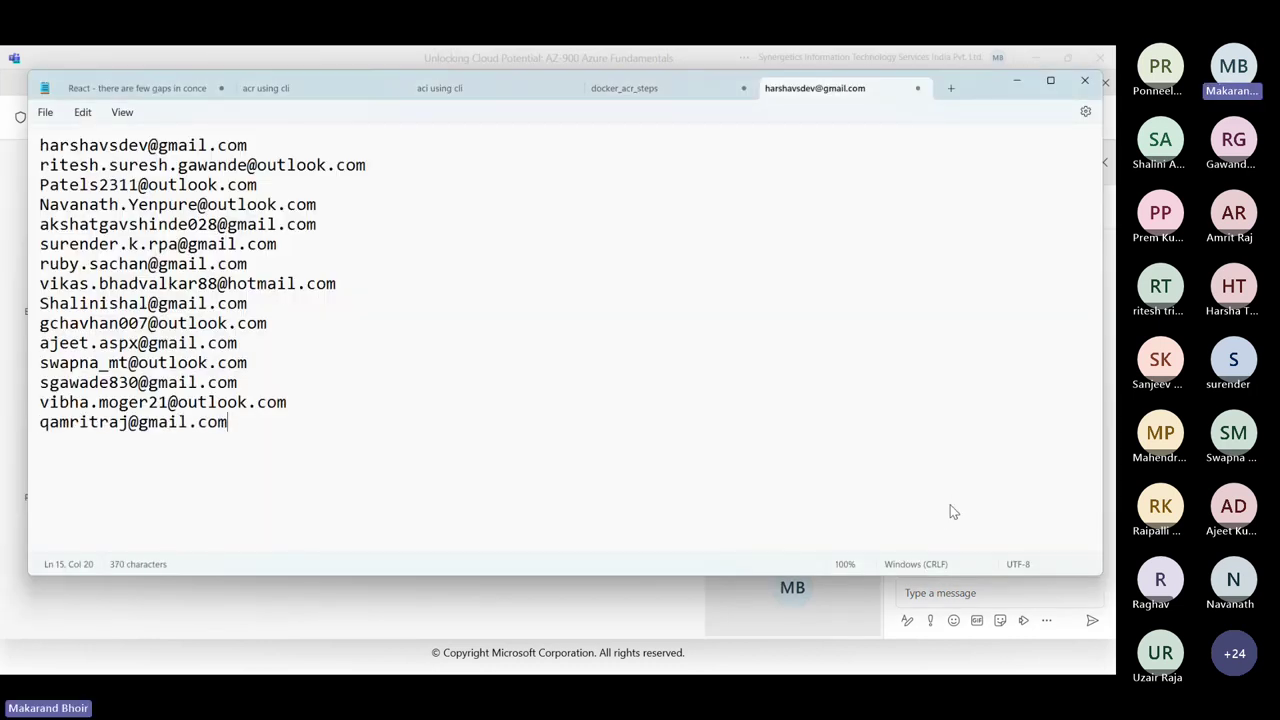
{"action": "key", "text": "alt+Tab"}
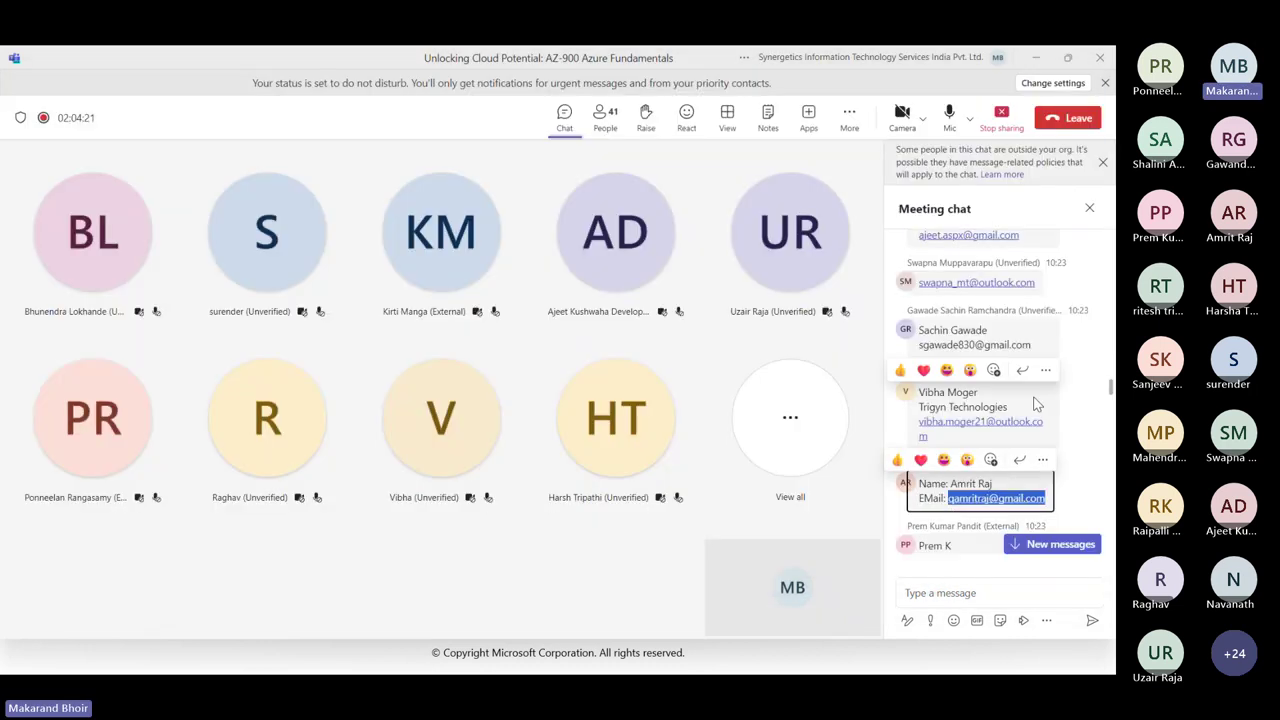
Step: Copy two more chat e-mail addresses into the list as lines 16 and 17
{"action": "scroll", "coordinate": [1035, 403], "scroll_direction": "down", "scroll_amount": 3}
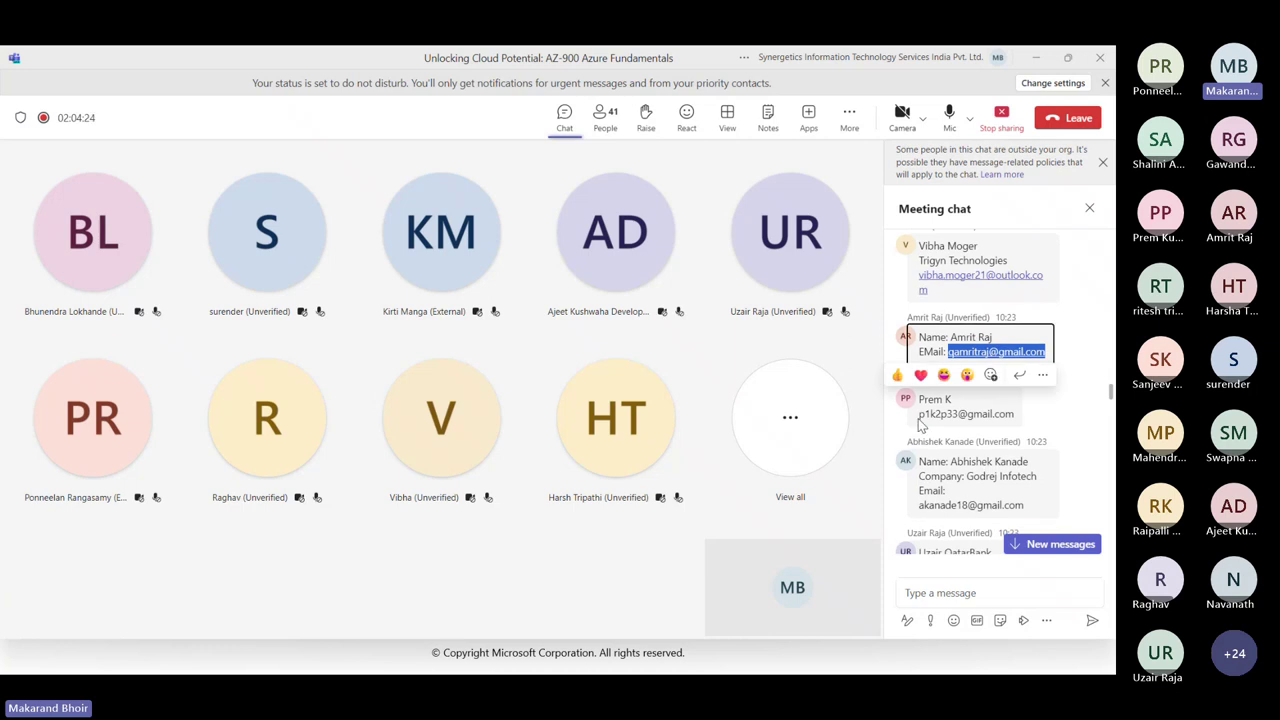
{"action": "left_click_drag", "start_coordinate": [917, 414], "coordinate": [1025, 420]}
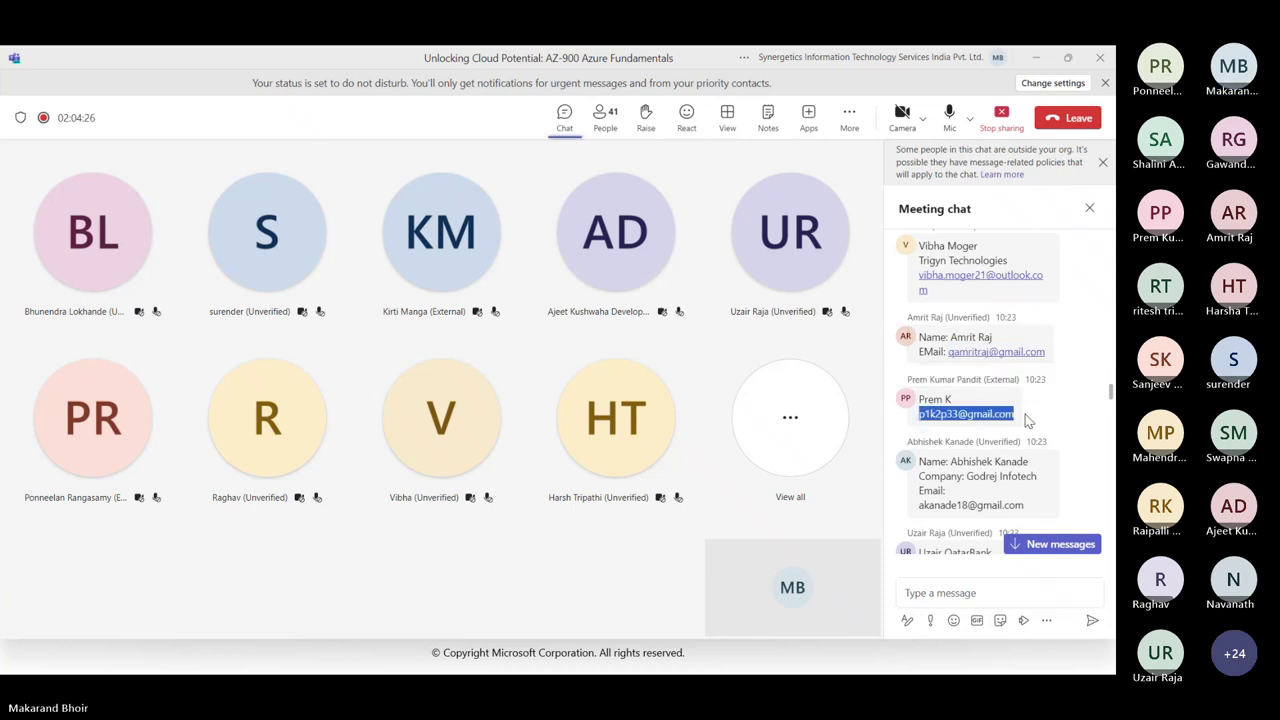
{"action": "key", "text": "ctrl+c"}
{"action": "key", "text": "alt+Tab"}
{"action": "key", "text": "ctrl+v"}
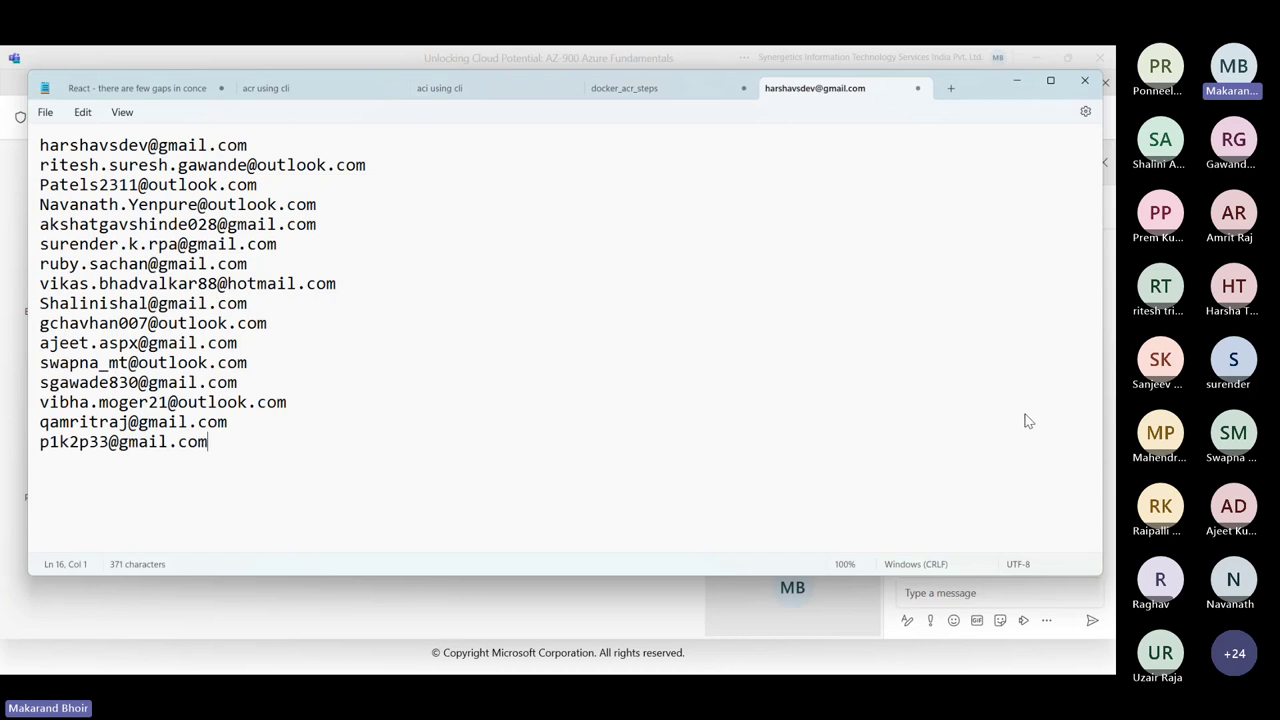
{"action": "key", "text": "Return"}
{"action": "key", "text": "alt+Tab"}
{"action": "scroll", "coordinate": [1020, 416], "scroll_direction": "down", "scroll_amount": 2}
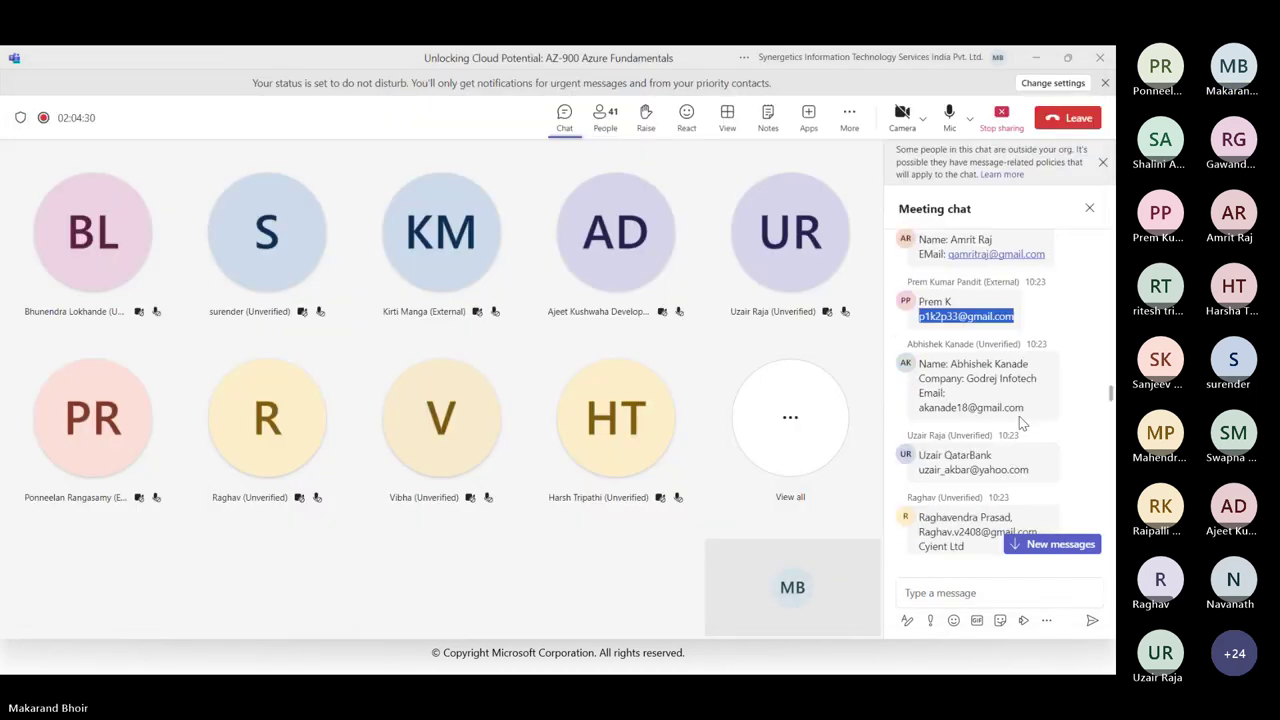
{"action": "left_click_drag", "start_coordinate": [918, 407], "coordinate": [1037, 413]}
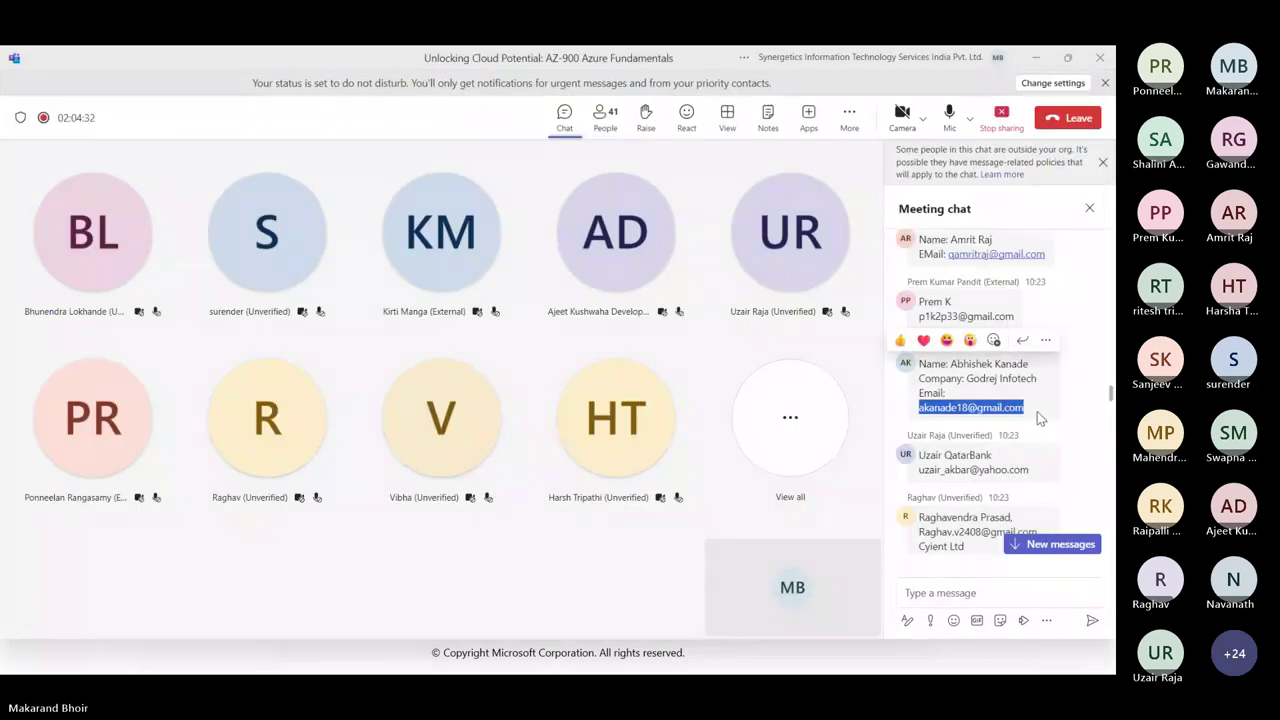
{"action": "key", "text": "ctrl+c"}
{"action": "key", "text": "alt+Tab"}
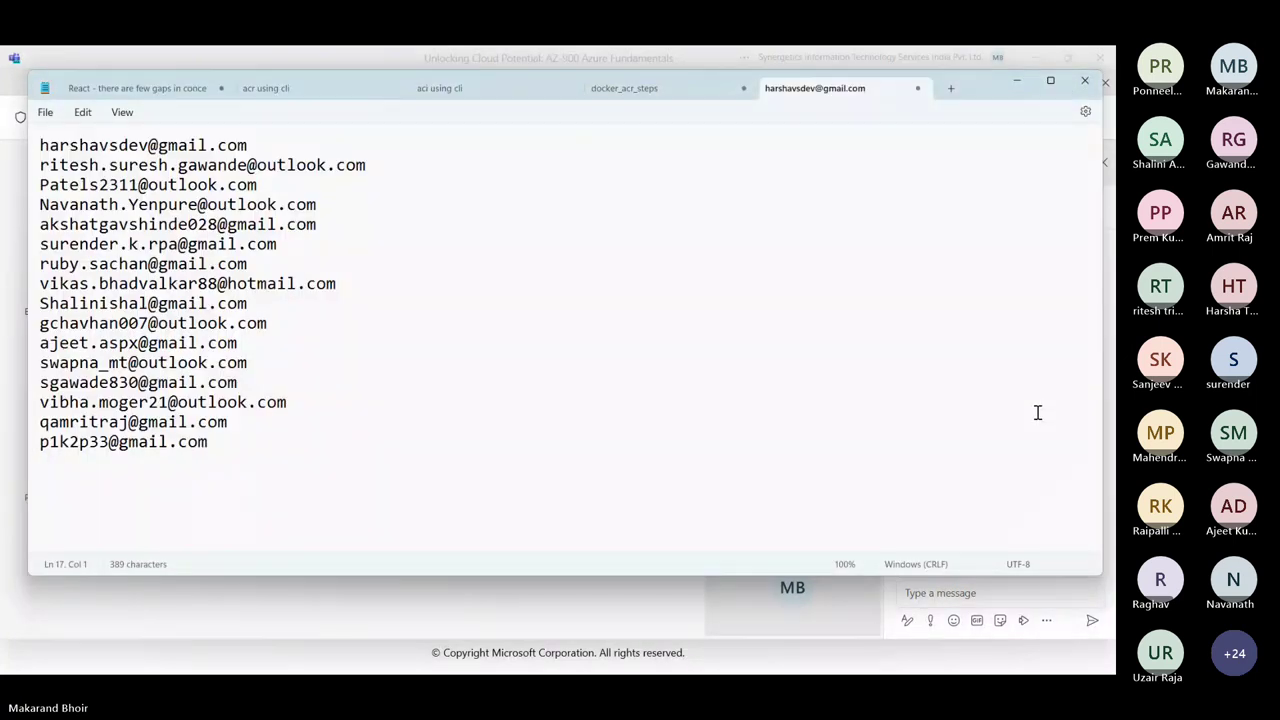
{"action": "key", "text": "ctrl+v"}
{"action": "key", "text": "Return"}
{"action": "key", "text": "alt+Tab"}
Step: Append the next two participants' e-mail addresses from the chat to the list
{"action": "scroll", "coordinate": [1038, 415], "scroll_direction": "down", "scroll_amount": 1}
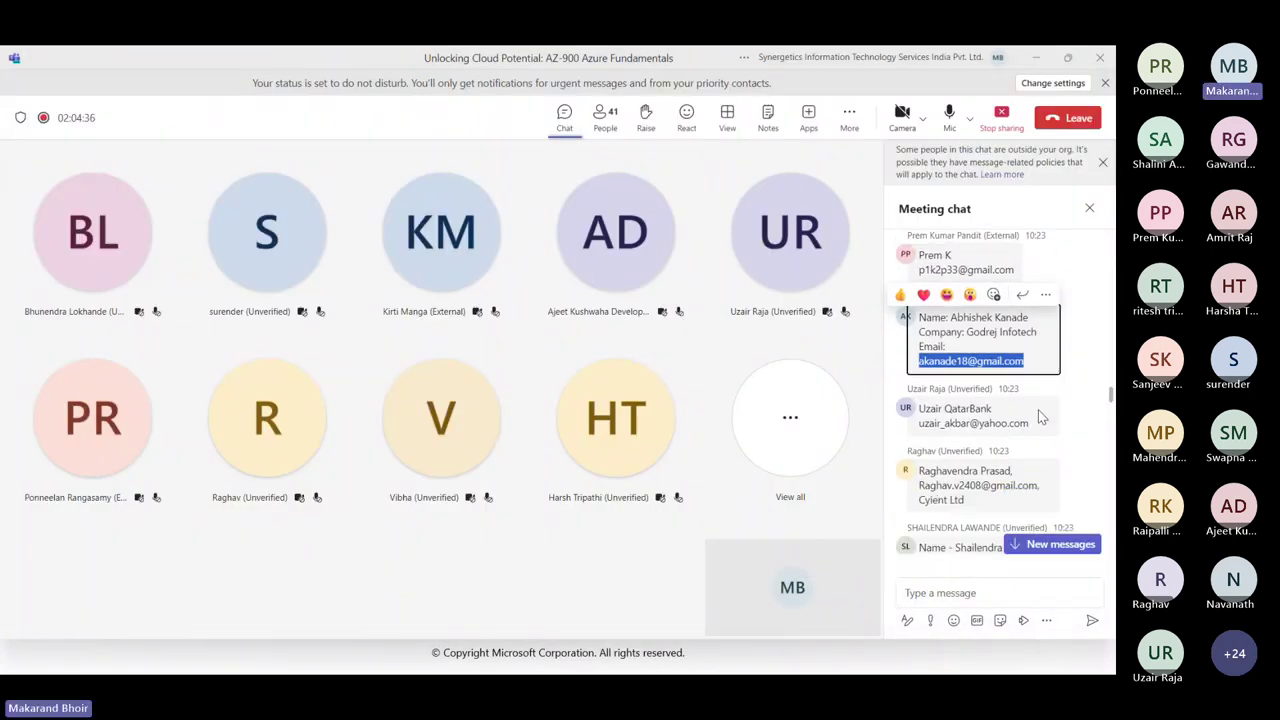
{"action": "left_click_drag", "start_coordinate": [917, 423], "coordinate": [1034, 432]}
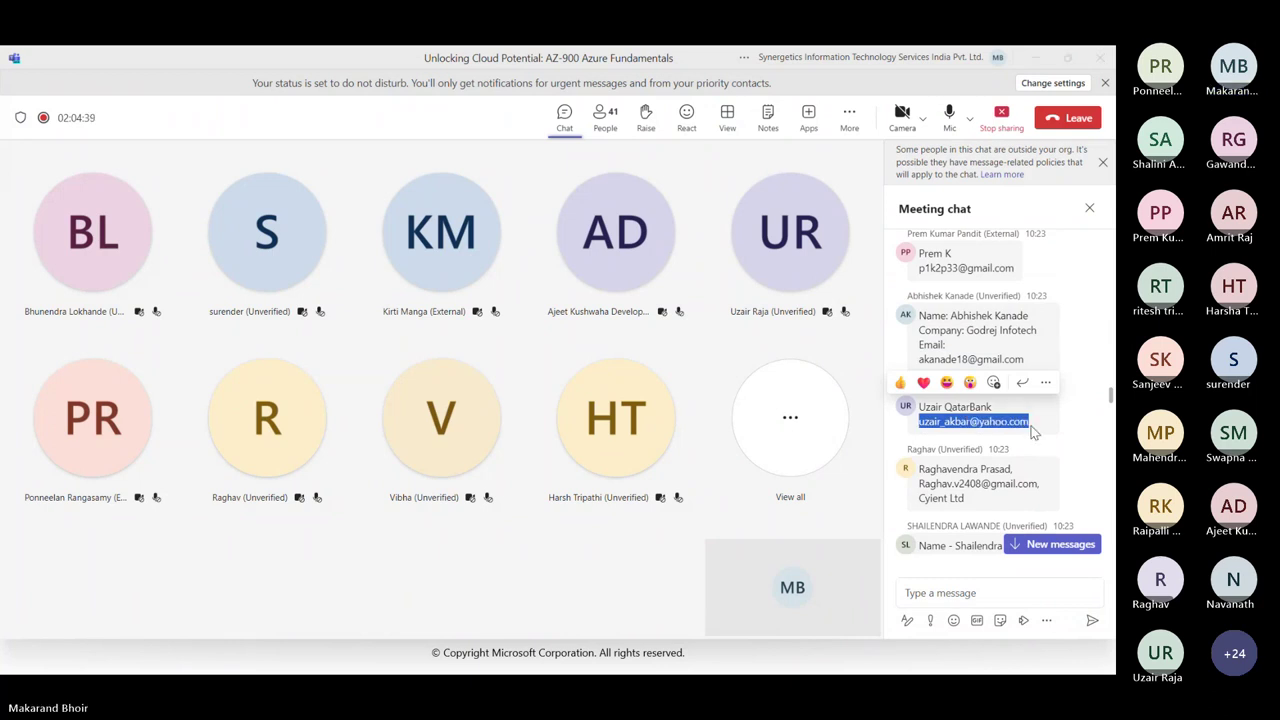
{"action": "key", "text": "ctrl+c"}
{"action": "key", "text": "alt+Tab"}
{"action": "key", "text": "ctrl+v"}
{"action": "key", "text": "alt+Tab"}
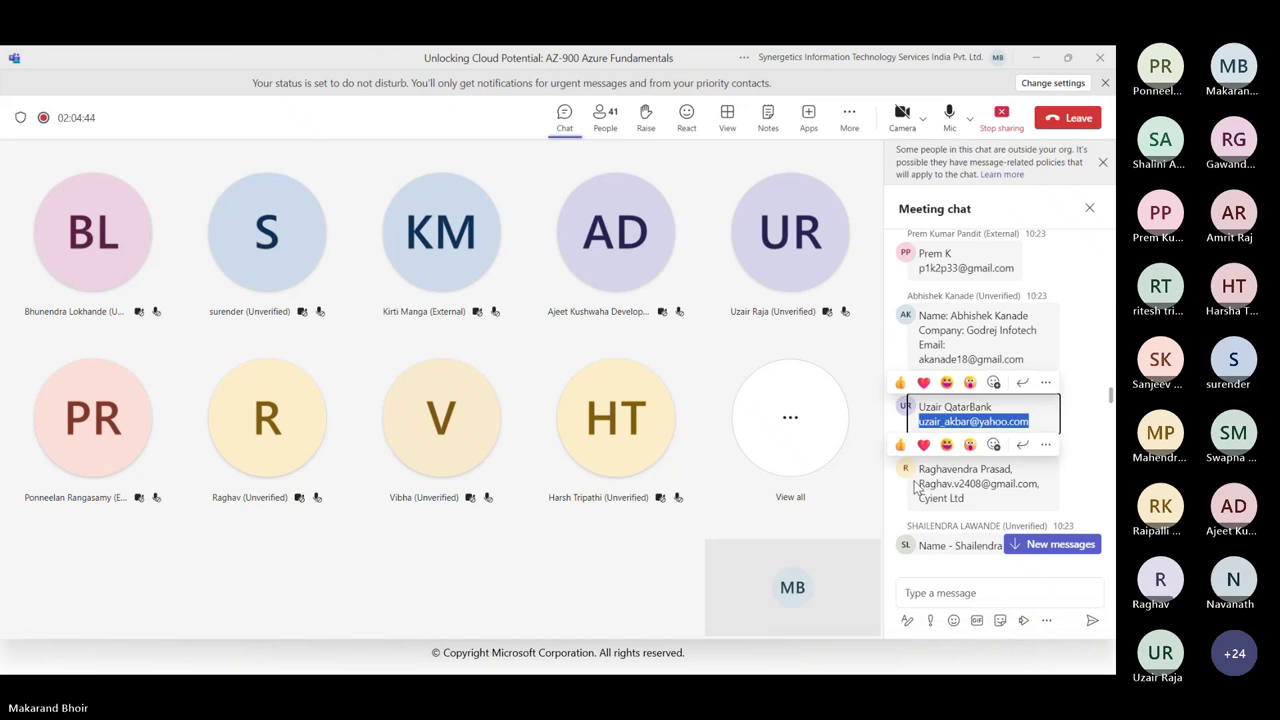
{"action": "left_click_drag", "start_coordinate": [918, 484], "coordinate": [1038, 483]}
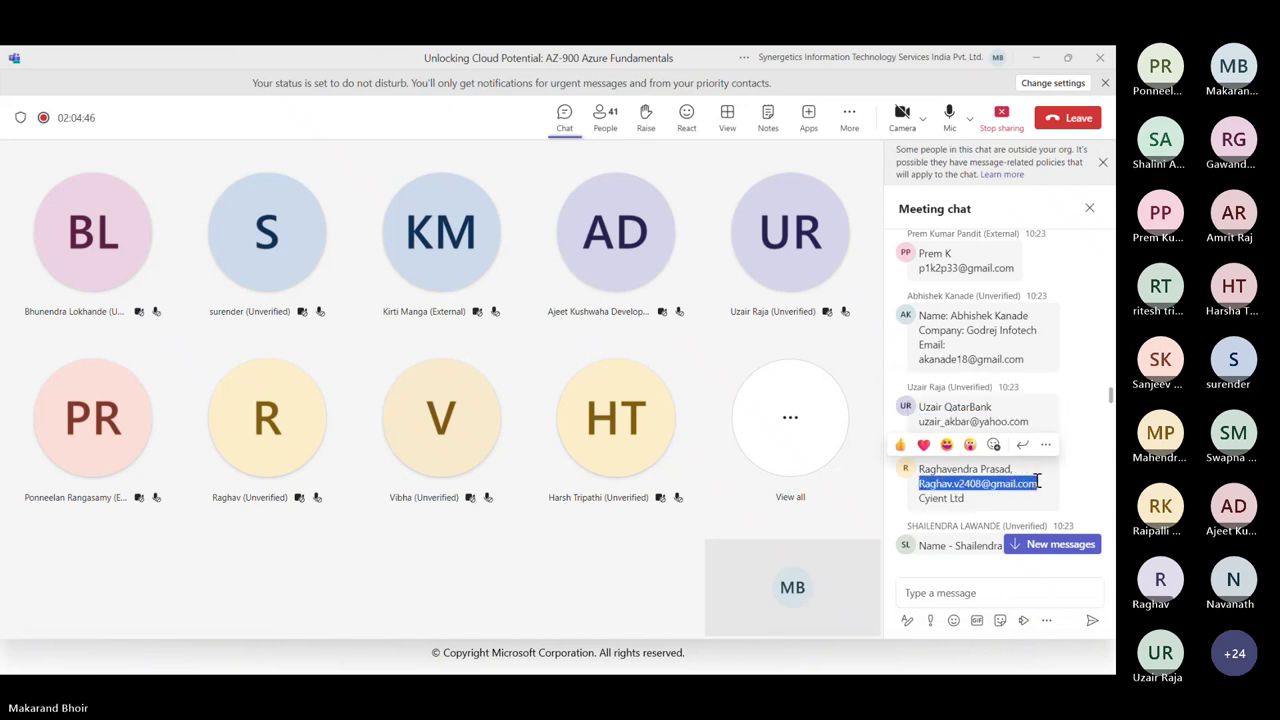
{"action": "key", "text": "alt+Tab"}
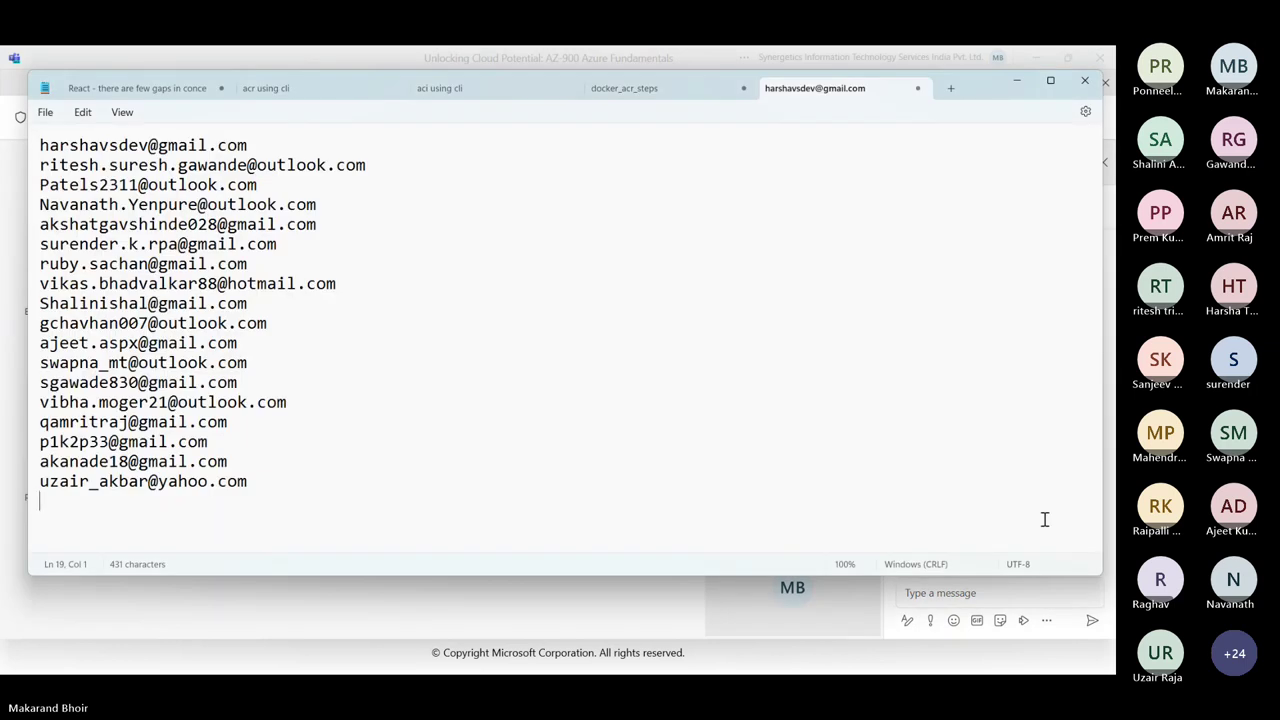
{"action": "key", "text": "ctrl+v"}
{"action": "key", "text": "alt+Tab"}
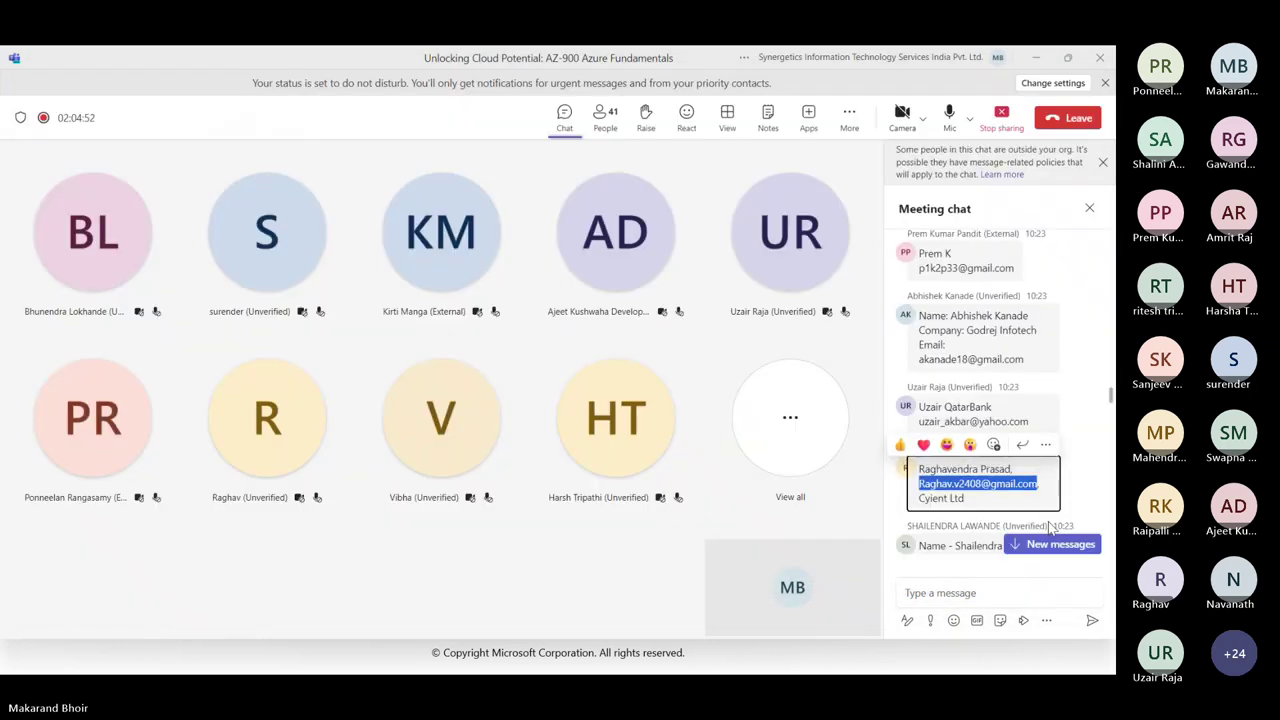
Step: Add two further chat e-mail addresses to the list, each on a new line
{"action": "scroll", "coordinate": [1068, 461], "scroll_direction": "down", "scroll_amount": 3}
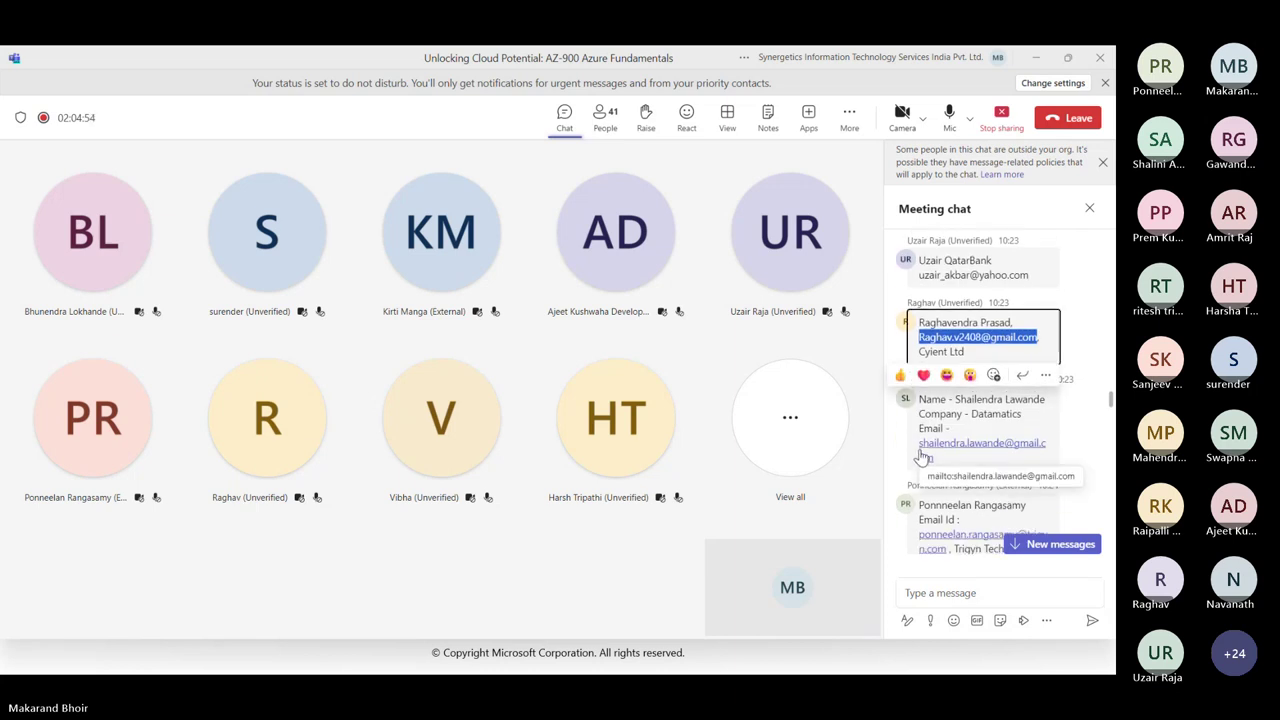
{"action": "left_click_drag", "start_coordinate": [917, 444], "coordinate": [963, 465]}
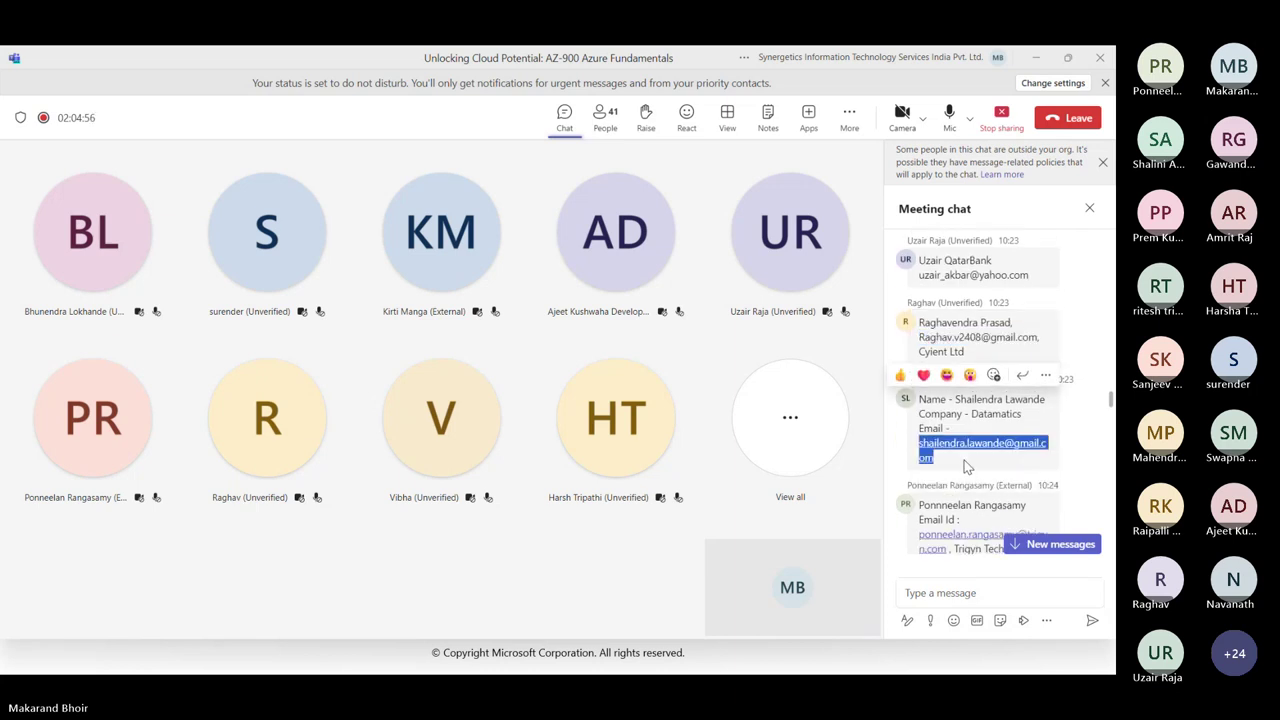
{"action": "key", "text": "alt+Tab"}
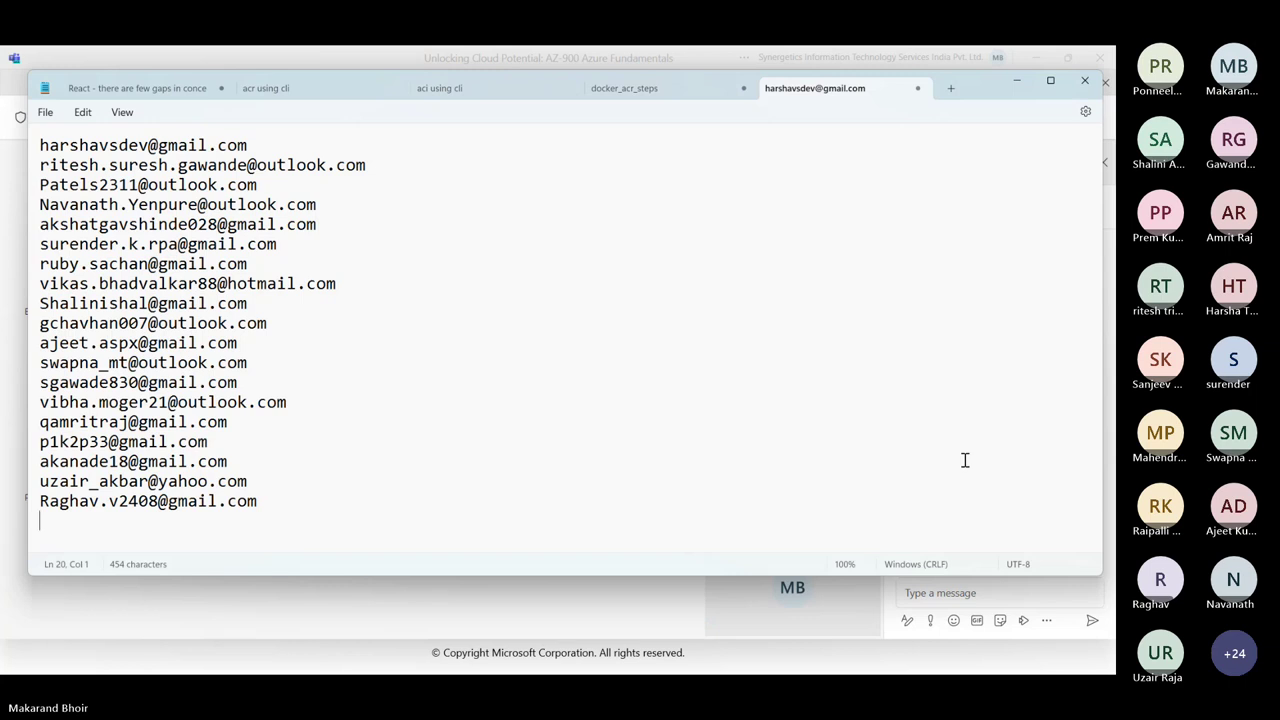
{"action": "key", "text": "ctrl+v"}
{"action": "key", "text": "Return"}
{"action": "key", "text": "alt+Tab"}
{"action": "scroll", "coordinate": [966, 450], "scroll_direction": "down", "scroll_amount": 3}
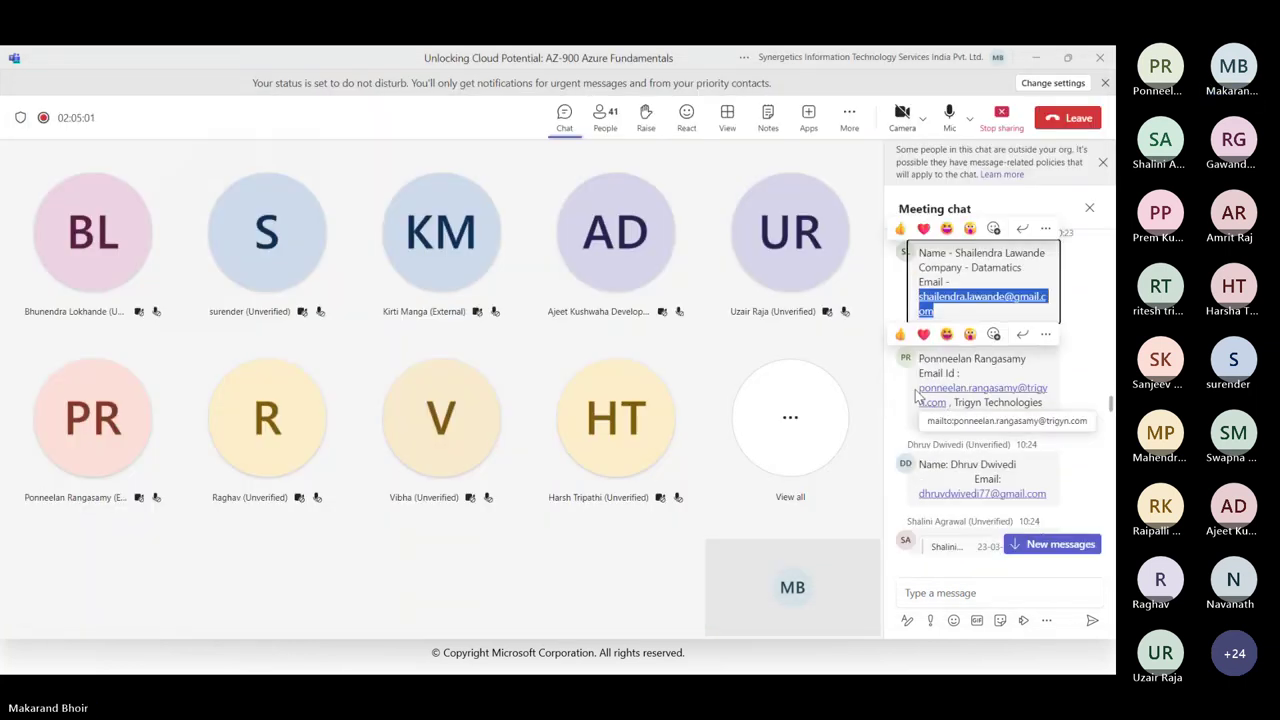
{"action": "left_click_drag", "start_coordinate": [918, 392], "coordinate": [944, 410]}
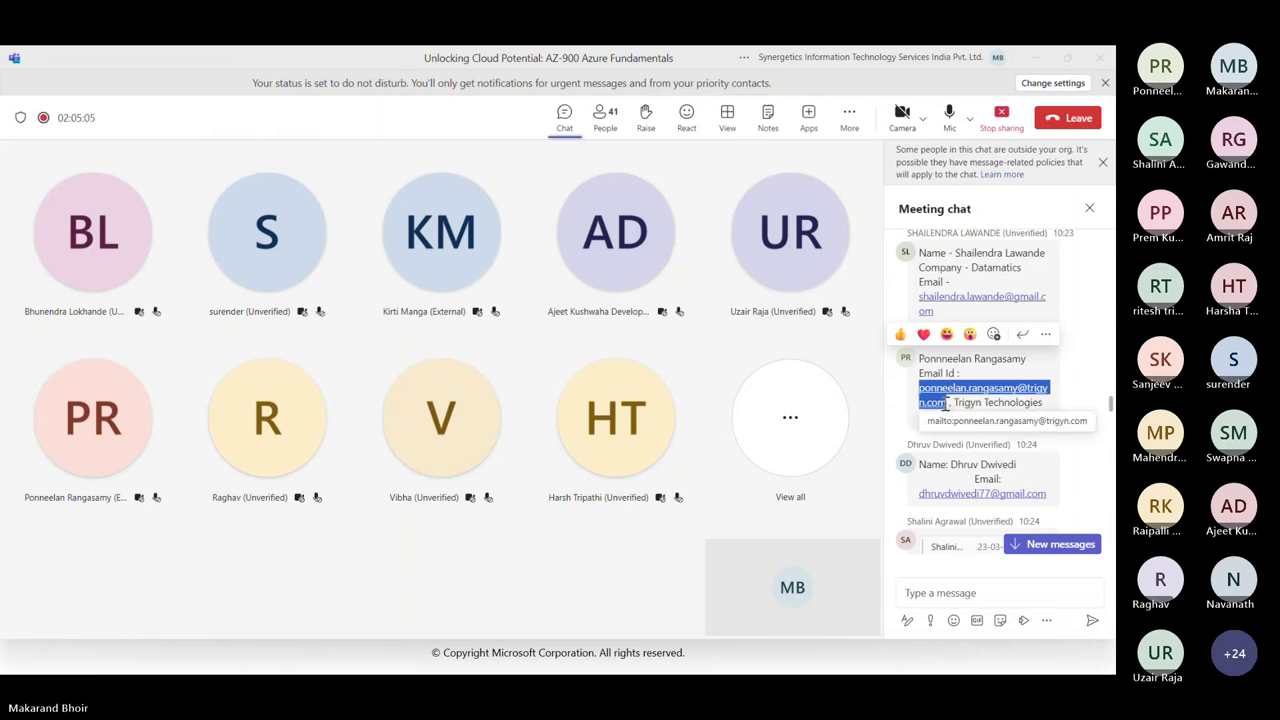
{"action": "key", "text": "alt+Tab"}
{"action": "key", "text": "ctrl+v"}
{"action": "key", "text": "Return"}
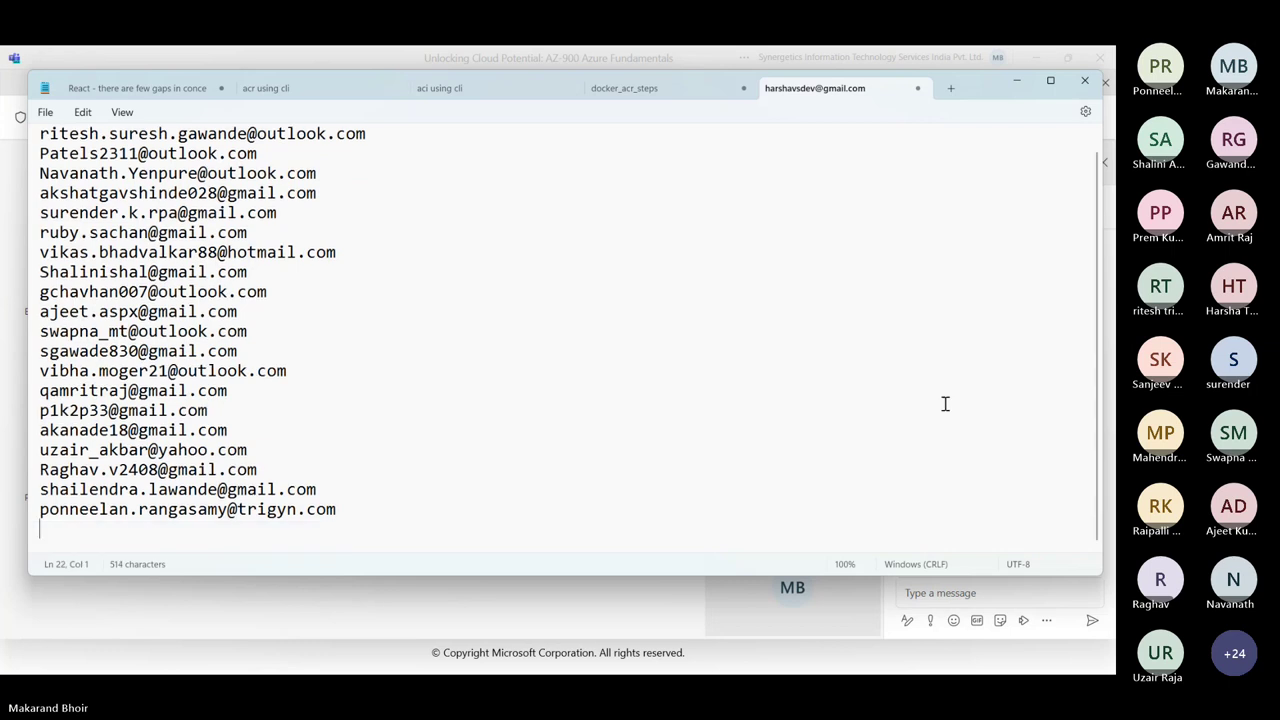
{"action": "key", "text": "alt+Tab"}
Step: Paste the final chat e-mail address into the list, completing twenty entries
{"action": "scroll", "coordinate": [946, 413], "scroll_direction": "down", "scroll_amount": 1}
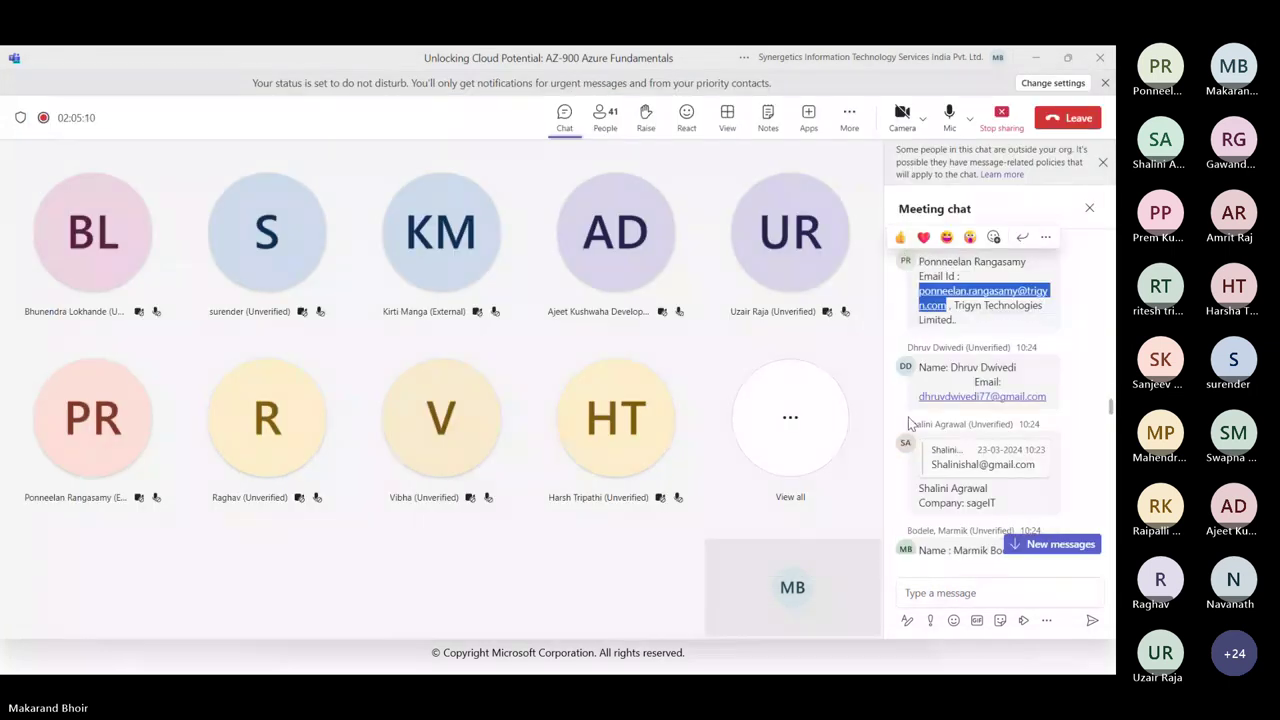
{"action": "left_click_drag", "start_coordinate": [919, 397], "coordinate": [1049, 403]}
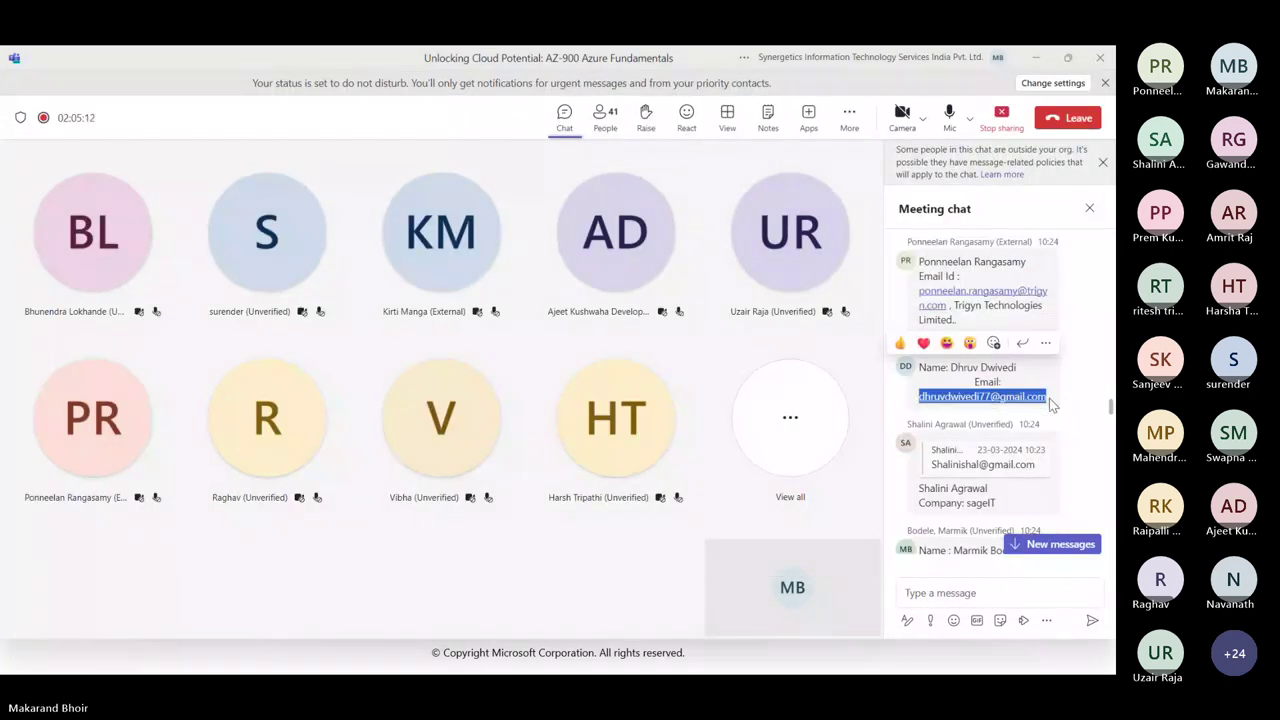
{"action": "key", "text": "alt+Tab"}
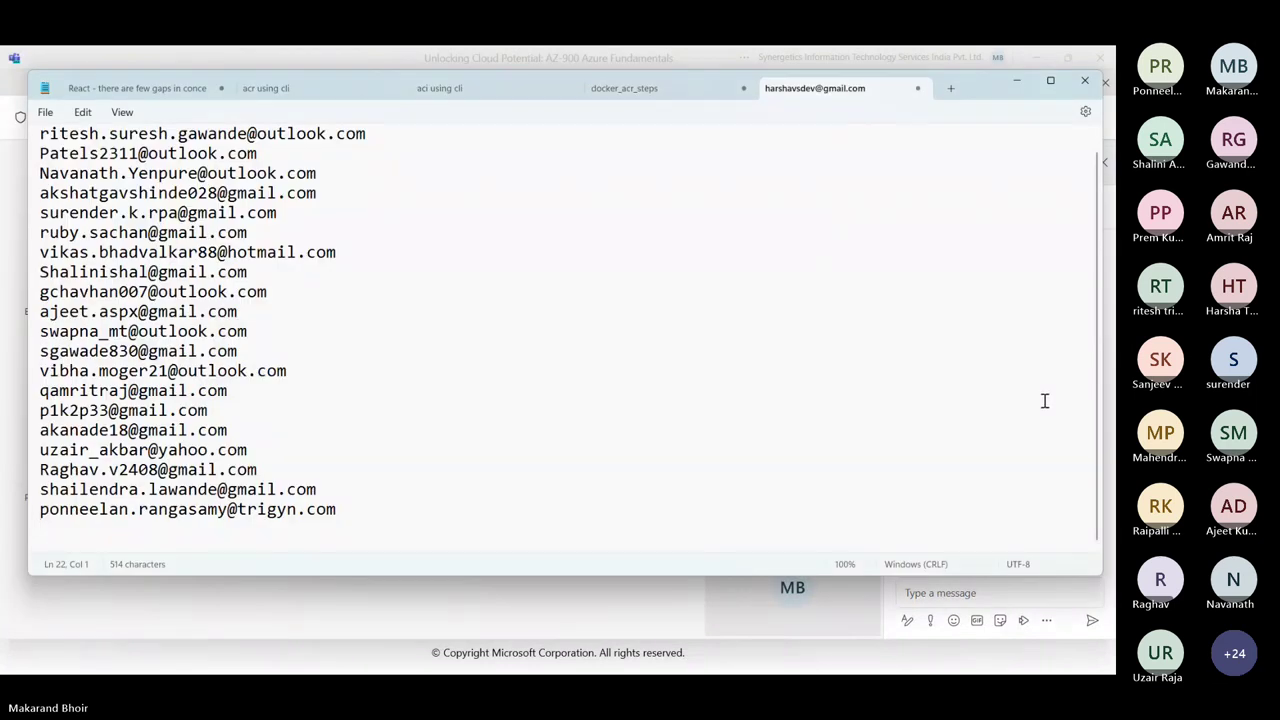
{"action": "key", "text": "ctrl+v"}
{"action": "key", "text": "Return"}
{"action": "key", "text": "alt+Tab"}
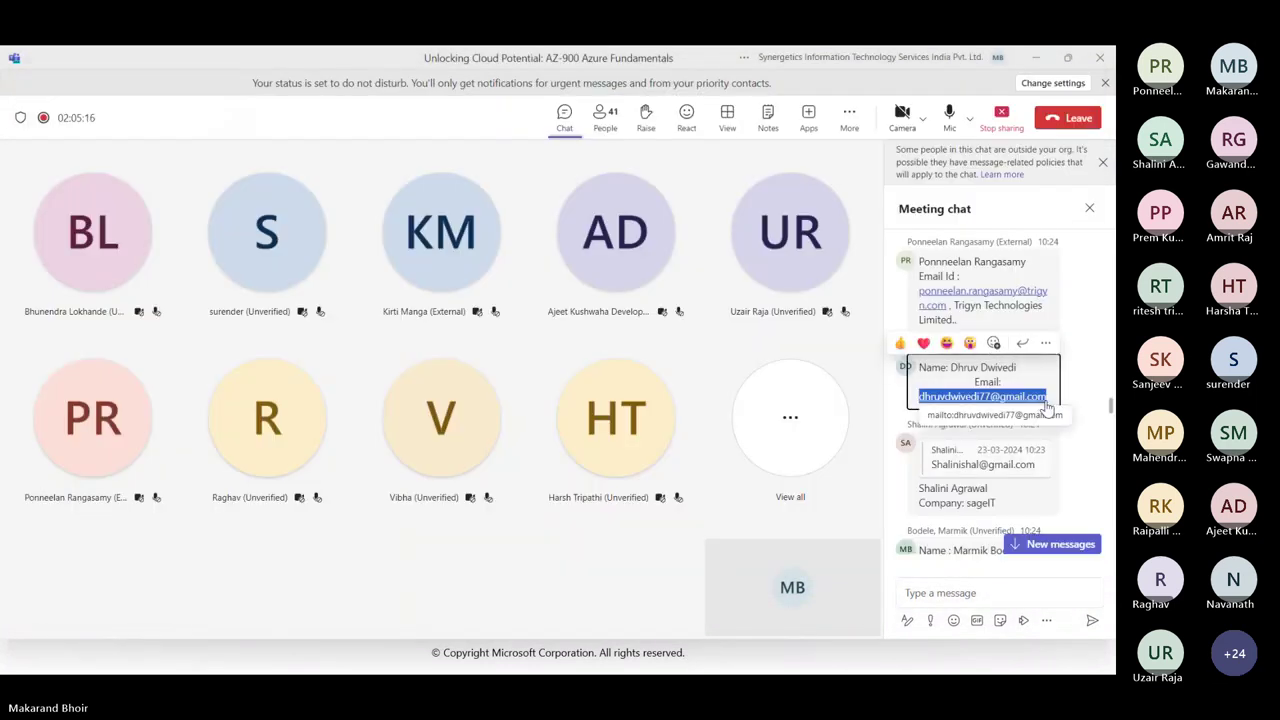
{"action": "scroll", "coordinate": [1048, 405], "scroll_direction": "down", "scroll_amount": 1}
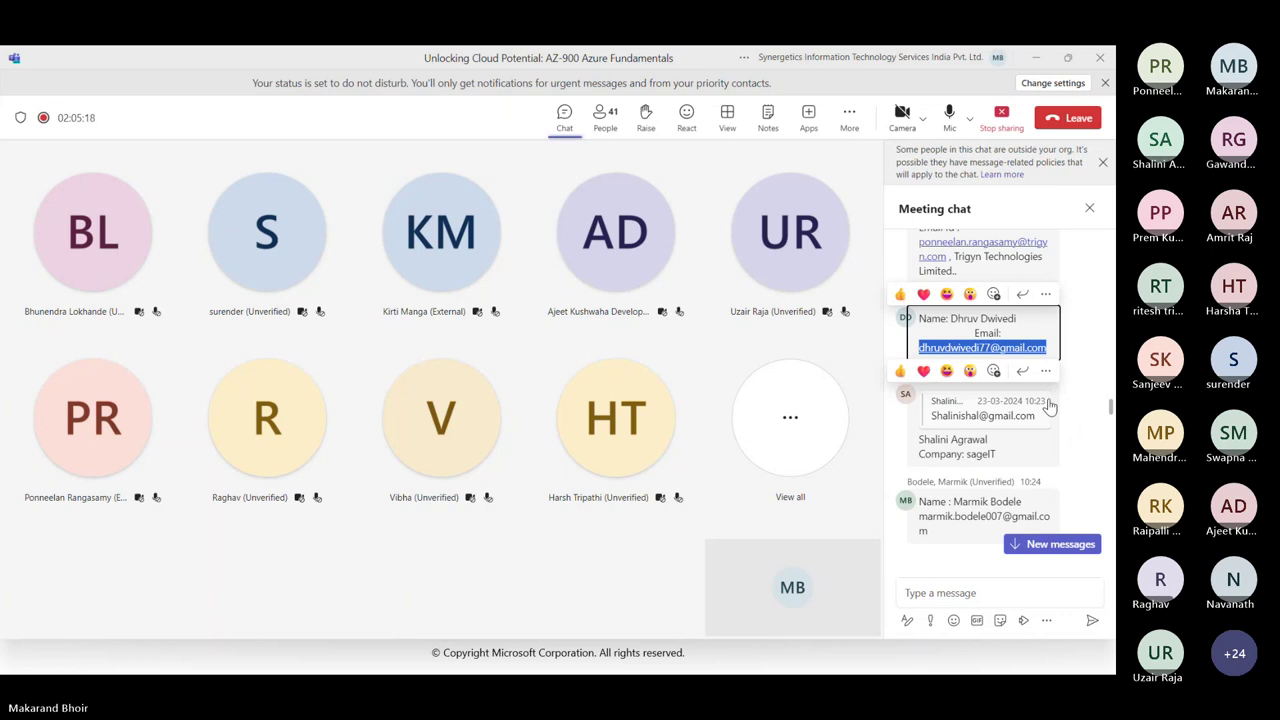
{"action": "scroll", "coordinate": [1048, 405], "scroll_direction": "down", "scroll_amount": 1}
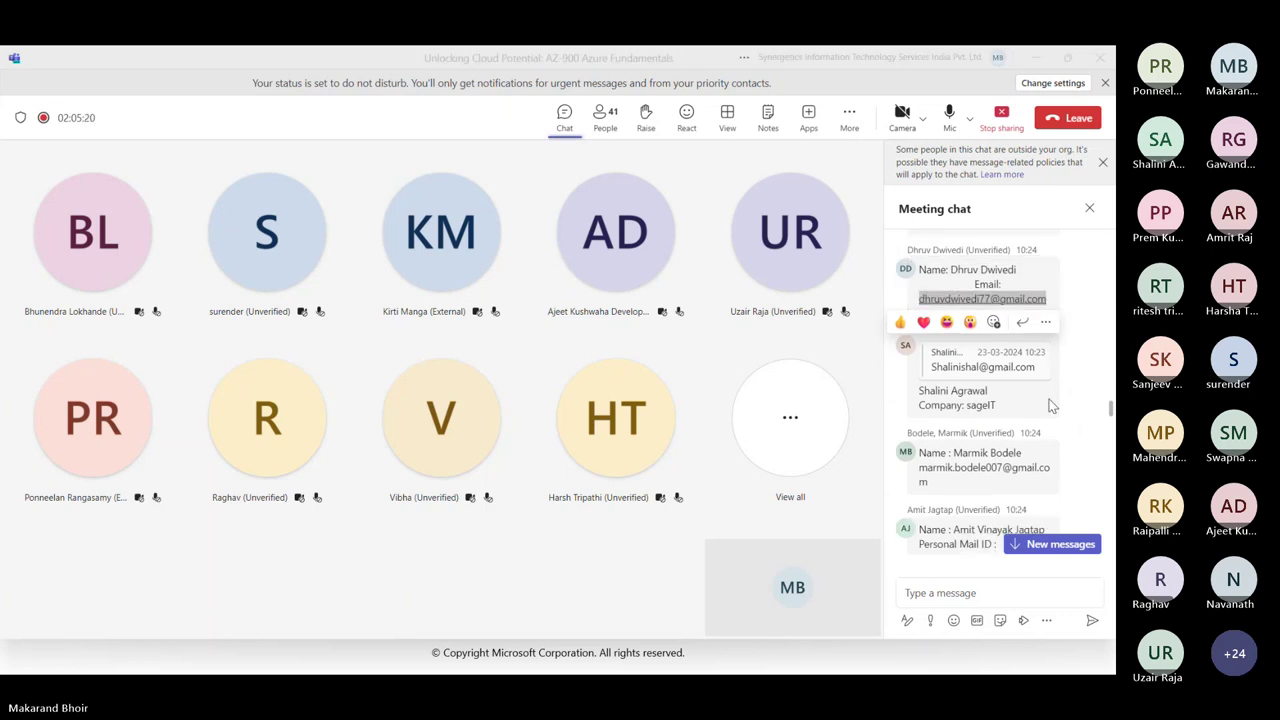
Step: Copy the next two participant e-mail addresses from the Teams chat into the Notepad list
{"action": "key", "text": "alt+Tab"}
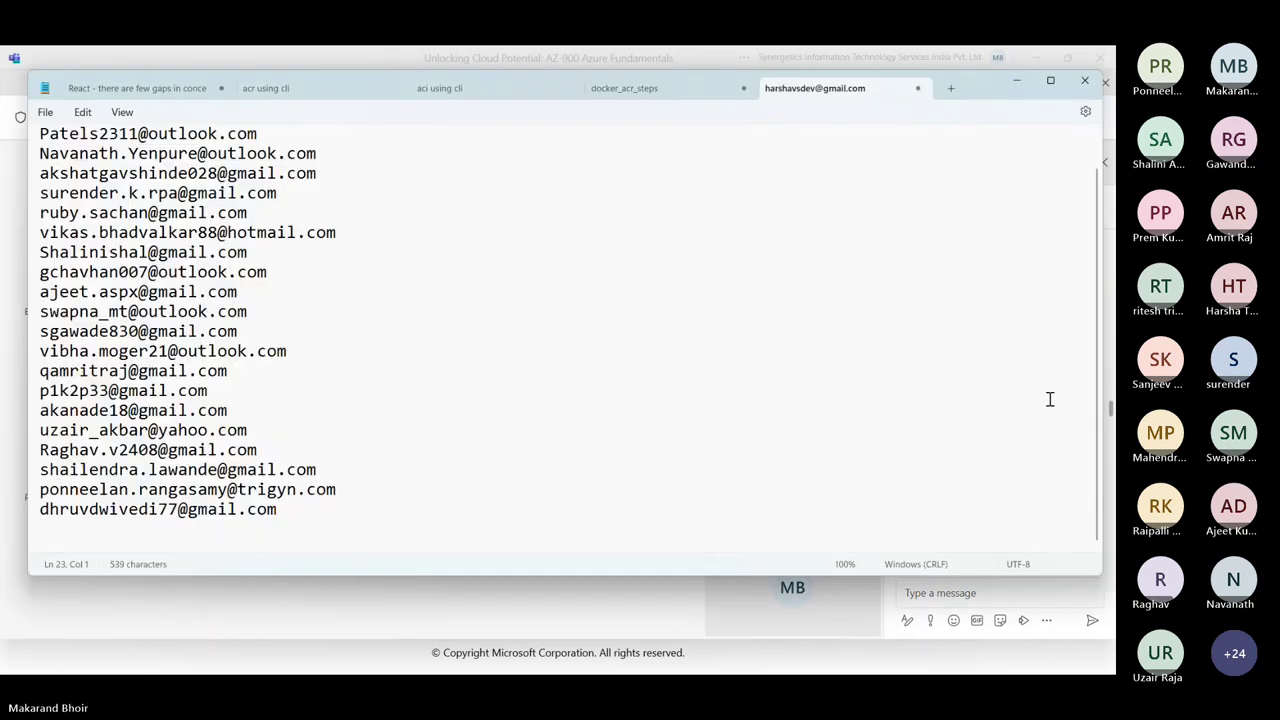
{"action": "key", "text": "alt+Tab"}
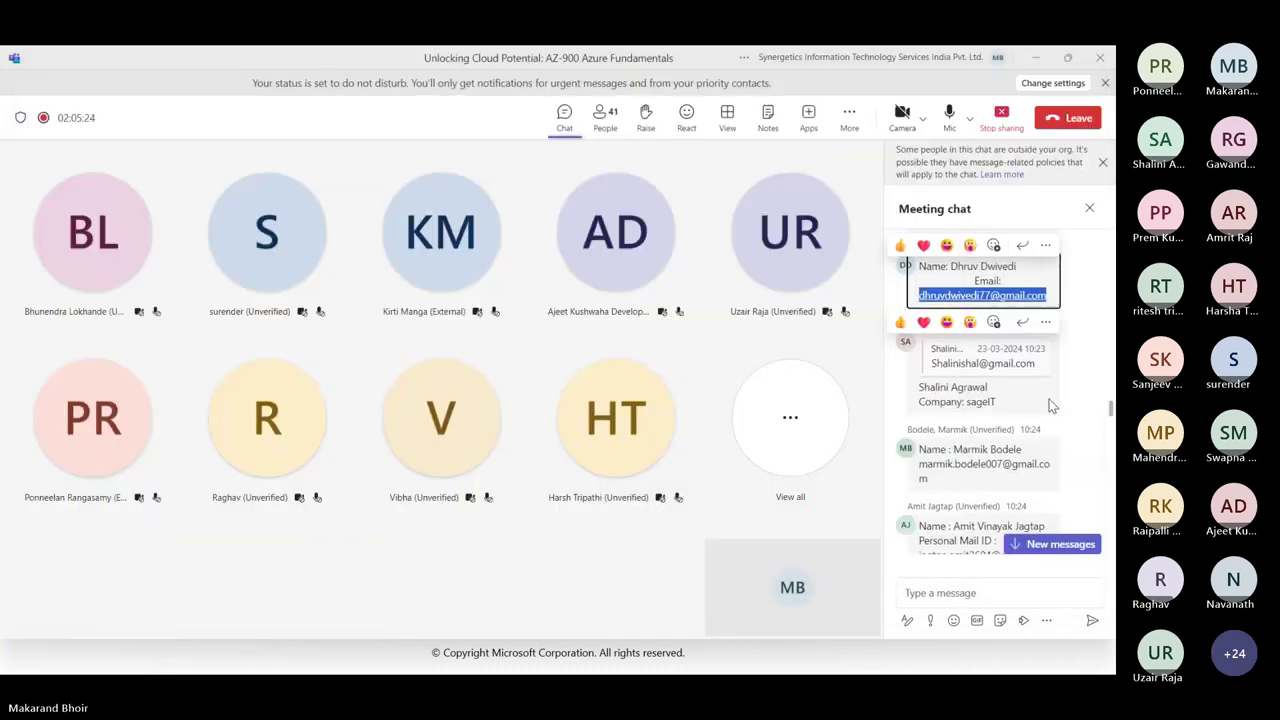
{"action": "scroll", "coordinate": [1049, 399], "scroll_direction": "down", "scroll_amount": 1}
{"action": "left_click", "coordinate": [922, 432]}
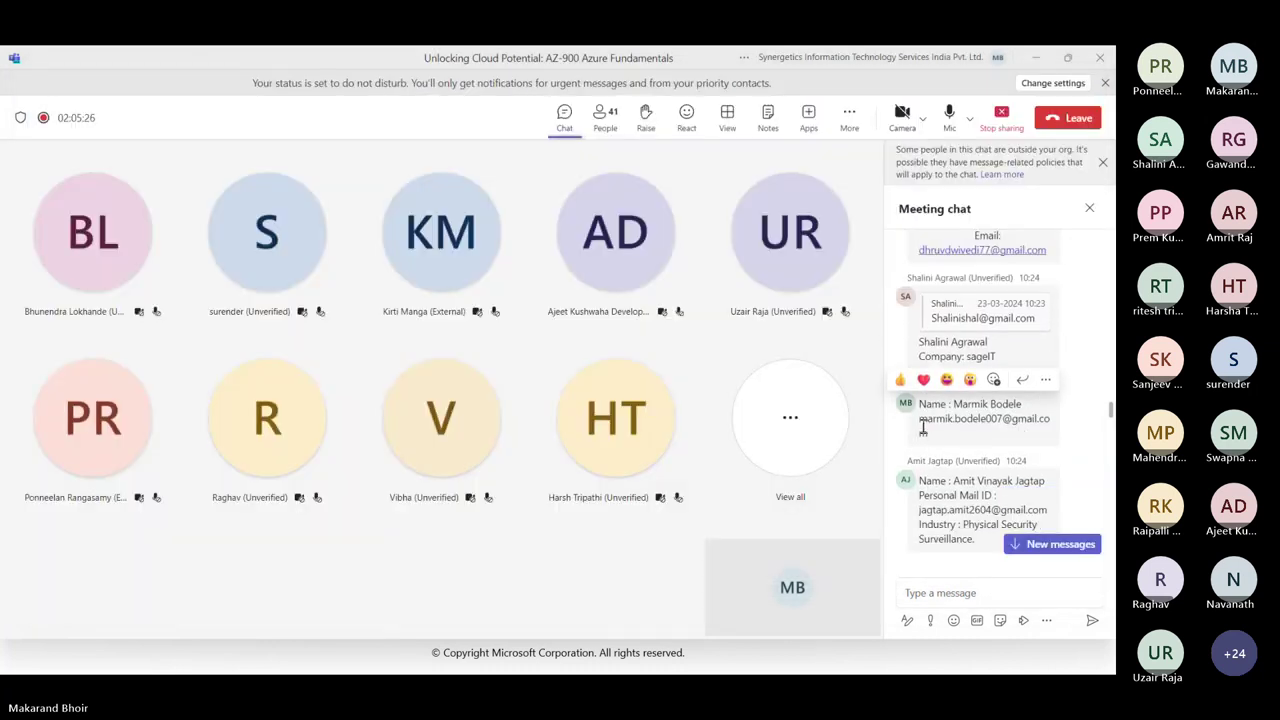
{"action": "mouse_move", "coordinate": [955, 433]}
{"action": "left_mouse_down"}
{"action": "mouse_move", "coordinate": [922, 428]}
{"action": "mouse_move", "coordinate": [953, 440]}
{"action": "left_mouse_up"}
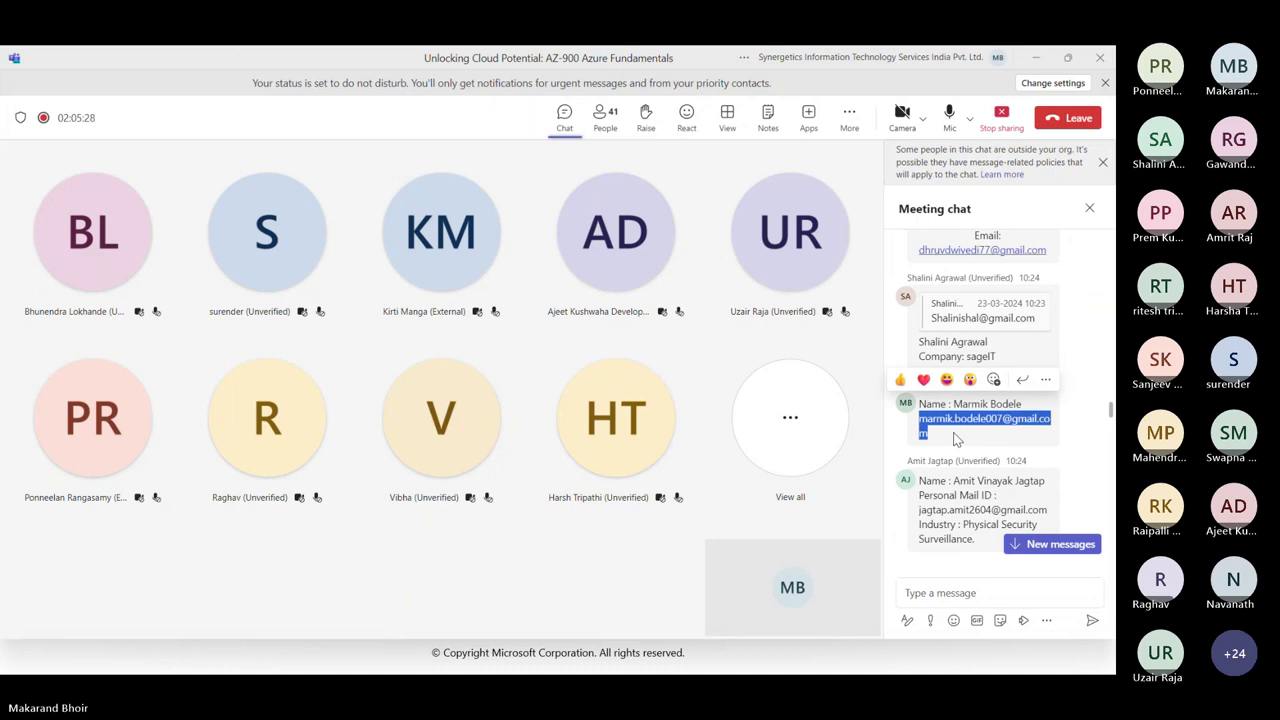
{"action": "key", "text": "alt+Tab"}
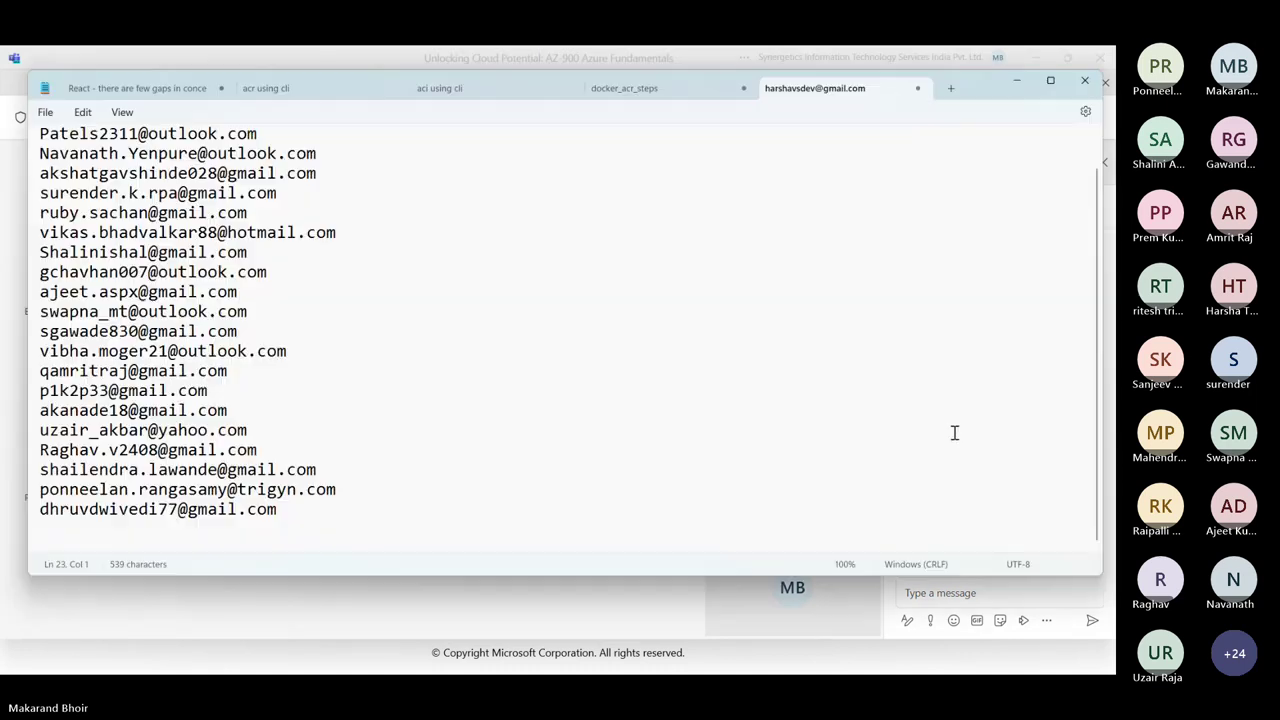
{"action": "key", "text": "ctrl+v"}
{"action": "key", "text": "Return"}
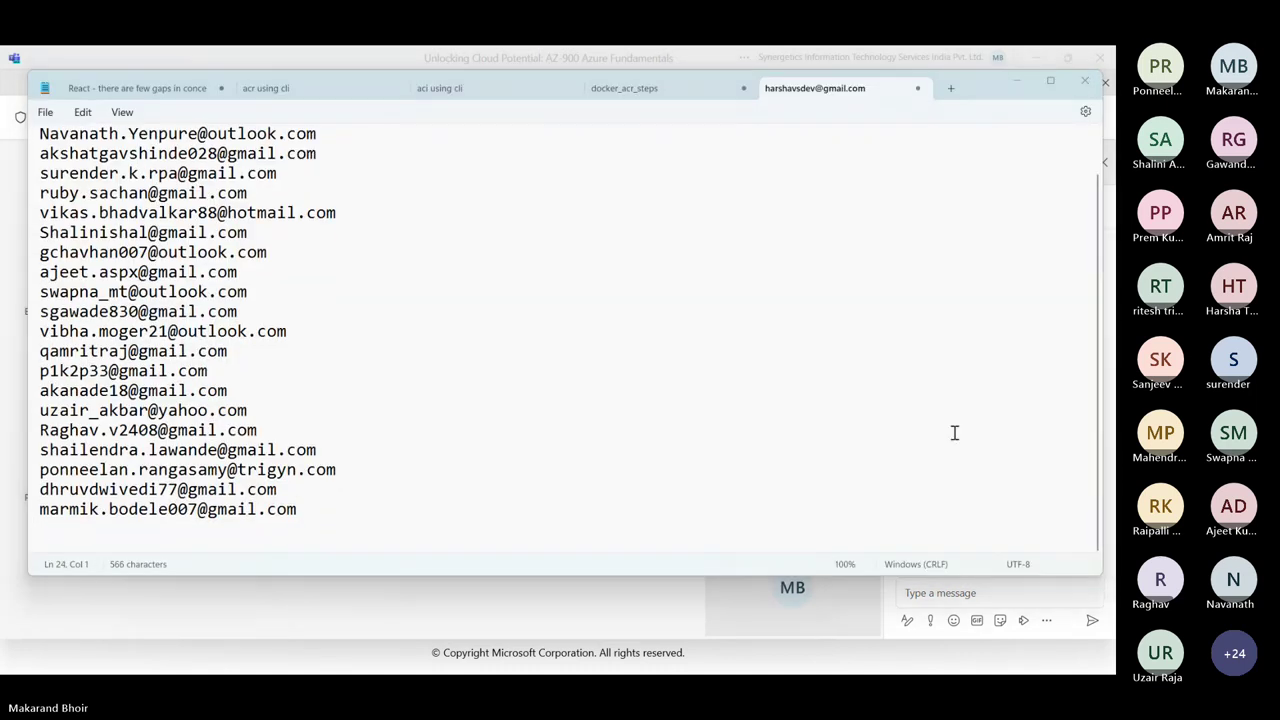
{"action": "key", "text": "alt+Tab"}
{"action": "scroll", "coordinate": [958, 440], "scroll_direction": "down", "scroll_amount": 2}
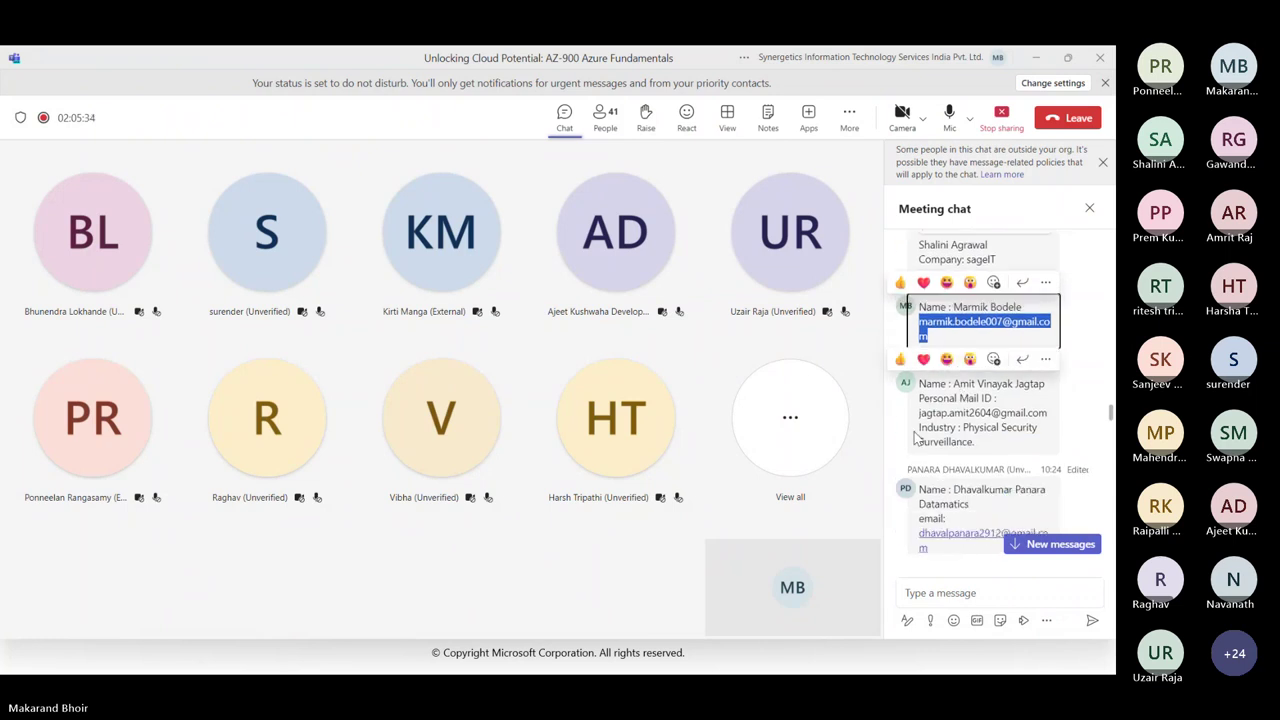
{"action": "left_click_drag", "start_coordinate": [918, 413], "coordinate": [1066, 424]}
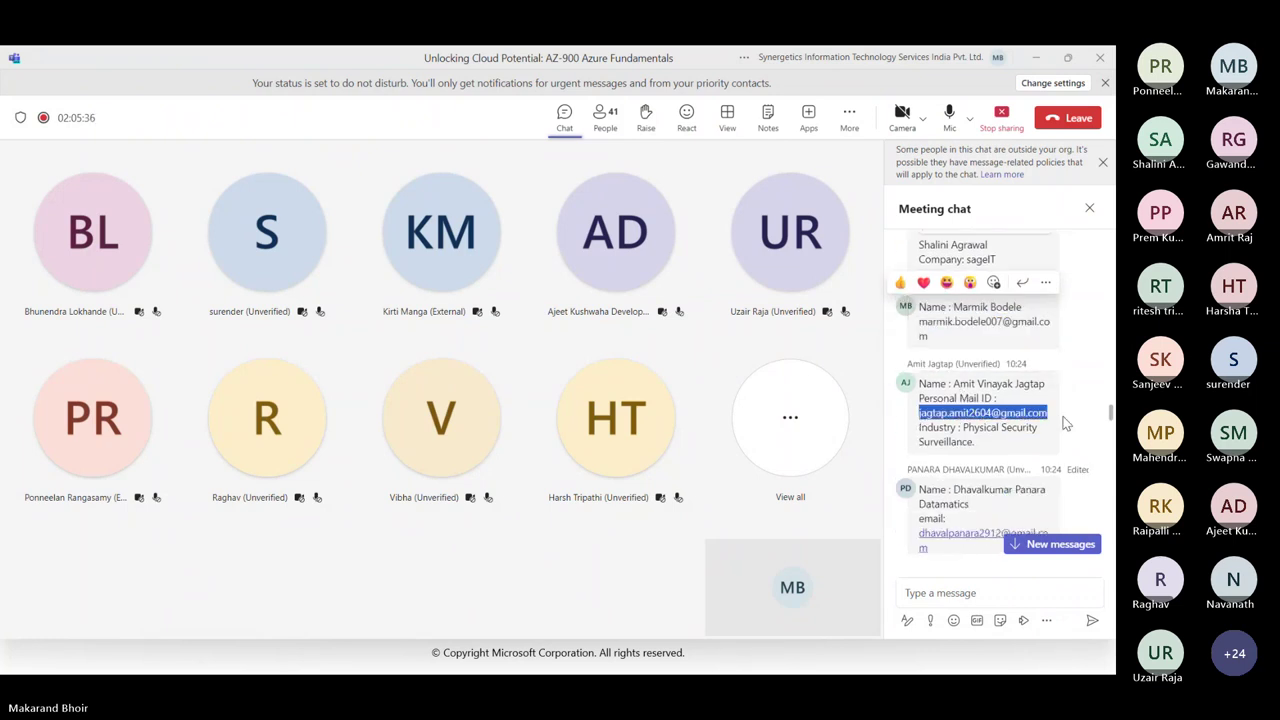
{"action": "key", "text": "ctrl+c"}
{"action": "key", "text": "alt+Tab"}
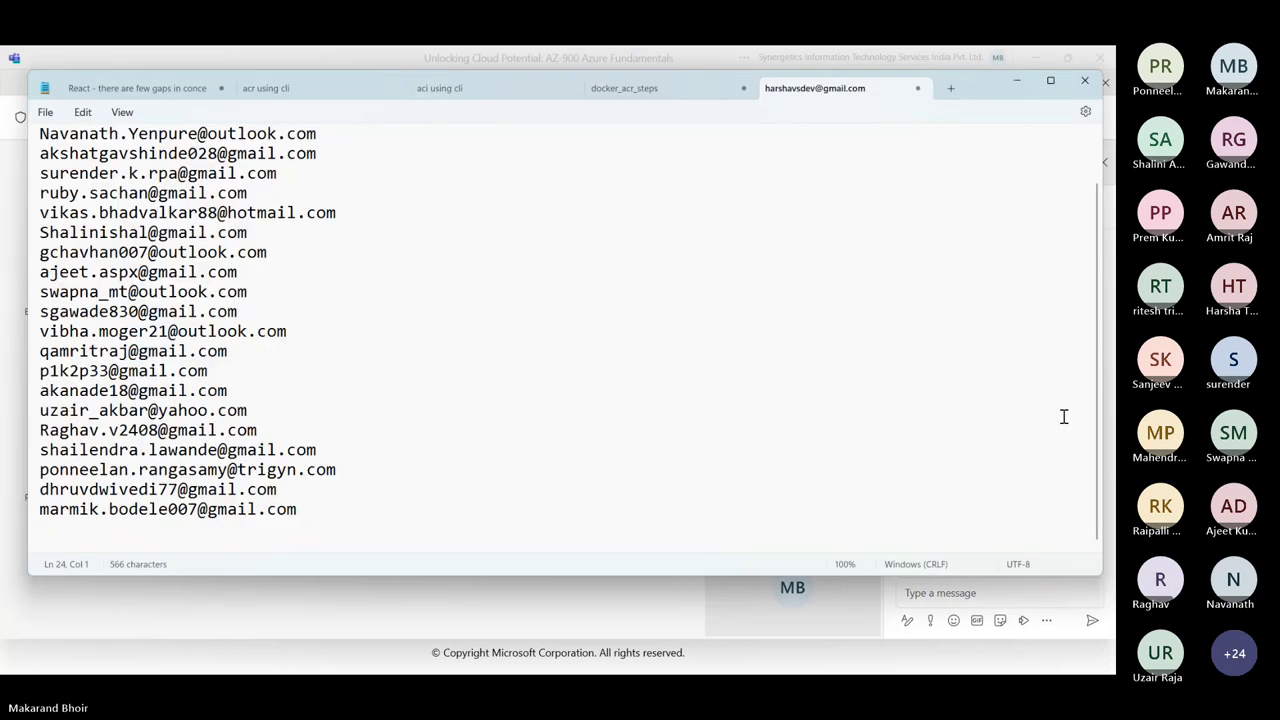
{"action": "key", "text": "ctrl+v"}
{"action": "key", "text": "Return"}
Step: Add two more attendee e-mail addresses from the chat, each on its own line
{"action": "key", "text": "alt+Tab"}
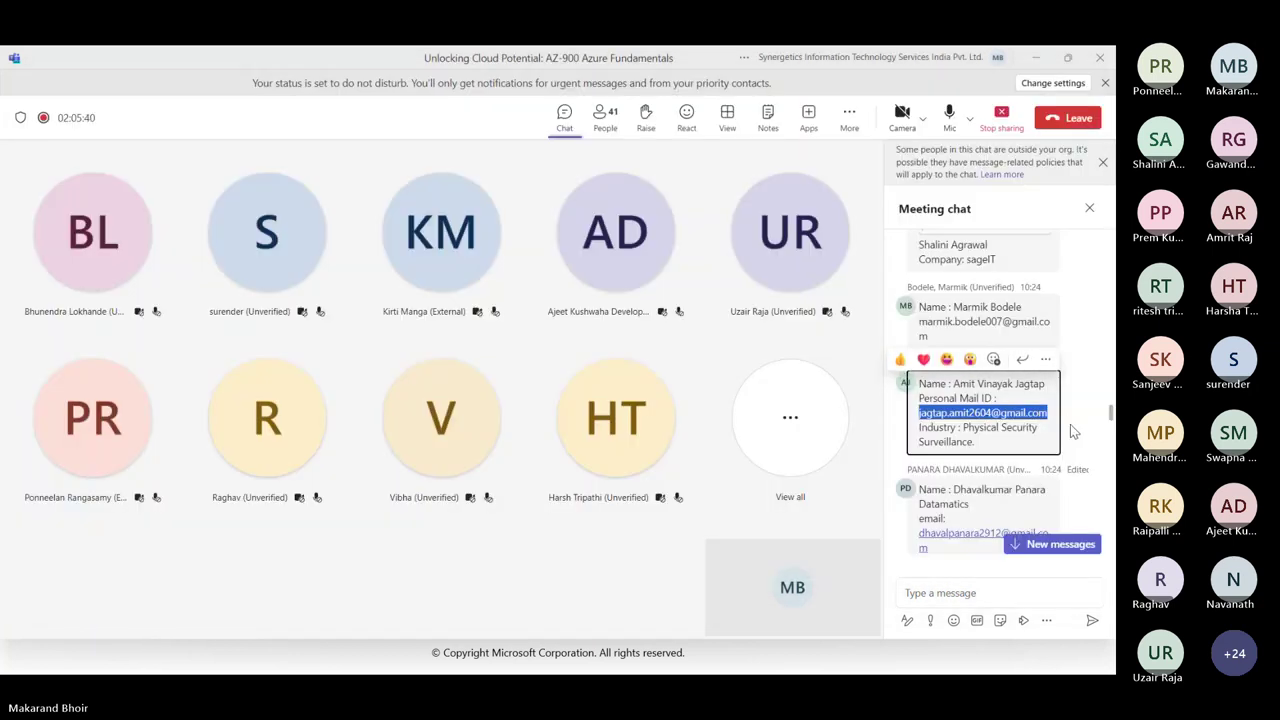
{"action": "scroll", "coordinate": [1070, 424], "scroll_direction": "down", "scroll_amount": 1}
{"action": "left_click_drag", "start_coordinate": [918, 484], "coordinate": [944, 505]}
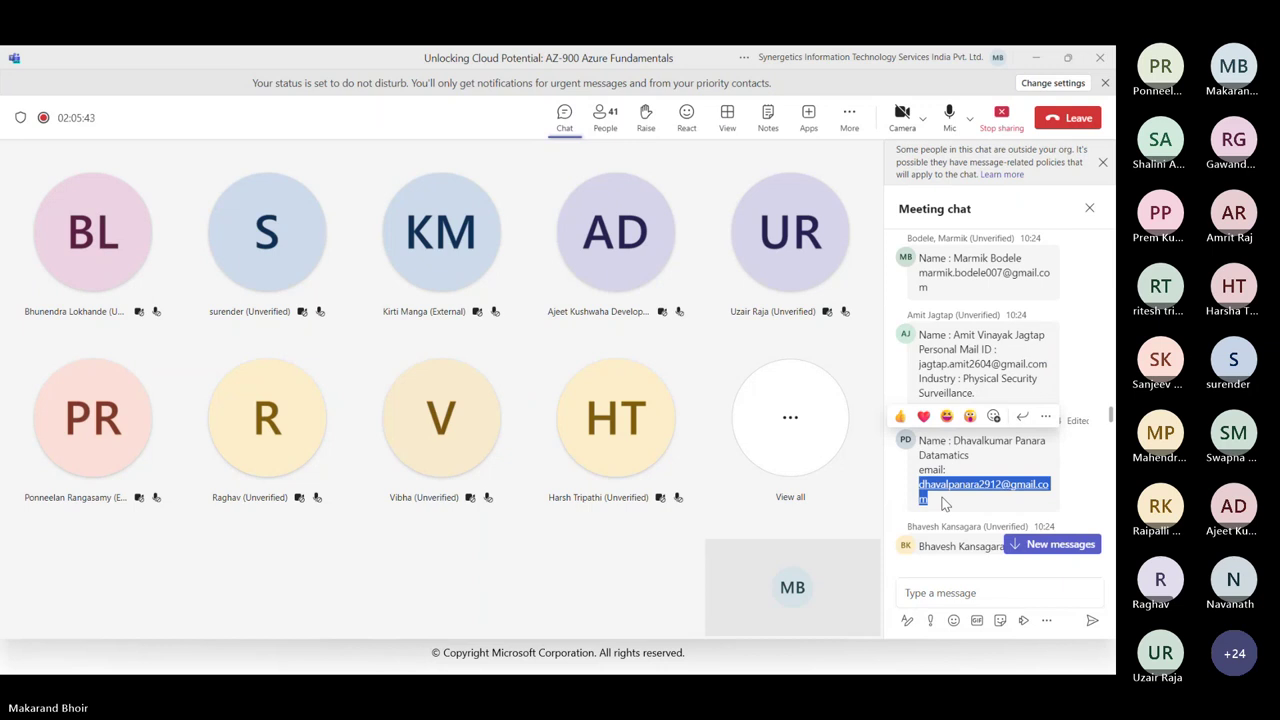
{"action": "key", "text": "ctrl+c"}
{"action": "key", "text": "alt+Tab"}
{"action": "key", "text": "ctrl+v"}
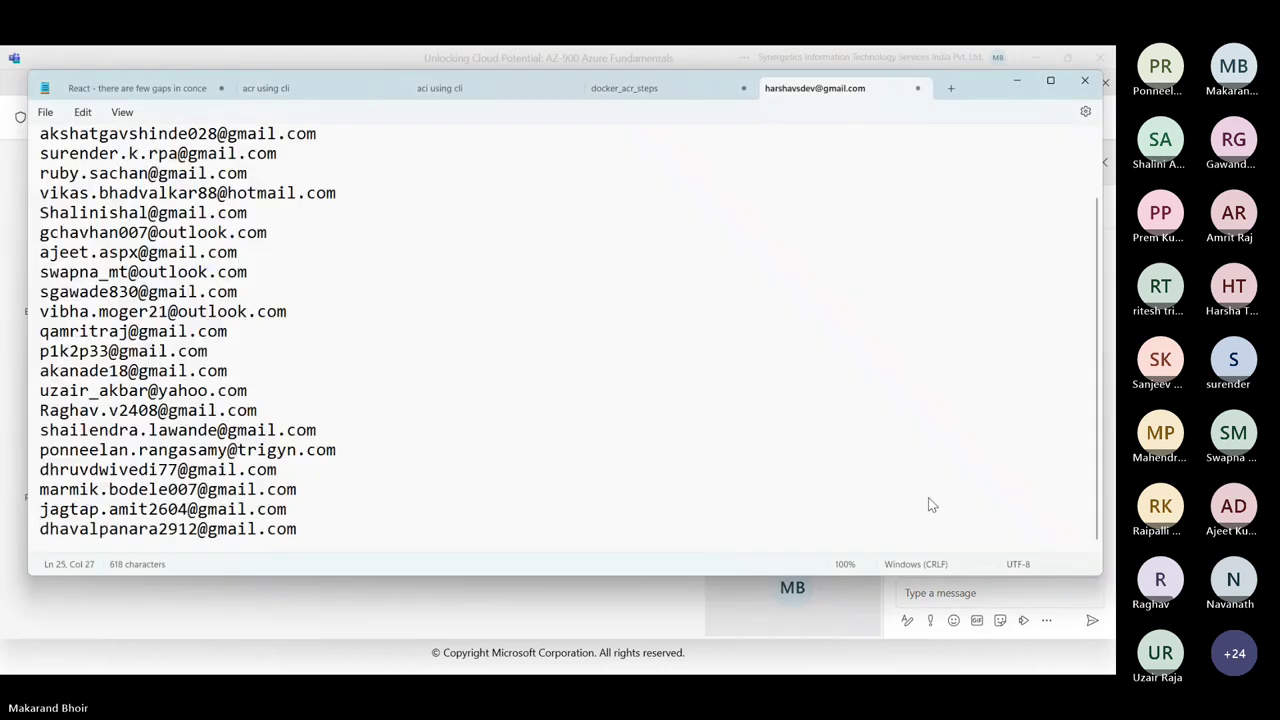
{"action": "key", "text": "Return"}
{"action": "key", "text": "alt+Tab"}
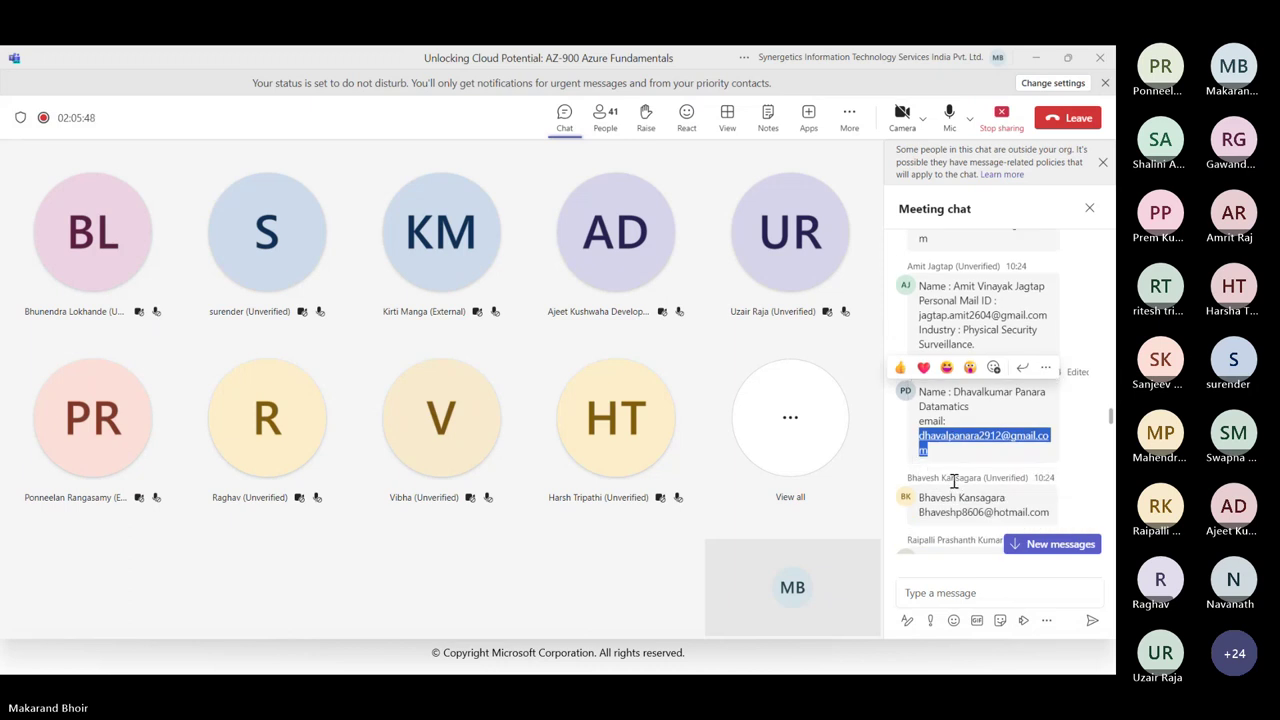
{"action": "scroll", "coordinate": [980, 440], "scroll_direction": "down", "scroll_amount": 3}
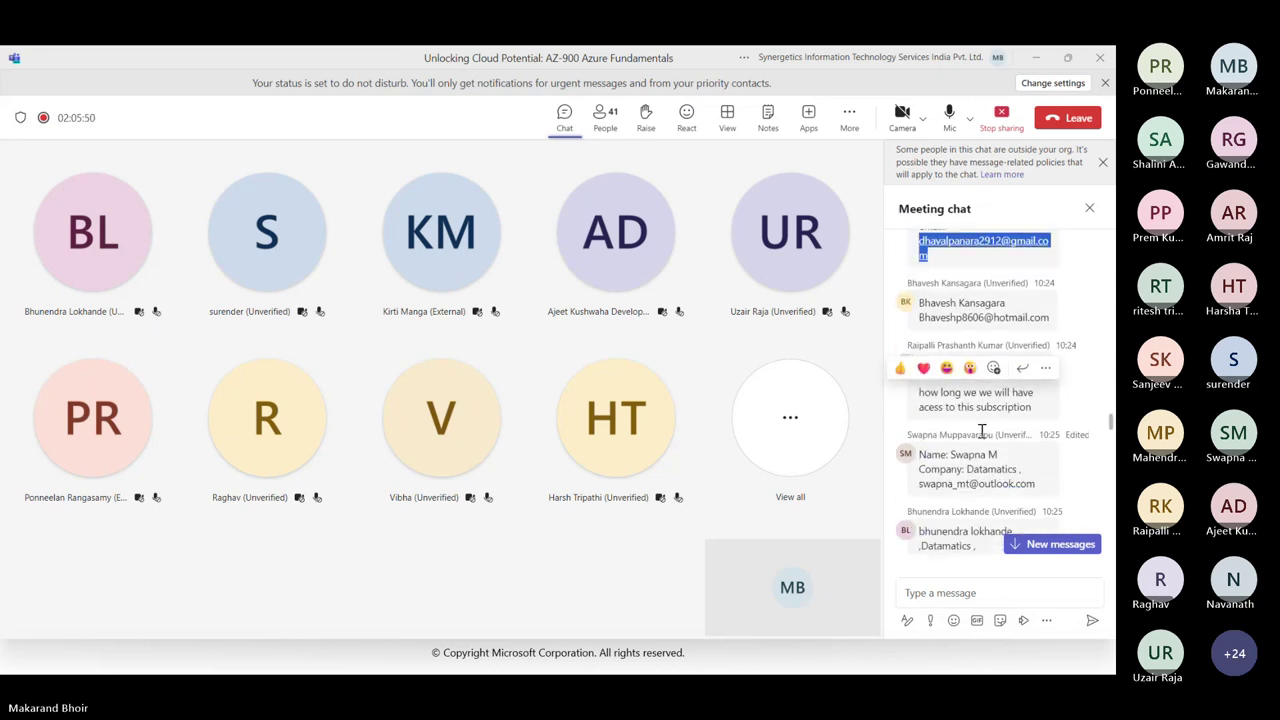
{"action": "left_click_drag", "start_coordinate": [919, 317], "coordinate": [1052, 318]}
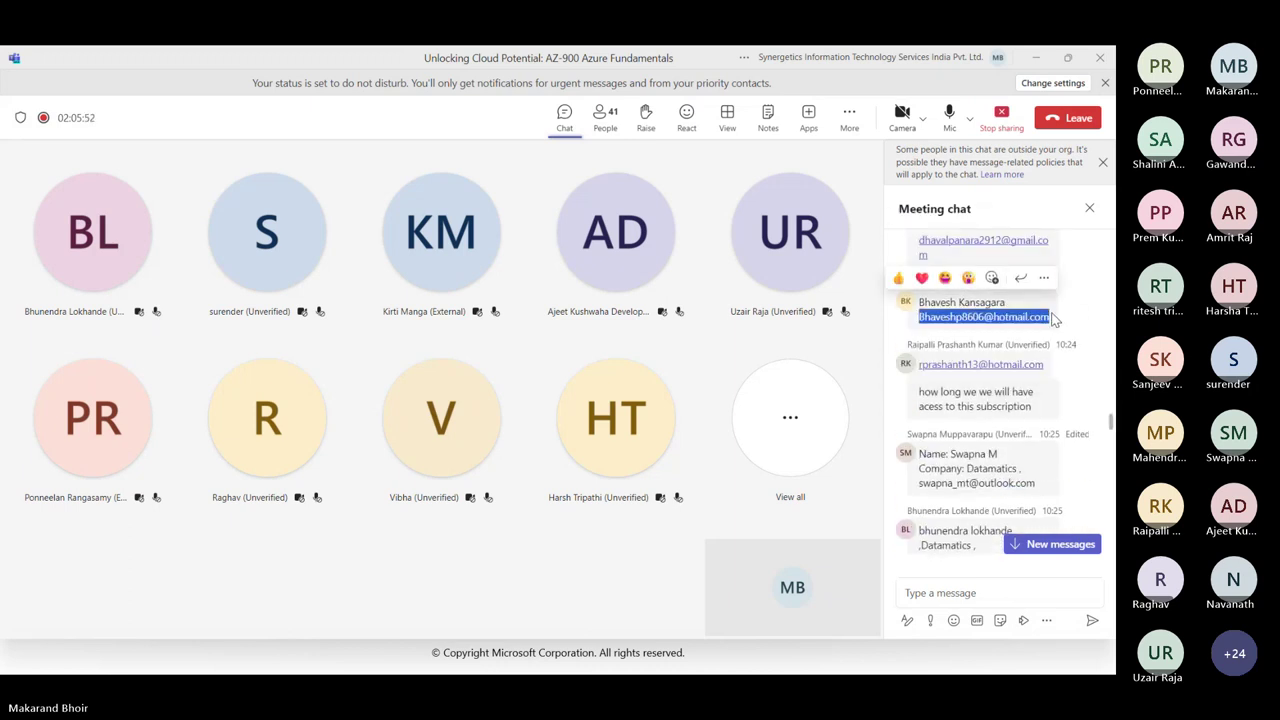
{"action": "key", "text": "ctrl+c"}
{"action": "key", "text": "alt+Tab"}
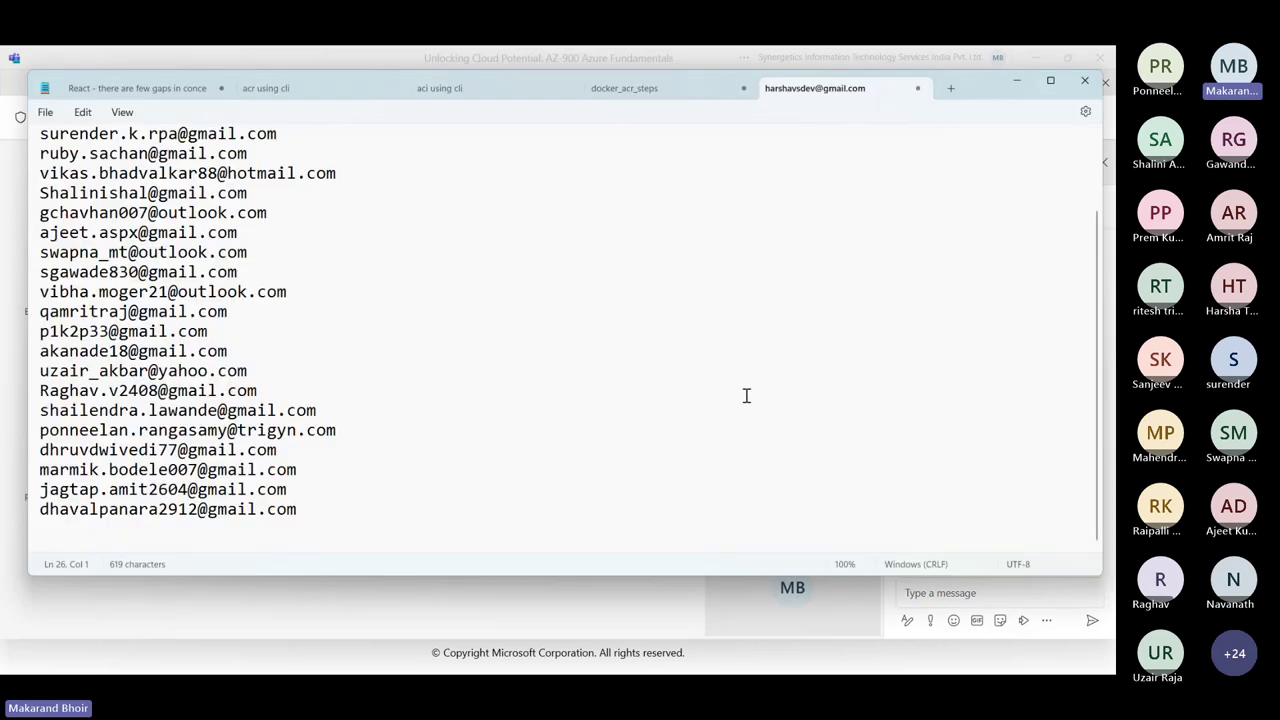
{"action": "key", "text": "ctrl+v"}
{"action": "key", "text": "Return"}
Step: Append the following few attendee addresses from further down the chat to the Notepad list
{"action": "key", "text": "alt+Tab"}
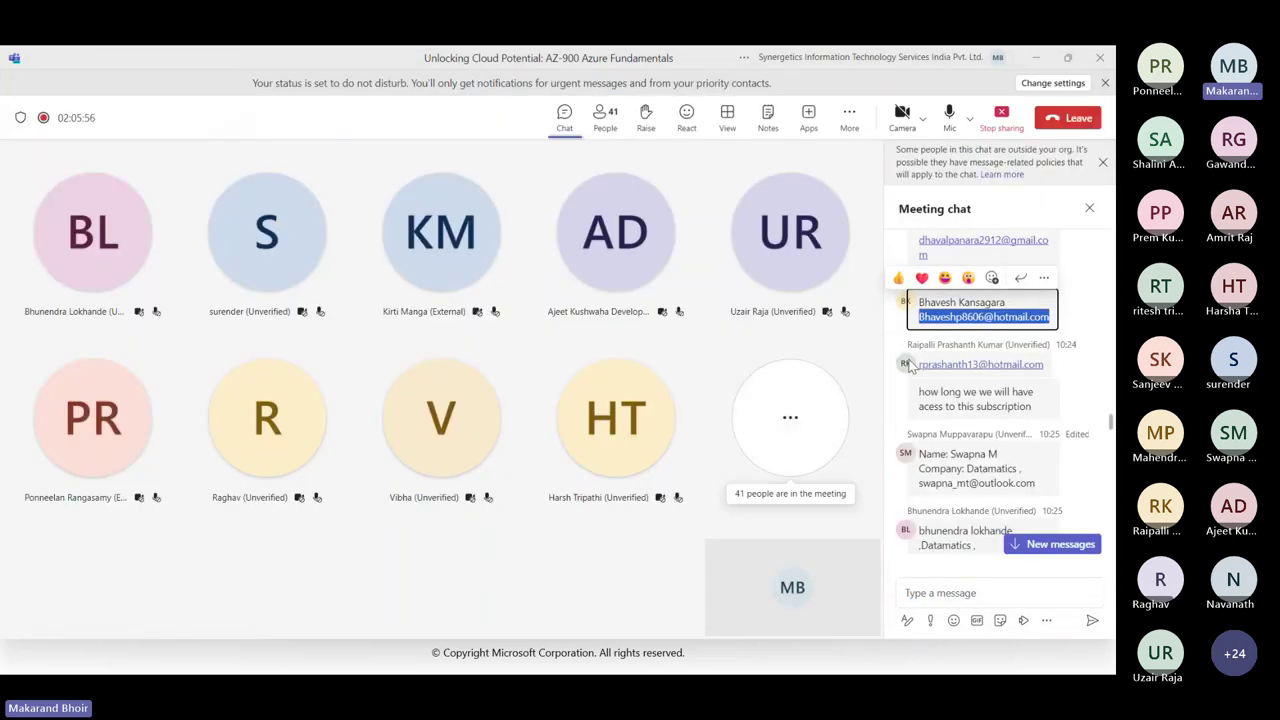
{"action": "left_click", "coordinate": [921, 371]}
{"action": "left_click_drag", "start_coordinate": [918, 368], "coordinate": [1070, 371]}
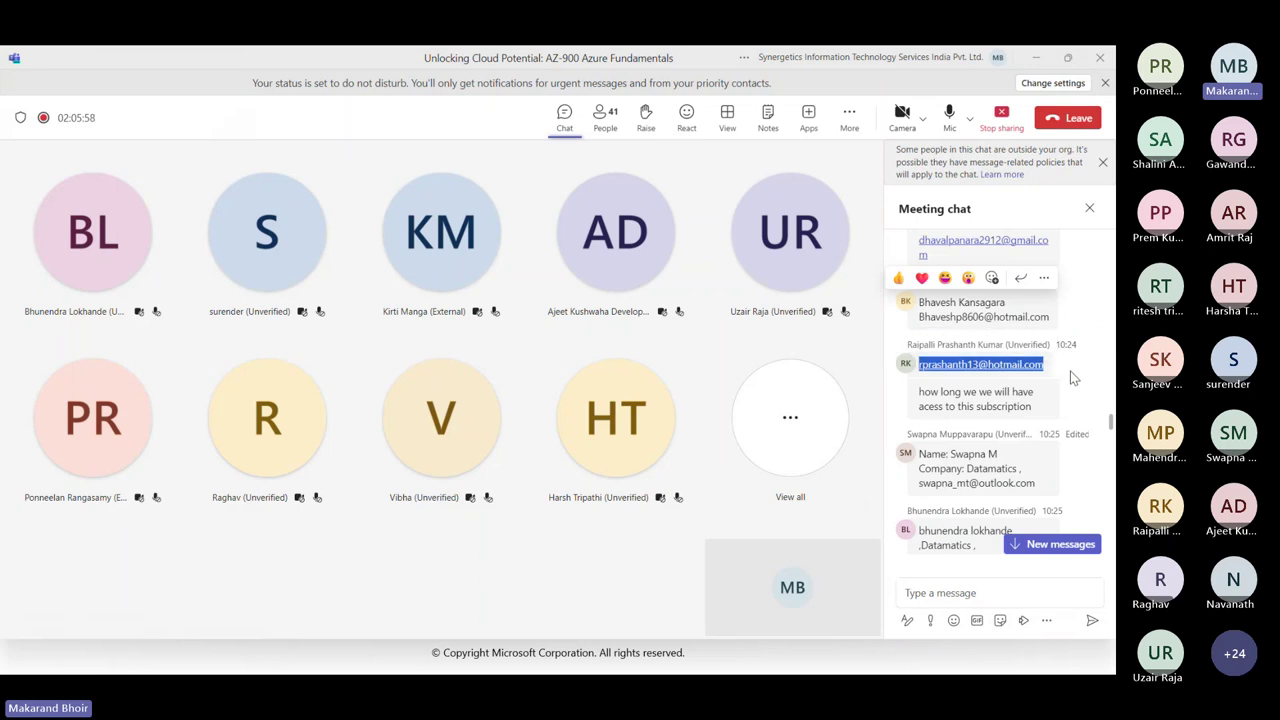
{"action": "key", "text": "ctrl+c"}
{"action": "key", "text": "alt+Tab"}
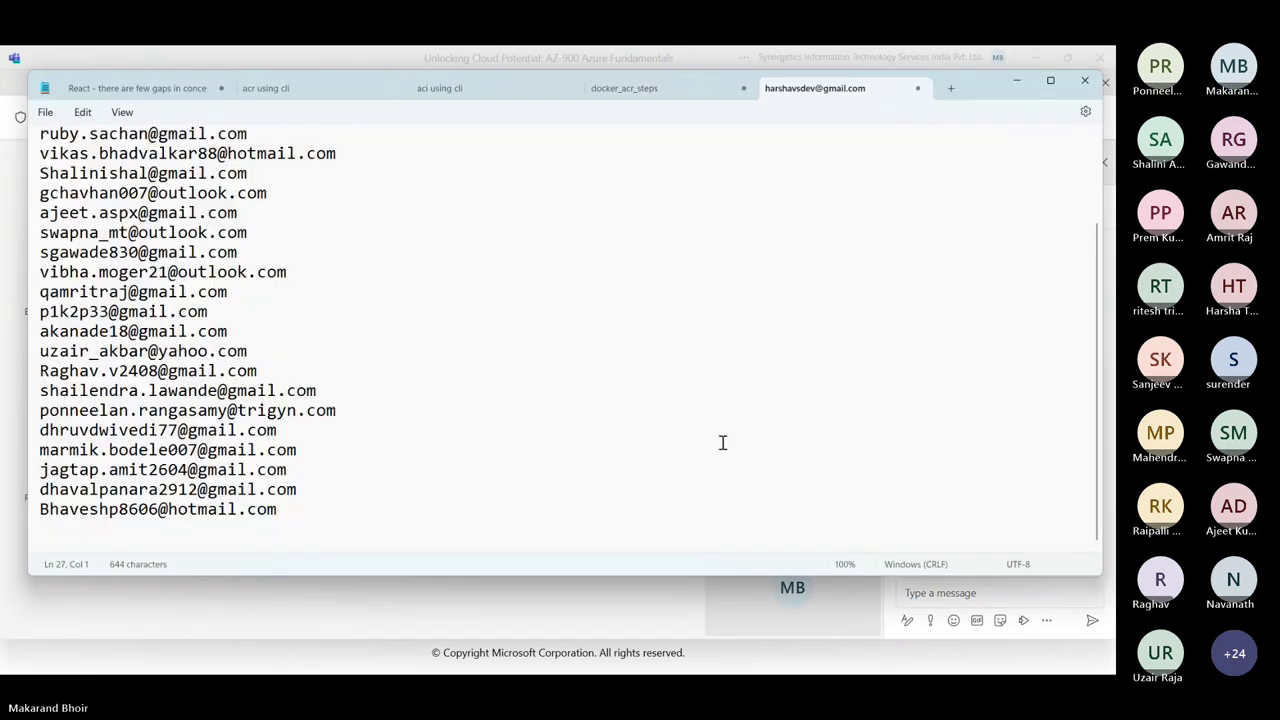
{"action": "key", "text": "ctrl+v"}
{"action": "key", "text": "Return"}
{"action": "key", "text": "alt+Tab"}
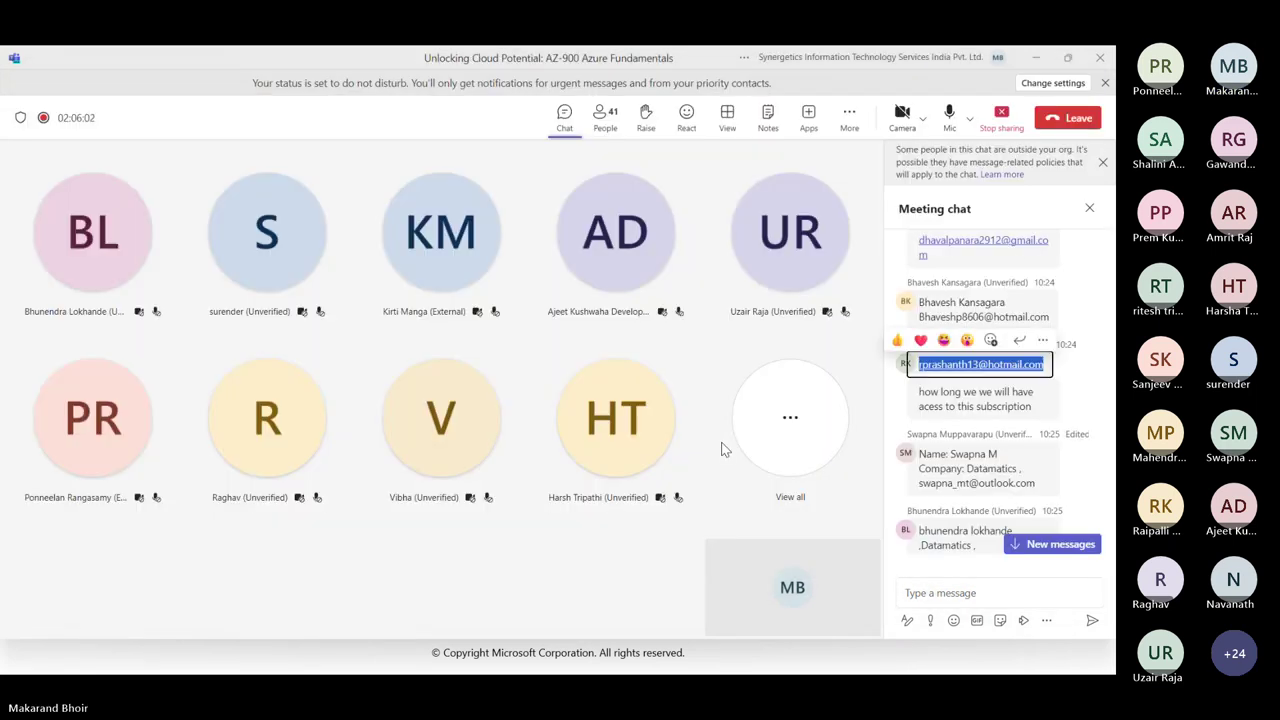
{"action": "scroll", "coordinate": [915, 455], "scroll_direction": "down", "scroll_amount": 2}
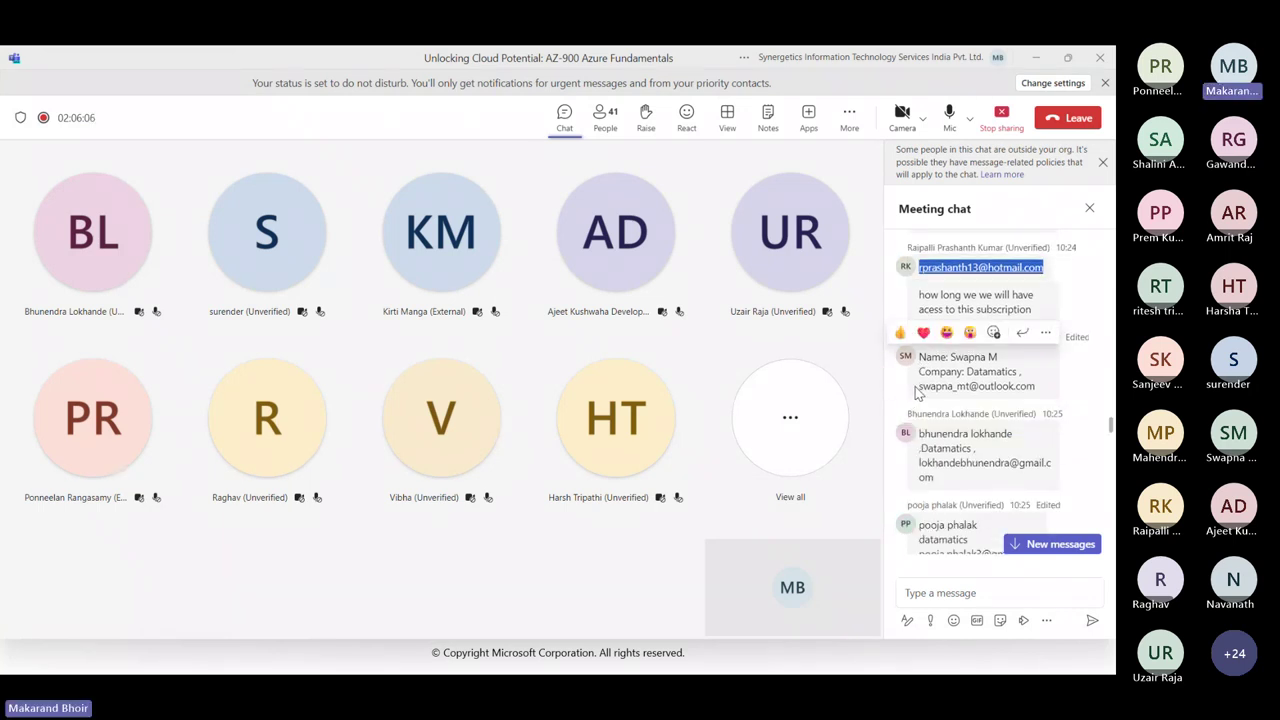
{"action": "left_click_drag", "start_coordinate": [918, 388], "coordinate": [1050, 398]}
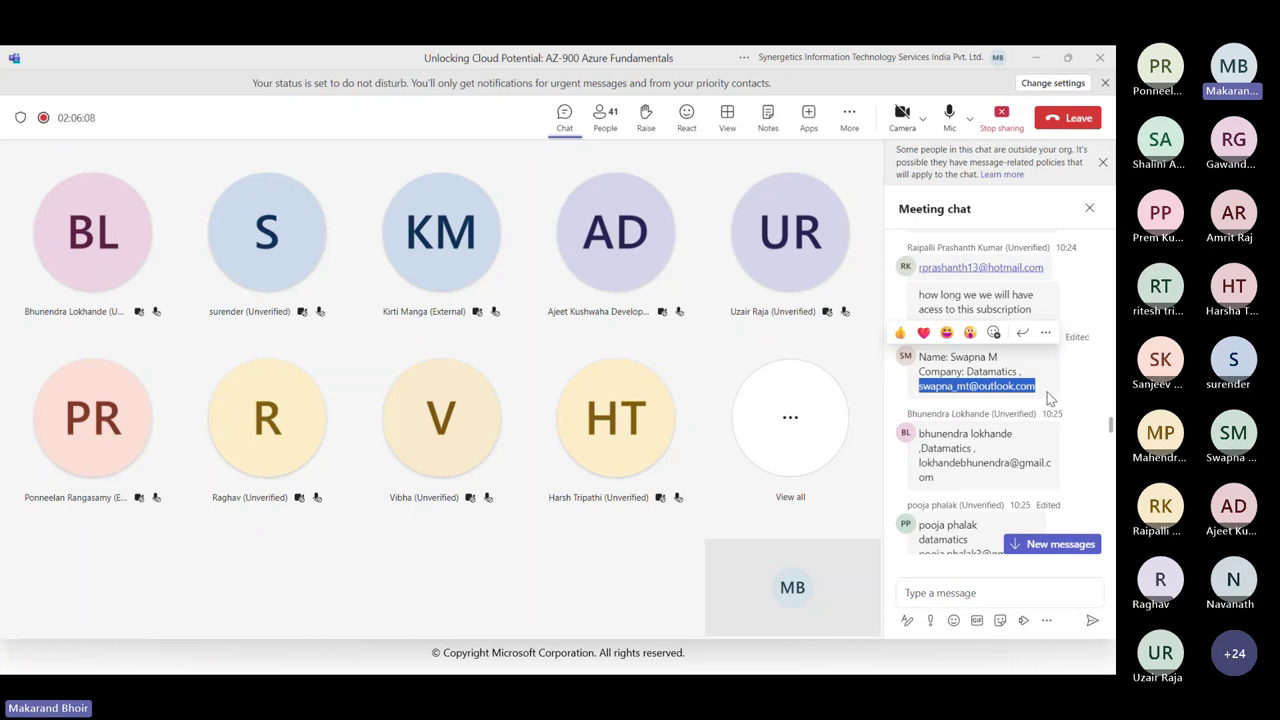
{"action": "key", "text": "alt+Tab"}
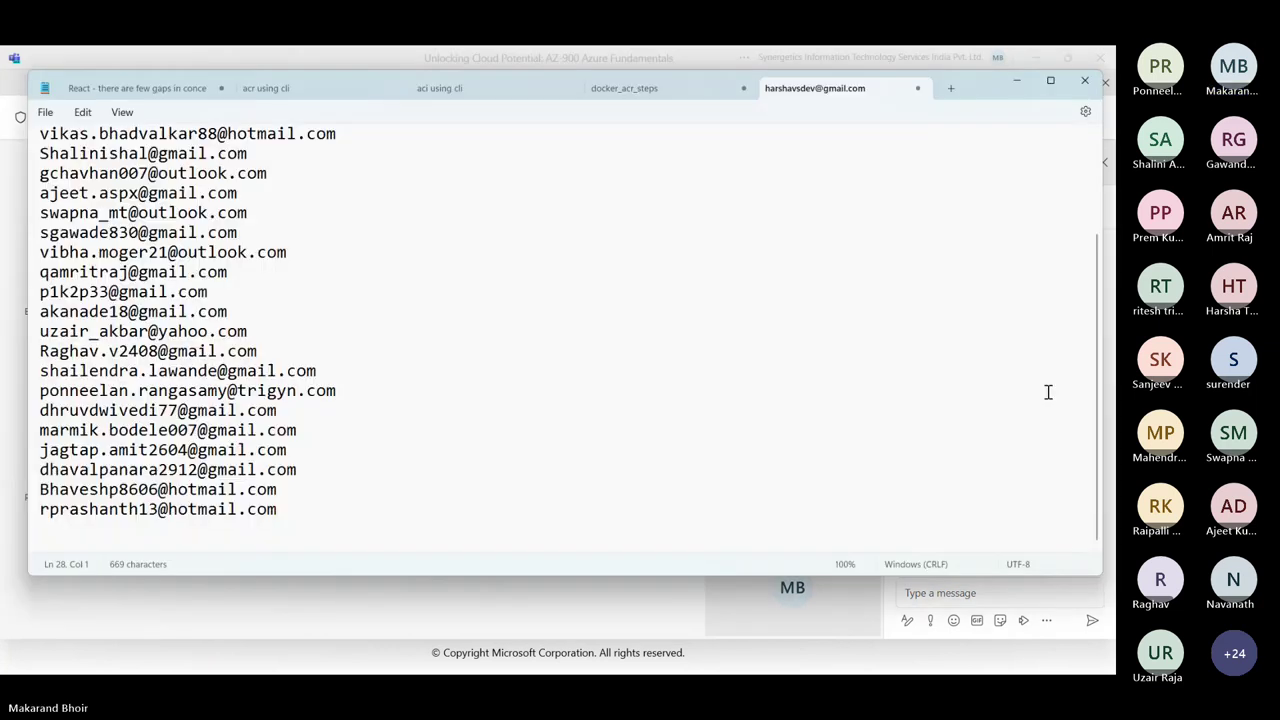
{"action": "key", "text": "alt+Tab"}
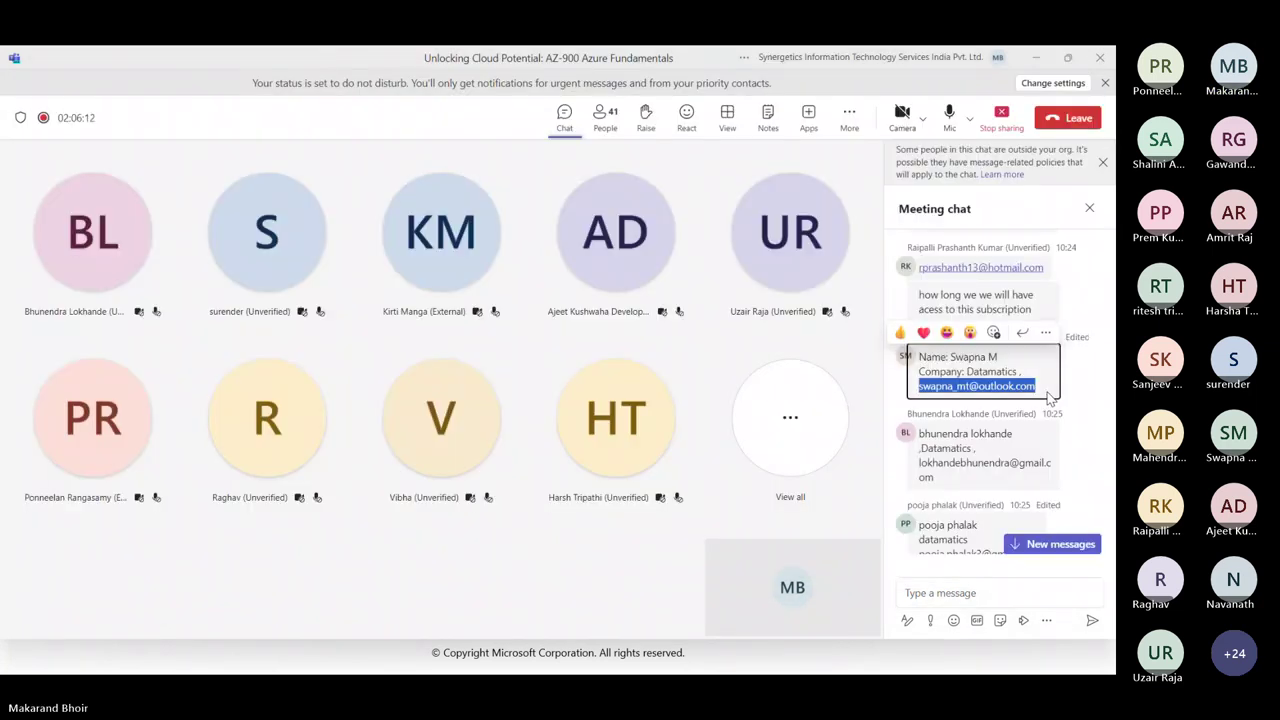
{"action": "scroll", "coordinate": [1047, 392], "scroll_direction": "down", "scroll_amount": 1}
{"action": "left_click_drag", "start_coordinate": [914, 374], "coordinate": [962, 381]}
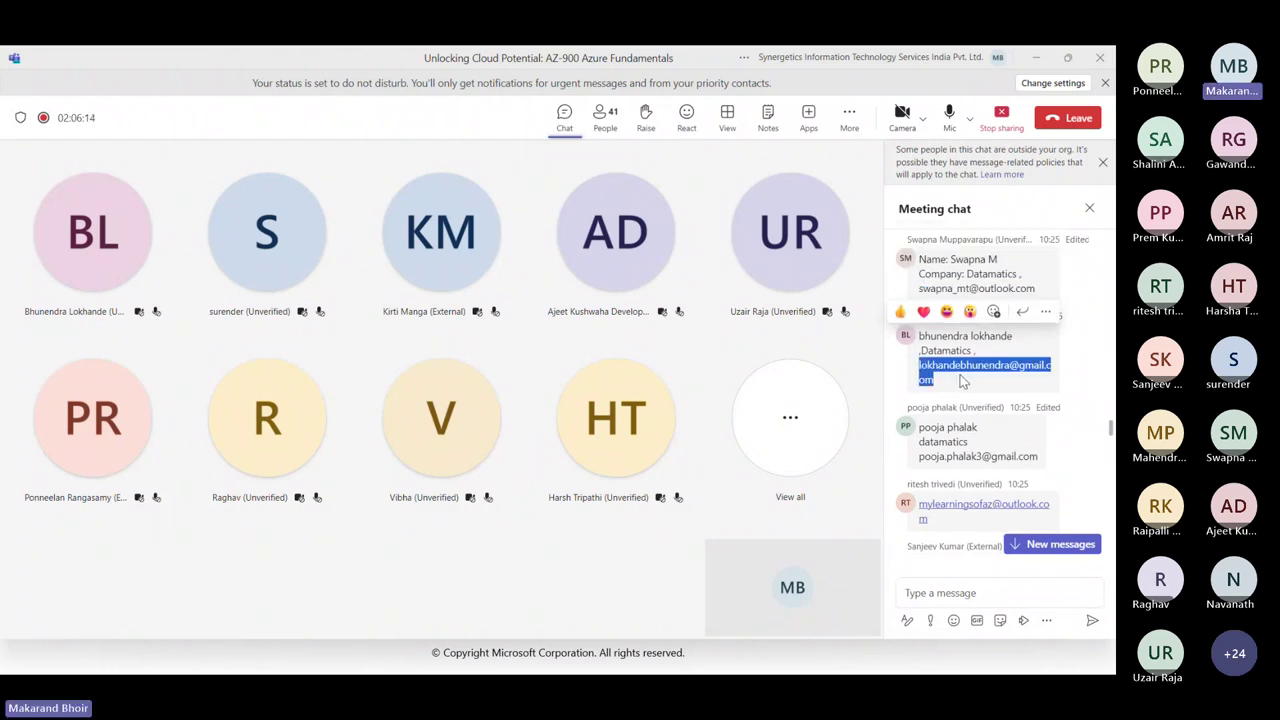
{"action": "key", "text": "ctrl+c"}
{"action": "key", "text": "alt+Tab"}
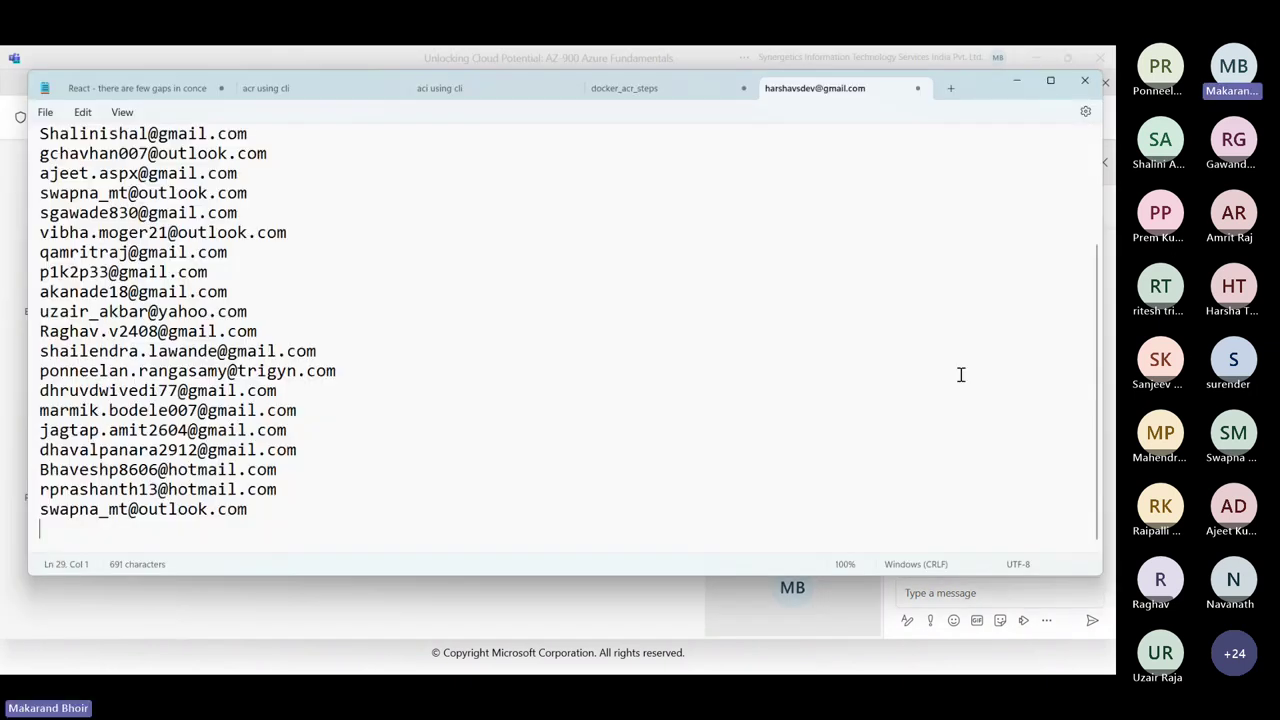
{"action": "key", "text": "ctrl+v"}
{"action": "key", "text": "alt+Tab"}
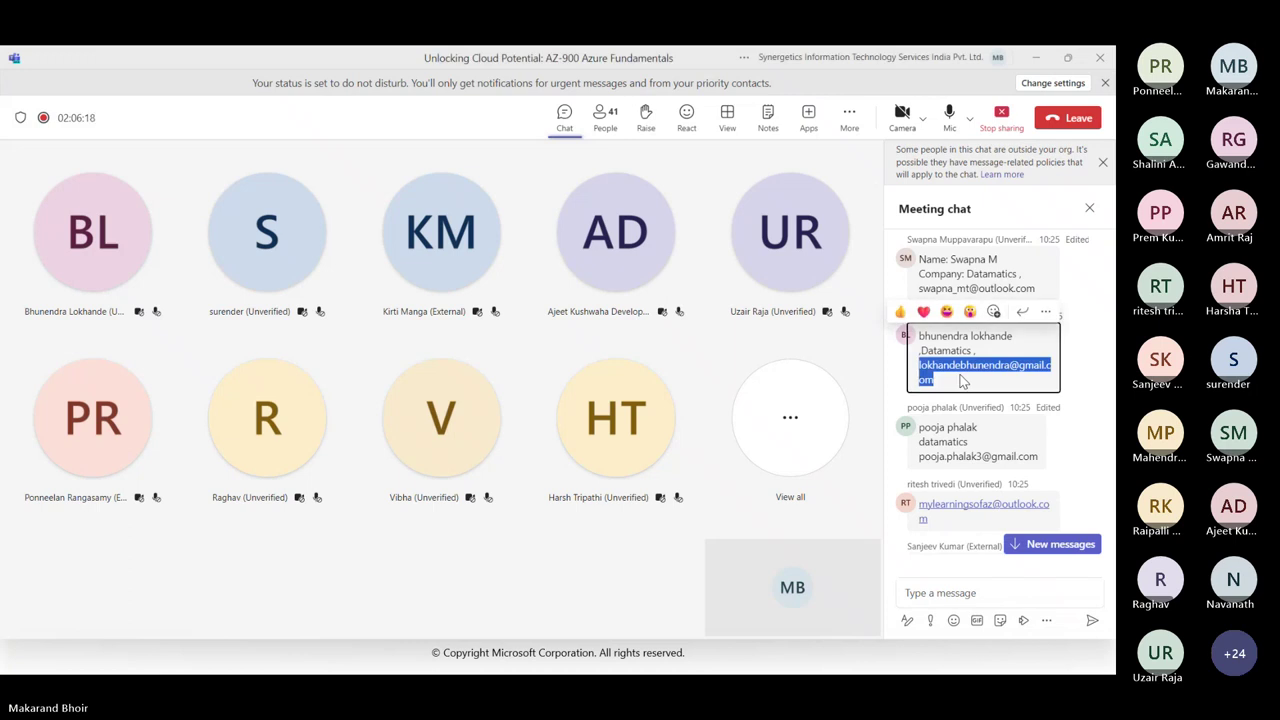
Step: Copy three more participant e-mail addresses from the chat into the list
{"action": "left_click_drag", "start_coordinate": [915, 511], "coordinate": [927, 522]}
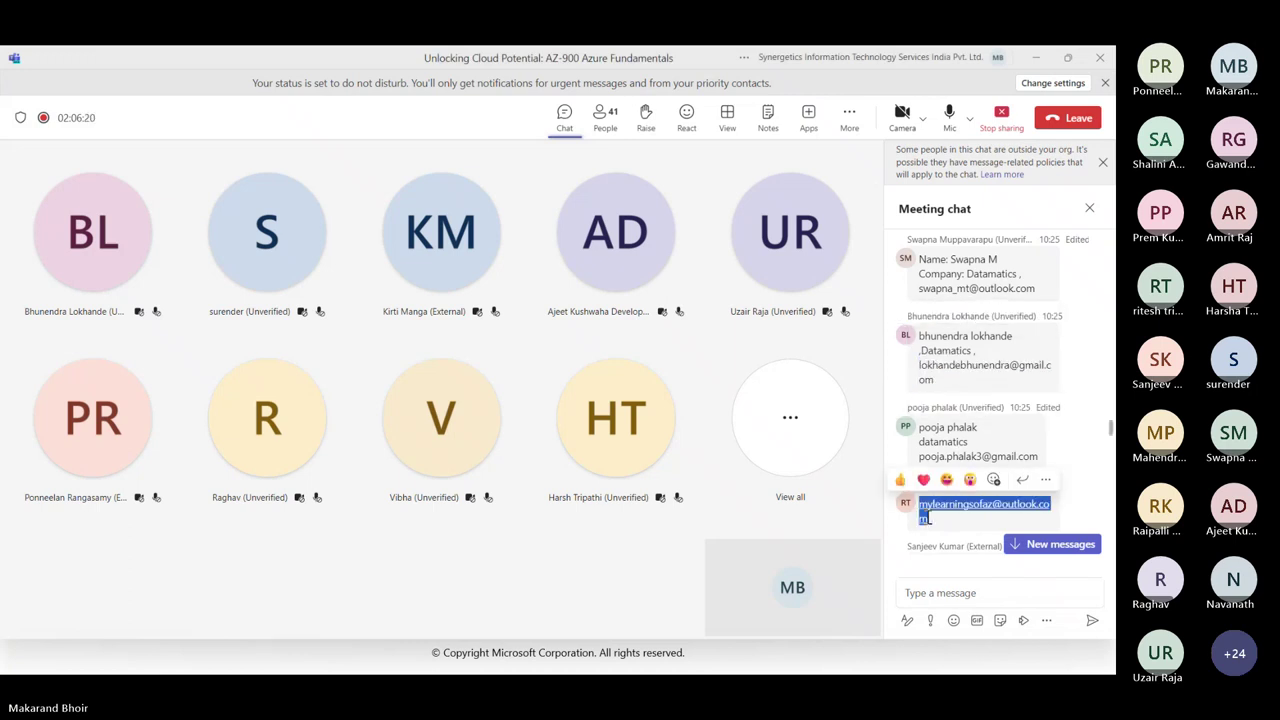
{"action": "key", "text": "ctrl+c"}
{"action": "key", "text": "alt+Tab"}
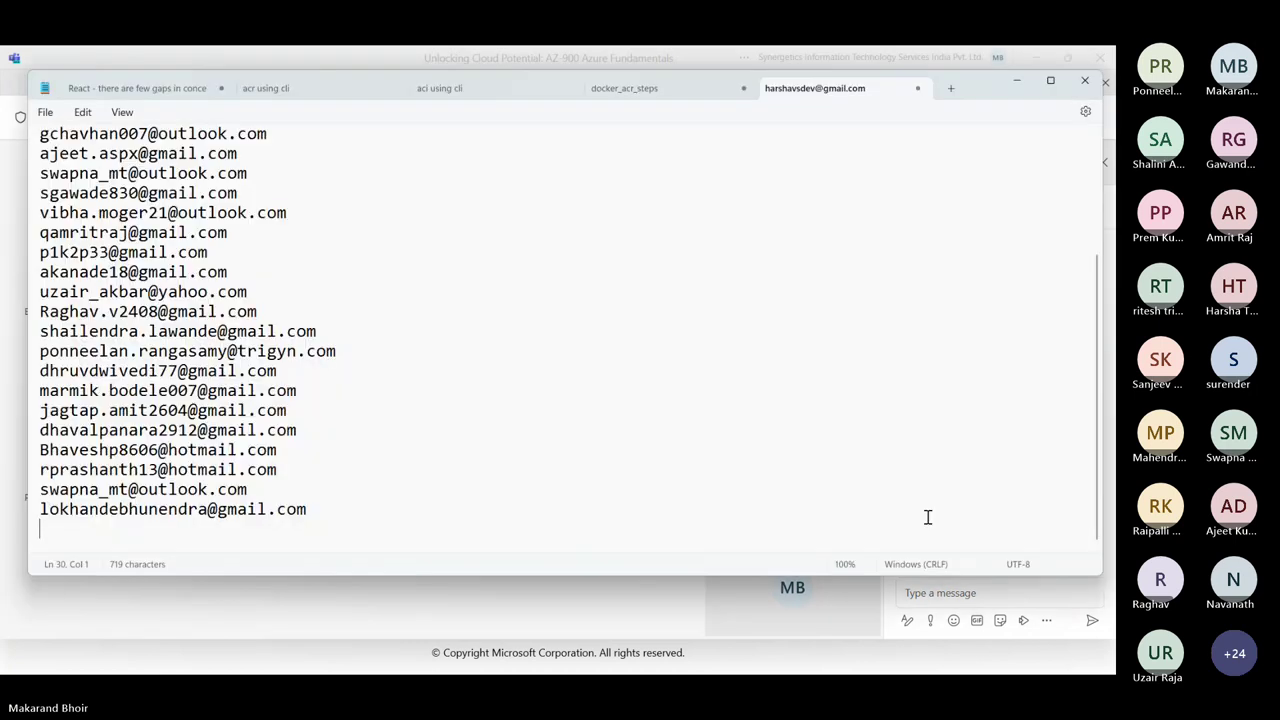
{"action": "key", "text": "ctrl+v"}
{"action": "key", "text": "Return"}
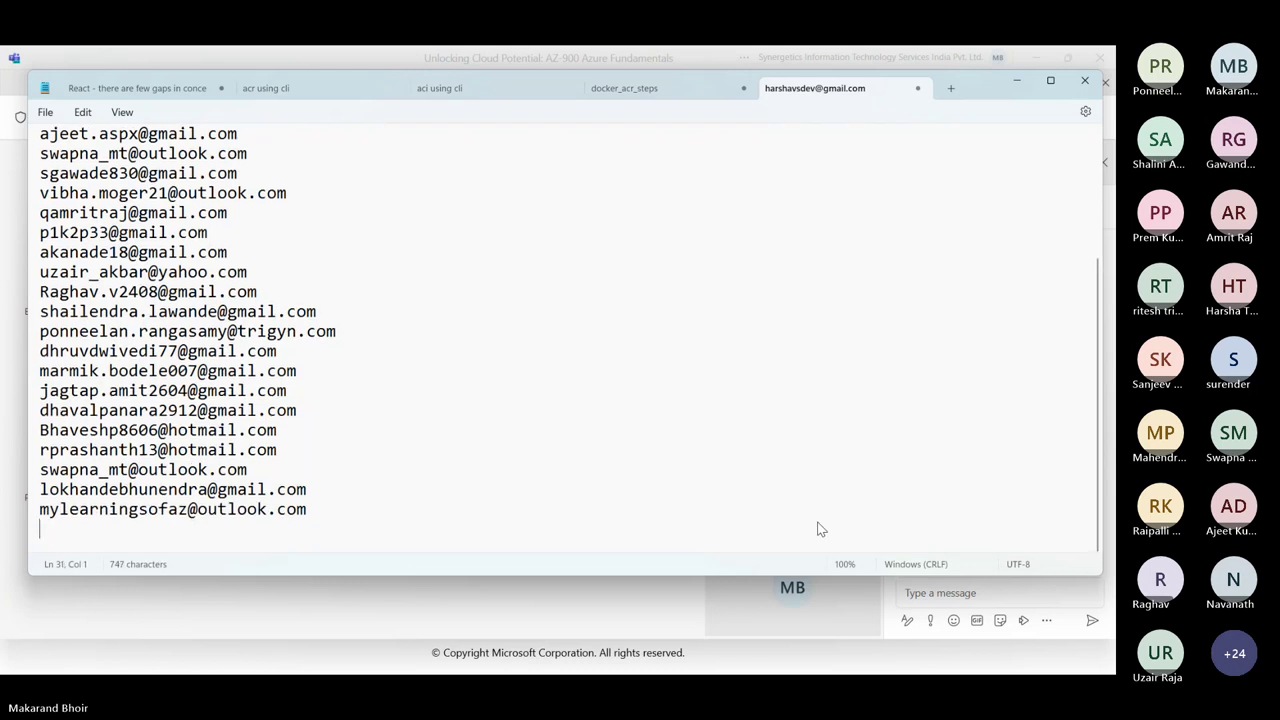
{"action": "key", "text": "alt+Tab"}
{"action": "scroll", "coordinate": [910, 460], "scroll_direction": "down", "scroll_amount": 1}
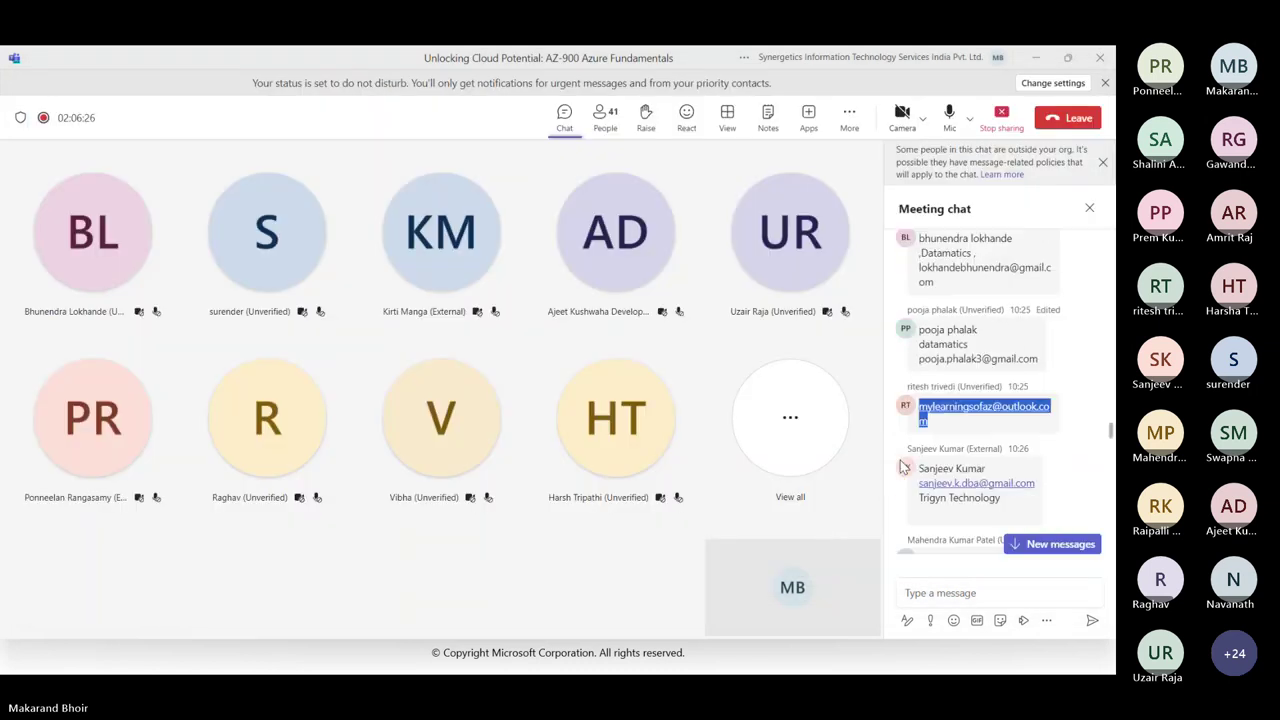
{"action": "scroll", "coordinate": [910, 460], "scroll_direction": "down", "scroll_amount": 1}
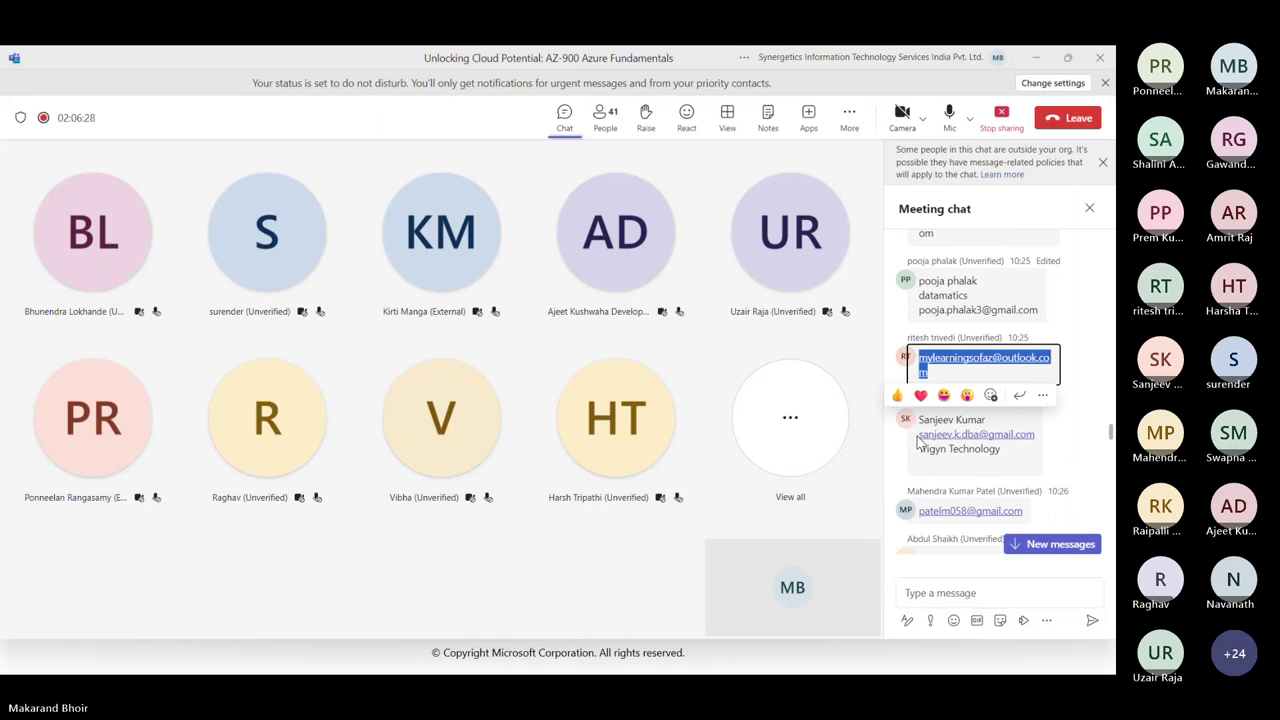
{"action": "left_click_drag", "start_coordinate": [918, 434], "coordinate": [1049, 440]}
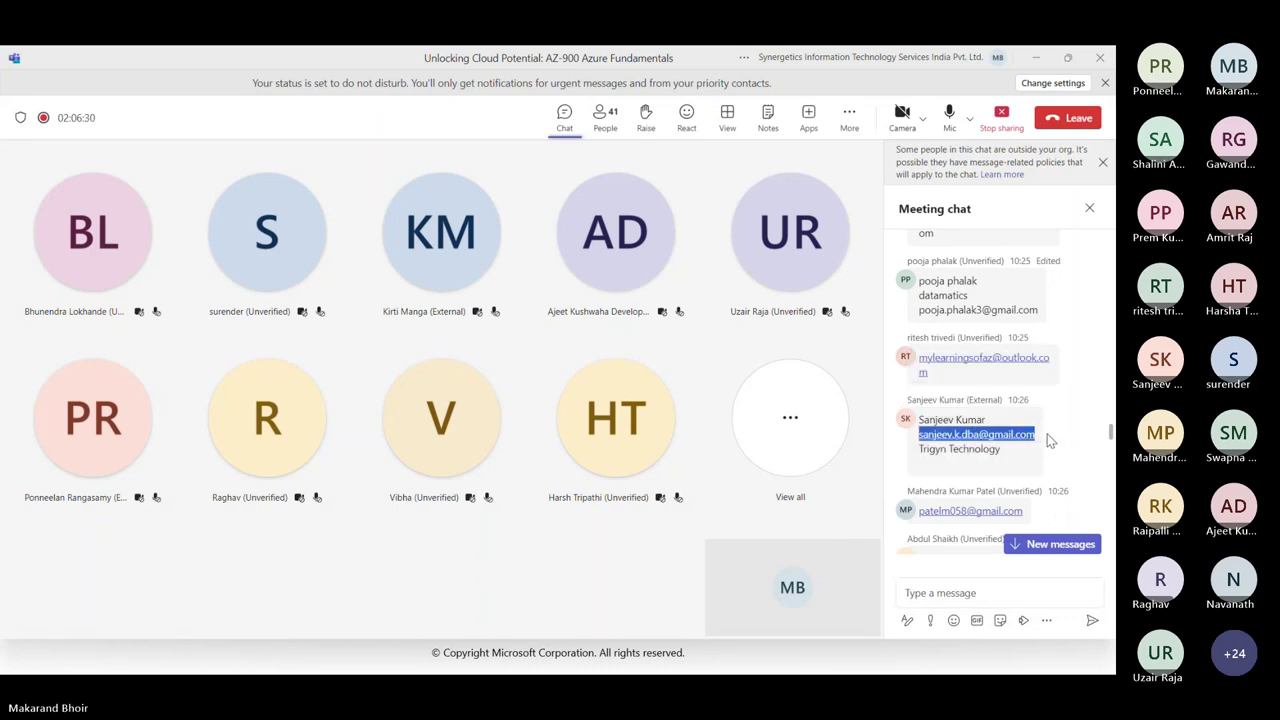
{"action": "key", "text": "ctrl+c"}
{"action": "key", "text": "alt+Tab"}
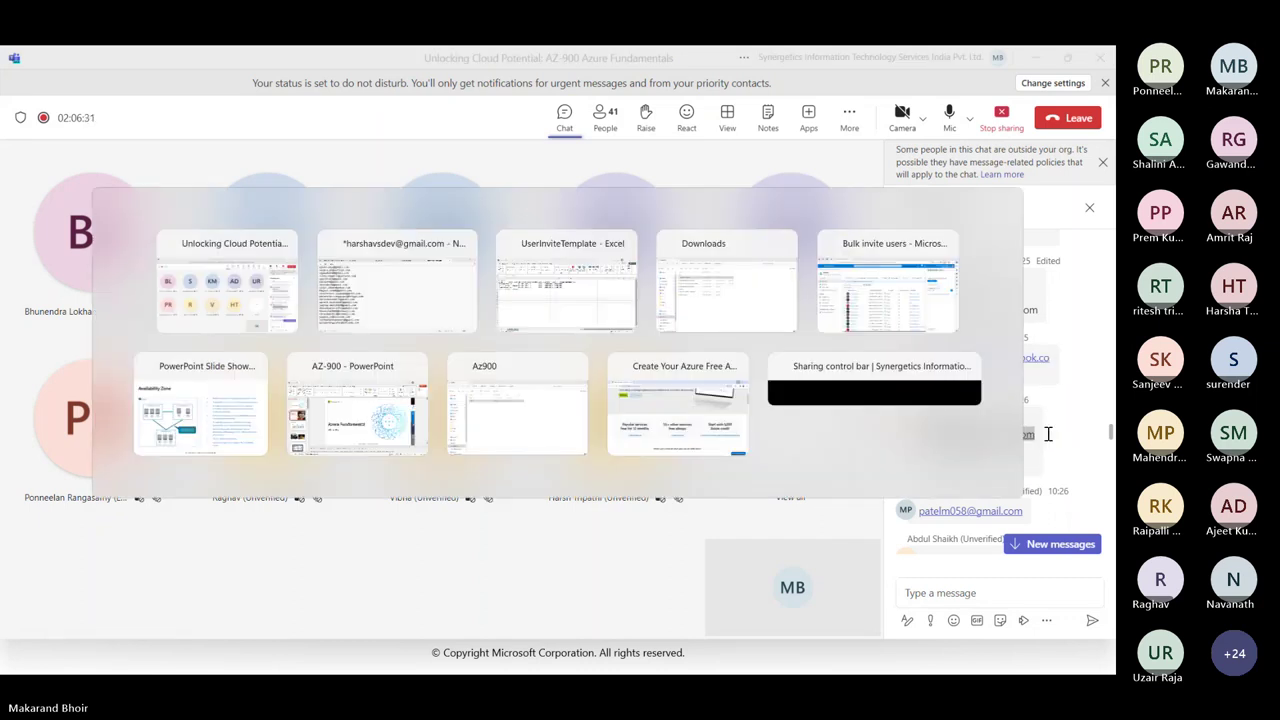
{"action": "key", "text": "ctrl+v"}
{"action": "key", "text": "Return"}
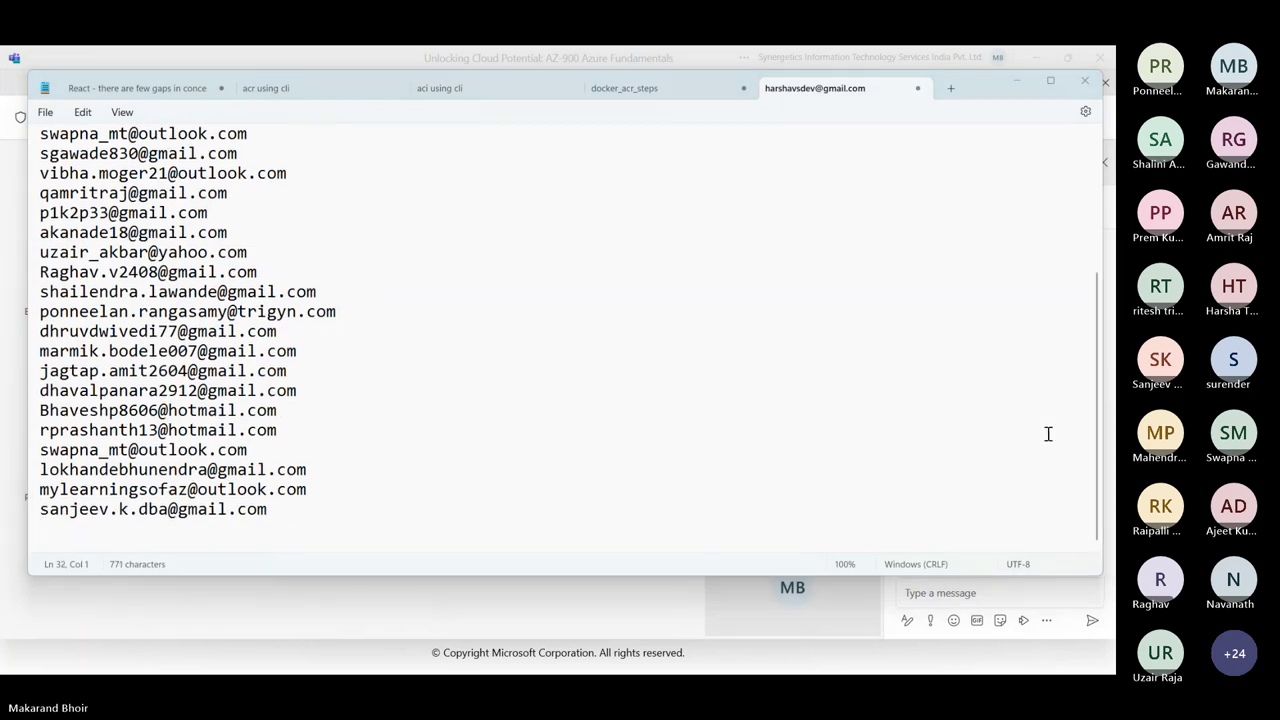
{"action": "key", "text": "alt+Tab"}
{"action": "scroll", "coordinate": [1051, 440], "scroll_direction": "down", "scroll_amount": 1}
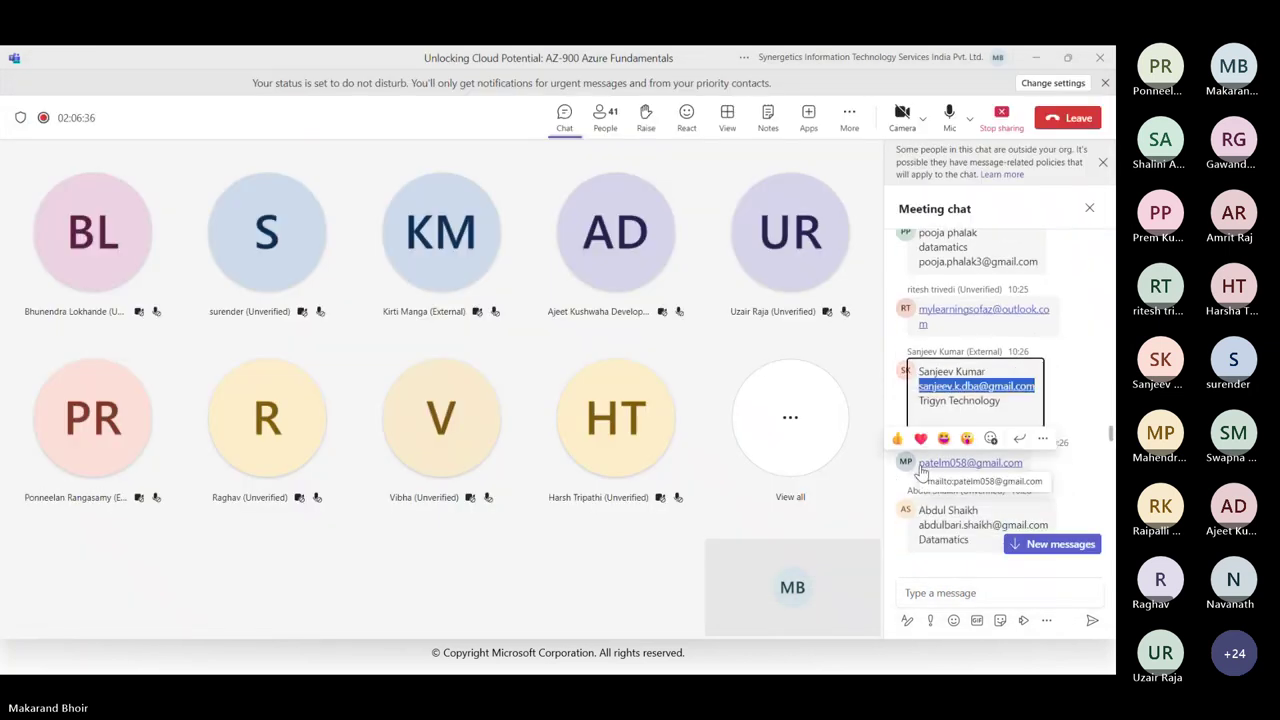
{"action": "left_click_drag", "start_coordinate": [918, 462], "coordinate": [1031, 470]}
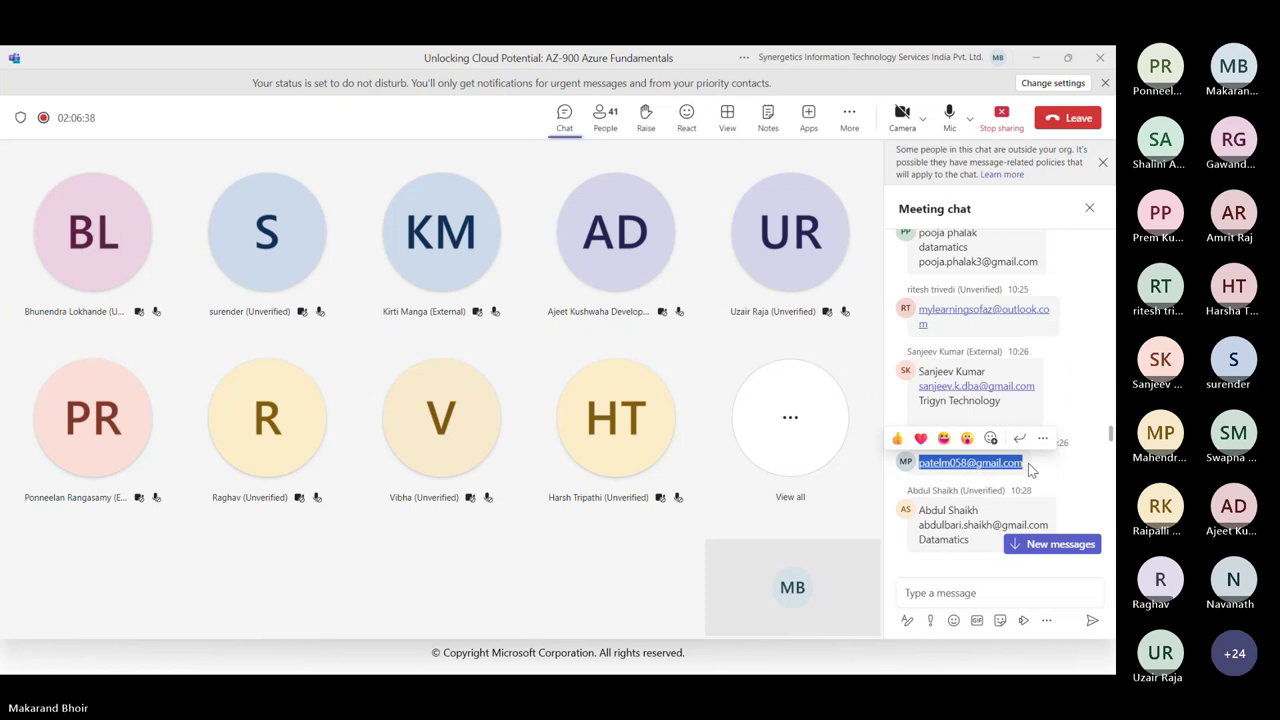
{"action": "key", "text": "ctrl+c"}
{"action": "key", "text": "alt+Tab"}
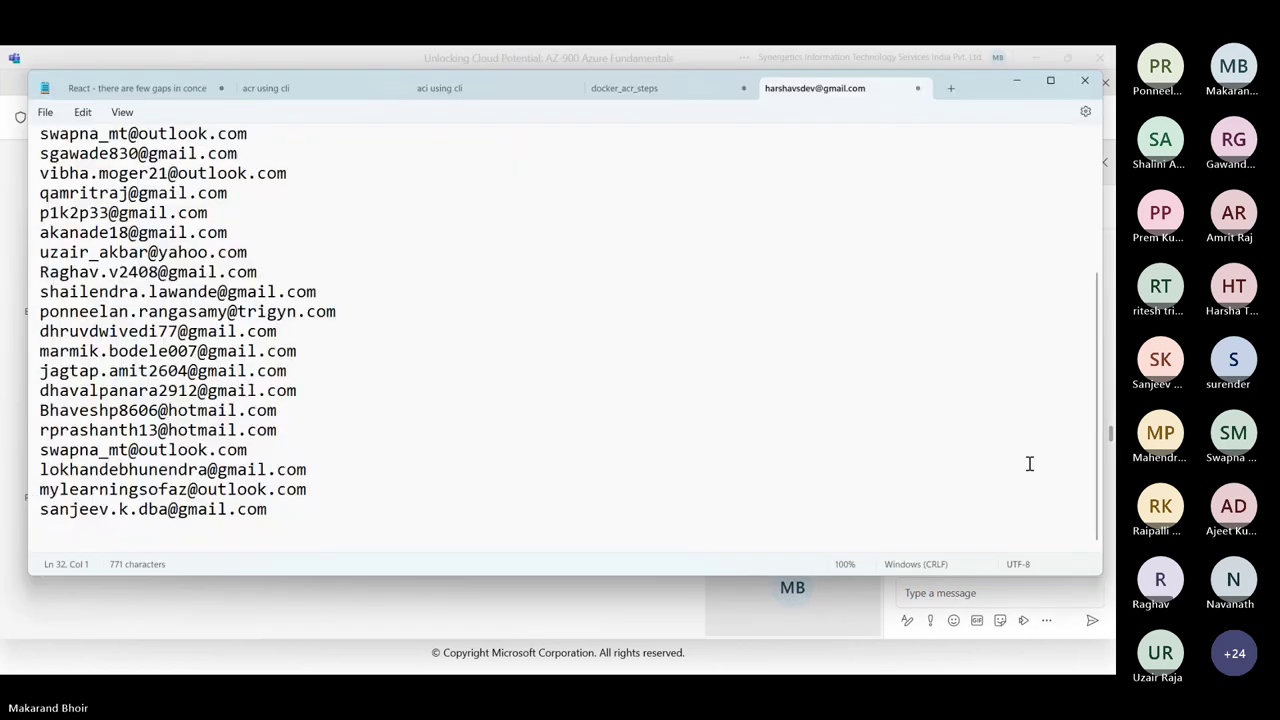
{"action": "key", "text": "ctrl+v"}
{"action": "key", "text": "Return"}
Step: Add the last two addresses to Notepad and select the collected e-mail list
{"action": "key", "text": "alt+Tab"}
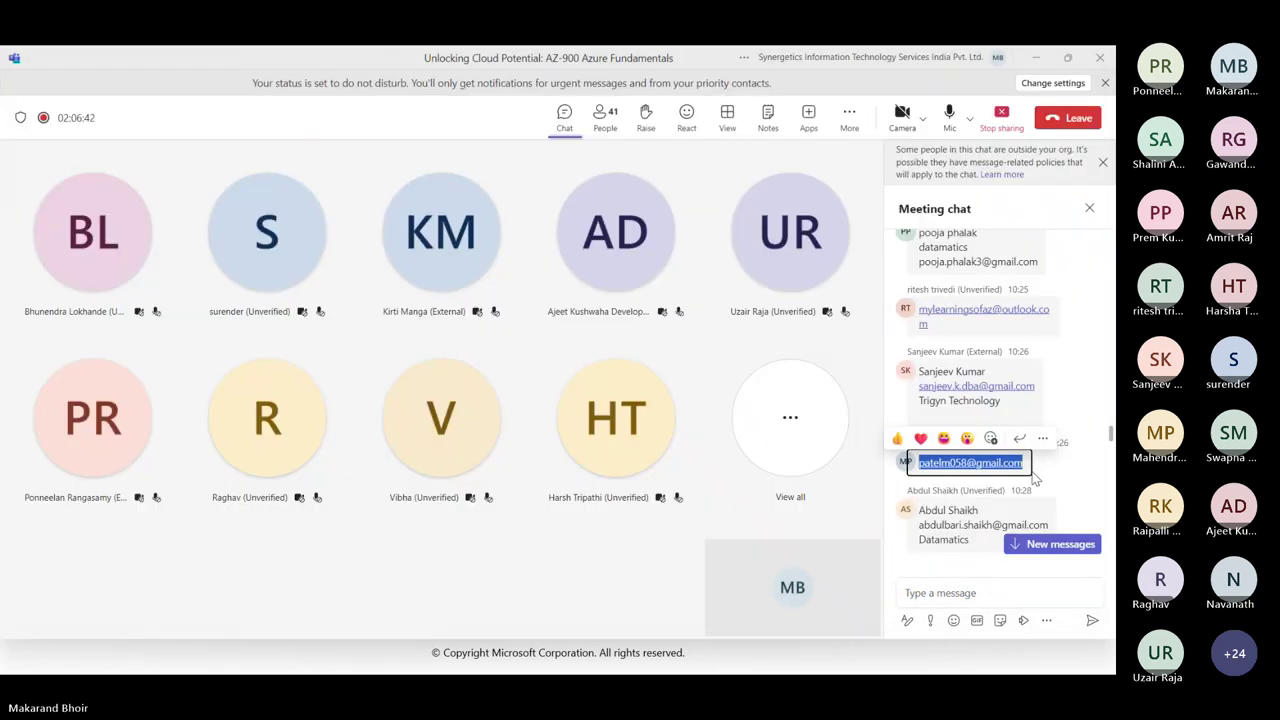
{"action": "scroll", "coordinate": [1035, 479], "scroll_direction": "down", "scroll_amount": 2}
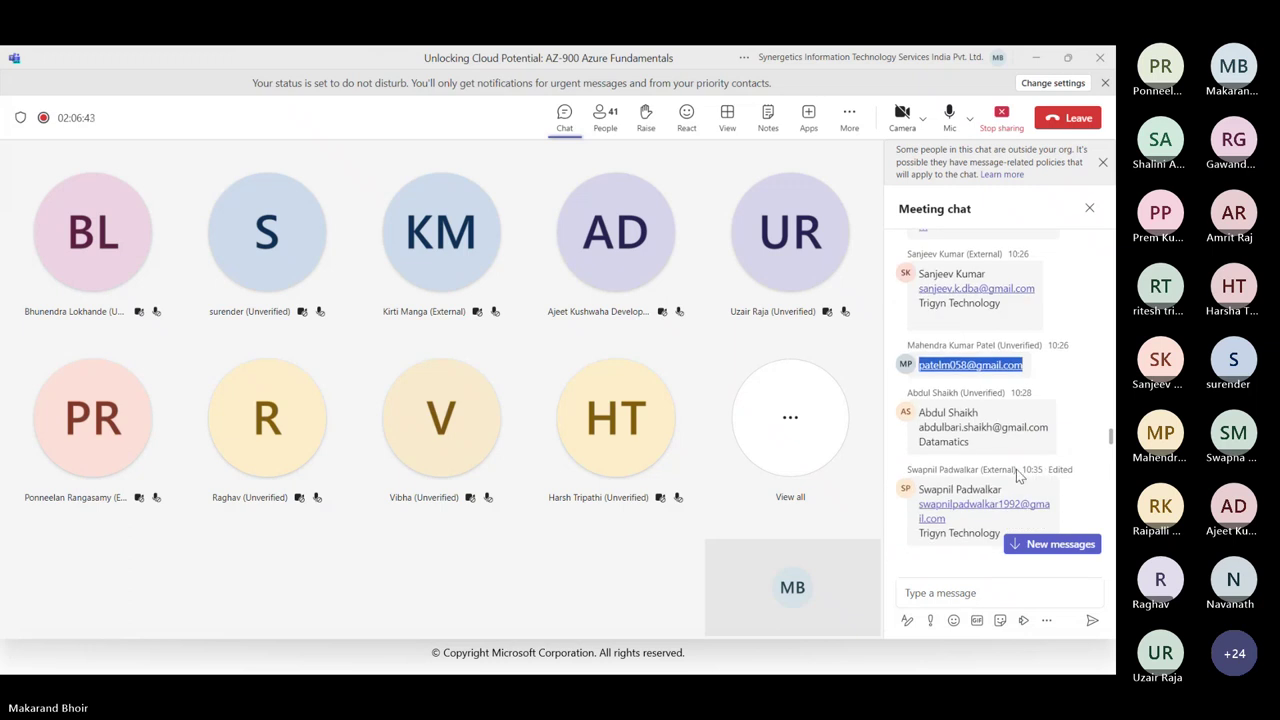
{"action": "left_click", "coordinate": [918, 434]}
{"action": "left_click_drag", "start_coordinate": [918, 434], "coordinate": [1063, 428]}
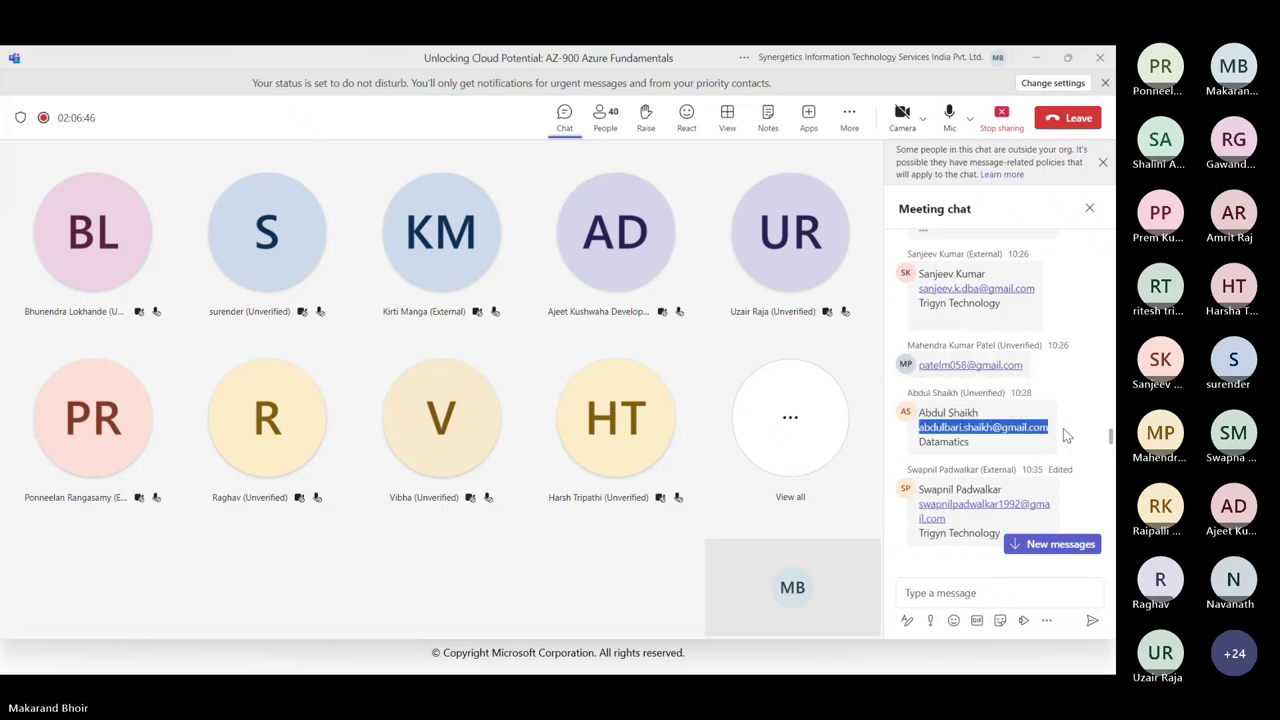
{"action": "key", "text": "ctrl+c"}
{"action": "key", "text": "alt+Tab"}
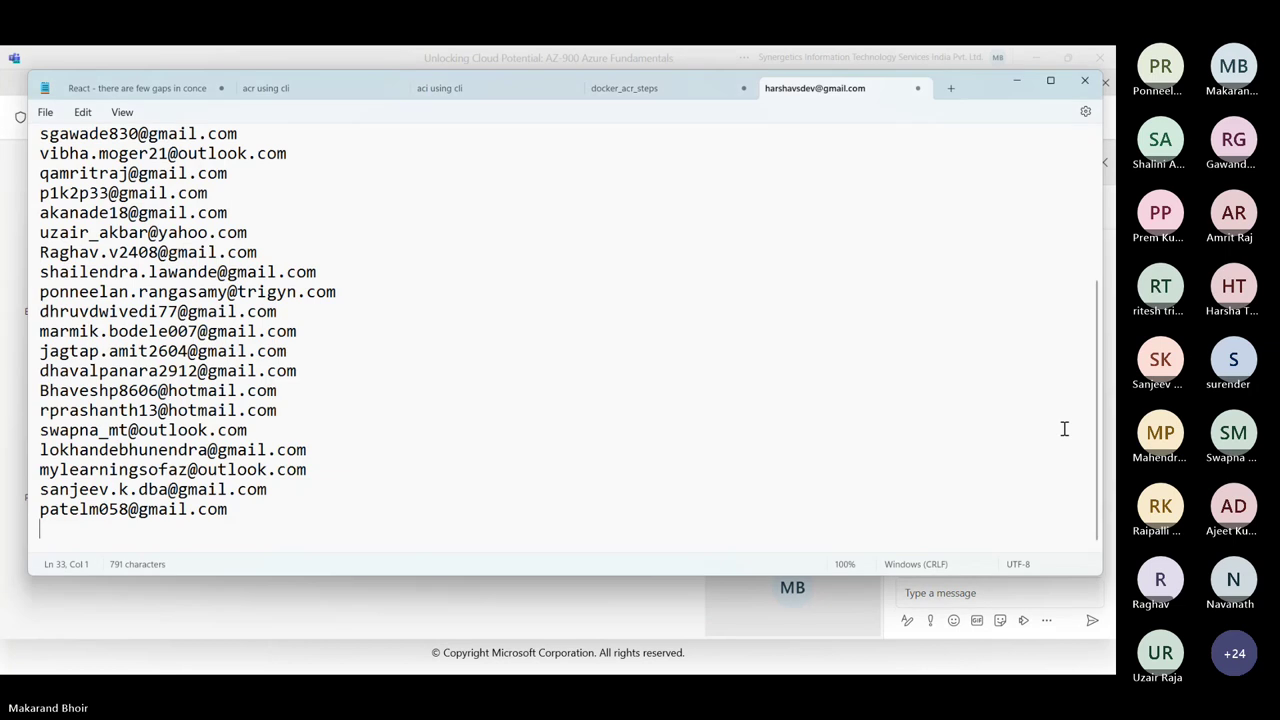
{"action": "key", "text": "ctrl+v"}
{"action": "key", "text": "Return"}
{"action": "key", "text": "alt+Tab"}
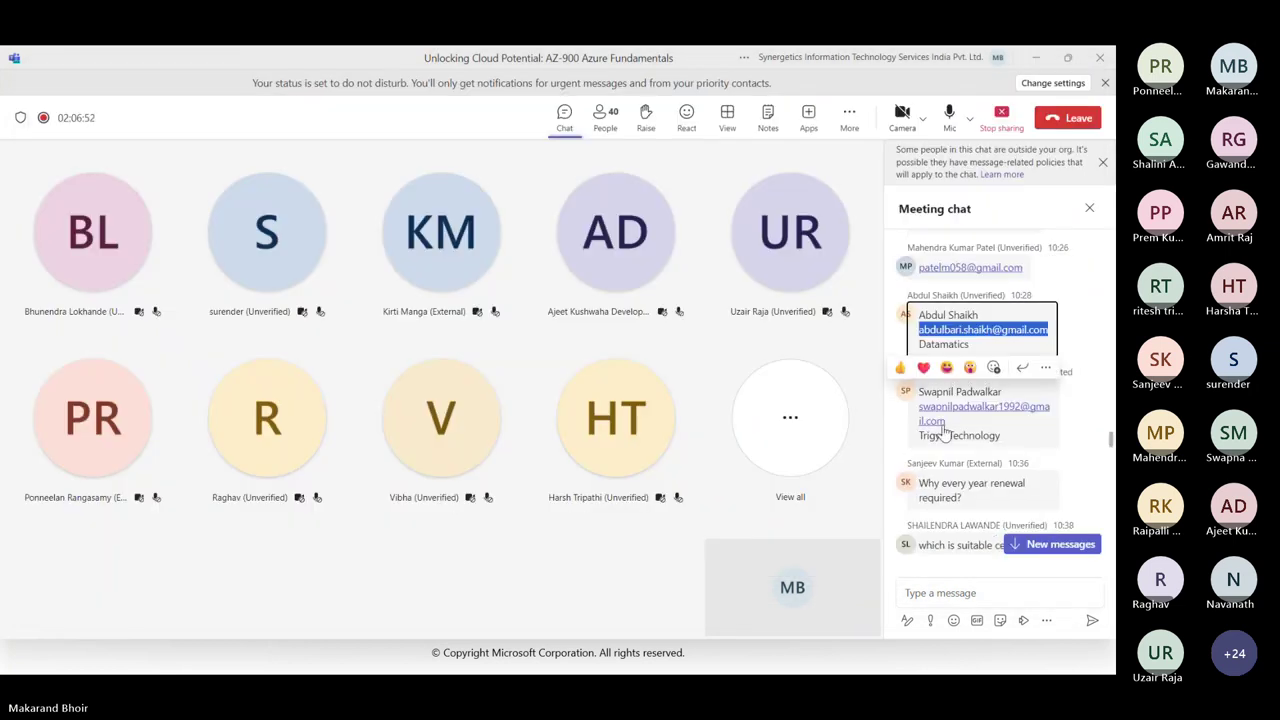
{"action": "left_click_drag", "start_coordinate": [915, 415], "coordinate": [952, 427]}
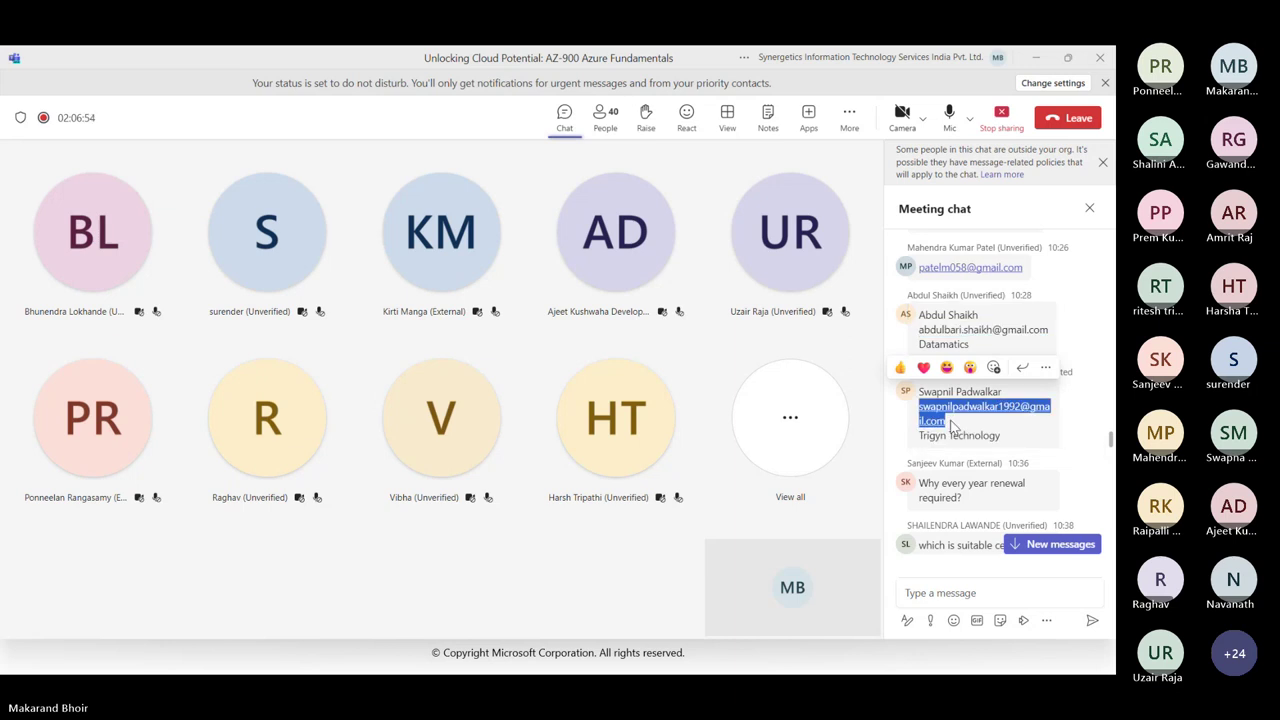
{"action": "key", "text": "alt+Tab"}
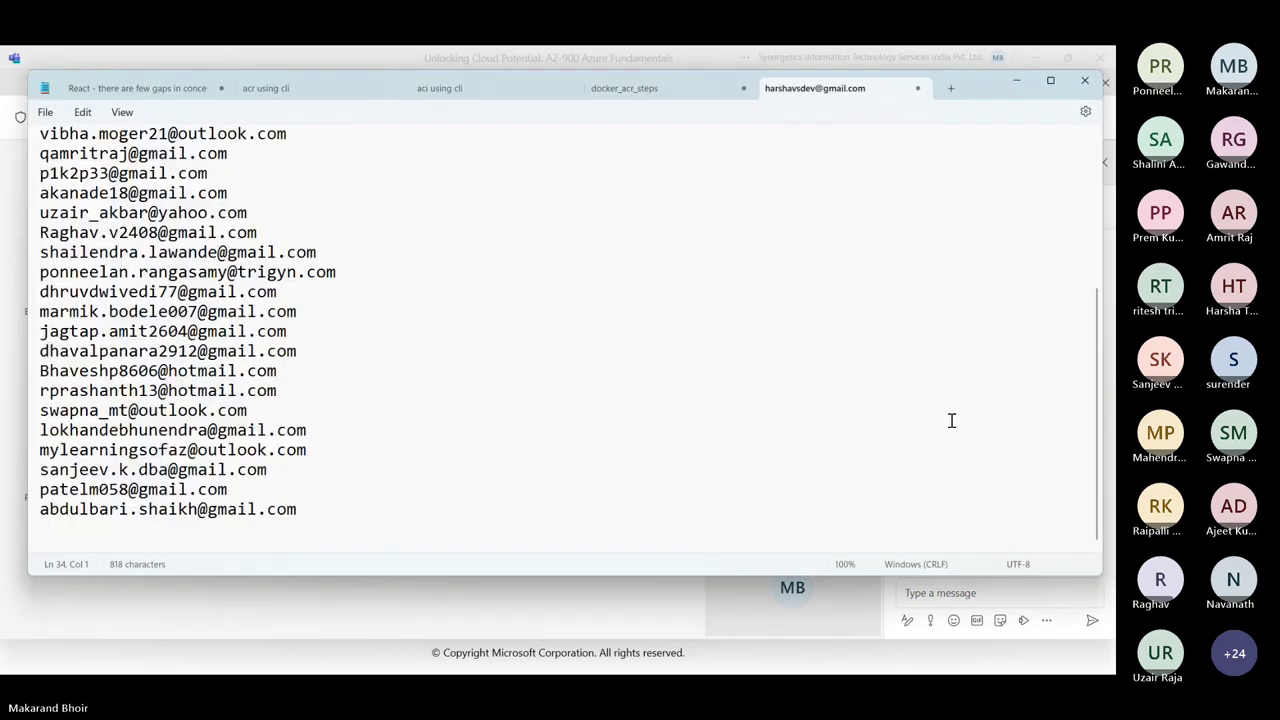
{"action": "key", "text": "ctrl+v"}
{"action": "key", "text": "alt+Tab"}
{"action": "scroll", "coordinate": [955, 427], "scroll_direction": "down", "scroll_amount": 1}
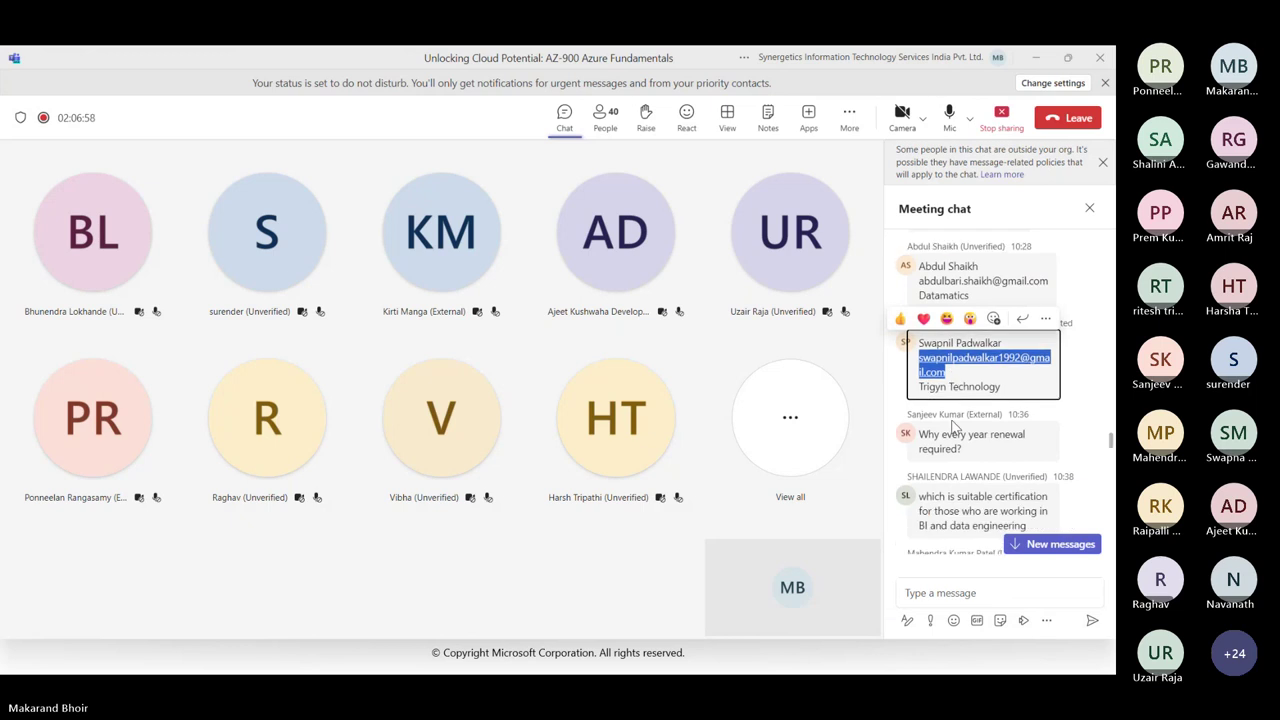
{"action": "key", "text": "alt+Tab"}
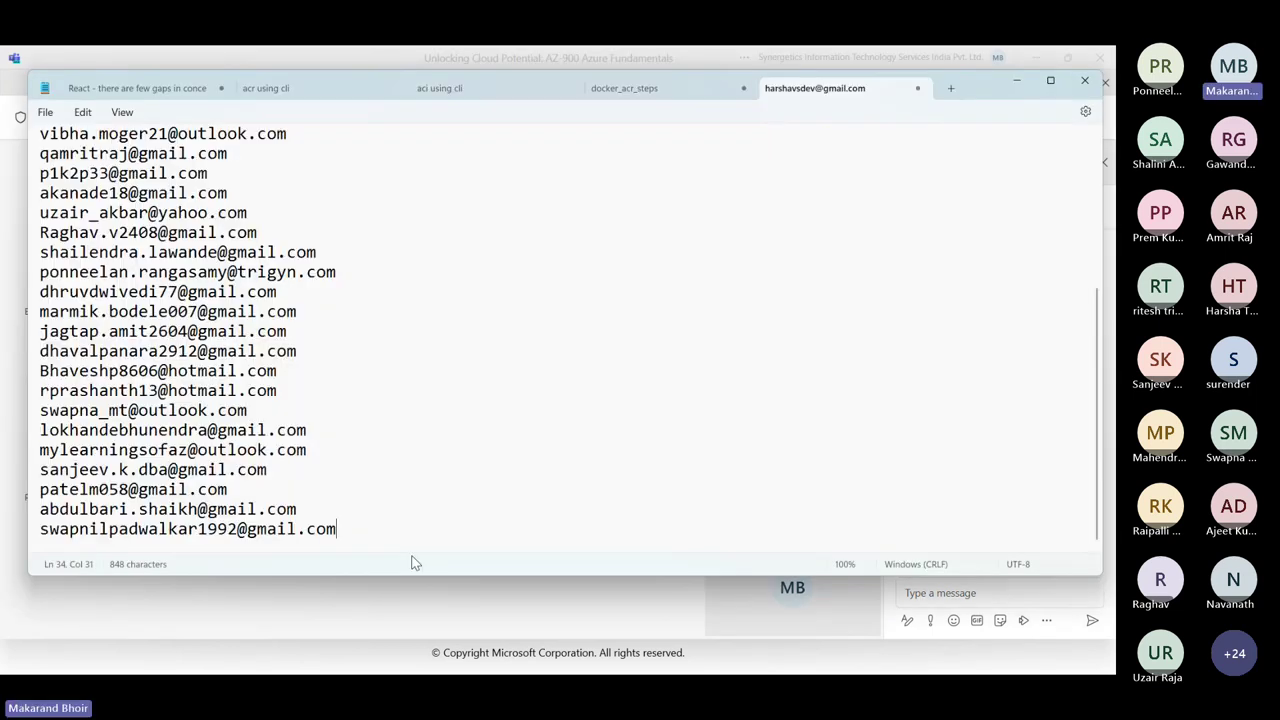
{"action": "key", "text": "shift+Up"}
{"action": "key", "text": "shift+Up"}
{"action": "key", "text": "shift+Up"}
{"action": "key", "text": "shift+Up"}
{"action": "key", "text": "shift+Up"}
{"action": "key", "text": "shift+Up"}
{"action": "key", "text": "shift+Up"}
{"action": "key", "text": "shift+Up"}
{"action": "key", "text": "shift+Up"}
{"action": "key", "text": "shift+Up"}
{"action": "key", "text": "shift+Up"}
{"action": "key", "text": "shift+Up"}
{"action": "key", "text": "shift+Up"}
{"action": "key", "text": "shift+Up"}
{"action": "key", "text": "shift+Up"}
{"action": "key", "text": "shift+Up"}
{"action": "key", "text": "shift+Up"}
{"action": "key", "text": "shift+Up"}
{"action": "key", "text": "shift+Up"}
{"action": "key", "text": "shift+Up"}
{"action": "key", "text": "shift+Up"}
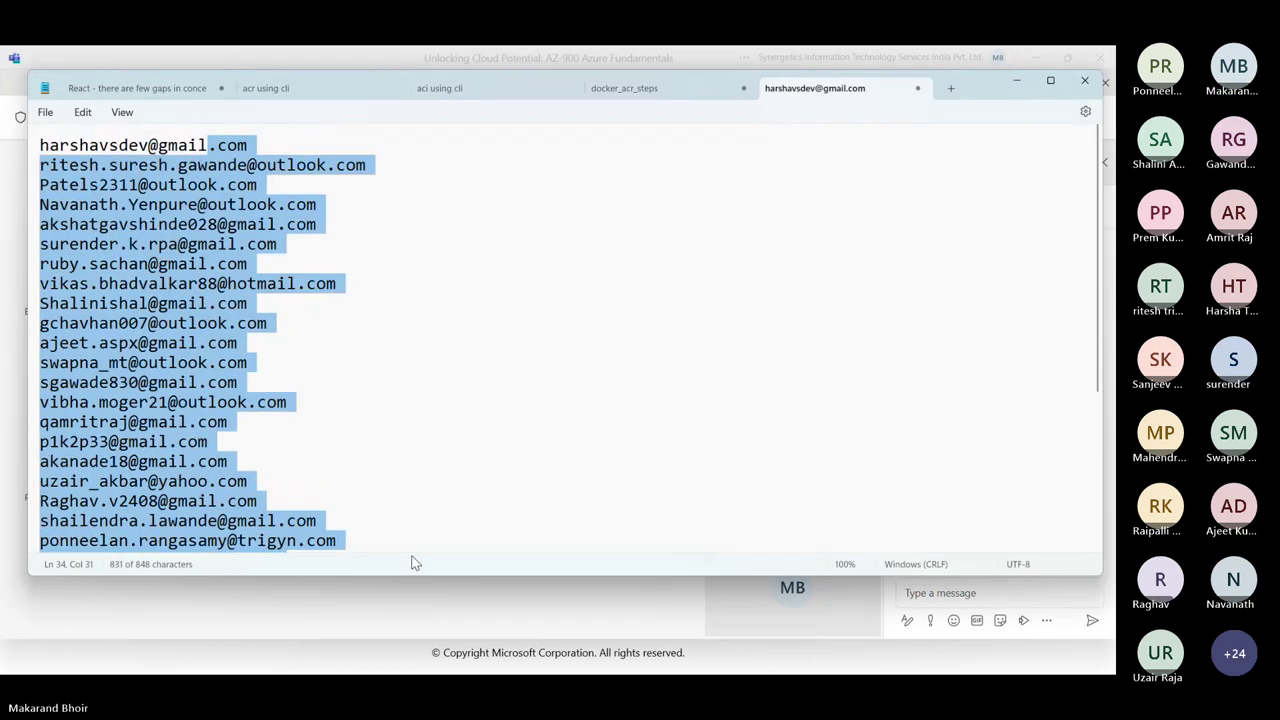
Step: Paste the new addresses into the UserInviteTemplate workbook starting at cell A7
{"action": "key", "text": "shift+Down"}
{"action": "key", "text": "shift+Down"}
{"action": "key", "text": "shift+Down"}
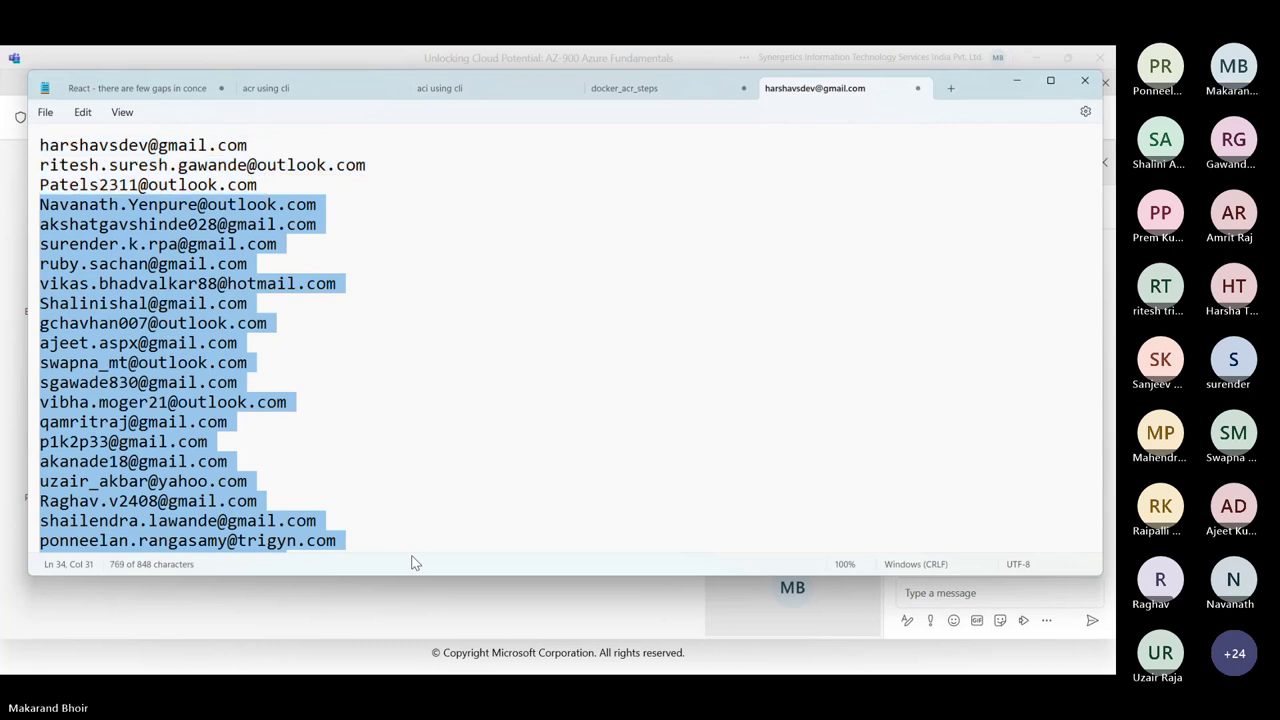
{"action": "key", "text": "alt+Tab"}
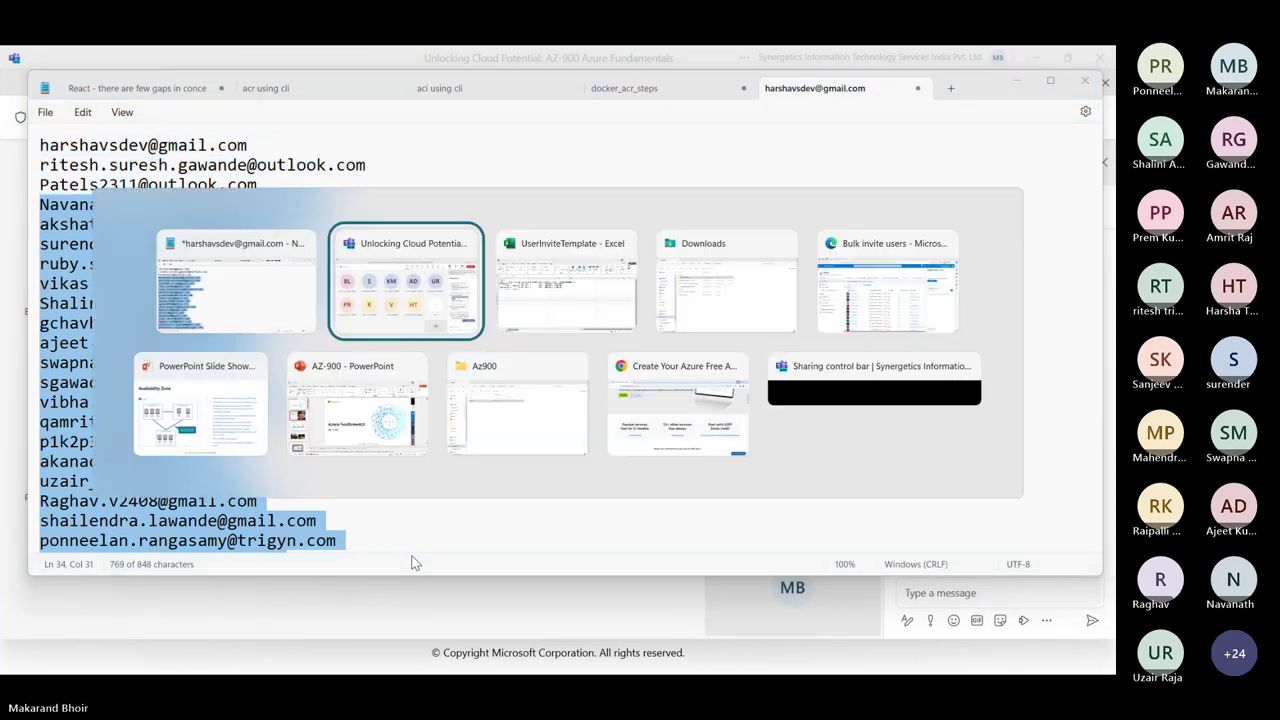
{"action": "key", "text": "alt+Tab"}
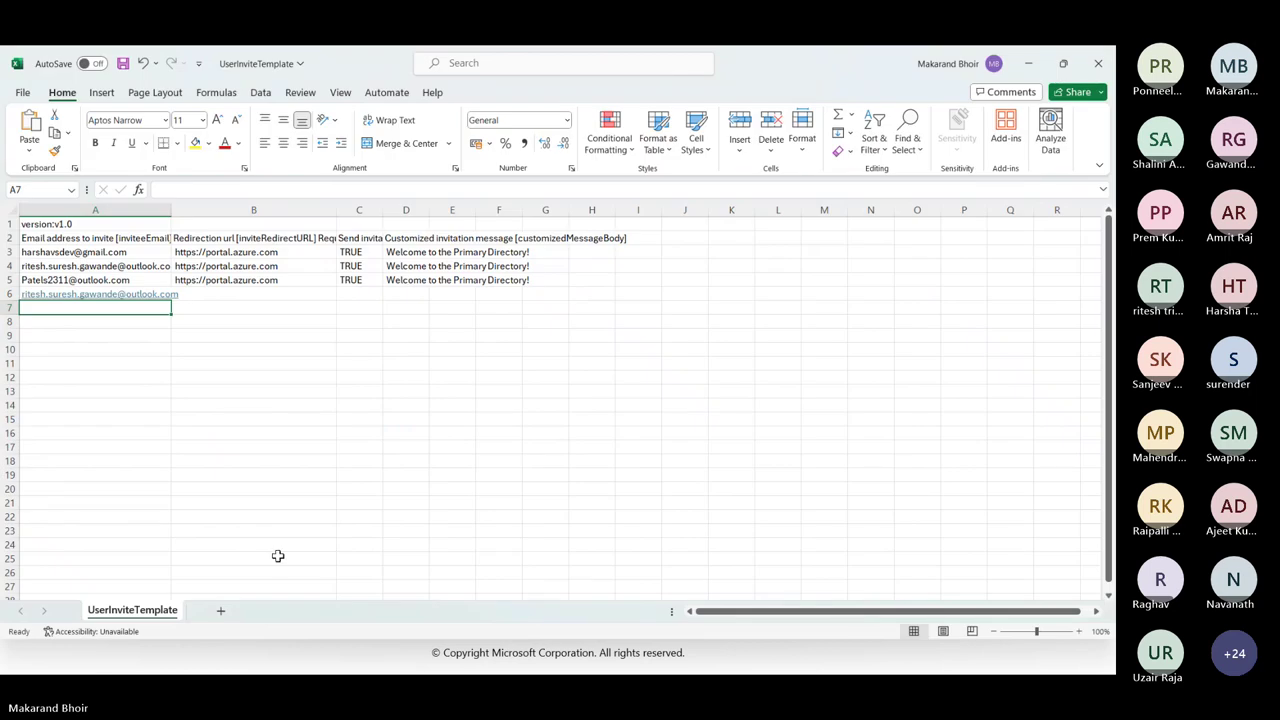
{"action": "key", "text": "ctrl+v"}
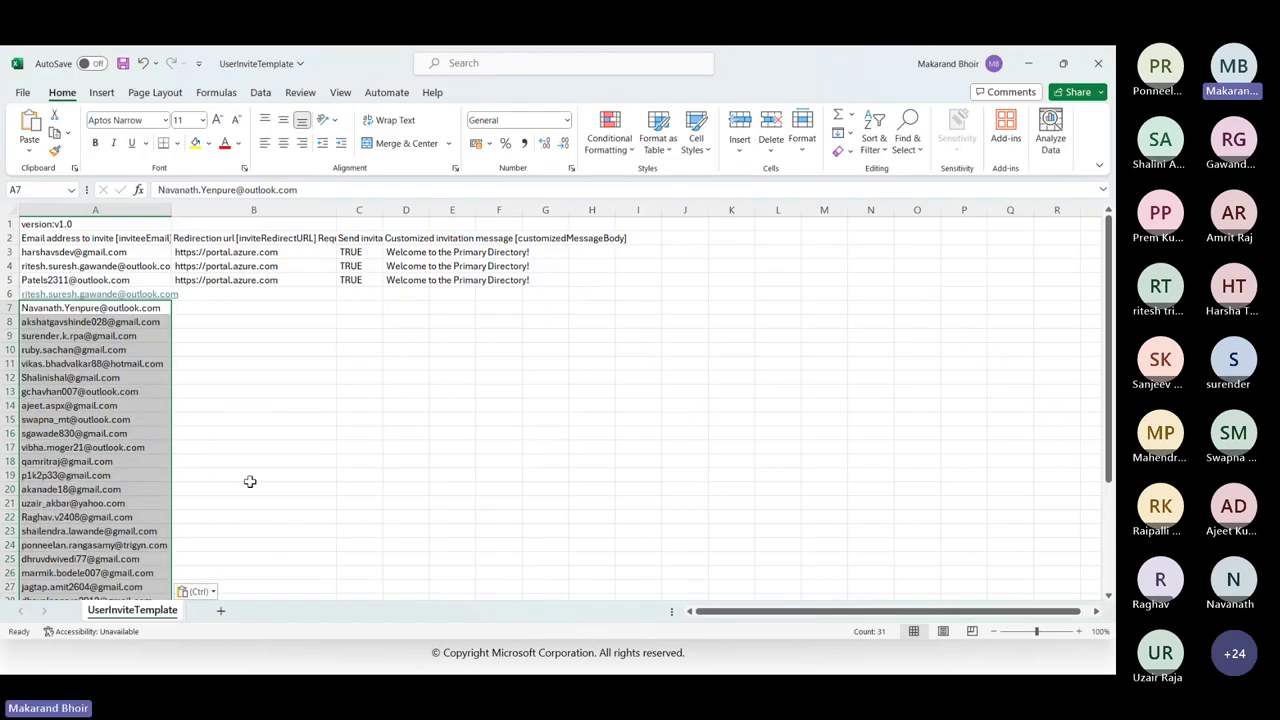
Step: Fill the portal URL, TRUE and welcome message from B5:D5 down to row 37
{"action": "key", "text": "Up"}
{"action": "key", "text": "Up"}
{"action": "key", "text": "Right"}
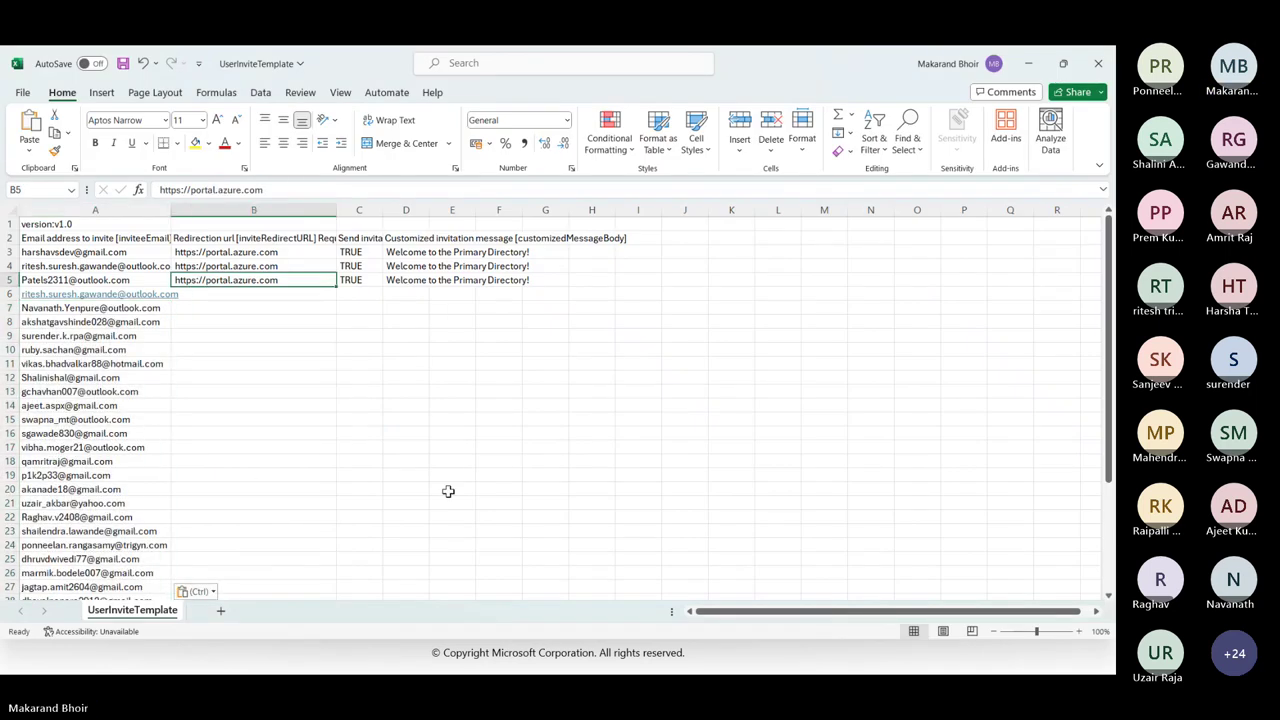
{"action": "key", "text": "shift+Right"}
{"action": "key", "text": "shift+Right"}
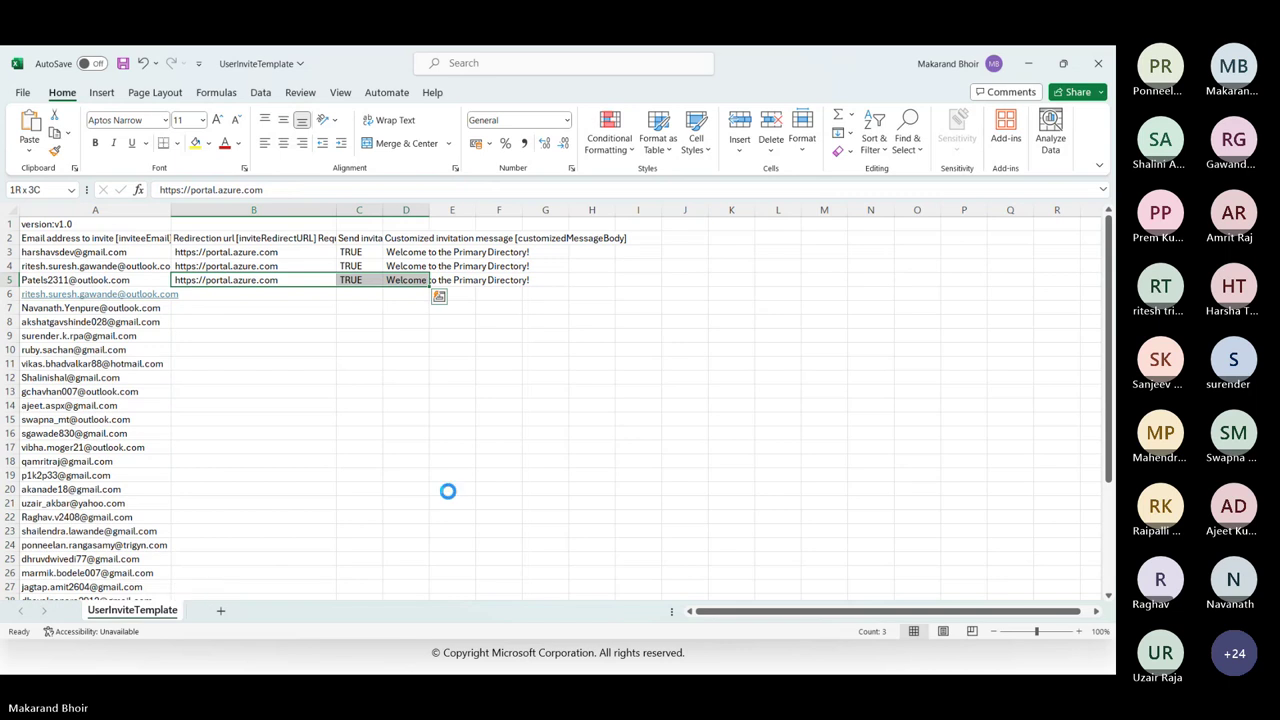
{"action": "key", "text": "ctrl+c"}
{"action": "key", "text": "shift+Down"}
{"action": "key", "text": "shift+Down"}
{"action": "key", "text": "shift+Down"}
{"action": "key", "text": "shift+Down"}
{"action": "key", "text": "shift+Down"}
{"action": "key", "text": "shift+Down"}
{"action": "key", "text": "shift+Down"}
{"action": "key", "text": "shift+Down"}
{"action": "key", "text": "shift+Down"}
{"action": "key", "text": "shift+Down"}
{"action": "key", "text": "shift+Down"}
{"action": "key", "text": "shift+Down"}
{"action": "key", "text": "shift+Down"}
{"action": "key", "text": "shift+Down"}
{"action": "key", "text": "shift+Down"}
{"action": "key", "text": "shift+Down"}
{"action": "key", "text": "shift+Down"}
{"action": "key", "text": "shift+Down"}
{"action": "key", "text": "shift+Down"}
{"action": "key", "text": "shift+Down"}
{"action": "key", "text": "shift+Down"}
{"action": "key", "text": "shift+Down"}
{"action": "key", "text": "shift+Down"}
{"action": "key", "text": "shift+Down"}
{"action": "key", "text": "shift+Down"}
{"action": "key", "text": "shift+Down"}
{"action": "key", "text": "shift+Down"}
{"action": "key", "text": "shift+Down"}
{"action": "key", "text": "shift+Down"}
{"action": "key", "text": "shift+Down"}
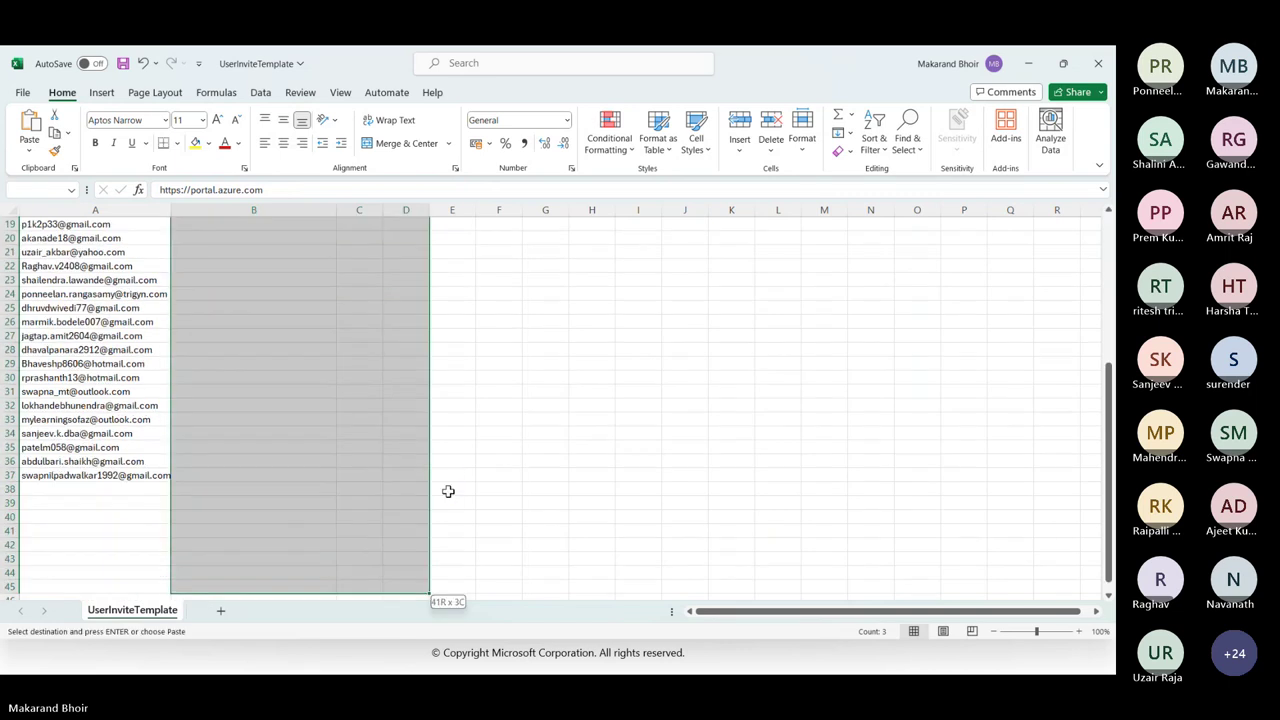
{"action": "key", "text": "shift+Up"}
{"action": "key", "text": "shift+Up"}
{"action": "key", "text": "shift+Up"}
{"action": "key", "text": "shift+Up"}
{"action": "key", "text": "shift+Up"}
{"action": "key", "text": "shift+Up"}
{"action": "key", "text": "shift+Up"}
{"action": "key", "text": "shift+Up"}
{"action": "key", "text": "shift+Up"}
{"action": "key", "text": "shift+Down"}
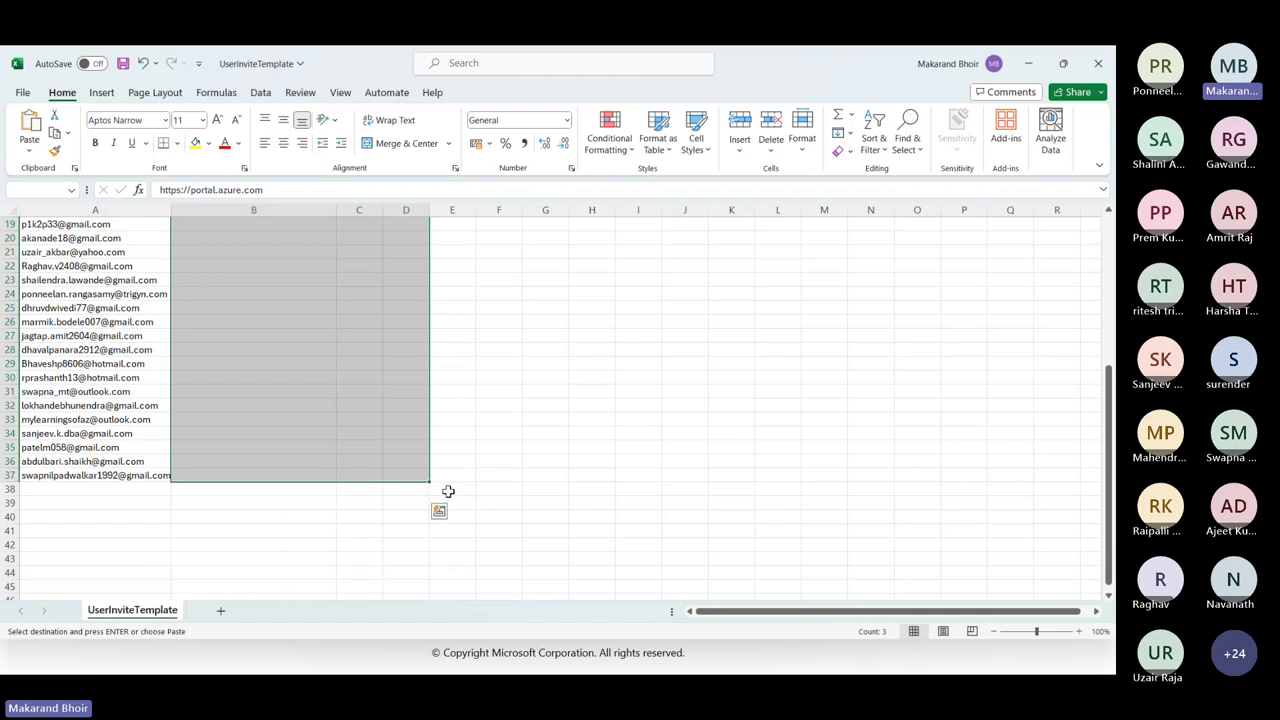
{"action": "key", "text": "Return"}
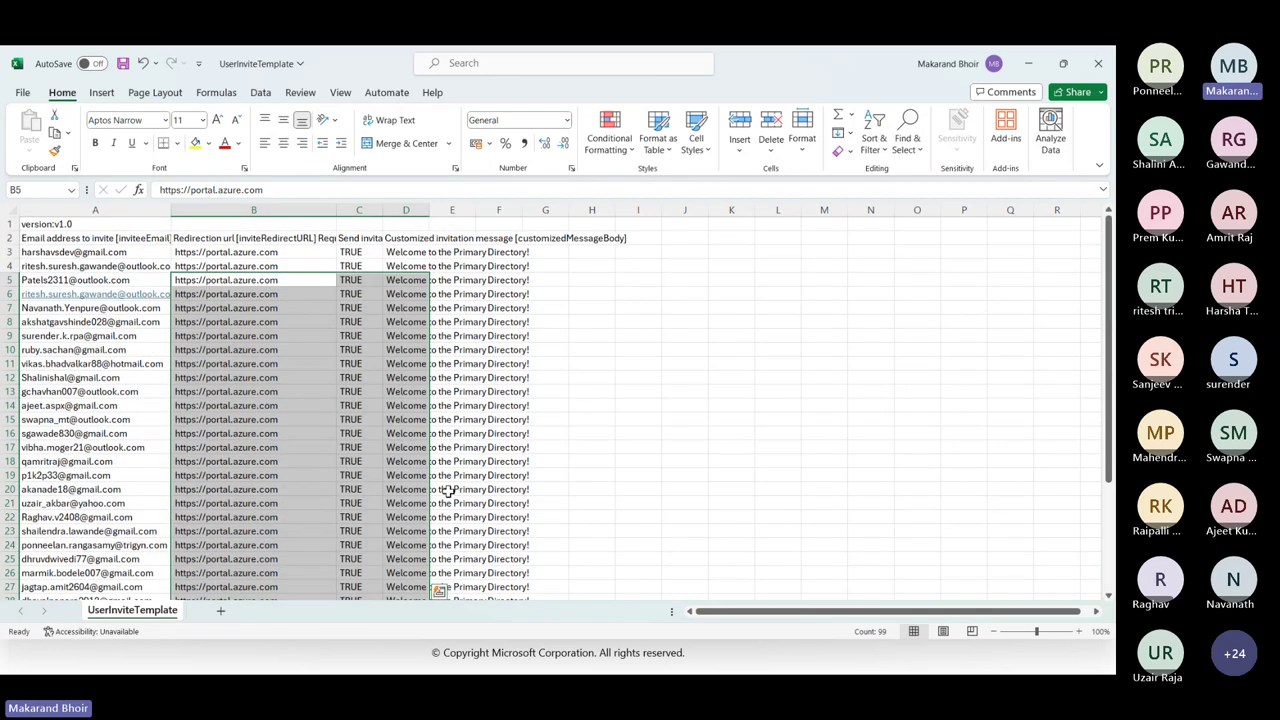
Step: Save the updated invite template, close Excel and minimize the Notepad list
{"action": "left_click", "coordinate": [345, 436]}
{"action": "scroll", "coordinate": [350, 440], "scroll_direction": "down", "scroll_amount": 6}
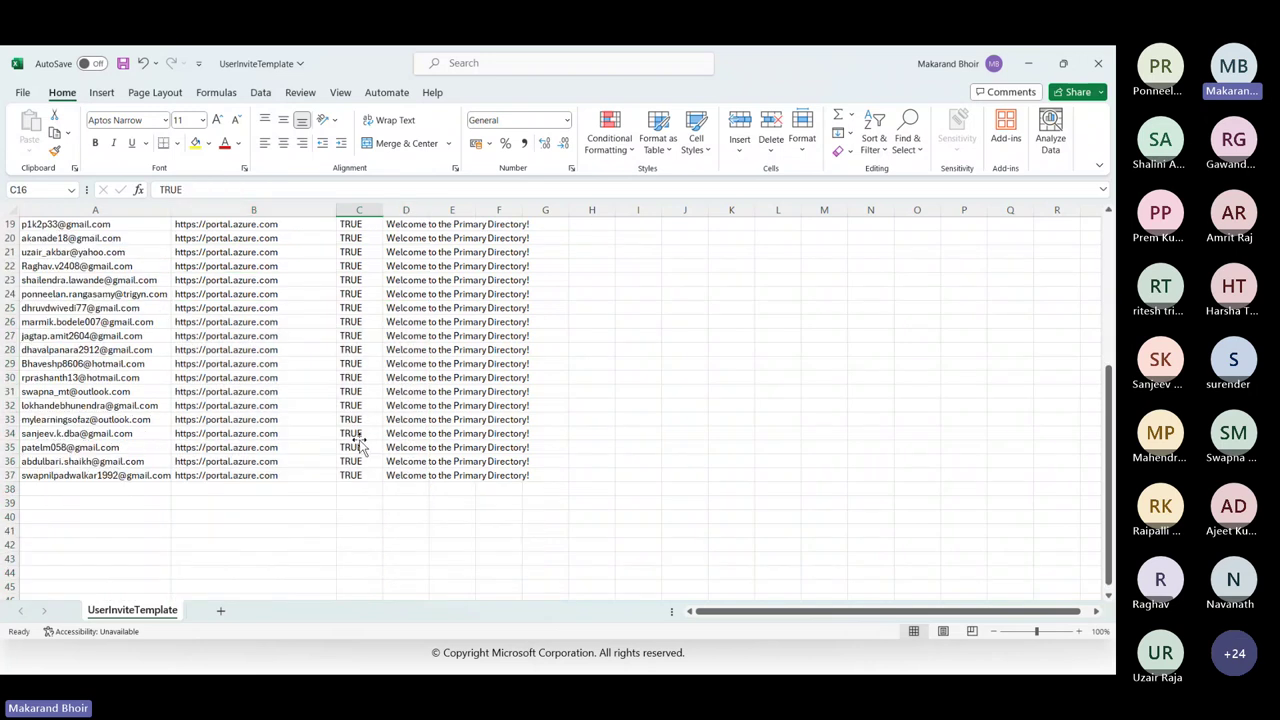
{"action": "scroll", "coordinate": [350, 440], "scroll_direction": "up", "scroll_amount": 6}
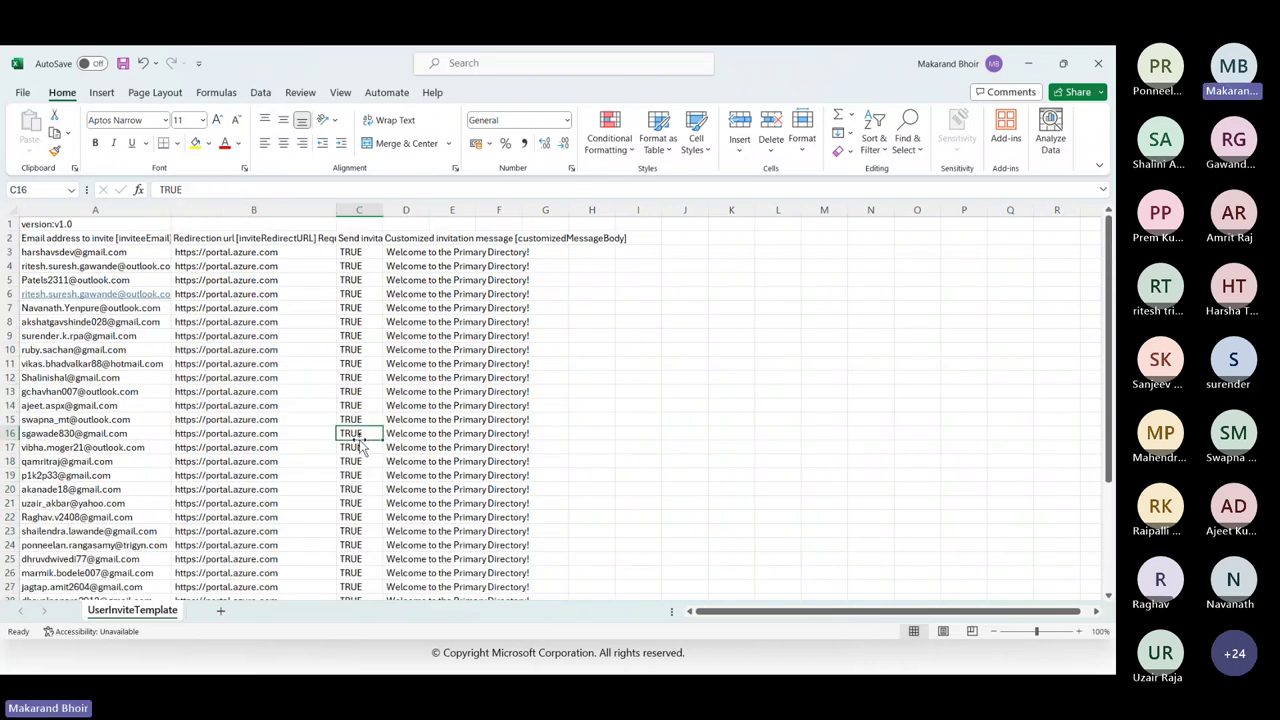
{"action": "key", "text": "ctrl+s"}
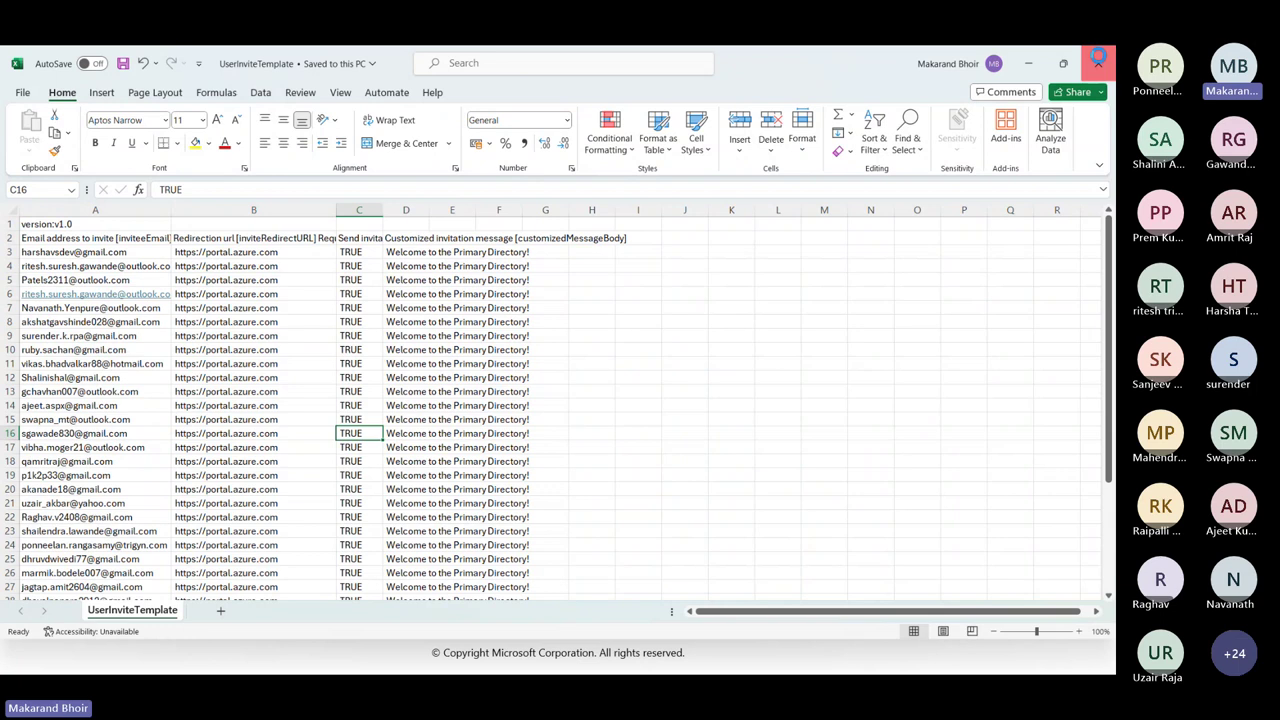
{"action": "left_click", "coordinate": [1100, 63]}
{"action": "left_click", "coordinate": [1027, 81]}
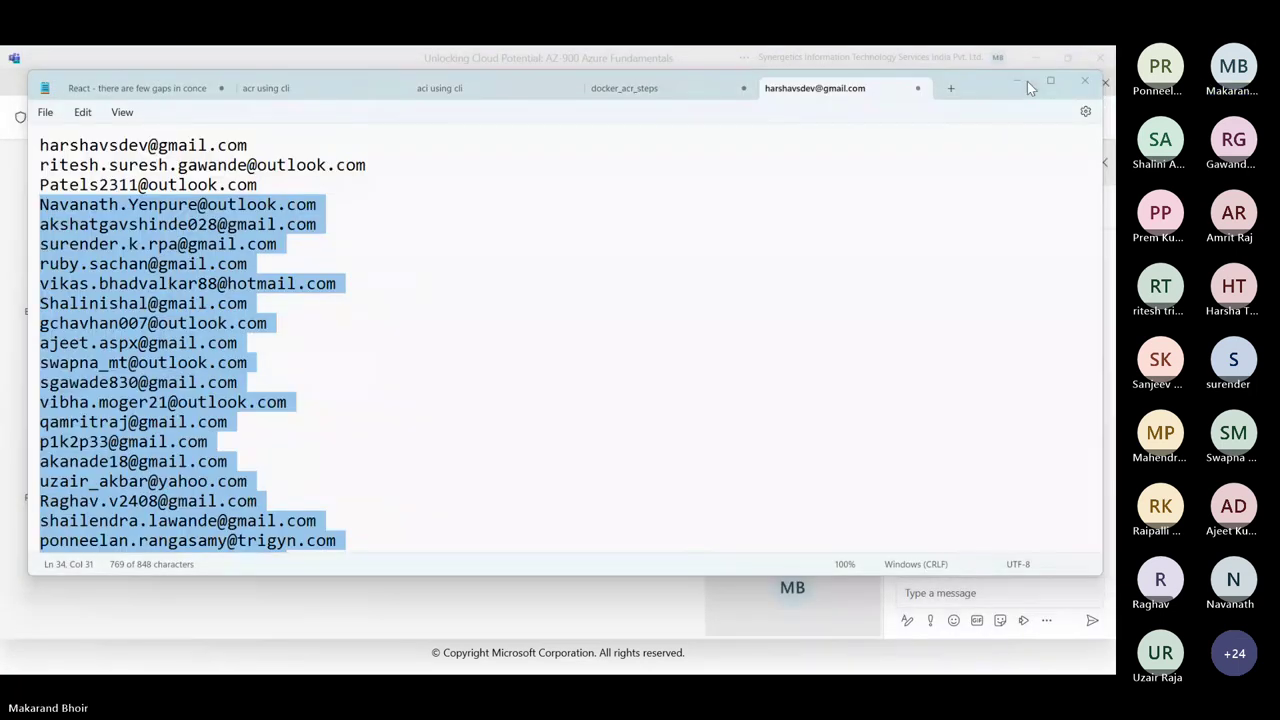
Step: Upload UserInviteTemplate.csv from Downloads in Bulk invite users and submit the invitations
{"action": "key", "text": "alt+Tab"}
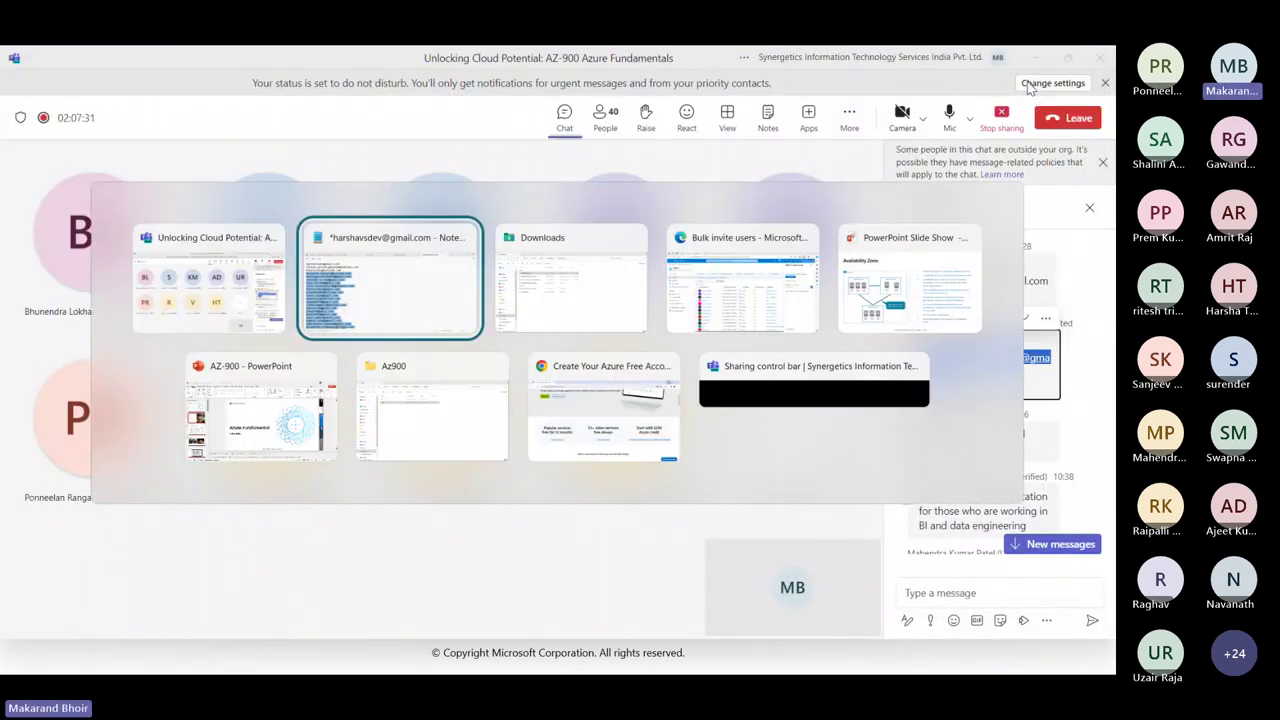
{"action": "key", "text": "alt+Tab"}
{"action": "key", "text": "alt+Tab"}
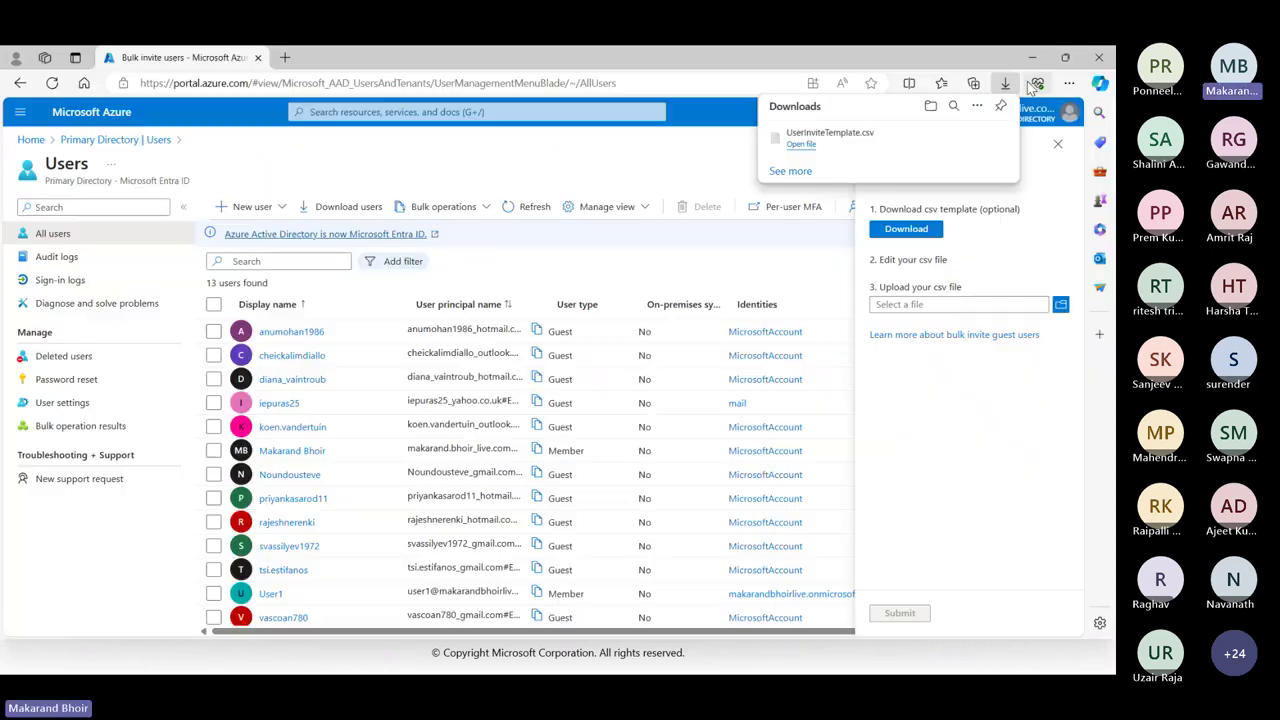
{"action": "left_click", "coordinate": [1060, 306]}
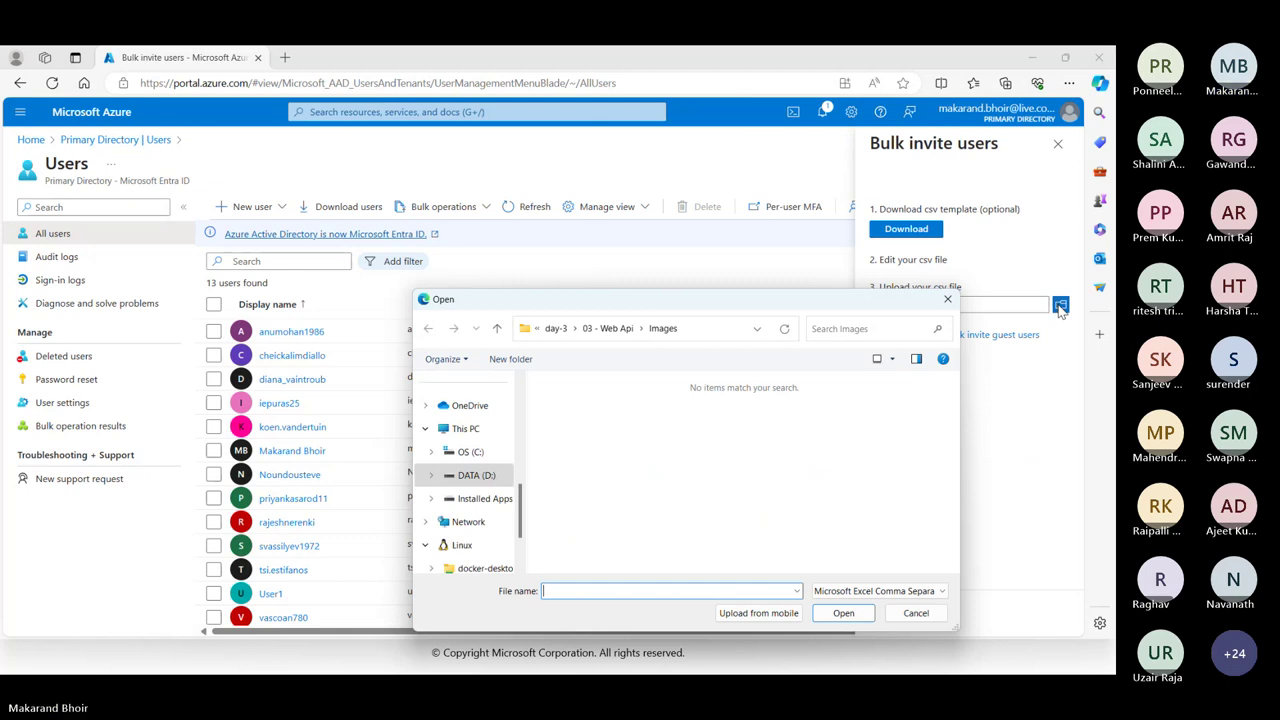
{"action": "scroll", "coordinate": [486, 457], "scroll_direction": "up", "scroll_amount": 5}
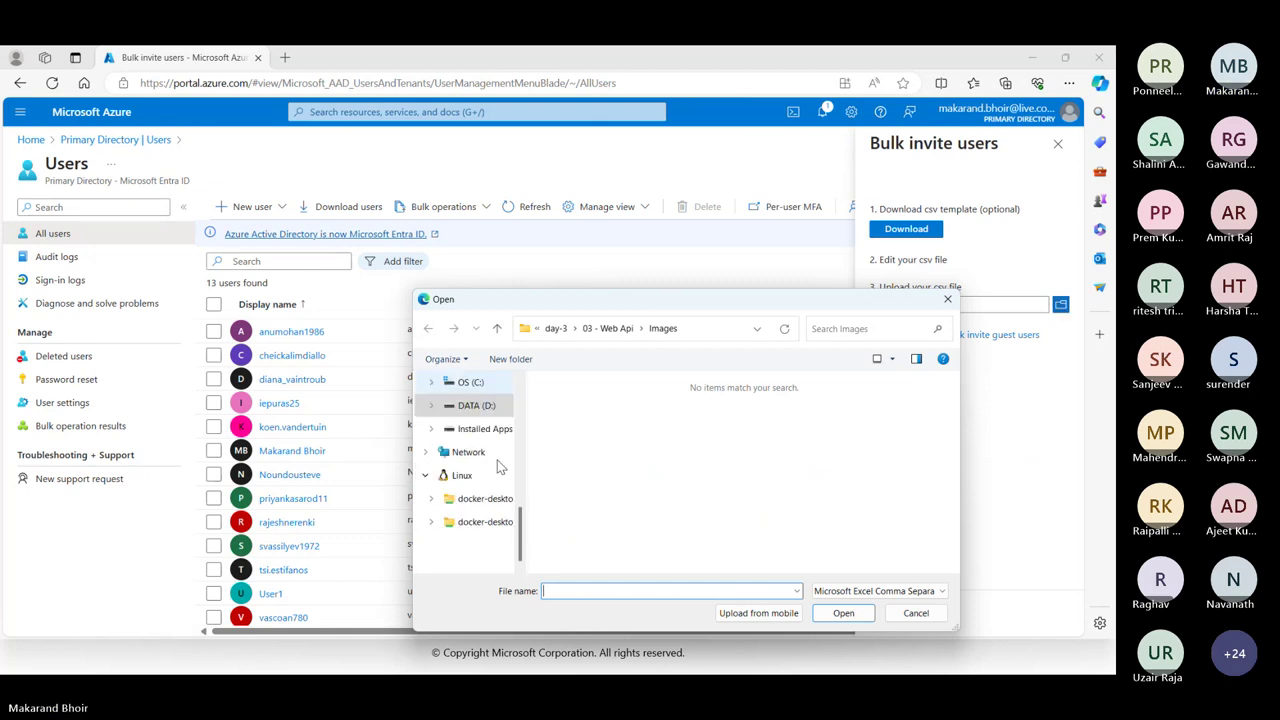
{"action": "left_click", "coordinate": [484, 455]}
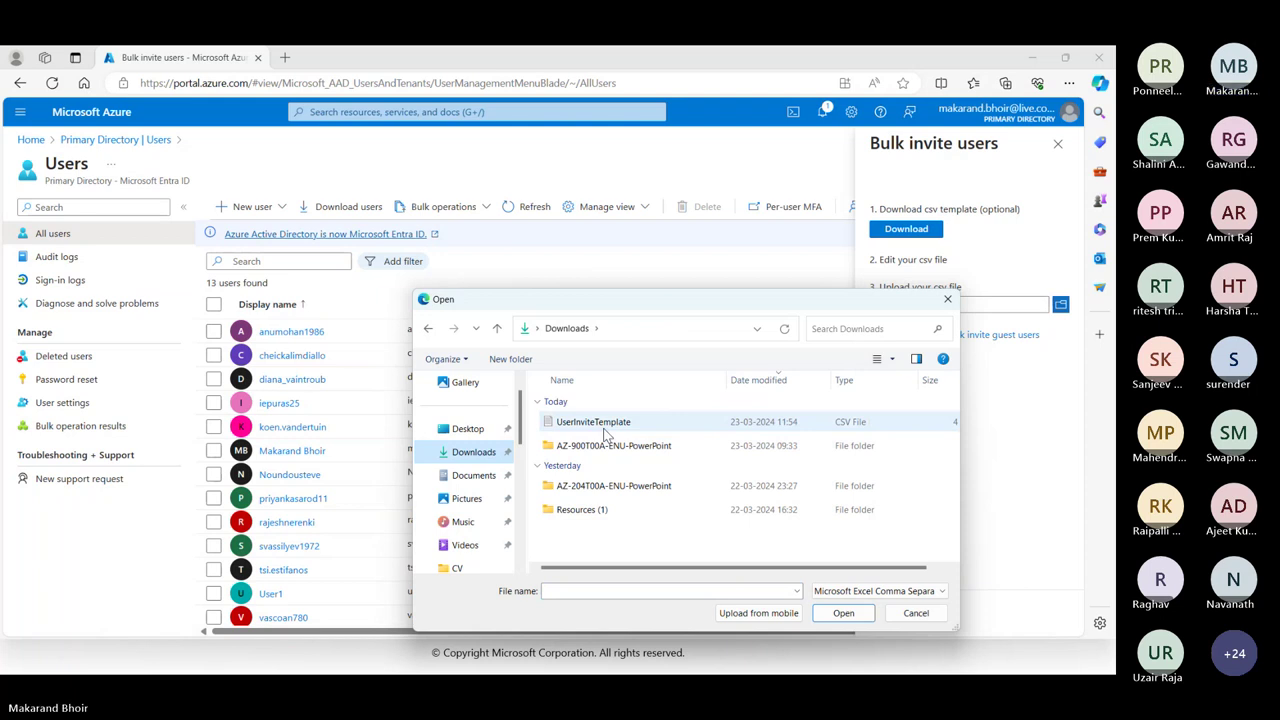
{"action": "double_click", "coordinate": [600, 423]}
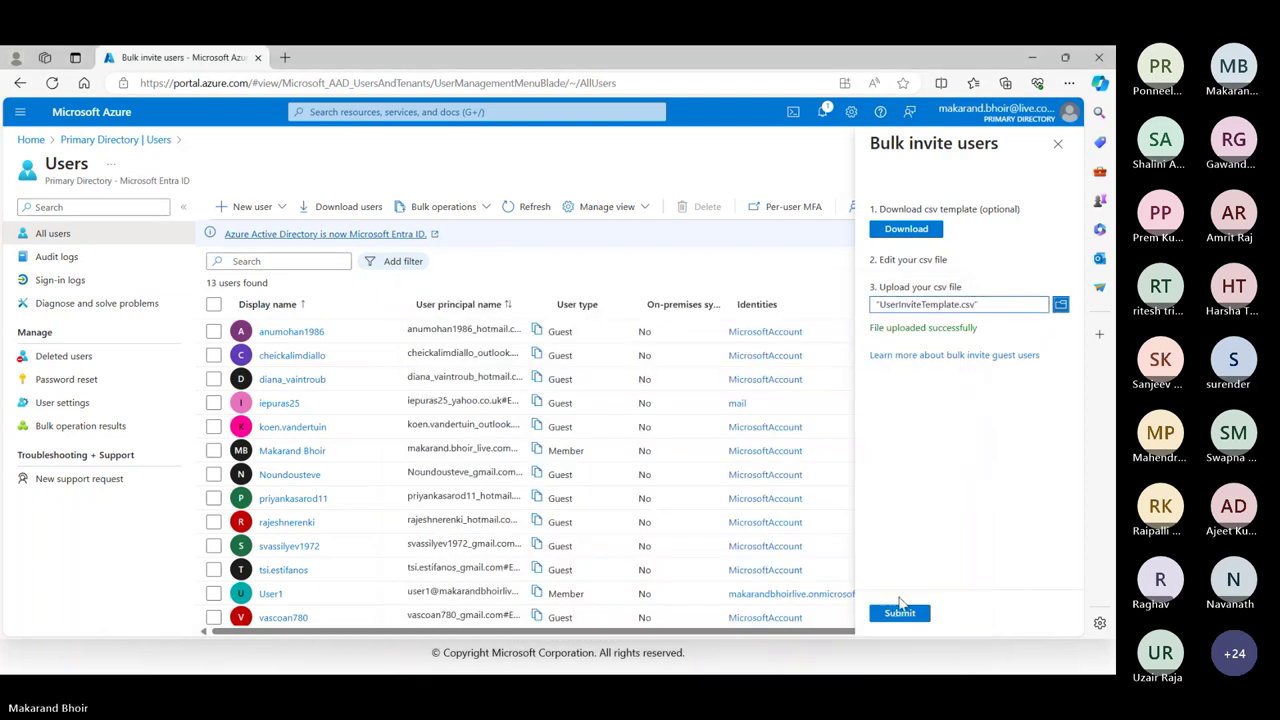
{"action": "left_click", "coordinate": [902, 615]}
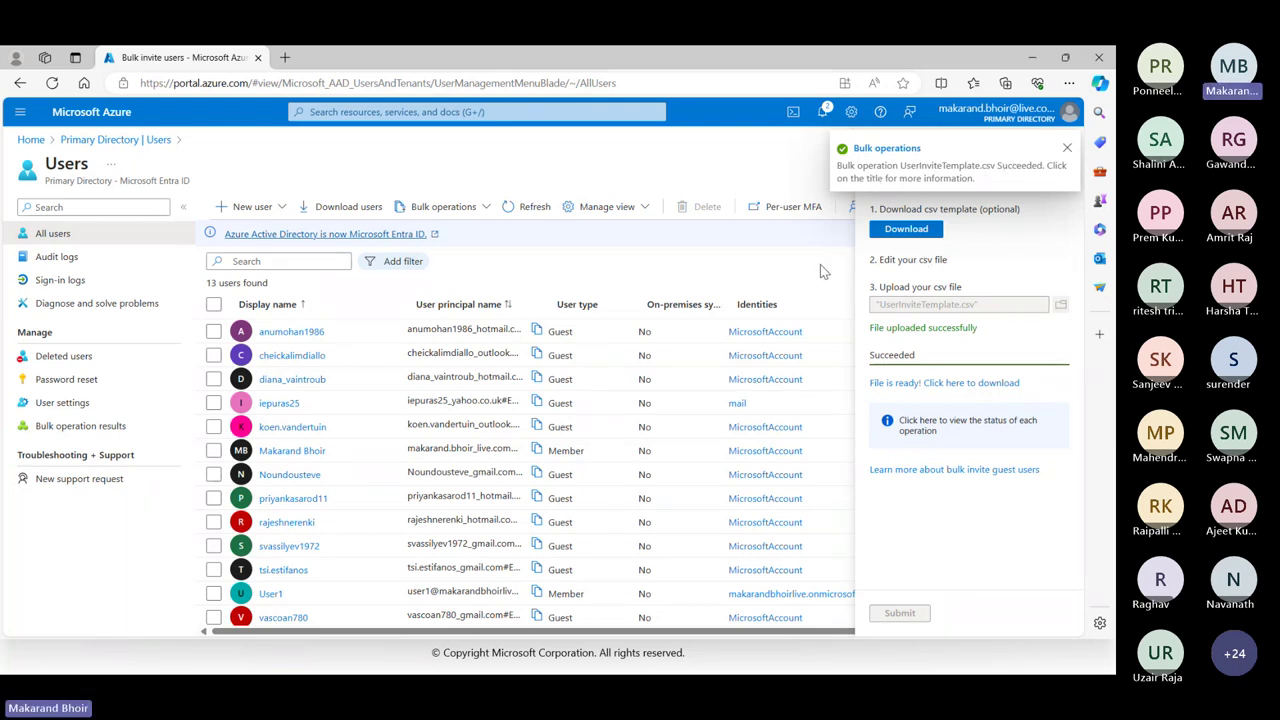
Step: Refresh All users, close the Bulk invite pane, and review the 46 listed users
{"action": "left_click", "coordinate": [517, 212]}
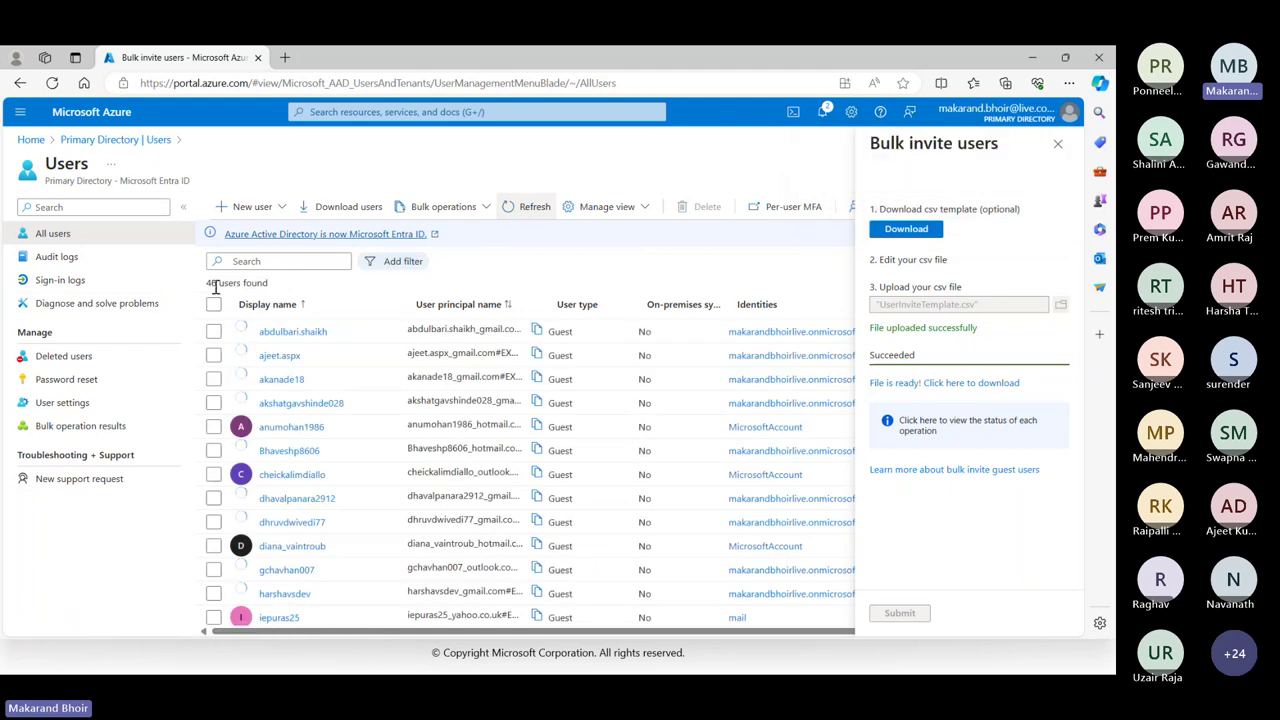
{"action": "left_click", "coordinate": [1057, 143]}
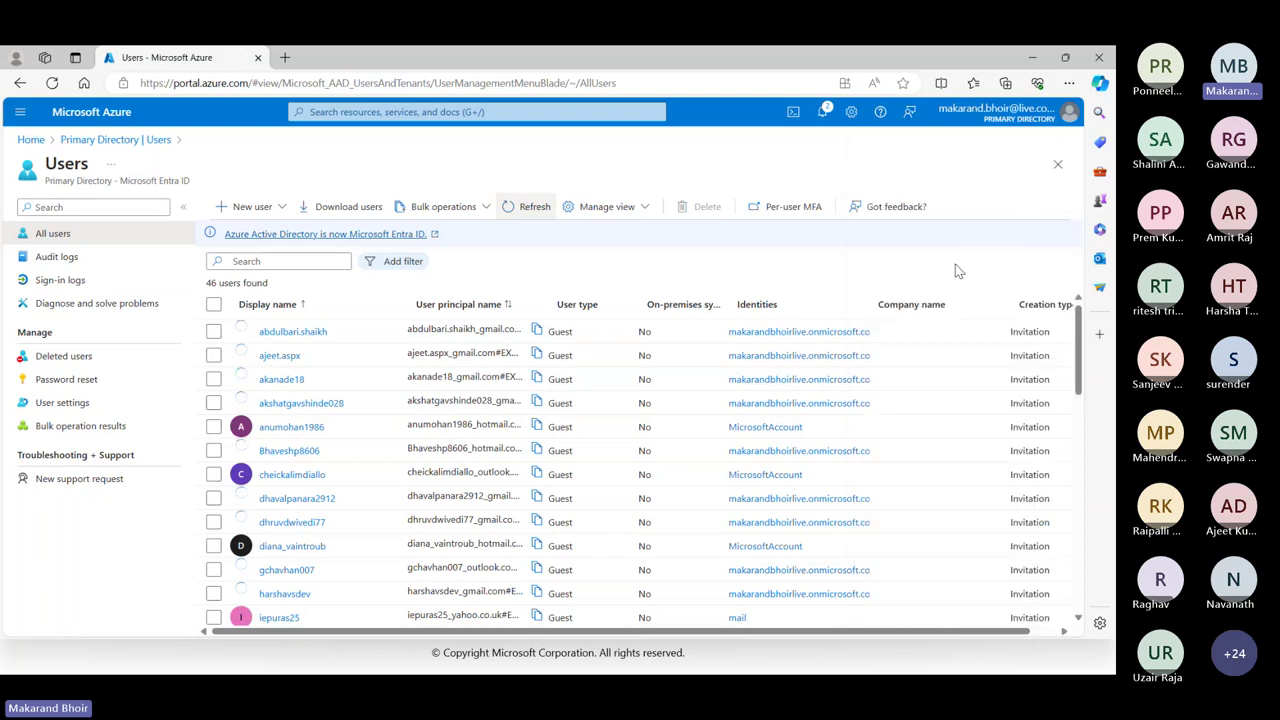
{"action": "scroll", "coordinate": [876, 389], "scroll_direction": "down", "scroll_amount": 3}
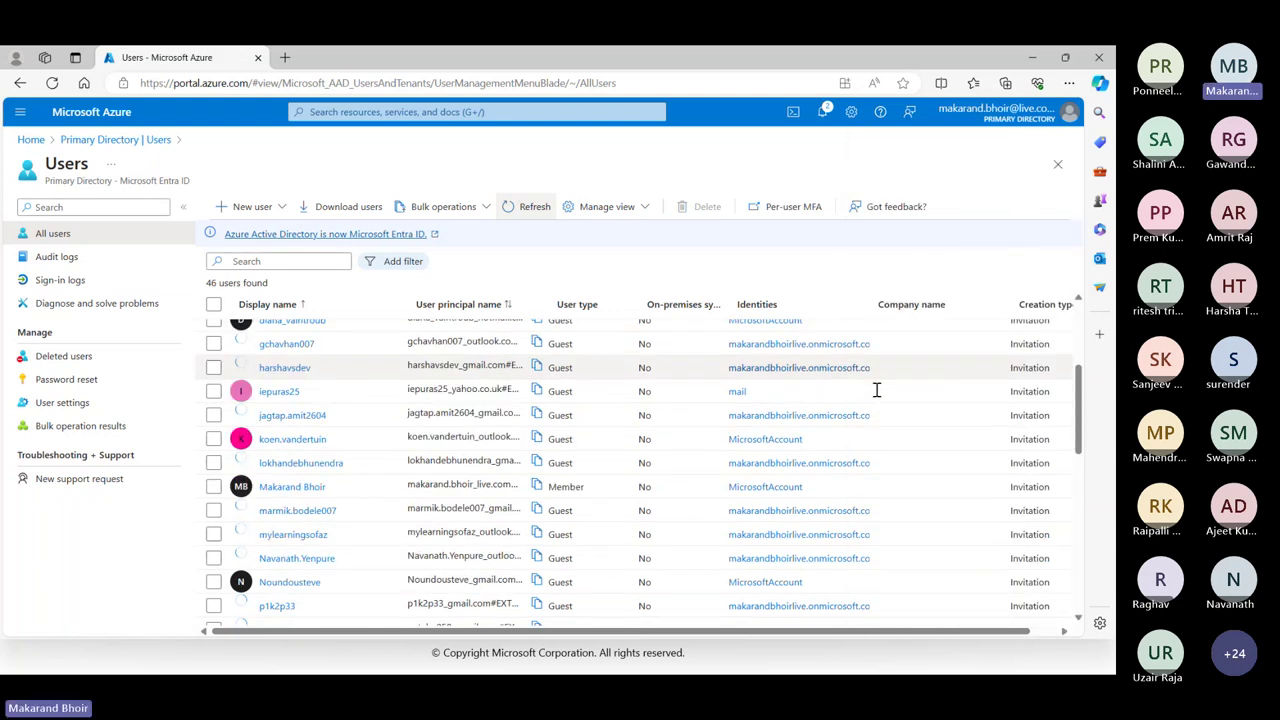
{"action": "scroll", "coordinate": [876, 389], "scroll_direction": "down", "scroll_amount": 5}
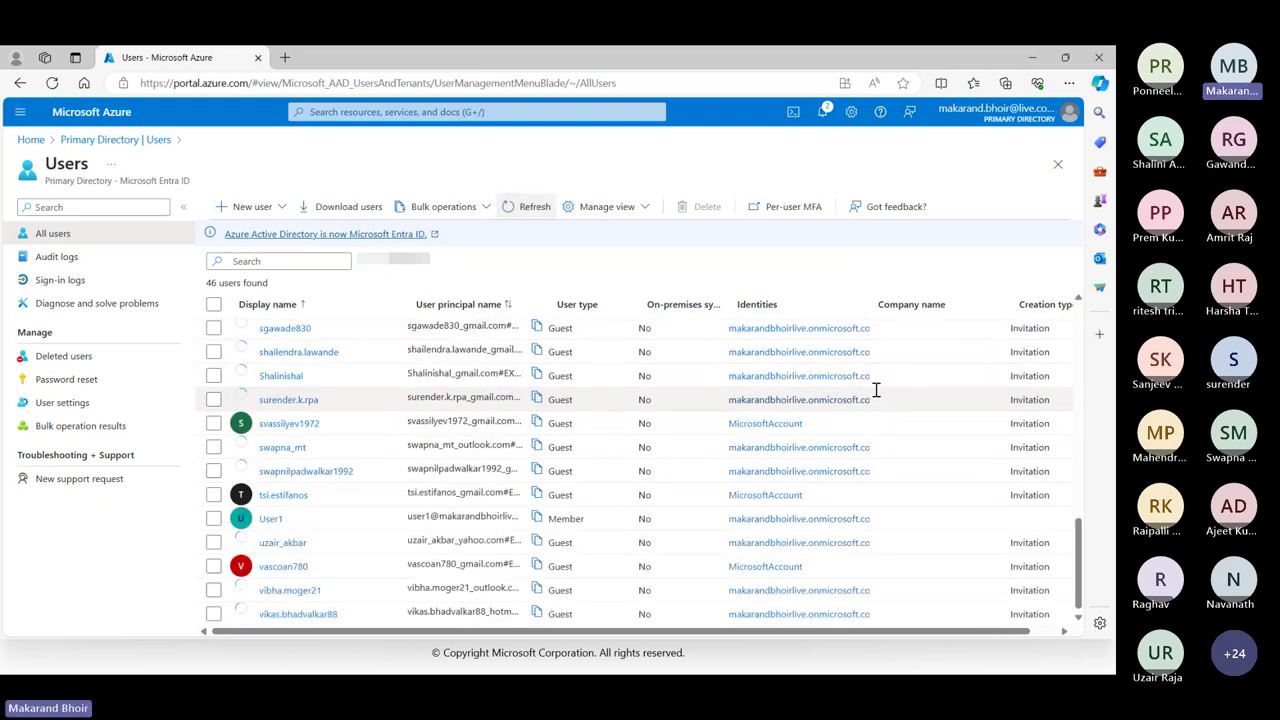
{"action": "scroll", "coordinate": [876, 389], "scroll_direction": "up", "scroll_amount": 8}
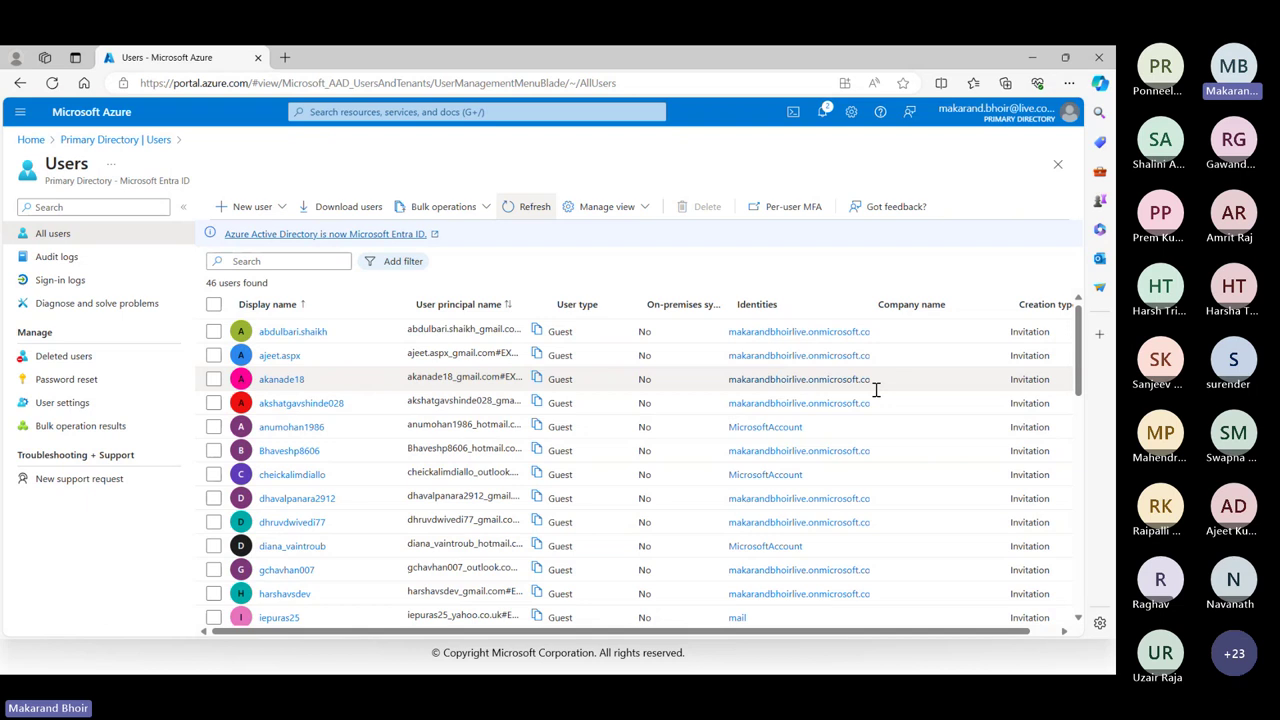
Step: Bring the Teams meeting window back and clear the e-mail selection in the chat
{"action": "key", "text": "alt+Tab"}
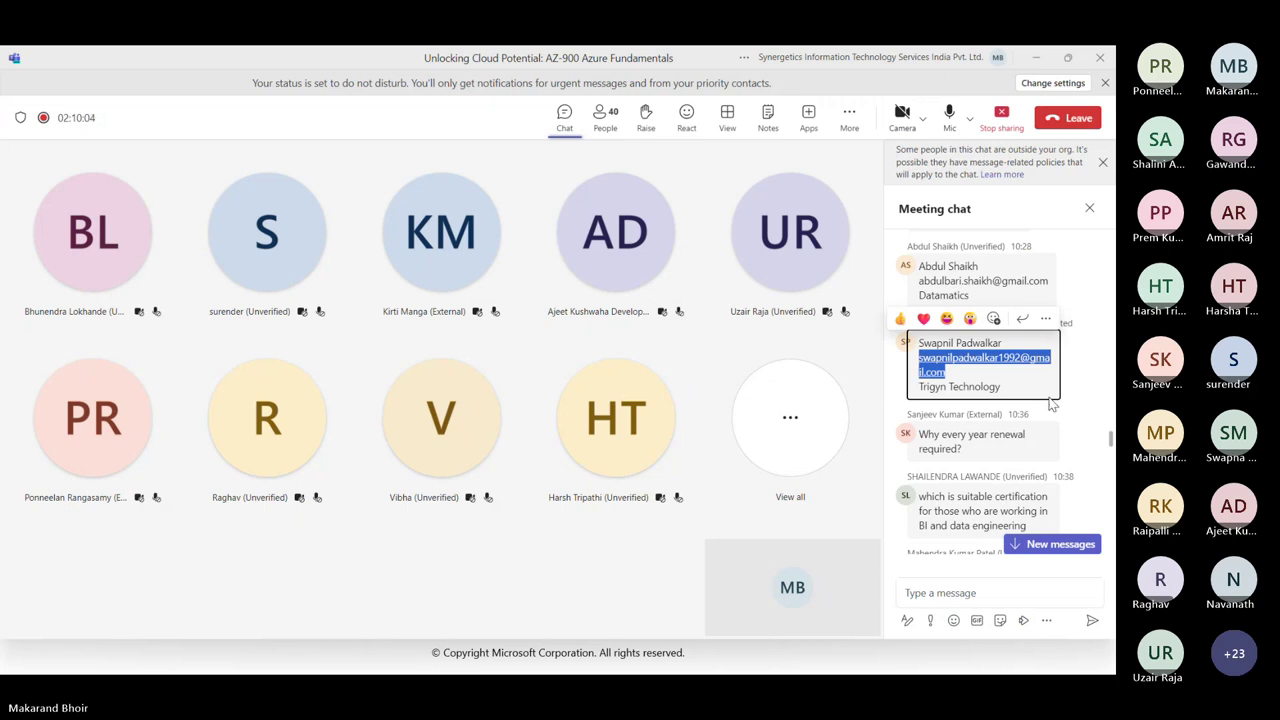
{"action": "left_click", "coordinate": [1078, 392]}
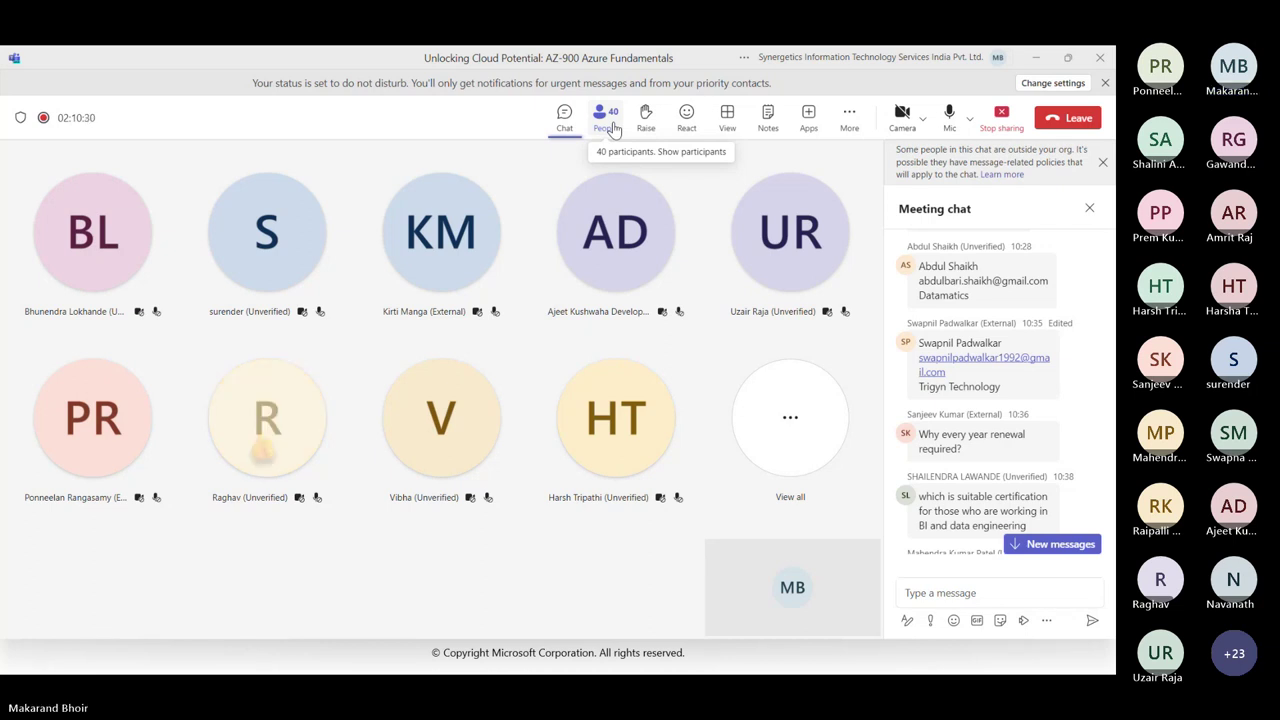
Step: Search participants for the attendee, make them a presenter, then clear the search
{"action": "left_click", "coordinate": [612, 126]}
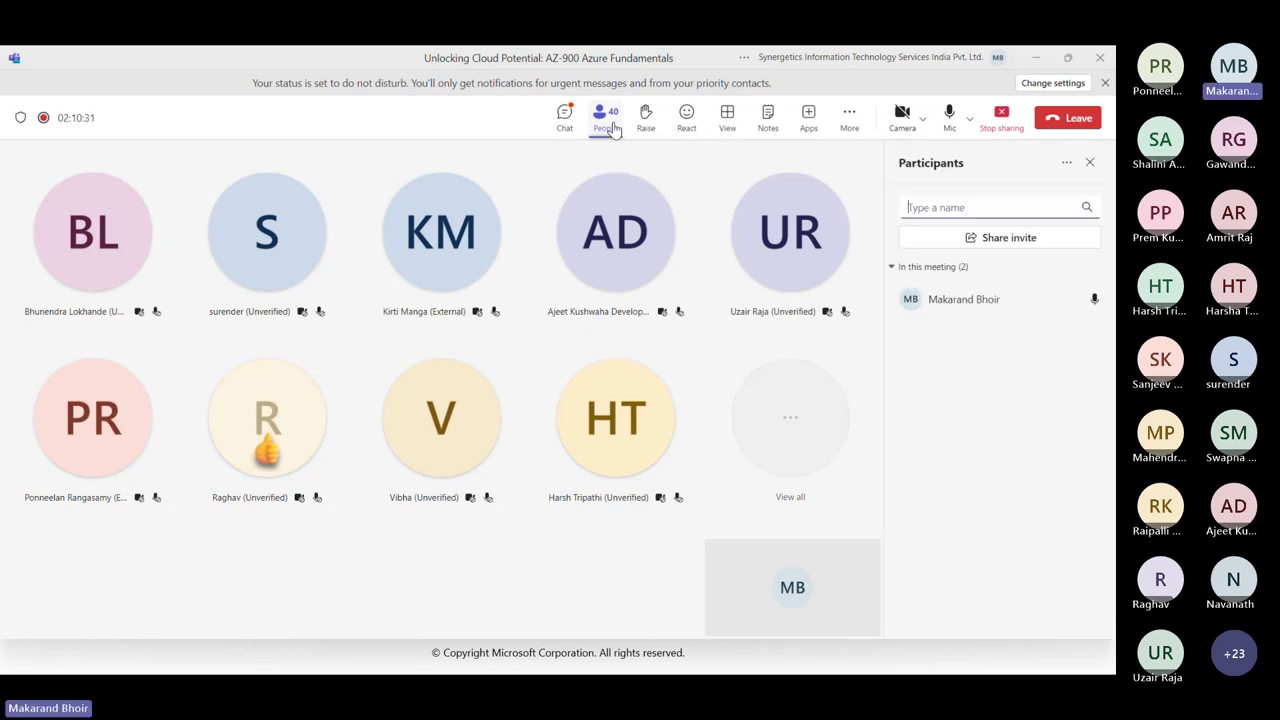
{"action": "left_click", "coordinate": [1050, 207]}
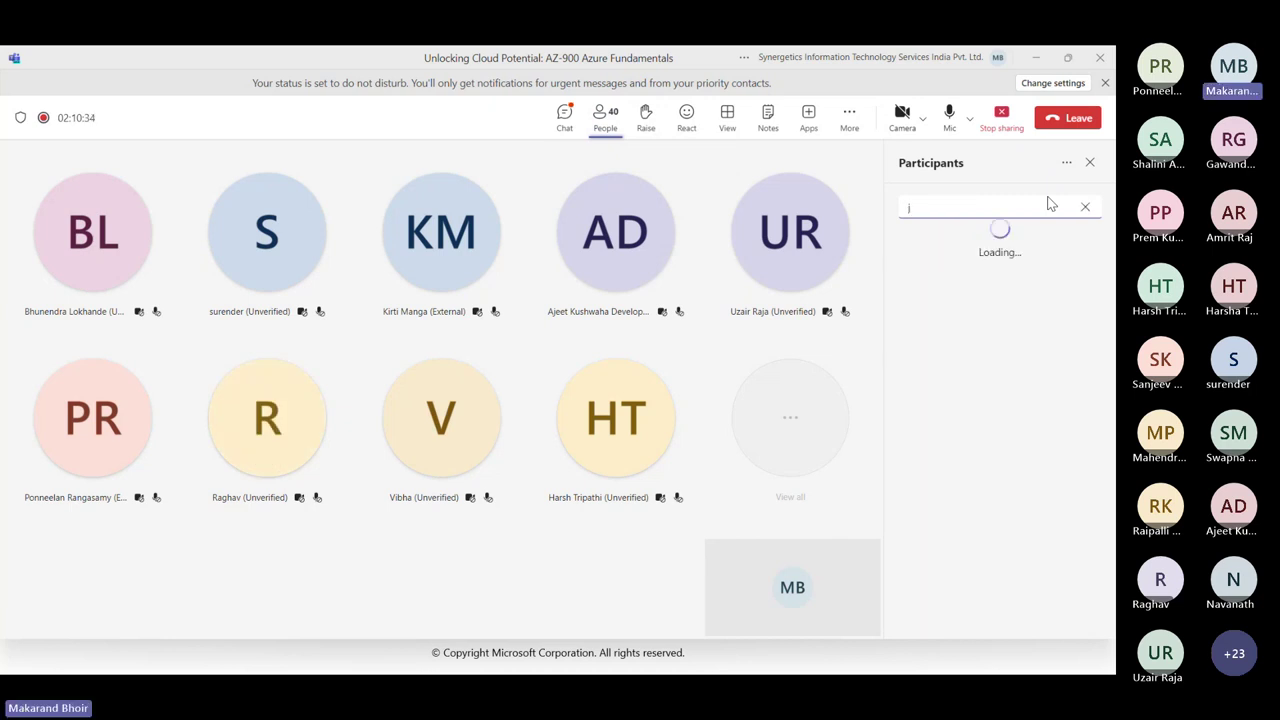
{"action": "type", "text": "Ra"}
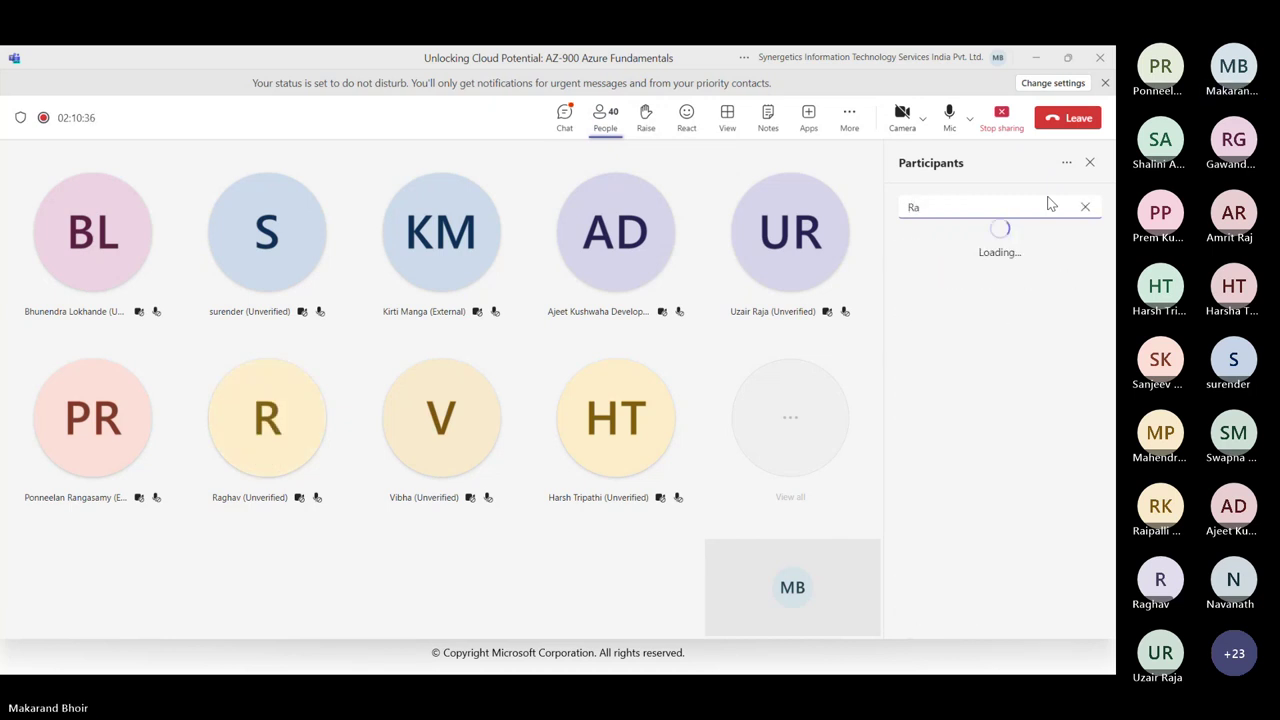
{"action": "type", "text": "ghav"}
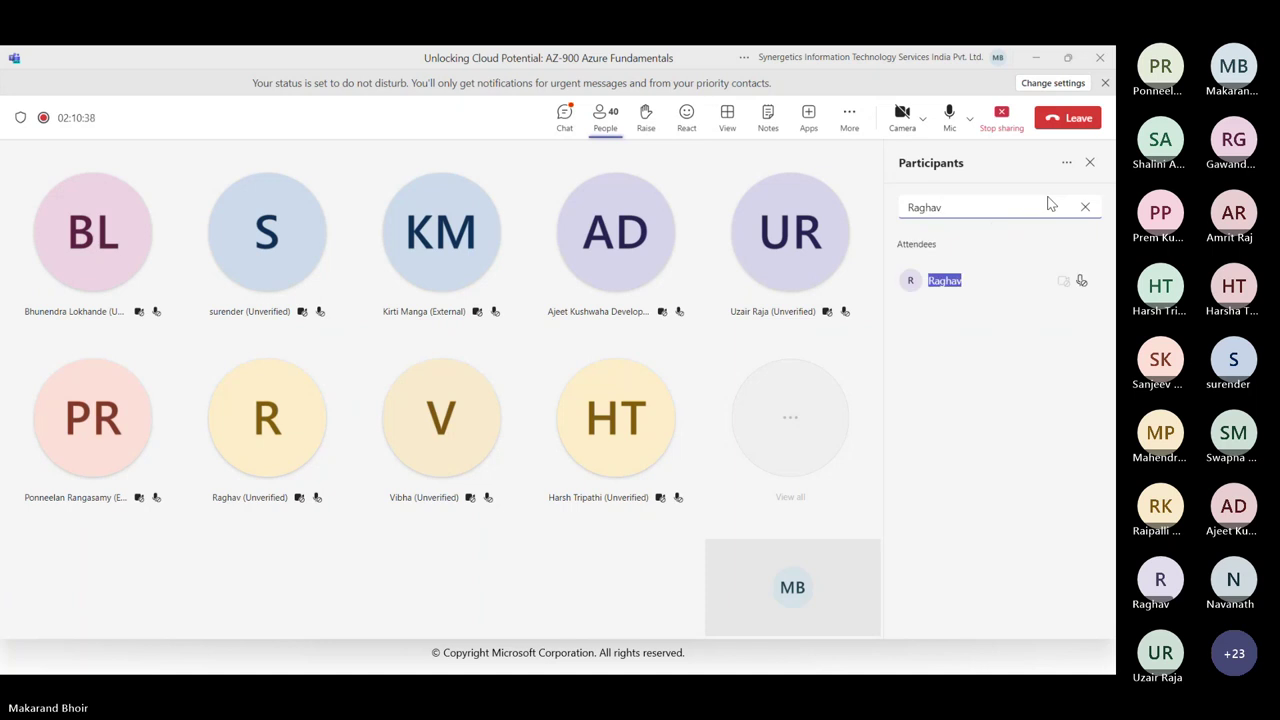
{"action": "left_click", "coordinate": [1074, 287]}
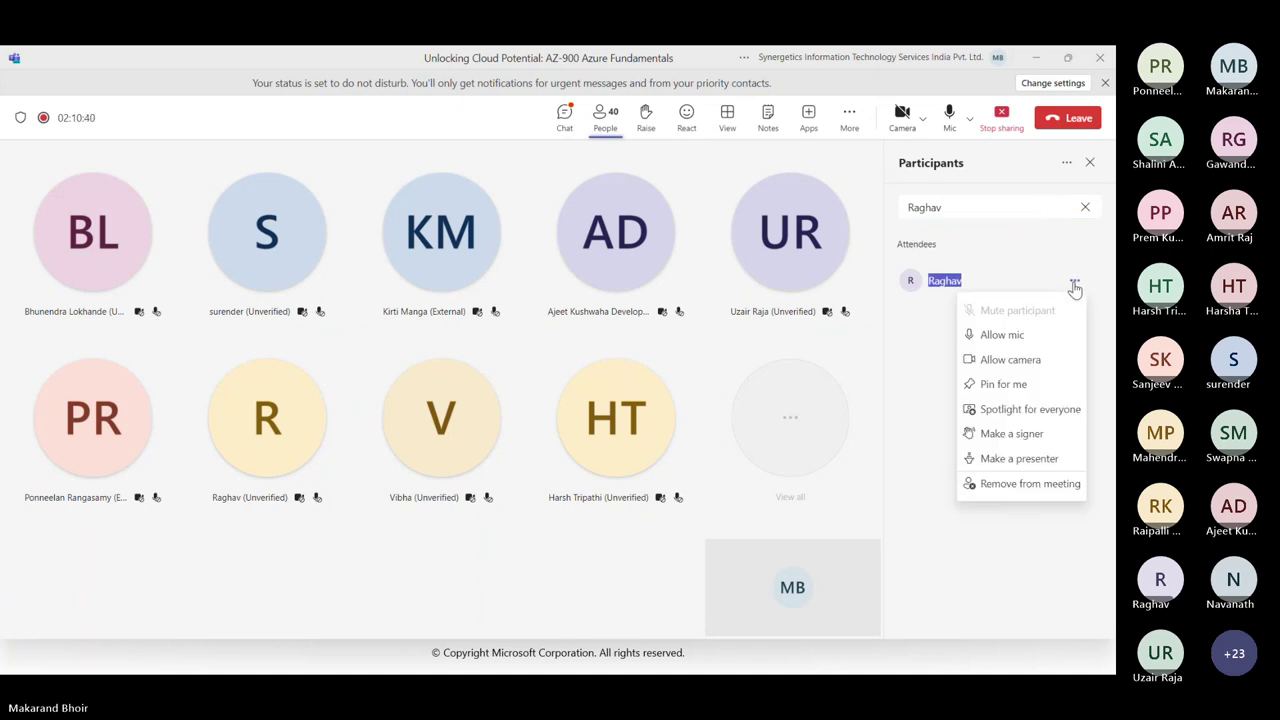
{"action": "left_click", "coordinate": [1049, 459]}
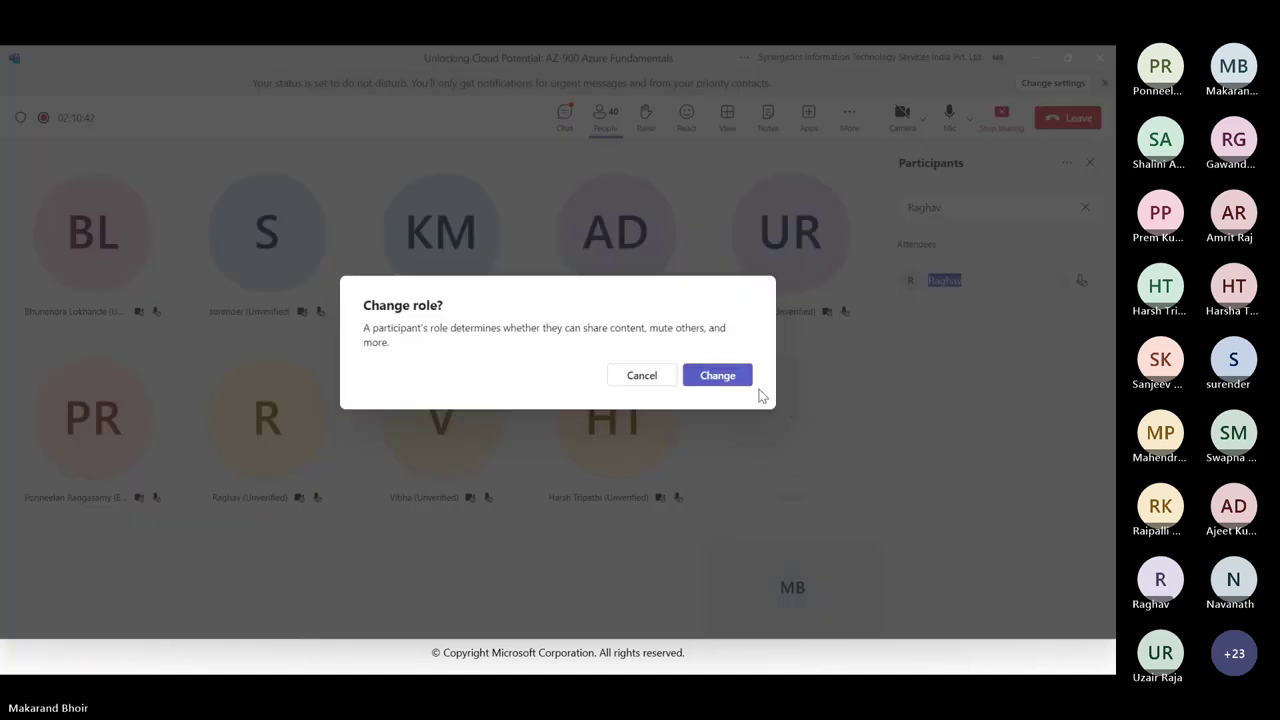
{"action": "left_click", "coordinate": [728, 378]}
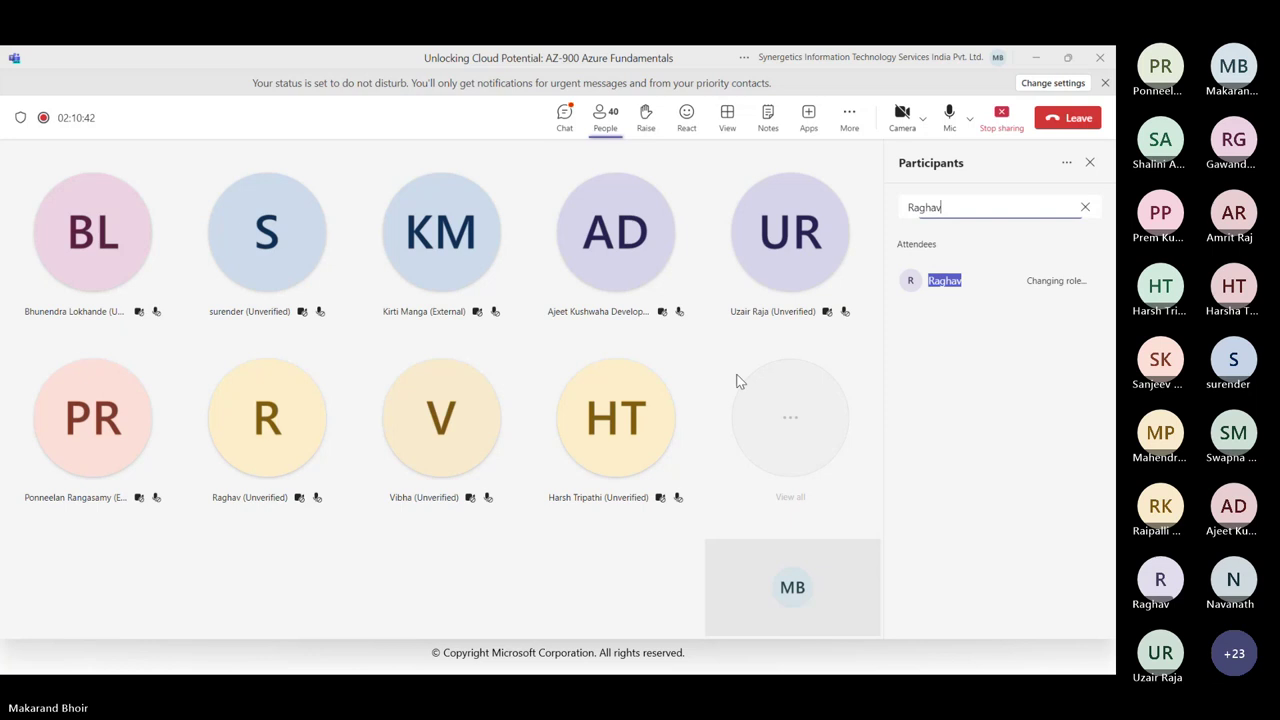
{"action": "left_click", "coordinate": [1085, 208]}
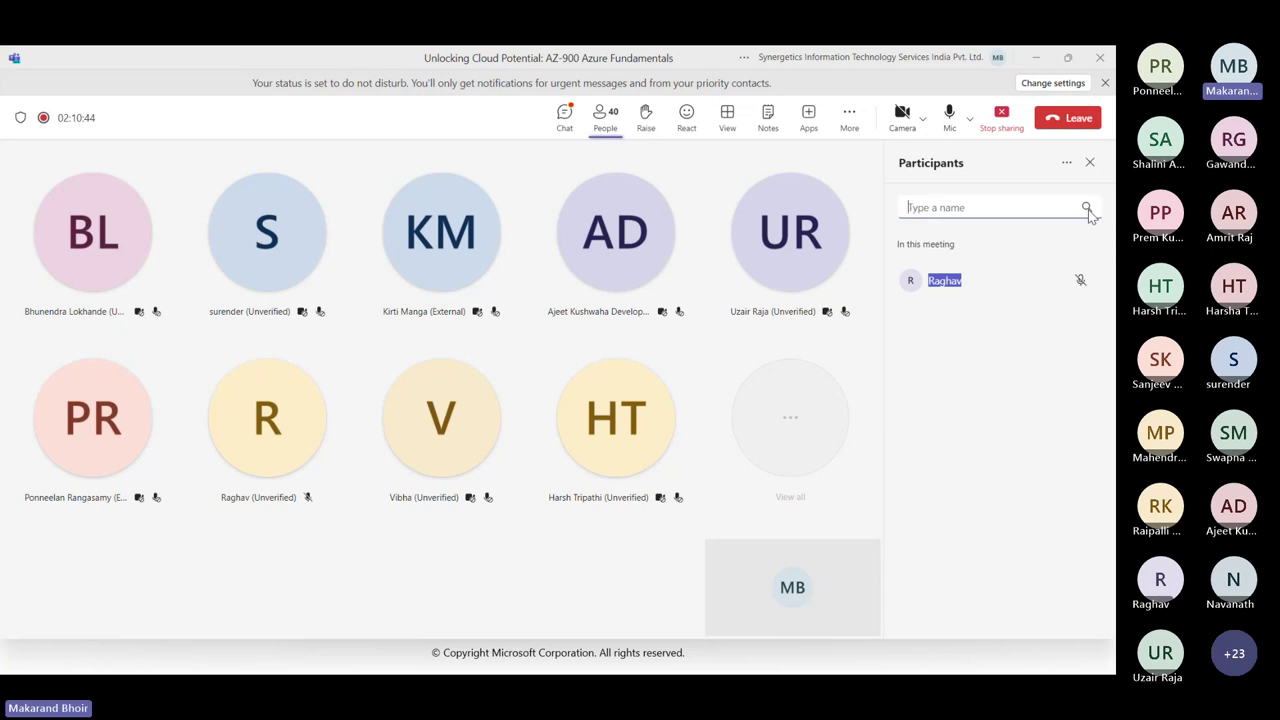
Step: Stop screen sharing and open the Microsoft Invitations email down to Accept invitation
{"action": "left_click", "coordinate": [1001, 116]}
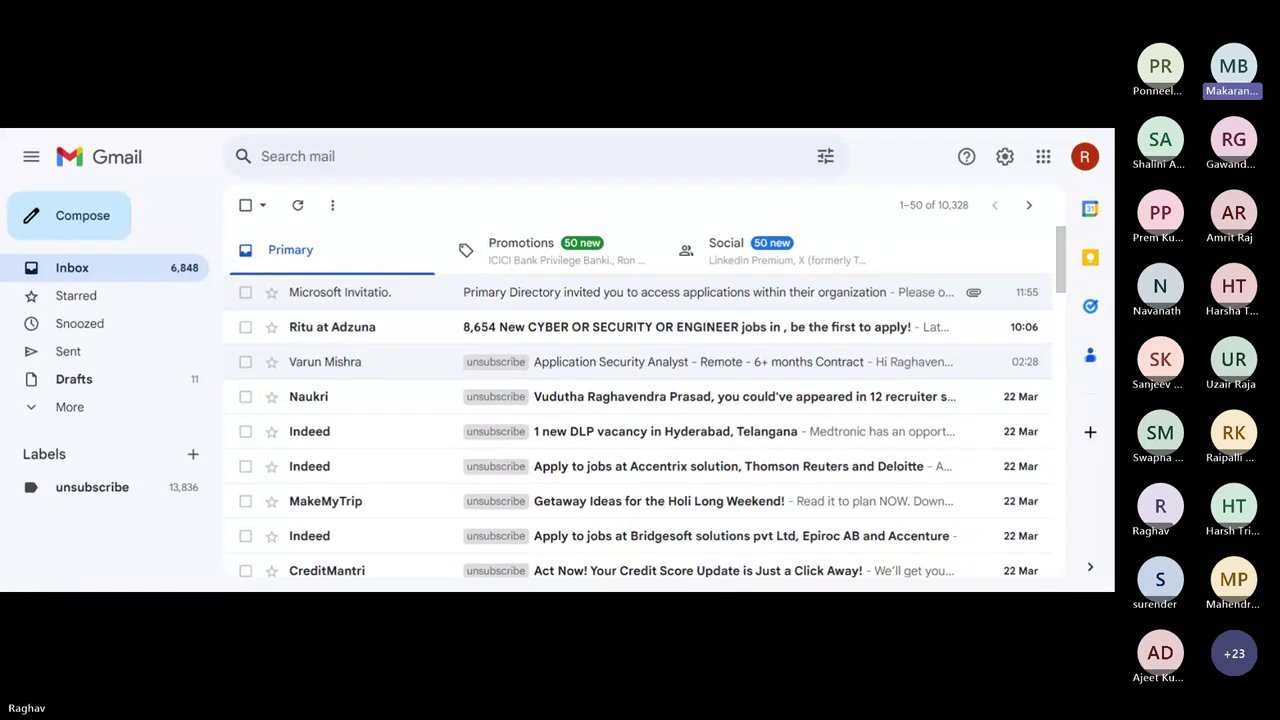
{"action": "left_click", "coordinate": [531, 304]}
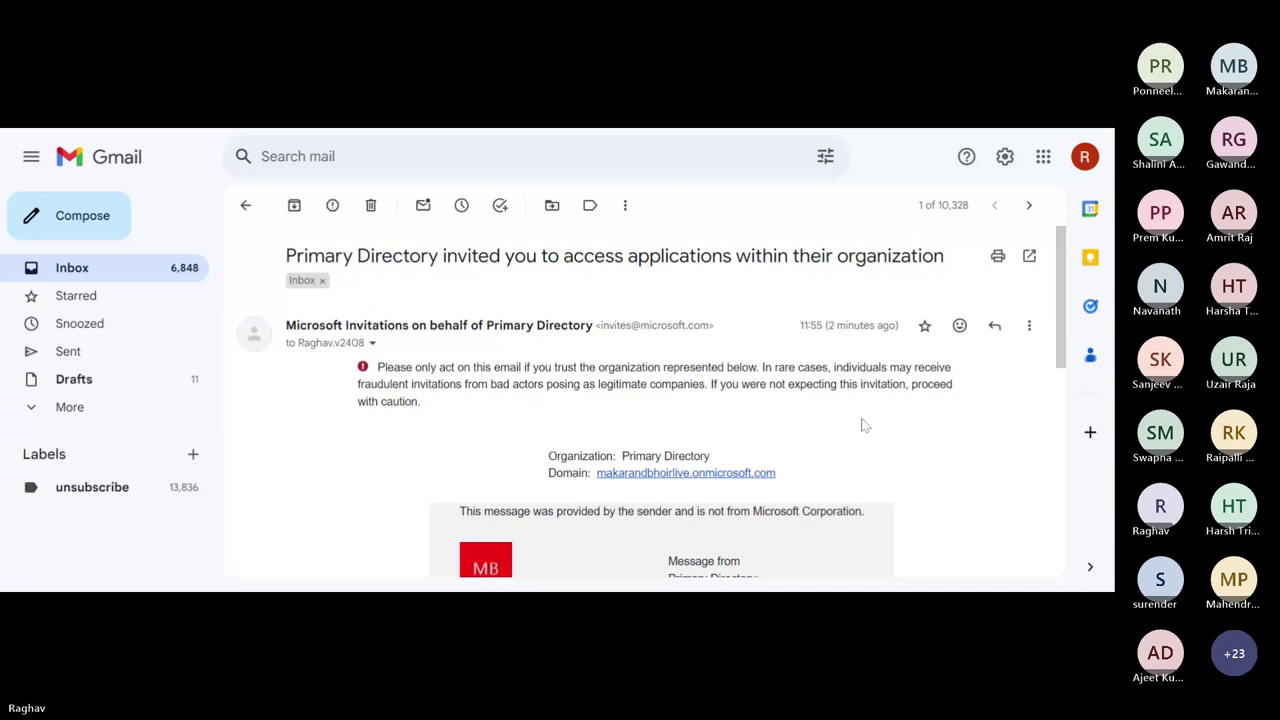
{"action": "scroll", "coordinate": [865, 425], "scroll_direction": "down", "scroll_amount": 3}
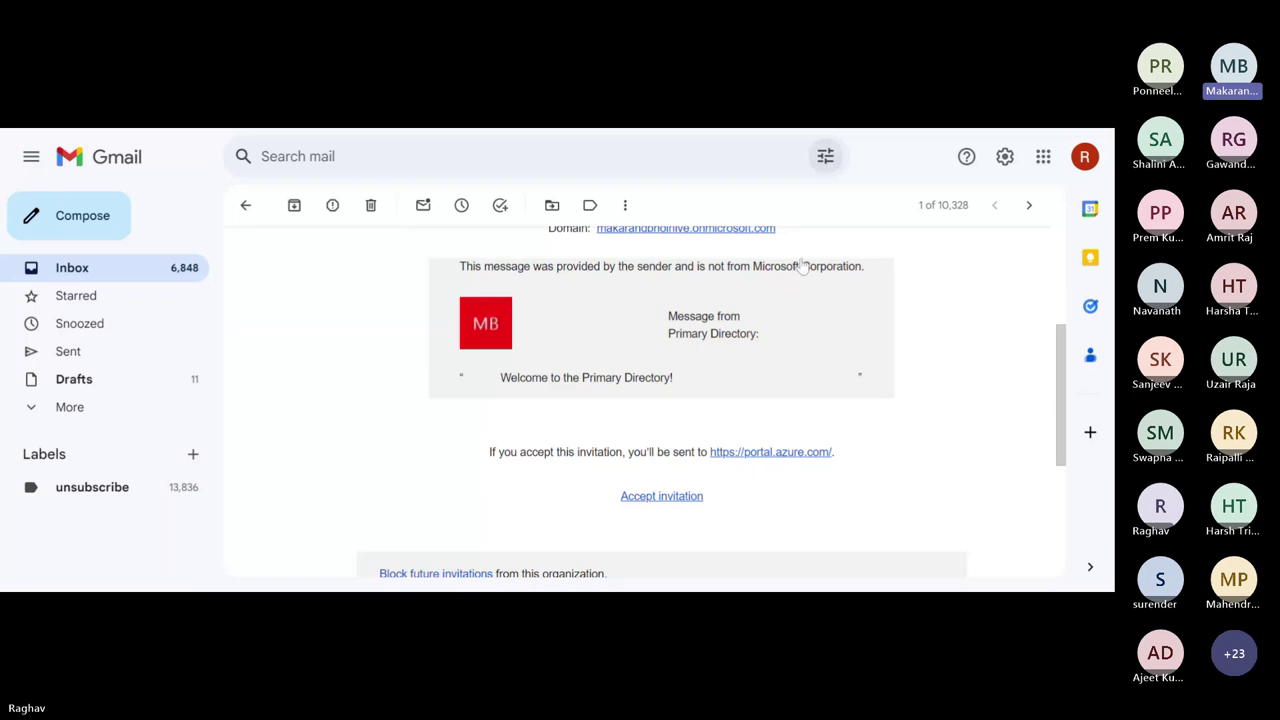
{"action": "scroll", "coordinate": [829, 428], "scroll_direction": "down", "scroll_amount": 1}
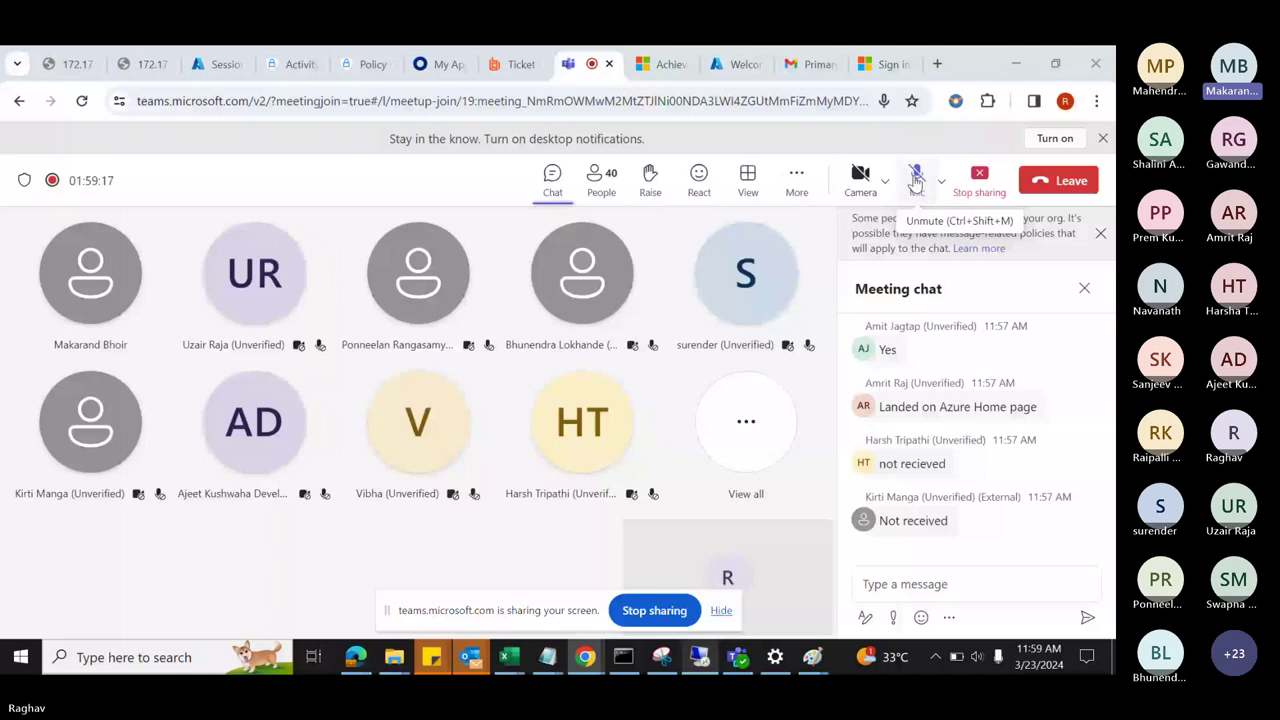
Step: Try the account password, then request an emailed sign-in code and enter it
{"action": "key", "text": "ctrl+9"}
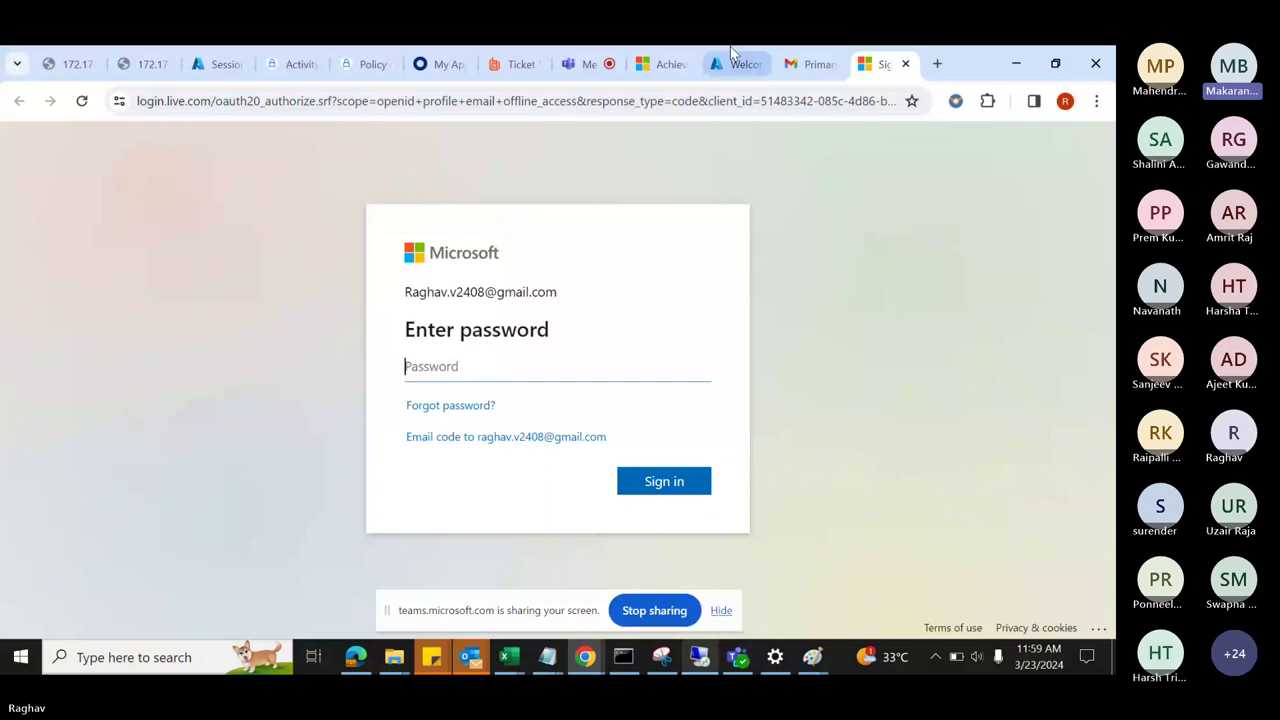
{"action": "left_click", "coordinate": [491, 368]}
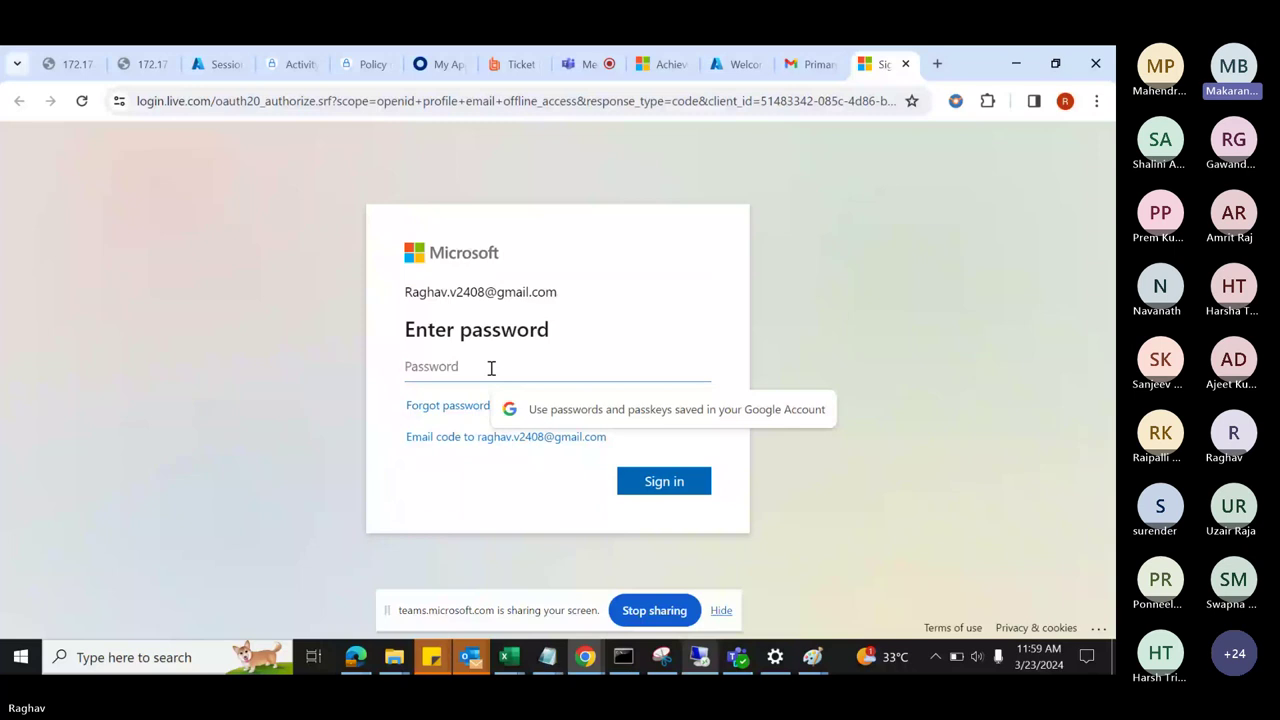
{"action": "type", "text": "••"}
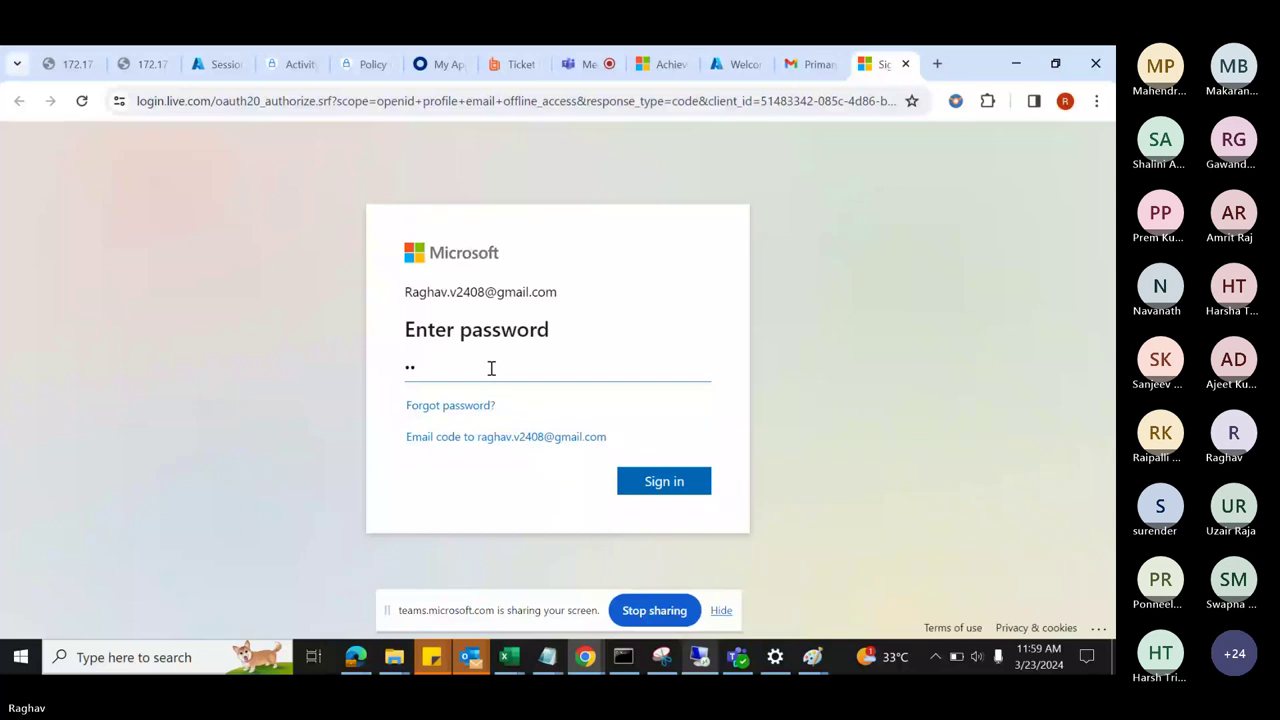
{"action": "type", "text": "•••••••••••"}
{"action": "key", "text": "Return"}
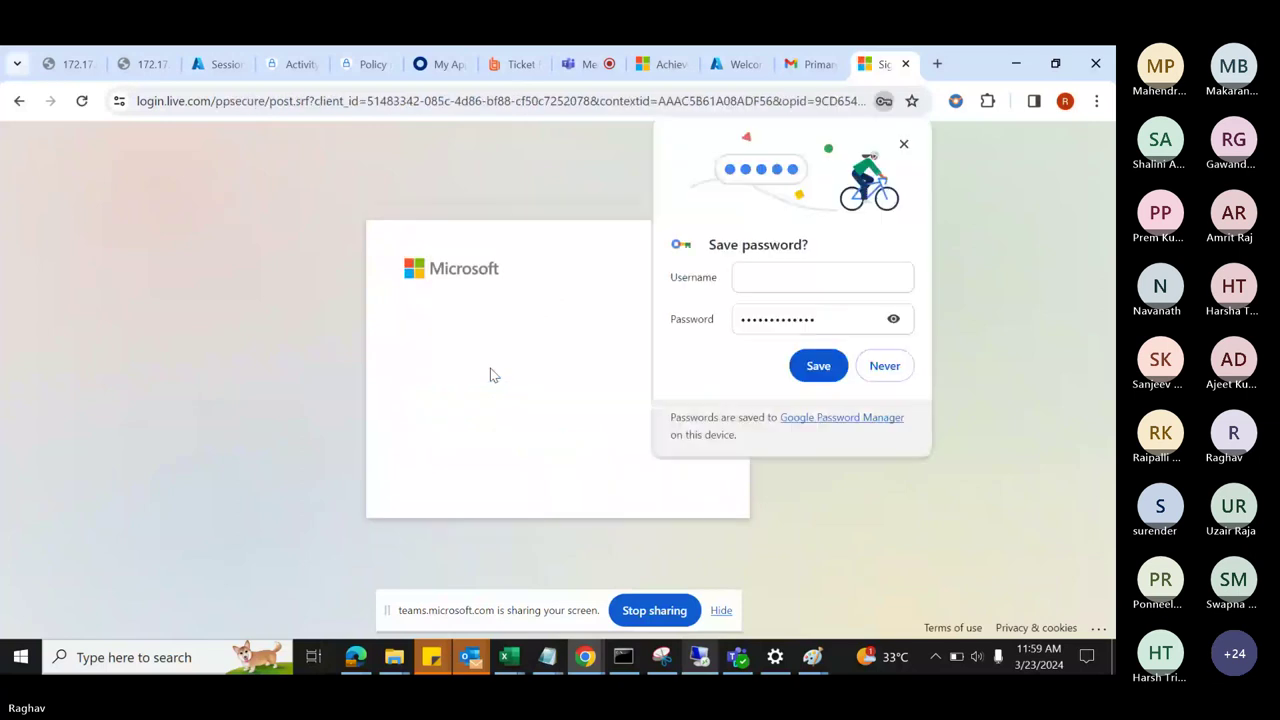
{"action": "left_click", "coordinate": [884, 366]}
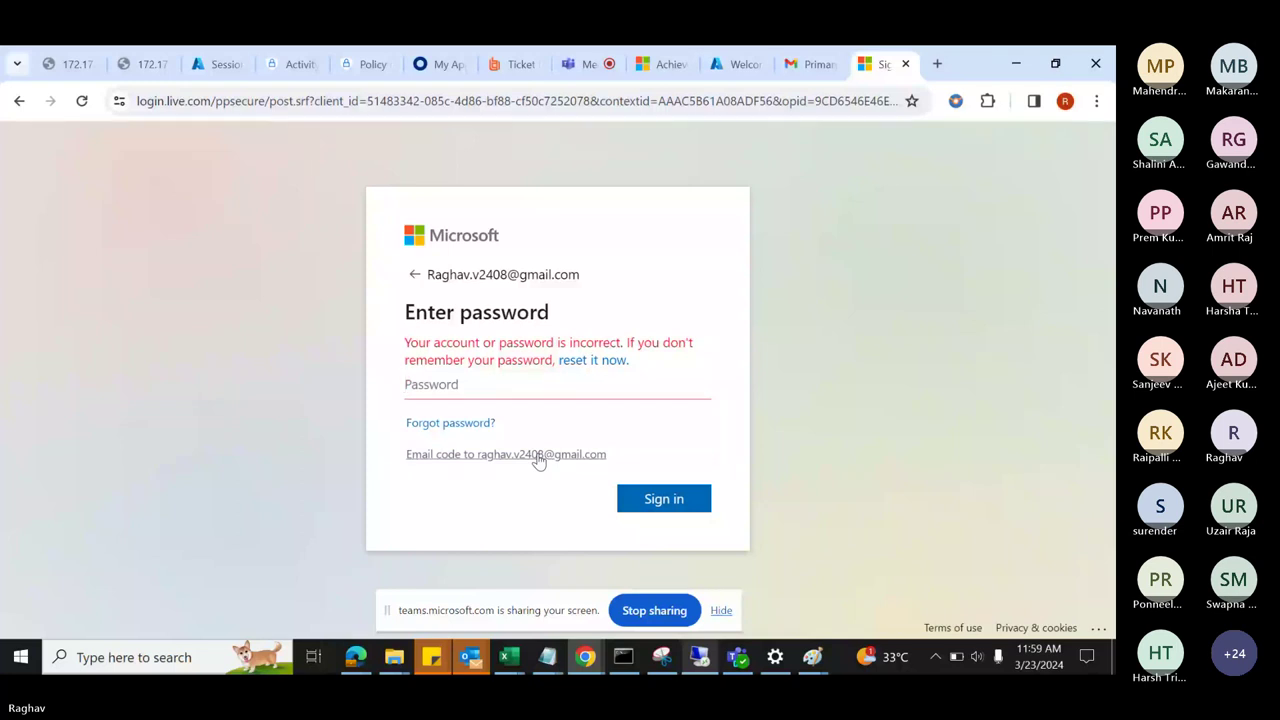
{"action": "left_click", "coordinate": [538, 458]}
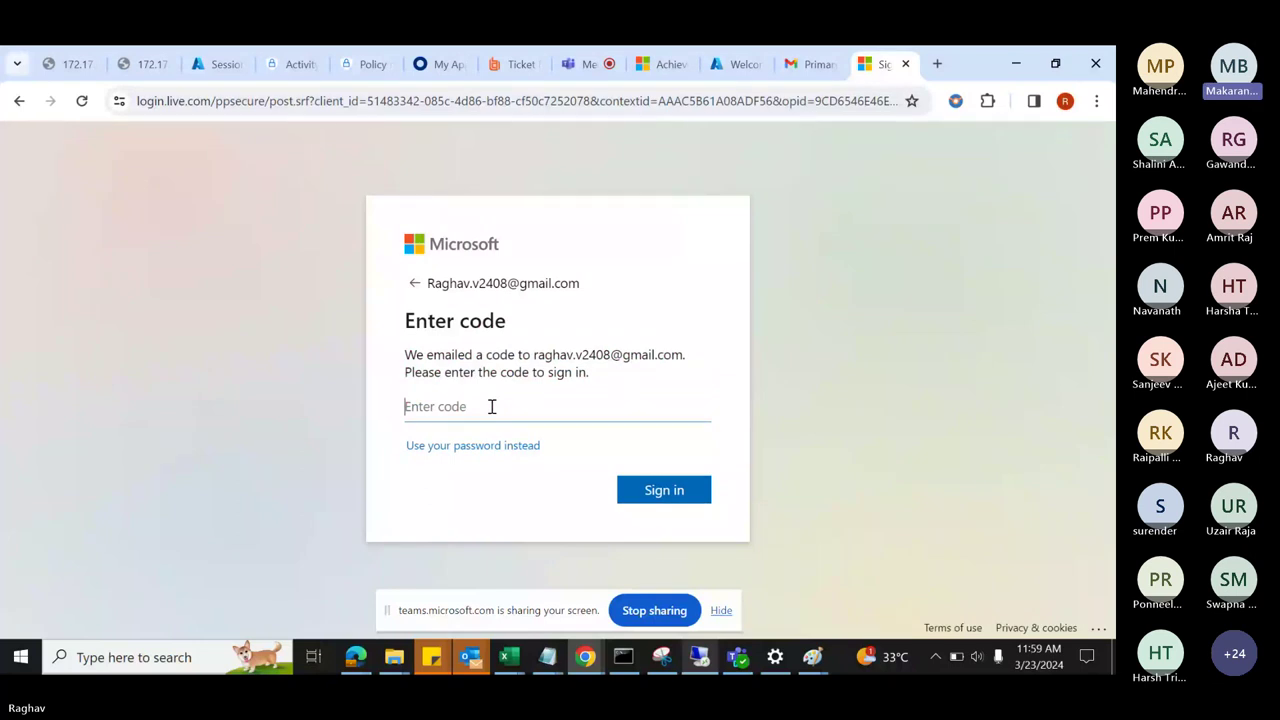
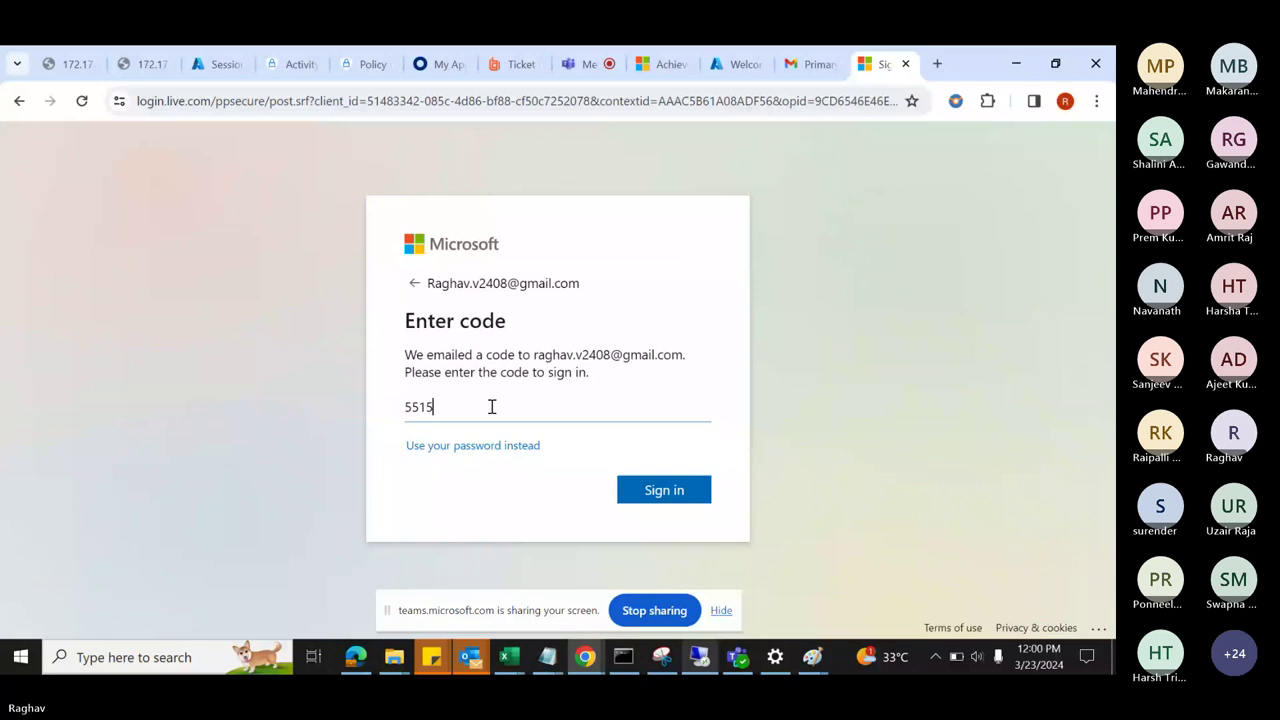
Step: Submit the emailed code, unmute in Teams, and choose Yes to stay signed in
{"action": "left_click", "coordinate": [652, 477]}
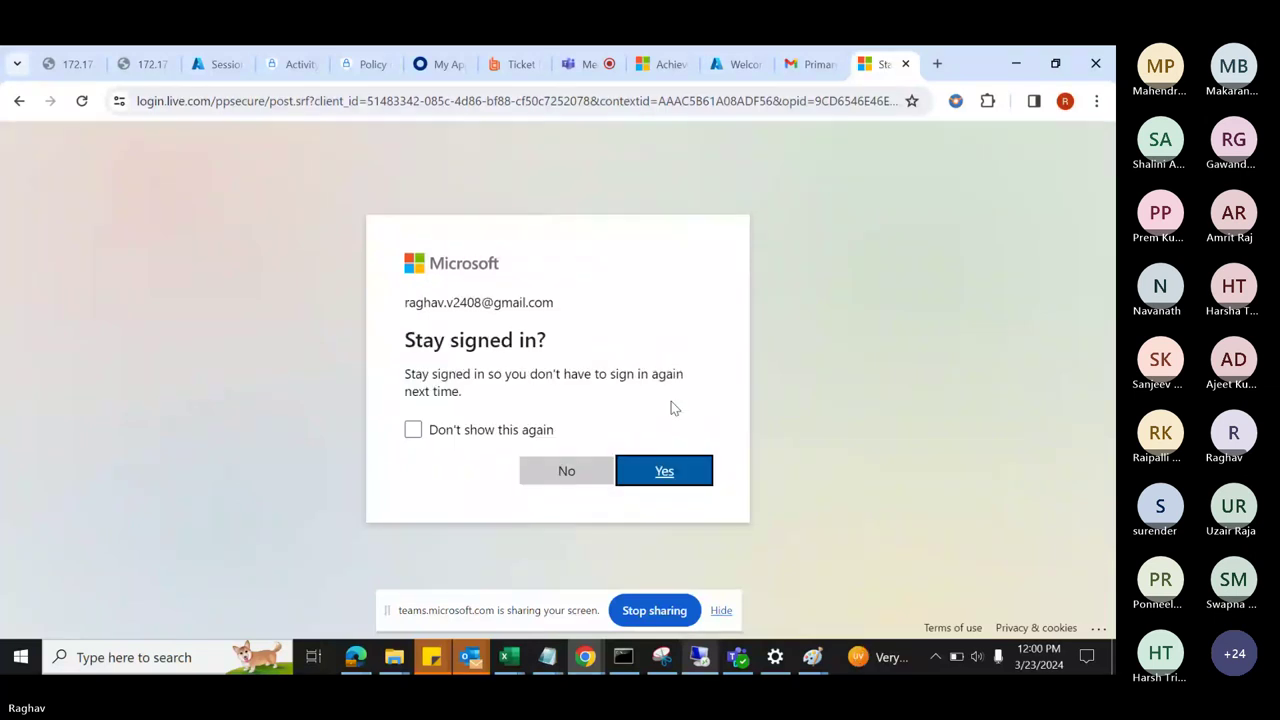
{"action": "left_click", "coordinate": [583, 64]}
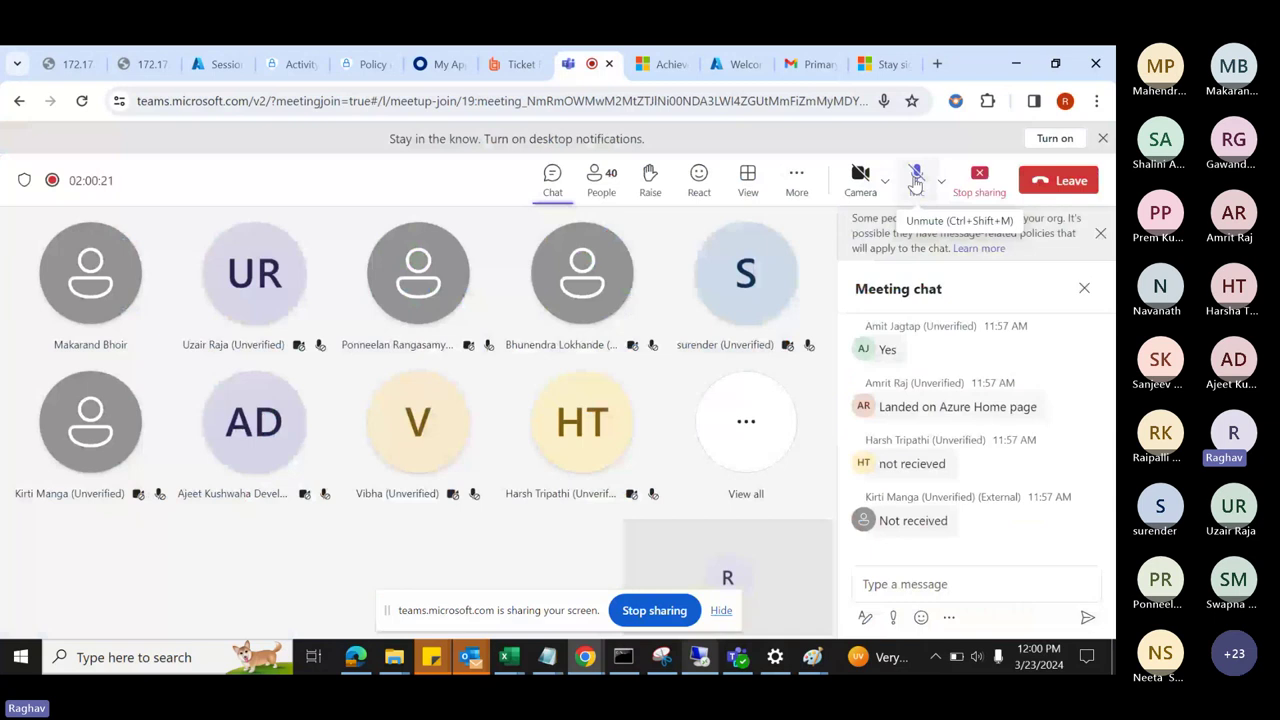
{"action": "left_click", "coordinate": [915, 180]}
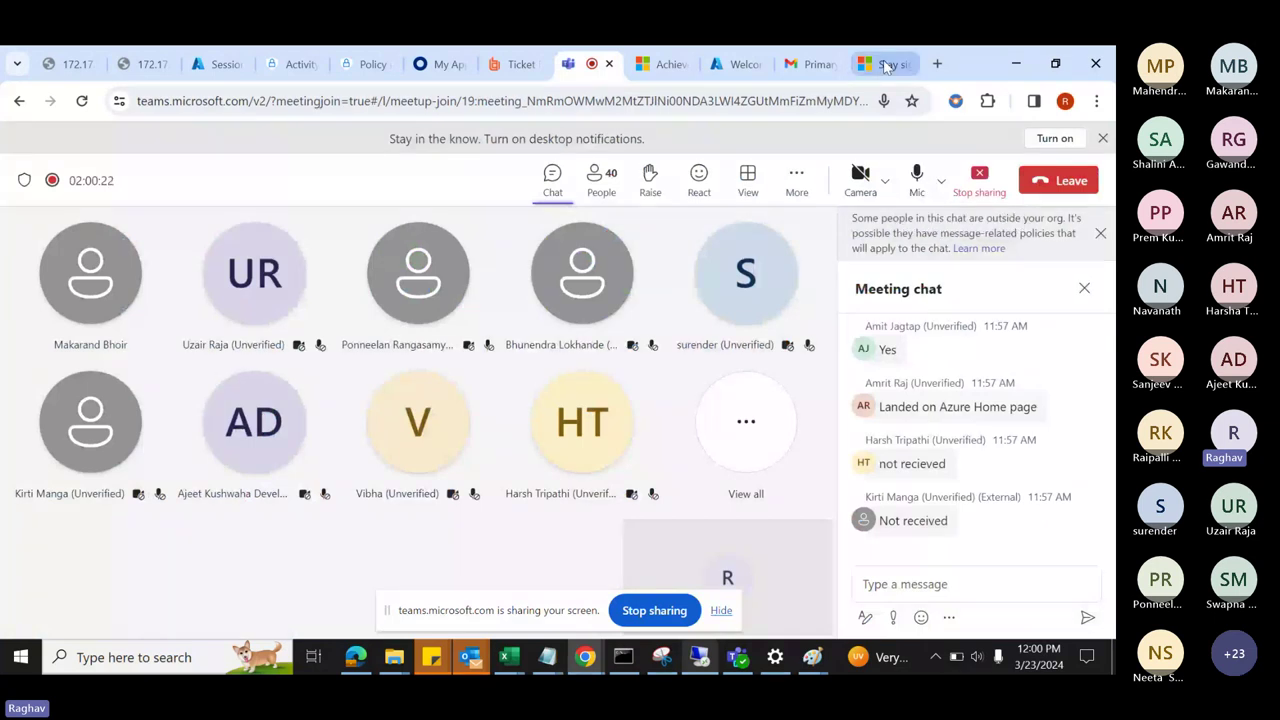
{"action": "left_click", "coordinate": [884, 64]}
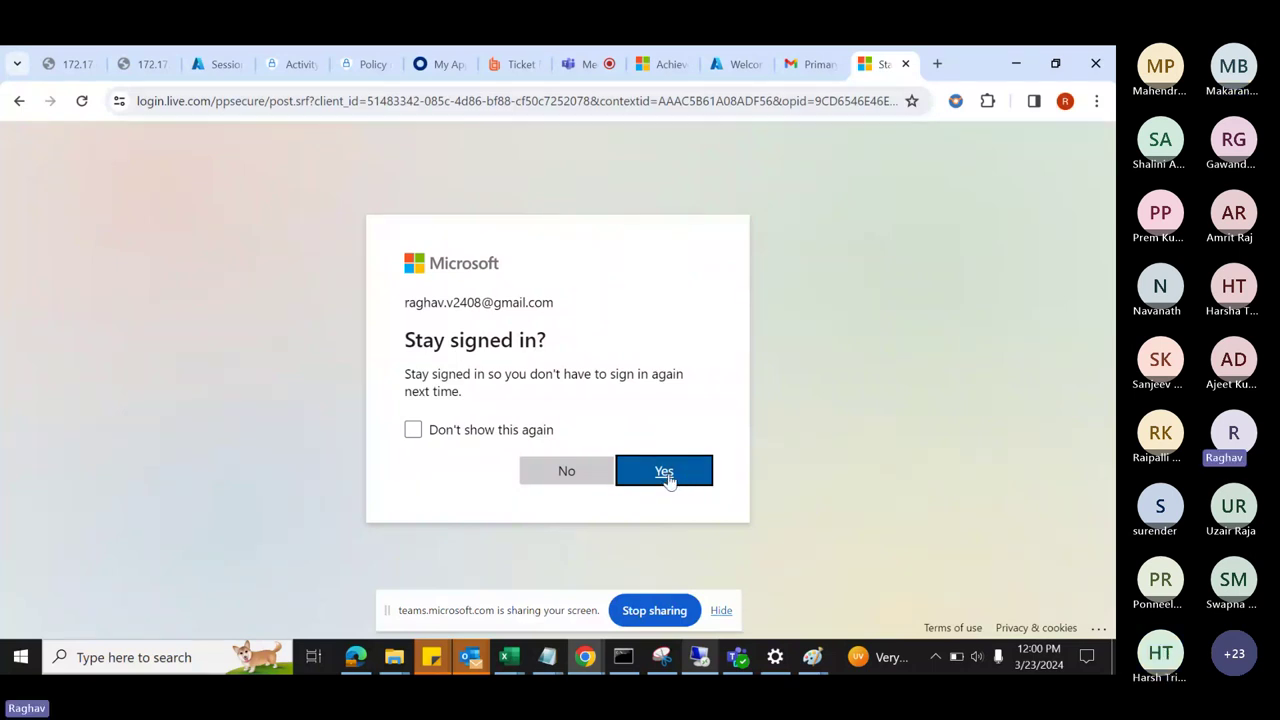
{"action": "left_click", "coordinate": [666, 471]}
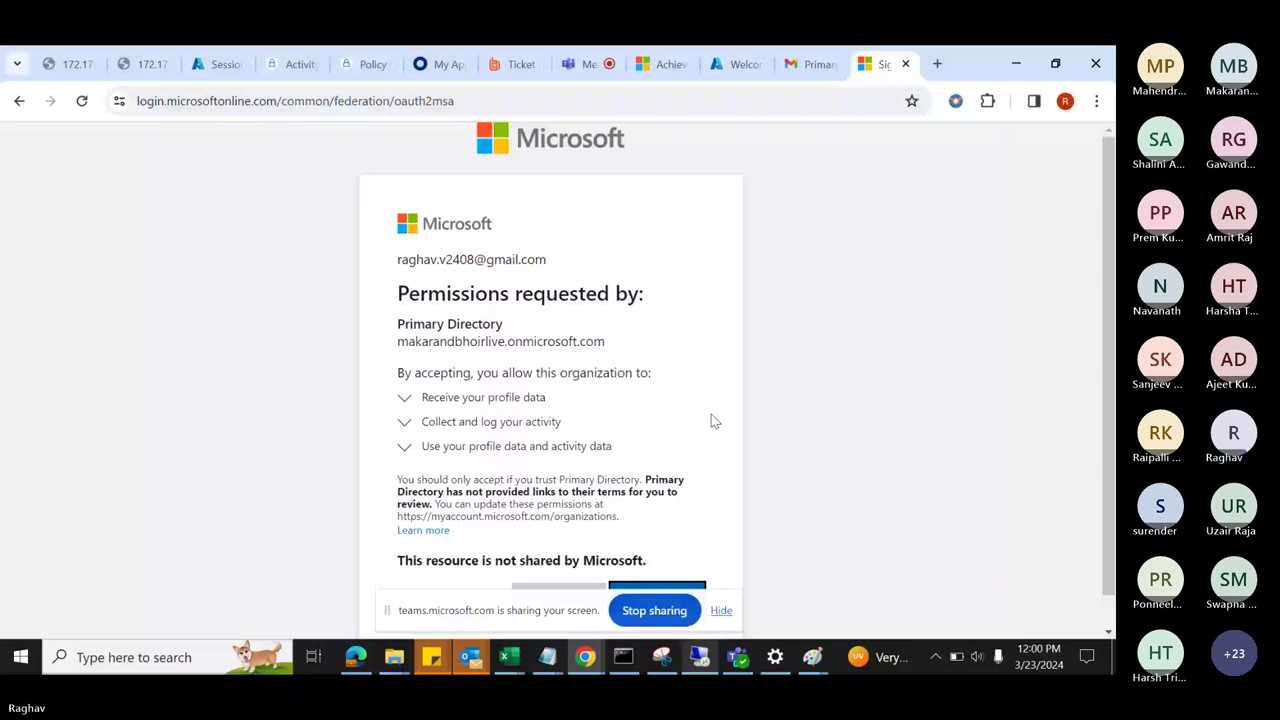
Step: Accept Primary Directory's permissions request for profile and activity data
{"action": "scroll", "coordinate": [714, 421], "scroll_direction": "down", "scroll_amount": 1}
{"action": "left_click", "coordinate": [670, 565]}
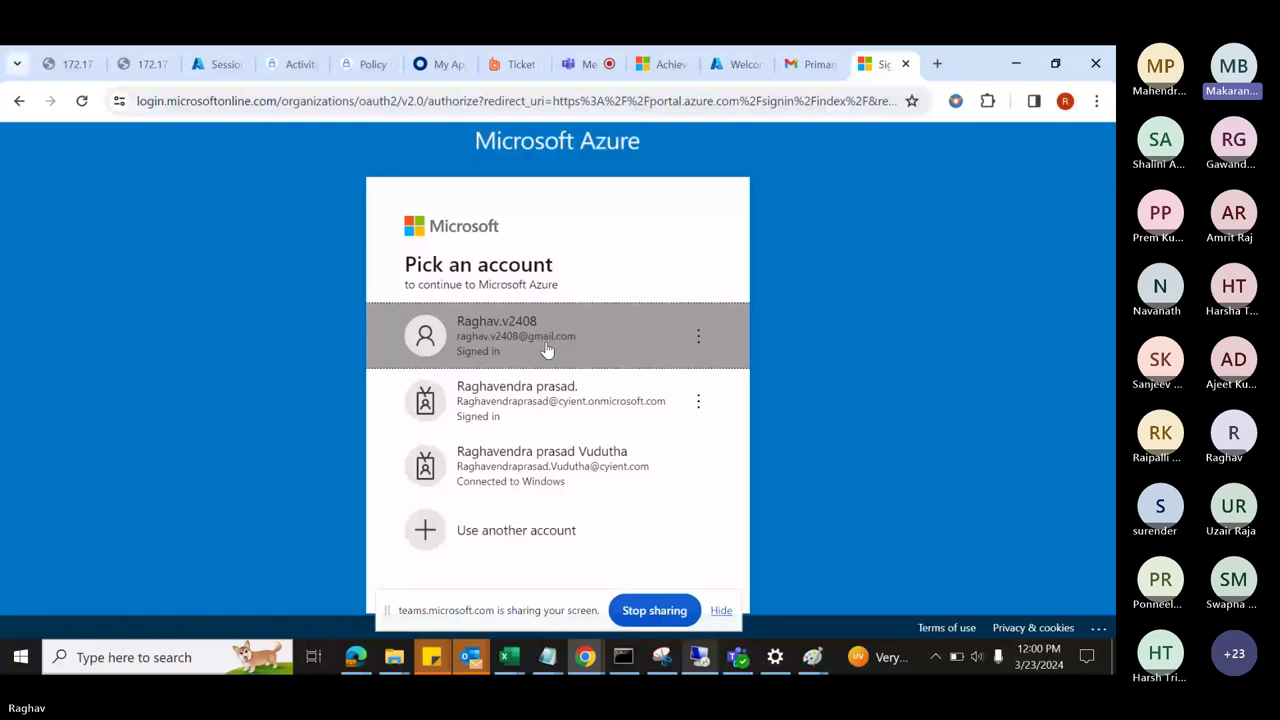
Step: Choose the Gmail guest account on Pick an account to continue into Azure
{"action": "left_click", "coordinate": [547, 348]}
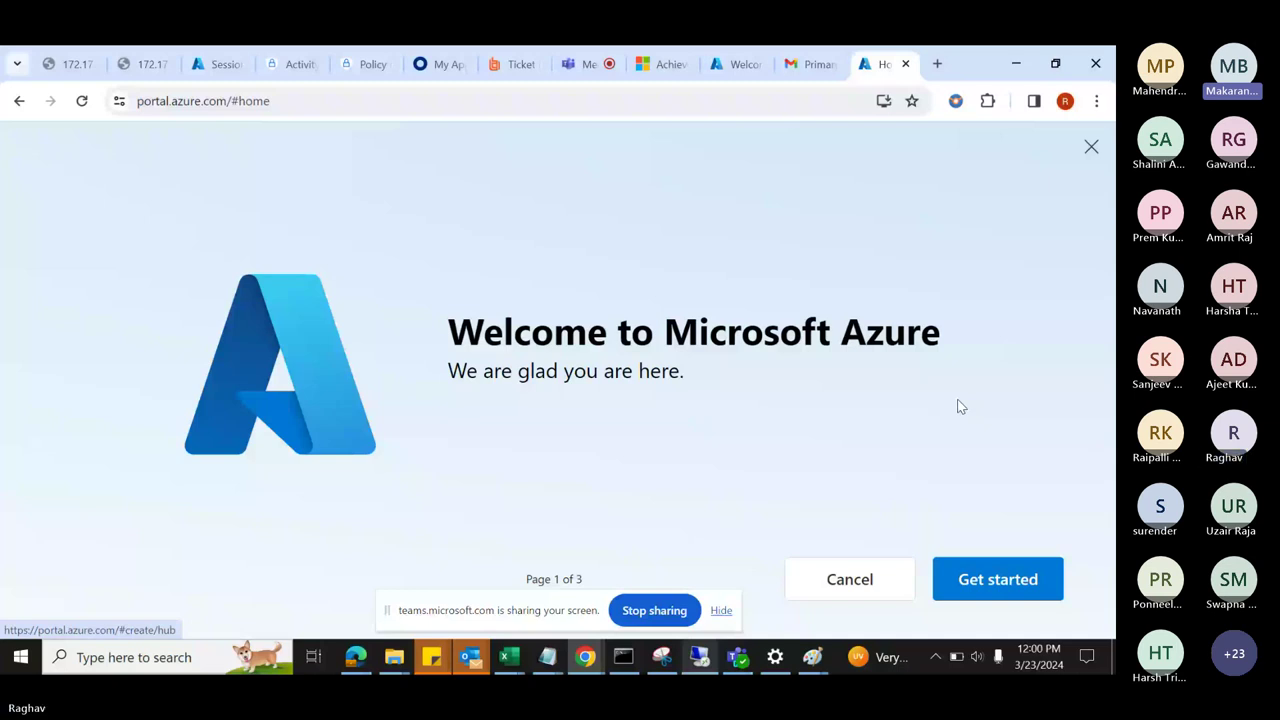
Step: Start the welcome tour with Get started and skip the 'How do you plan to use Azure?' survey
{"action": "left_click", "coordinate": [960, 579]}
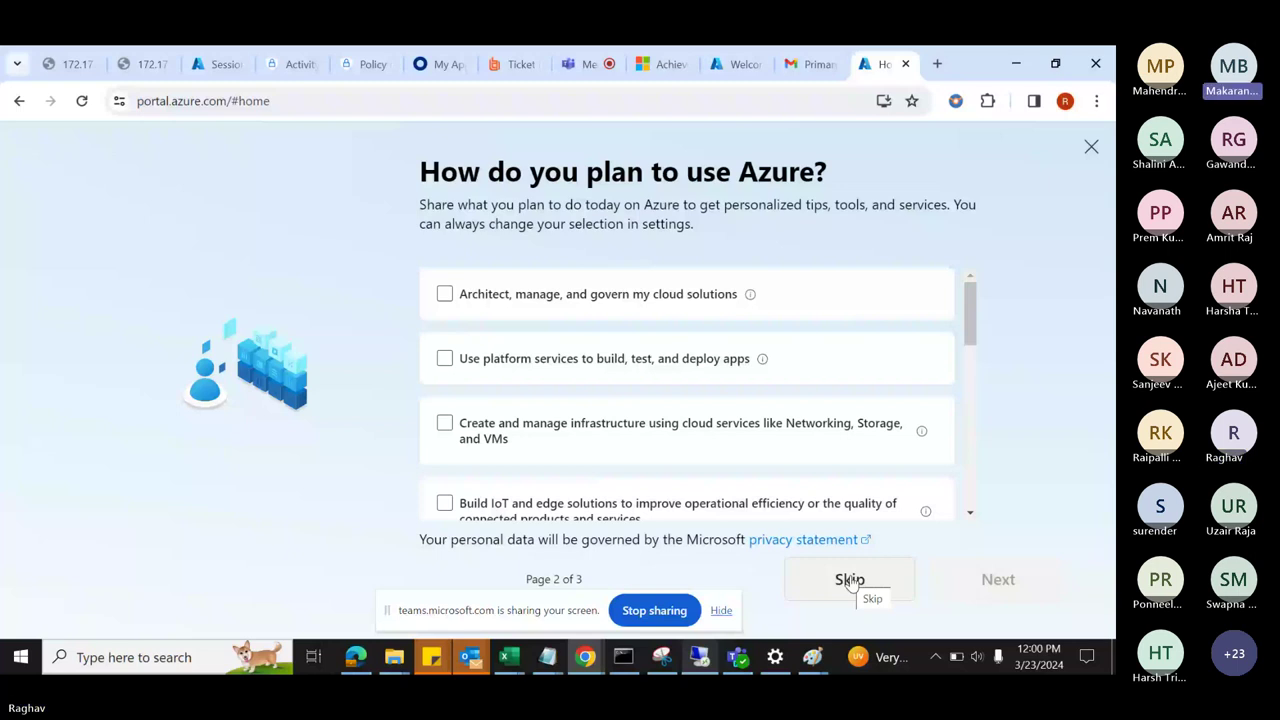
{"action": "left_click", "coordinate": [849, 581]}
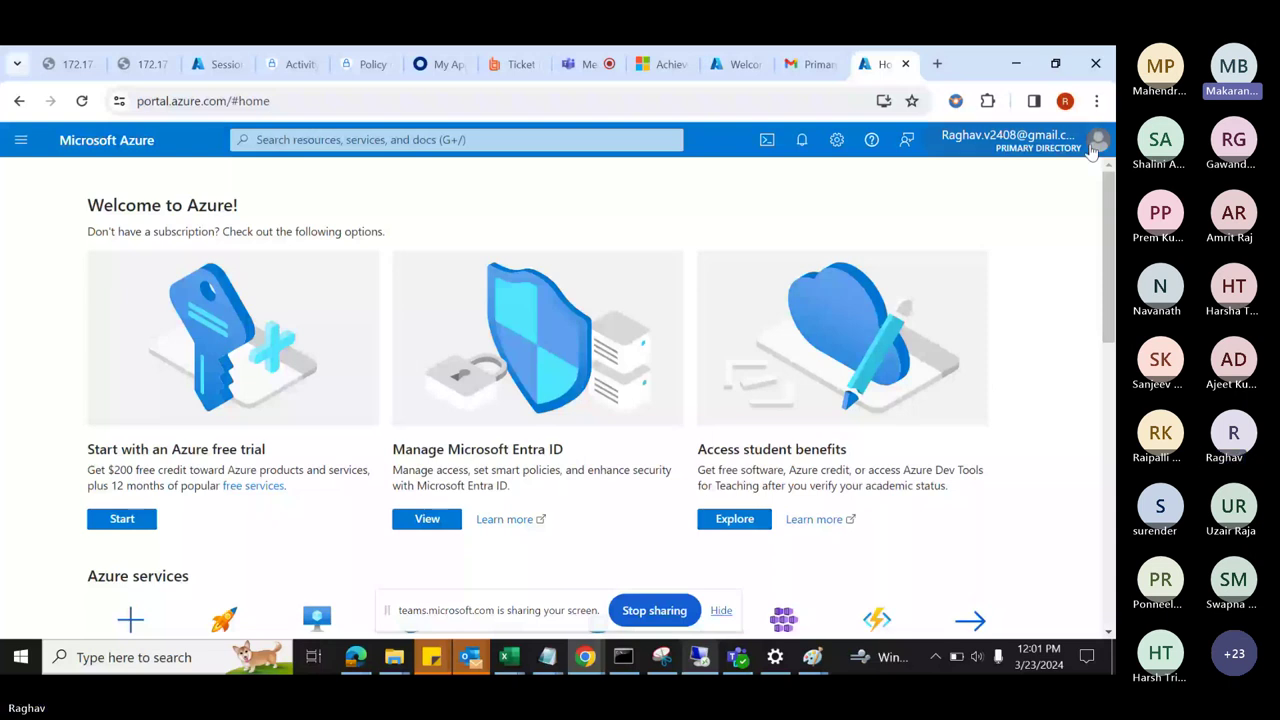
{"action": "mouse_move", "coordinate": [1093, 147]}
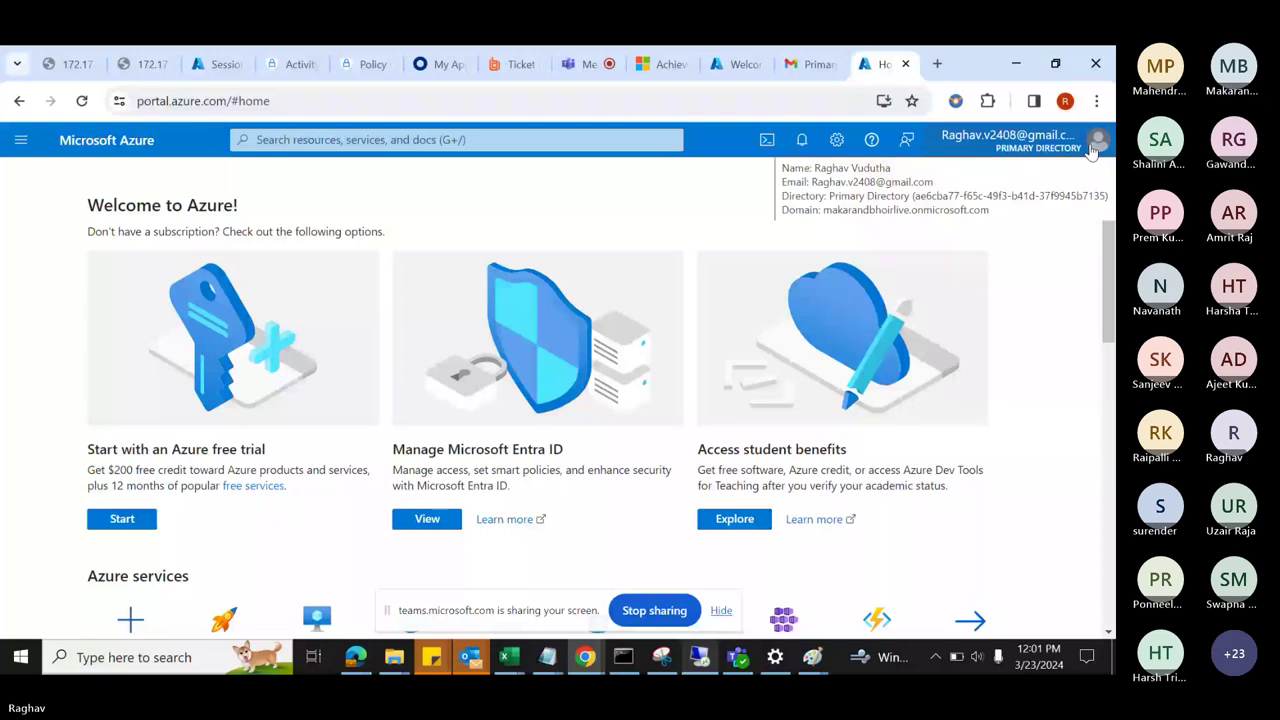
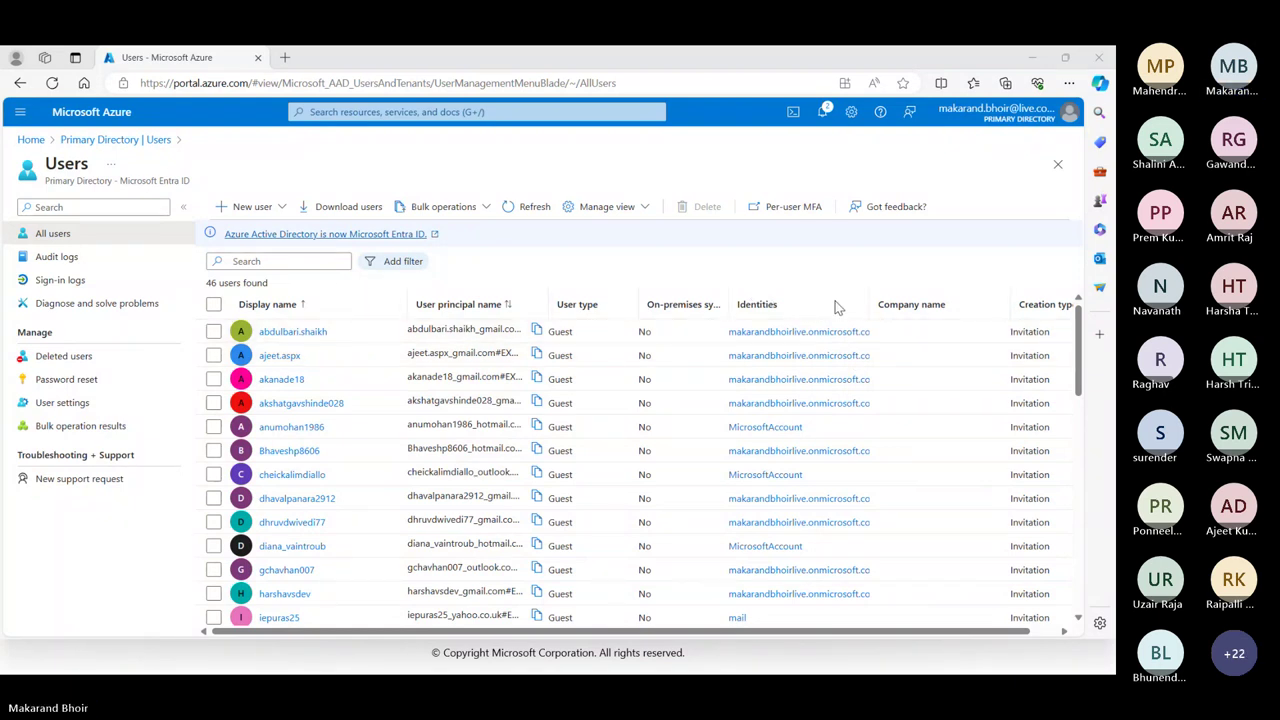
Step: Switch from the Azure Users page to the Teams meeting window 'Unlocking Cloud Potential'
{"action": "key", "text": "alt+Tab"}
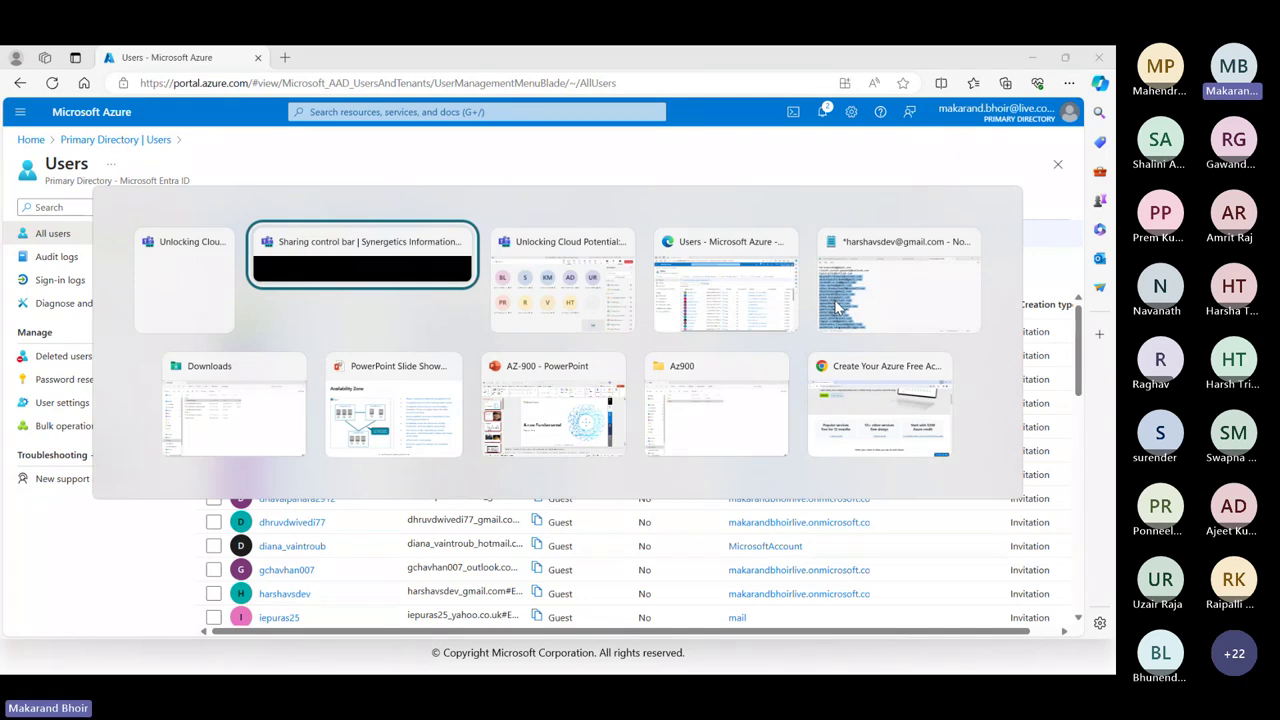
{"action": "key", "text": "alt+Tab"}
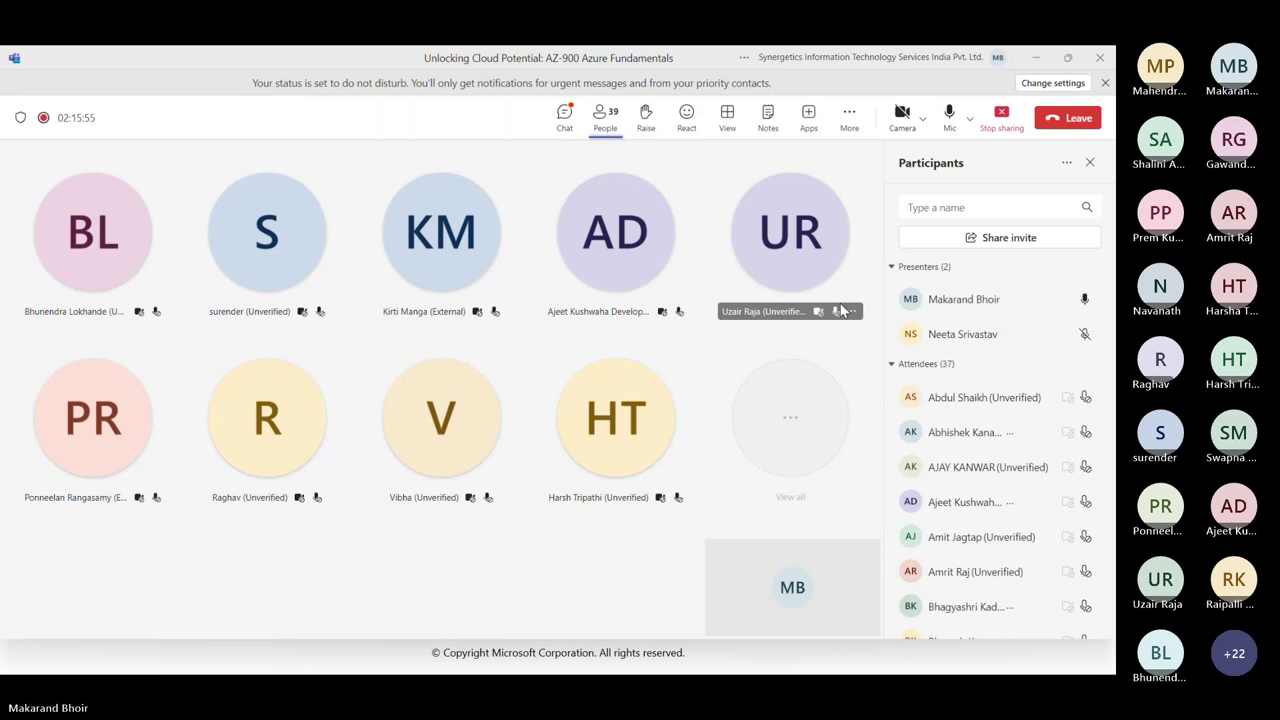
{"action": "key", "text": "alt+Tab"}
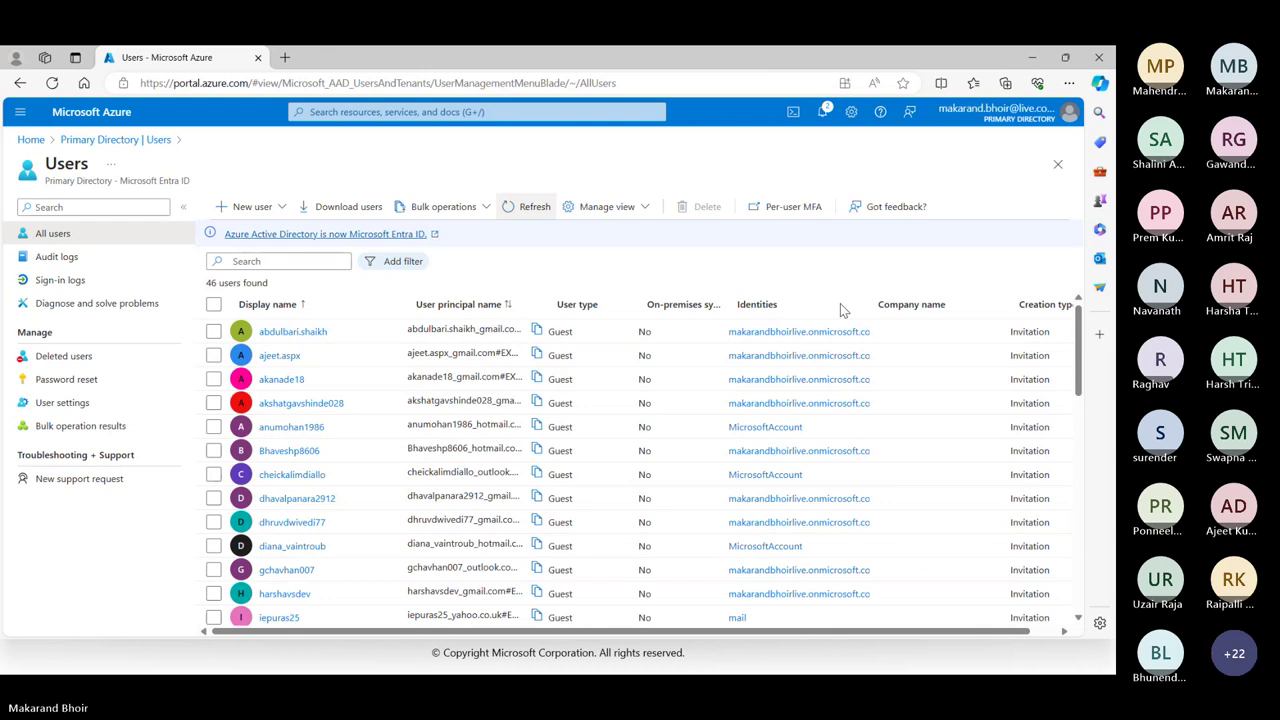
{"action": "key", "text": "alt+Tab"}
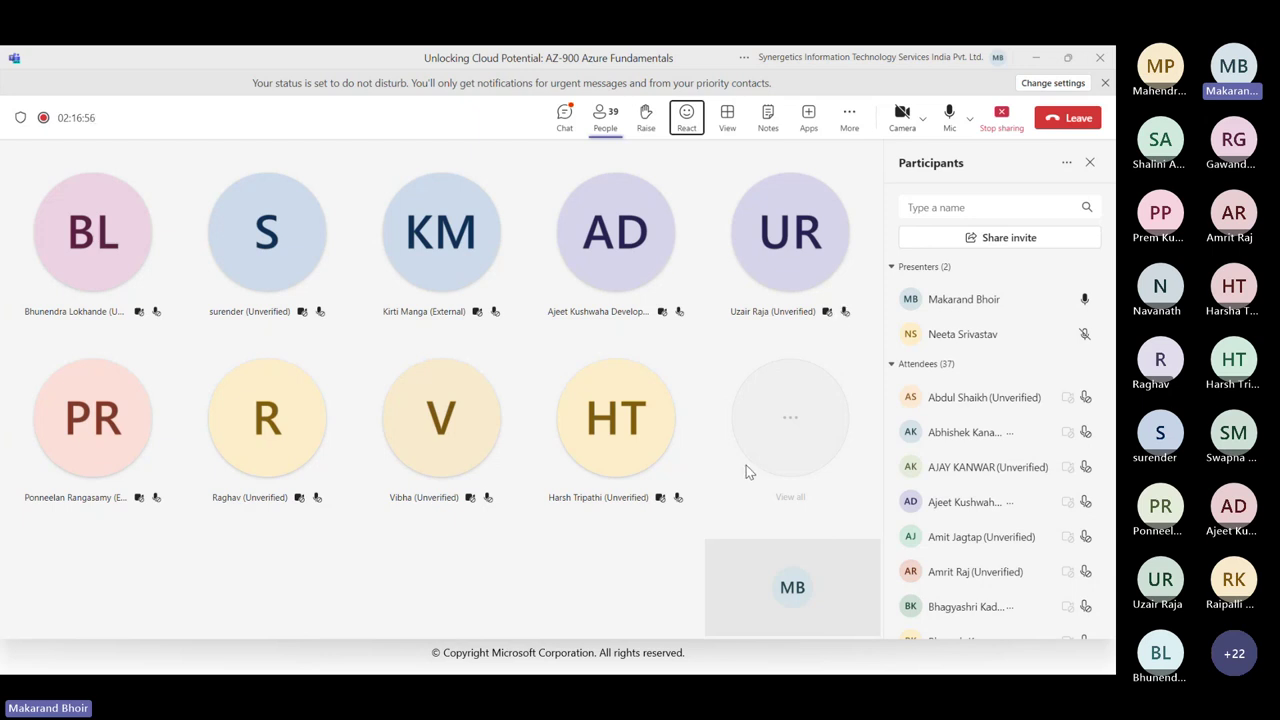
Step: Launch the Windows Clock app by searching 'clo' from Start
{"action": "key", "text": "super"}
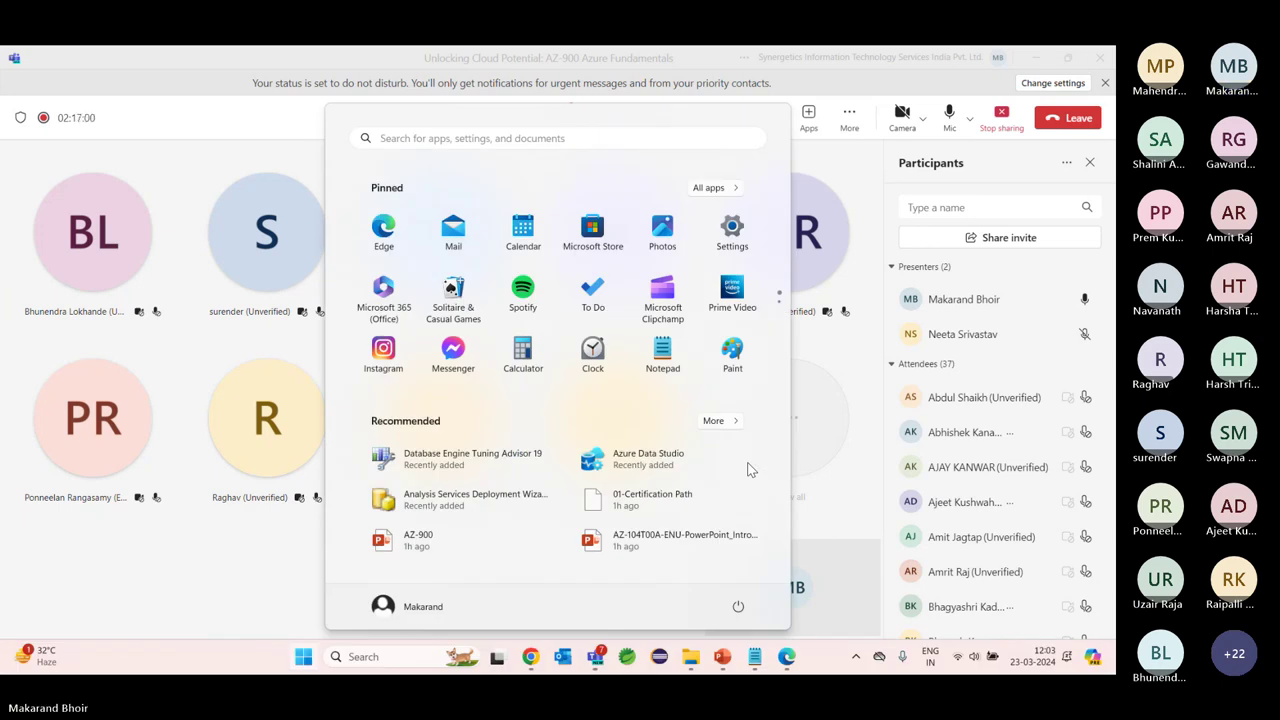
{"action": "type", "text": "clo"}
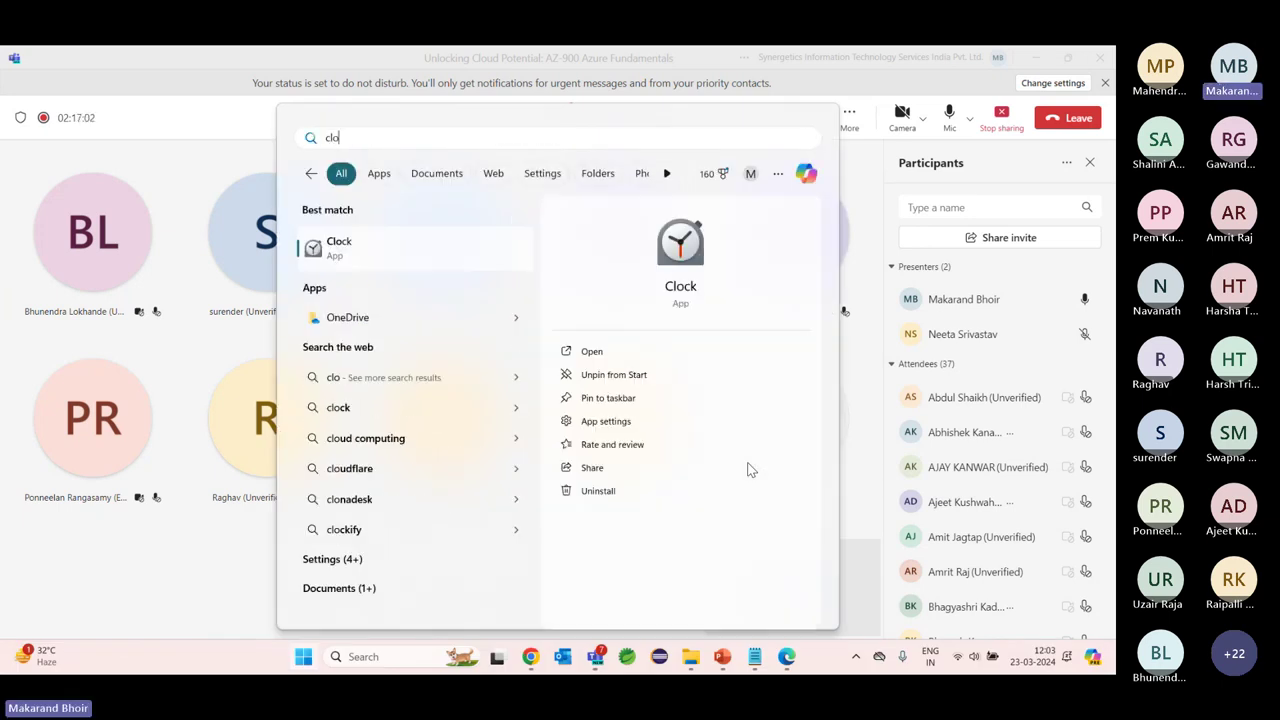
{"action": "key", "text": "Return"}
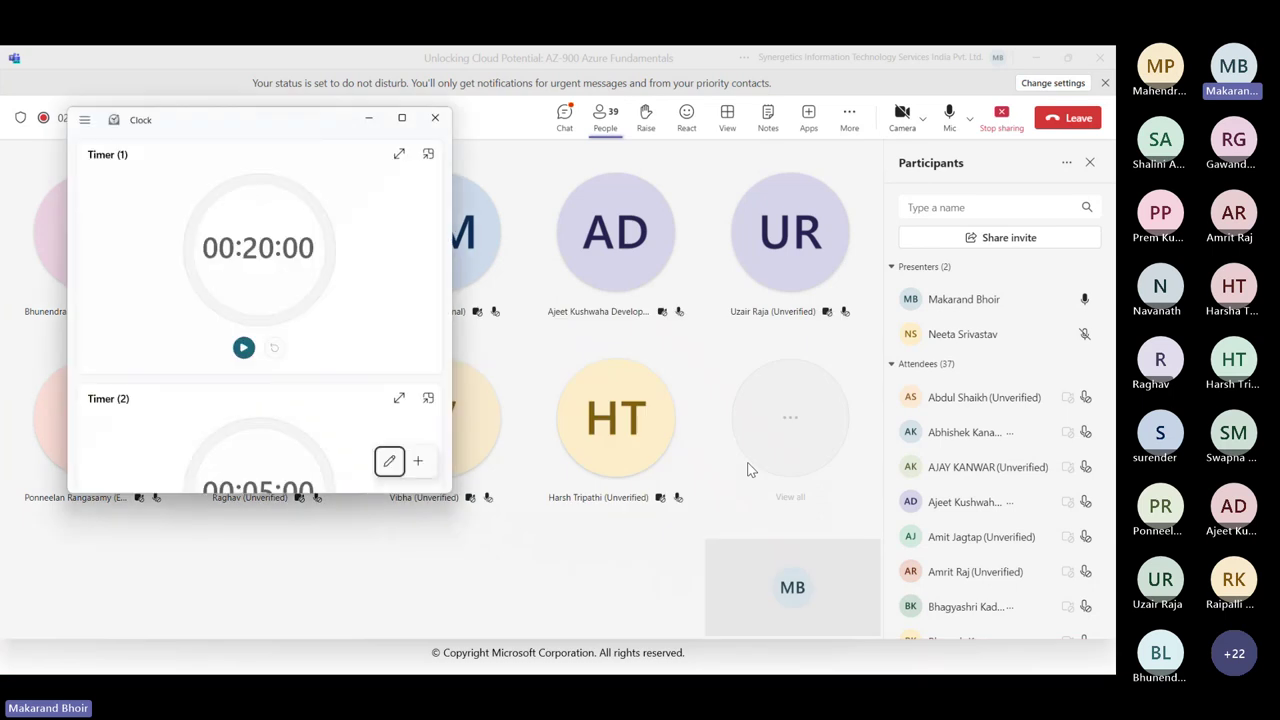
Step: Save Timer (1) as 15 minutes and start its countdown
{"action": "left_click", "coordinate": [262, 252]}
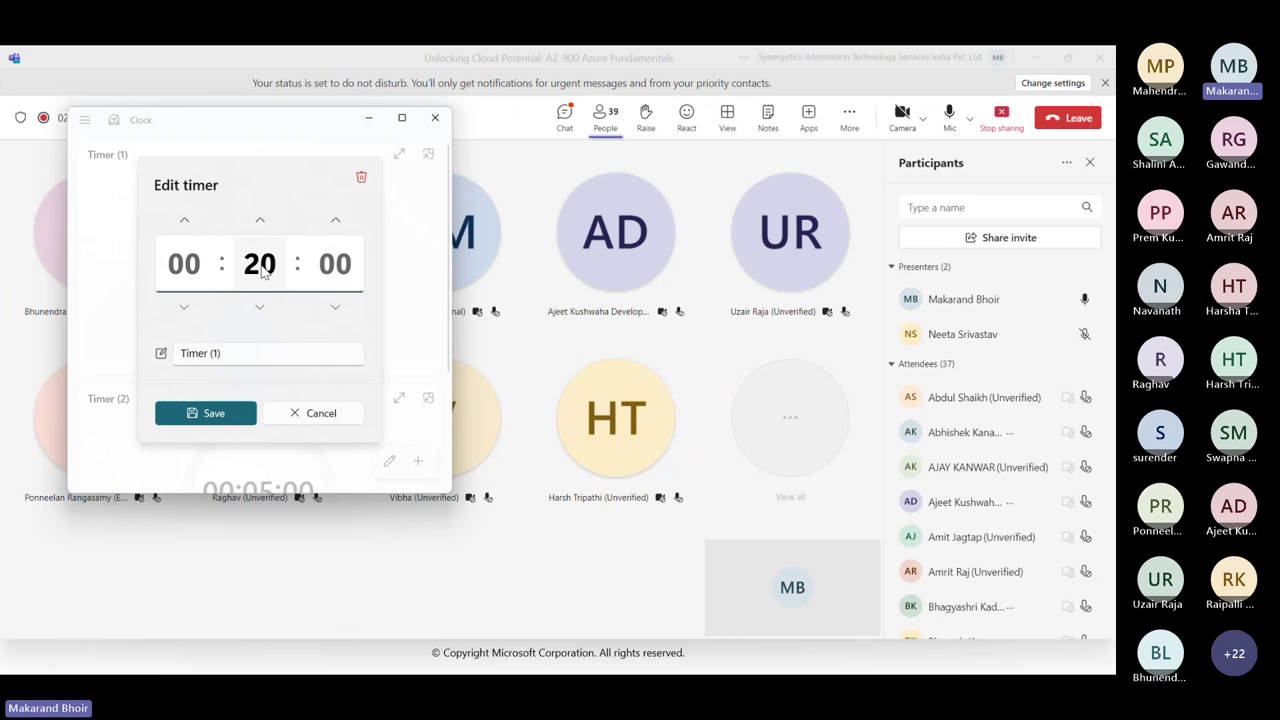
{"action": "scroll", "coordinate": [262, 272], "scroll_direction": "down", "scroll_amount": 5}
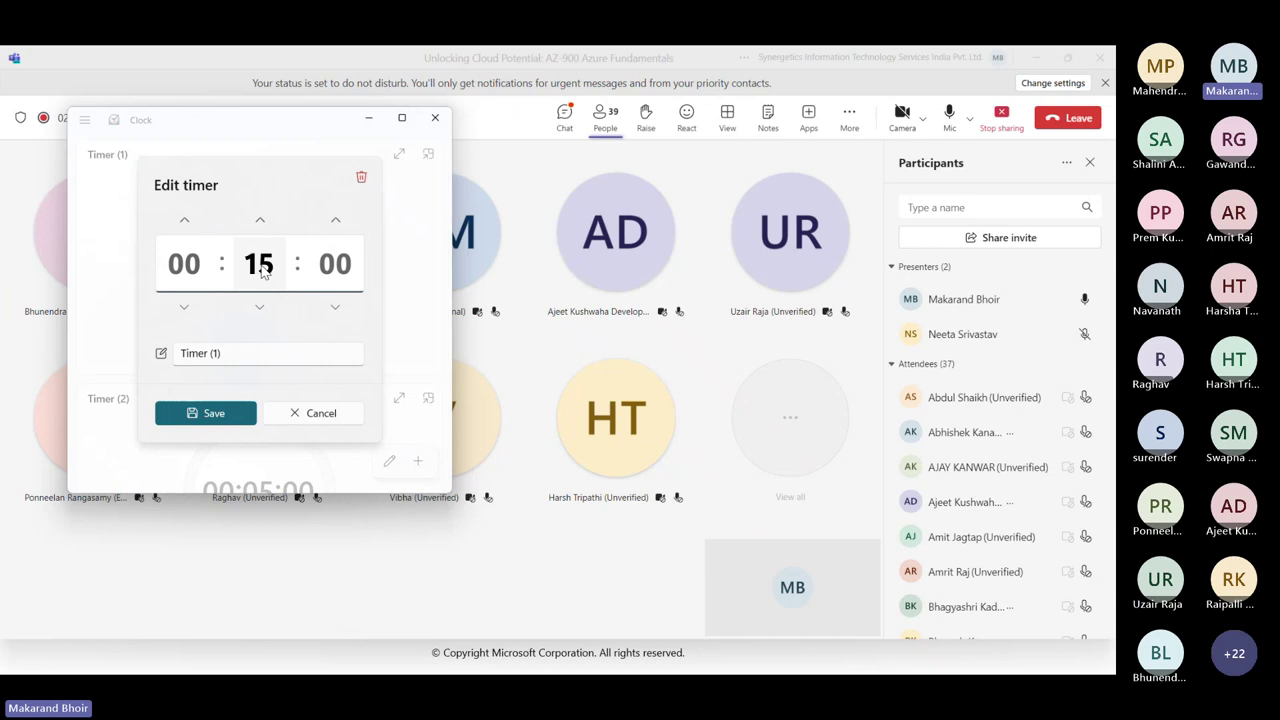
{"action": "left_click", "coordinate": [219, 418]}
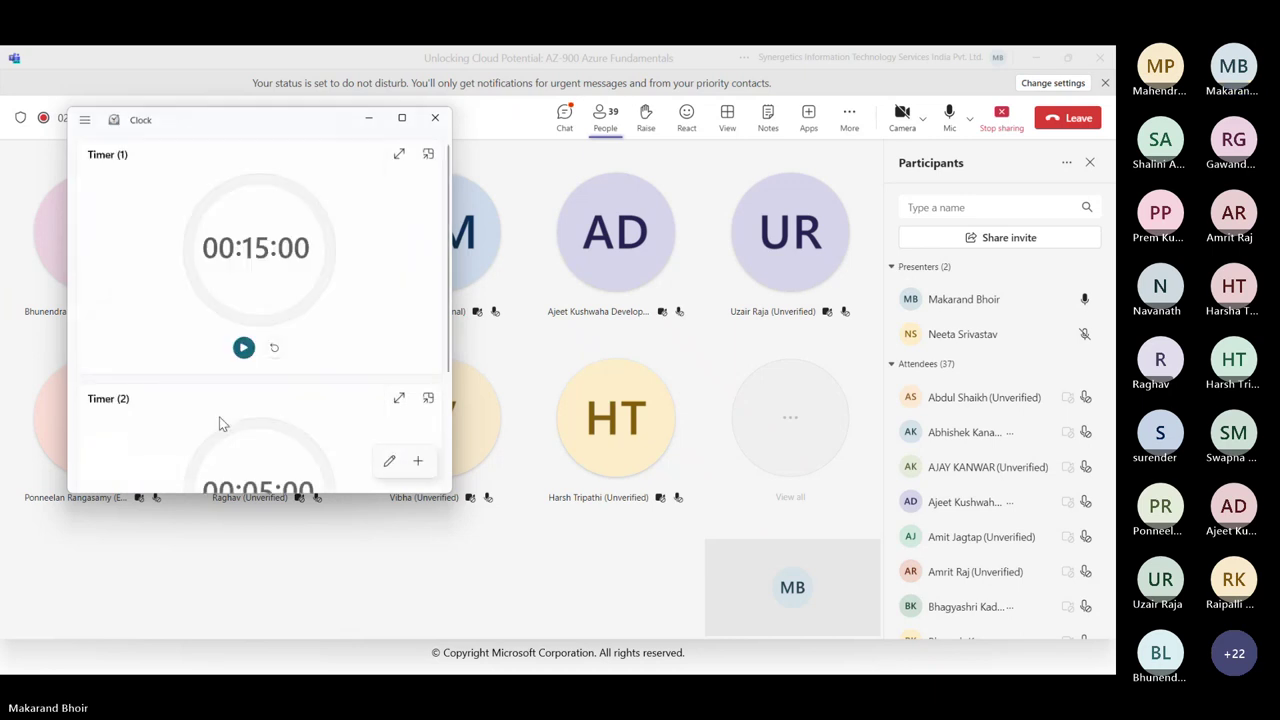
{"action": "left_click", "coordinate": [243, 347]}
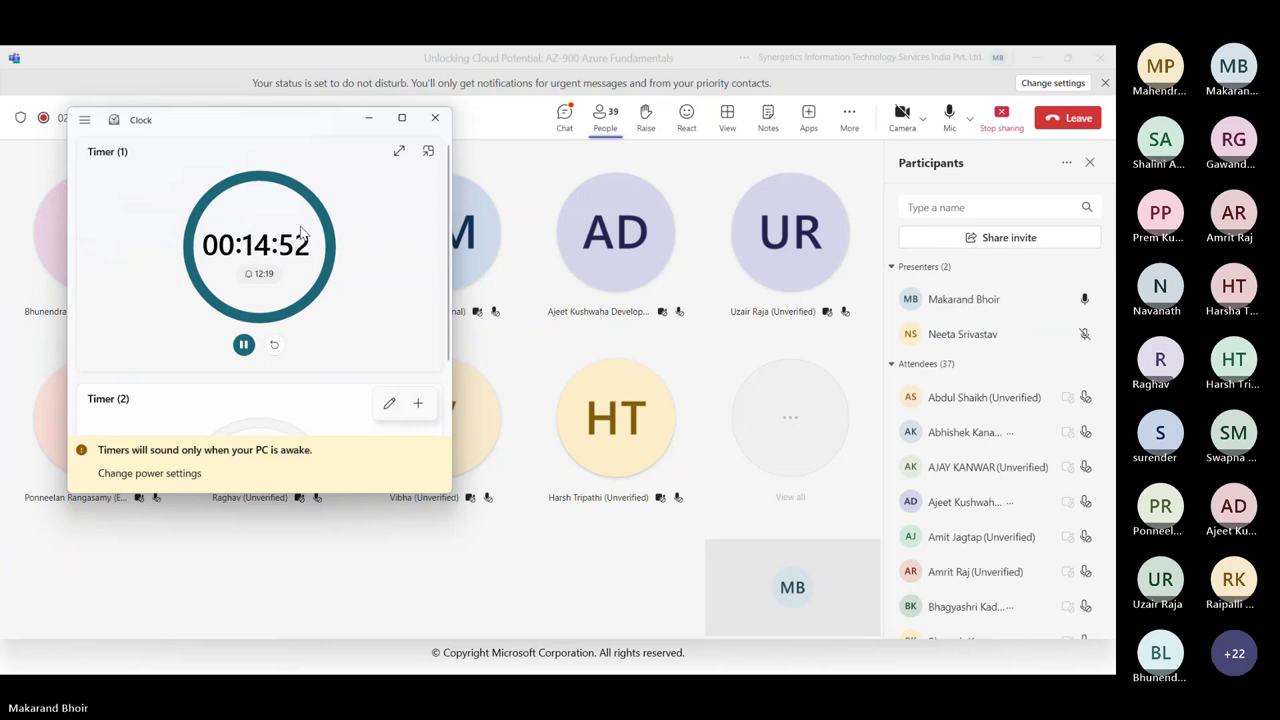
{"action": "scroll", "coordinate": [428, 206], "scroll_direction": "up", "scroll_amount": 1}
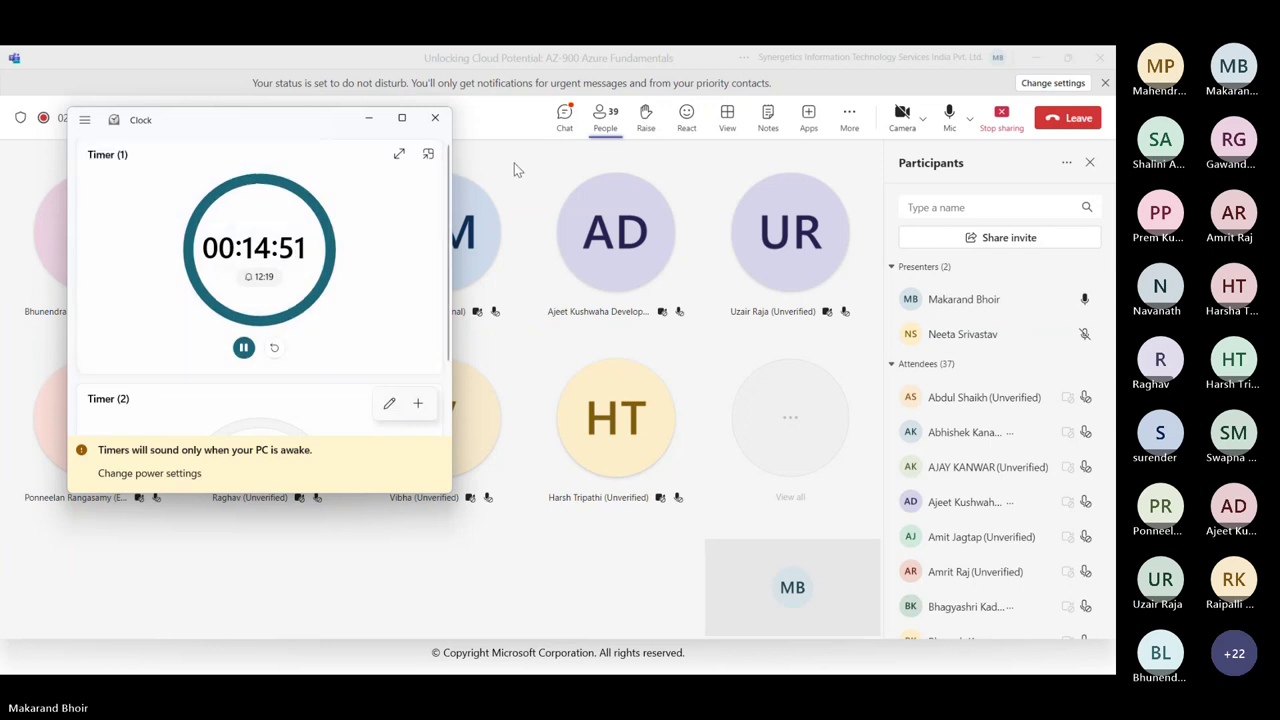
Step: Show the meeting chat and scroll up through earlier attendee messages
{"action": "left_click", "coordinate": [564, 116]}
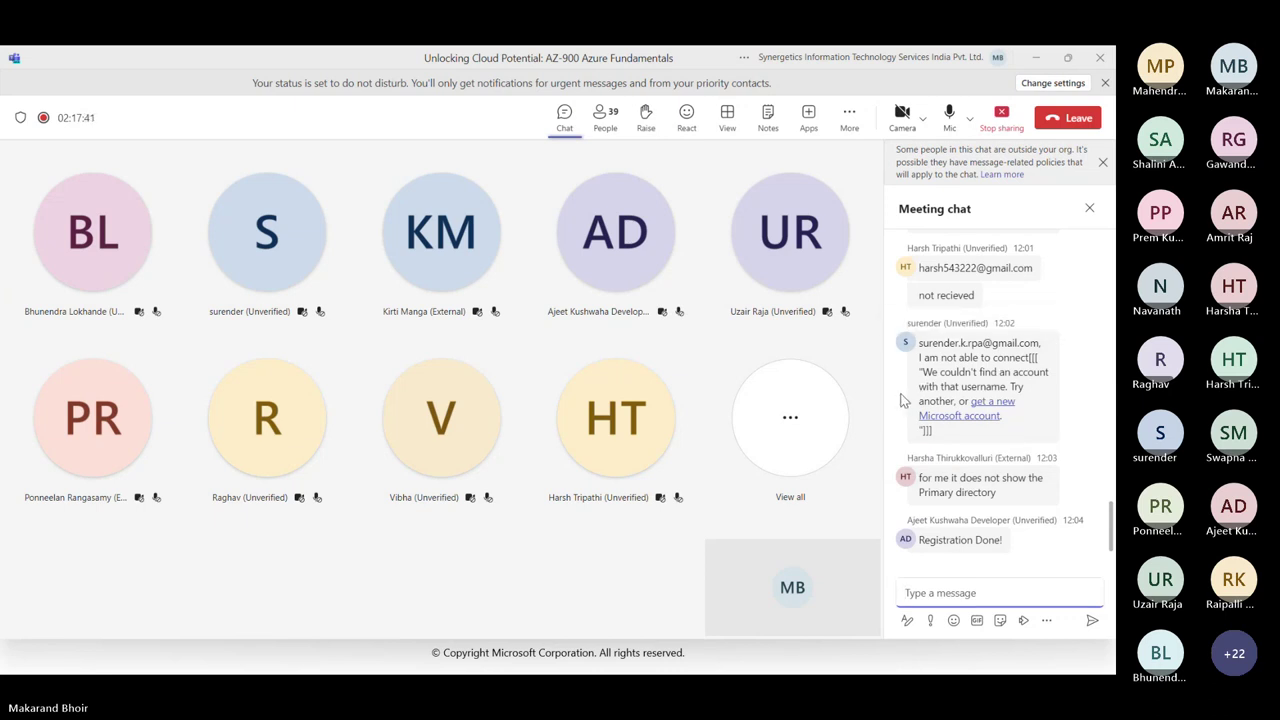
{"action": "scroll", "coordinate": [903, 400], "scroll_direction": "up", "scroll_amount": 3}
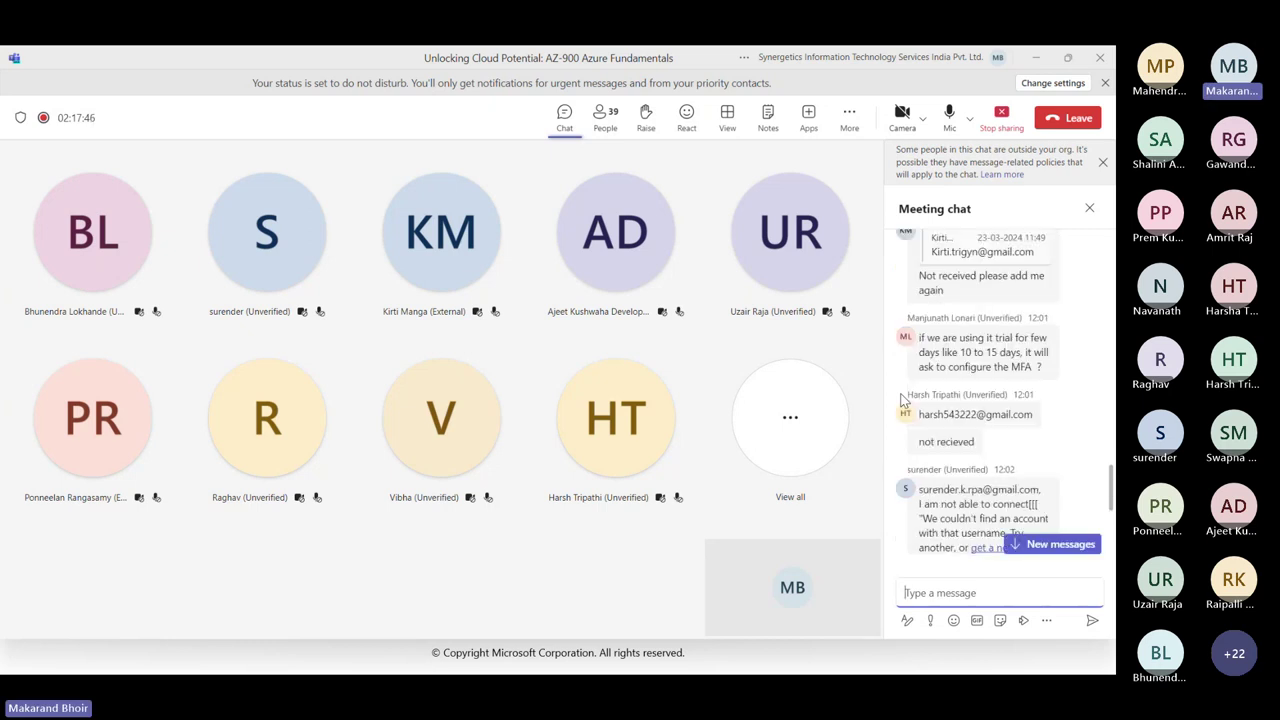
{"action": "scroll", "coordinate": [903, 400], "scroll_direction": "up", "scroll_amount": 1}
{"action": "scroll", "coordinate": [903, 400], "scroll_direction": "up", "scroll_amount": 3}
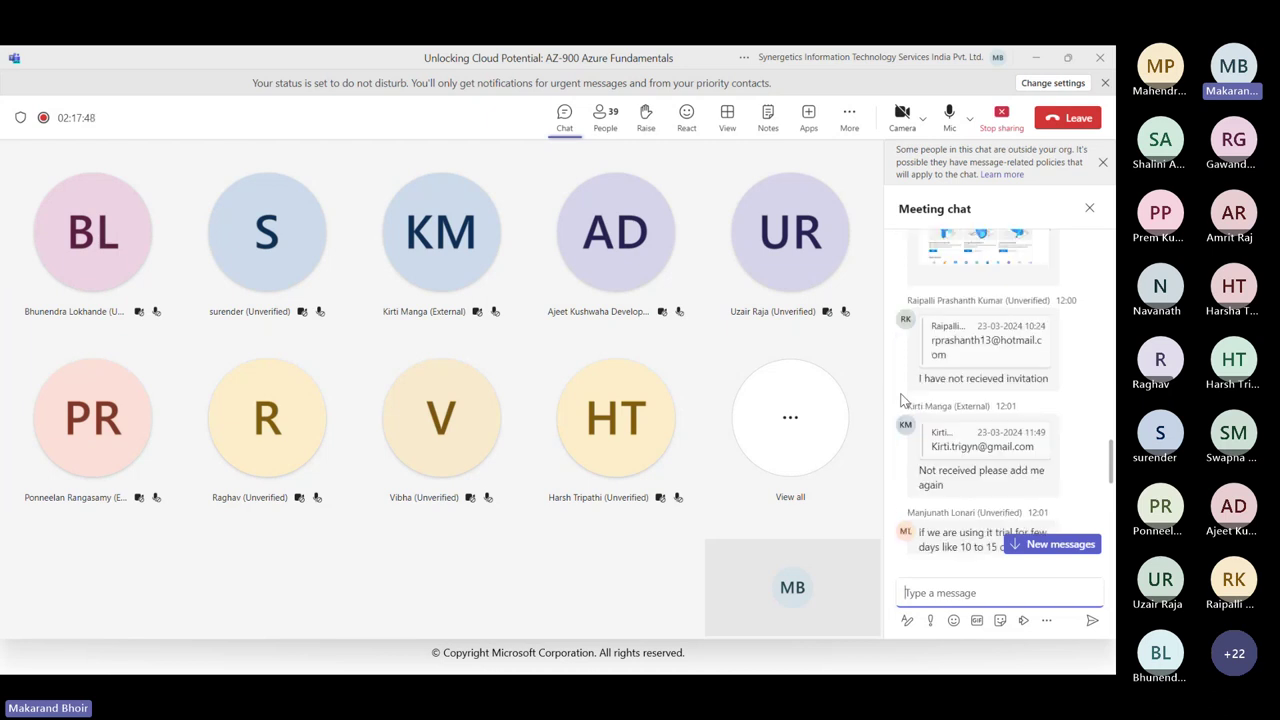
{"action": "scroll", "coordinate": [903, 400], "scroll_direction": "up", "scroll_amount": 2}
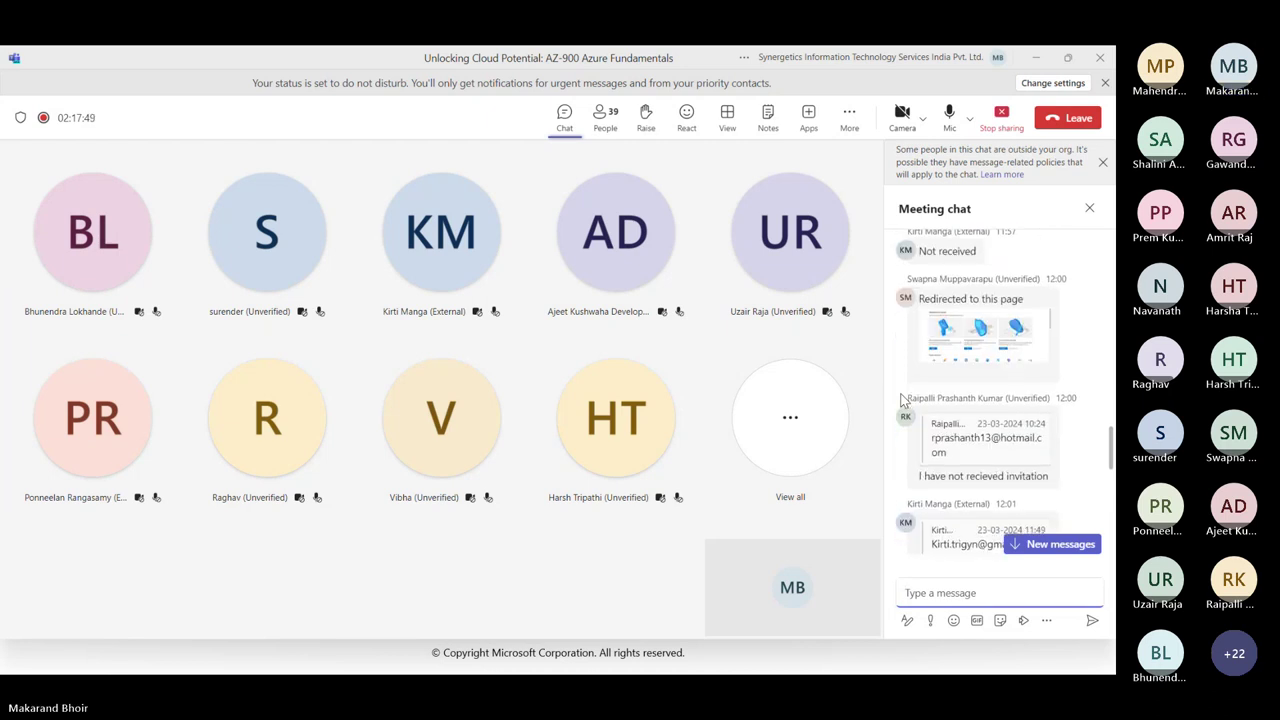
Step: View the screenshot shared in chat, then return to the latest messages
{"action": "left_click", "coordinate": [952, 345]}
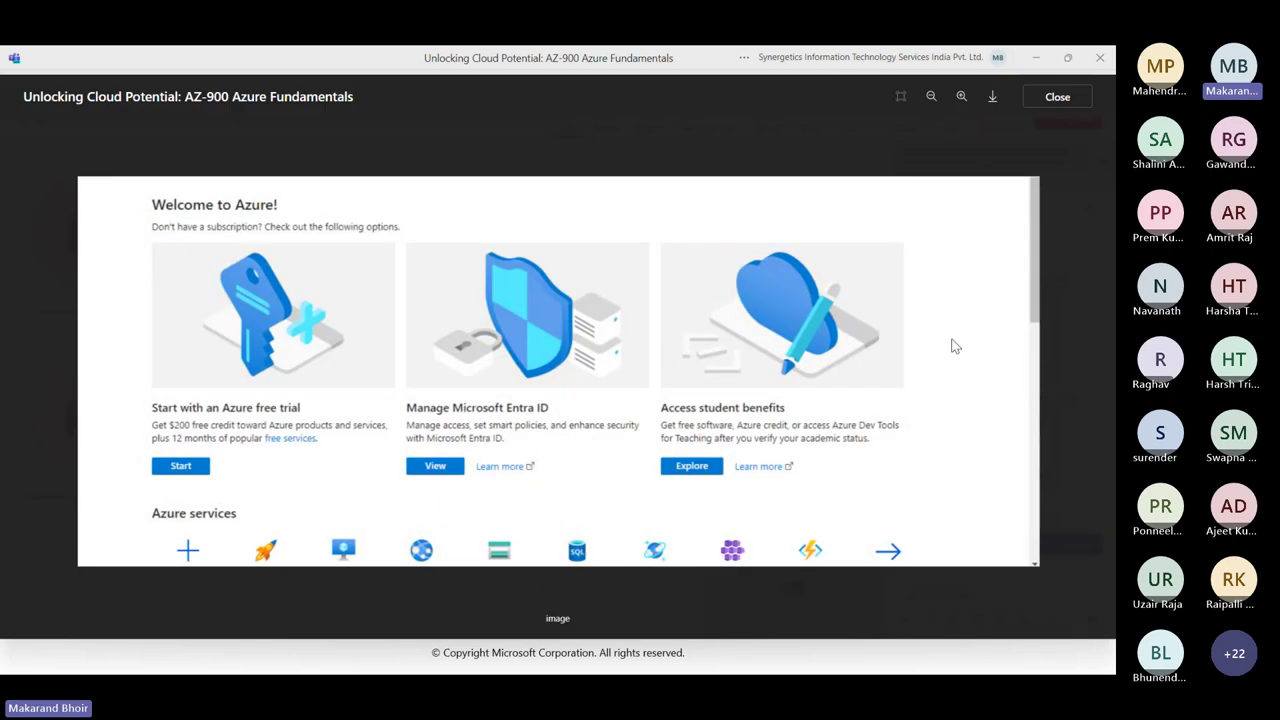
{"action": "left_click", "coordinate": [1057, 97]}
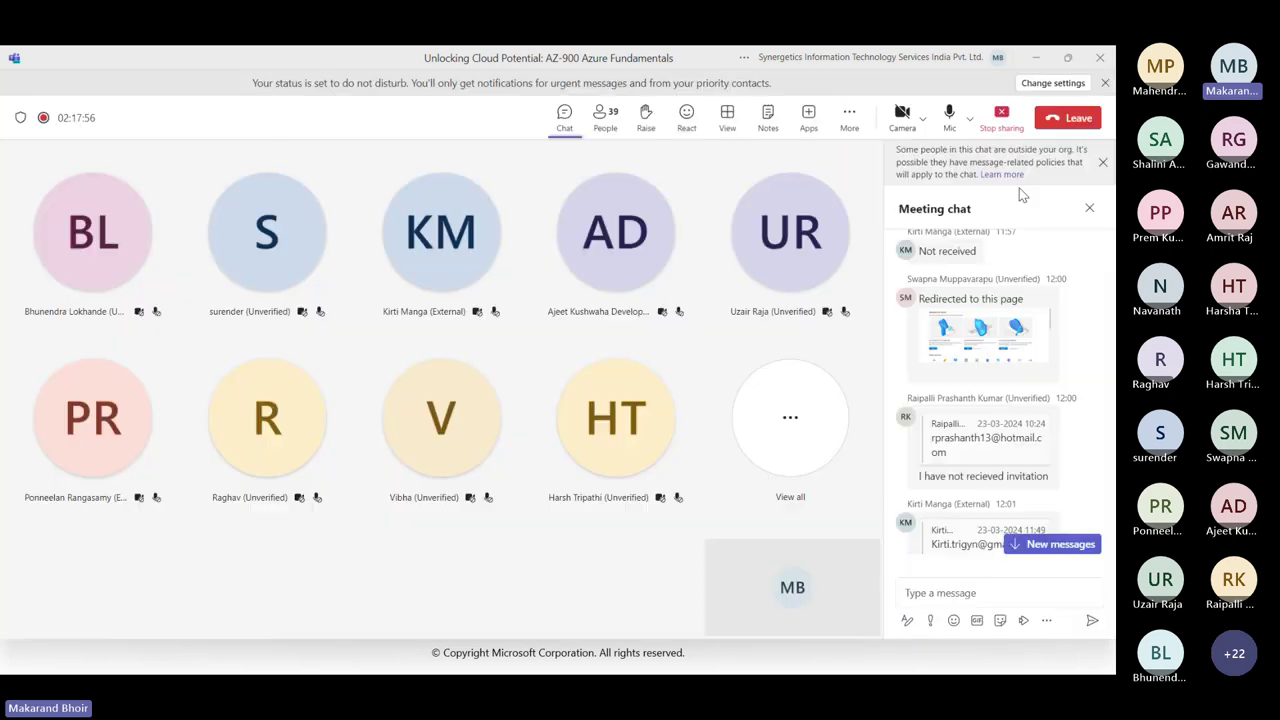
{"action": "scroll", "coordinate": [960, 405], "scroll_direction": "up", "scroll_amount": 4}
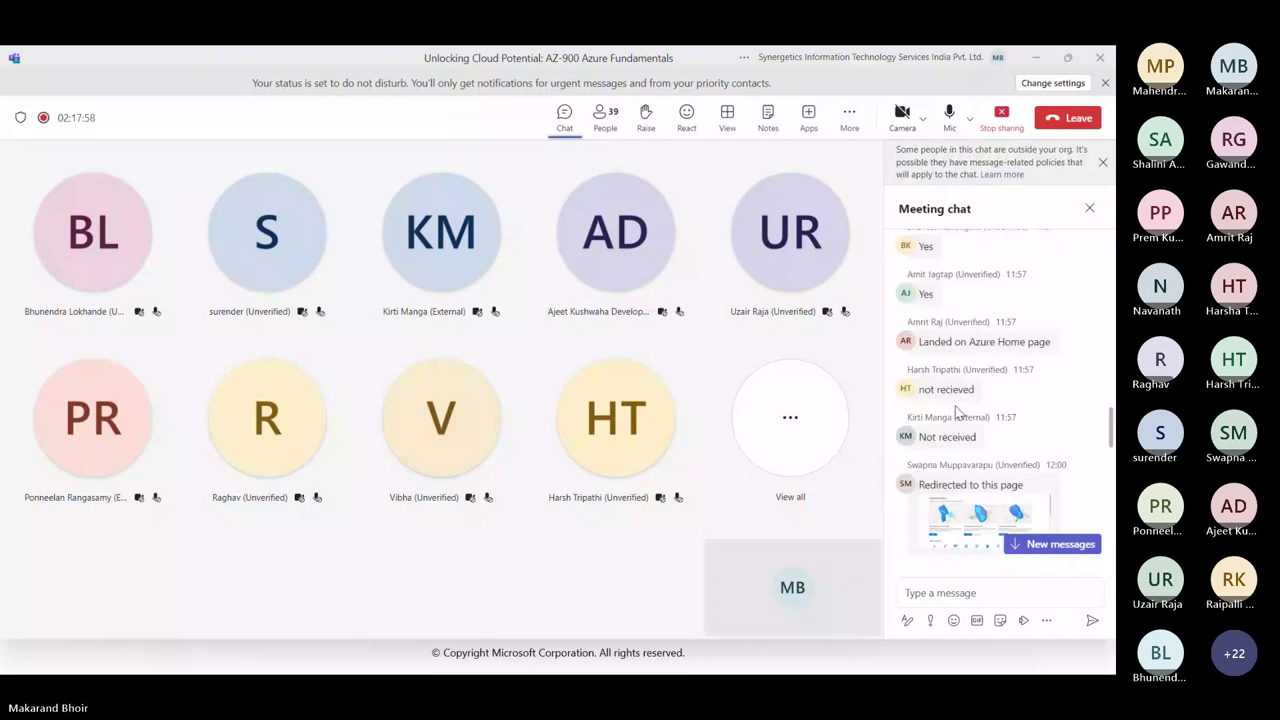
{"action": "mouse_move", "coordinate": [957, 410]}
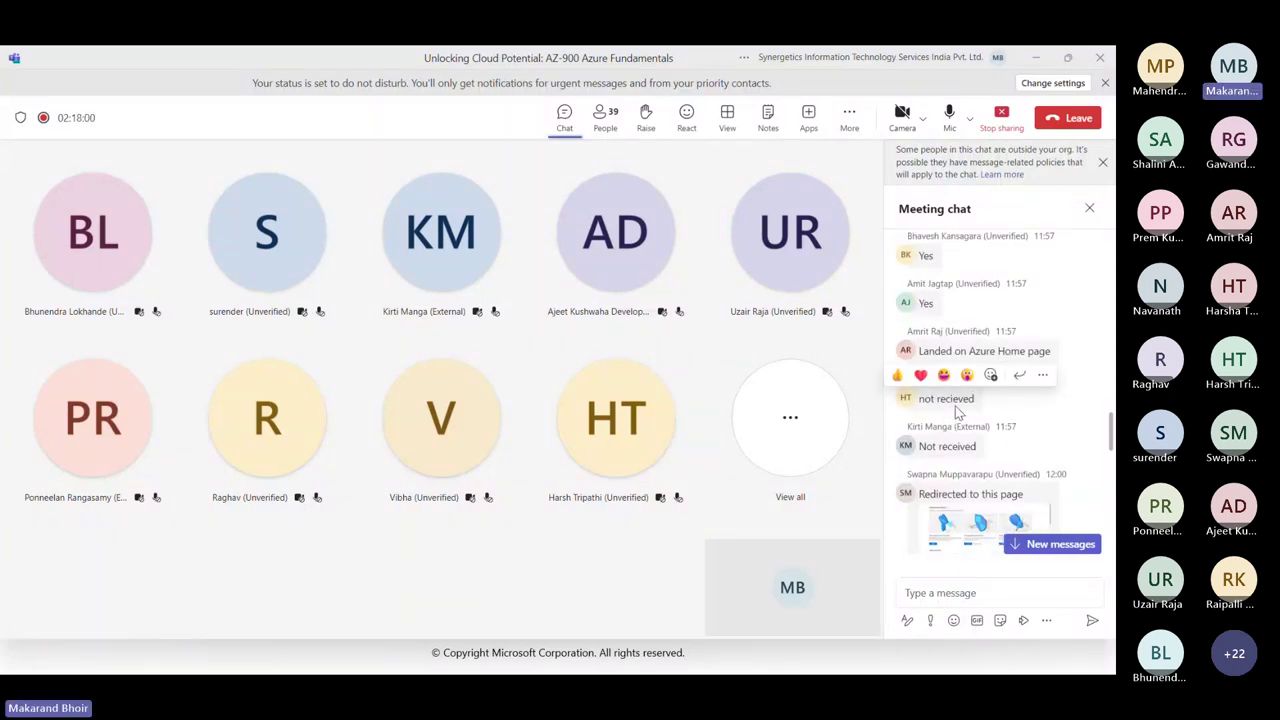
{"action": "scroll", "coordinate": [957, 410], "scroll_direction": "down", "scroll_amount": 5}
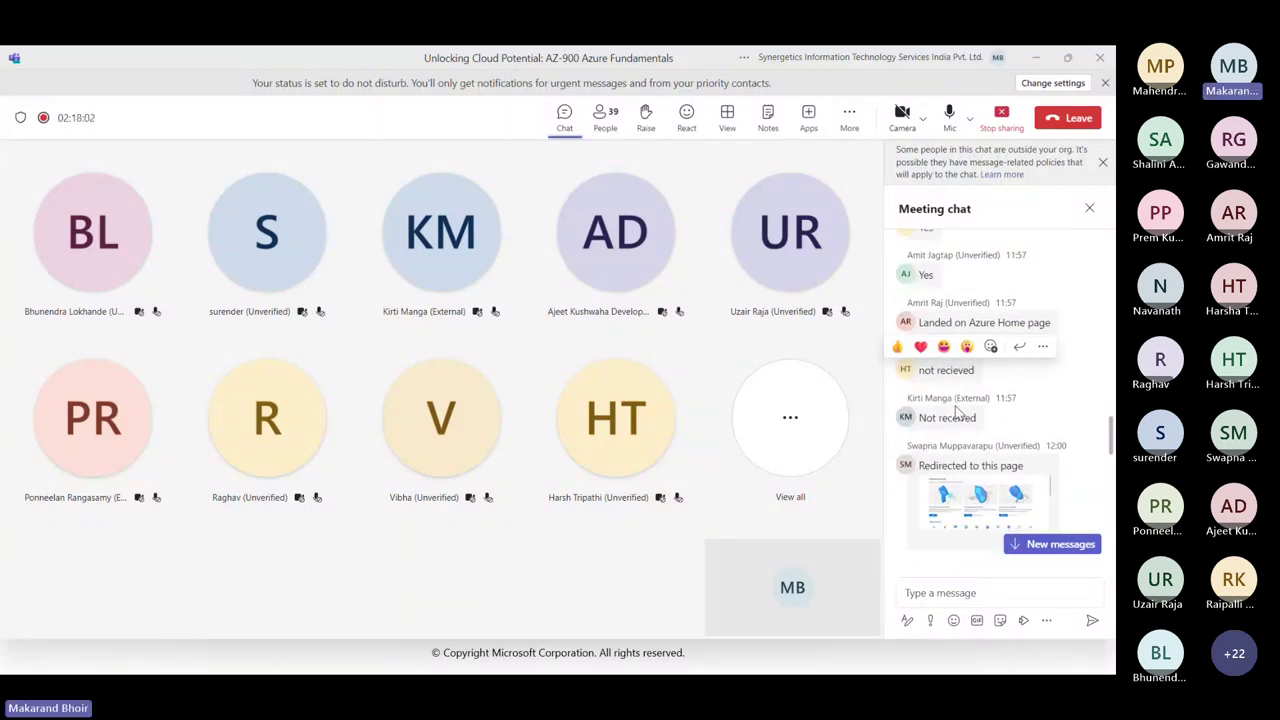
{"action": "scroll", "coordinate": [957, 407], "scroll_direction": "down", "scroll_amount": 5}
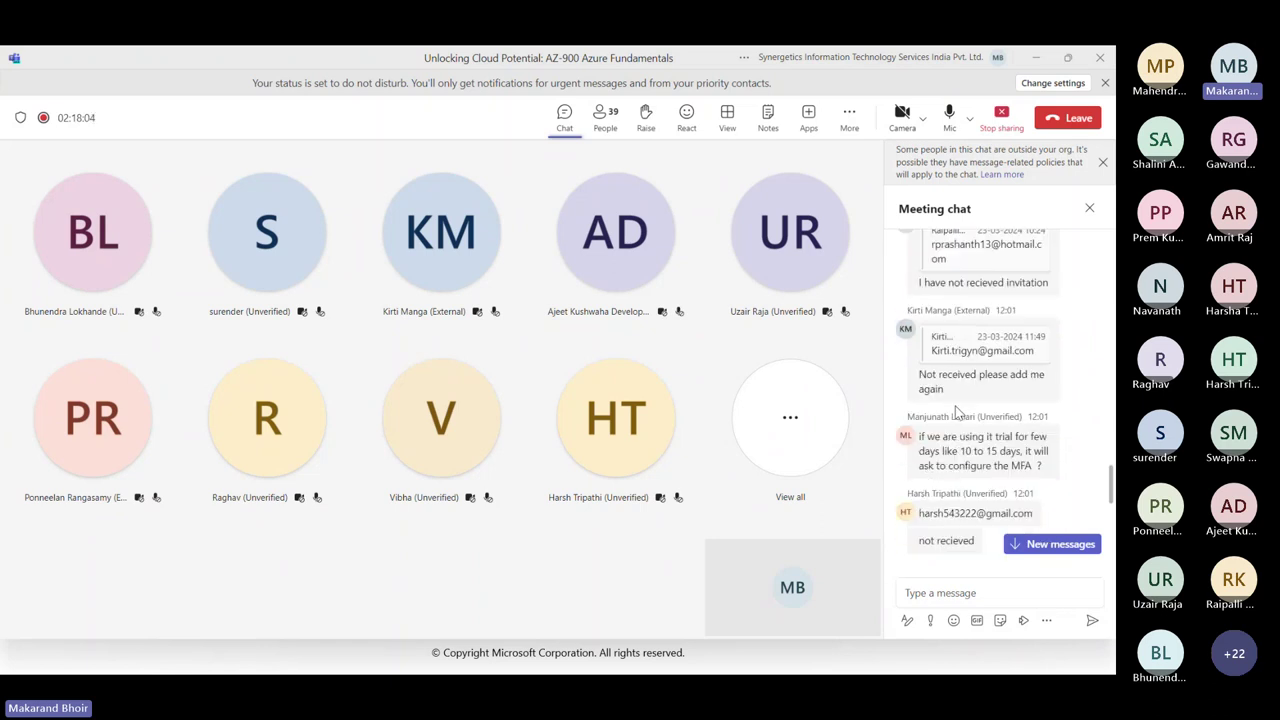
{"action": "scroll", "coordinate": [957, 410], "scroll_direction": "down", "scroll_amount": 4}
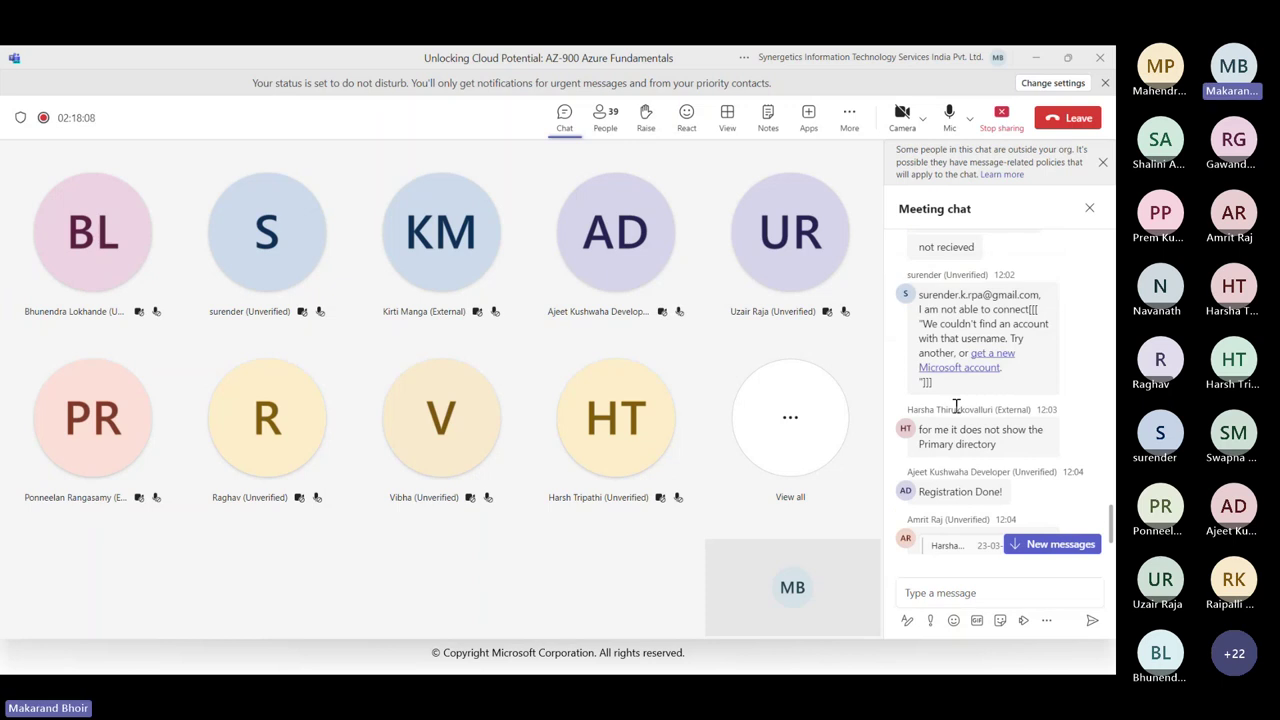
{"action": "scroll", "coordinate": [957, 410], "scroll_direction": "down", "scroll_amount": 2}
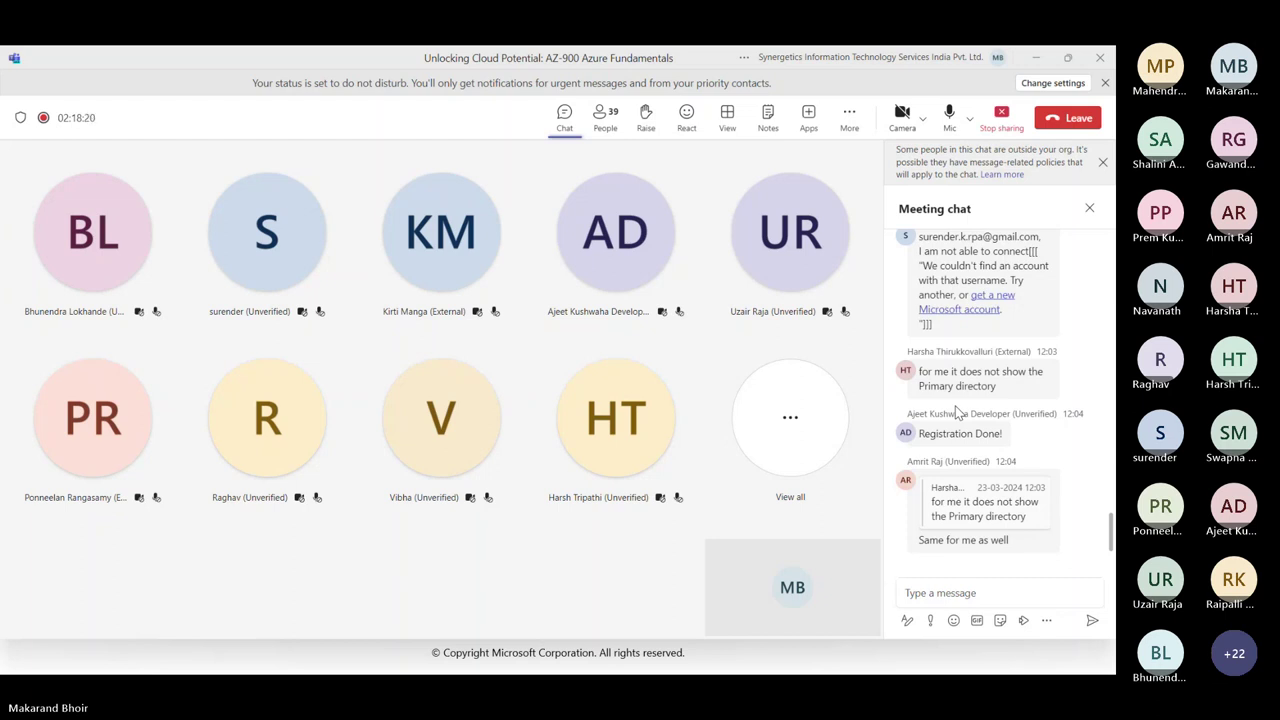
{"action": "mouse_move", "coordinate": [952, 498]}
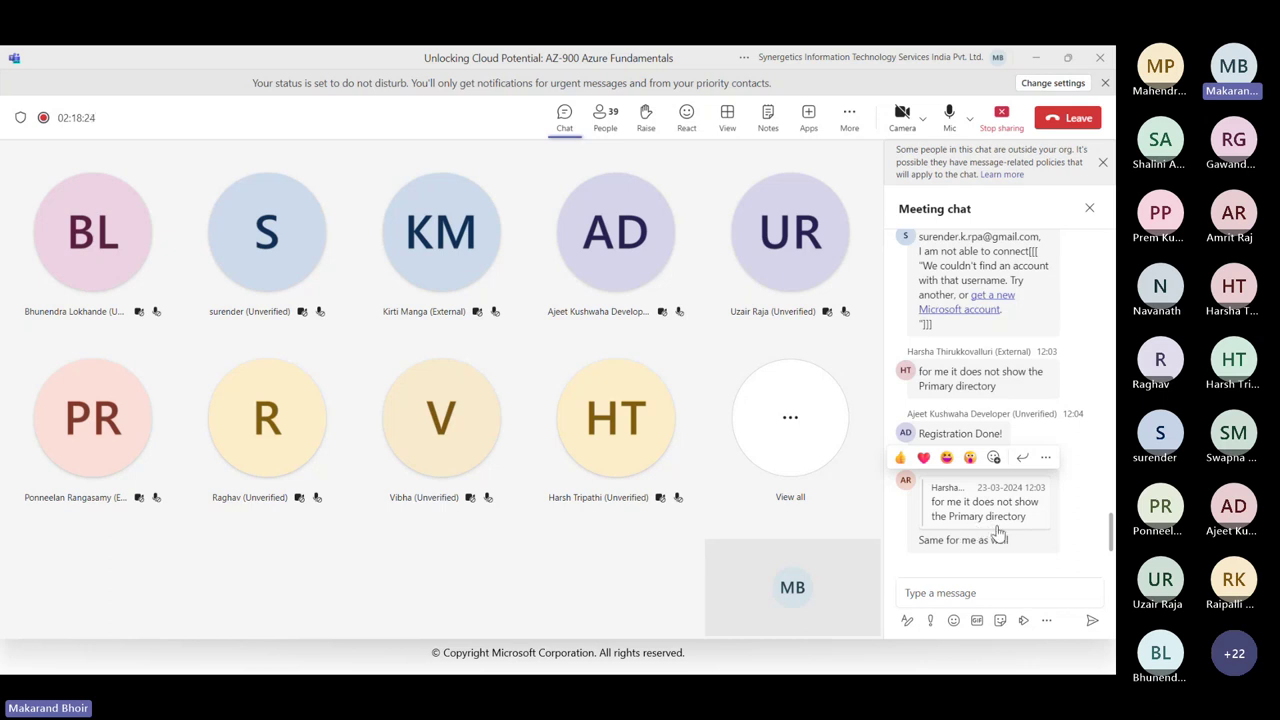
Step: Return to the Azure Users page, annotate the signed-in account, and open its account menu
{"action": "key", "text": "alt+Tab"}
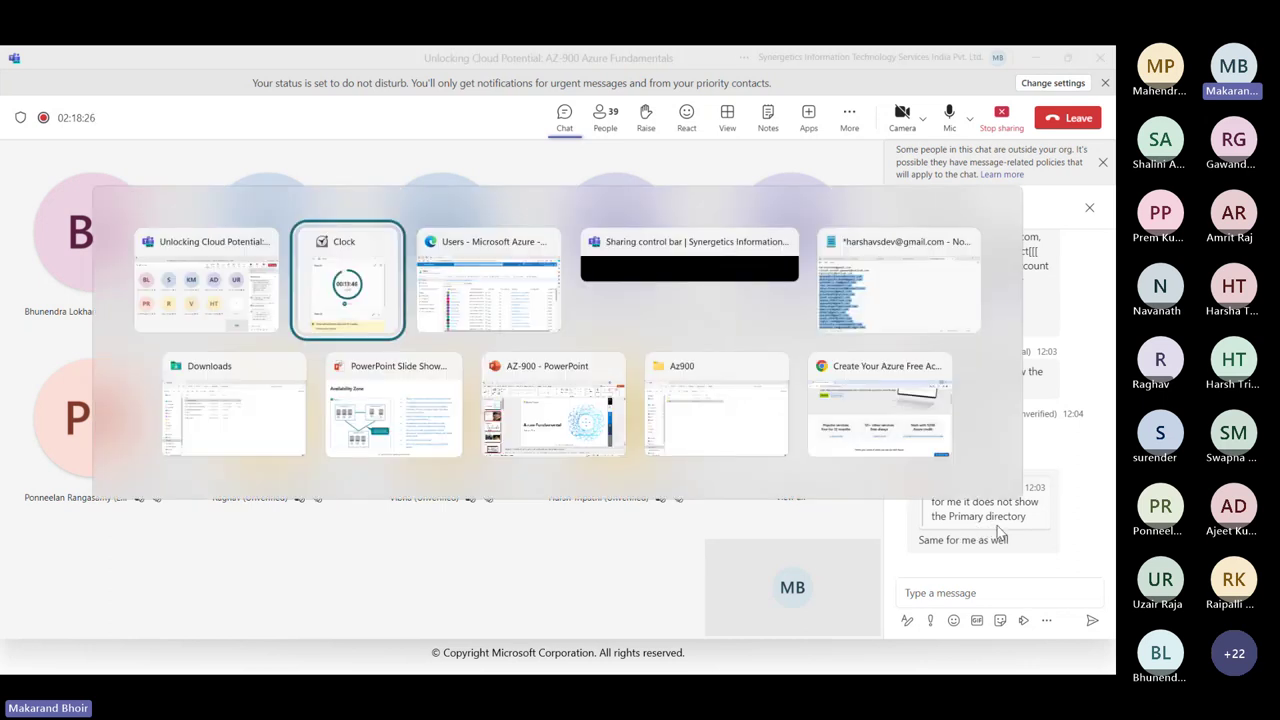
{"action": "key", "text": "alt+Tab"}
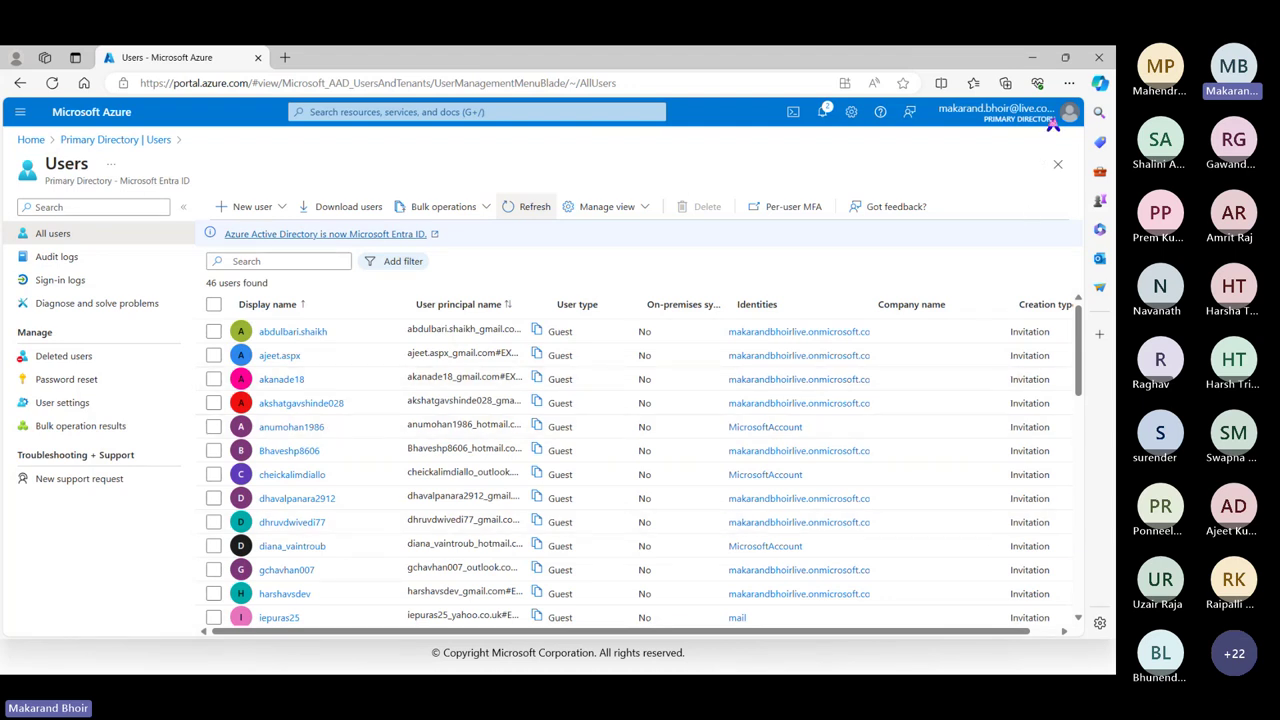
{"action": "left_click_drag", "start_coordinate": [1052, 120], "coordinate": [1045, 186]}
{"action": "left_click_drag", "start_coordinate": [998, 130], "coordinate": [1045, 126]}
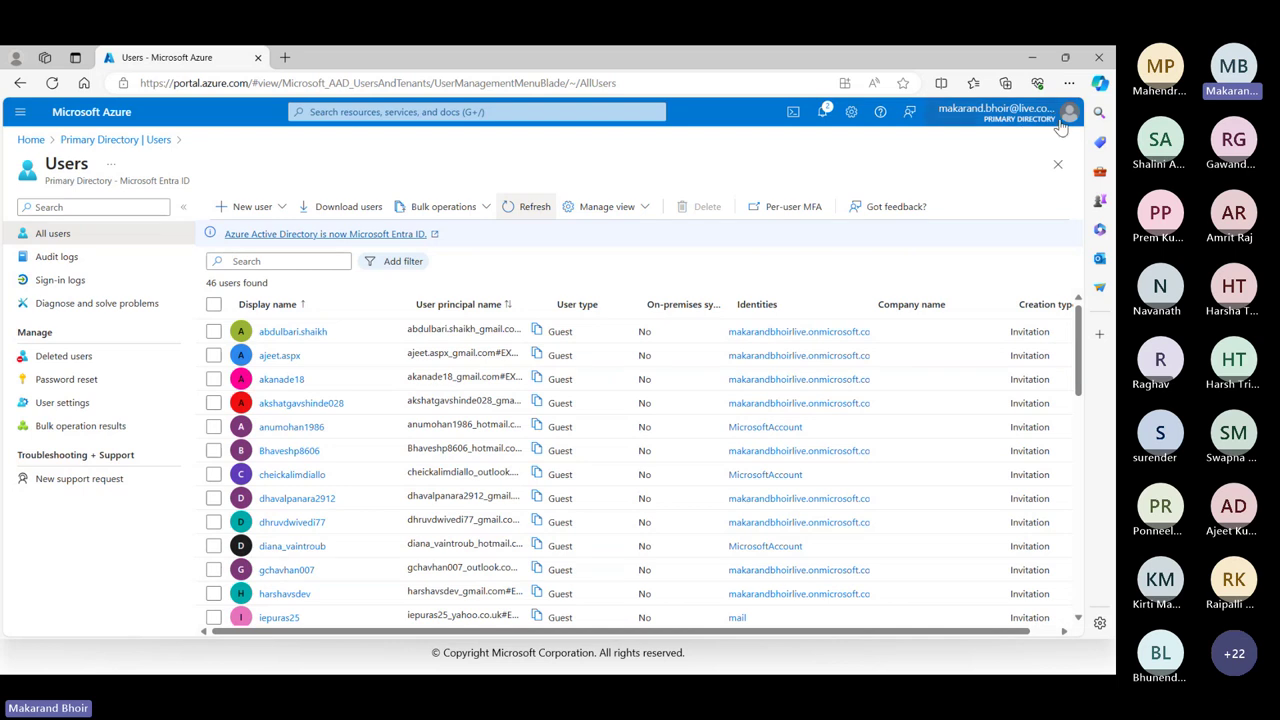
{"action": "mouse_move", "coordinate": [1067, 118]}
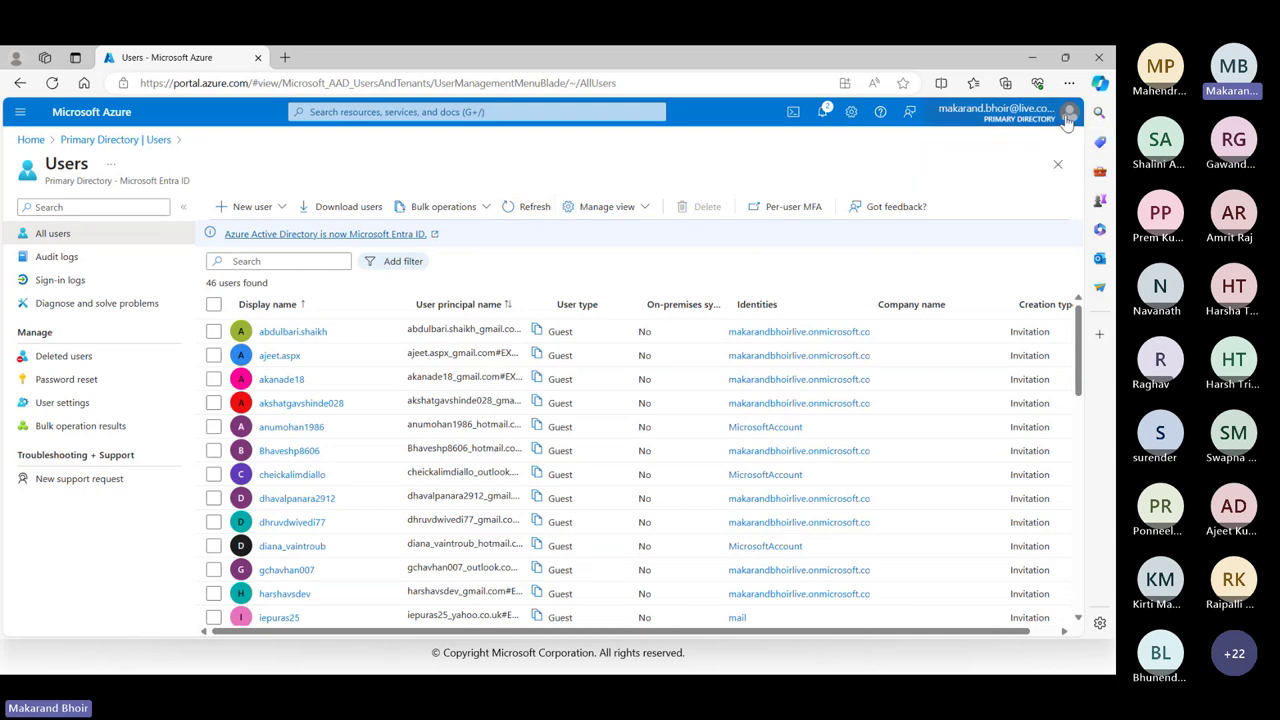
{"action": "left_click", "coordinate": [1068, 115]}
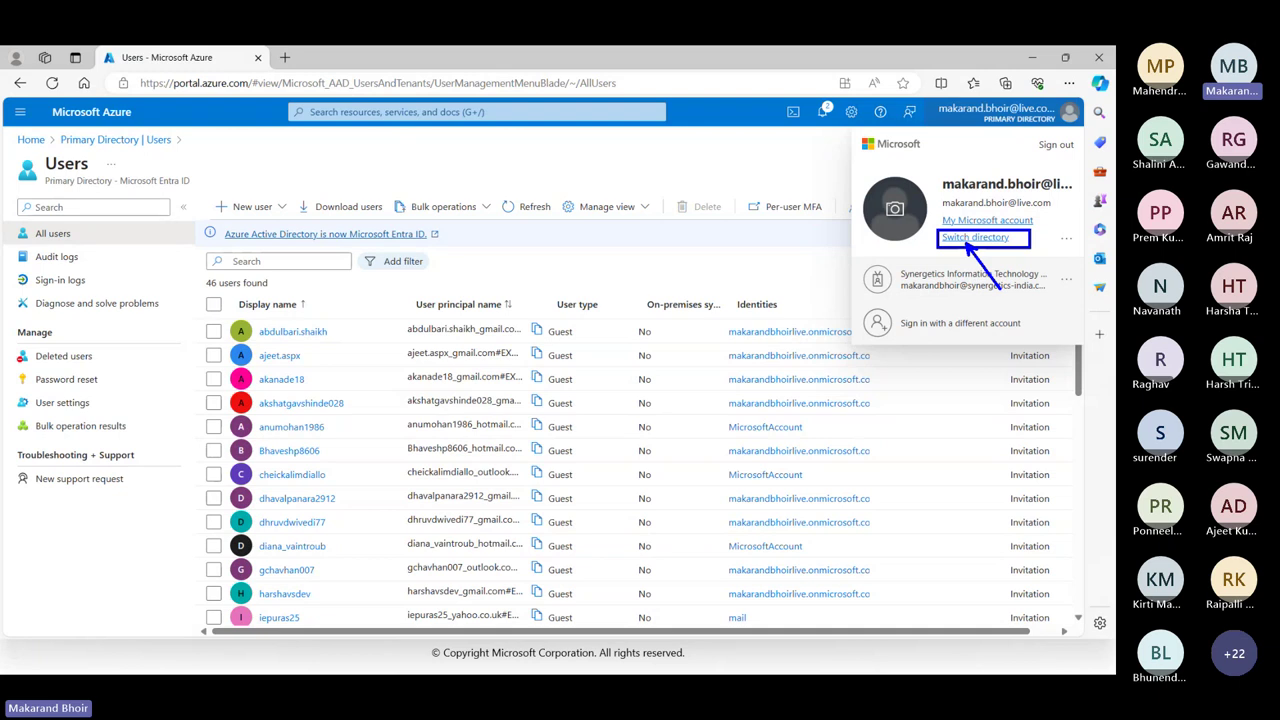
Step: List All Directories under Switch directory and mark Primary Directory as current
{"action": "left_click", "coordinate": [977, 239]}
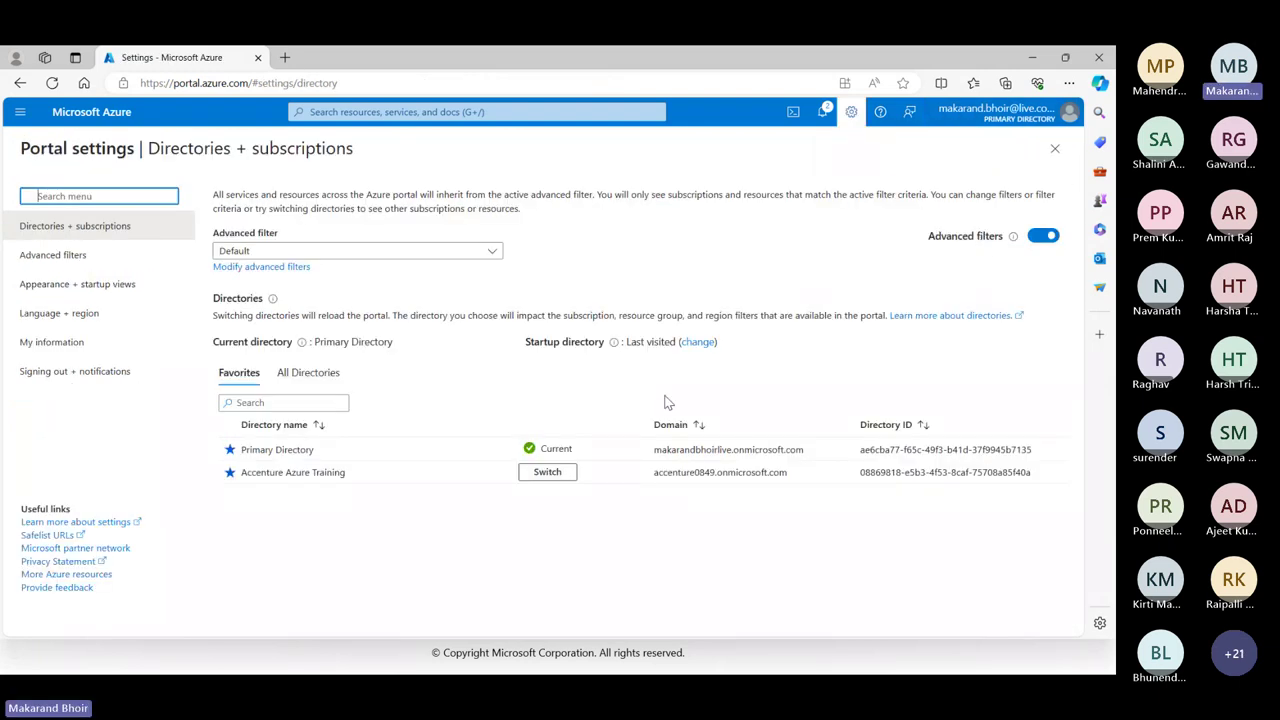
{"action": "left_click", "coordinate": [308, 372]}
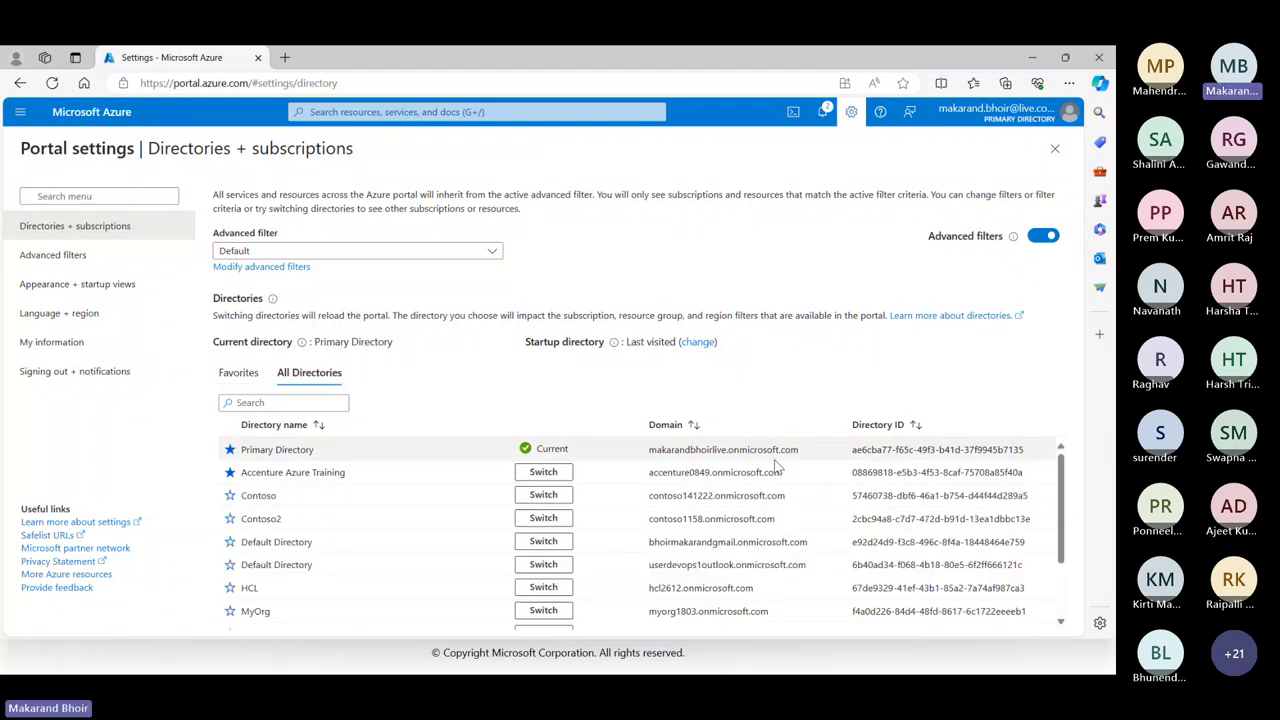
{"action": "mouse_move", "coordinate": [222, 431]}
{"action": "left_mouse_down"}
{"action": "mouse_move", "coordinate": [228, 450]}
{"action": "mouse_move", "coordinate": [971, 460]}
{"action": "left_mouse_up"}
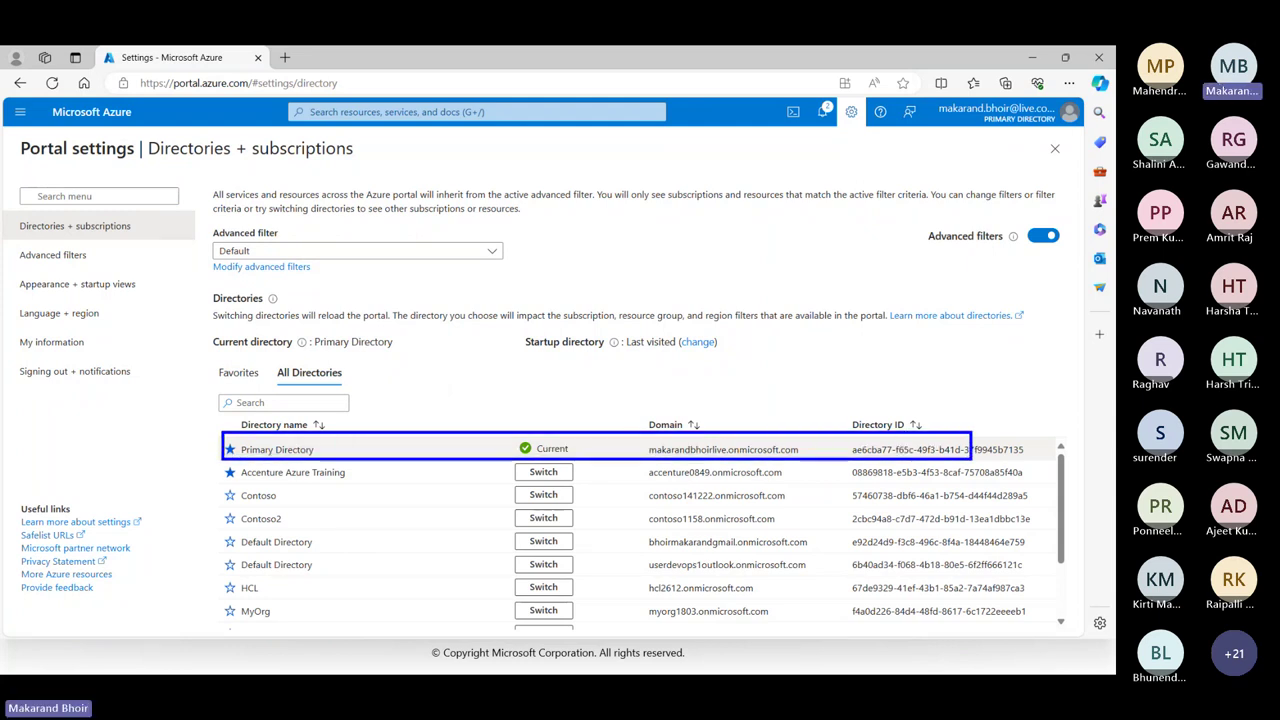
{"action": "left_click_drag", "start_coordinate": [575, 410], "coordinate": [558, 442]}
Step: Close Portal settings and switch back to the Teams meeting chat
{"action": "left_click", "coordinate": [1055, 149]}
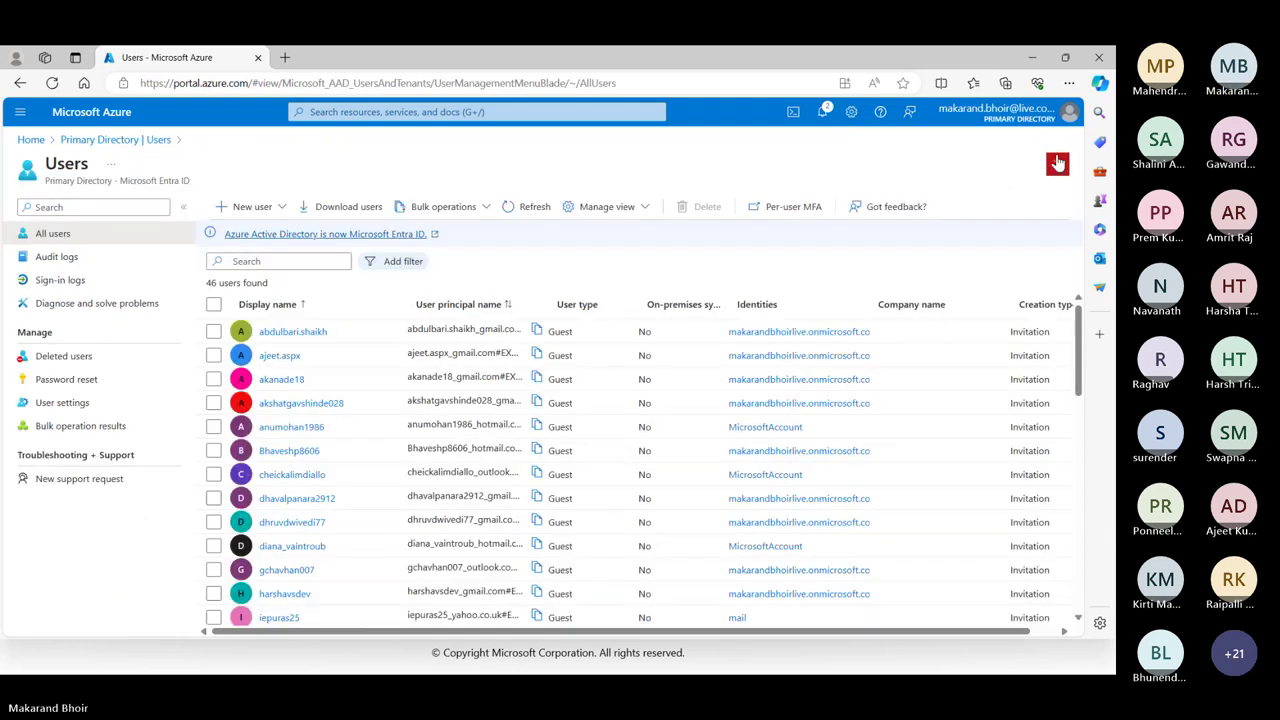
{"action": "key", "text": "alt+Tab"}
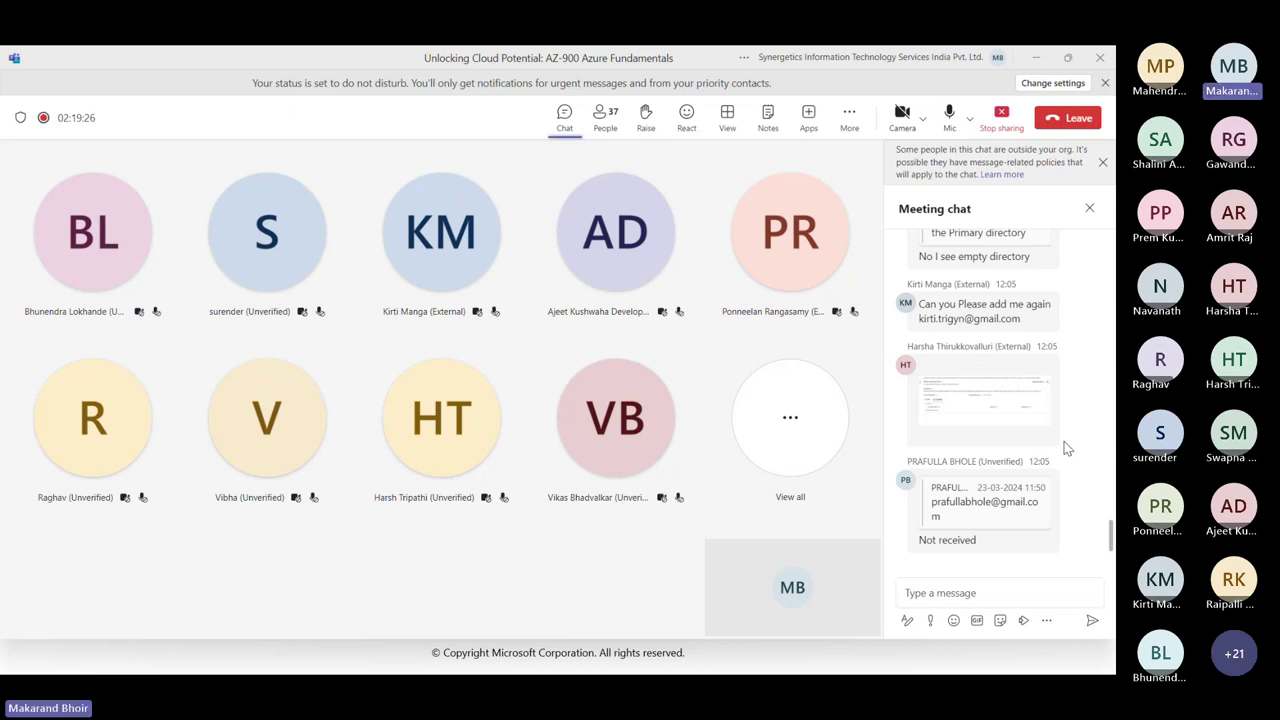
{"action": "mouse_move", "coordinate": [948, 512]}
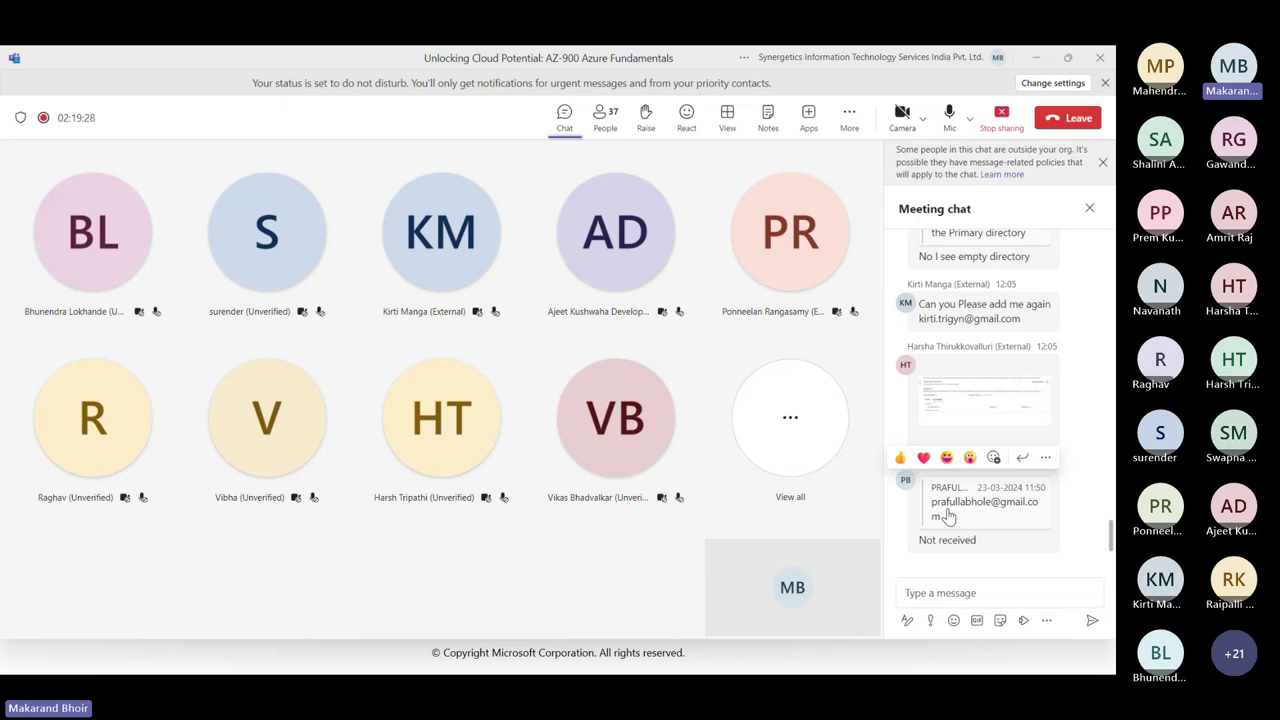
{"action": "key", "text": "alt+Tab"}
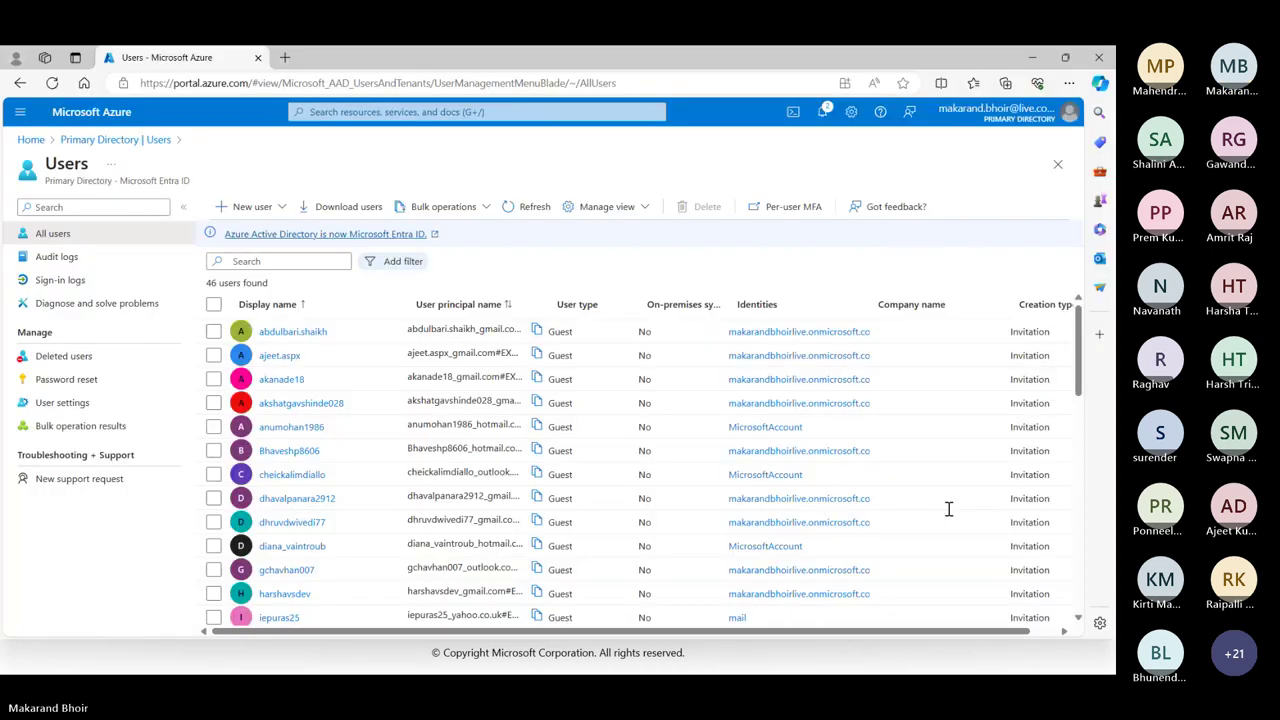
{"action": "key", "text": "alt+Tab"}
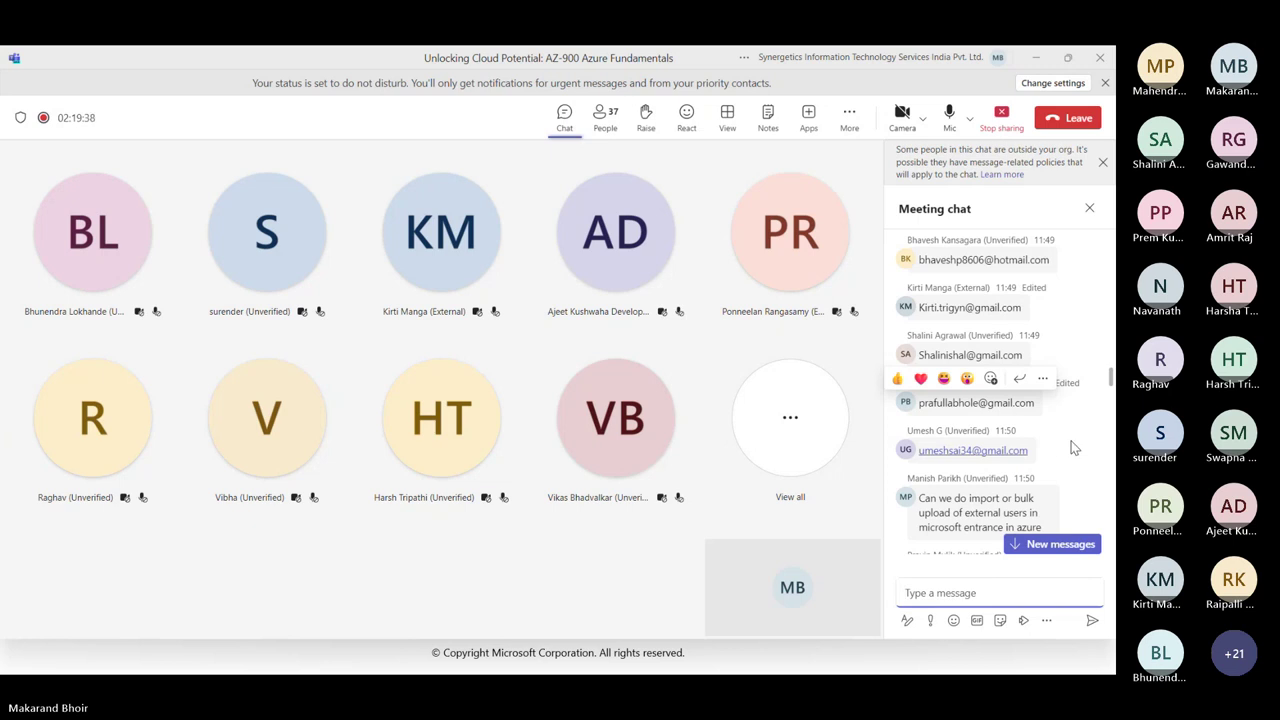
{"action": "key", "text": "alt+Tab"}
Step: Move to the end of the Notepad list and paste an attendee's address from chat
{"action": "key", "text": "alt+Tab"}
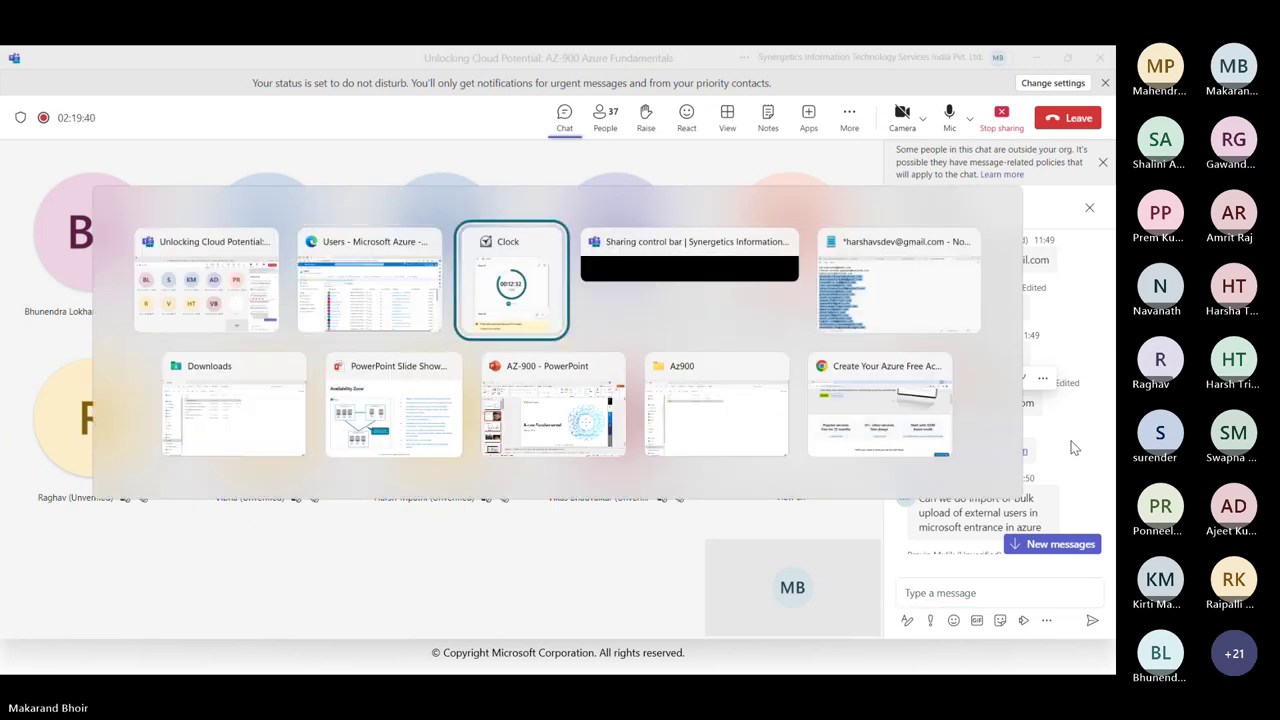
{"action": "key", "text": "alt+Tab"}
{"action": "key", "text": "alt+Tab"}
{"action": "scroll", "coordinate": [884, 400], "scroll_direction": "down", "scroll_amount": 5}
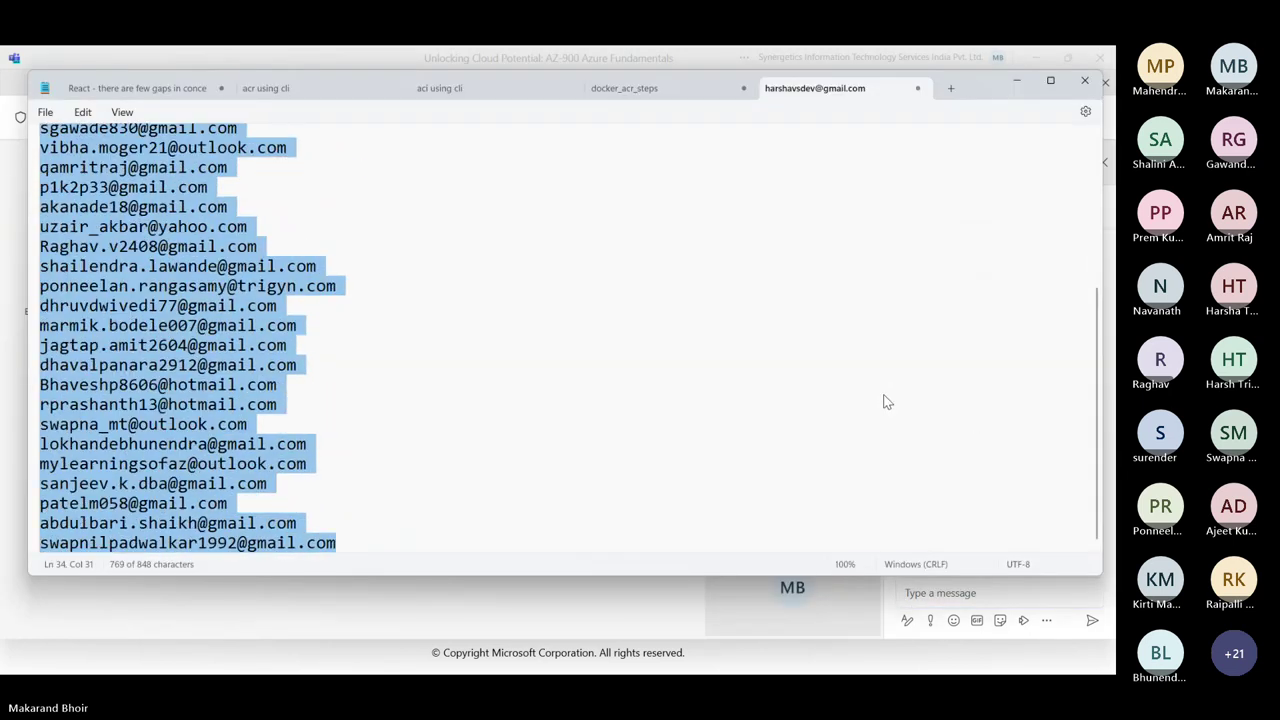
{"action": "left_click", "coordinate": [377, 537]}
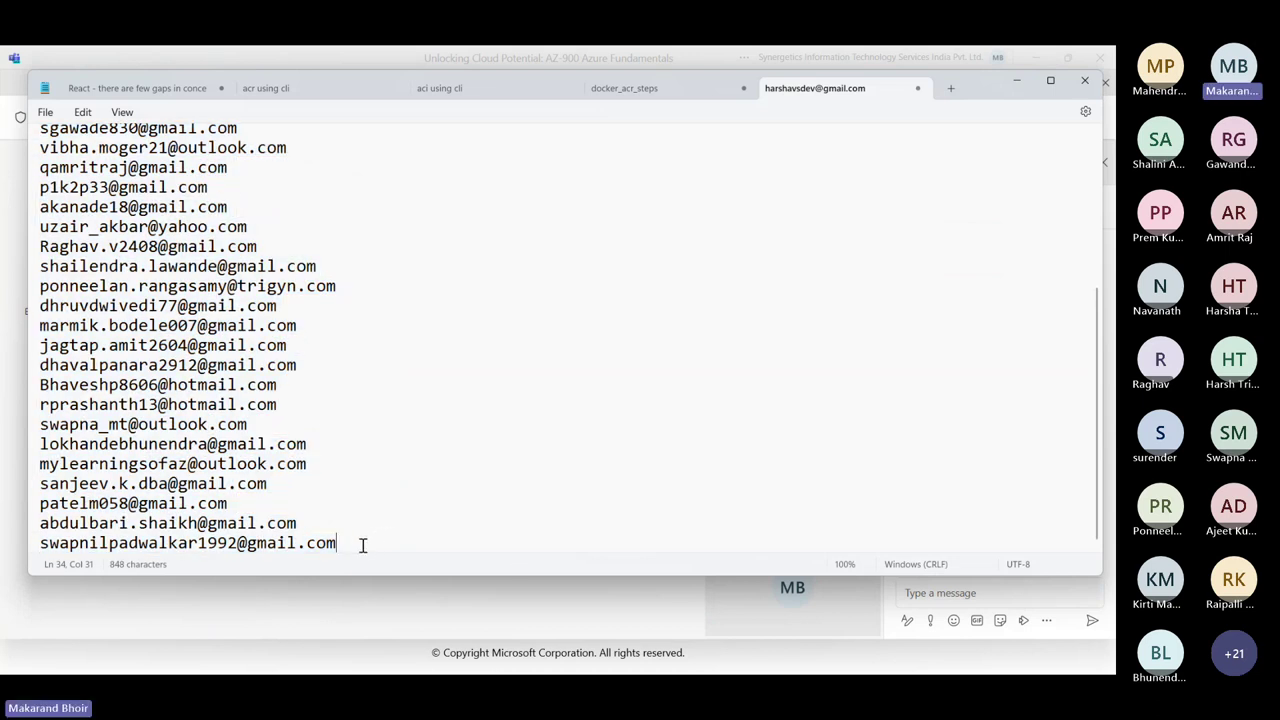
{"action": "key", "text": "alt+Tab"}
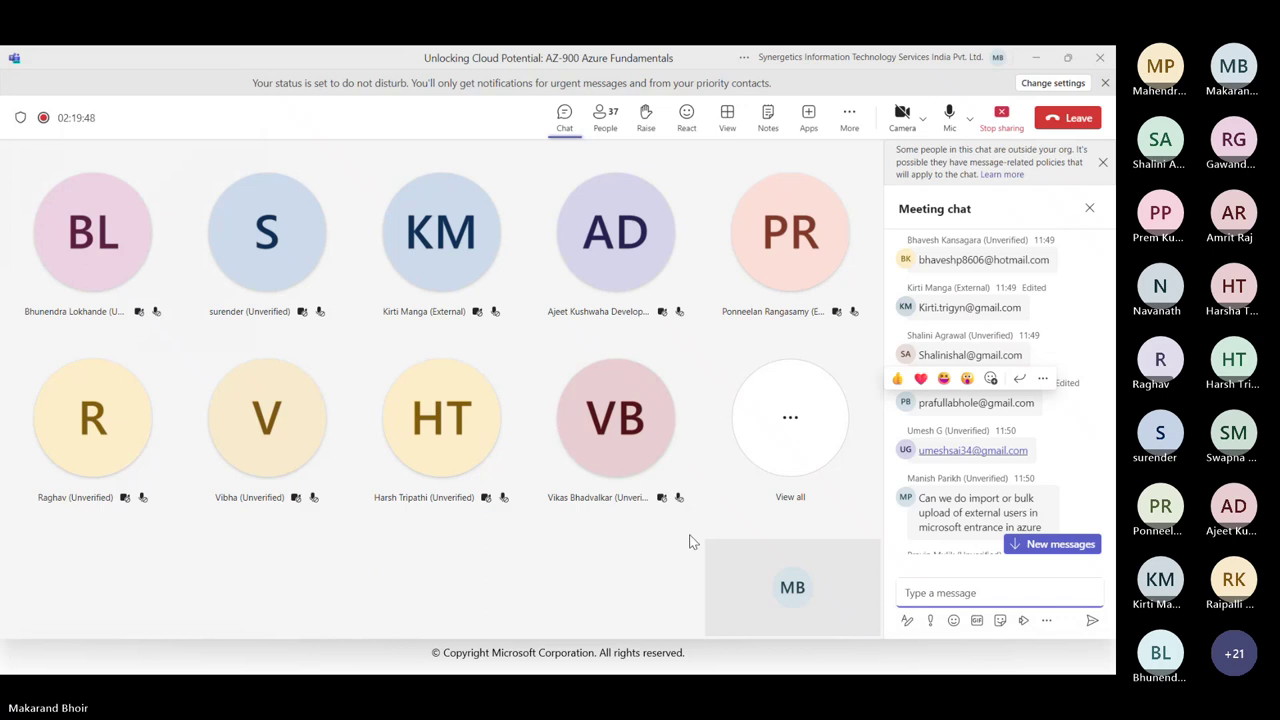
{"action": "scroll", "coordinate": [970, 490], "scroll_direction": "up", "scroll_amount": 5}
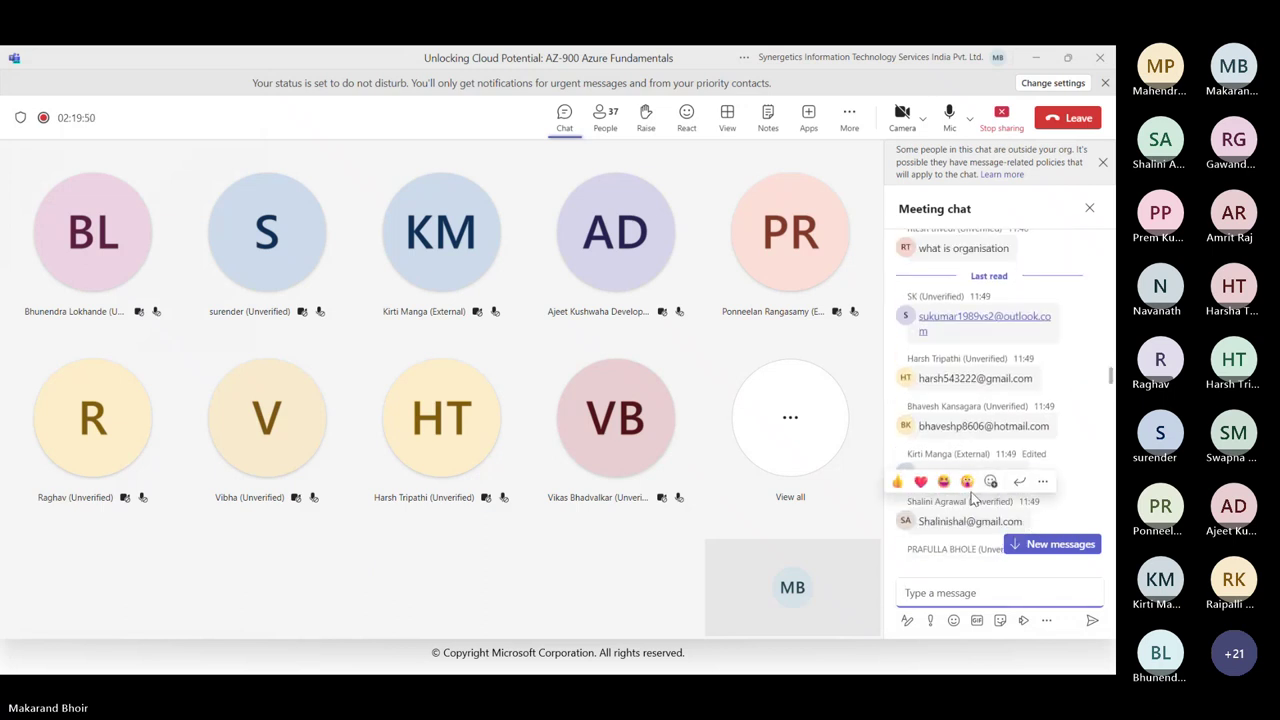
{"action": "scroll", "coordinate": [971, 500], "scroll_direction": "up", "scroll_amount": 3}
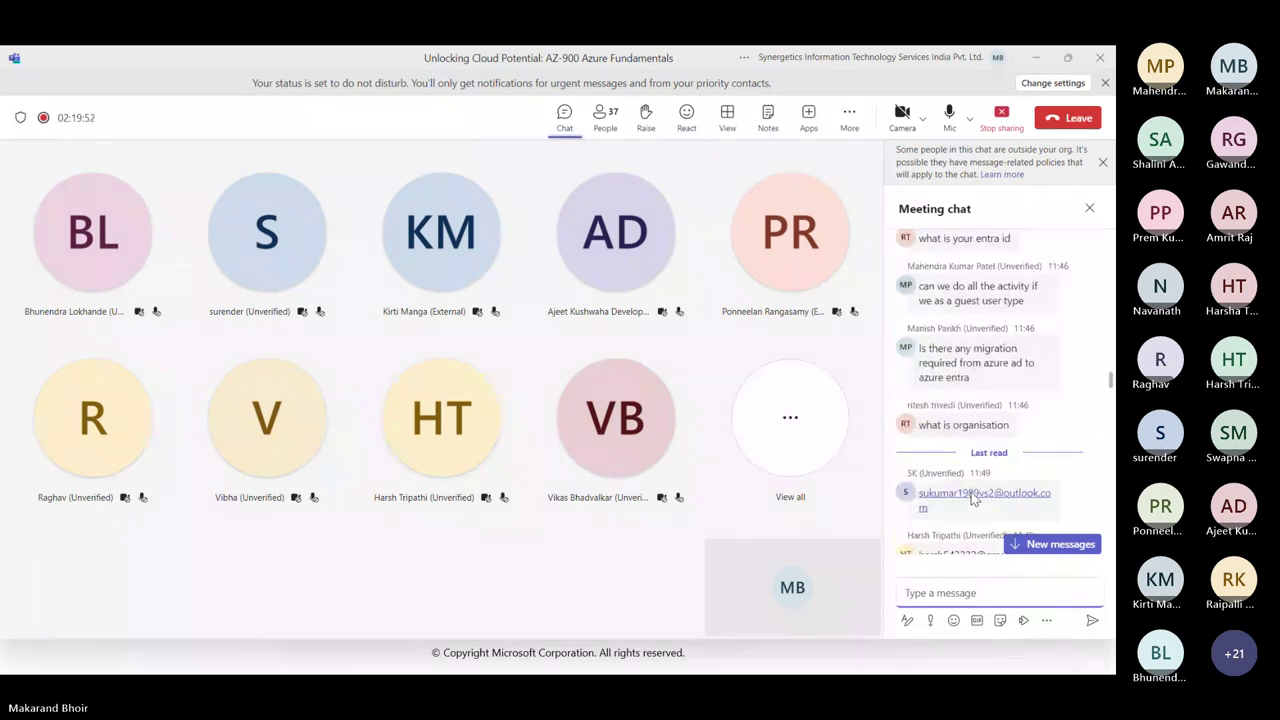
{"action": "scroll", "coordinate": [971, 497], "scroll_direction": "down", "scroll_amount": 2}
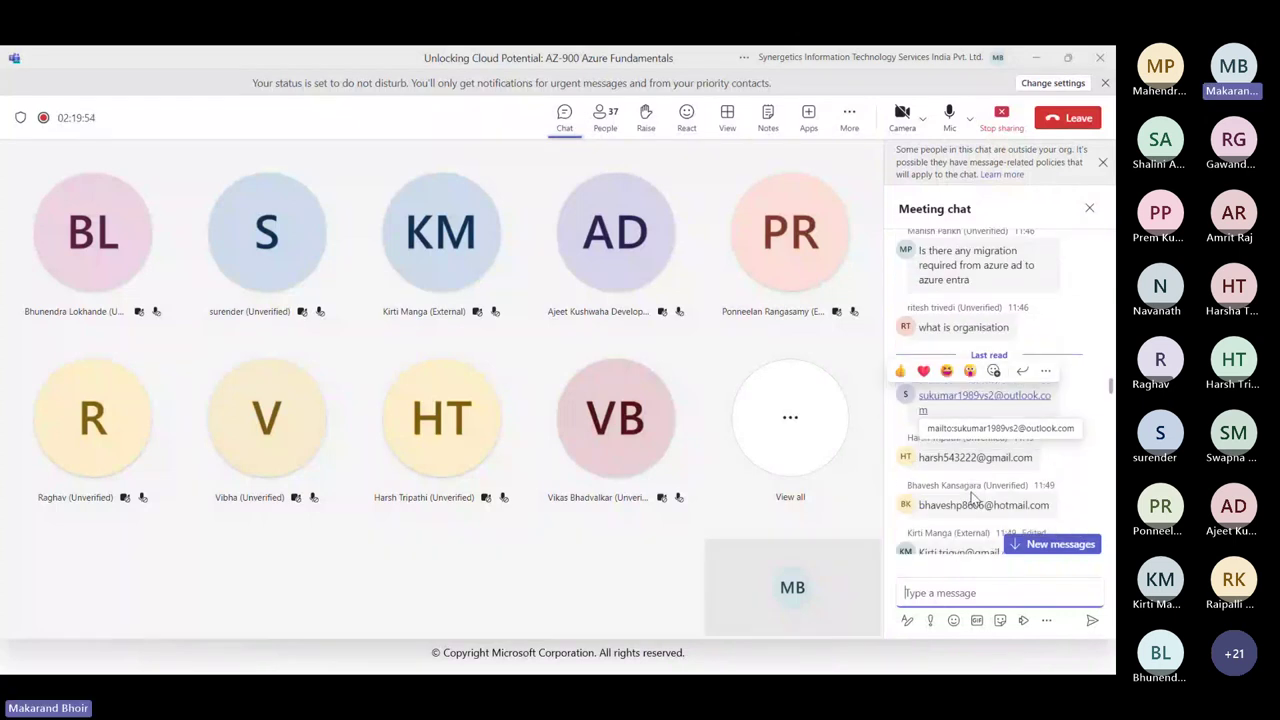
{"action": "scroll", "coordinate": [945, 385], "scroll_direction": "down", "scroll_amount": 1}
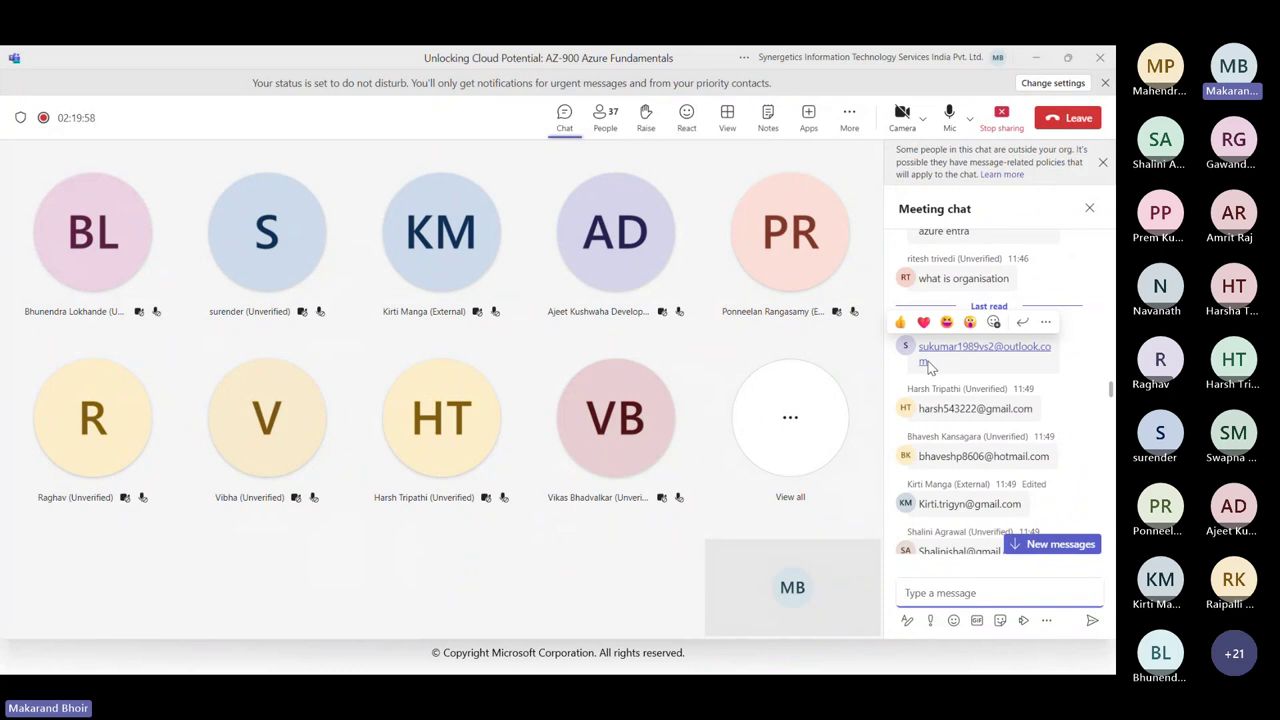
{"action": "triple_click", "coordinate": [924, 362]}
{"action": "key", "text": "ctrl+c"}
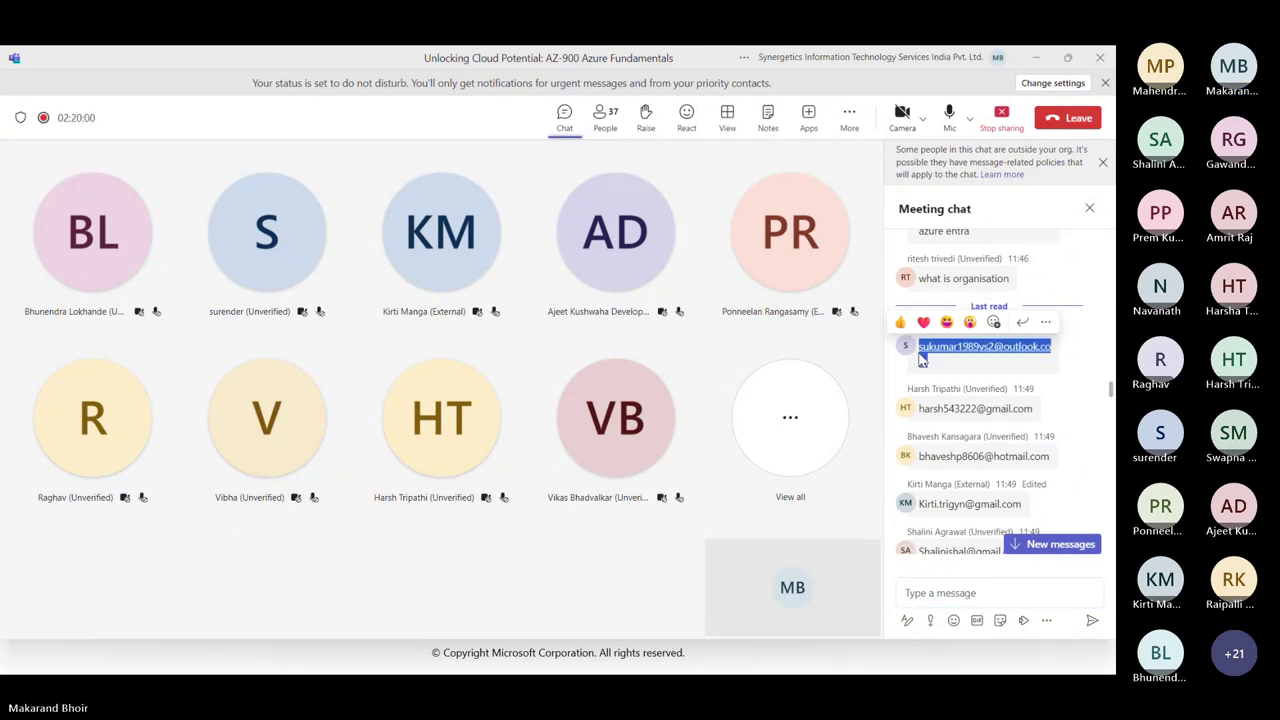
{"action": "key", "text": "alt+Tab"}
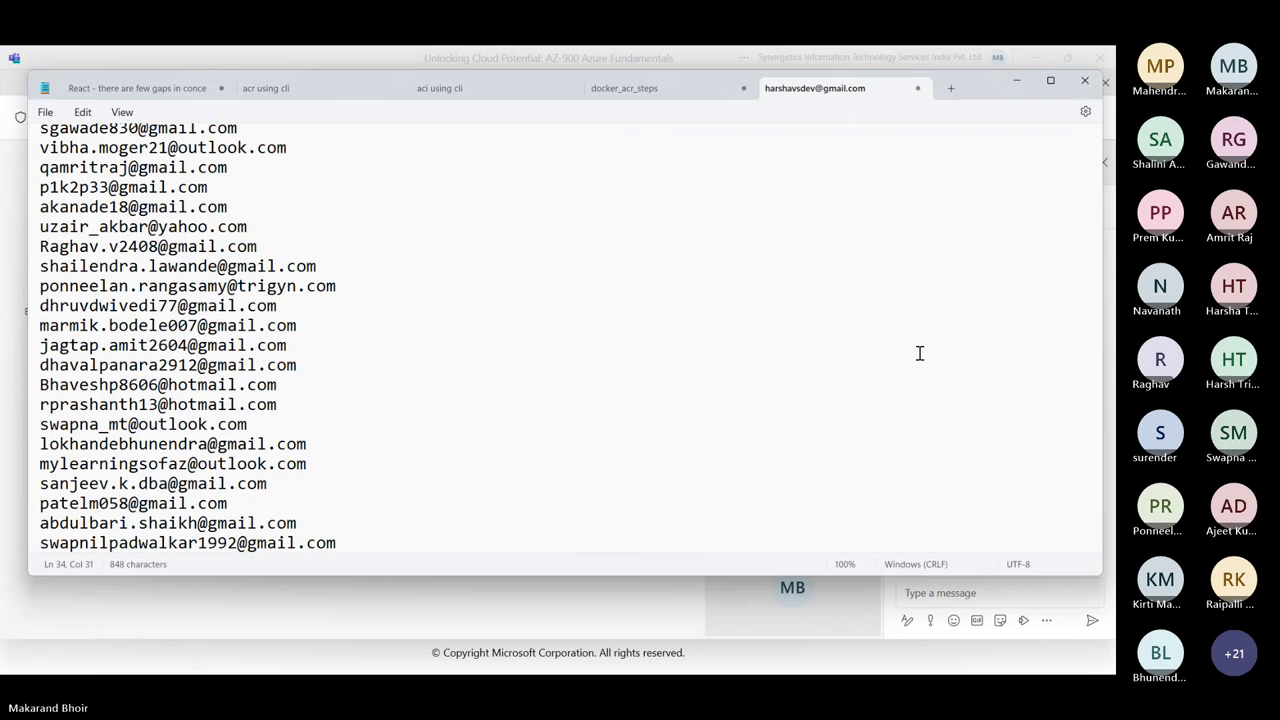
{"action": "key", "text": "Return"}
{"action": "key", "text": "Return"}
{"action": "key", "text": "Return"}
{"action": "key", "text": "ctrl+v"}
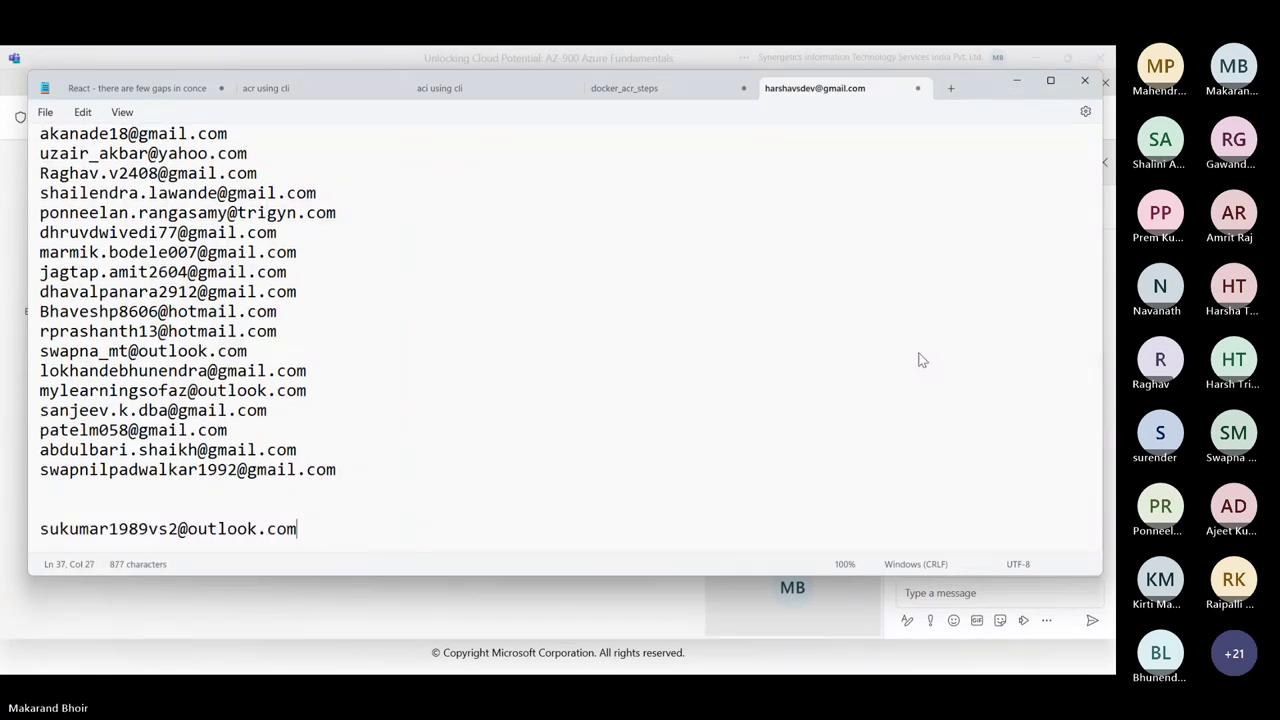
{"action": "key", "text": "Return"}
{"action": "key", "text": "alt+Tab"}
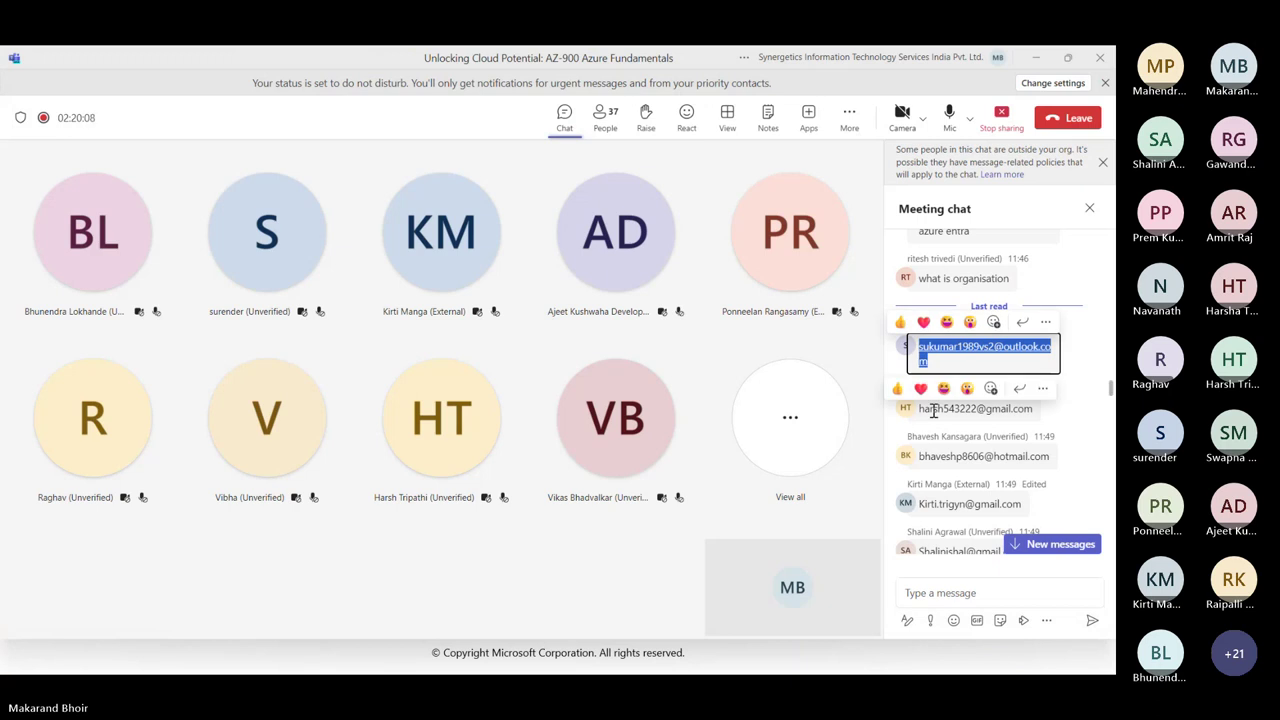
Step: Copy the next two attendee e-mail addresses from the chat into Notepad
{"action": "left_click_drag", "start_coordinate": [920, 409], "coordinate": [1037, 416]}
{"action": "key", "text": "ctrl+c"}
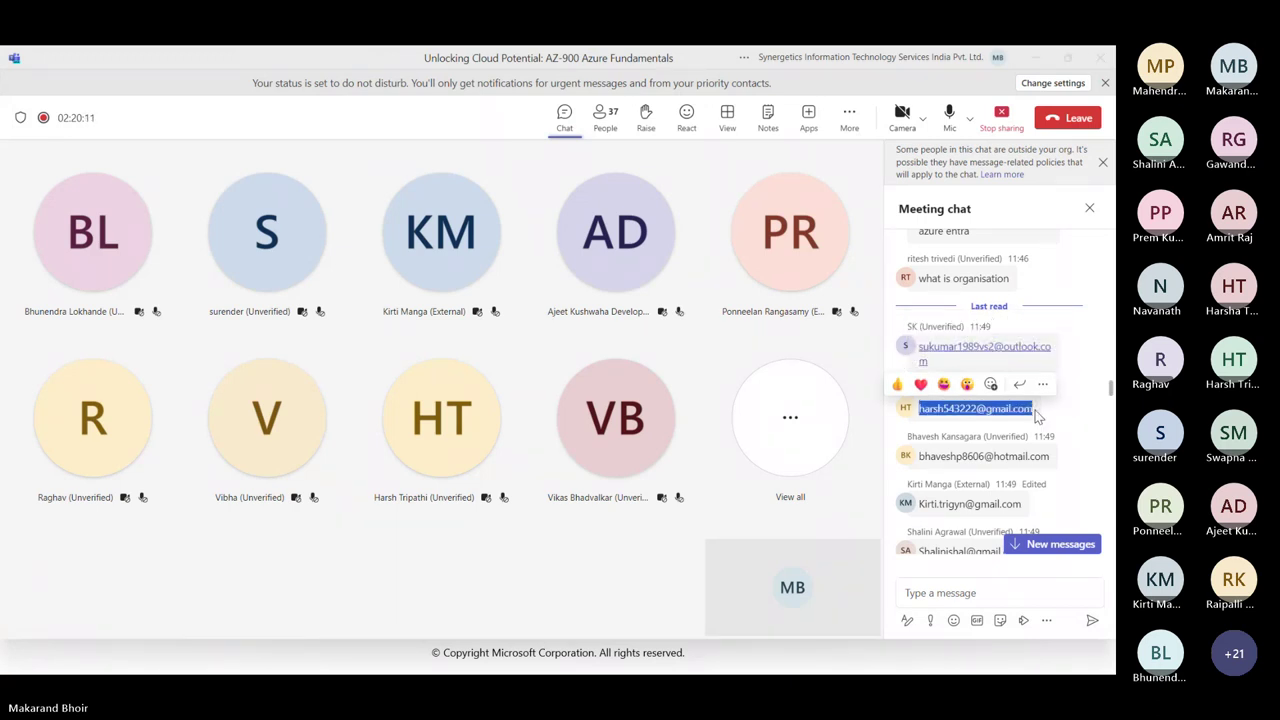
{"action": "key", "text": "alt+Tab"}
{"action": "key", "text": "ctrl+v"}
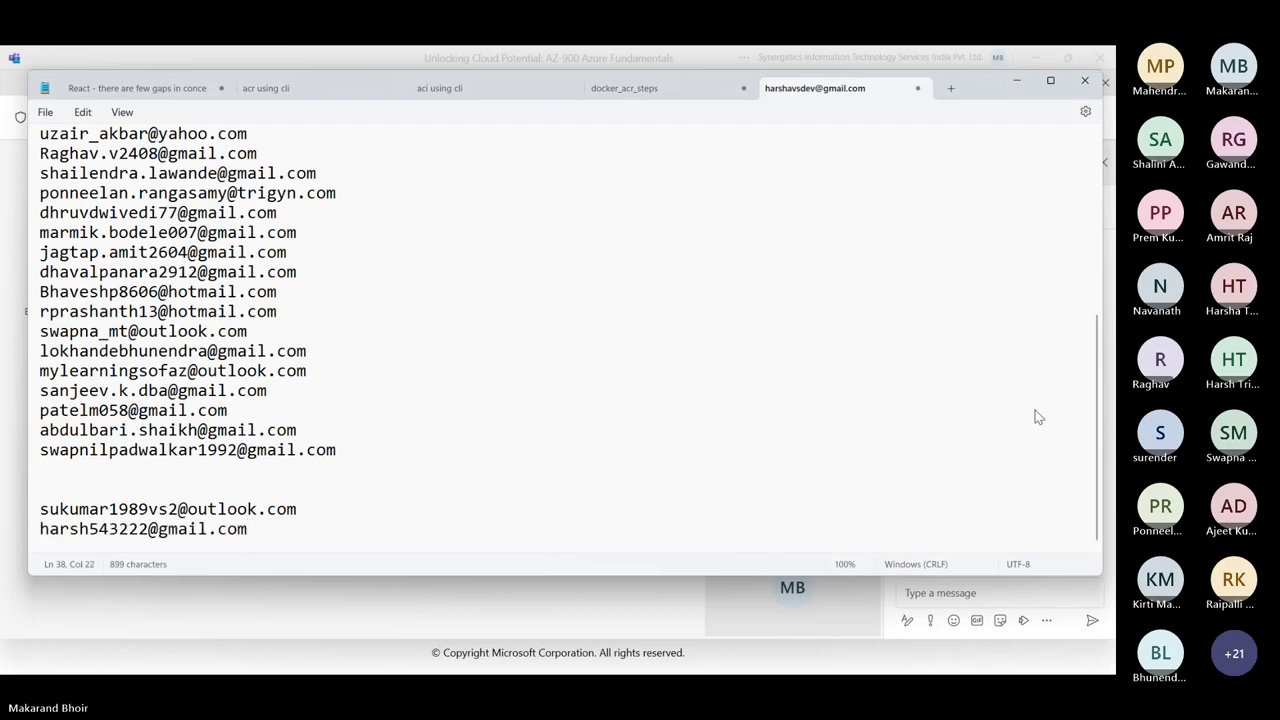
{"action": "key", "text": "alt+Tab"}
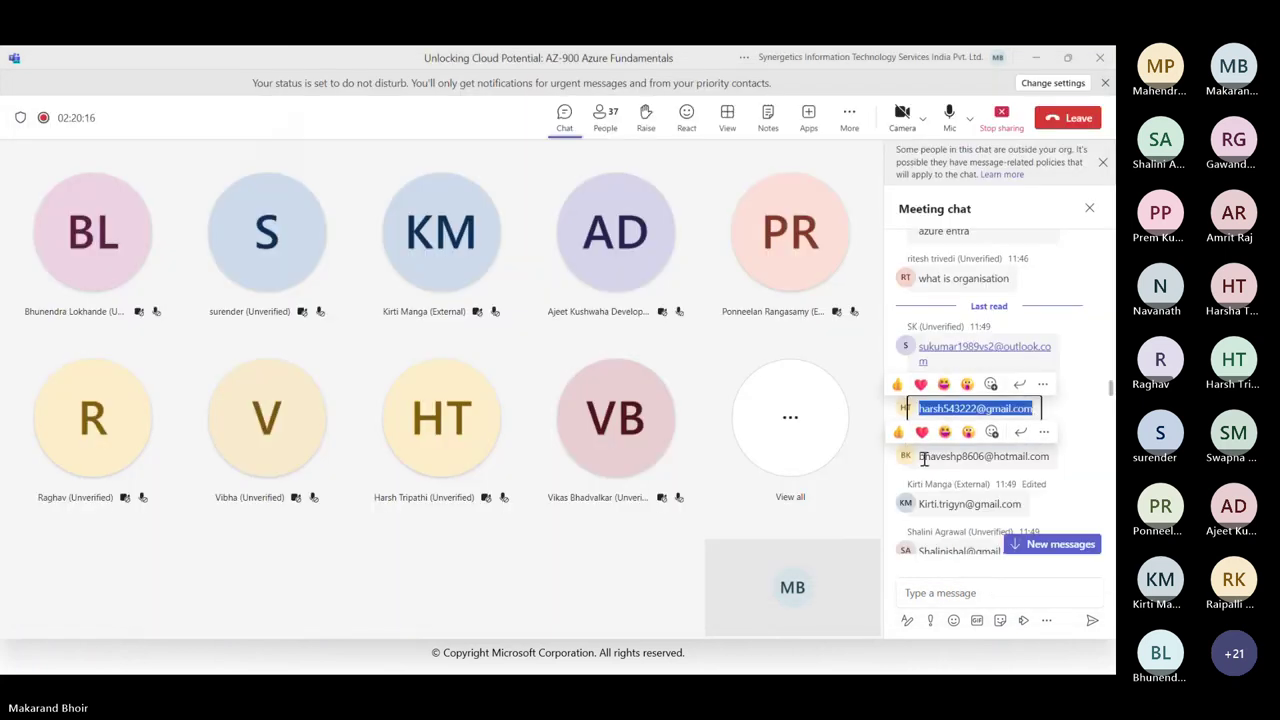
{"action": "left_click_drag", "start_coordinate": [919, 457], "coordinate": [1068, 461]}
{"action": "key", "text": "ctrl+c"}
{"action": "key", "text": "alt+Tab"}
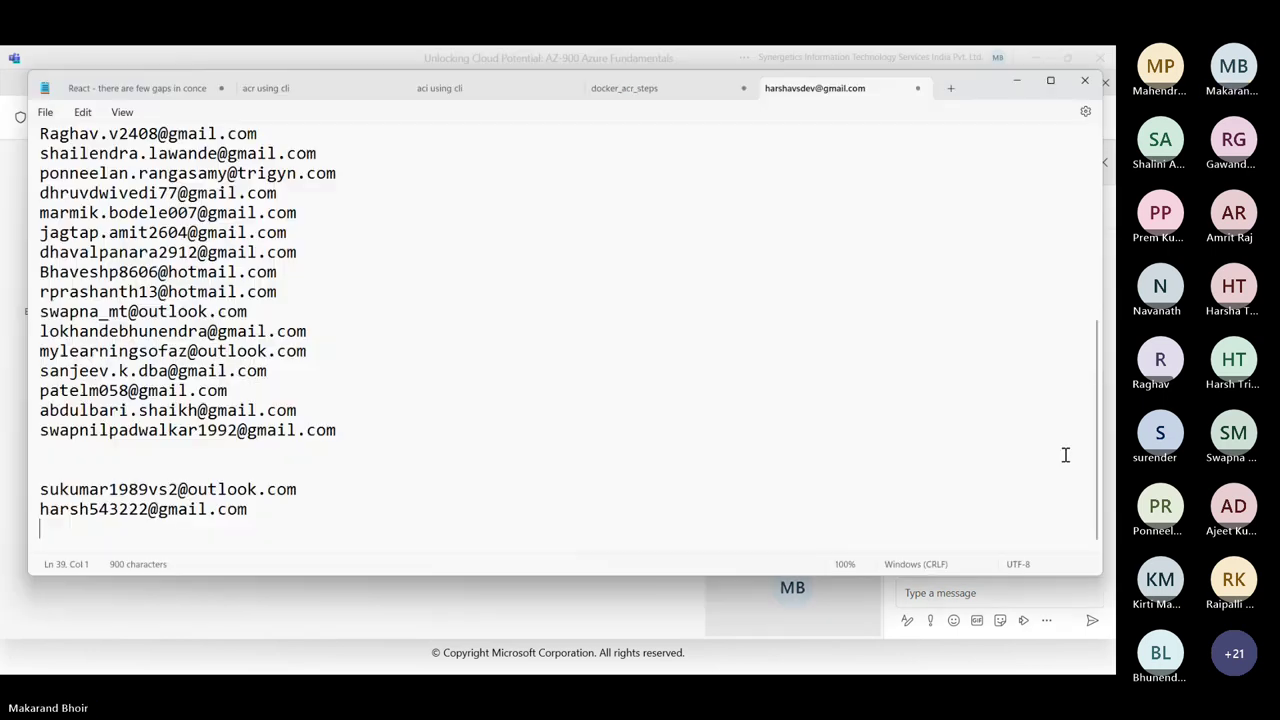
{"action": "key", "text": "ctrl+v"}
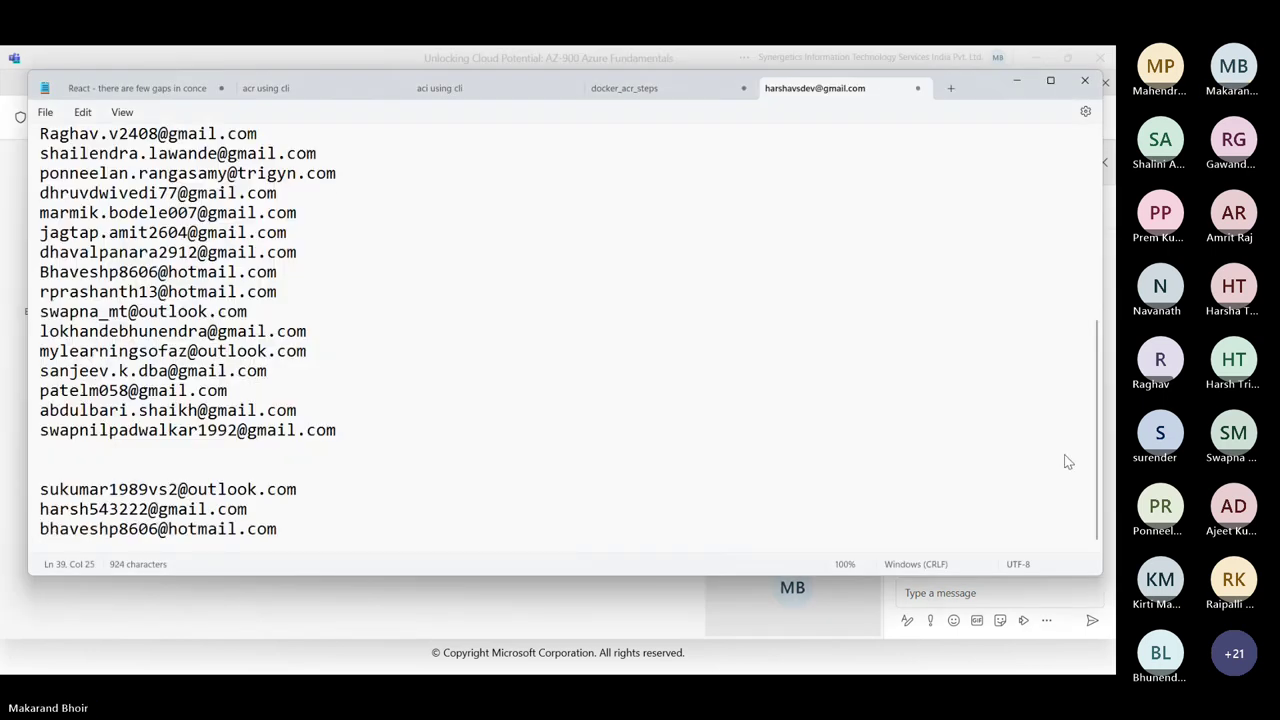
{"action": "key", "text": "alt+Tab"}
Step: Append one more attendee address from the chat and start a new line
{"action": "scroll", "coordinate": [1024, 455], "scroll_direction": "down", "scroll_amount": 1}
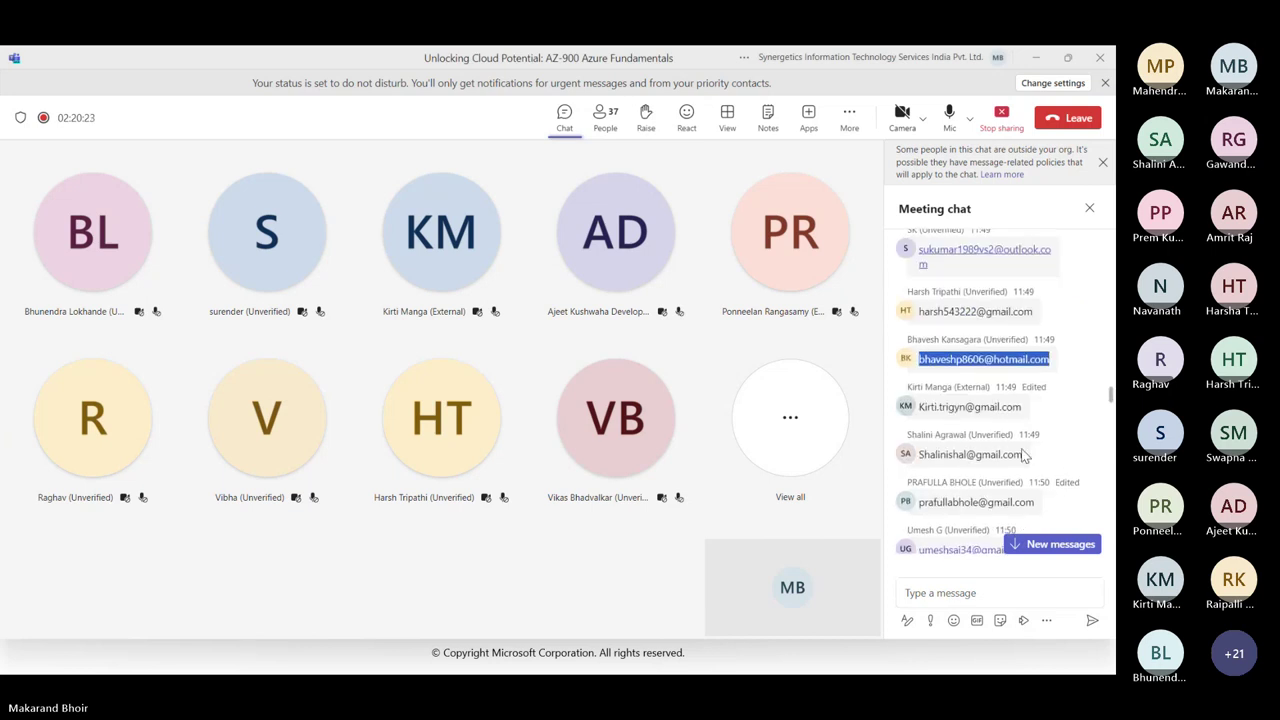
{"action": "mouse_move", "coordinate": [1024, 455]}
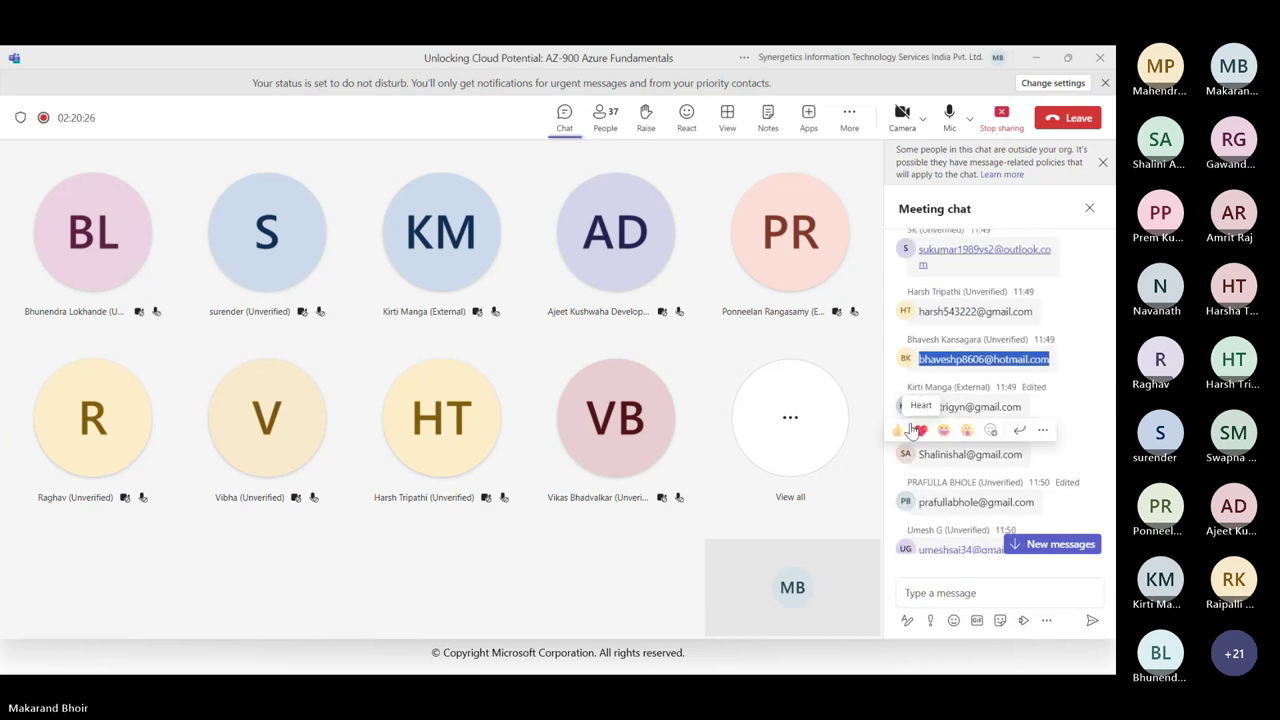
{"action": "left_click", "coordinate": [922, 416]}
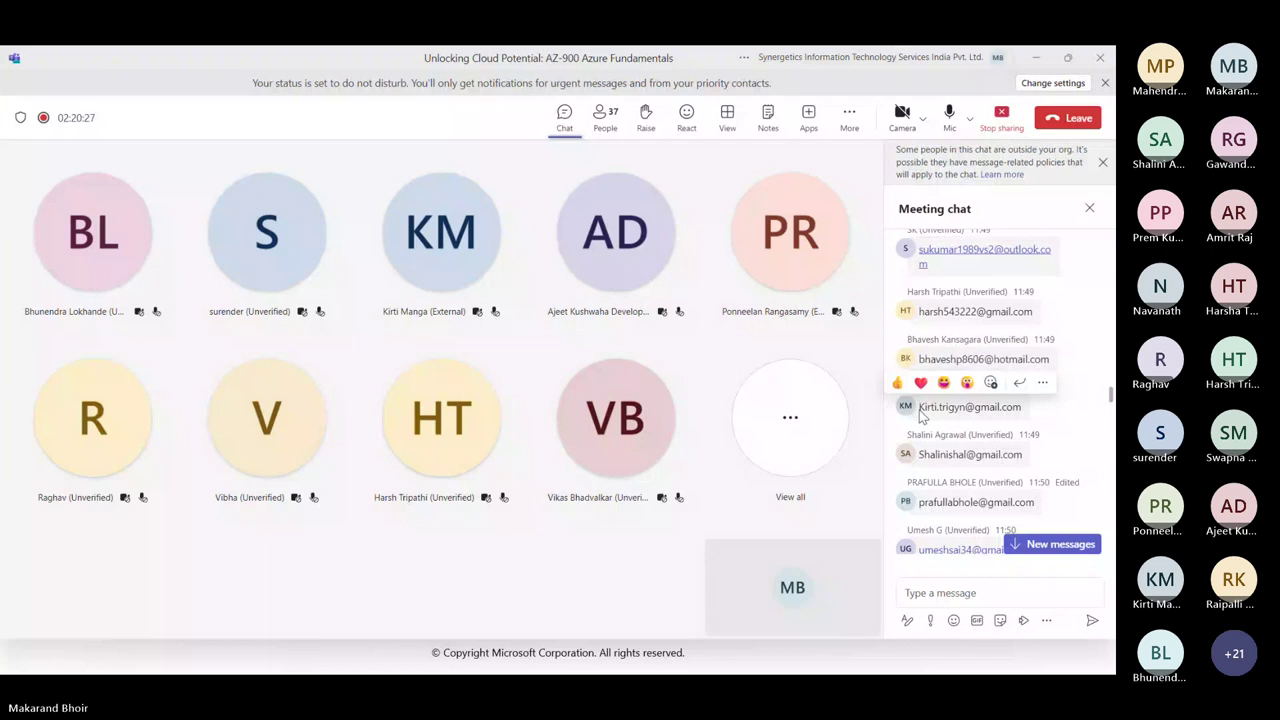
{"action": "left_click_drag", "start_coordinate": [922, 416], "coordinate": [1030, 416]}
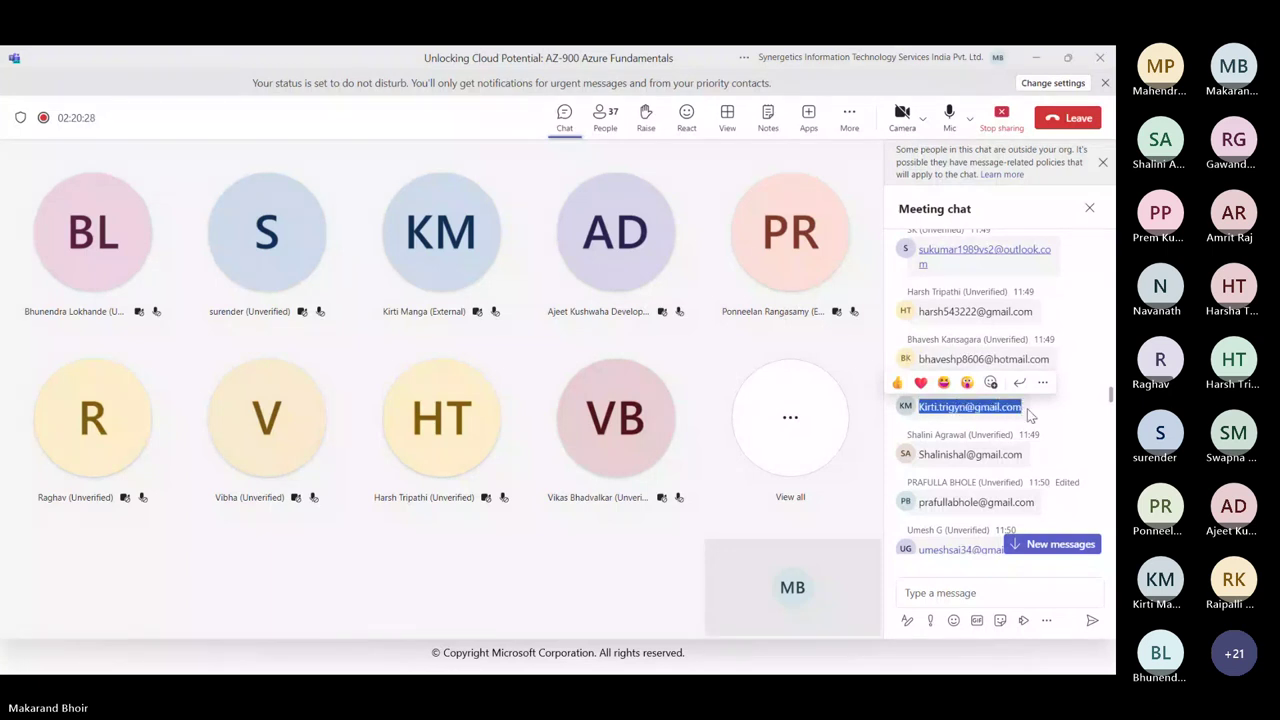
{"action": "key", "text": "alt+Tab"}
{"action": "key", "text": "ctrl+v"}
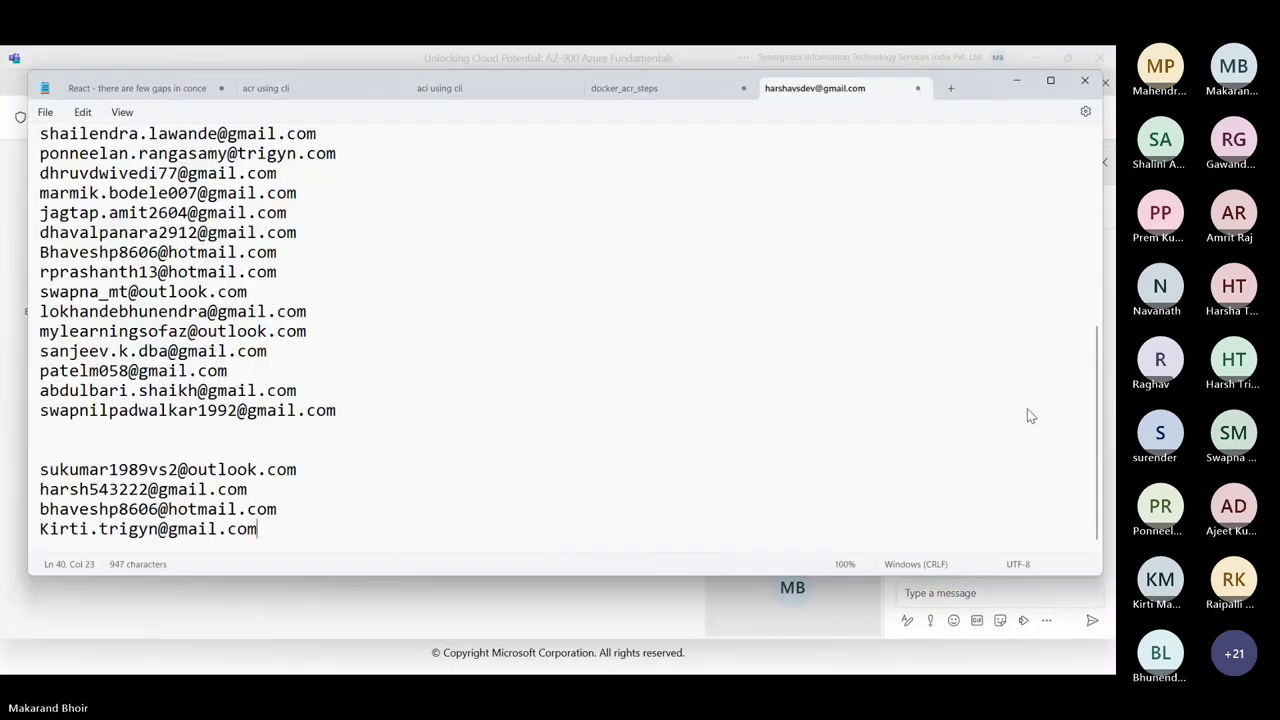
{"action": "key", "text": "Return"}
{"action": "key", "text": "alt+Tab"}
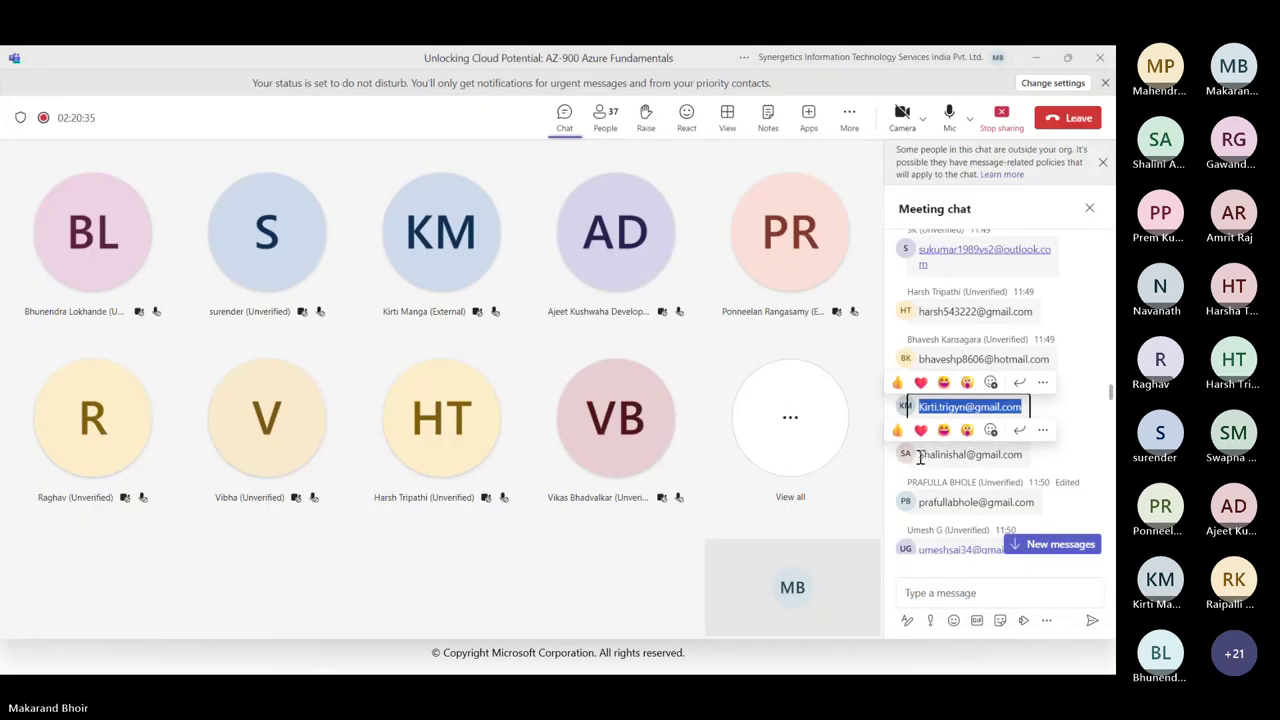
Step: Append the first two chat addresses to the Notepad list, each on its own line
{"action": "left_click_drag", "start_coordinate": [920, 457], "coordinate": [1038, 457]}
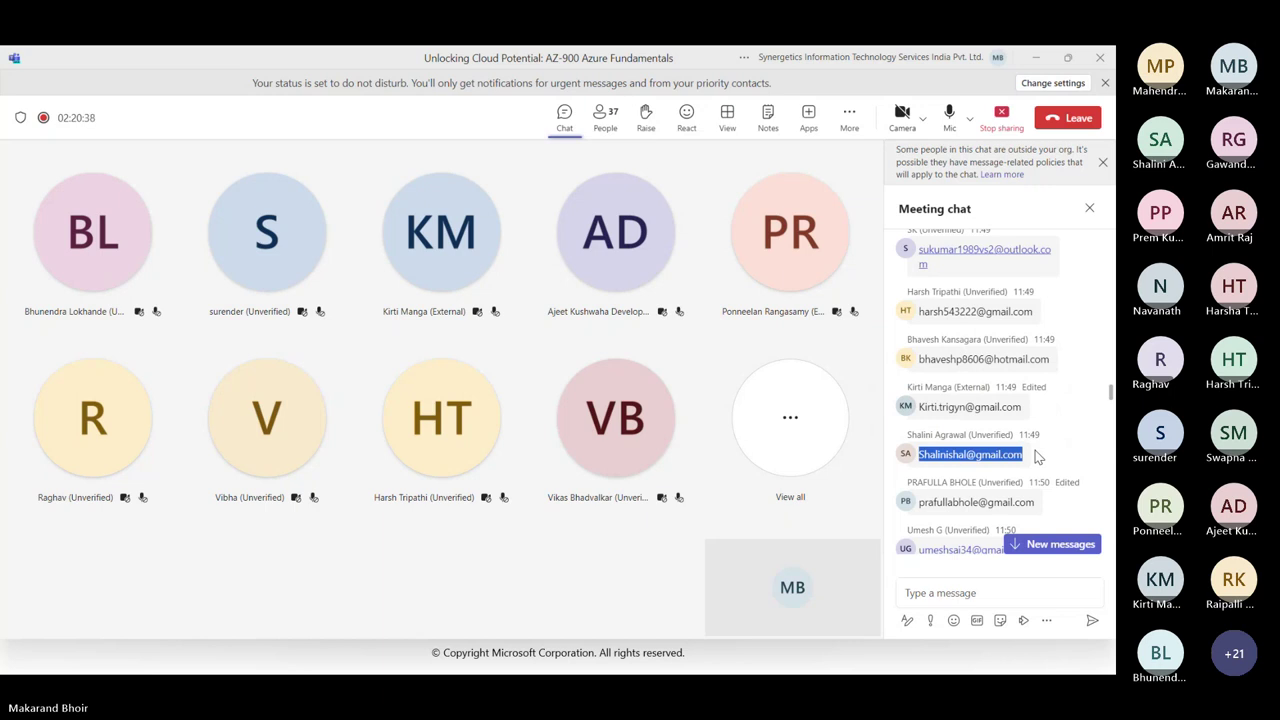
{"action": "key", "text": "alt+Tab"}
{"action": "key", "text": "ctrl+v"}
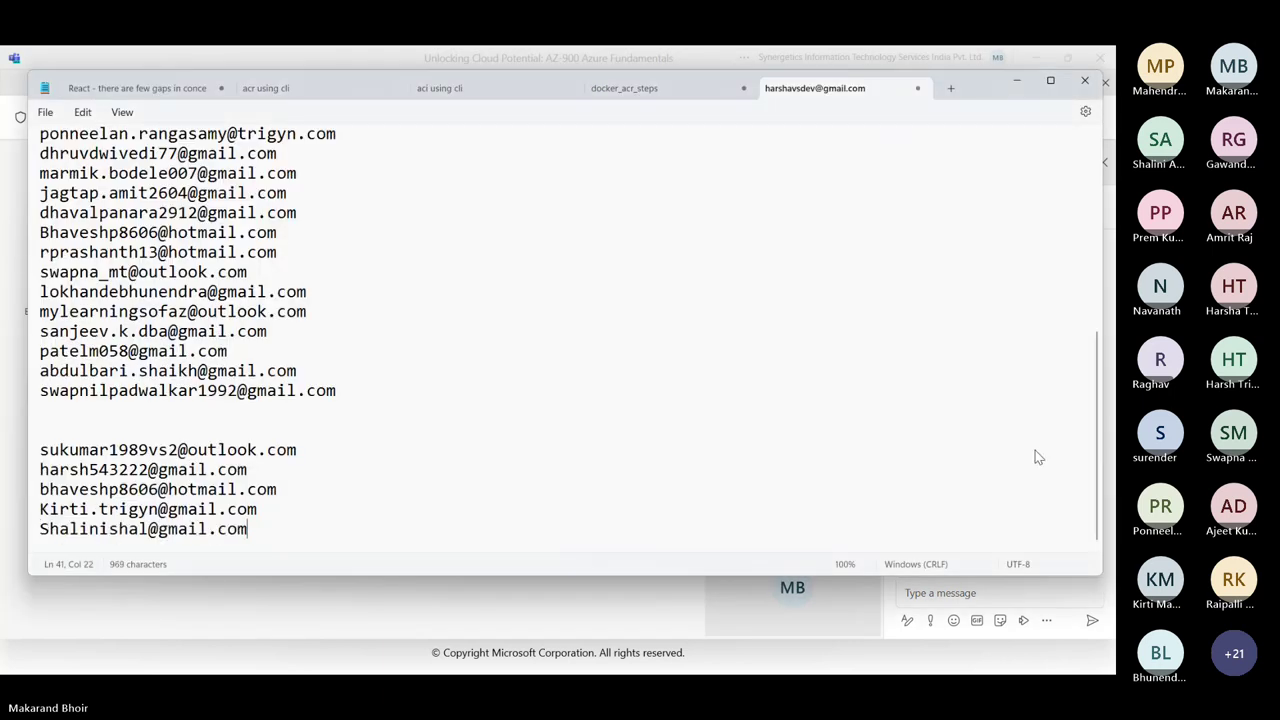
{"action": "key", "text": "Return"}
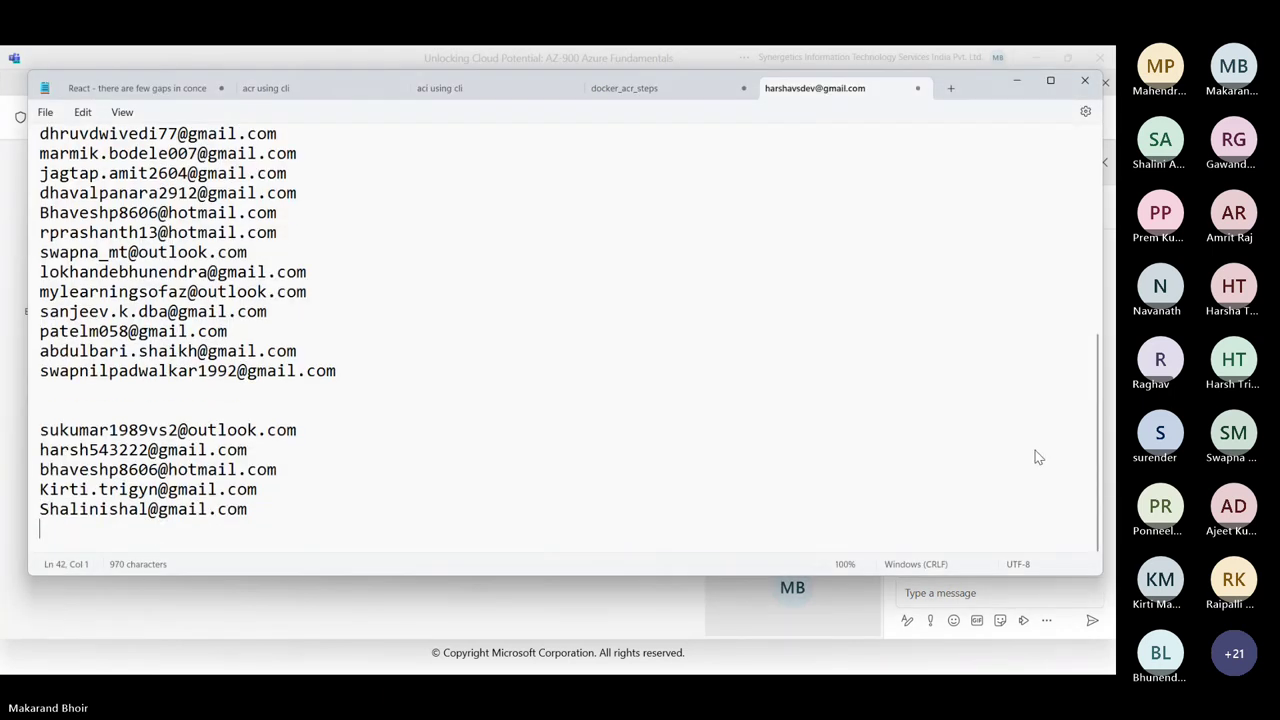
{"action": "key", "text": "alt+Tab"}
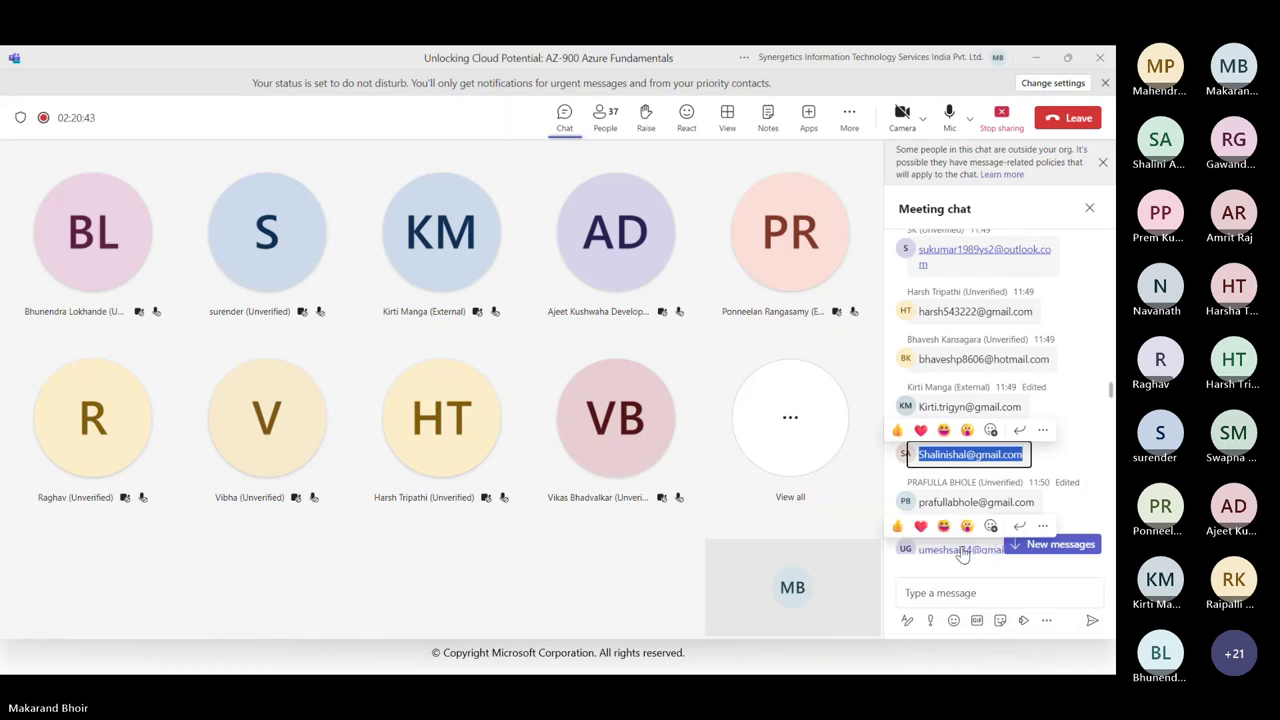
{"action": "left_click_drag", "start_coordinate": [918, 502], "coordinate": [1007, 500]}
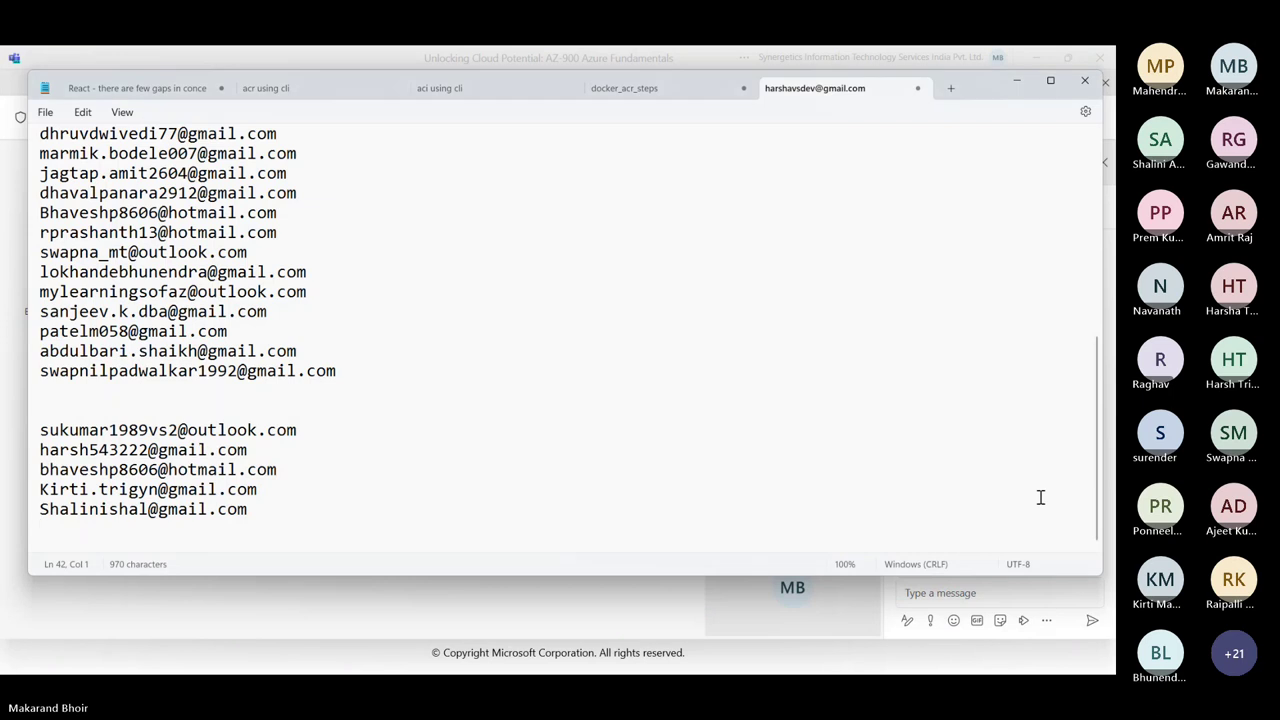
{"action": "key", "text": "ctrl+v"}
{"action": "key", "text": "Return"}
{"action": "key", "text": "alt+Tab"}
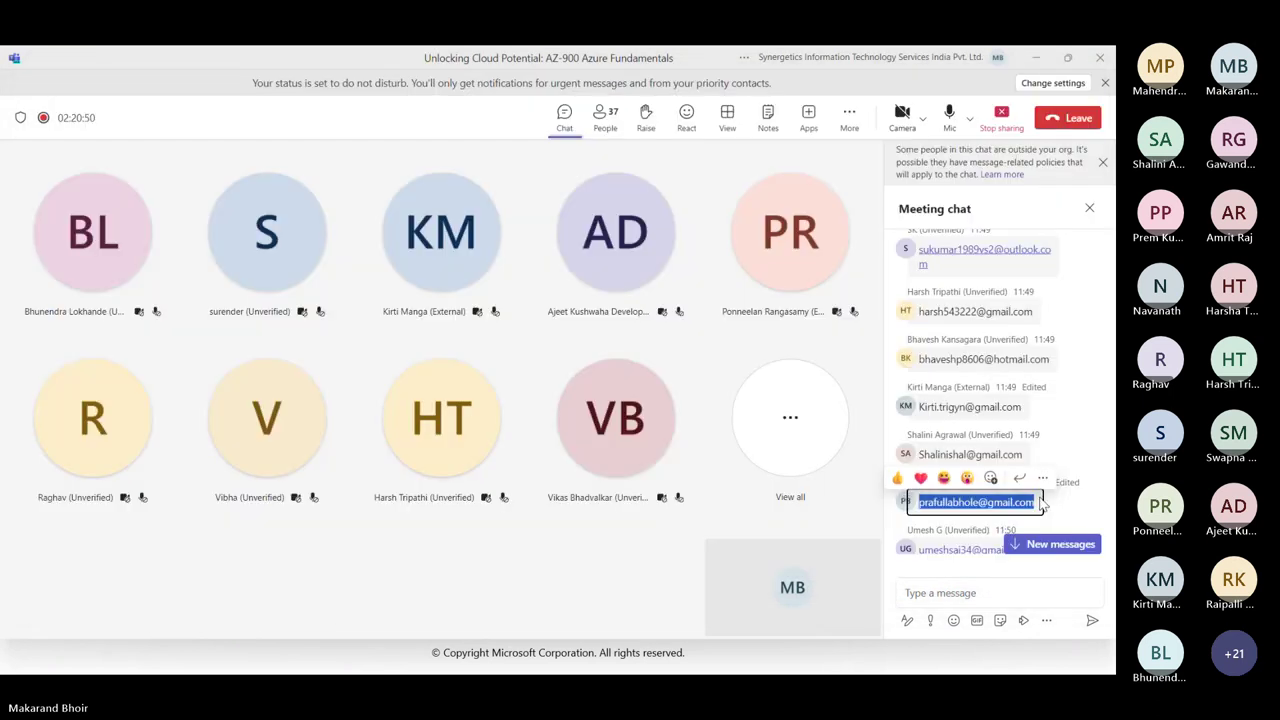
Step: Scroll the chat and add the third and fourth attendee addresses to the list
{"action": "scroll", "coordinate": [1040, 500], "scroll_direction": "down", "scroll_amount": 3}
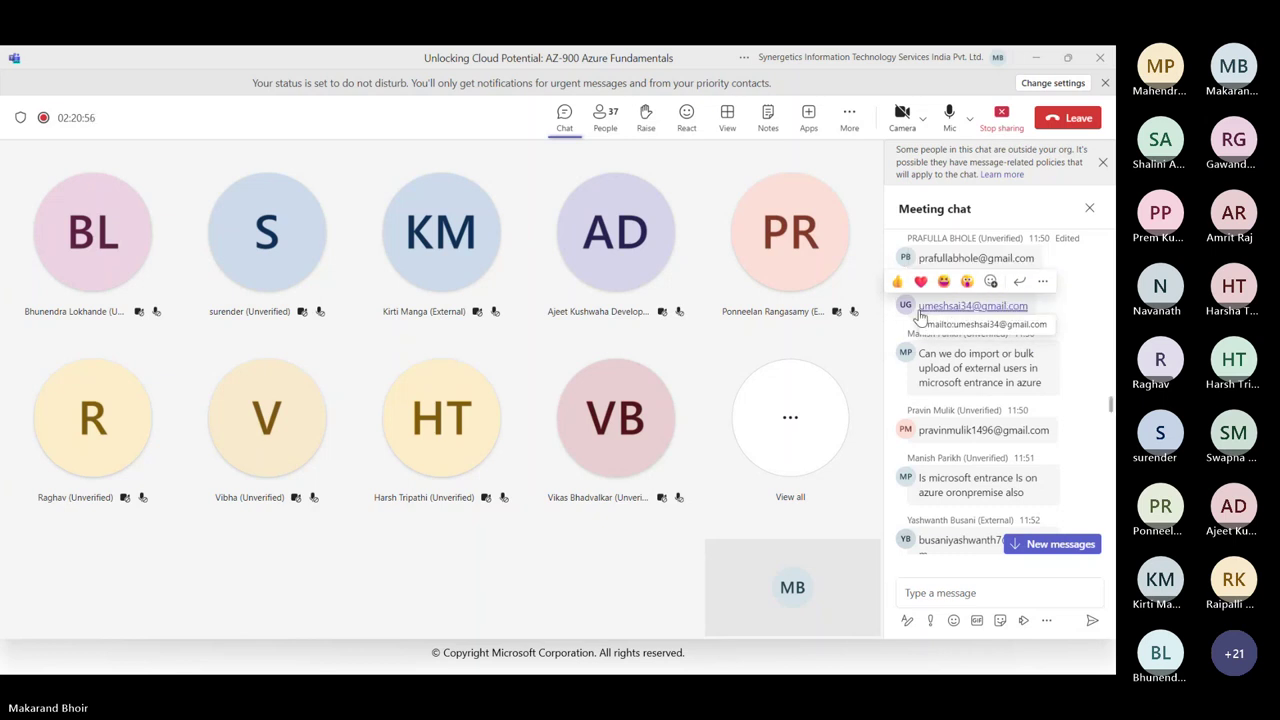
{"action": "mouse_move", "coordinate": [921, 312]}
{"action": "left_mouse_down"}
{"action": "mouse_move", "coordinate": [1028, 306]}
{"action": "mouse_move", "coordinate": [920, 318]}
{"action": "left_mouse_up"}
{"action": "key", "text": "ctrl+c"}
{"action": "key", "text": "alt+Tab"}
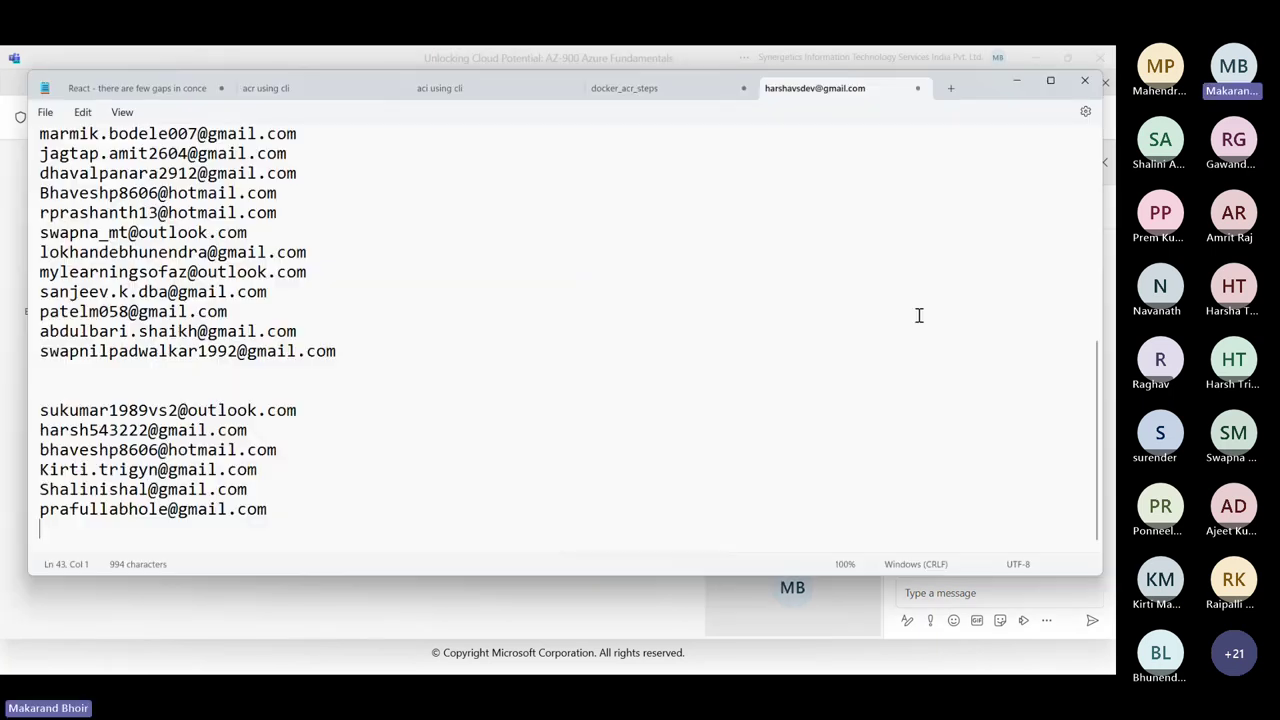
{"action": "key", "text": "ctrl+v"}
{"action": "key", "text": "Return"}
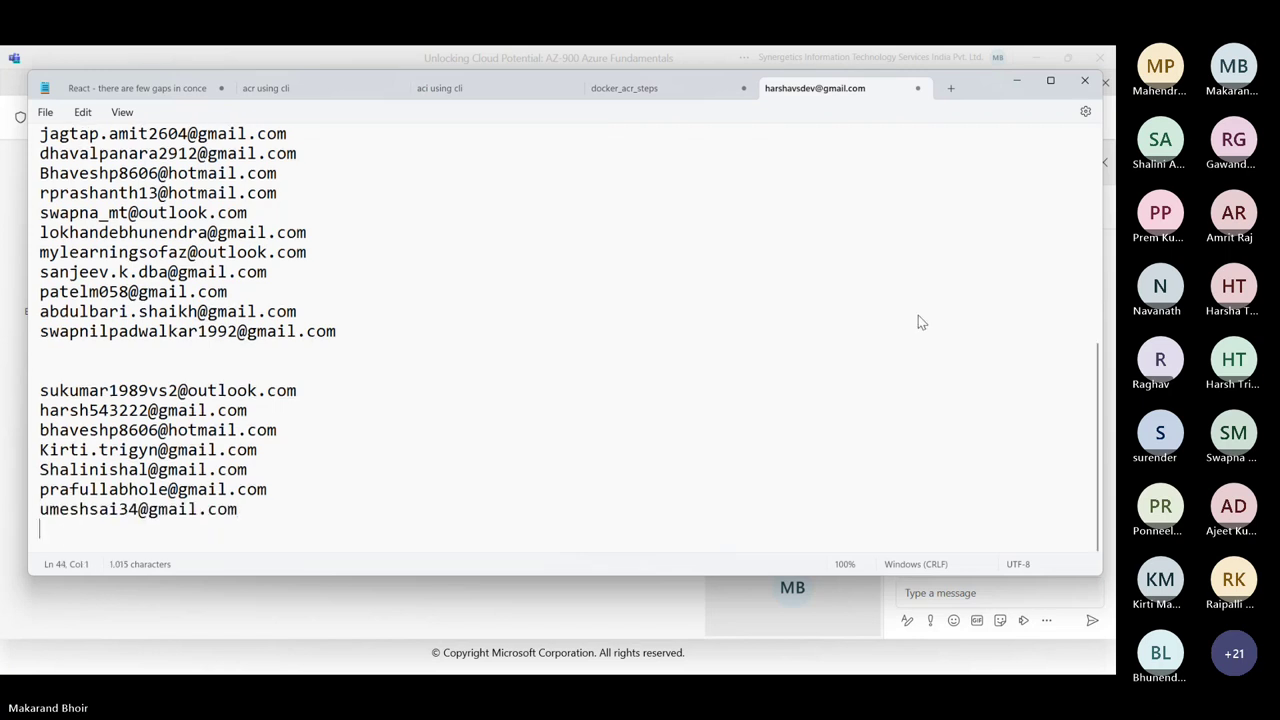
{"action": "key", "text": "alt+Tab"}
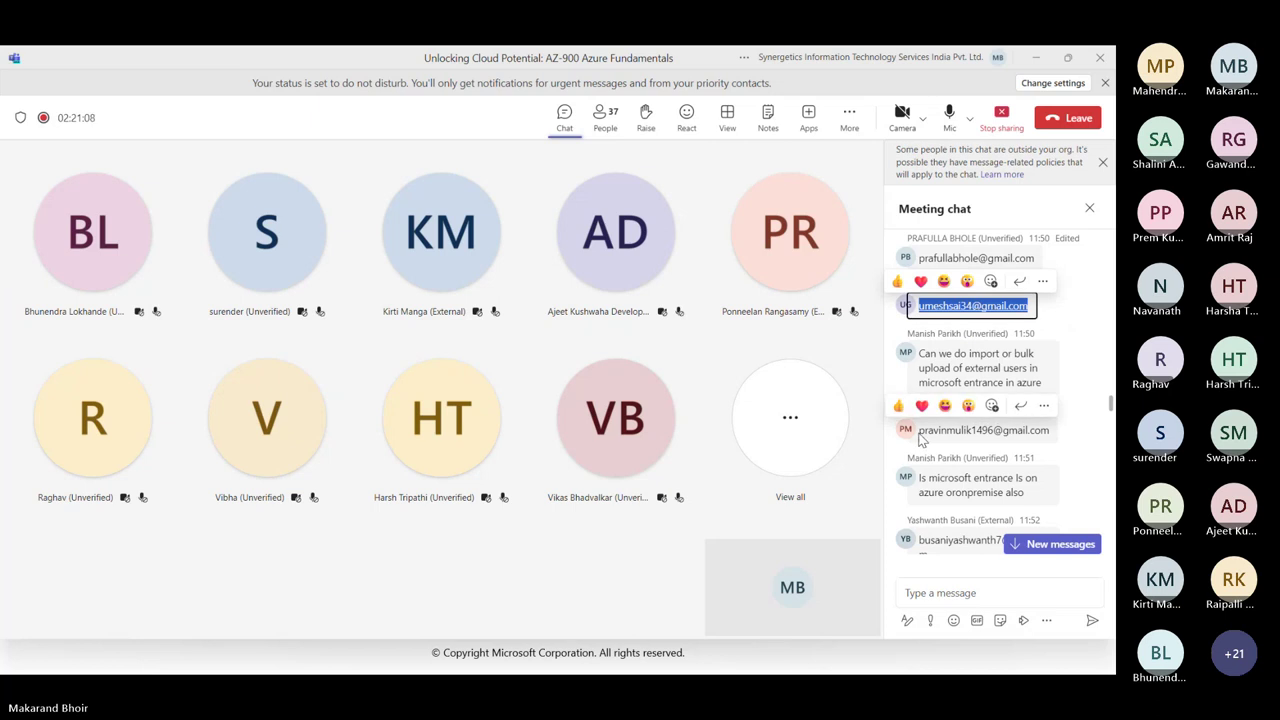
{"action": "left_click_drag", "start_coordinate": [917, 430], "coordinate": [1072, 435]}
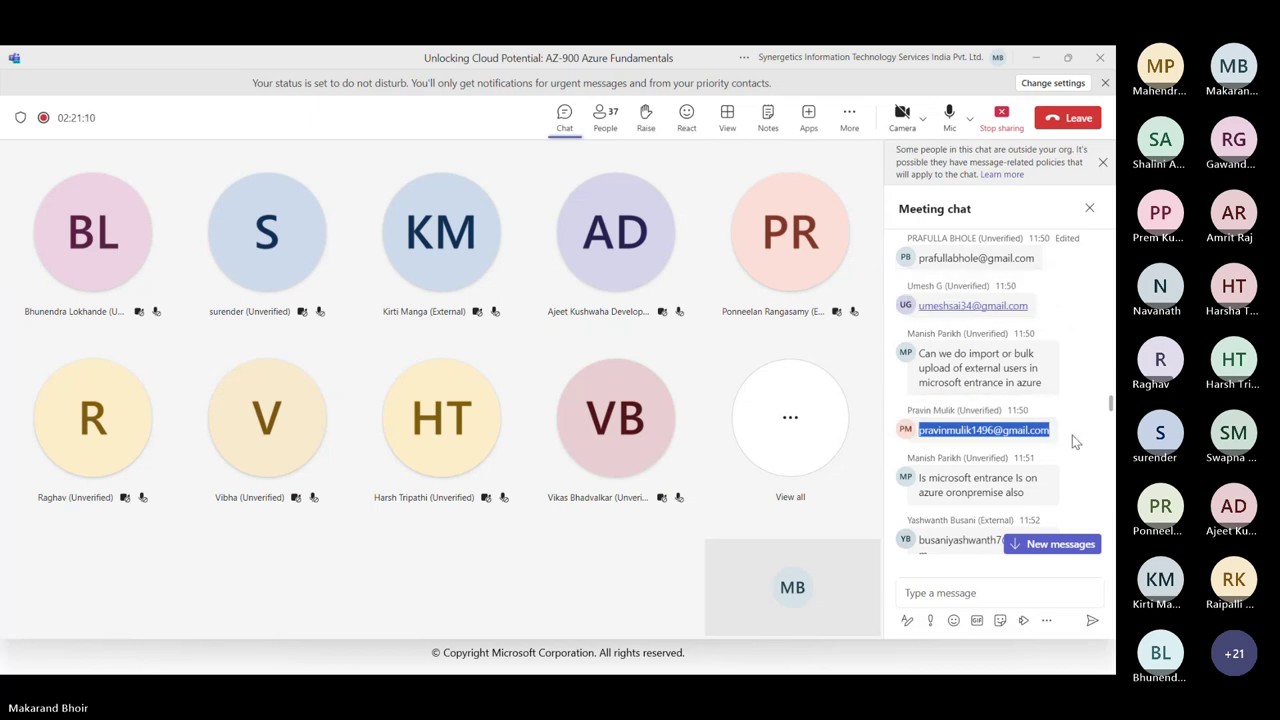
{"action": "key", "text": "ctrl+c"}
{"action": "key", "text": "alt+Tab"}
{"action": "key", "text": "ctrl+v"}
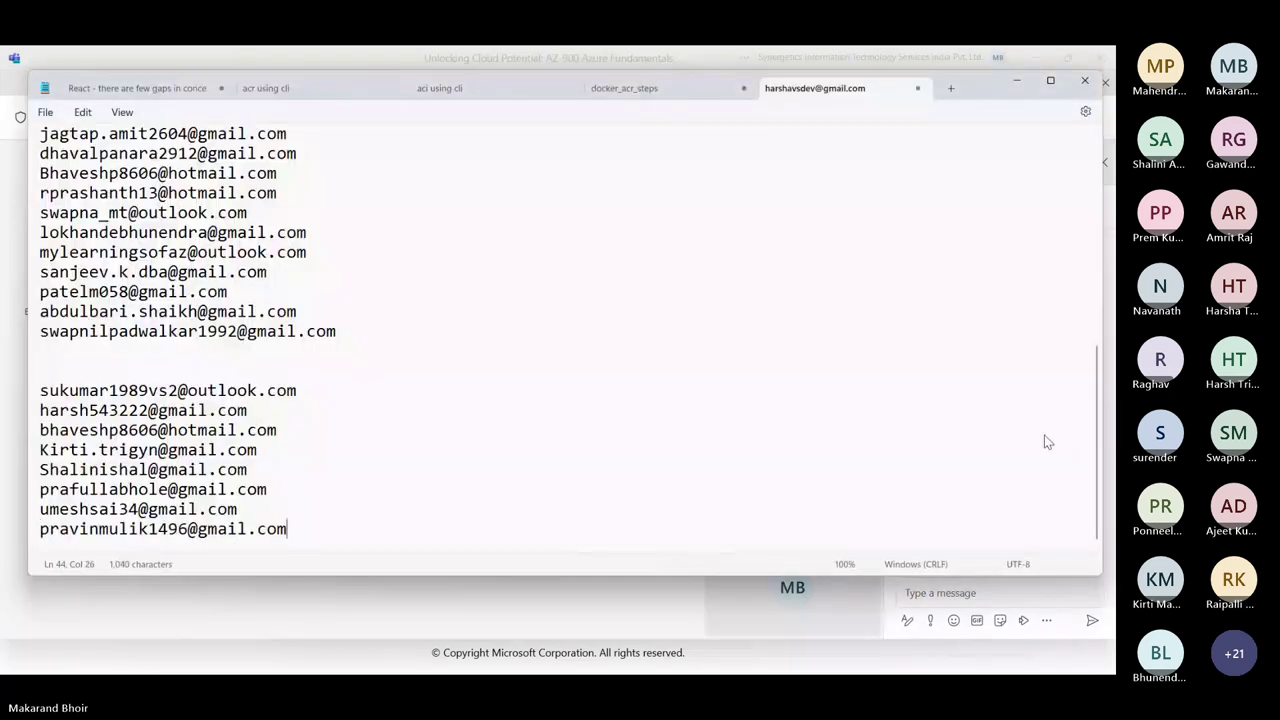
{"action": "key", "text": "Return"}
{"action": "key", "text": "alt+Tab"}
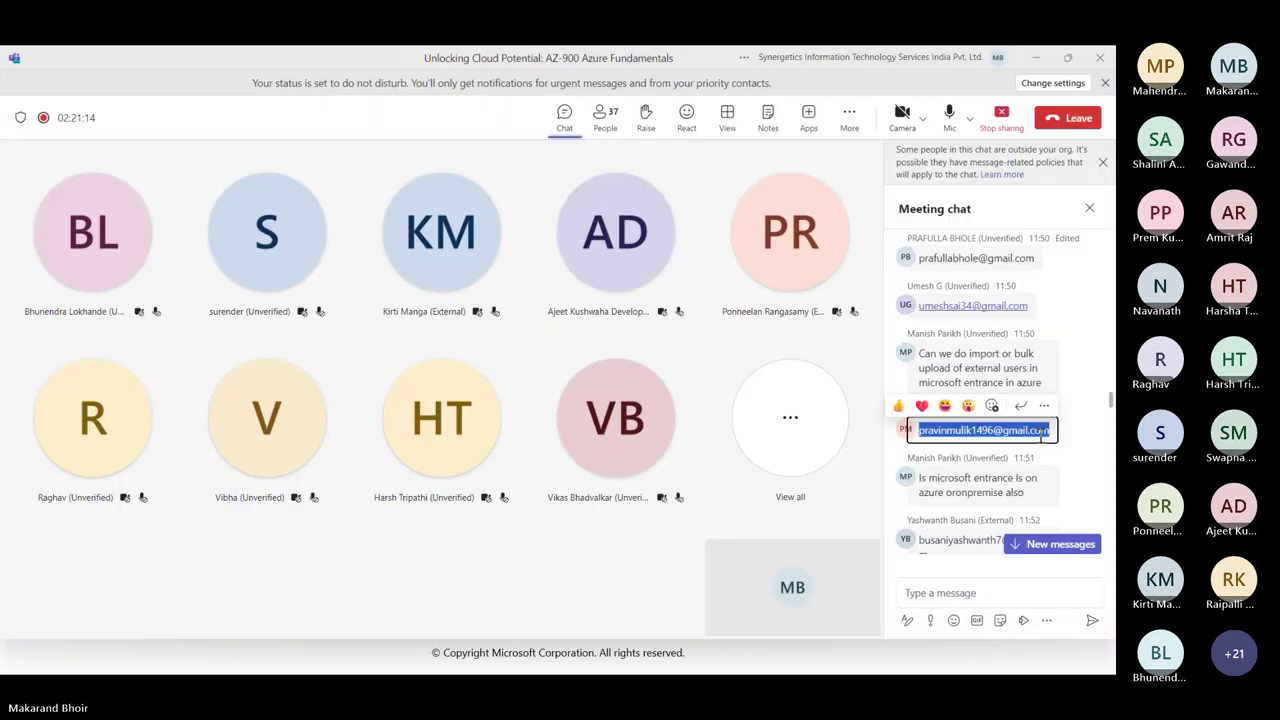
Step: Copy the fifth attendee address onto the empty last line of the Notepad list
{"action": "scroll", "coordinate": [921, 410], "scroll_direction": "down", "scroll_amount": 3}
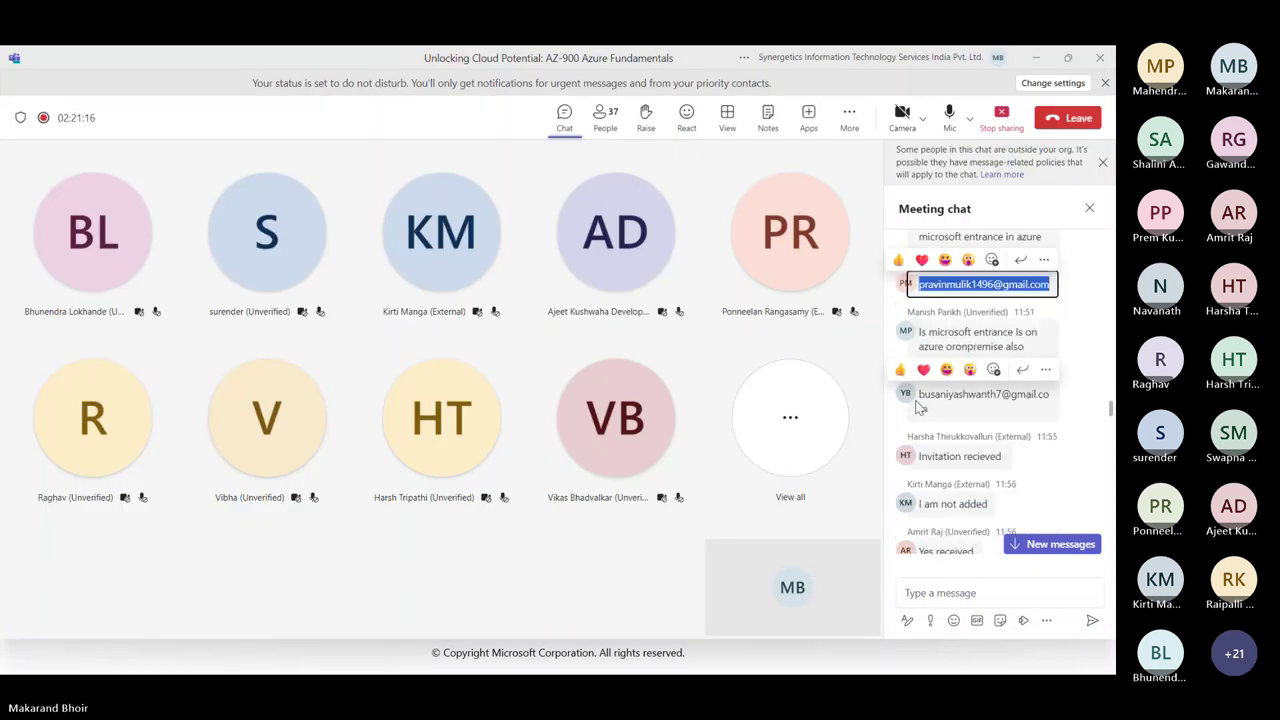
{"action": "left_click", "coordinate": [921, 397]}
{"action": "left_click_drag", "start_coordinate": [921, 397], "coordinate": [935, 411]}
{"action": "key", "text": "ctrl+c"}
{"action": "key", "text": "alt+Tab"}
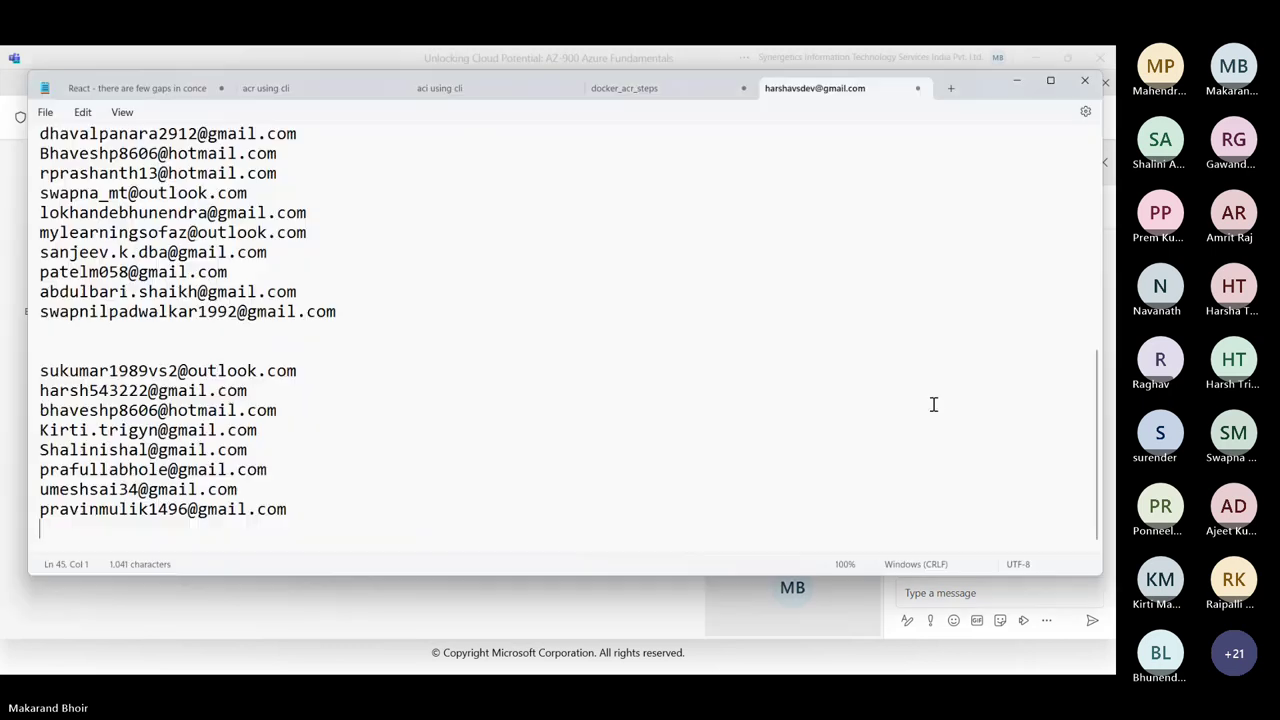
{"action": "key", "text": "ctrl+v"}
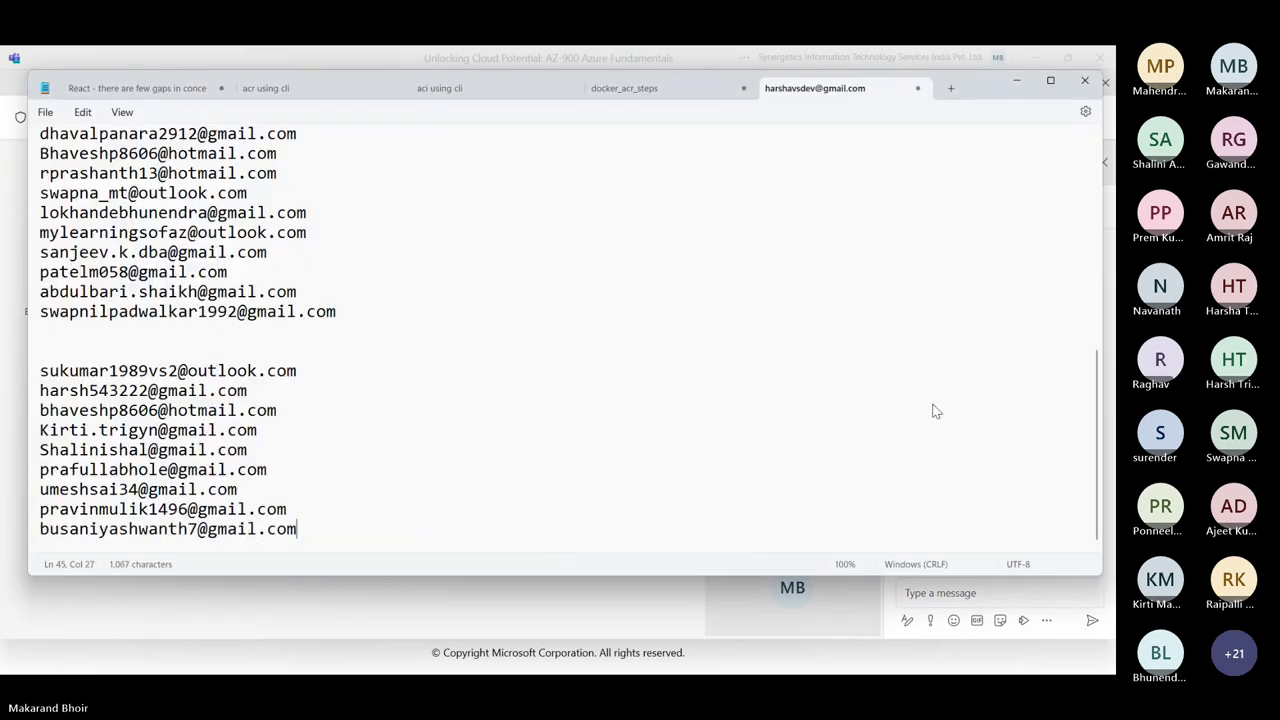
{"action": "key", "text": "alt+Tab"}
Step: Append the first newly requested chat e-mail address to the end of the Notepad list
{"action": "scroll", "coordinate": [978, 400], "scroll_direction": "down", "scroll_amount": 3}
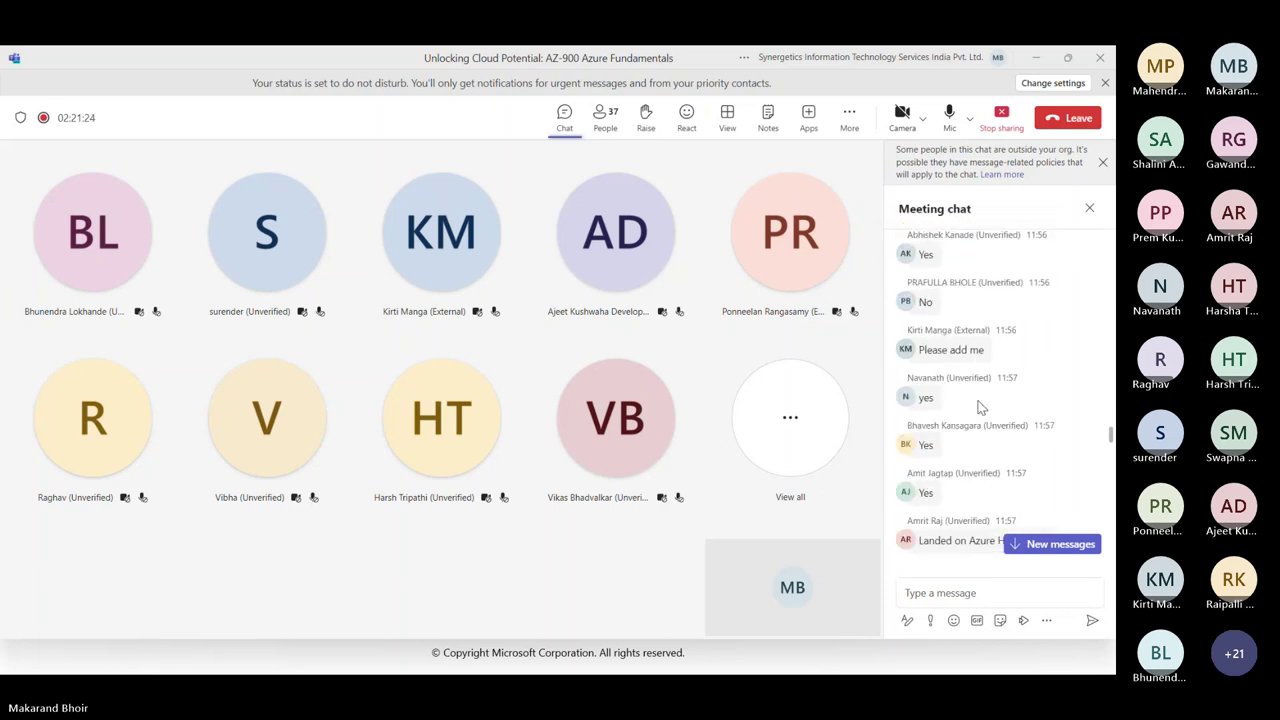
{"action": "scroll", "coordinate": [980, 407], "scroll_direction": "down", "scroll_amount": 10}
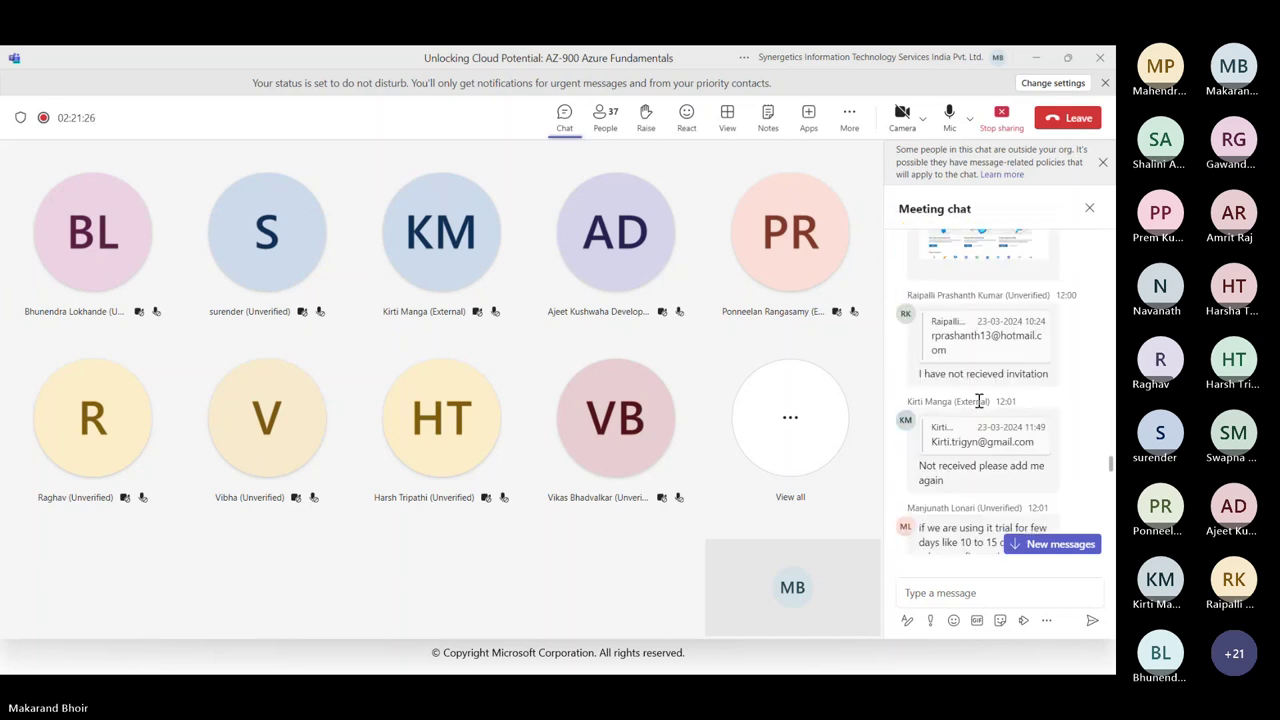
{"action": "scroll", "coordinate": [979, 401], "scroll_direction": "down", "scroll_amount": 5}
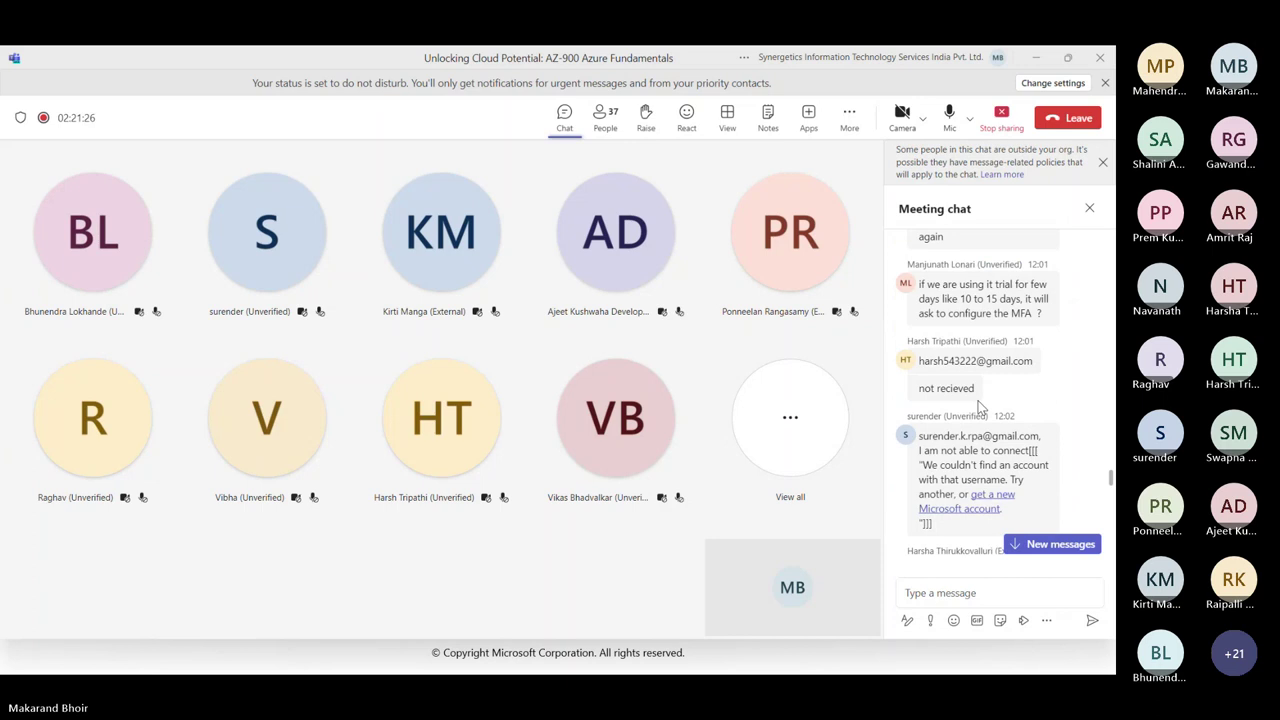
{"action": "scroll", "coordinate": [980, 407], "scroll_direction": "down", "scroll_amount": 5}
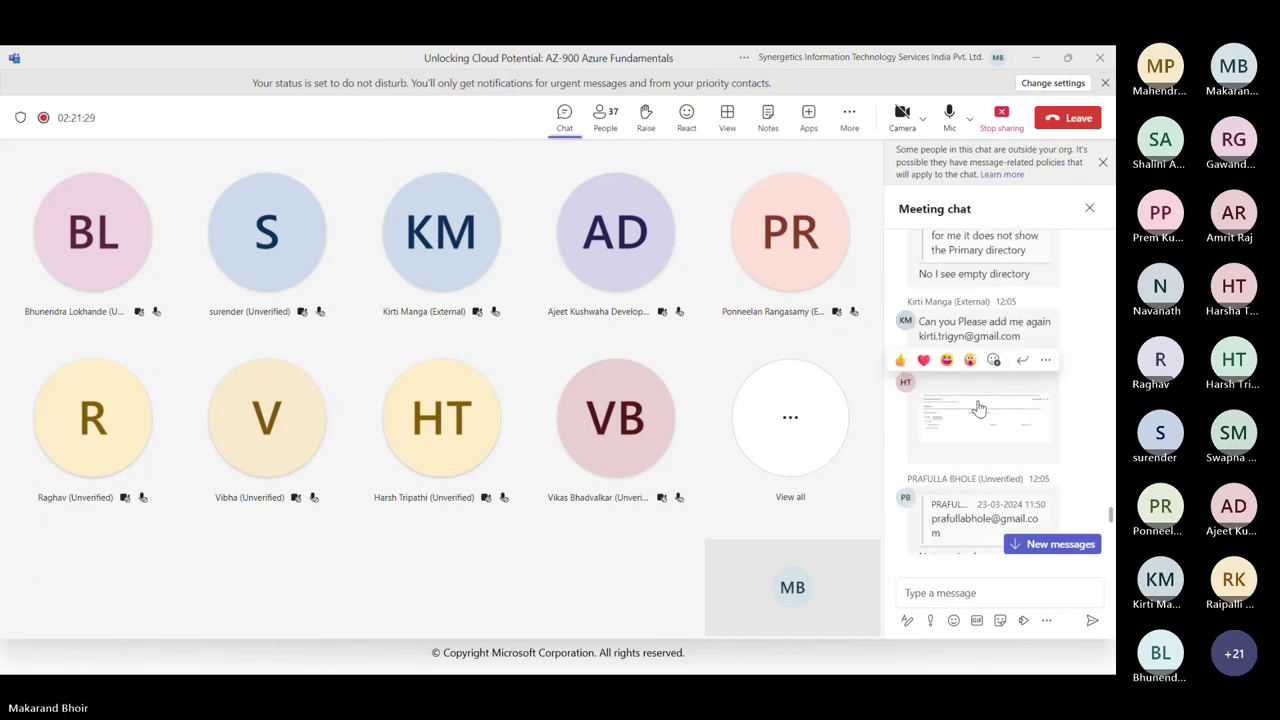
{"action": "scroll", "coordinate": [975, 407], "scroll_direction": "down", "scroll_amount": 3}
{"action": "scroll", "coordinate": [975, 407], "scroll_direction": "down", "scroll_amount": 1}
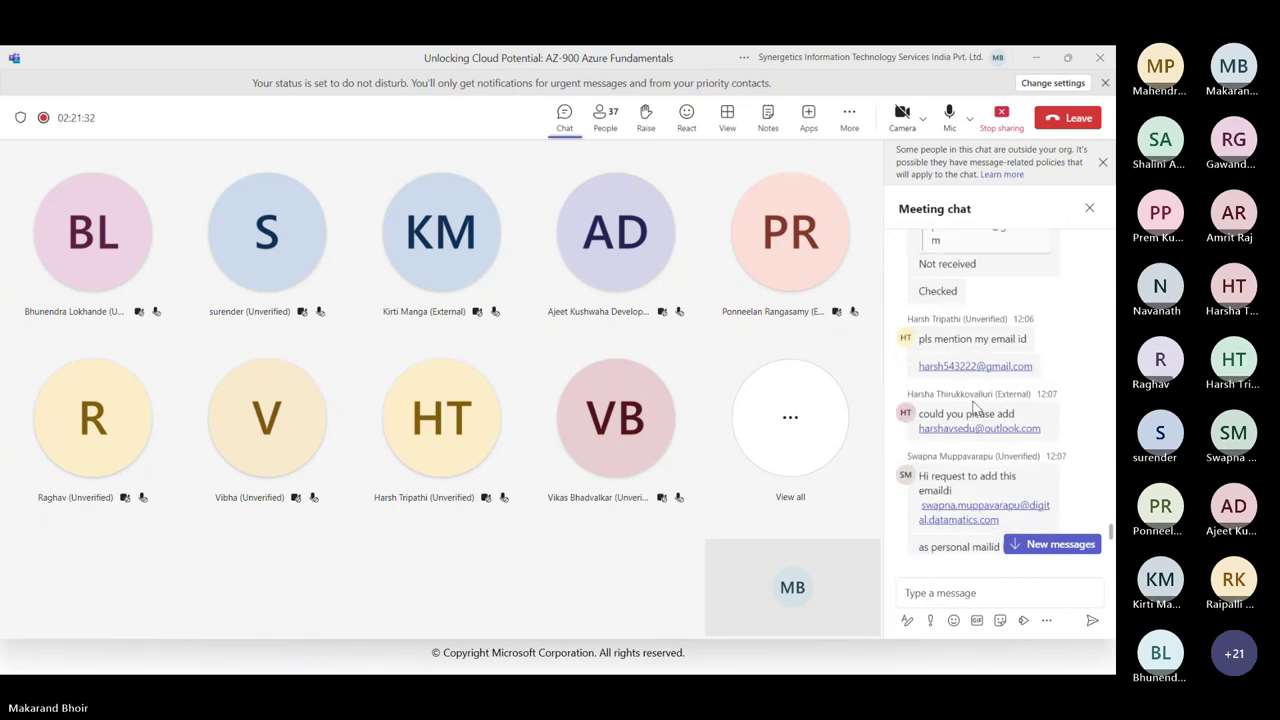
{"action": "mouse_move", "coordinate": [940, 375]}
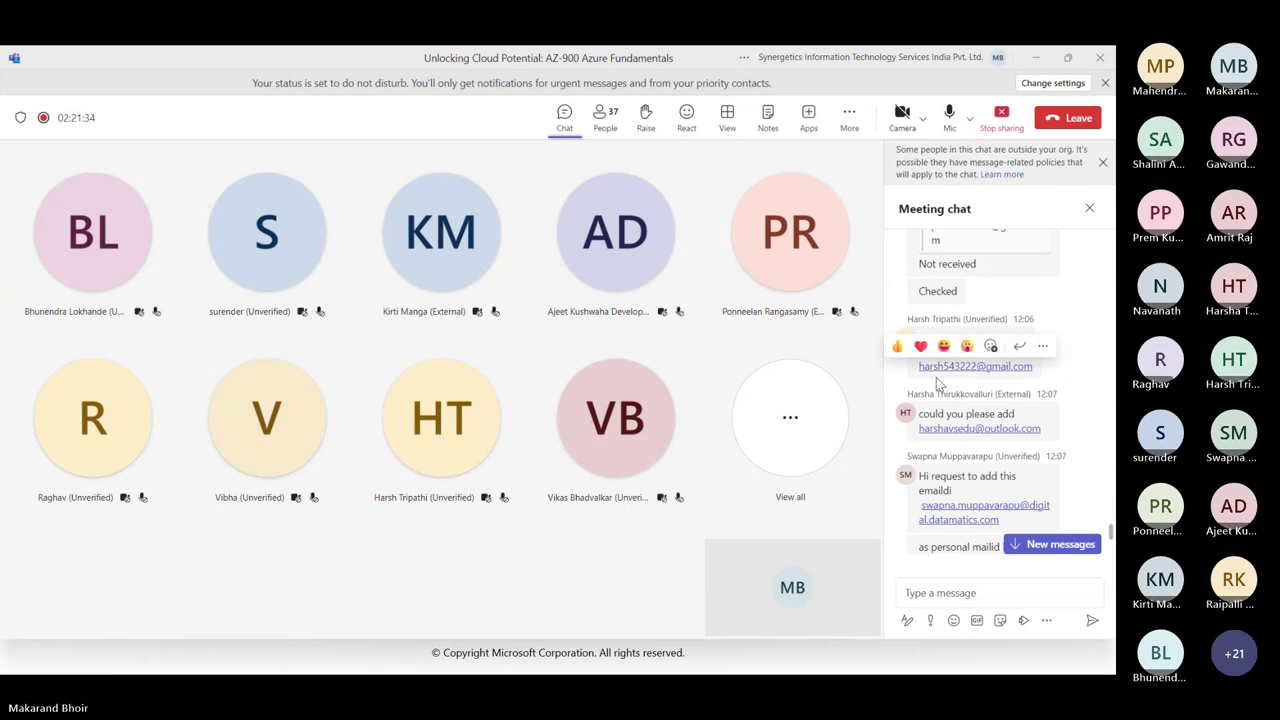
{"action": "left_click_drag", "start_coordinate": [916, 372], "coordinate": [1040, 373]}
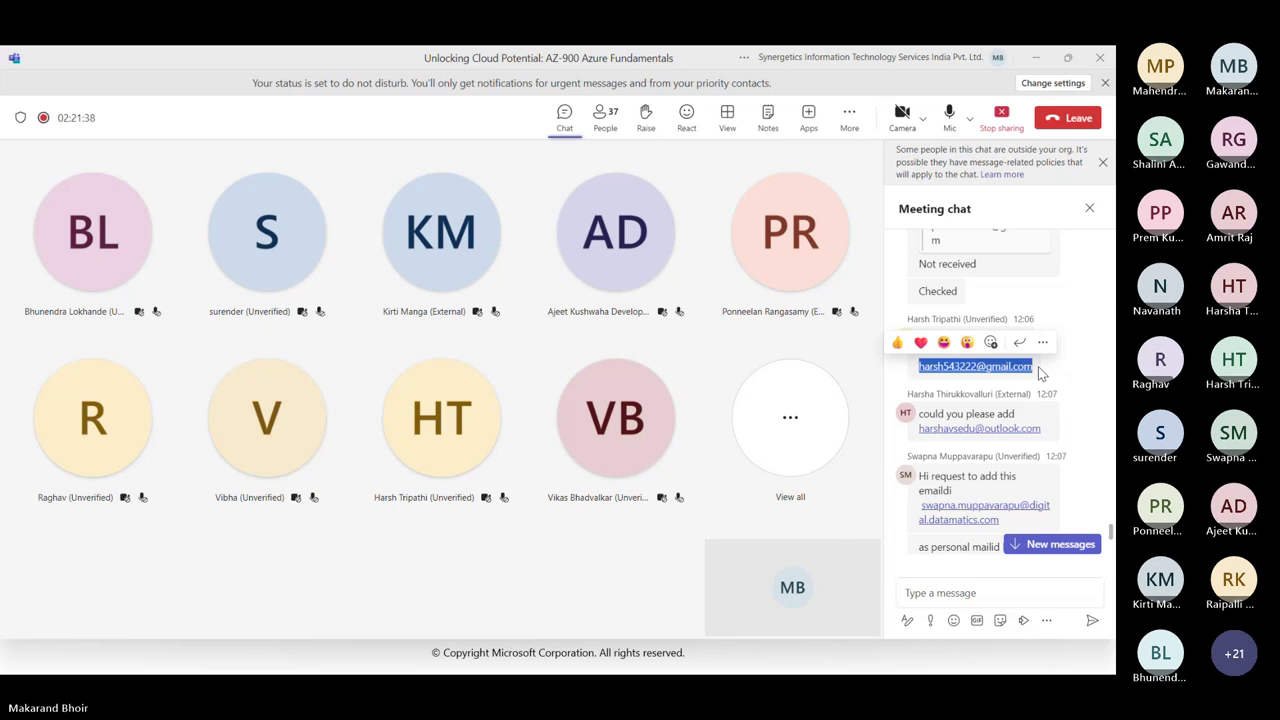
{"action": "key", "text": "alt+Tab"}
{"action": "key", "text": "Return"}
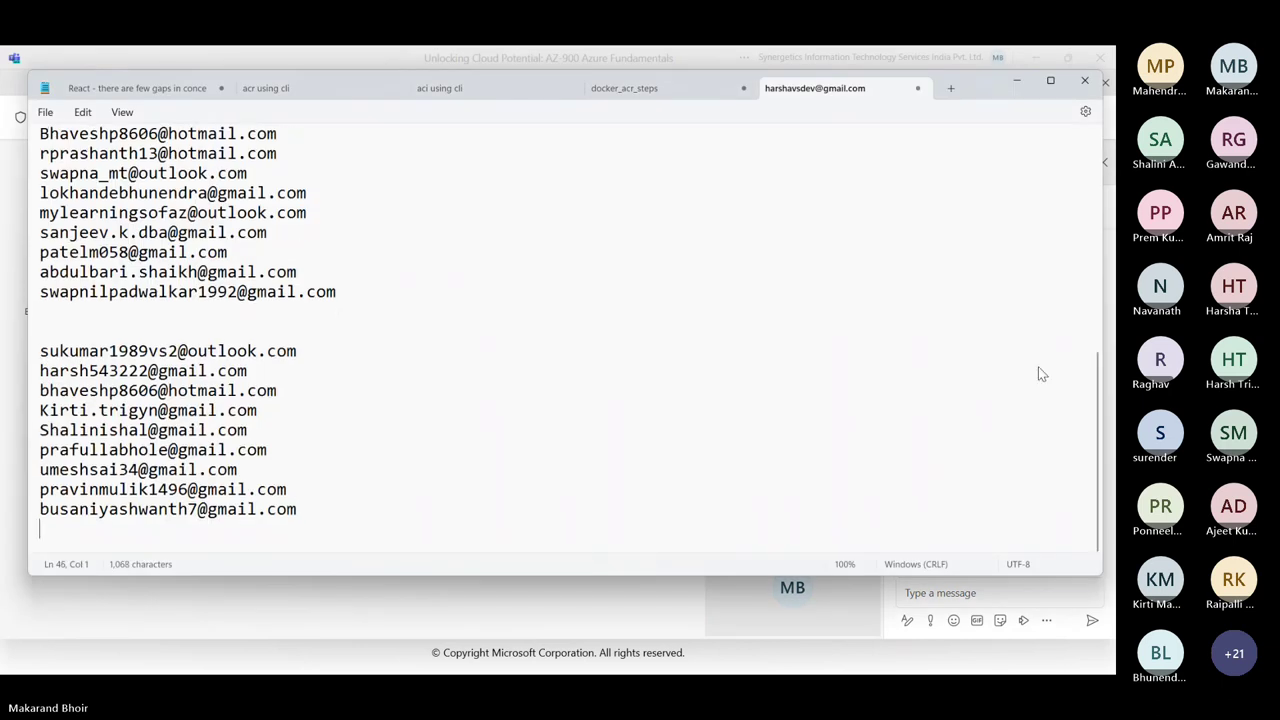
{"action": "key", "text": "ctrl+v"}
{"action": "key", "text": "Return"}
{"action": "key", "text": "alt+Tab"}
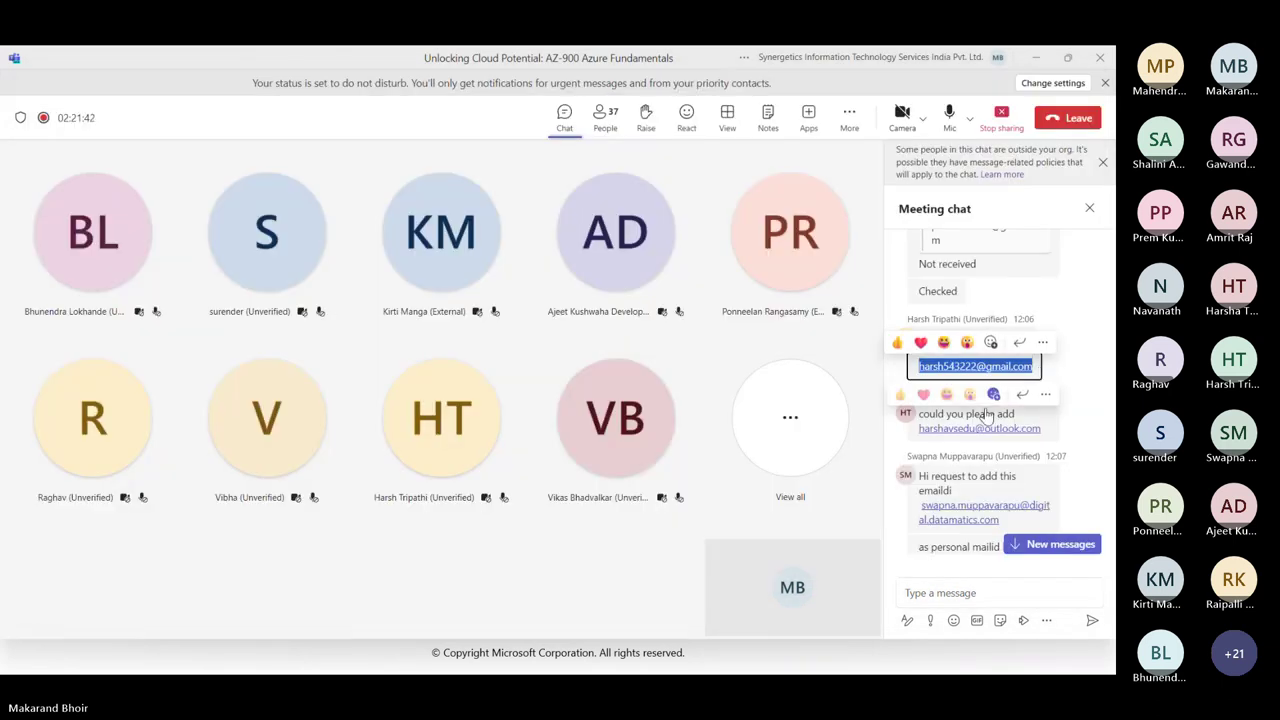
Step: Add the next two requested addresses from the Teams chat as new Notepad lines
{"action": "left_click", "coordinate": [918, 435]}
{"action": "left_click_drag", "start_coordinate": [918, 435], "coordinate": [1052, 440]}
{"action": "key", "text": "ctrl+c"}
{"action": "key", "text": "alt+Tab"}
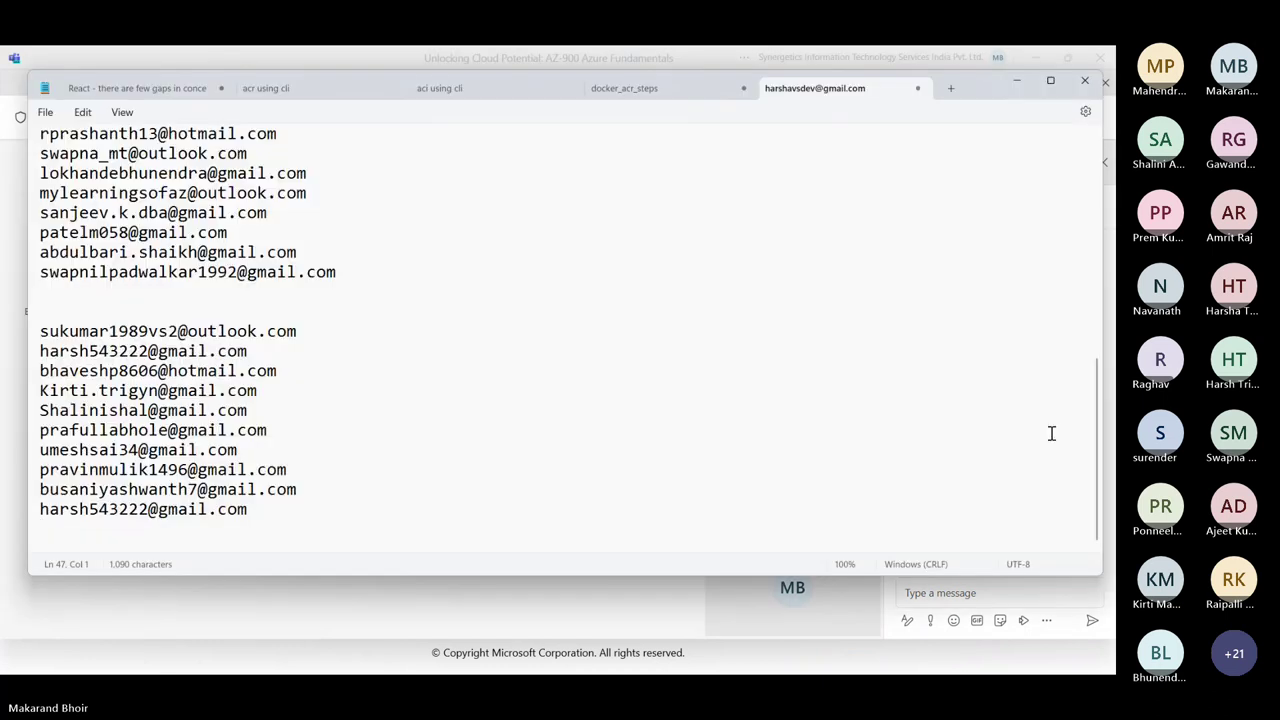
{"action": "key", "text": "ctrl+v"}
{"action": "key", "text": "alt+Tab"}
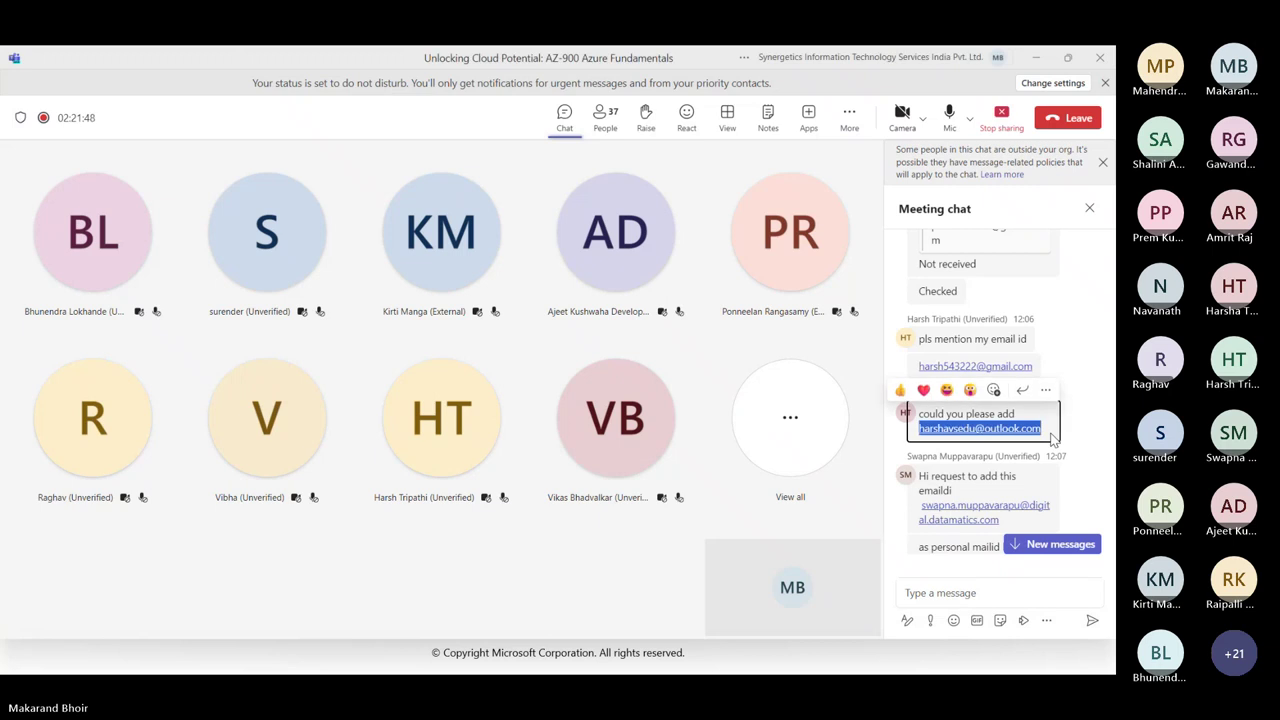
{"action": "scroll", "coordinate": [957, 512], "scroll_direction": "down", "scroll_amount": 1}
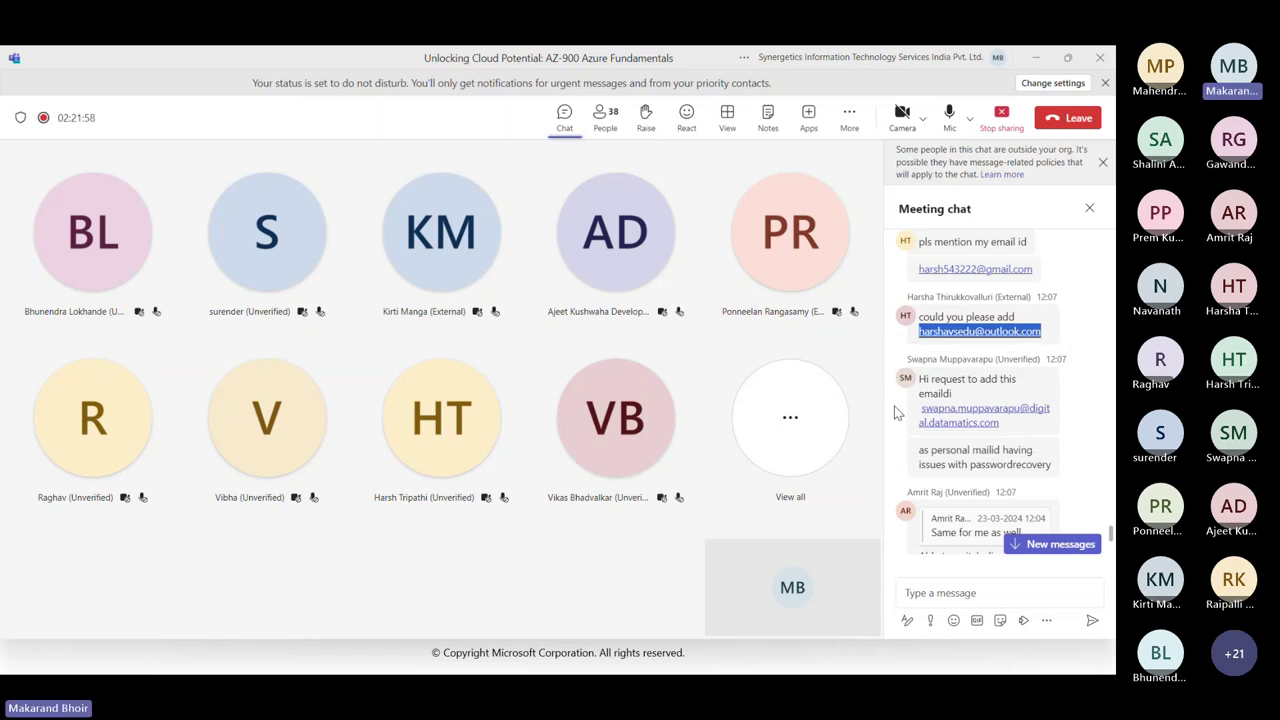
{"action": "left_click_drag", "start_coordinate": [917, 409], "coordinate": [1012, 427]}
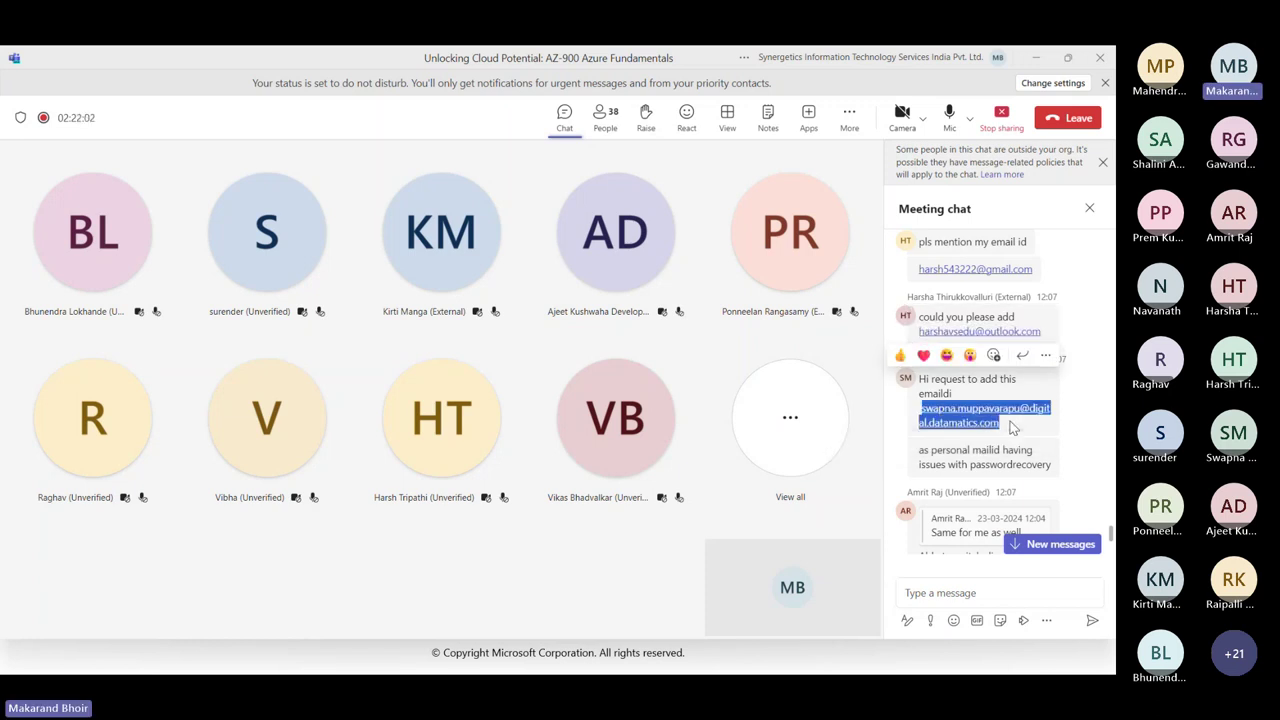
{"action": "key", "text": "alt+Tab"}
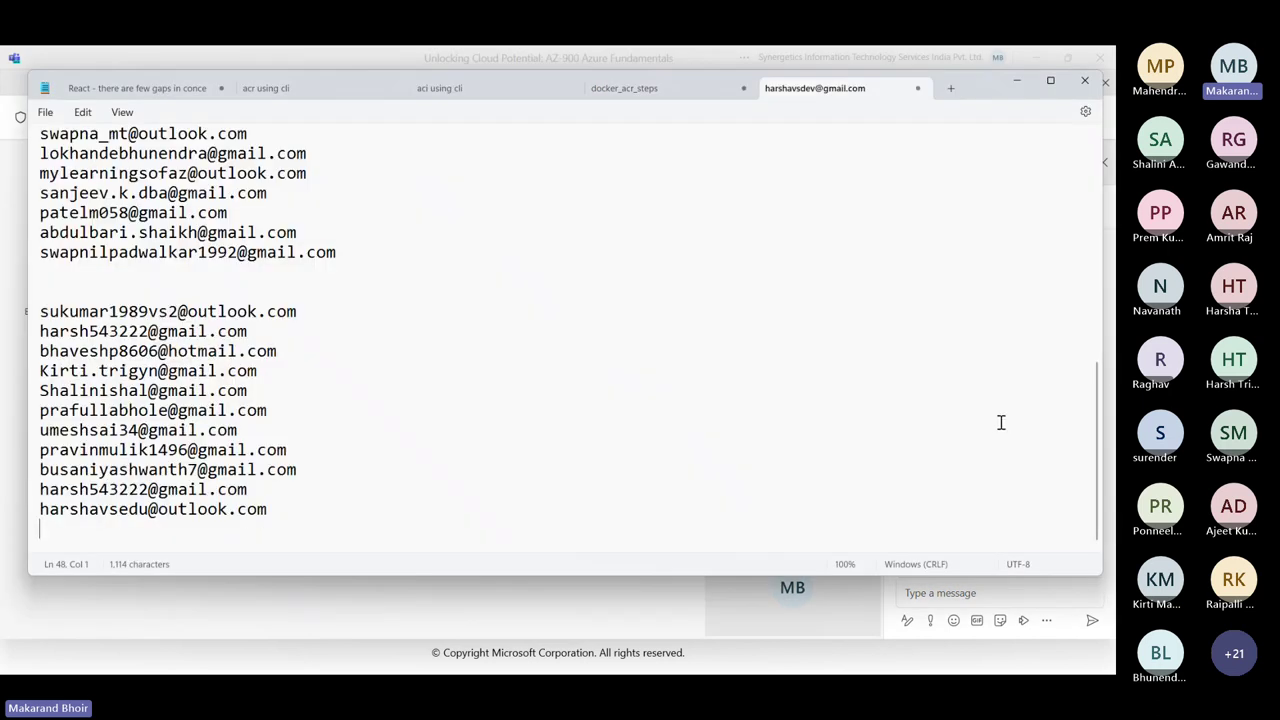
{"action": "key", "text": "ctrl+v"}
{"action": "key", "text": "Return"}
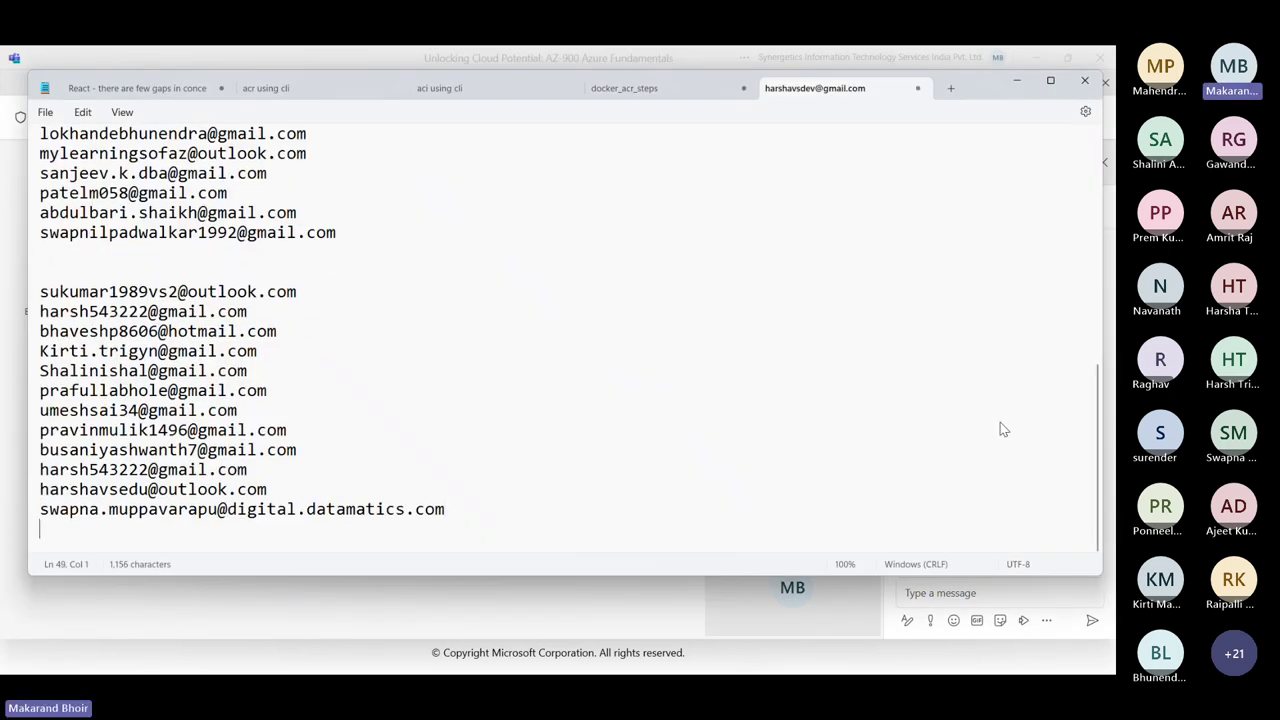
{"action": "key", "text": "alt+Tab"}
Step: Append the remaining requested addresses from the chat to the Notepad list
{"action": "scroll", "coordinate": [1010, 427], "scroll_direction": "down", "scroll_amount": 3}
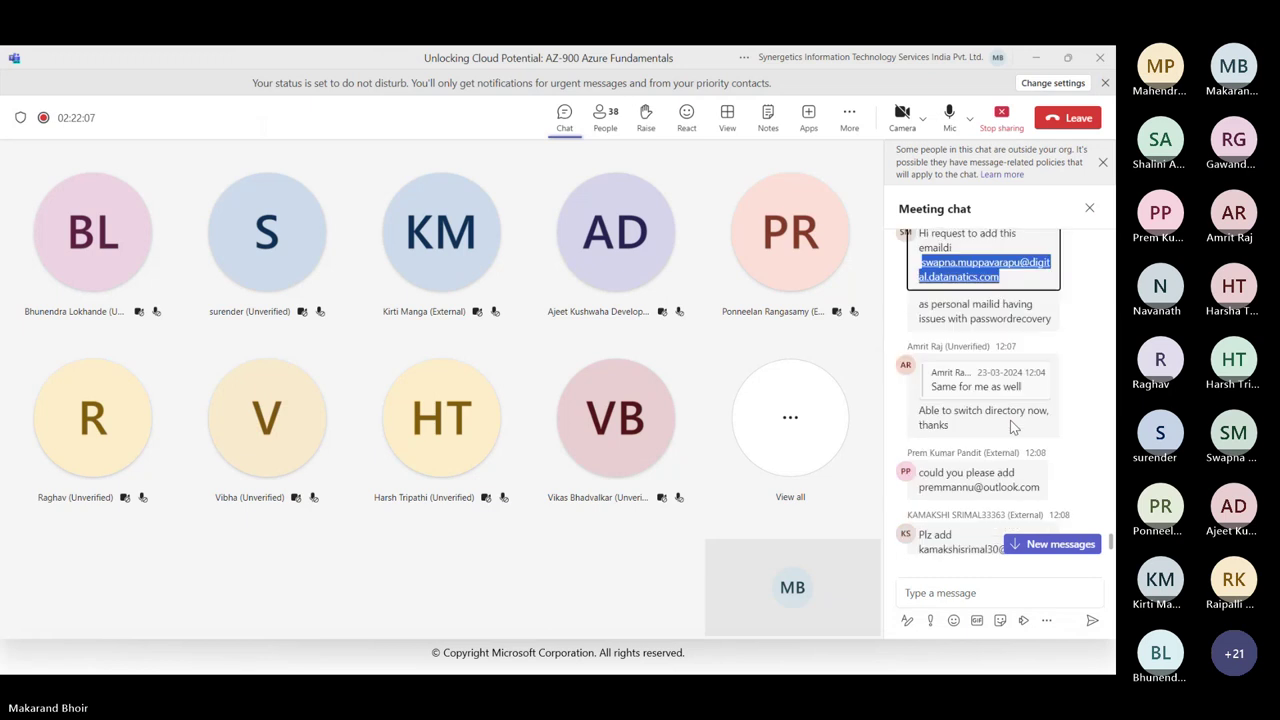
{"action": "scroll", "coordinate": [1012, 427], "scroll_direction": "down", "scroll_amount": 1}
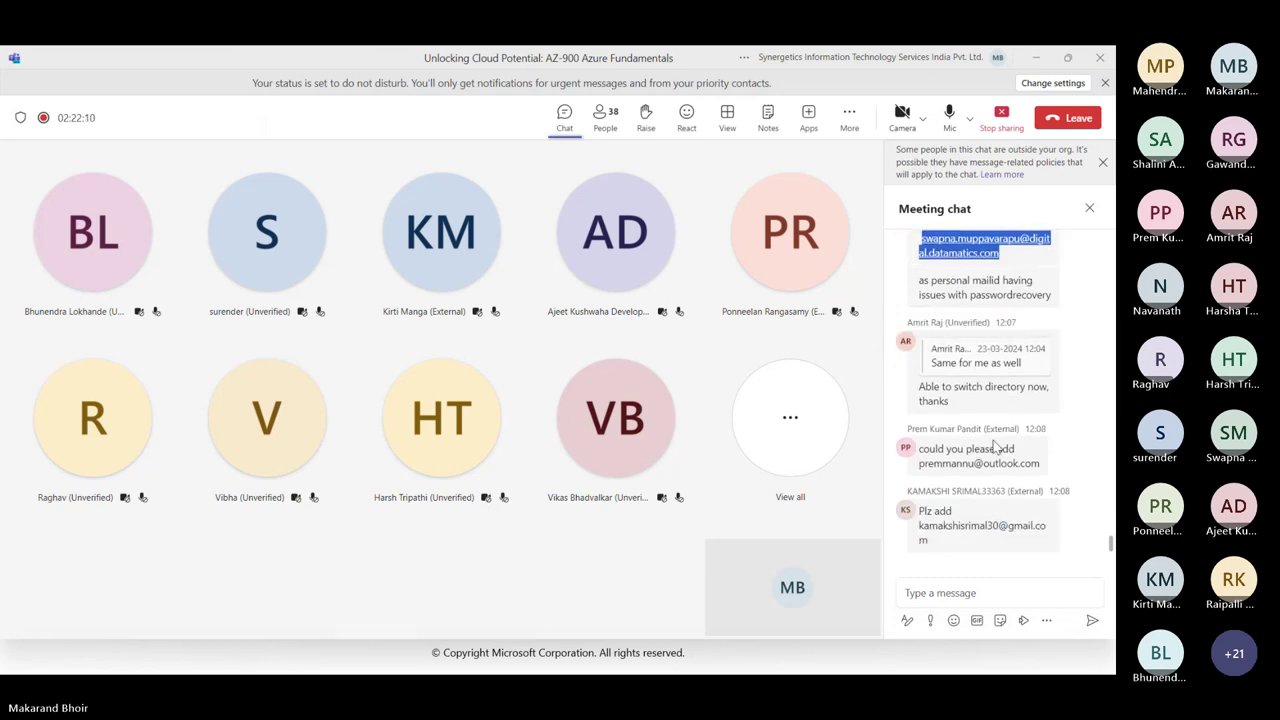
{"action": "left_click_drag", "start_coordinate": [1016, 449], "coordinate": [1050, 468]}
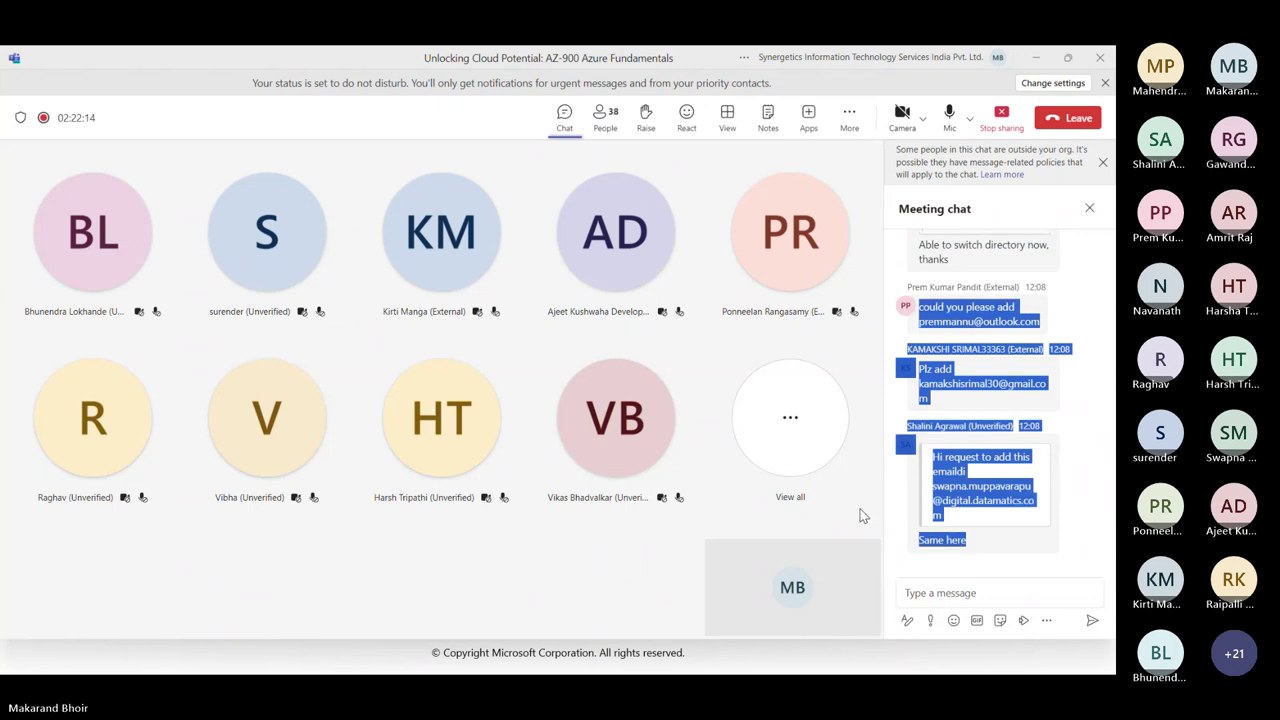
{"action": "left_click", "coordinate": [1076, 423]}
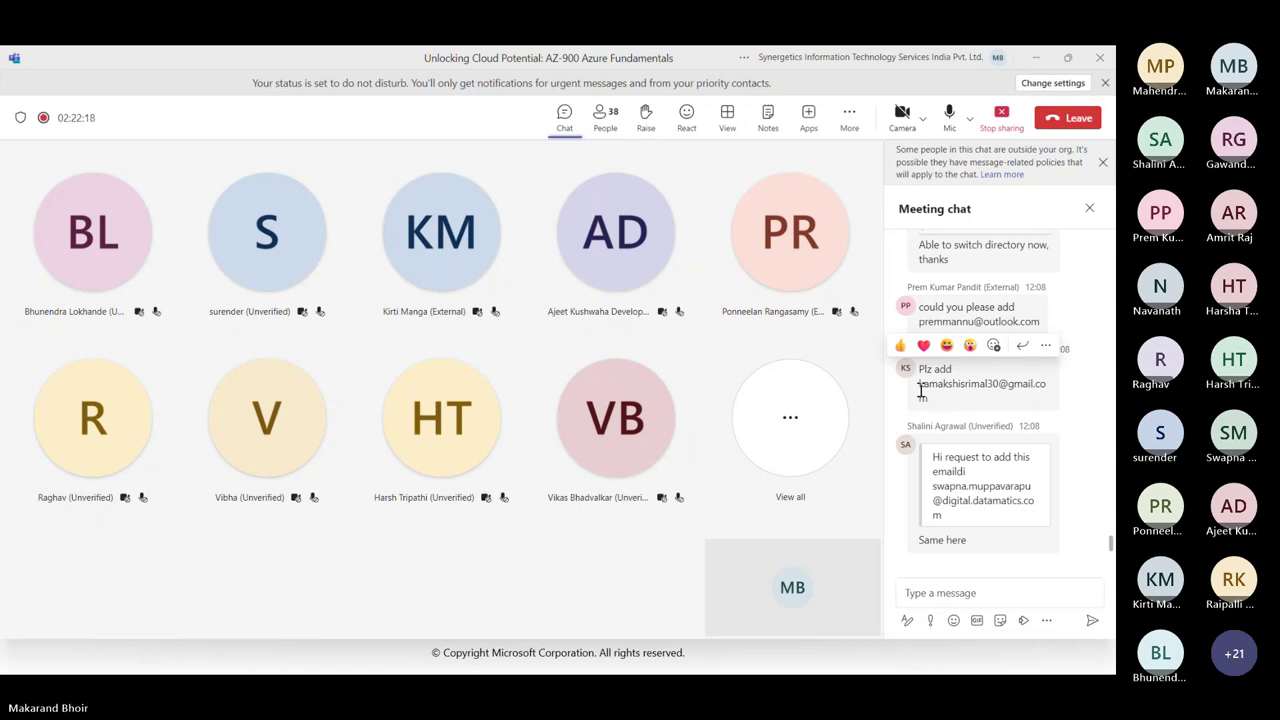
{"action": "left_click_drag", "start_coordinate": [918, 387], "coordinate": [948, 401]}
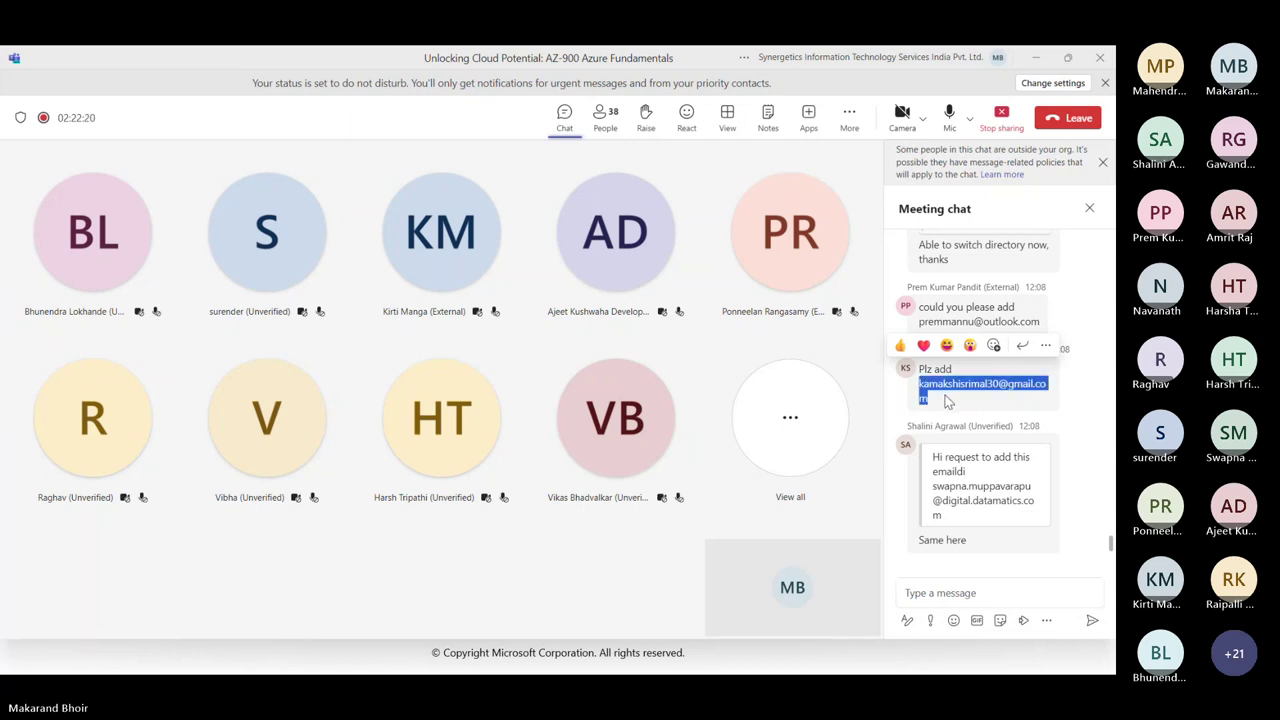
{"action": "key", "text": "alt+Tab"}
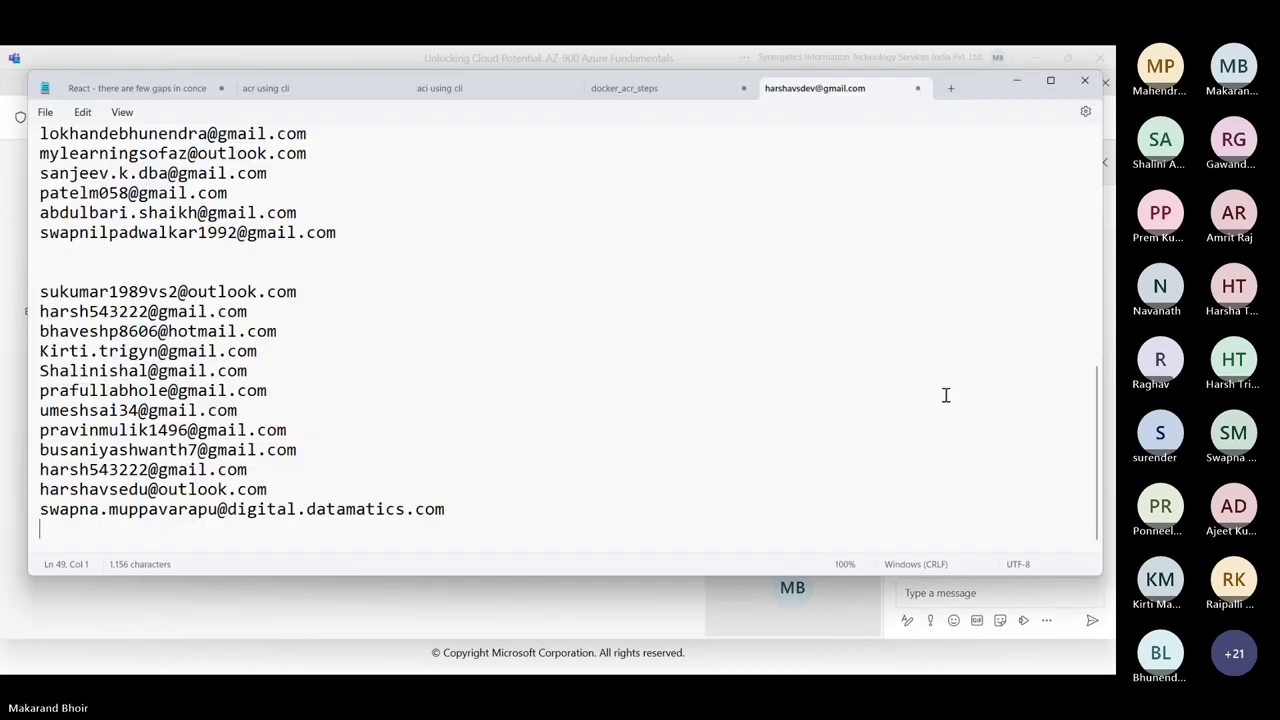
{"action": "key", "text": "ctrl+v"}
{"action": "key", "text": "Return"}
{"action": "key", "text": "alt+Tab"}
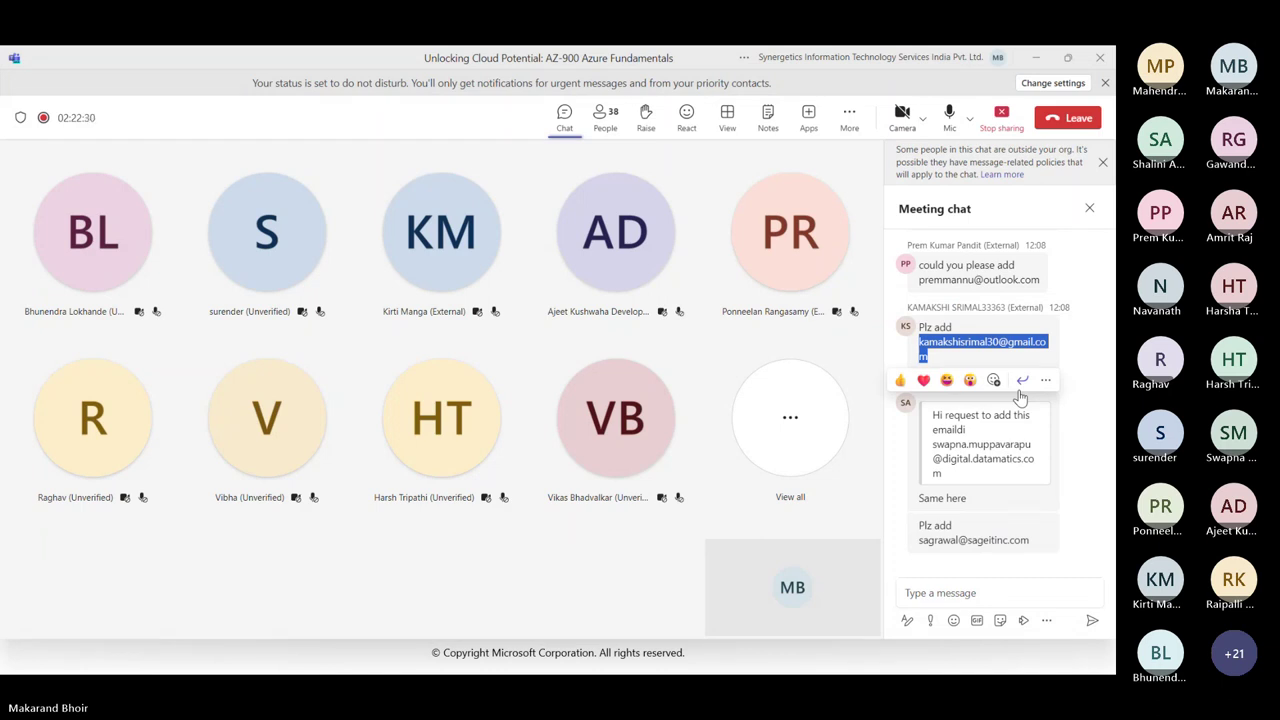
{"action": "left_click_drag", "start_coordinate": [918, 540], "coordinate": [1040, 545]}
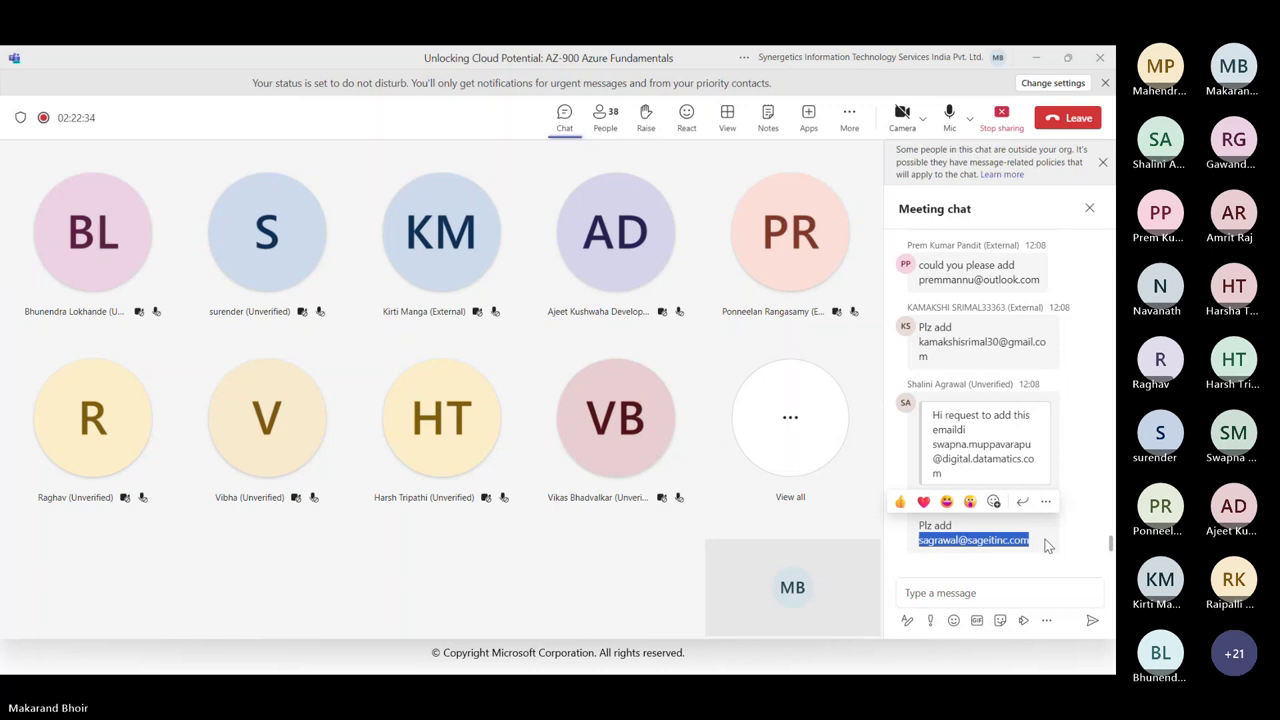
{"action": "key", "text": "ctrl+c"}
{"action": "key", "text": "alt+Tab"}
{"action": "key", "text": "ctrl+v"}
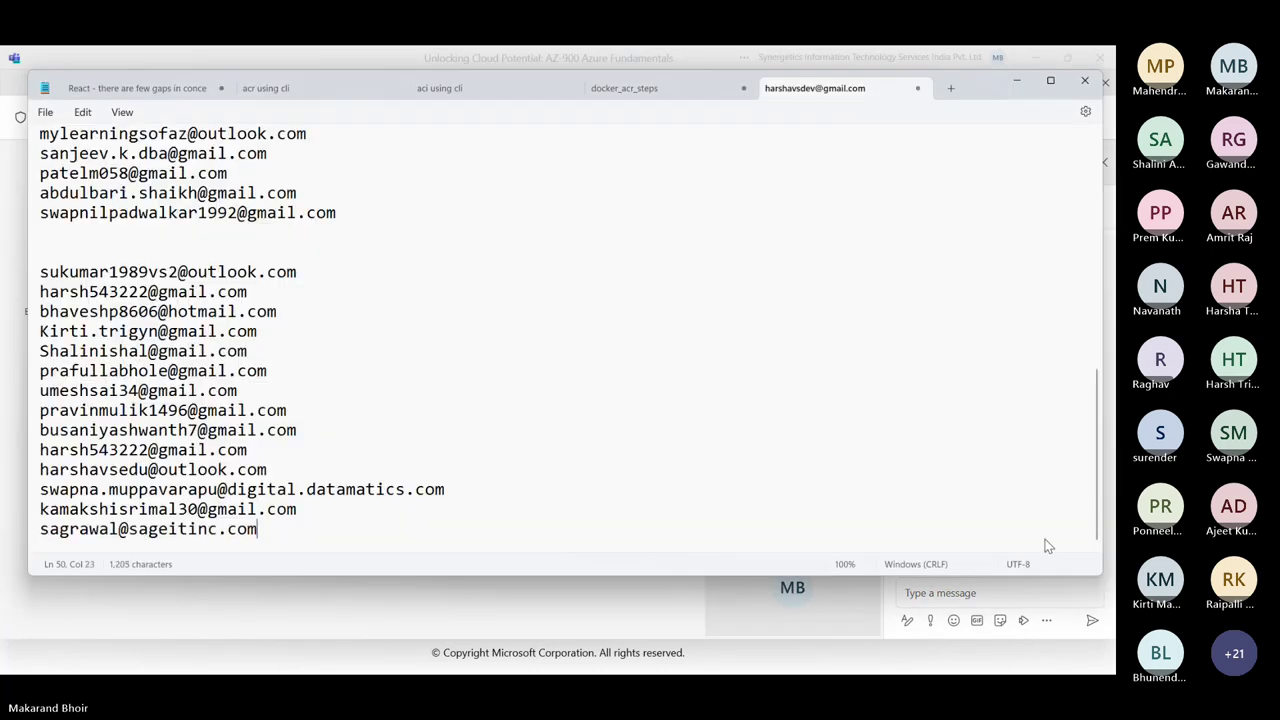
{"action": "key", "text": "Return"}
Step: Select the newly added batch of addresses at the end of the Notepad list
{"action": "key", "text": "shift+Up"}
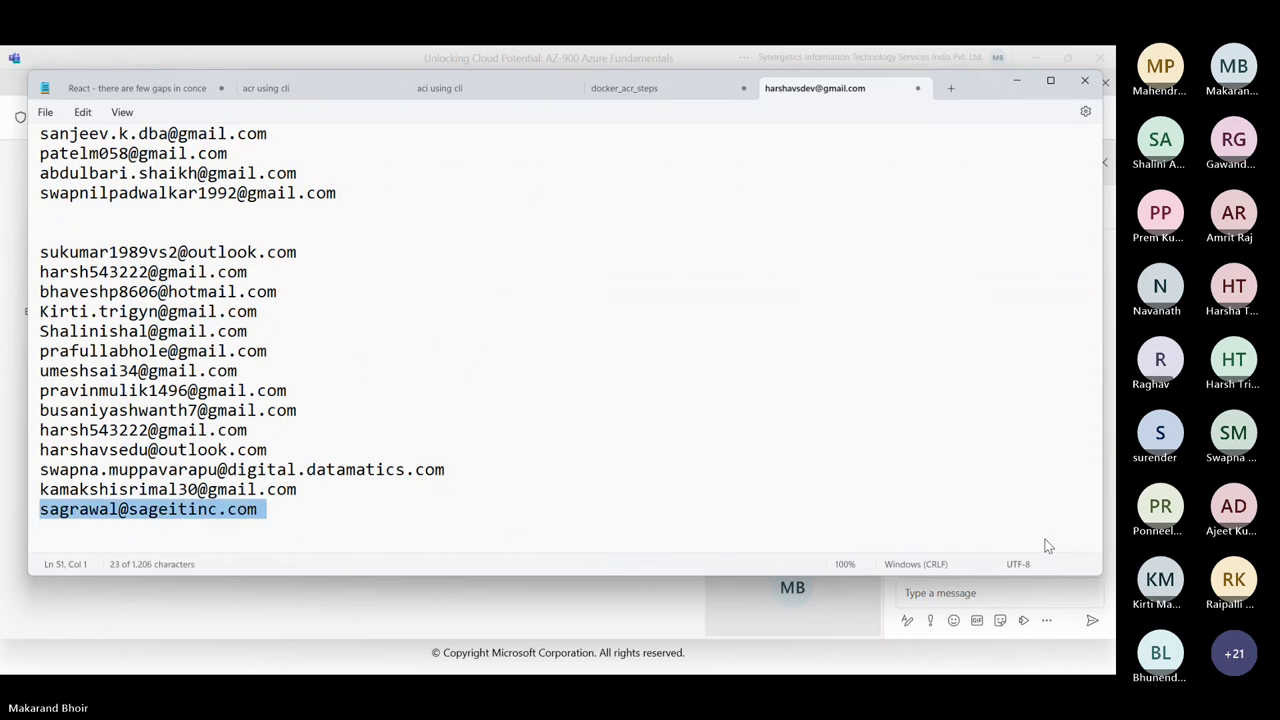
{"action": "key", "text": "shift+Up"}
{"action": "key", "text": "shift+Up"}
{"action": "key", "text": "shift+Up"}
{"action": "key", "text": "shift+Up"}
{"action": "key", "text": "shift+Up"}
{"action": "key", "text": "shift+Up"}
{"action": "key", "text": "shift+Up"}
{"action": "key", "text": "shift+Up"}
{"action": "key", "text": "shift+Up"}
{"action": "key", "text": "shift+Up"}
{"action": "key", "text": "shift+Up"}
{"action": "key", "text": "shift+Up"}
{"action": "key", "text": "shift+Up"}
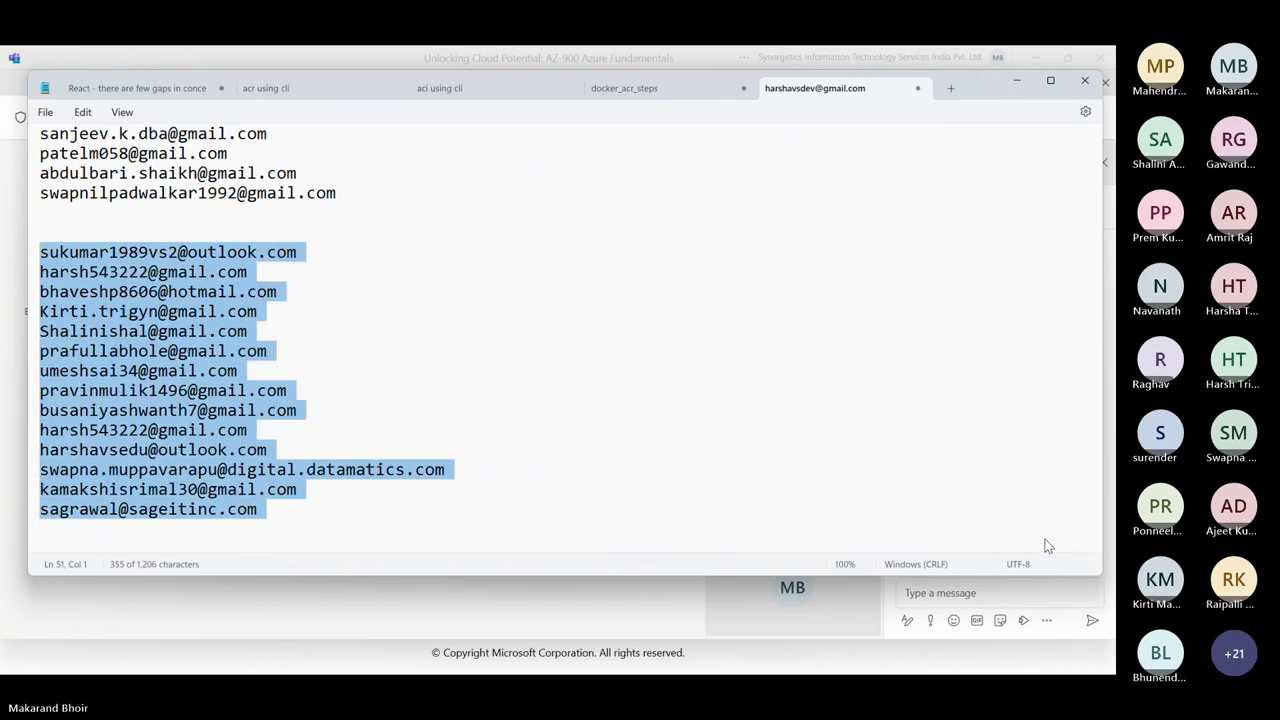
{"action": "key", "text": "alt+Tab"}
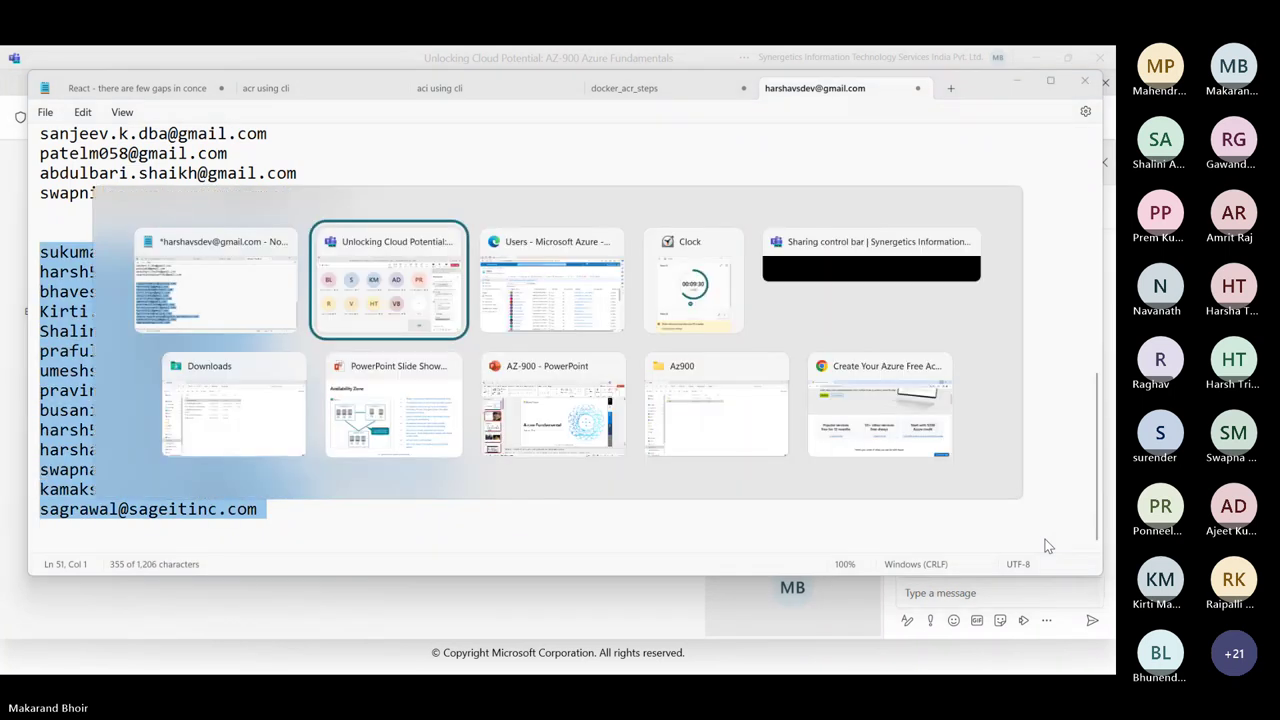
{"action": "key", "text": "alt+Tab"}
{"action": "key", "text": "alt+Tab"}
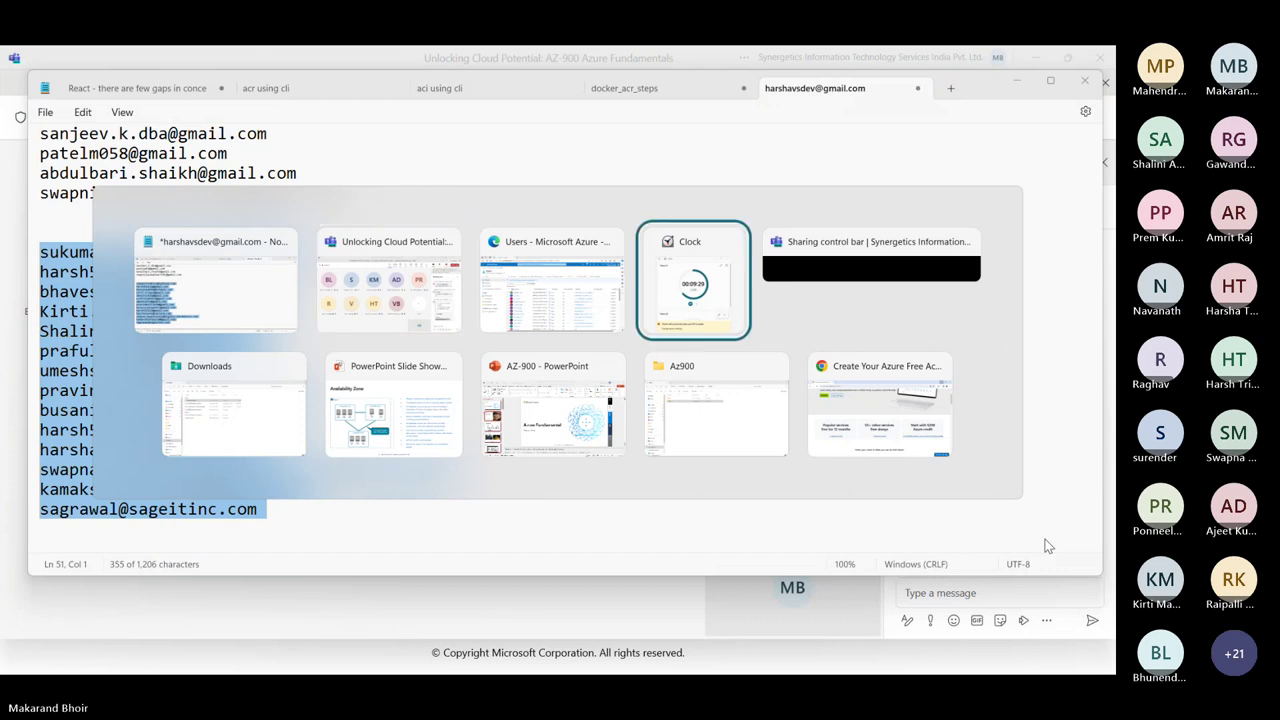
Step: Open UserInviteTemplate in Excel and paste the 14 new addresses starting at A38
{"action": "key", "text": "alt+Tab"}
{"action": "key", "text": "alt+Tab"}
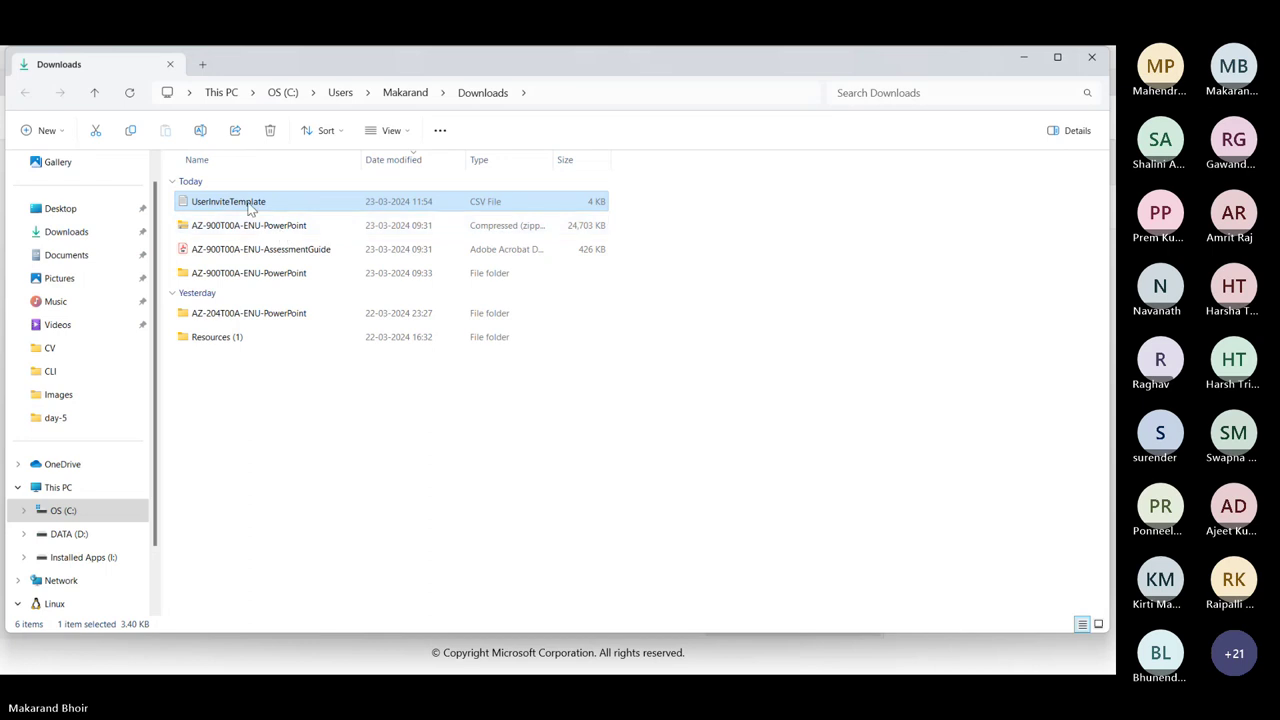
{"action": "right_click", "coordinate": [255, 205]}
{"action": "mouse_move", "coordinate": [326, 272]}
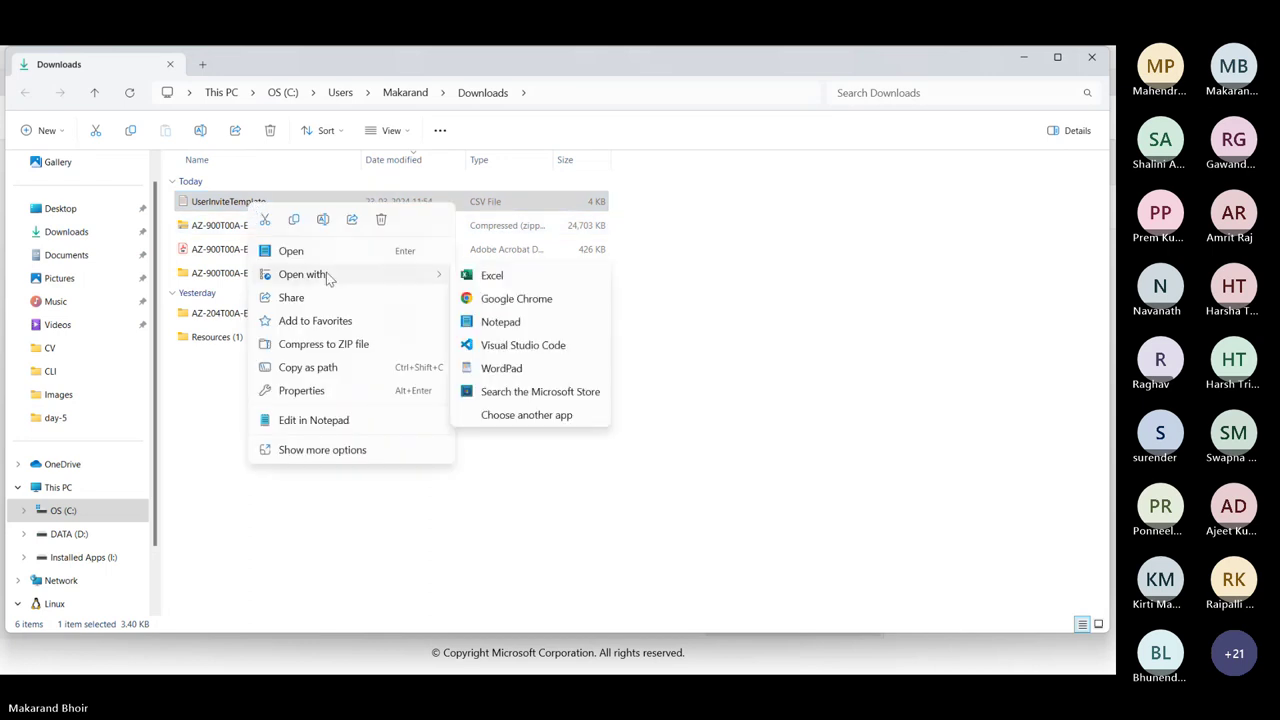
{"action": "left_click", "coordinate": [484, 279]}
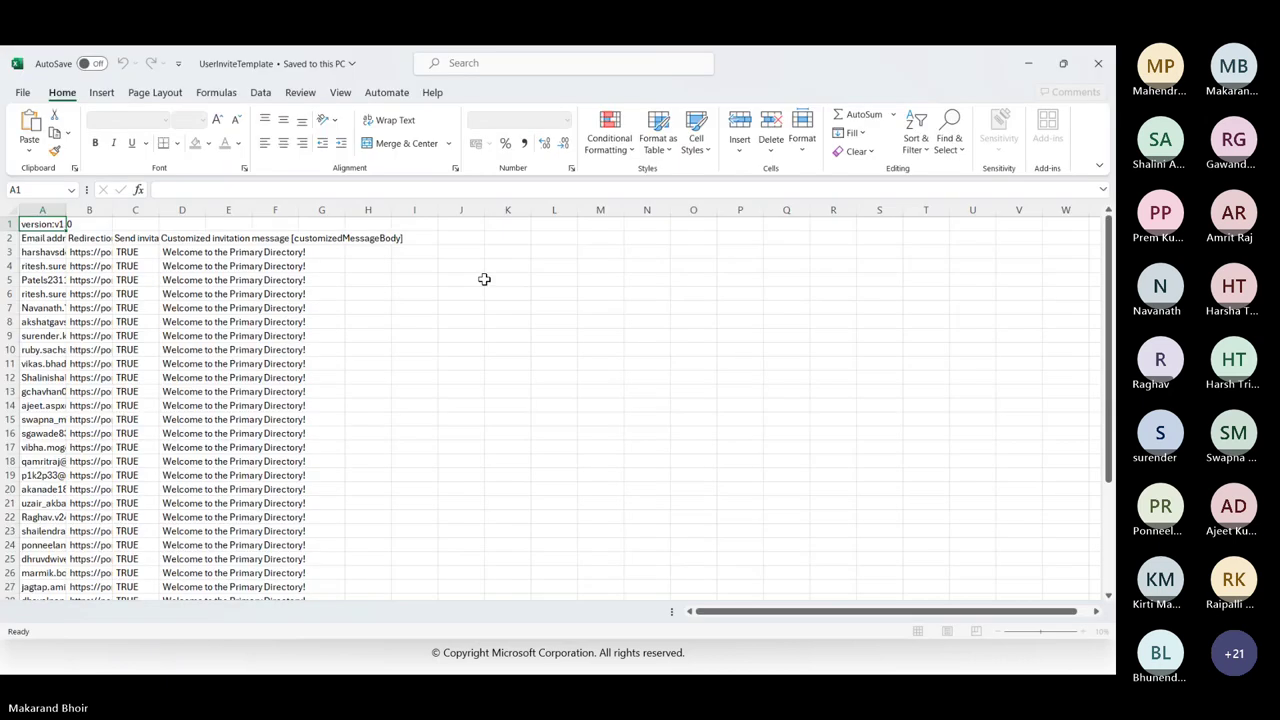
{"action": "scroll", "coordinate": [484, 279], "scroll_direction": "down", "scroll_amount": 6}
{"action": "left_click", "coordinate": [48, 489]}
{"action": "key", "text": "ctrl+v"}
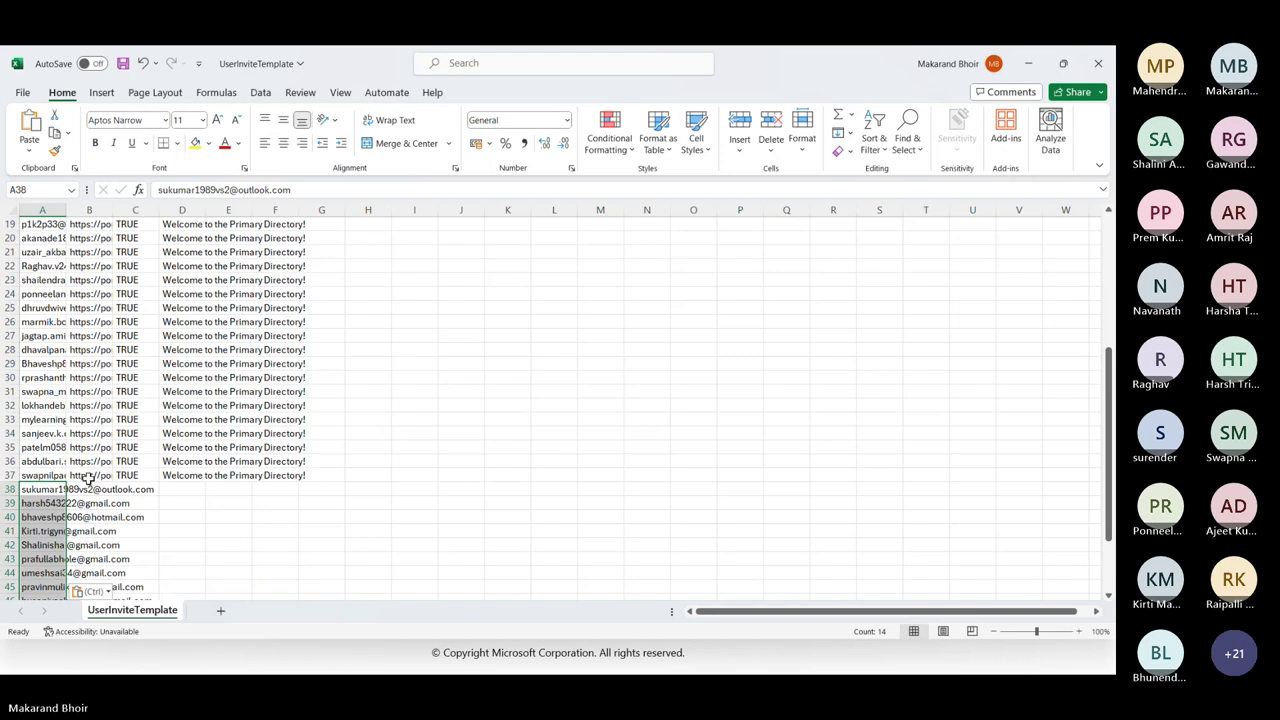
Step: Fill rows 38–51 with row 37's redirect link, TRUE flag and welcome message, then save
{"action": "left_click", "coordinate": [88, 478]}
{"action": "key", "text": "shift+Right"}
{"action": "key", "text": "shift+Right"}
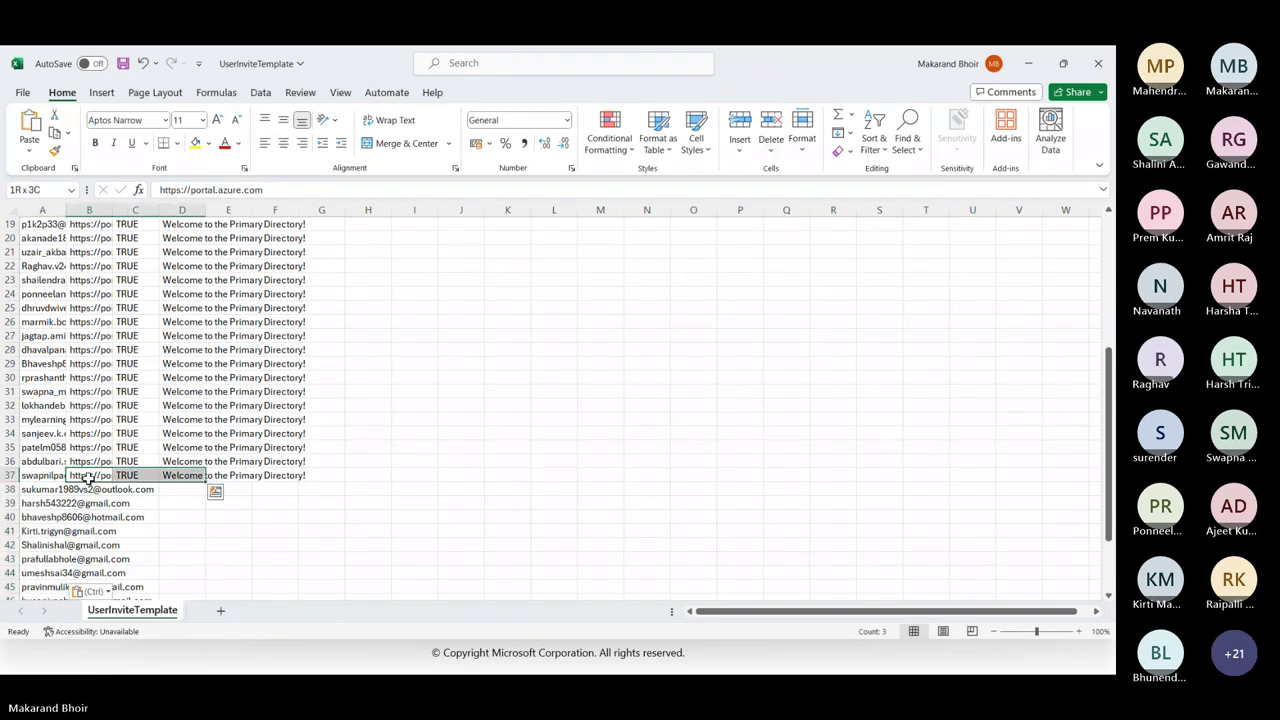
{"action": "key", "text": "ctrl+c"}
{"action": "key", "text": "shift+Down"}
{"action": "key", "text": "shift+Down"}
{"action": "key", "text": "shift+Down"}
{"action": "key", "text": "shift+Down"}
{"action": "key", "text": "shift+Down"}
{"action": "key", "text": "shift+Down"}
{"action": "key", "text": "shift+Down"}
{"action": "key", "text": "shift+Down"}
{"action": "key", "text": "shift+Down"}
{"action": "key", "text": "shift+Down"}
{"action": "key", "text": "shift+Down"}
{"action": "key", "text": "shift+Down"}
{"action": "key", "text": "shift+Down"}
{"action": "key", "text": "shift+Down"}
{"action": "key", "text": "shift+Down"}
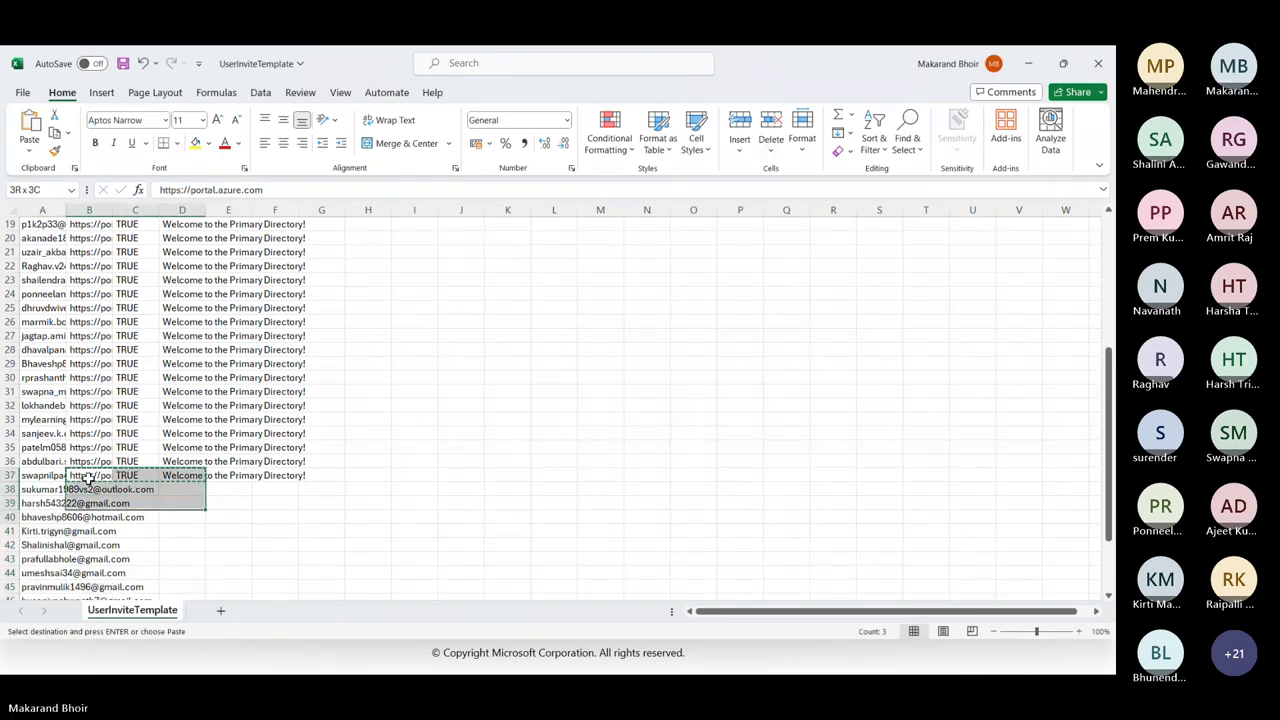
{"action": "key", "text": "shift+Up"}
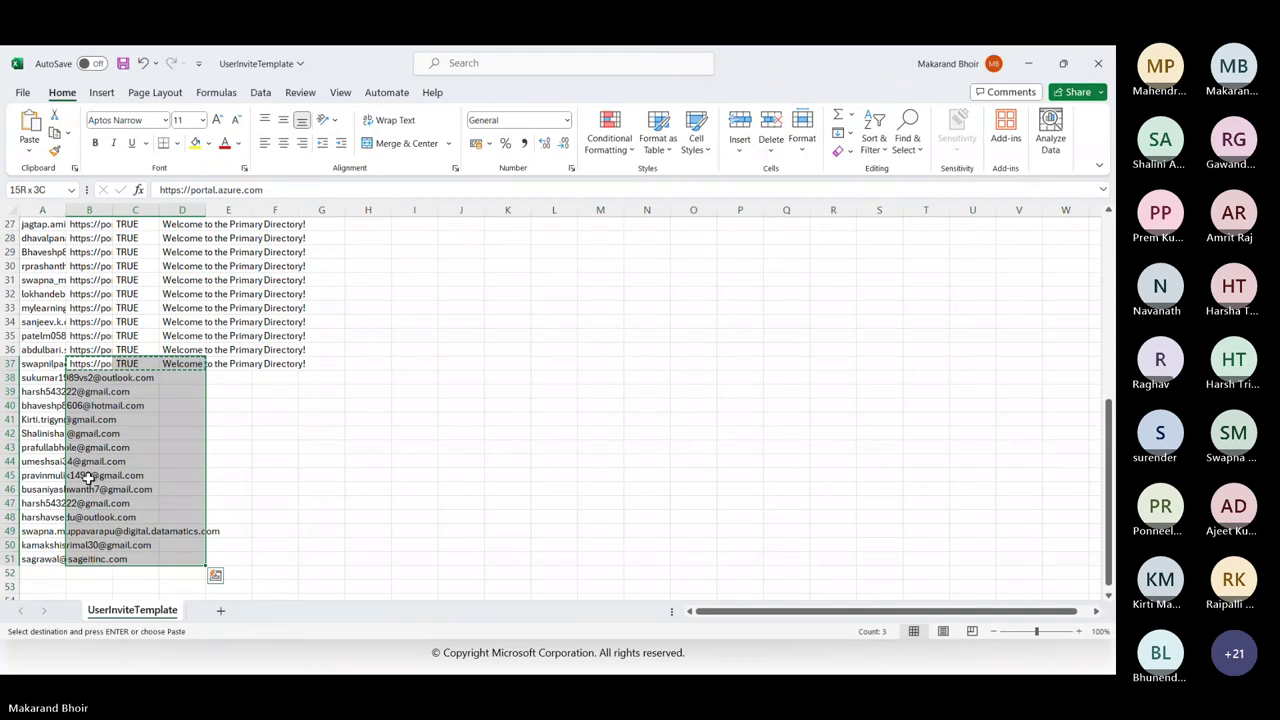
{"action": "key", "text": "Return"}
{"action": "left_click", "coordinate": [422, 490]}
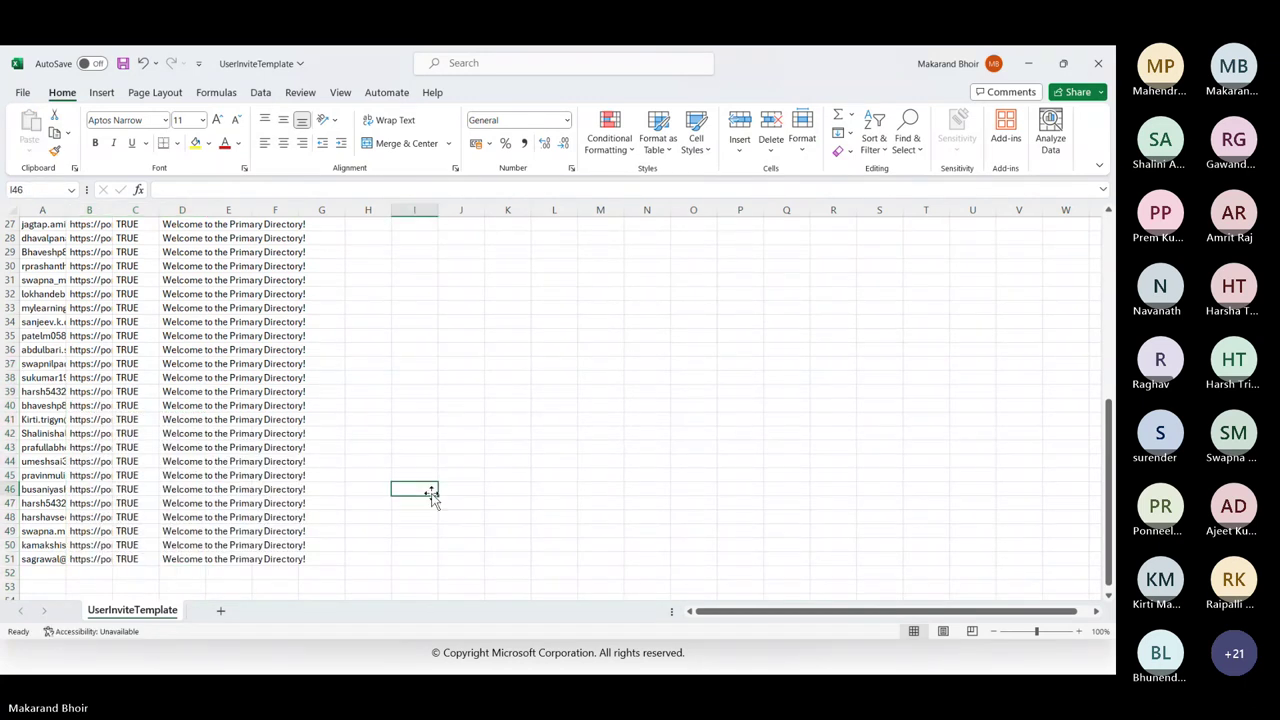
{"action": "key", "text": "ctrl+s"}
Step: Close Excel, start a Bulk invite on the Azure Users page, and load UserInviteTemplate.csv from Downloads
{"action": "left_click", "coordinate": [1102, 63]}
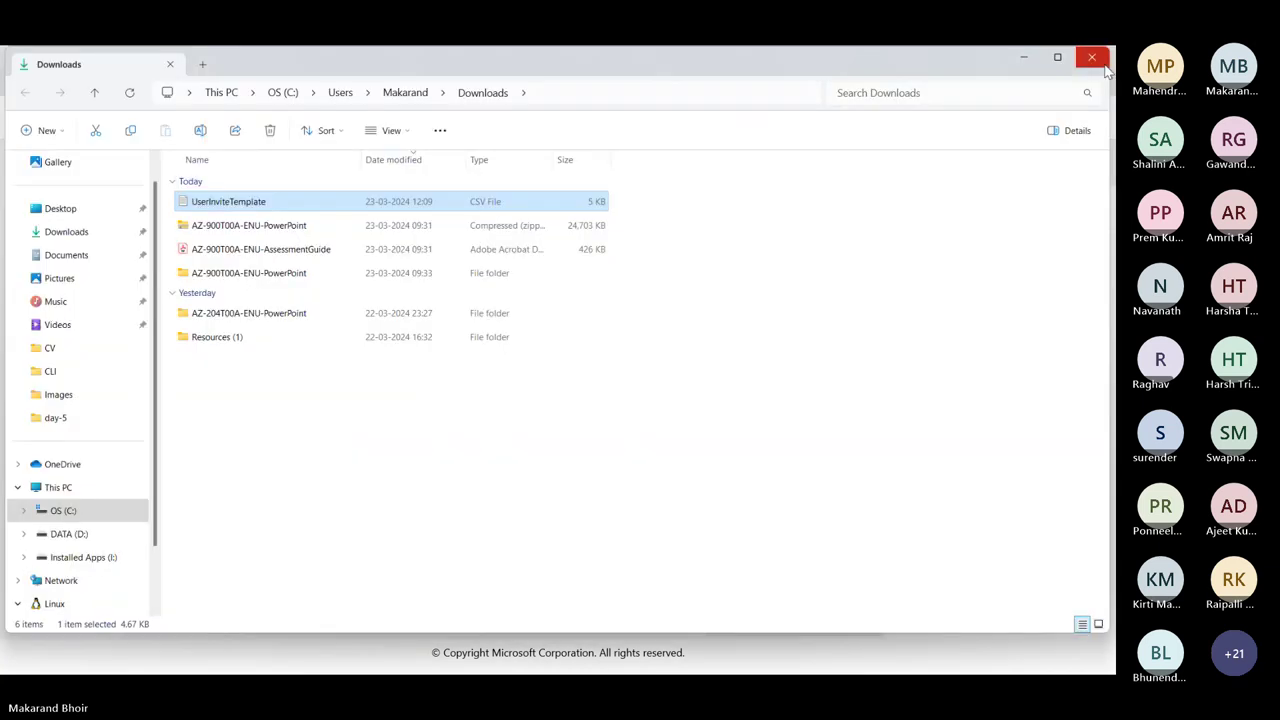
{"action": "key", "text": "alt+Tab"}
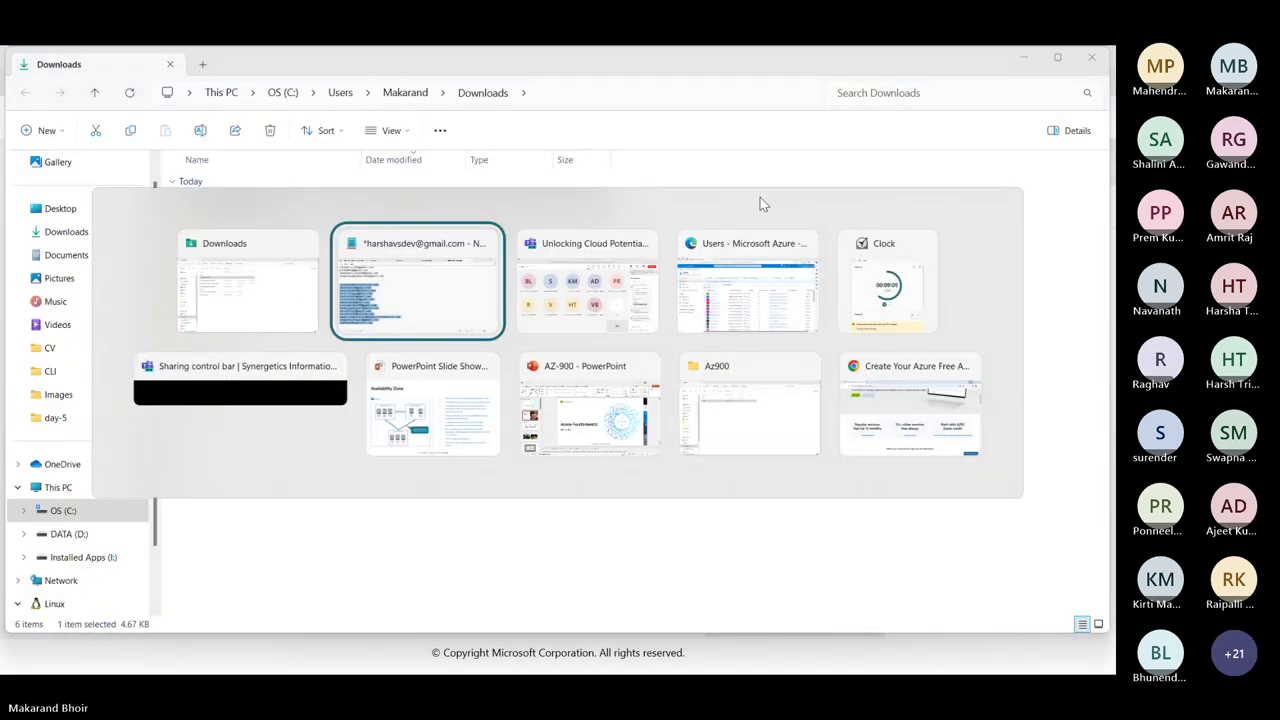
{"action": "key", "text": "alt+Tab"}
{"action": "key", "text": "alt+Tab"}
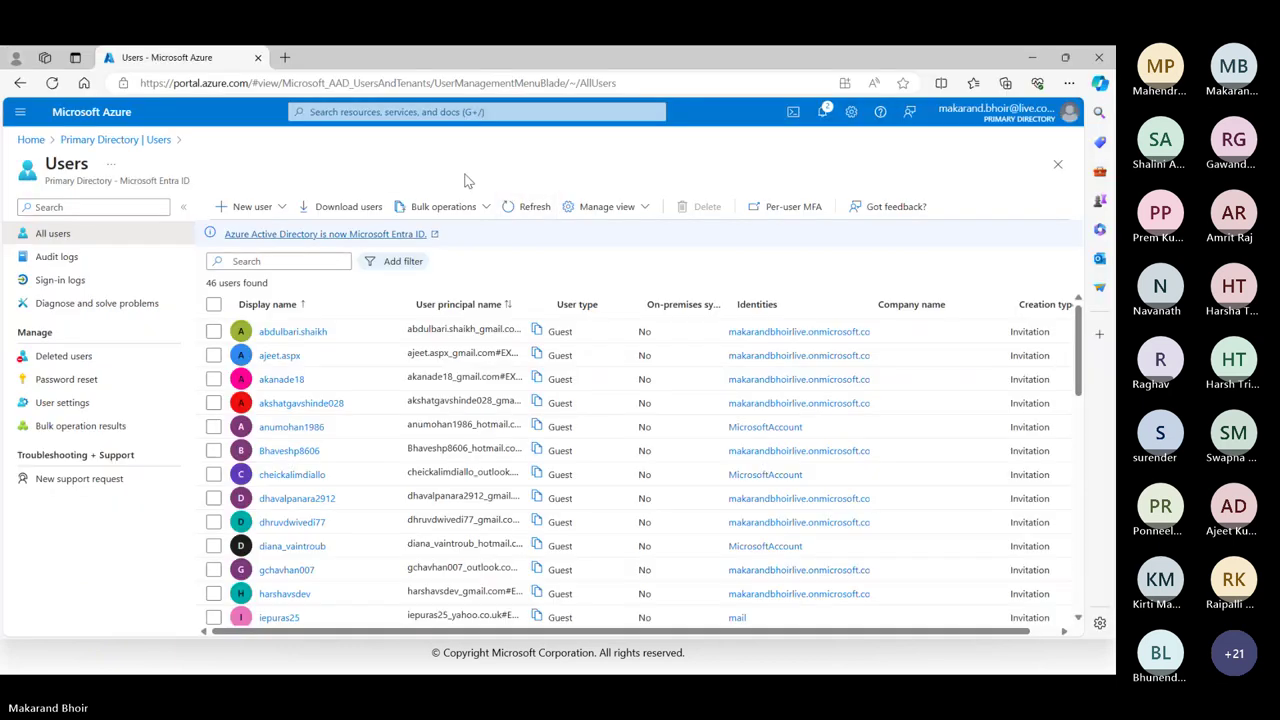
{"action": "left_click", "coordinate": [445, 210]}
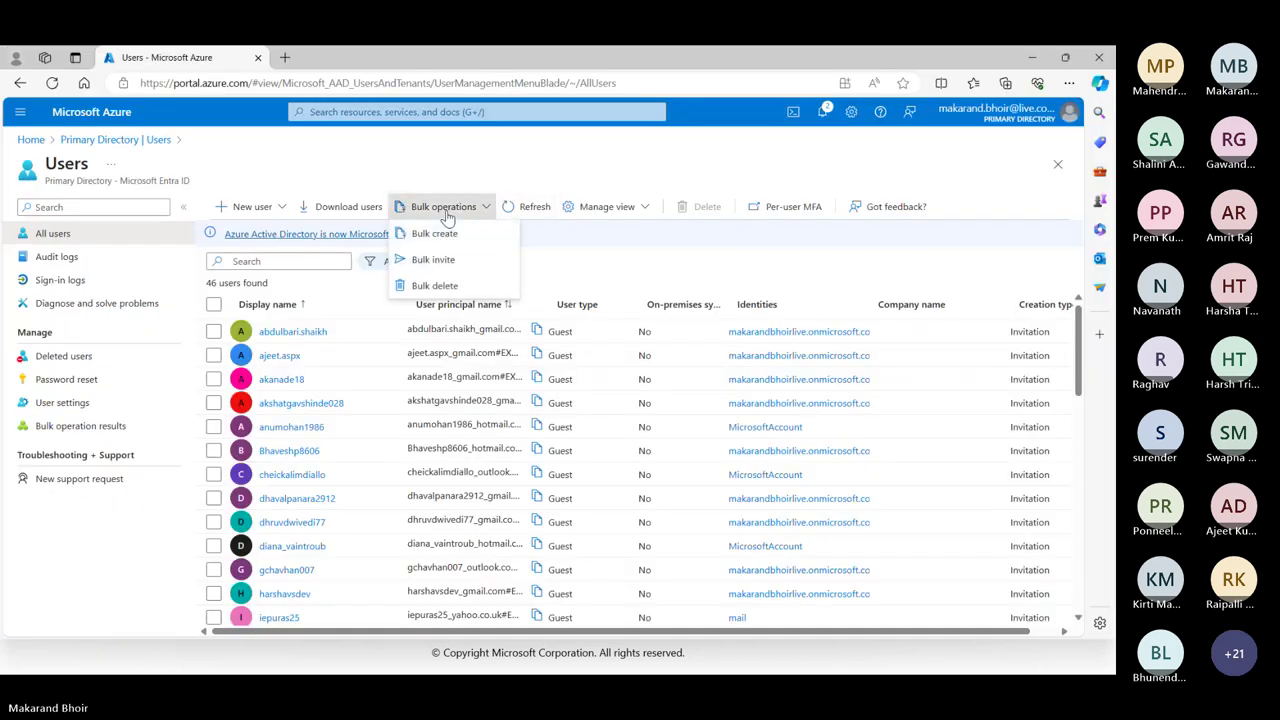
{"action": "left_click", "coordinate": [433, 259]}
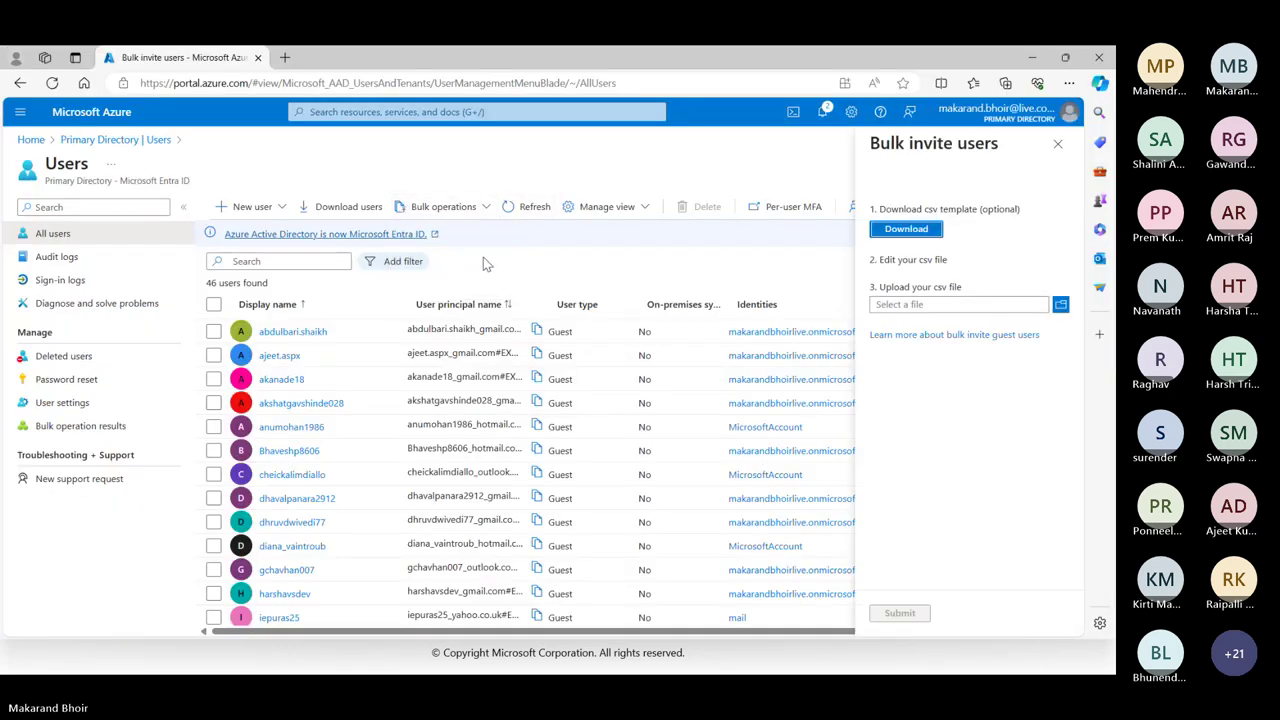
{"action": "left_click", "coordinate": [1060, 304]}
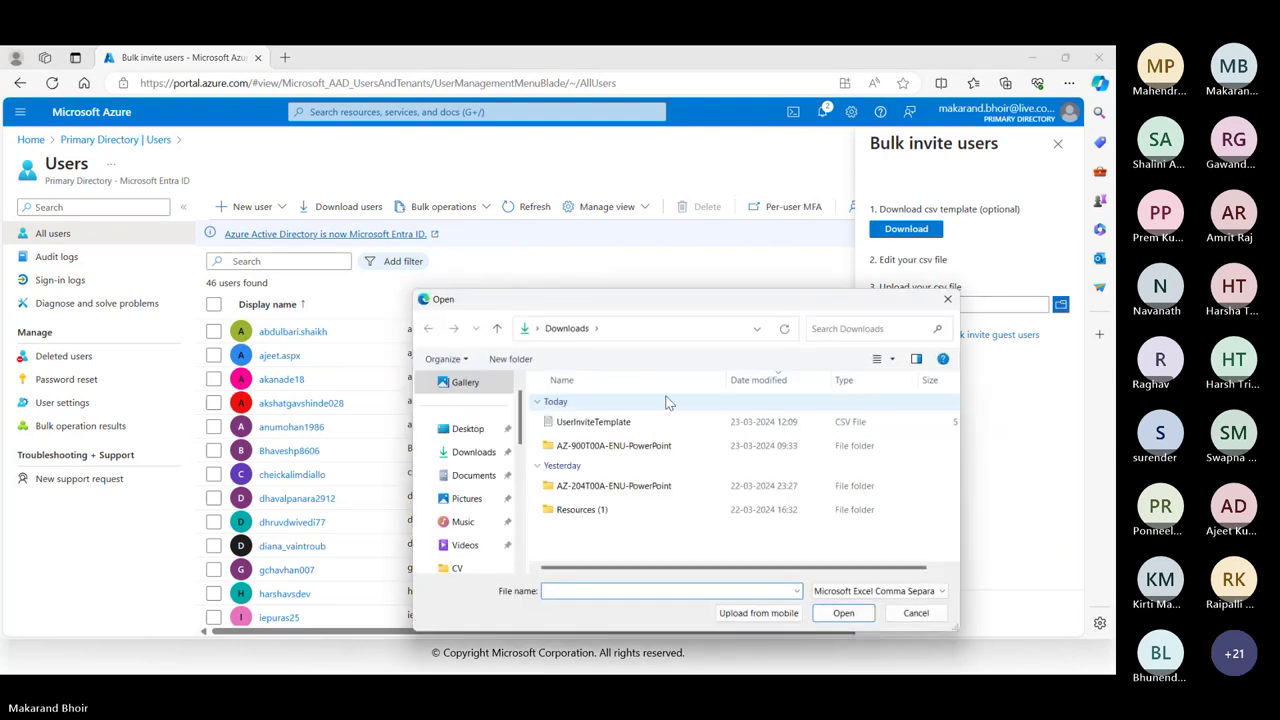
{"action": "left_click", "coordinate": [640, 421]}
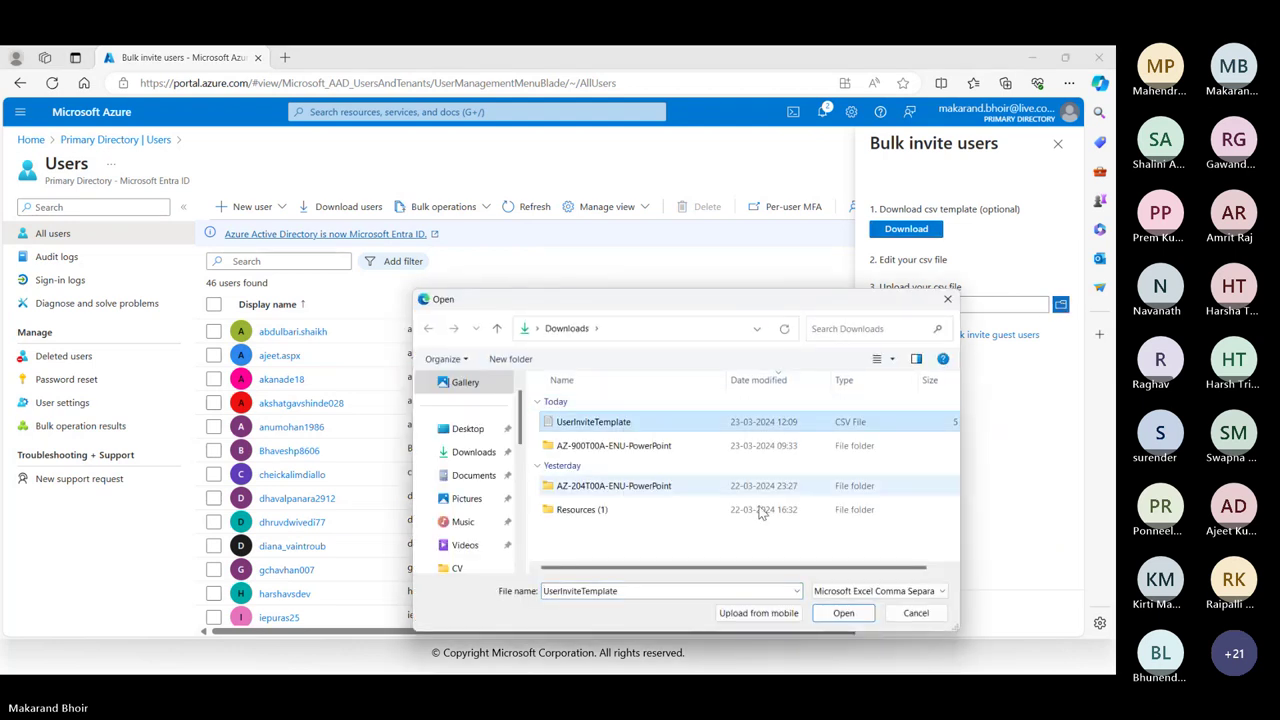
{"action": "left_click", "coordinate": [858, 612]}
Step: Submit the UserInviteTemplate.csv bulk invite, then return to the Teams meeting
{"action": "left_click", "coordinate": [905, 615]}
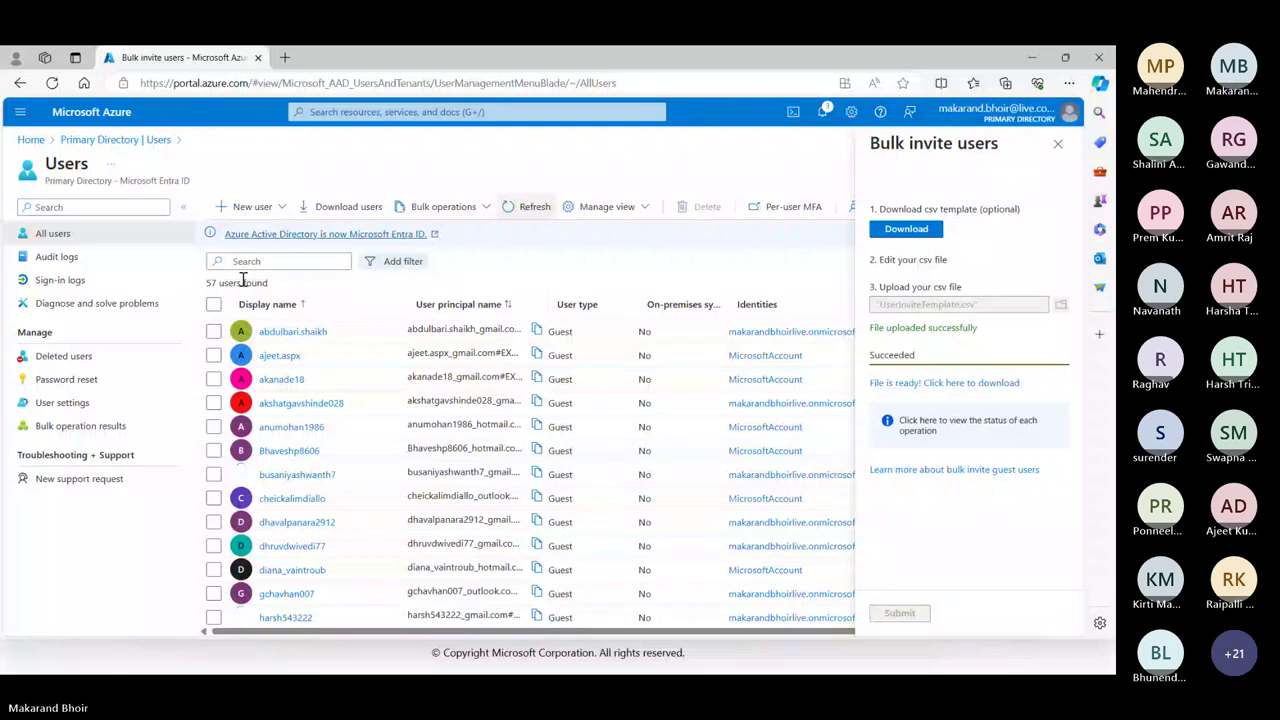
{"action": "key", "text": "alt+Tab"}
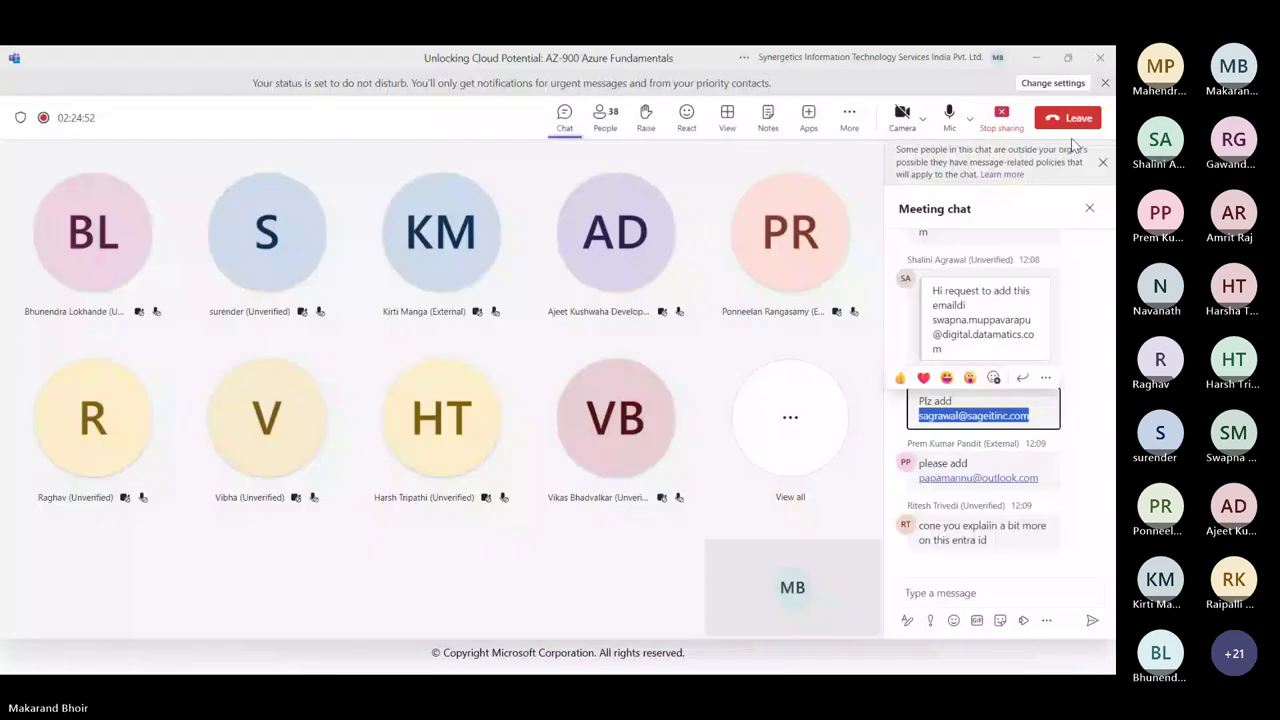
Step: Set Clock's Timer (1) to 10 minutes, start it, and mute the Teams microphone
{"action": "key", "text": "alt+Tab"}
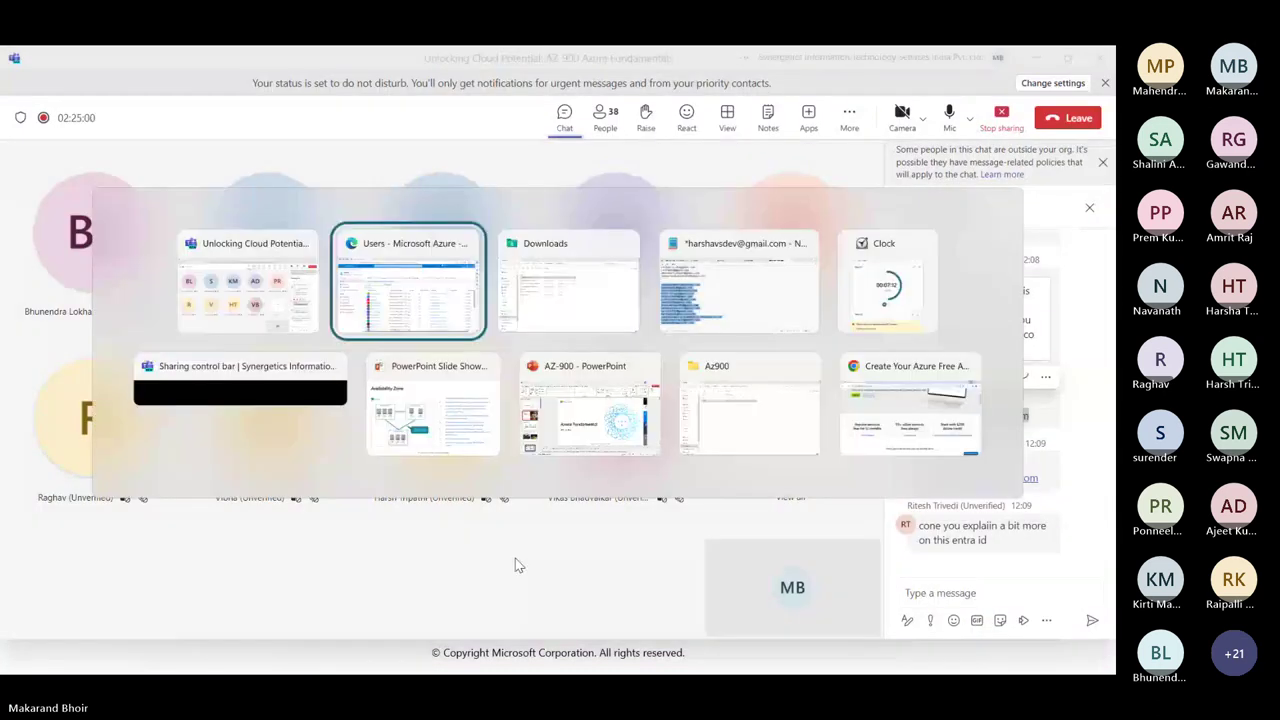
{"action": "key", "text": "Tab"}
{"action": "key", "text": "Tab"}
{"action": "key", "text": "Tab"}
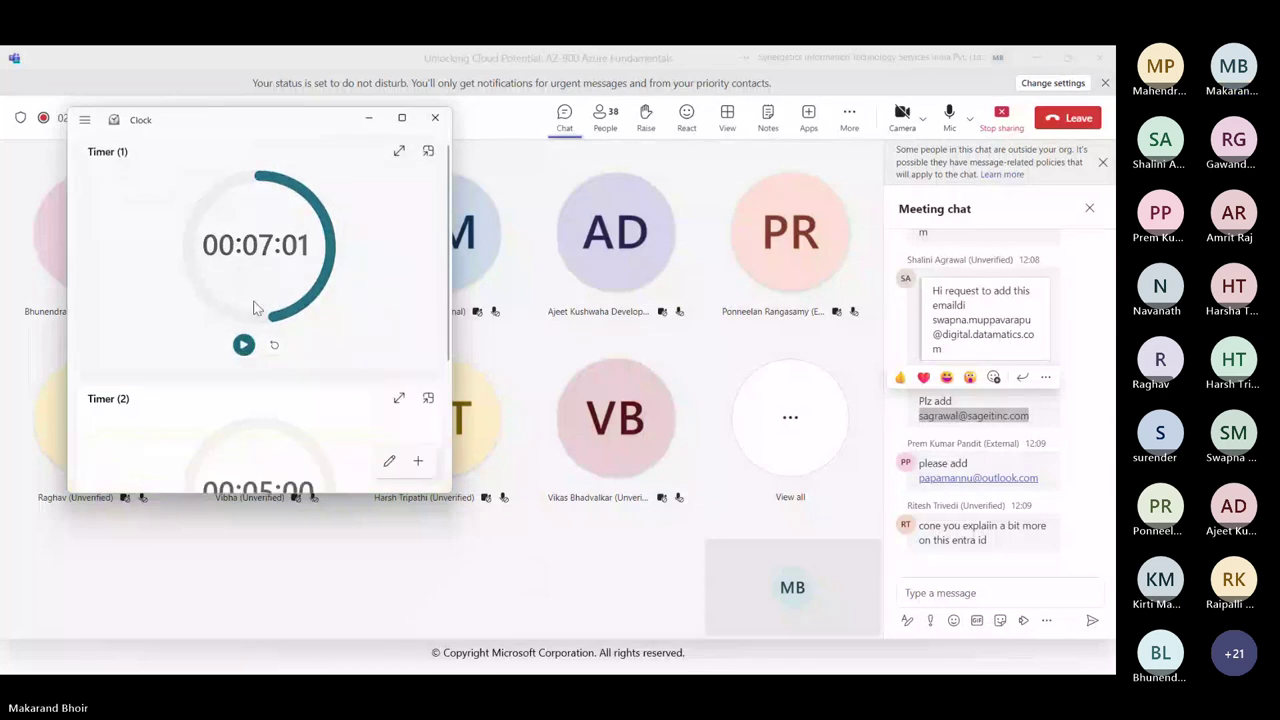
{"action": "left_click", "coordinate": [258, 302]}
{"action": "scroll", "coordinate": [266, 290], "scroll_direction": "up", "scroll_amount": 2}
{"action": "scroll", "coordinate": [268, 292], "scroll_direction": "down", "scroll_amount": 5}
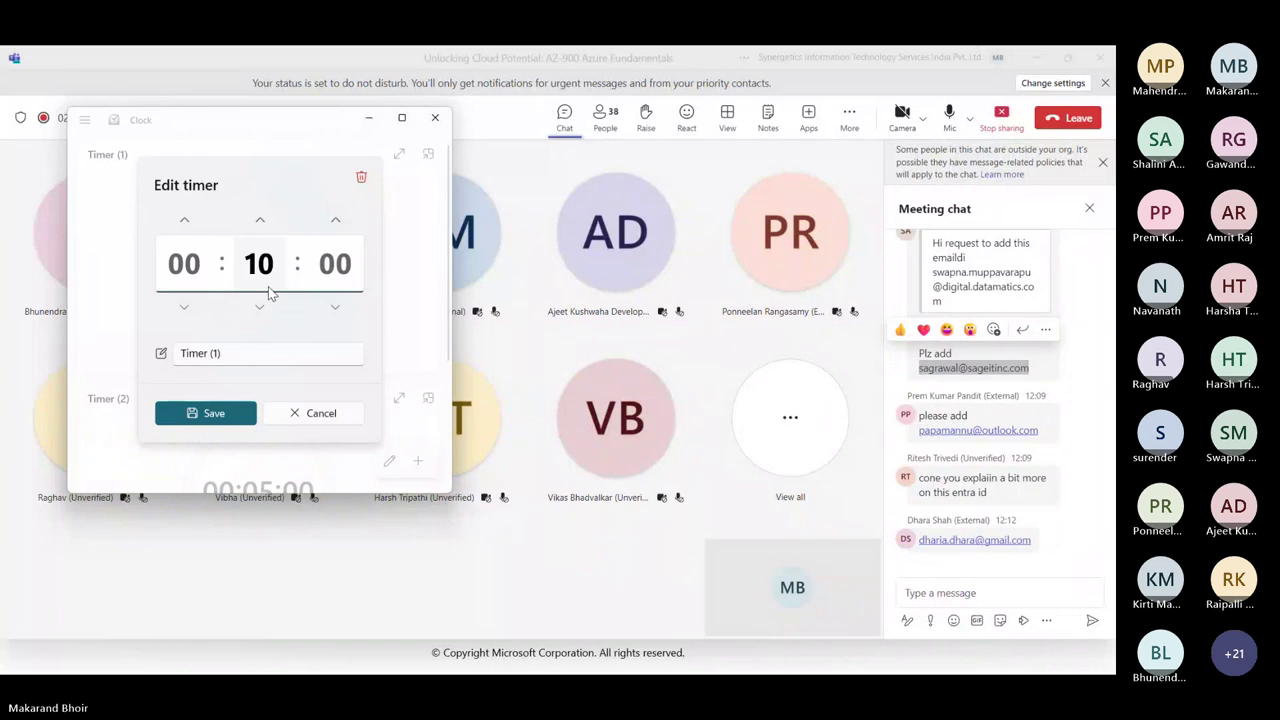
{"action": "left_click", "coordinate": [208, 416]}
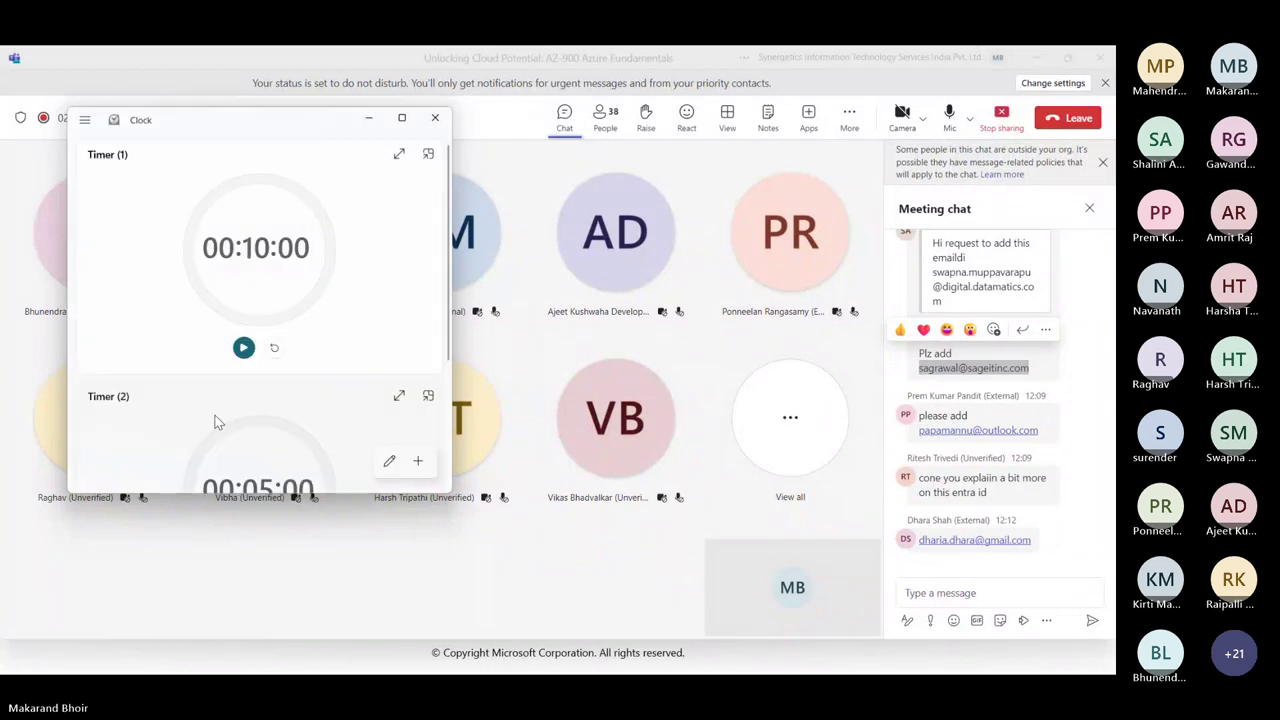
{"action": "left_click", "coordinate": [244, 346]}
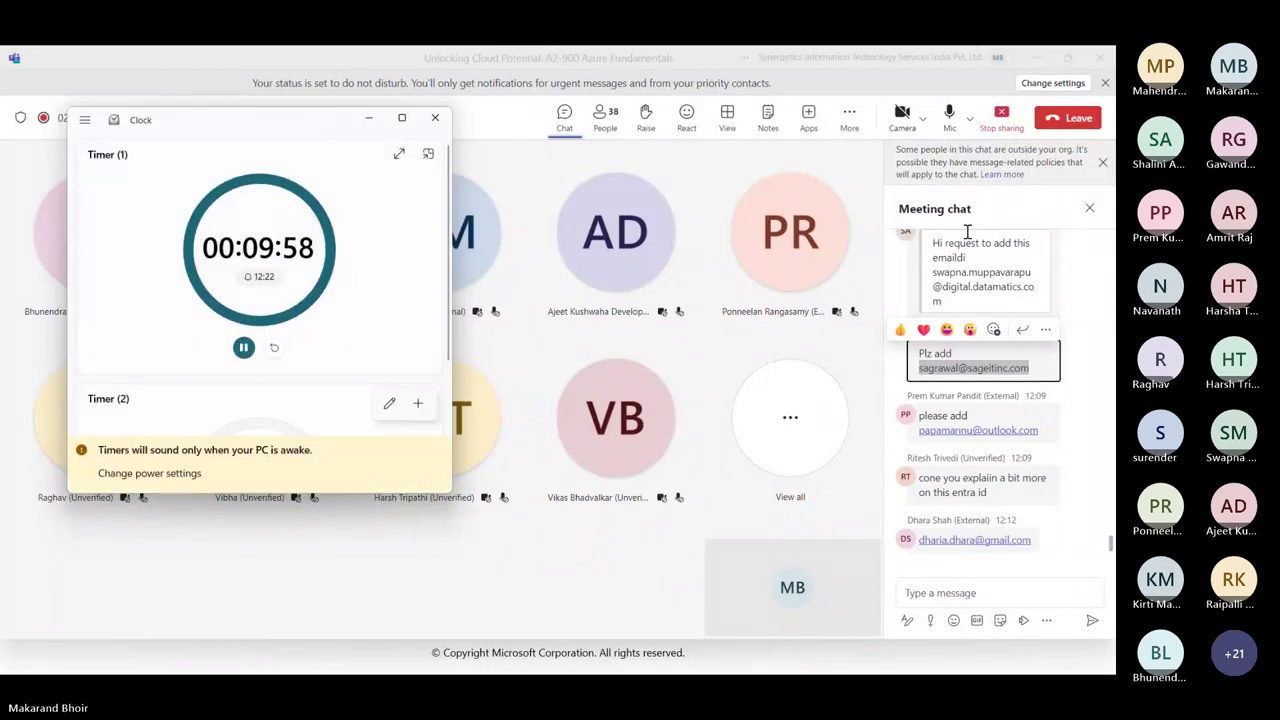
{"action": "left_click", "coordinate": [949, 118]}
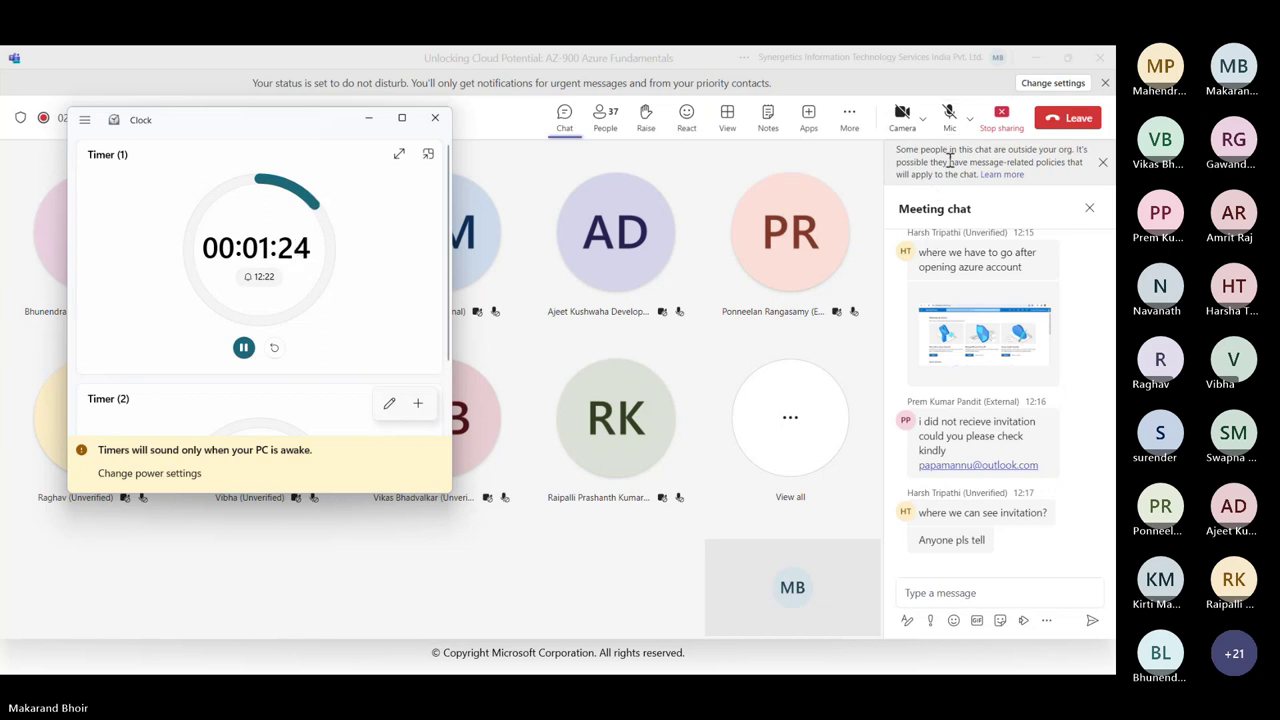
Step: Unmute the Teams microphone, check the countdown timer, then bring the meeting chat back to the front
{"action": "left_click", "coordinate": [955, 118]}
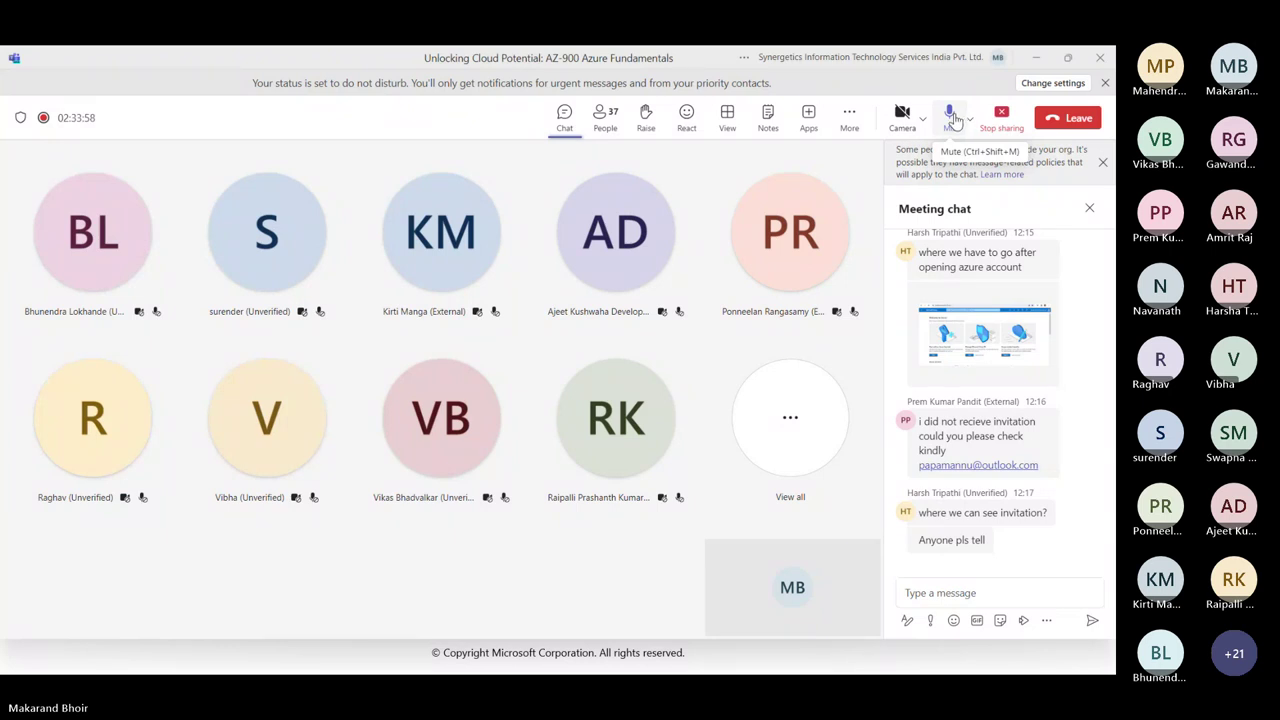
{"action": "key", "text": "alt+Tab"}
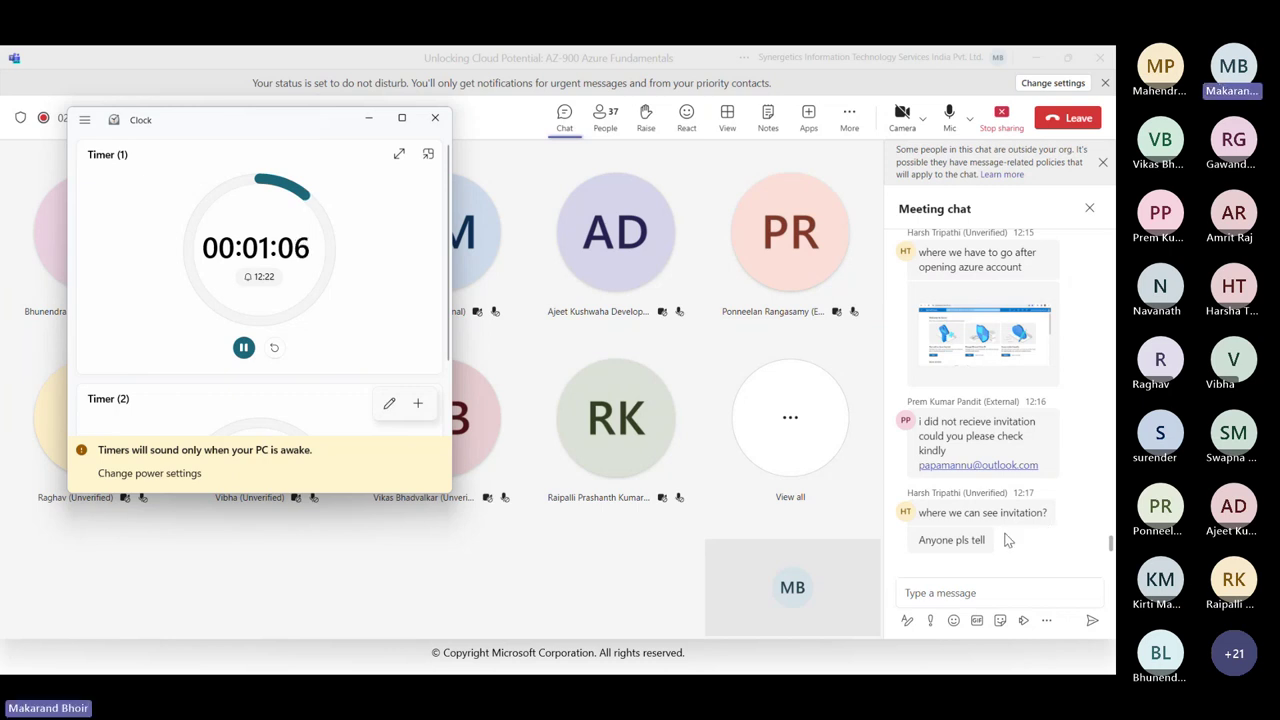
{"action": "mouse_move", "coordinate": [945, 538]}
{"action": "mouse_move", "coordinate": [995, 403]}
{"action": "mouse_move", "coordinate": [980, 280]}
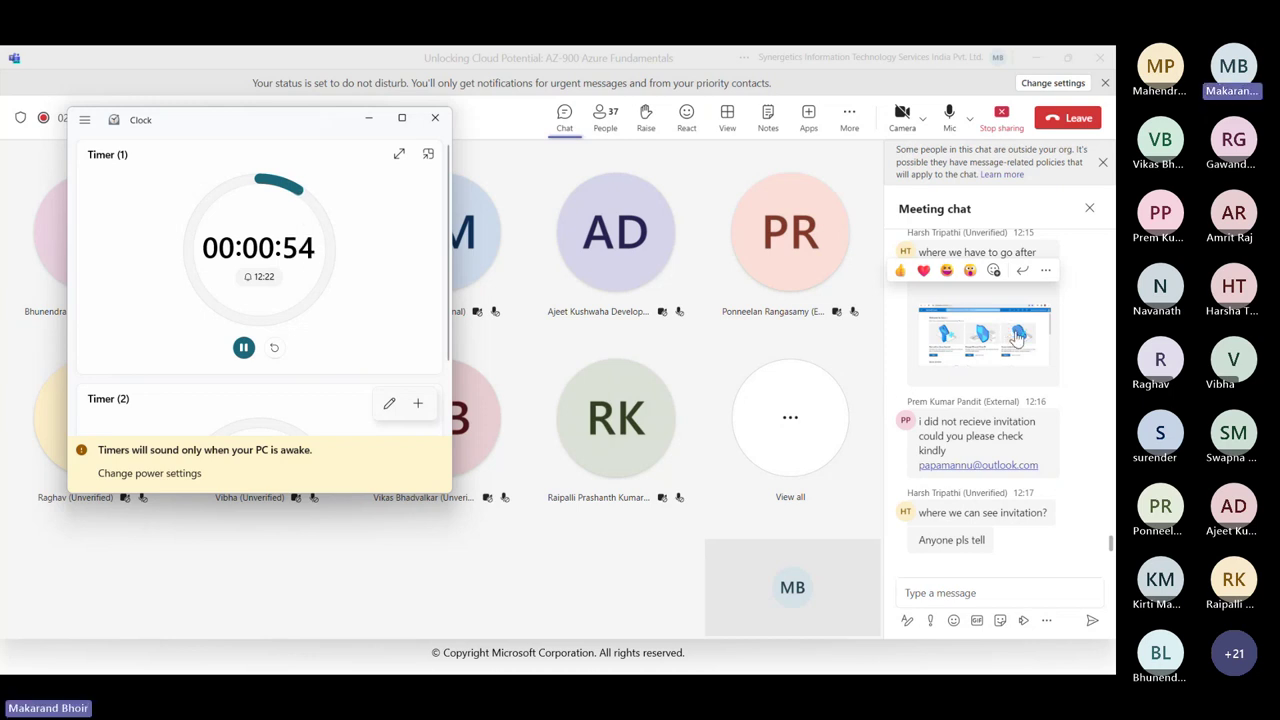
{"action": "left_click", "coordinate": [1080, 357]}
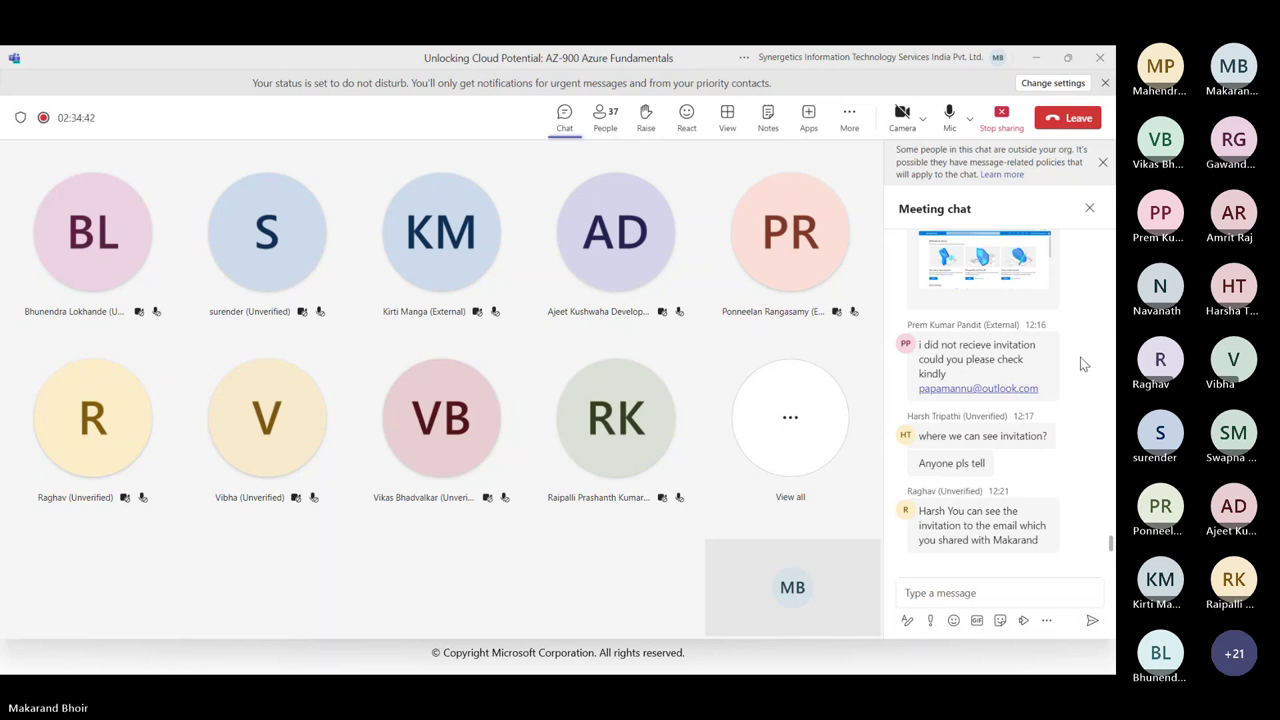
Step: Select the attendee's e-mail address in the Teams meeting chat and switch to the Azure Users page
{"action": "scroll", "coordinate": [1080, 357], "scroll_direction": "up", "scroll_amount": 3}
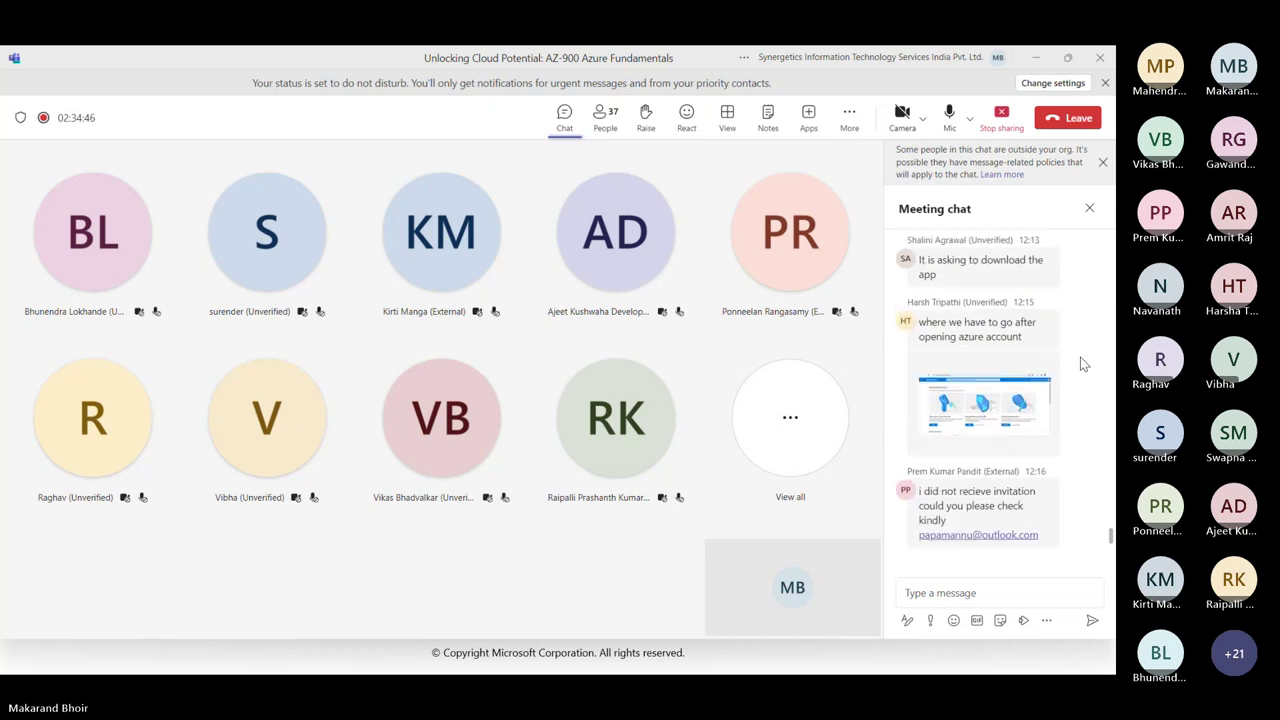
{"action": "scroll", "coordinate": [1080, 357], "scroll_direction": "down", "scroll_amount": 3}
{"action": "scroll", "coordinate": [1080, 357], "scroll_direction": "up", "scroll_amount": 5}
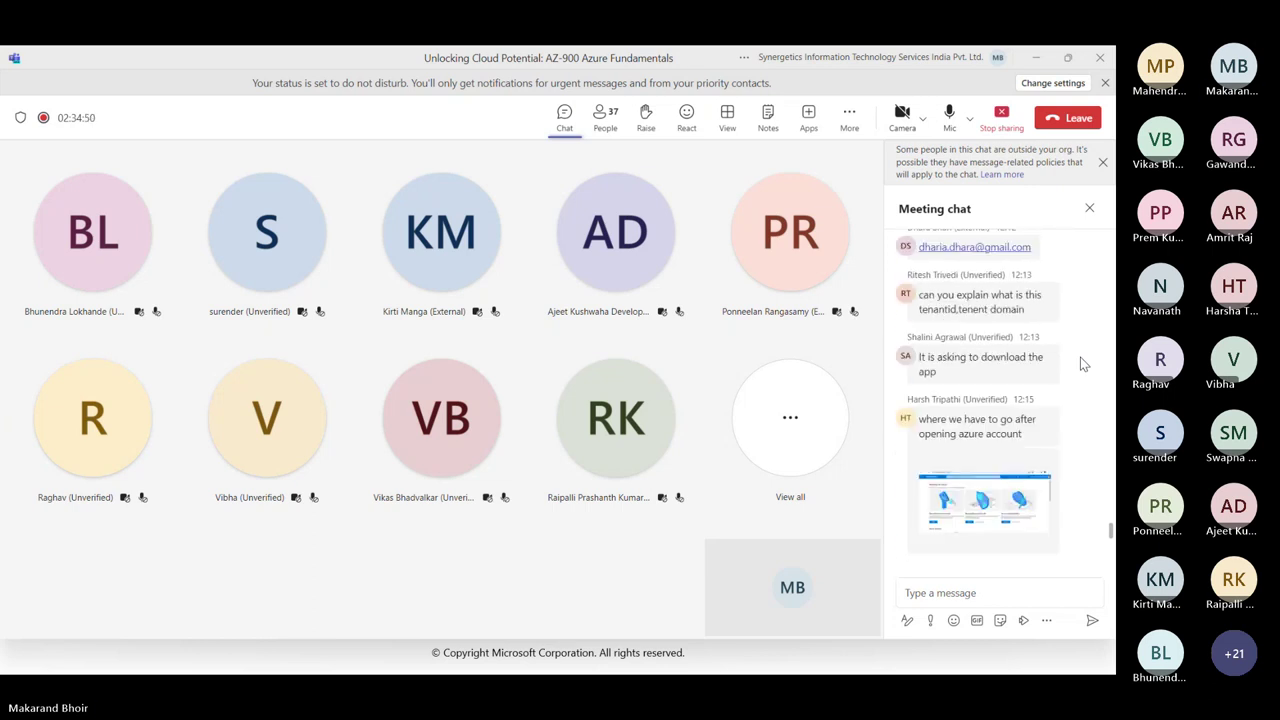
{"action": "scroll", "coordinate": [1080, 364], "scroll_direction": "up", "scroll_amount": 2}
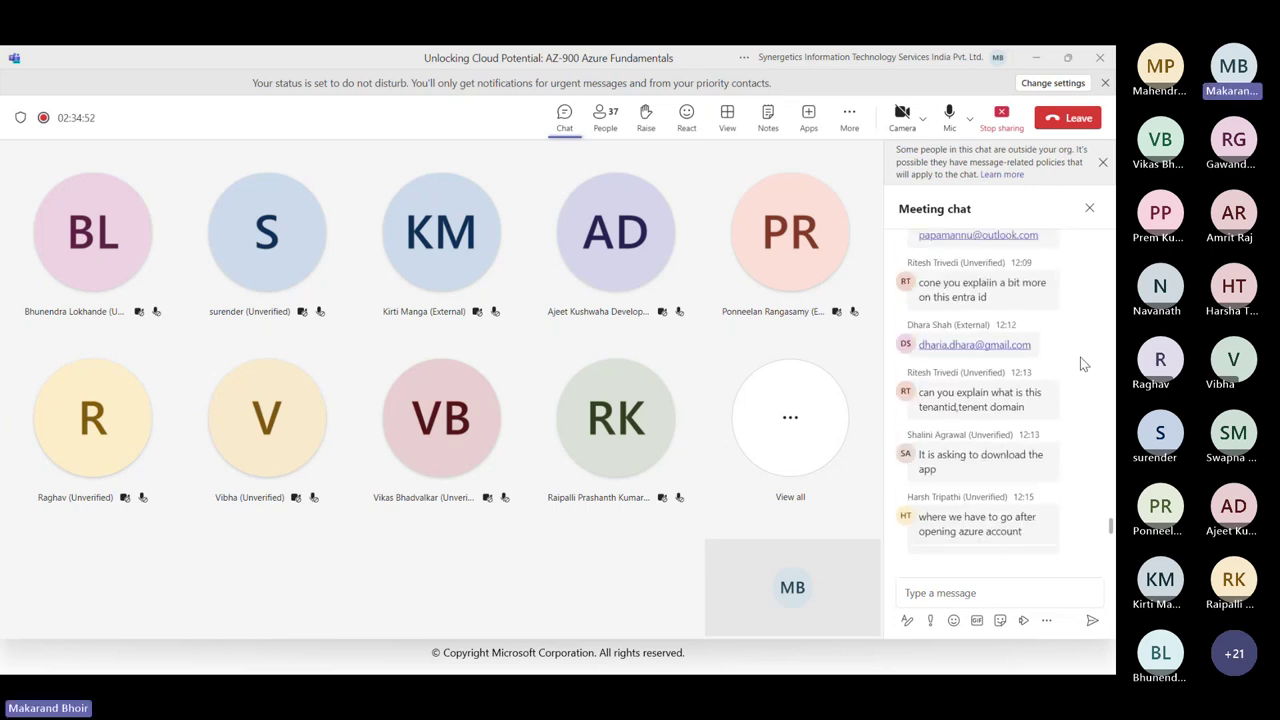
{"action": "scroll", "coordinate": [1080, 360], "scroll_direction": "down", "scroll_amount": 6}
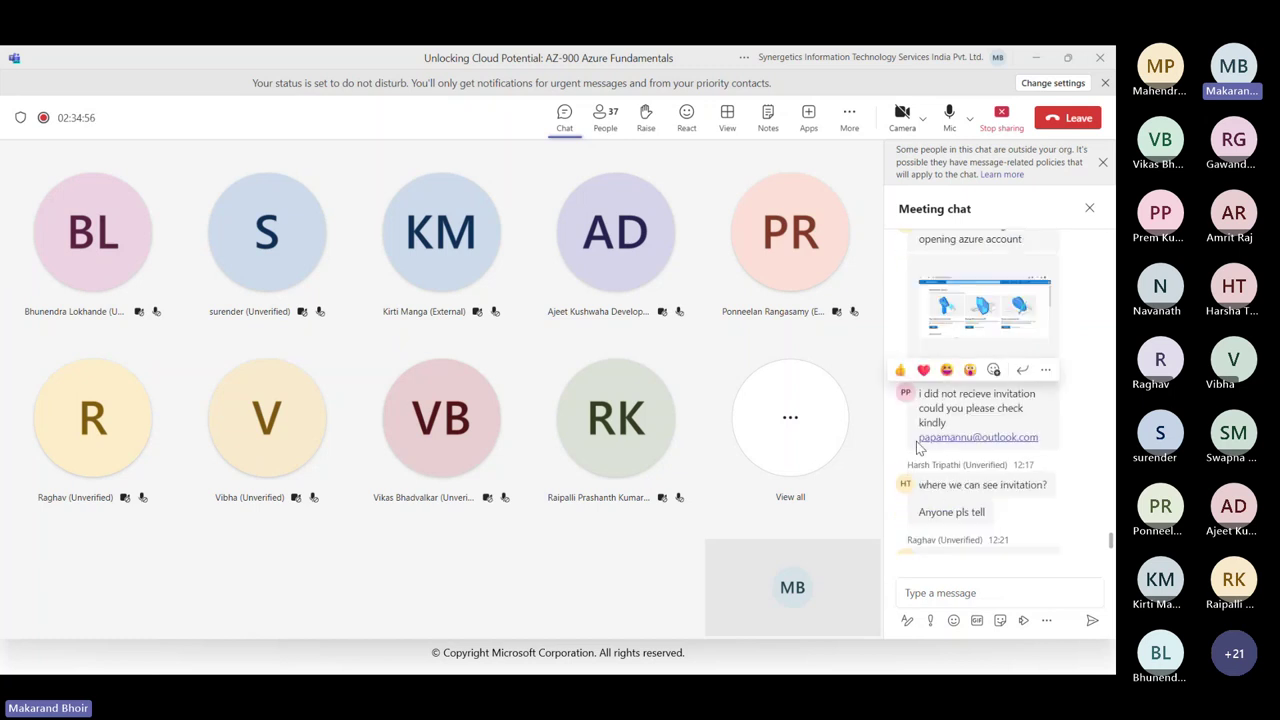
{"action": "left_click_drag", "start_coordinate": [918, 438], "coordinate": [1045, 450]}
{"action": "key", "text": "ctrl+c"}
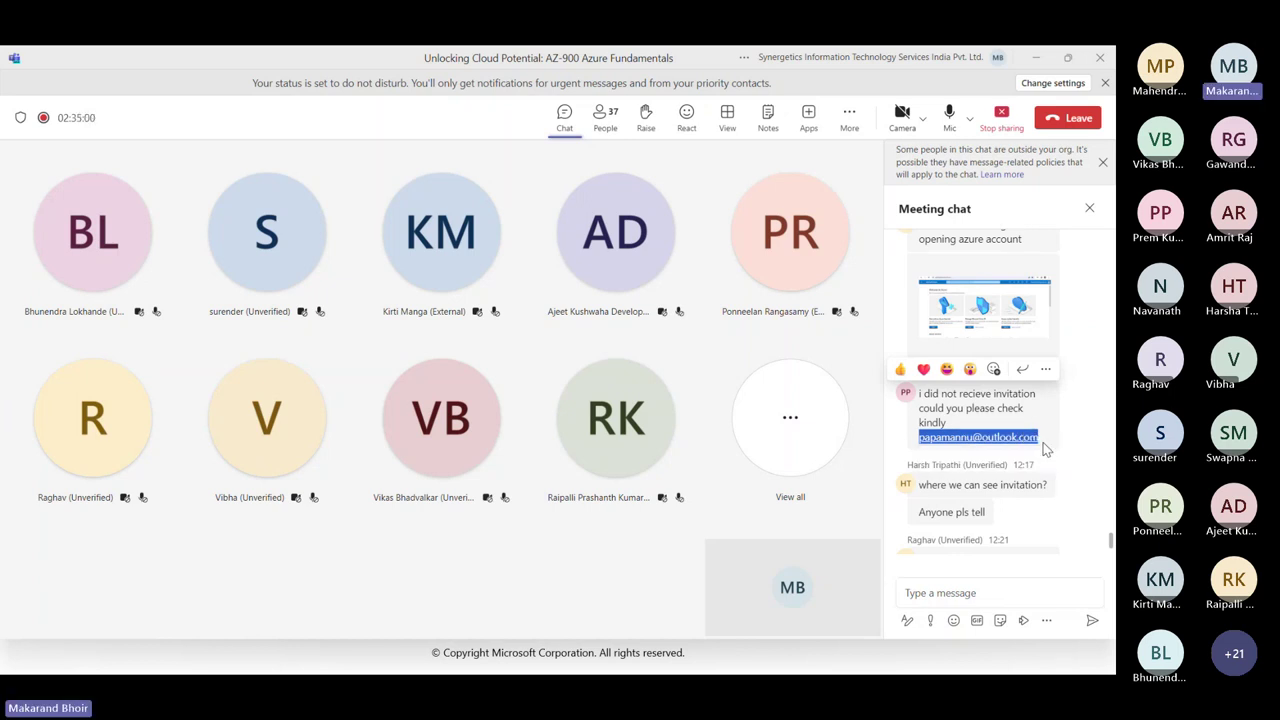
{"action": "key", "text": "alt+Tab"}
{"action": "key", "text": "alt+Tab"}
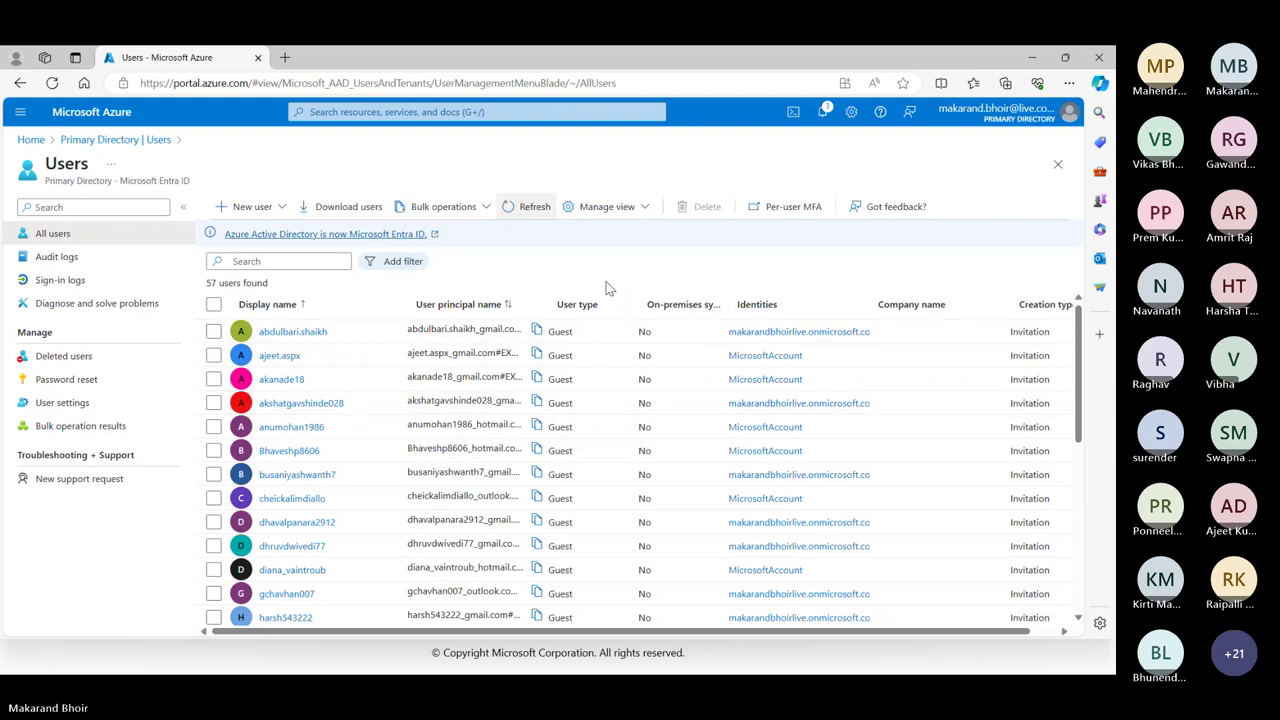
Step: Invite an external guest user with the attendee's pasted e-mail address
{"action": "left_click", "coordinate": [243, 208]}
{"action": "left_click", "coordinate": [241, 298]}
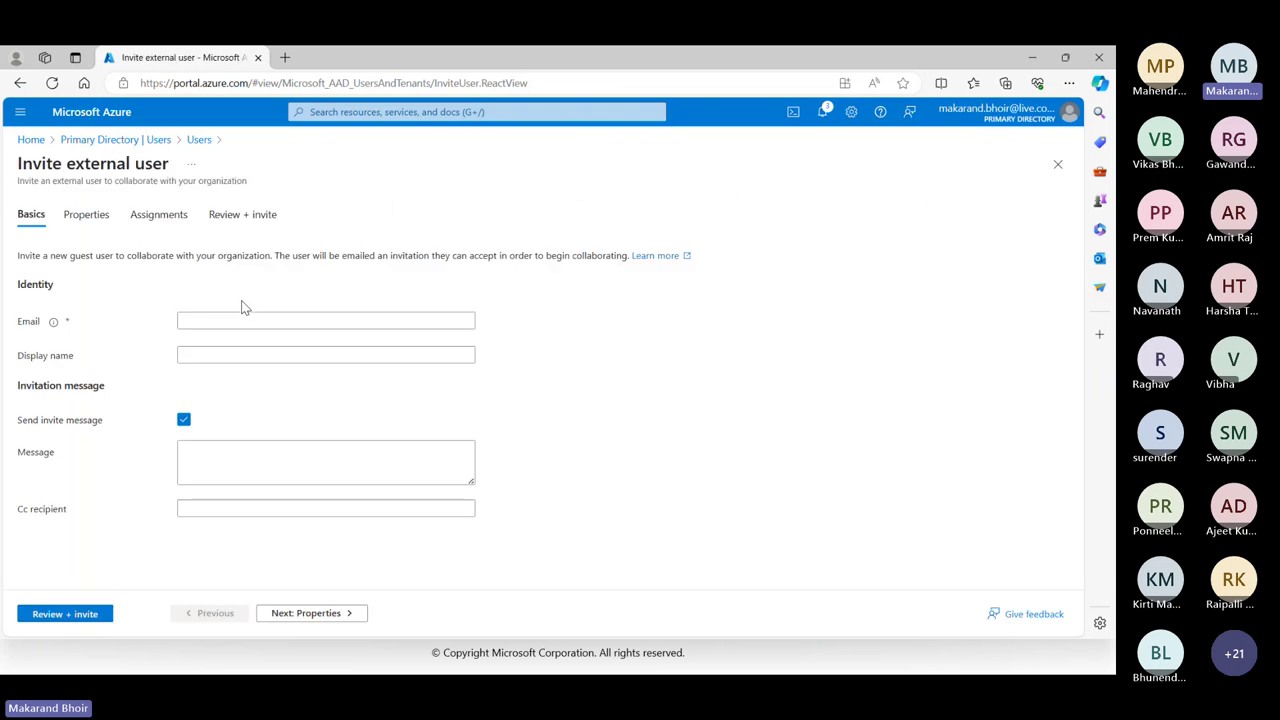
{"action": "left_click", "coordinate": [233, 321]}
{"action": "key", "text": "ctrl+v"}
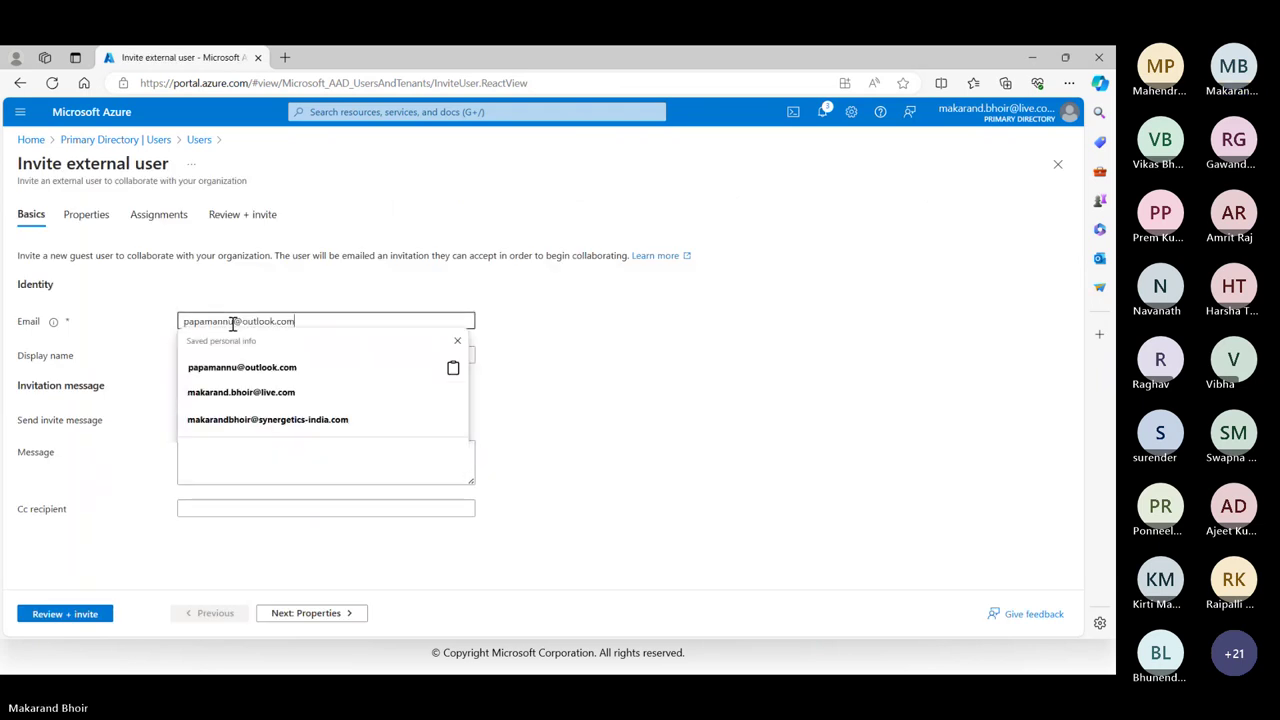
{"action": "left_click", "coordinate": [597, 388]}
{"action": "left_click", "coordinate": [84, 614]}
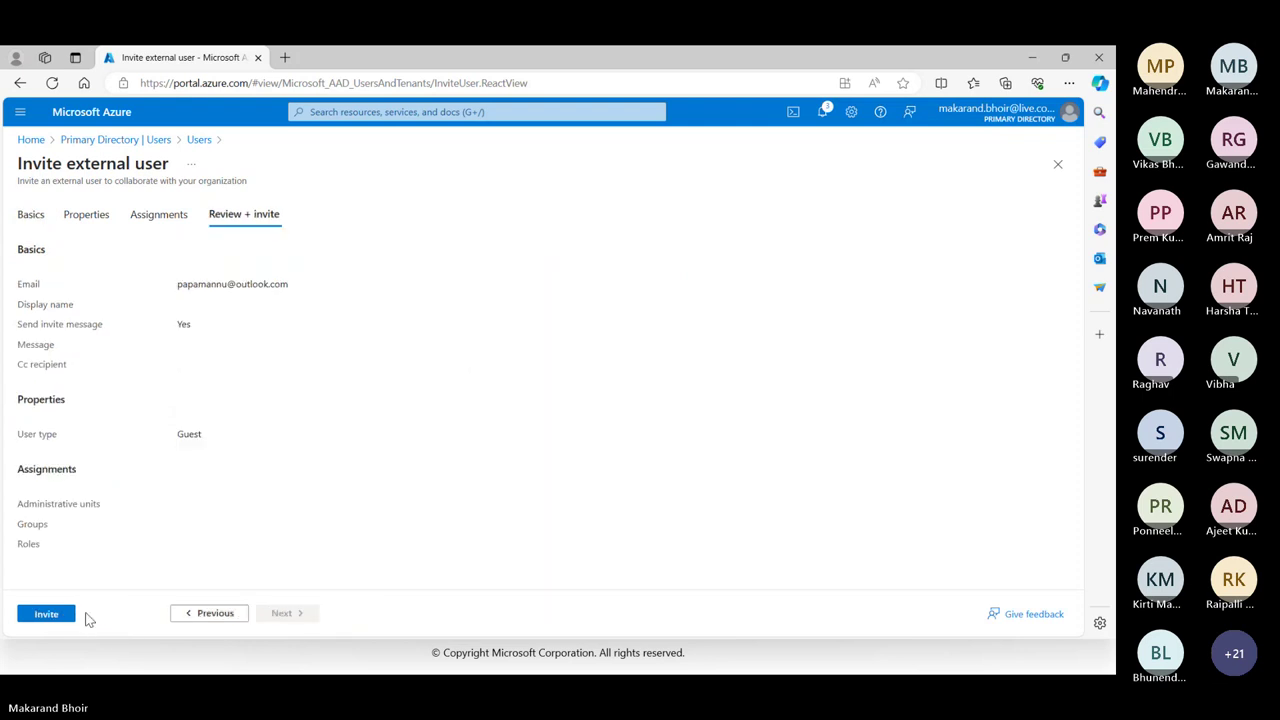
{"action": "left_click", "coordinate": [44, 614]}
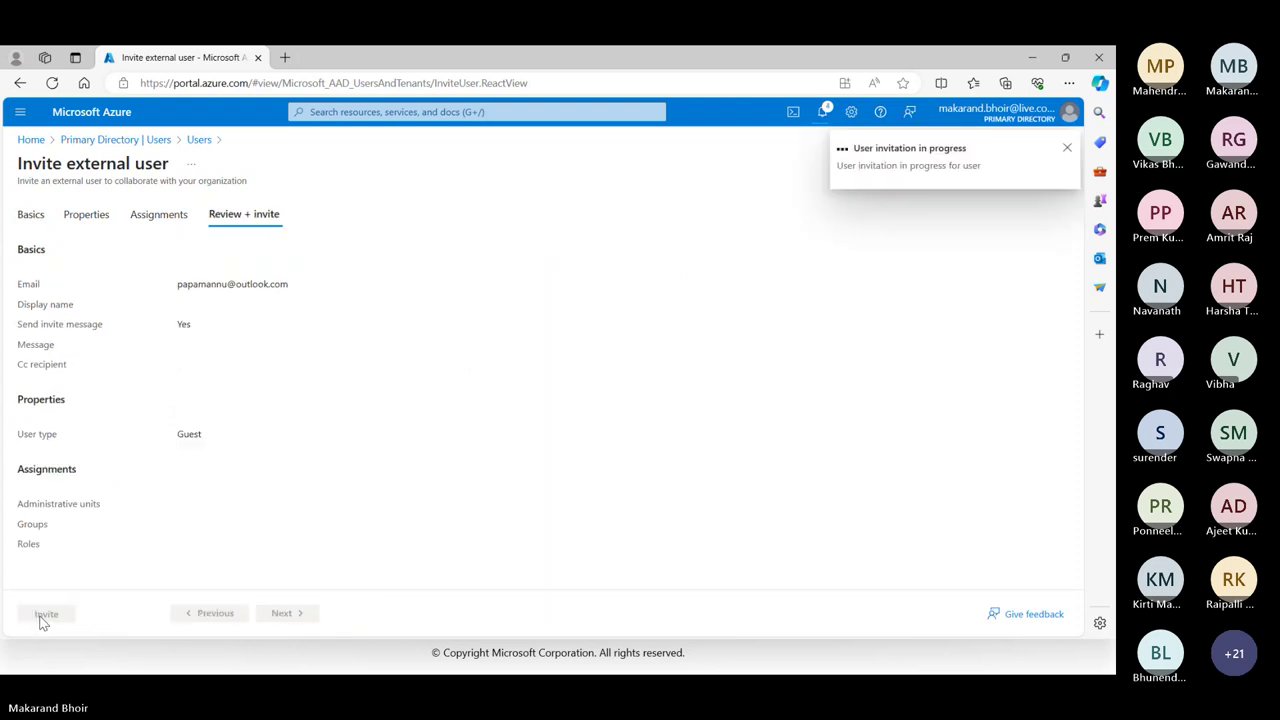
Step: Dismiss the finished timer notification and select the e-mail address shared in the Teams chat
{"action": "key", "text": "alt+Tab"}
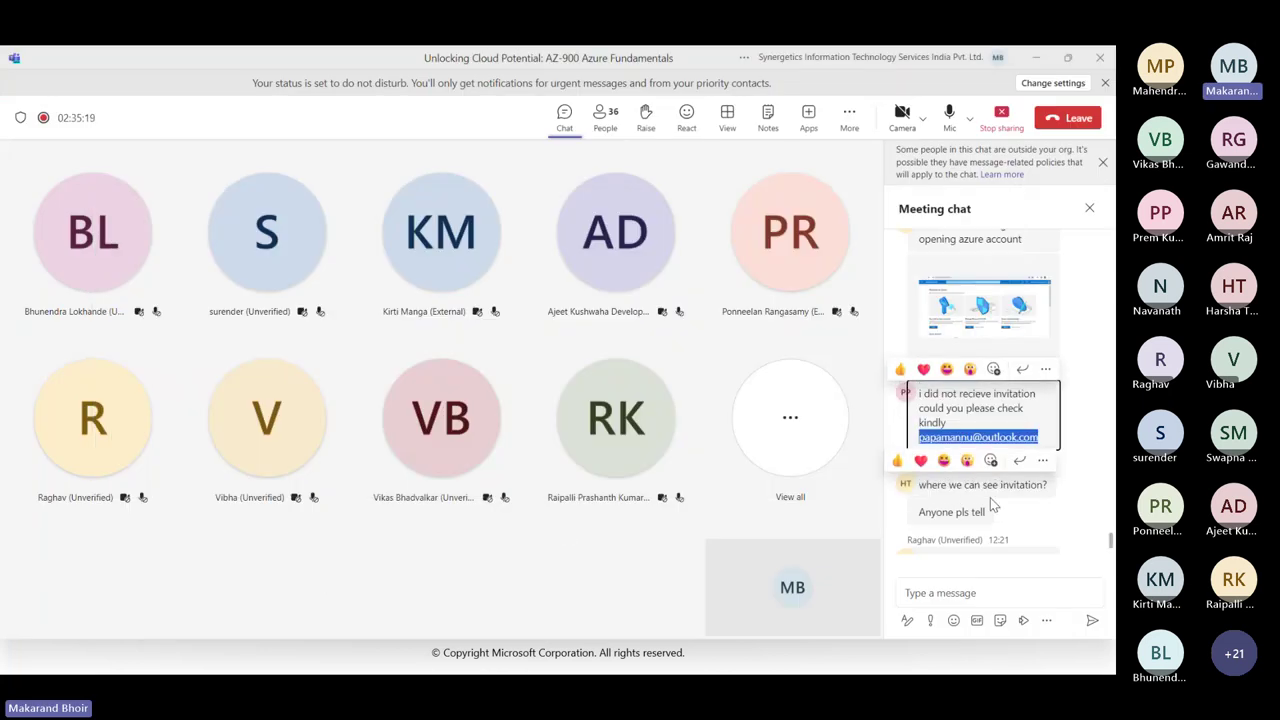
{"action": "scroll", "coordinate": [993, 505], "scroll_direction": "up", "scroll_amount": 10}
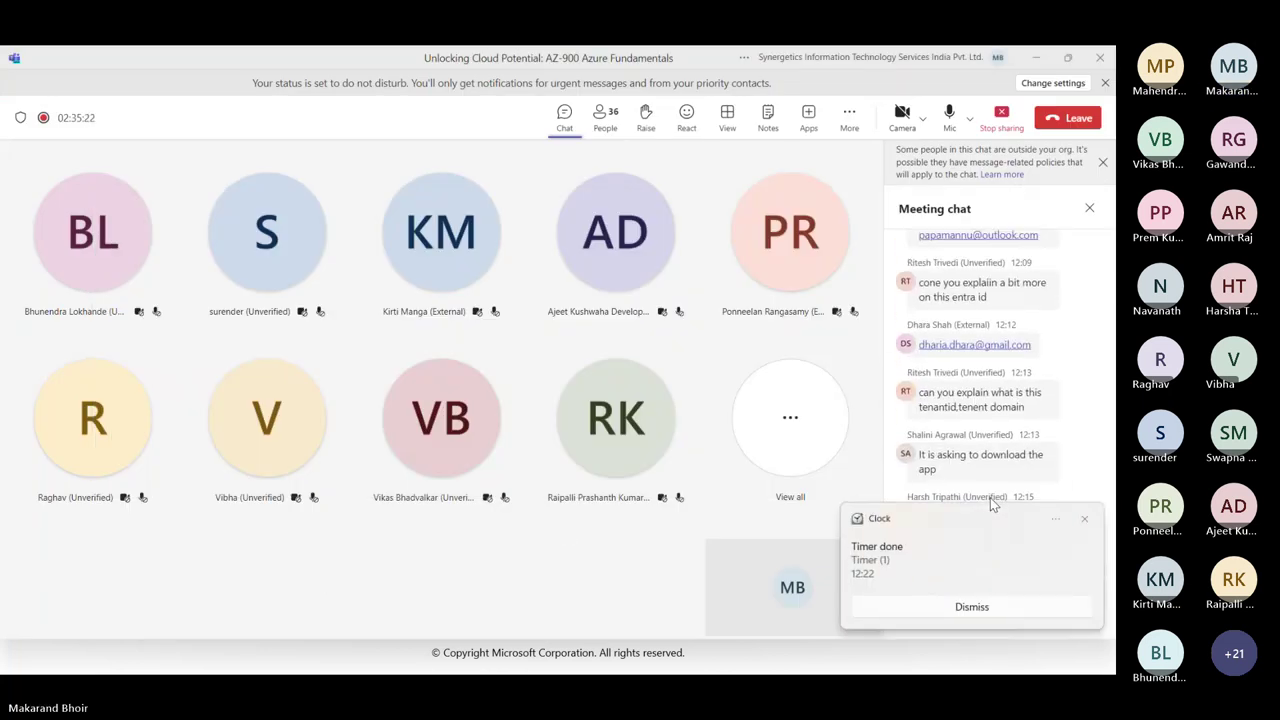
{"action": "left_click", "coordinate": [979, 607]}
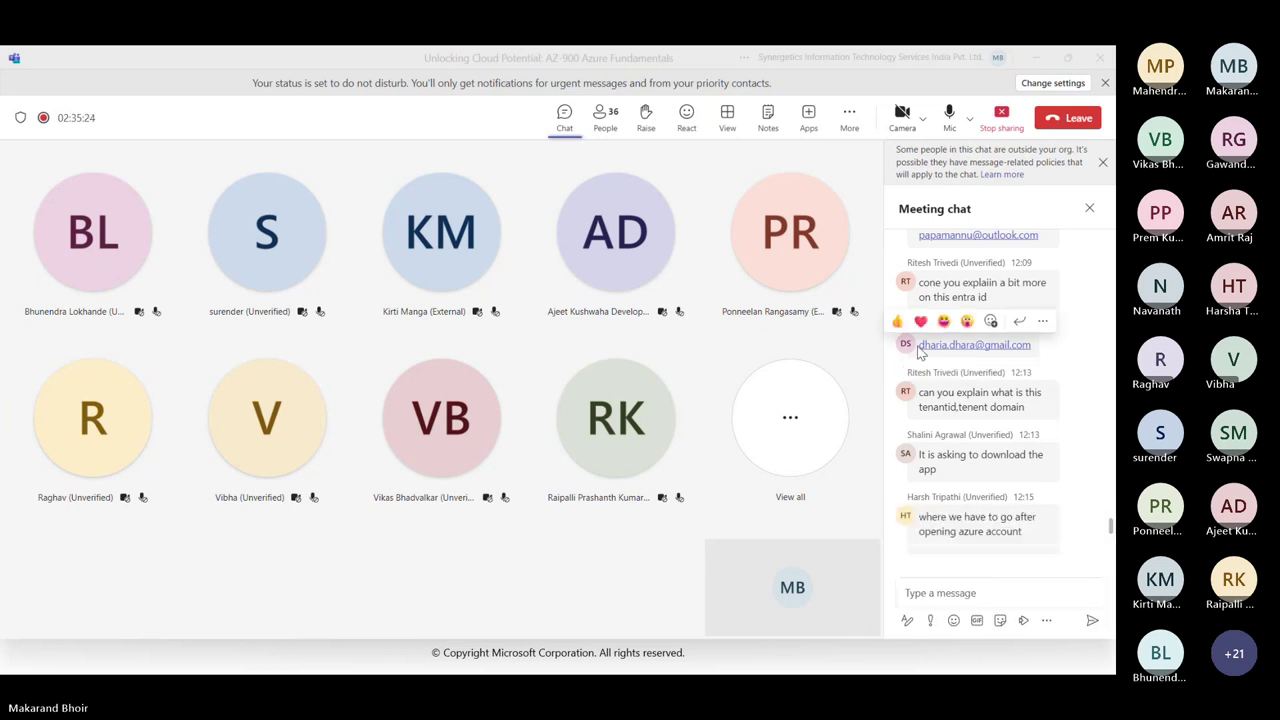
{"action": "left_click_drag", "start_coordinate": [919, 345], "coordinate": [1028, 350]}
{"action": "key", "text": "ctrl+c"}
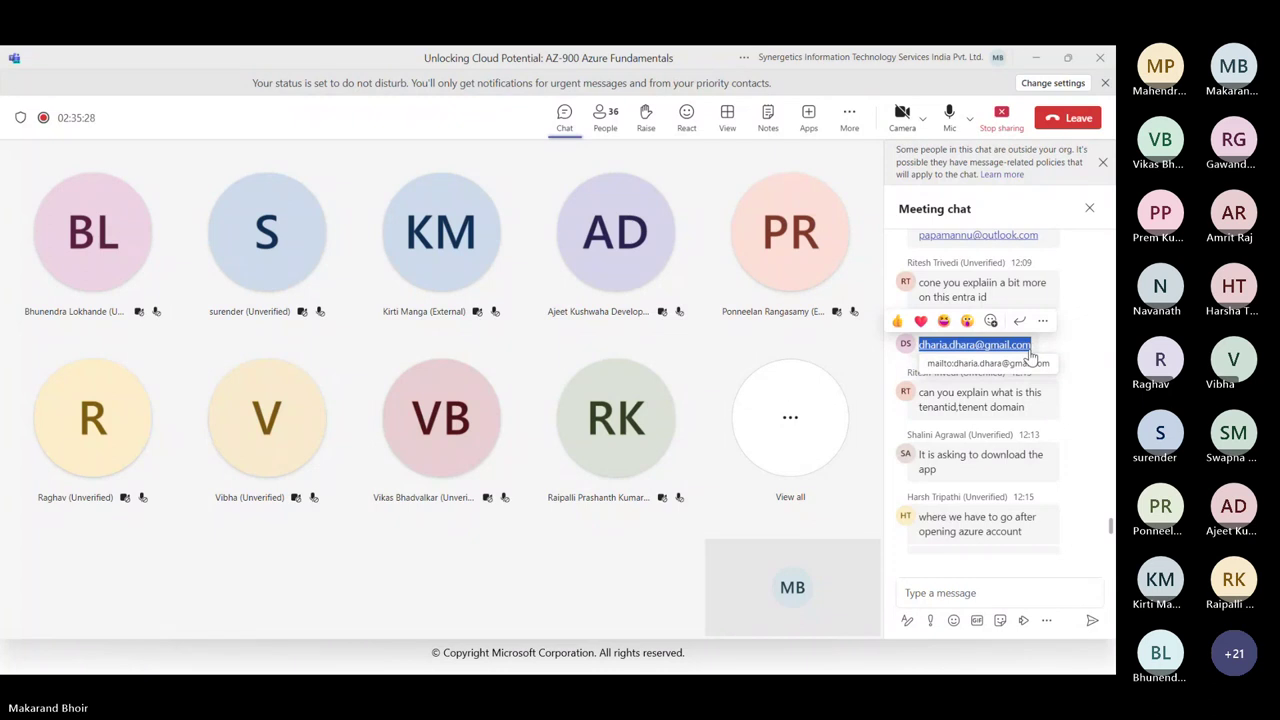
{"action": "key", "text": "alt+Tab"}
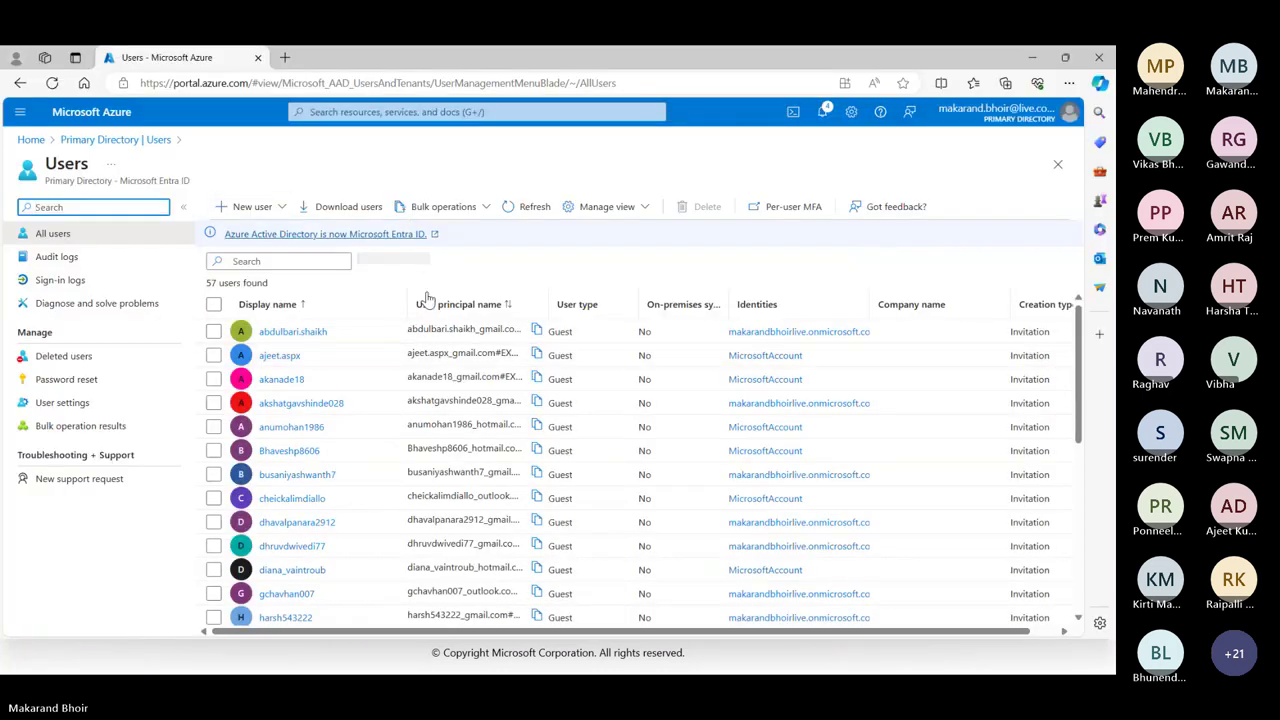
Step: Invite the newly copied address as an external guest user, then return to the Users page
{"action": "left_click", "coordinate": [252, 206]}
{"action": "left_click", "coordinate": [262, 294]}
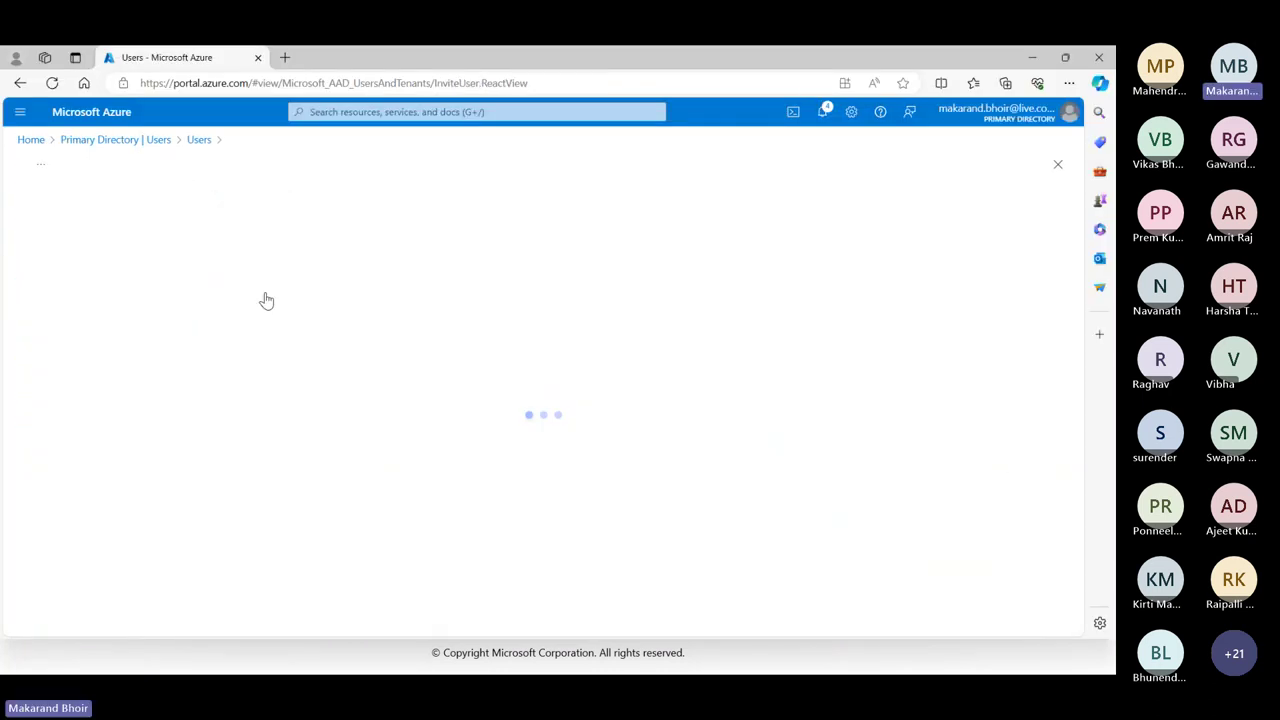
{"action": "left_click", "coordinate": [263, 321]}
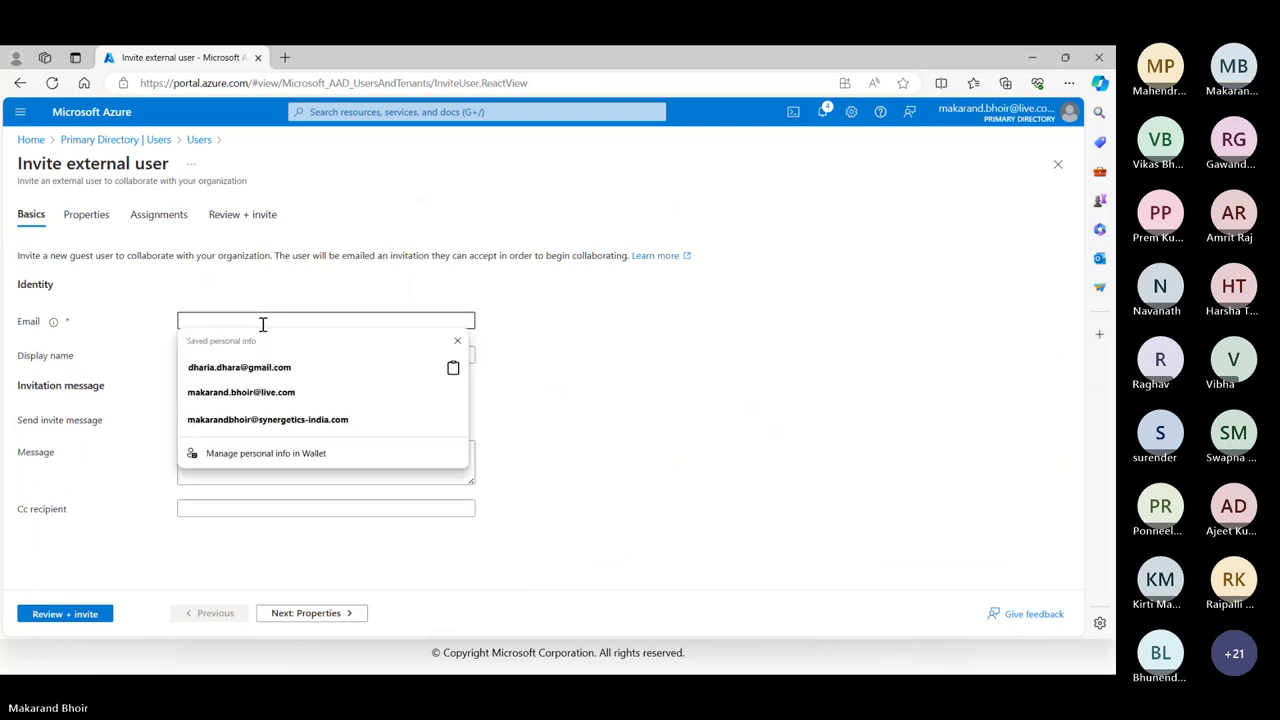
{"action": "key", "text": "ctrl+v"}
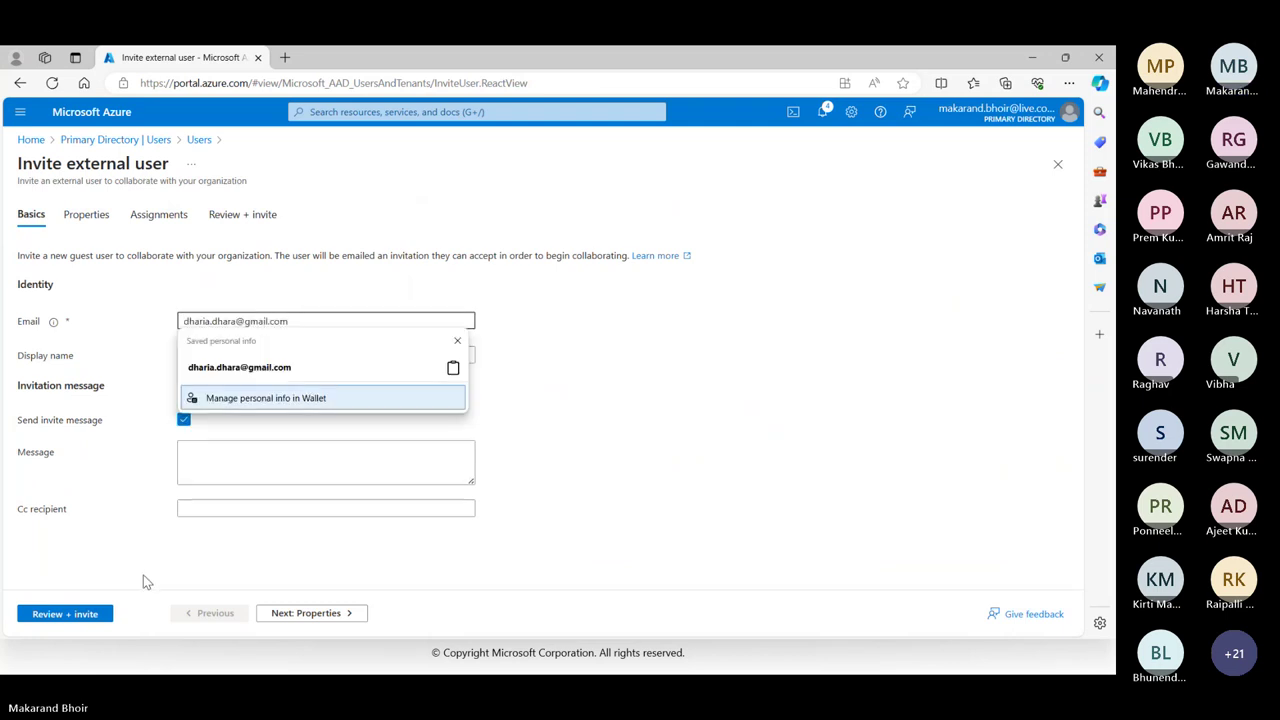
{"action": "left_click", "coordinate": [88, 620]}
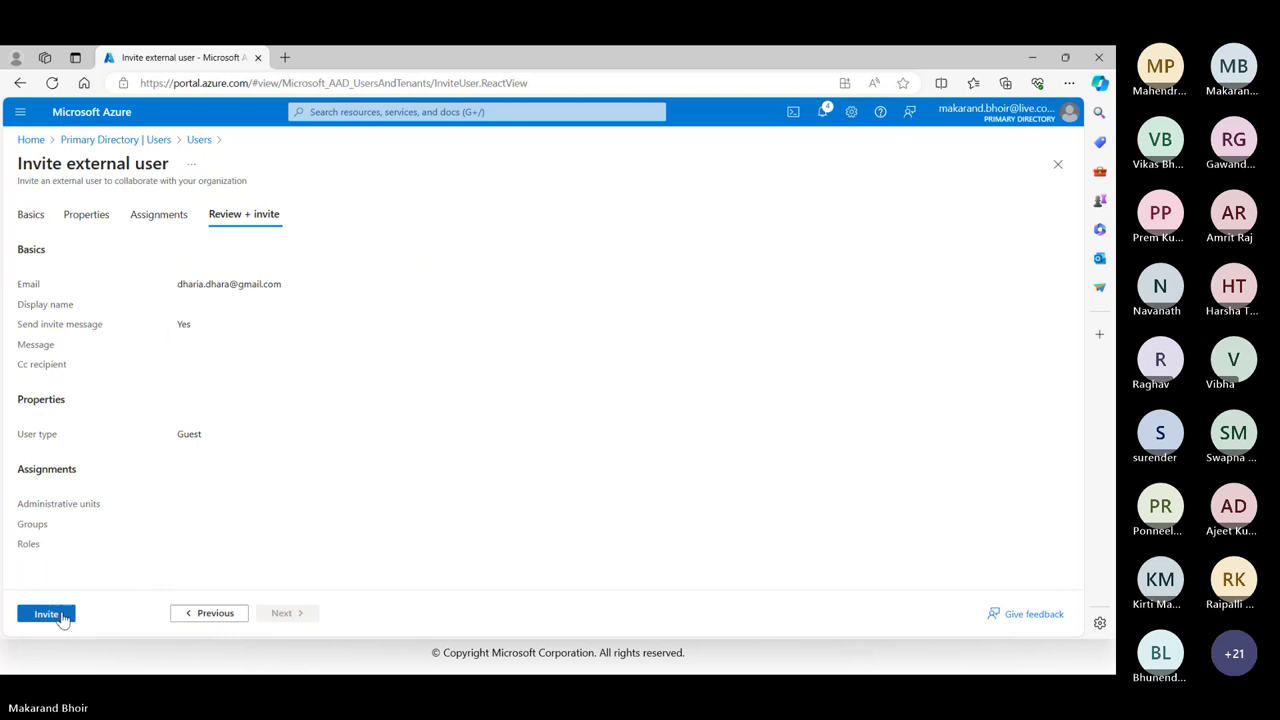
{"action": "left_click", "coordinate": [64, 614]}
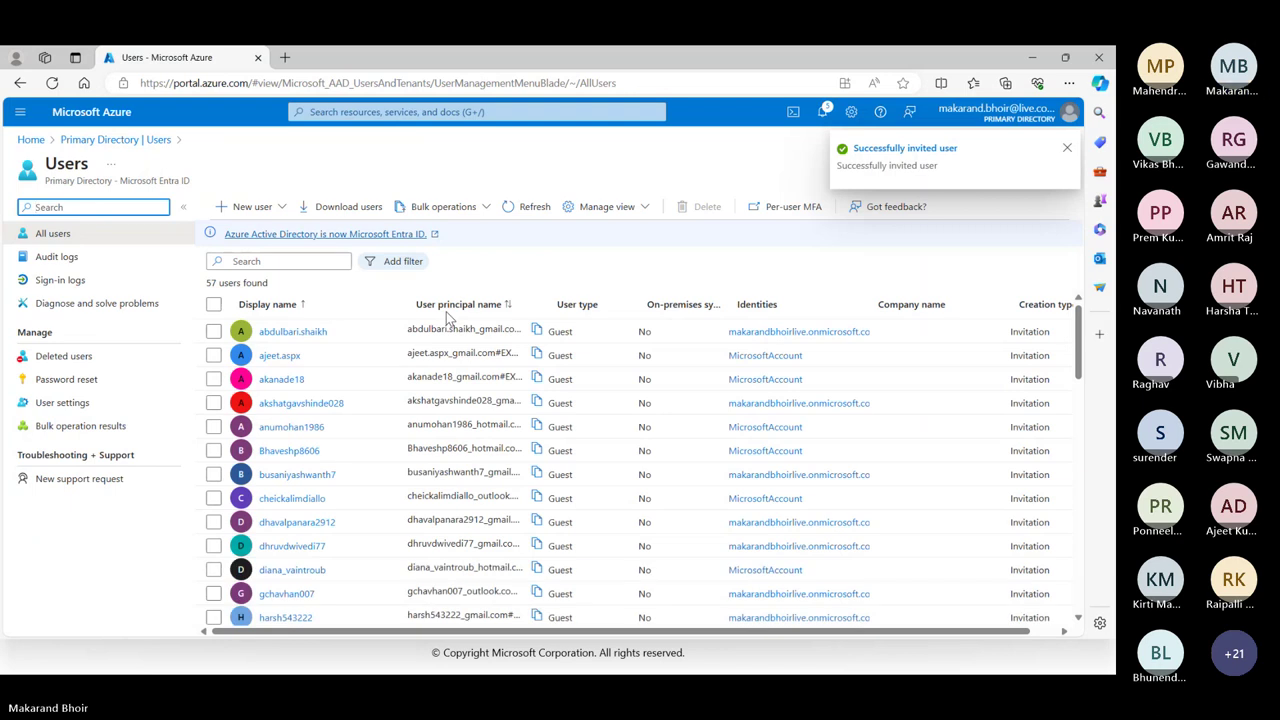
{"action": "key", "text": "alt+Tab"}
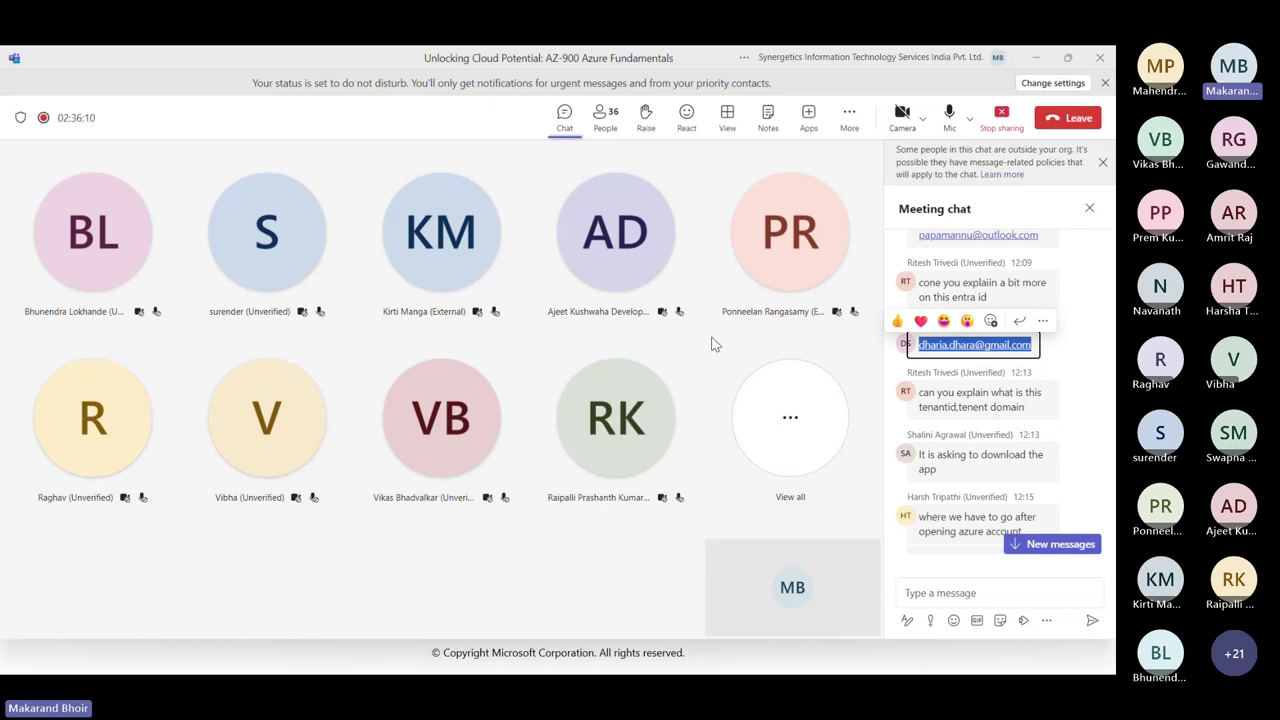
{"action": "key", "text": "alt+Tab"}
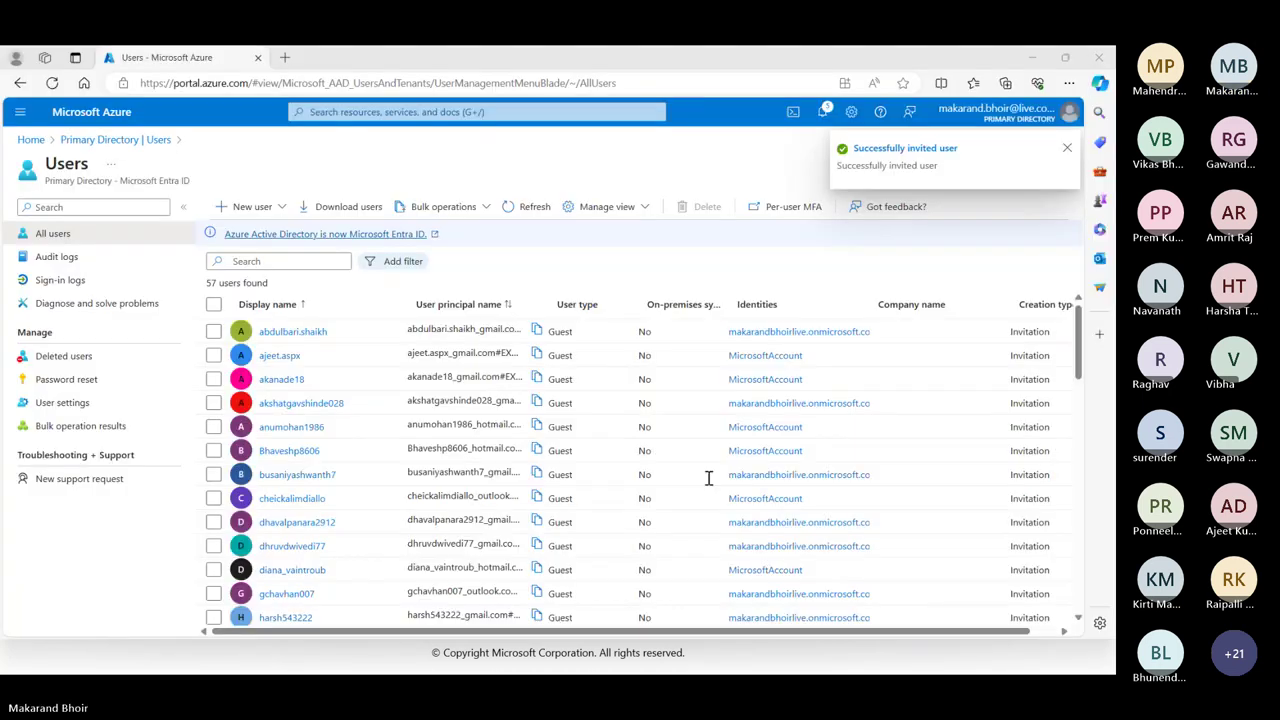
Step: Open Resource groups via the top search and annotate the Create button, search bar and navigation menu
{"action": "left_click", "coordinate": [428, 112]}
{"action": "left_click", "coordinate": [470, 342]}
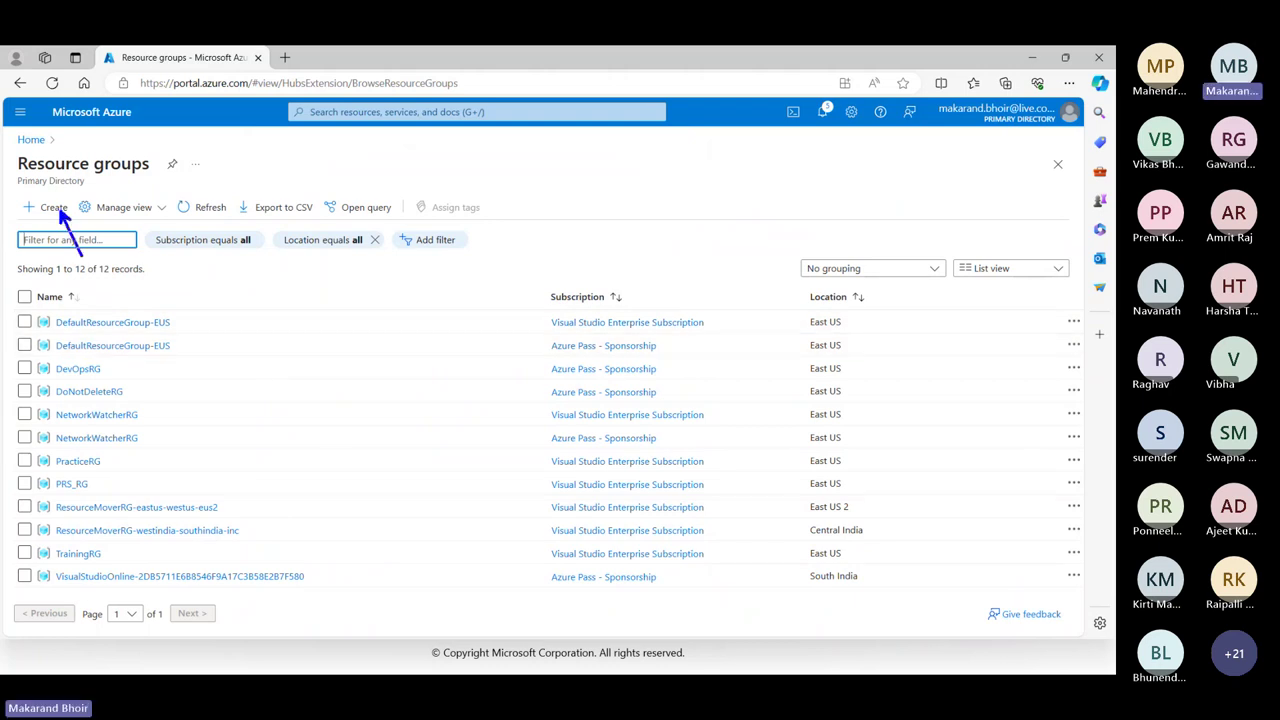
{"action": "left_click_drag", "start_coordinate": [20, 195], "coordinate": [88, 219]}
{"action": "mouse_move", "coordinate": [281, 95]}
{"action": "left_mouse_down"}
{"action": "mouse_move", "coordinate": [410, 156]}
{"action": "mouse_move", "coordinate": [730, 147]}
{"action": "left_mouse_up"}
{"action": "left_click_drag", "start_coordinate": [645, 177], "coordinate": [601, 117]}
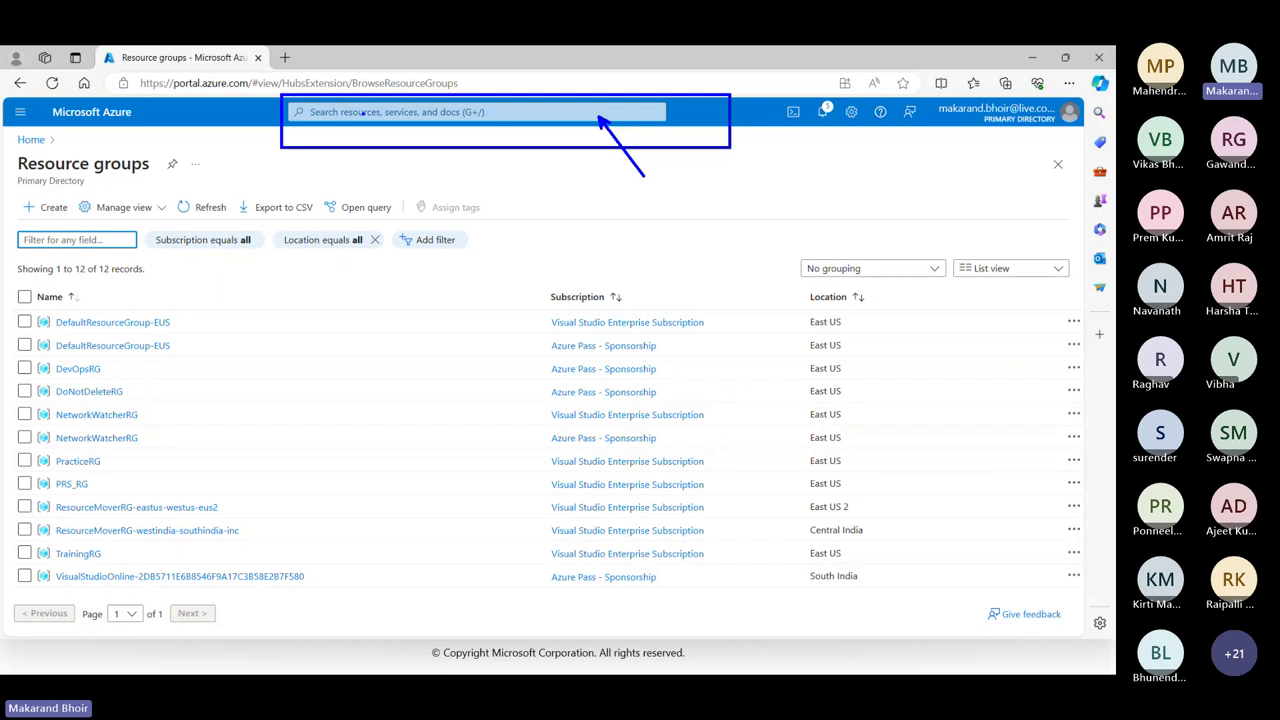
{"action": "key", "text": "Escape"}
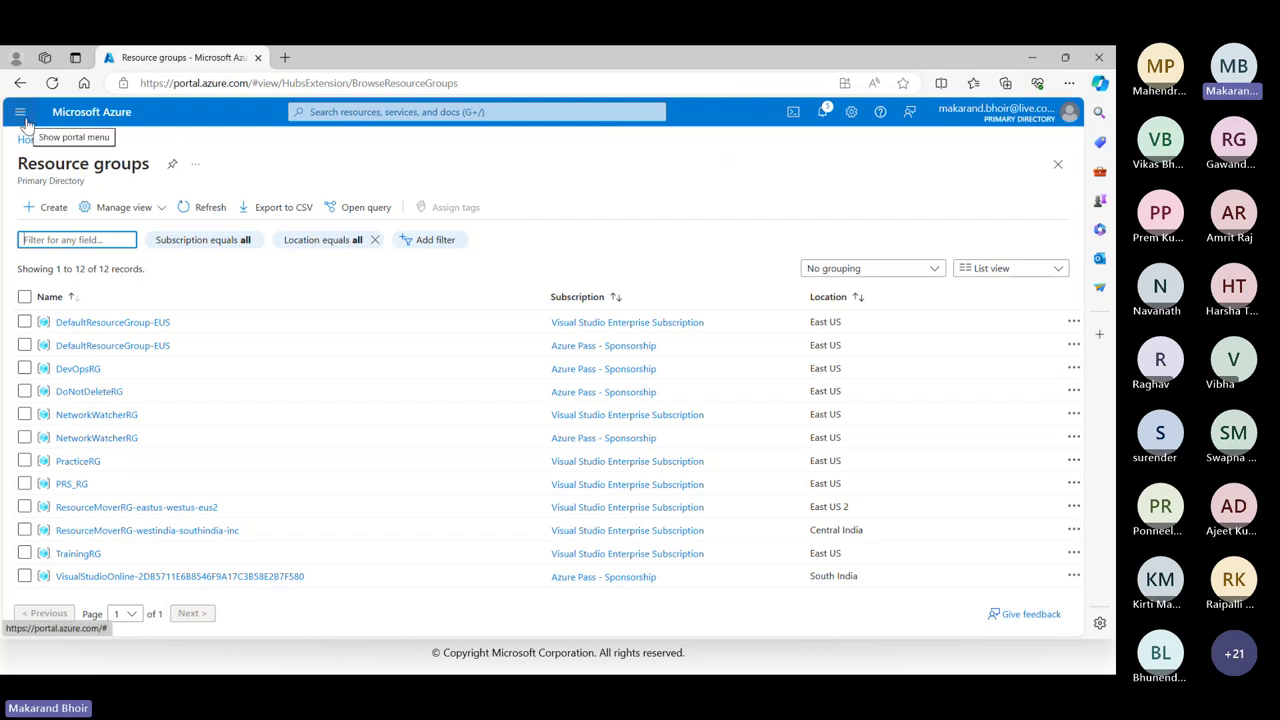
{"action": "left_click_drag", "start_coordinate": [26, 118], "coordinate": [62, 168]}
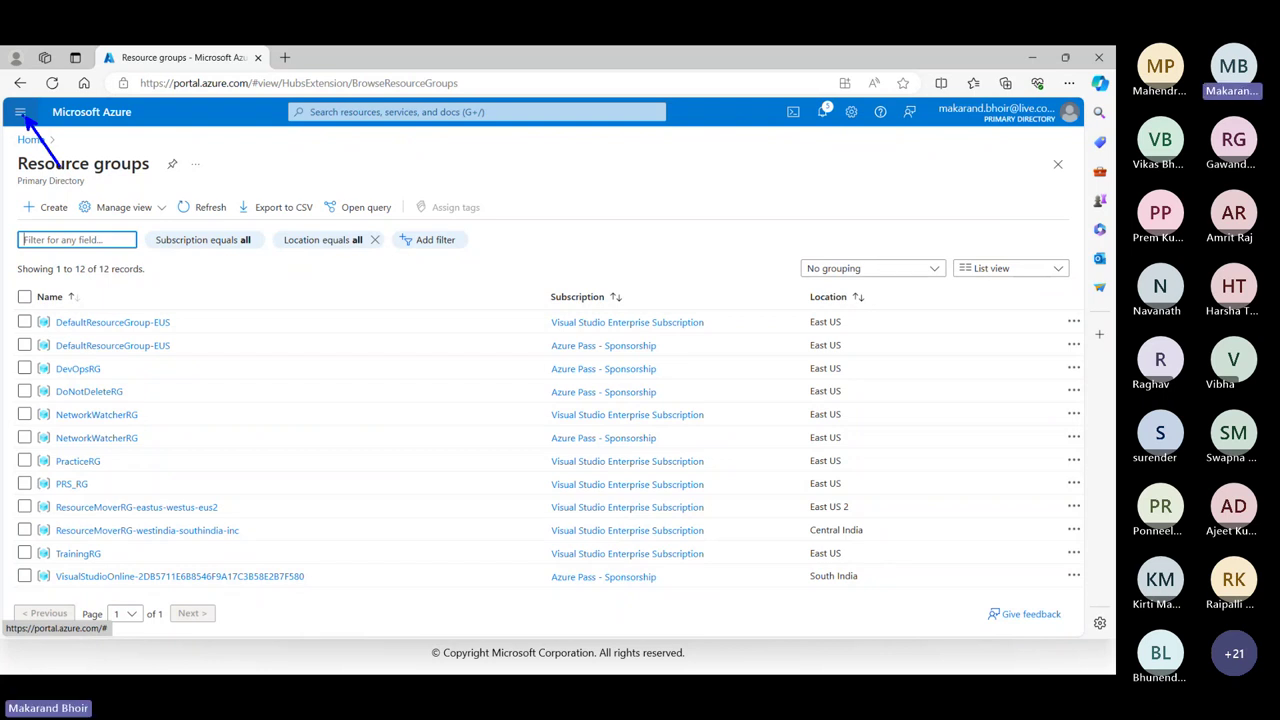
{"action": "key", "text": "Escape"}
Step: Open All services from the portal menu and browse the Compute category's services
{"action": "left_click", "coordinate": [20, 116]}
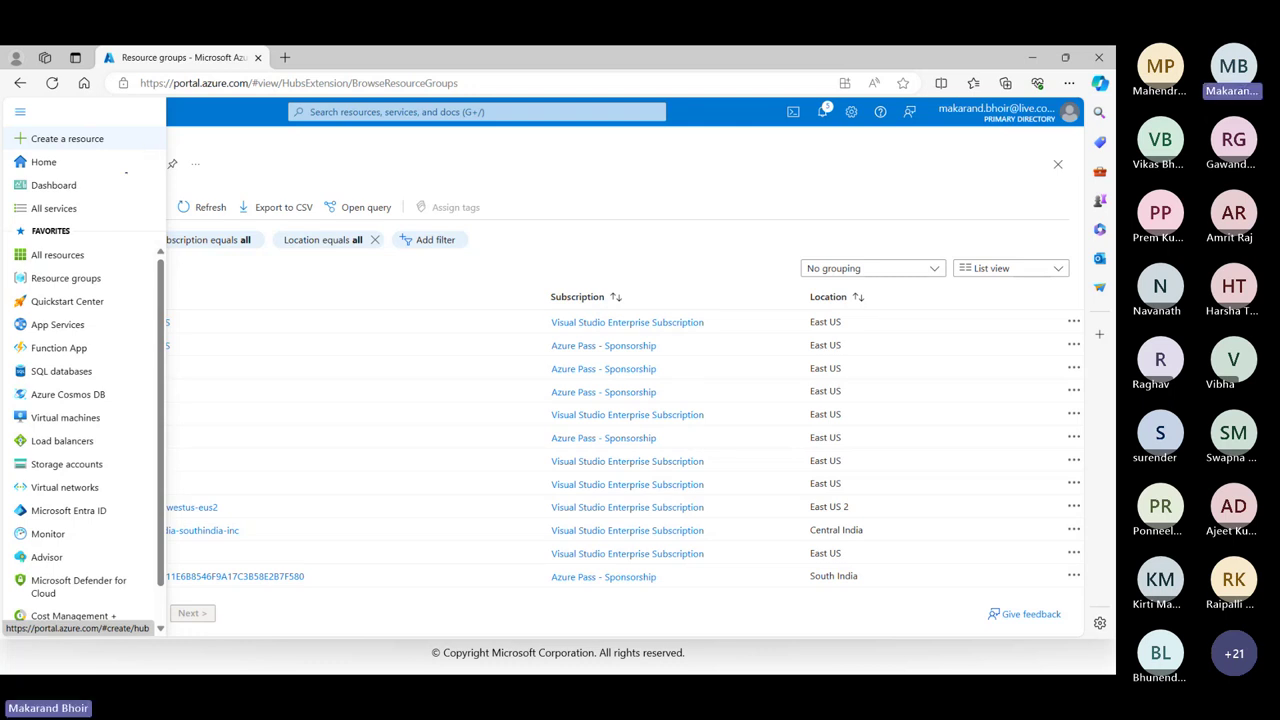
{"action": "mouse_move", "coordinate": [6, 195]}
{"action": "left_mouse_down"}
{"action": "mouse_move", "coordinate": [124, 222]}
{"action": "mouse_move", "coordinate": [126, 171]}
{"action": "mouse_move", "coordinate": [147, 165]}
{"action": "left_mouse_up"}
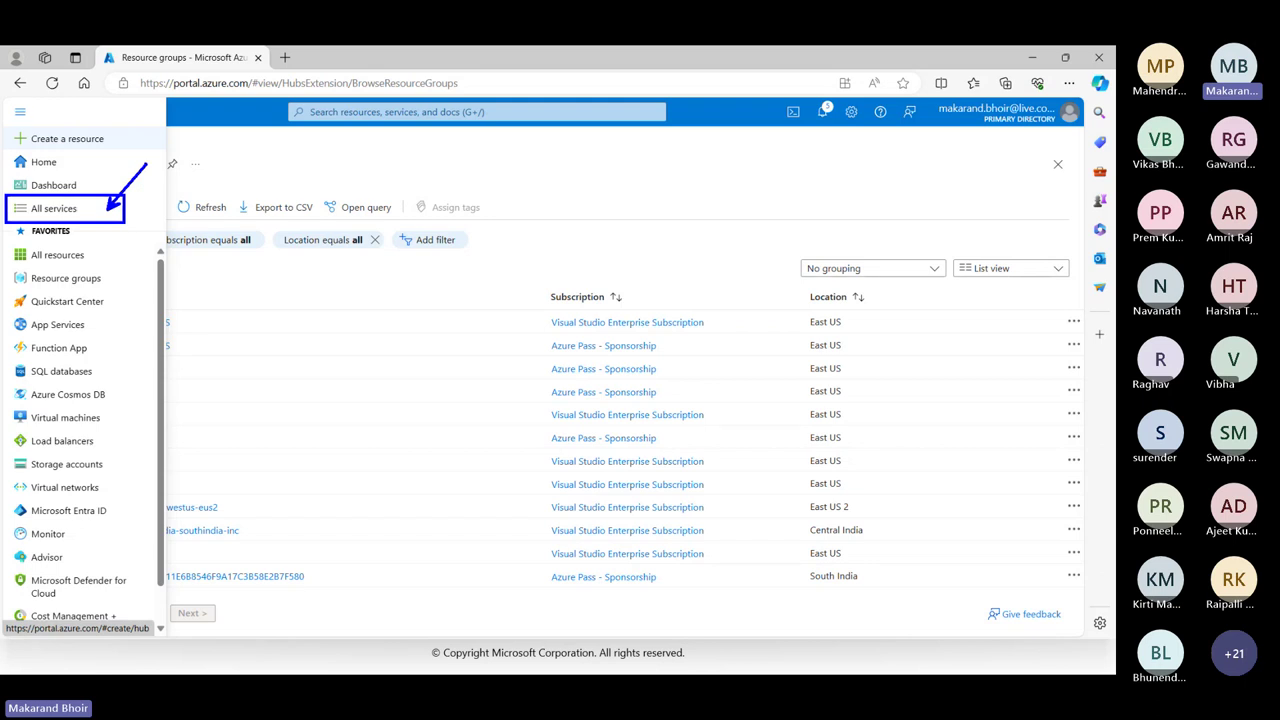
{"action": "left_click", "coordinate": [54, 210]}
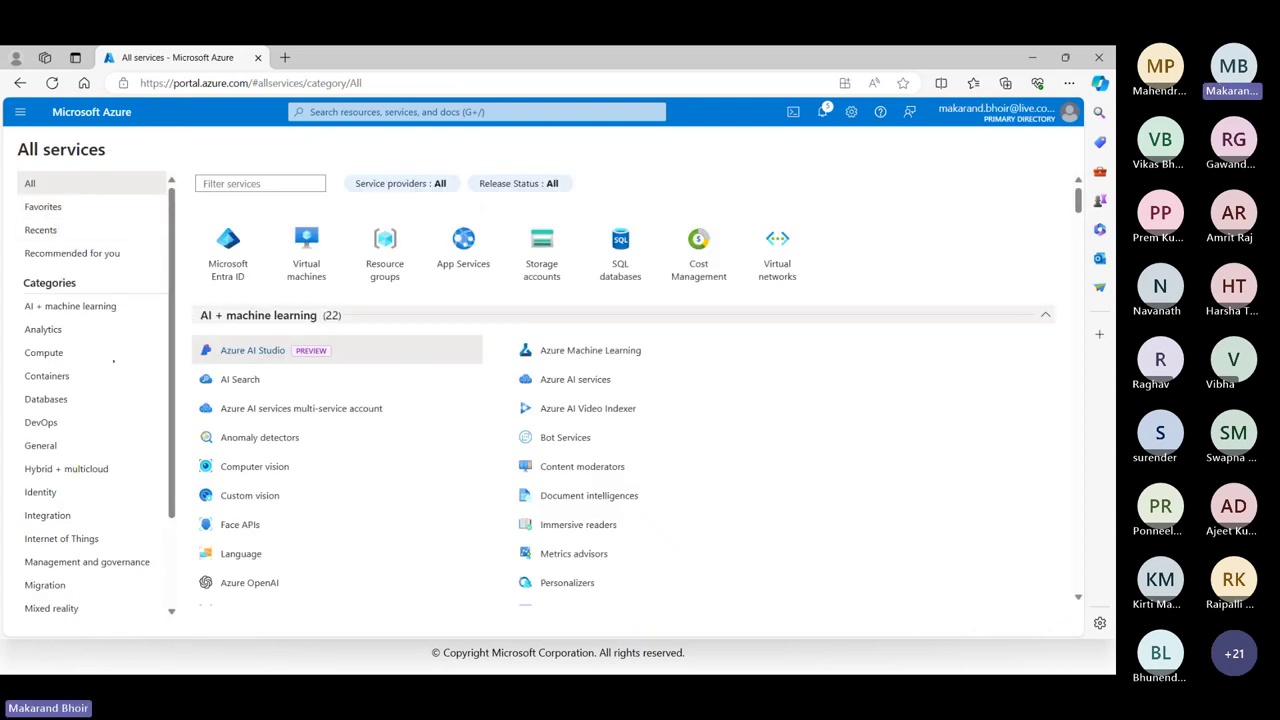
{"action": "mouse_move", "coordinate": [17, 340]}
{"action": "left_mouse_down"}
{"action": "mouse_move", "coordinate": [90, 368]}
{"action": "mouse_move", "coordinate": [114, 325]}
{"action": "left_mouse_up"}
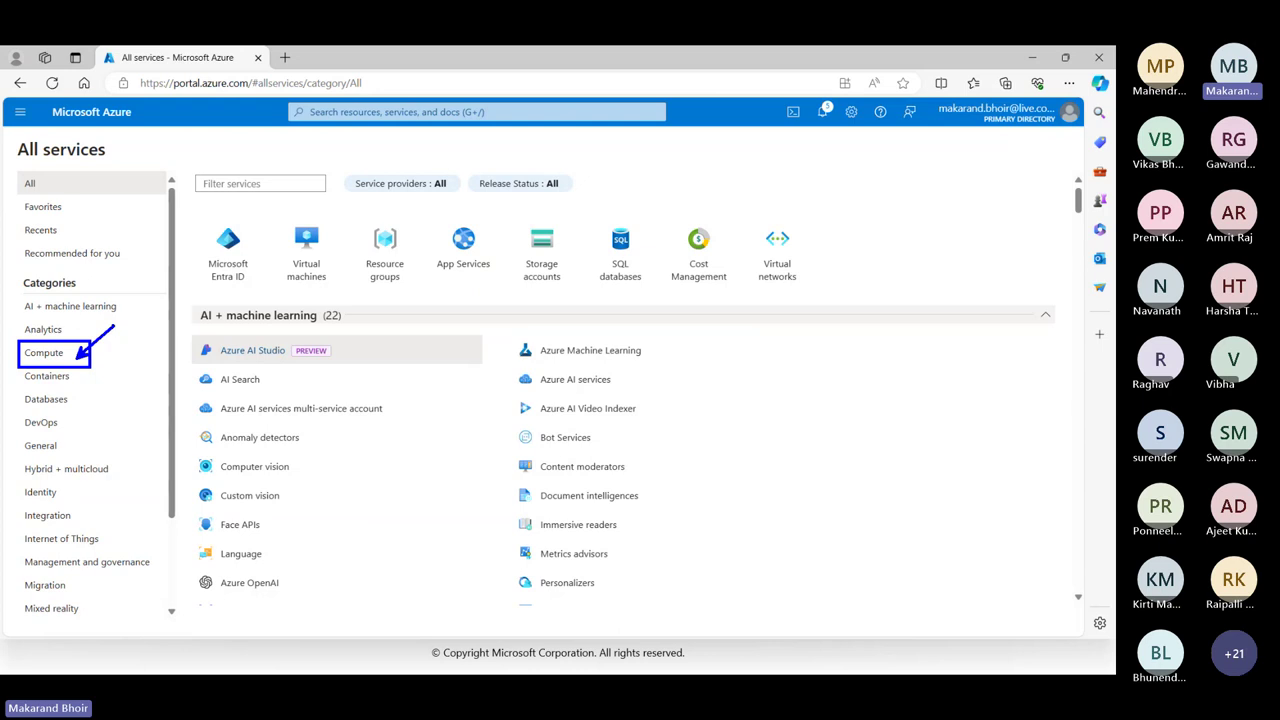
{"action": "left_click", "coordinate": [43, 353]}
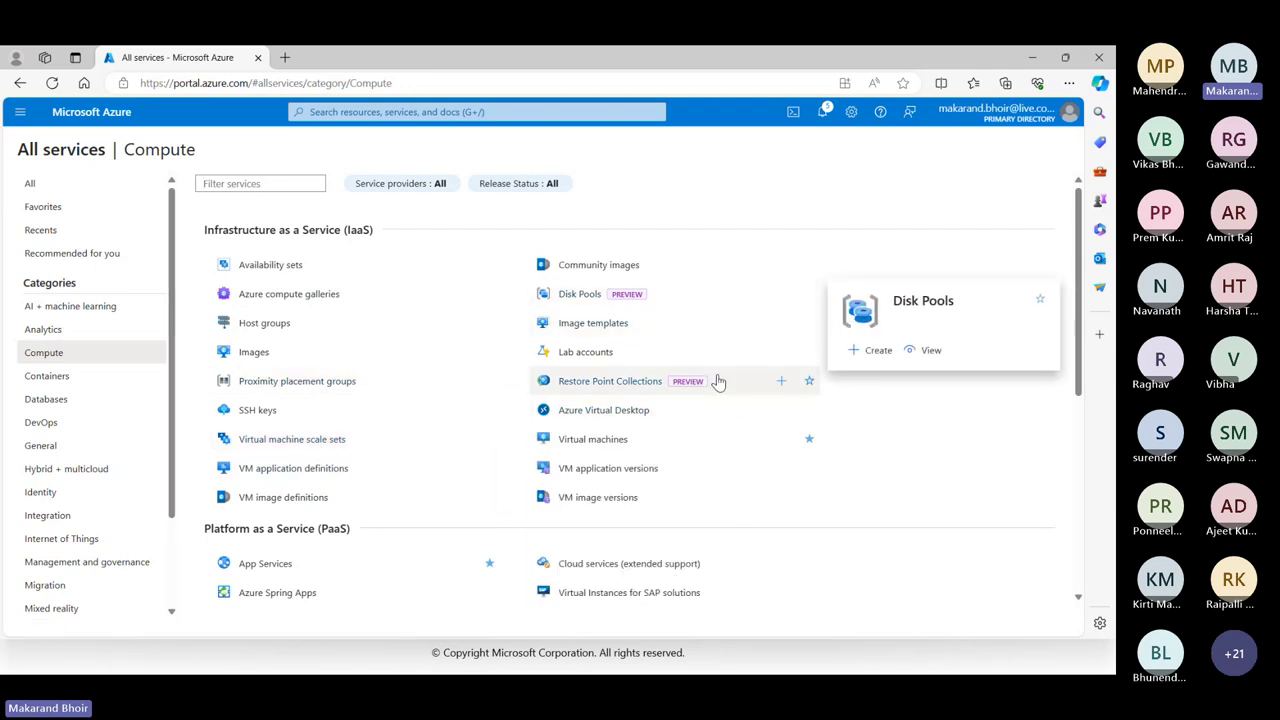
{"action": "scroll", "coordinate": [717, 320], "scroll_direction": "down", "scroll_amount": 1}
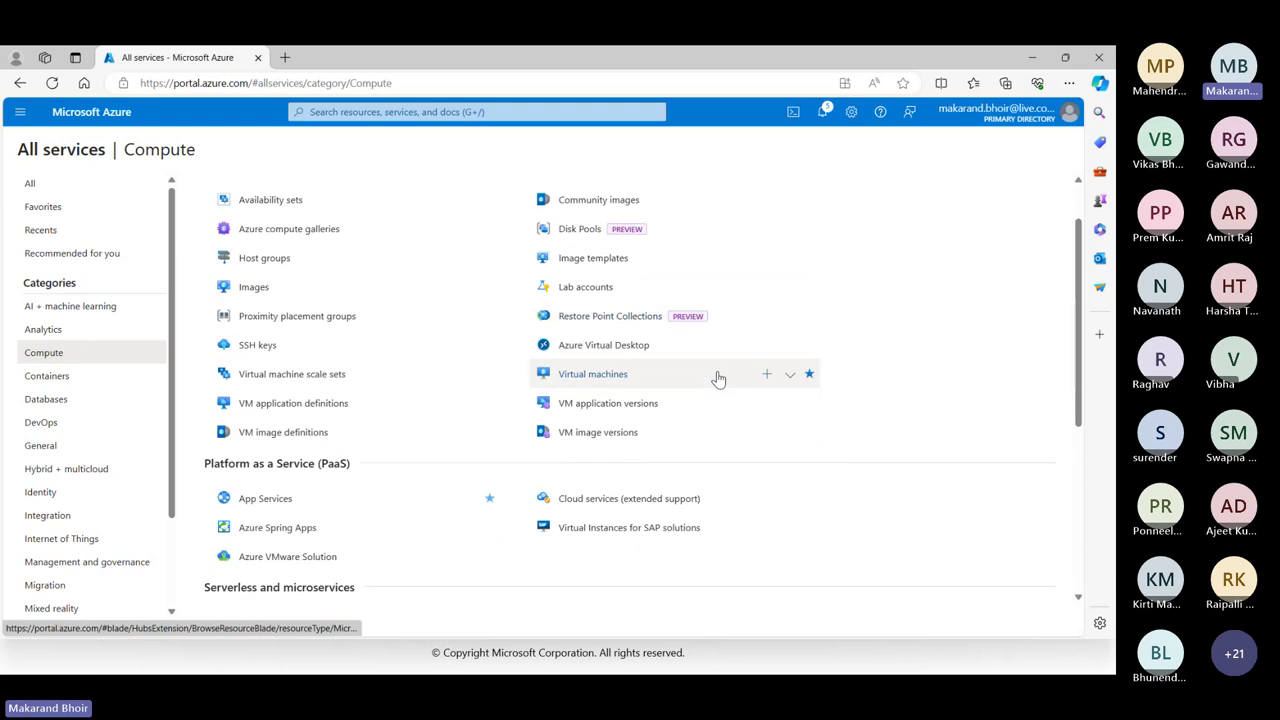
{"action": "scroll", "coordinate": [717, 378], "scroll_direction": "down", "scroll_amount": 1}
{"action": "scroll", "coordinate": [717, 378], "scroll_direction": "down", "scroll_amount": 3}
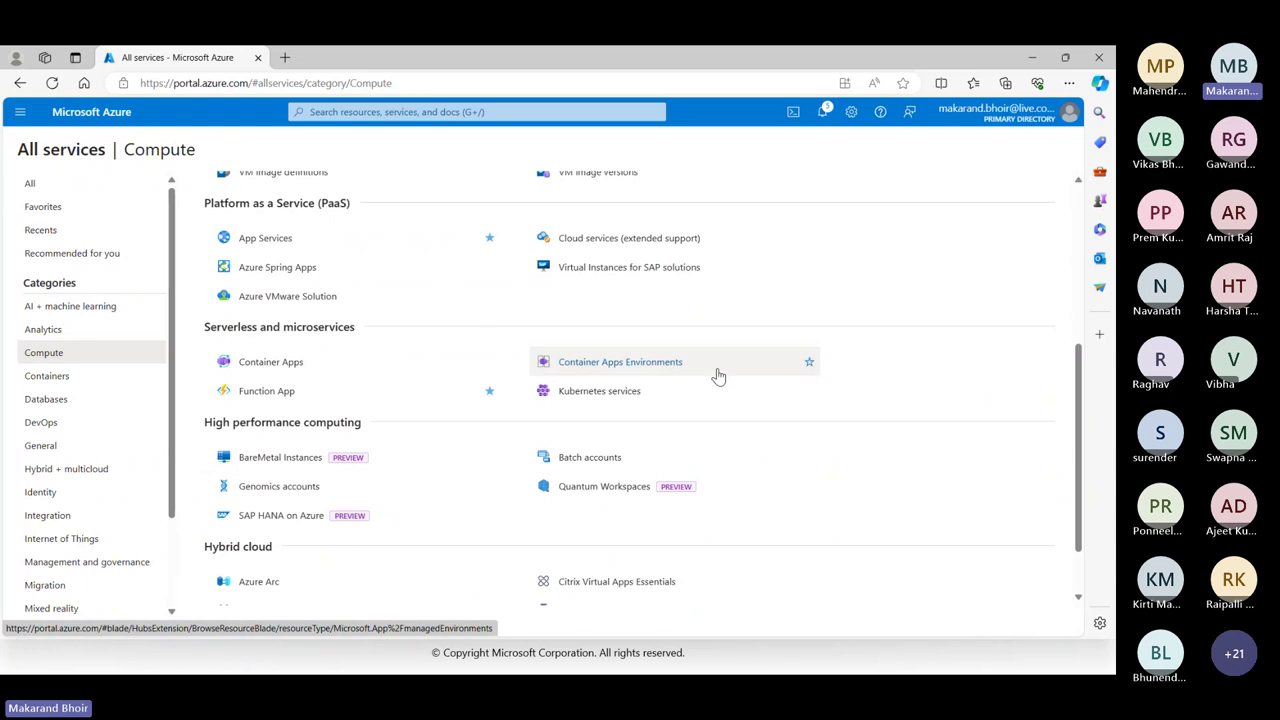
{"action": "mouse_move", "coordinate": [717, 375]}
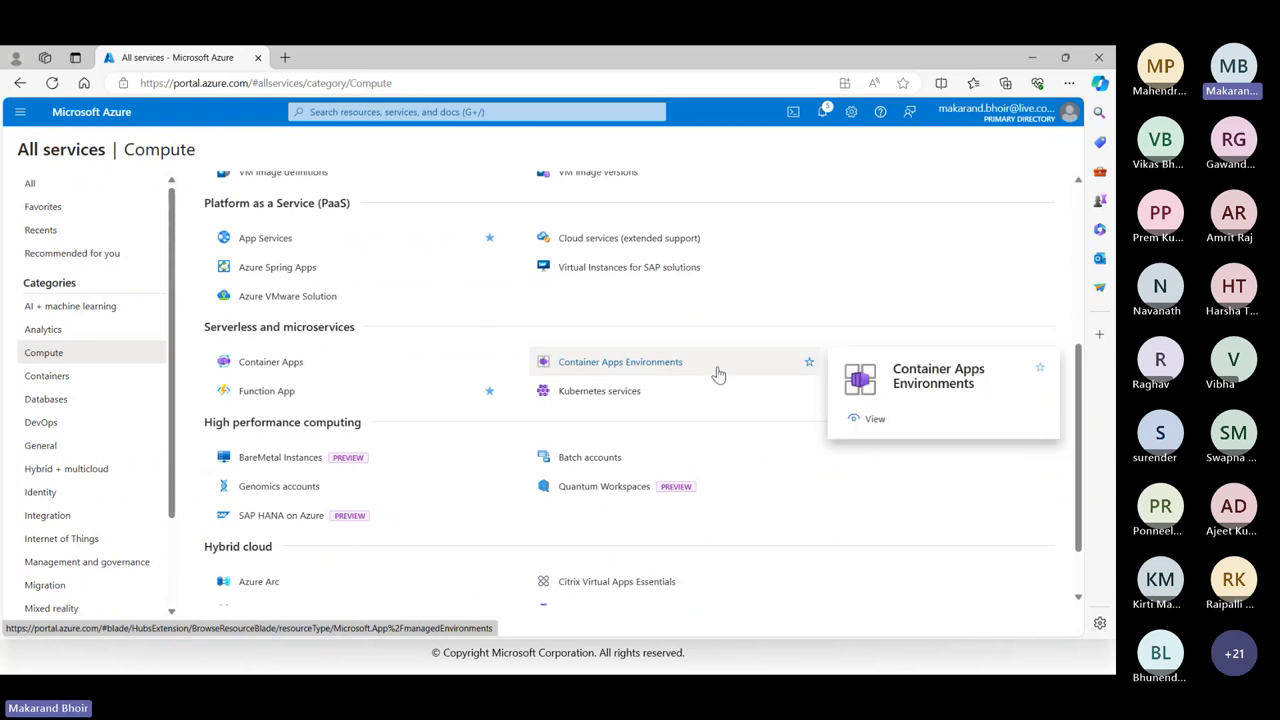
{"action": "scroll", "coordinate": [717, 375], "scroll_direction": "up", "scroll_amount": 5}
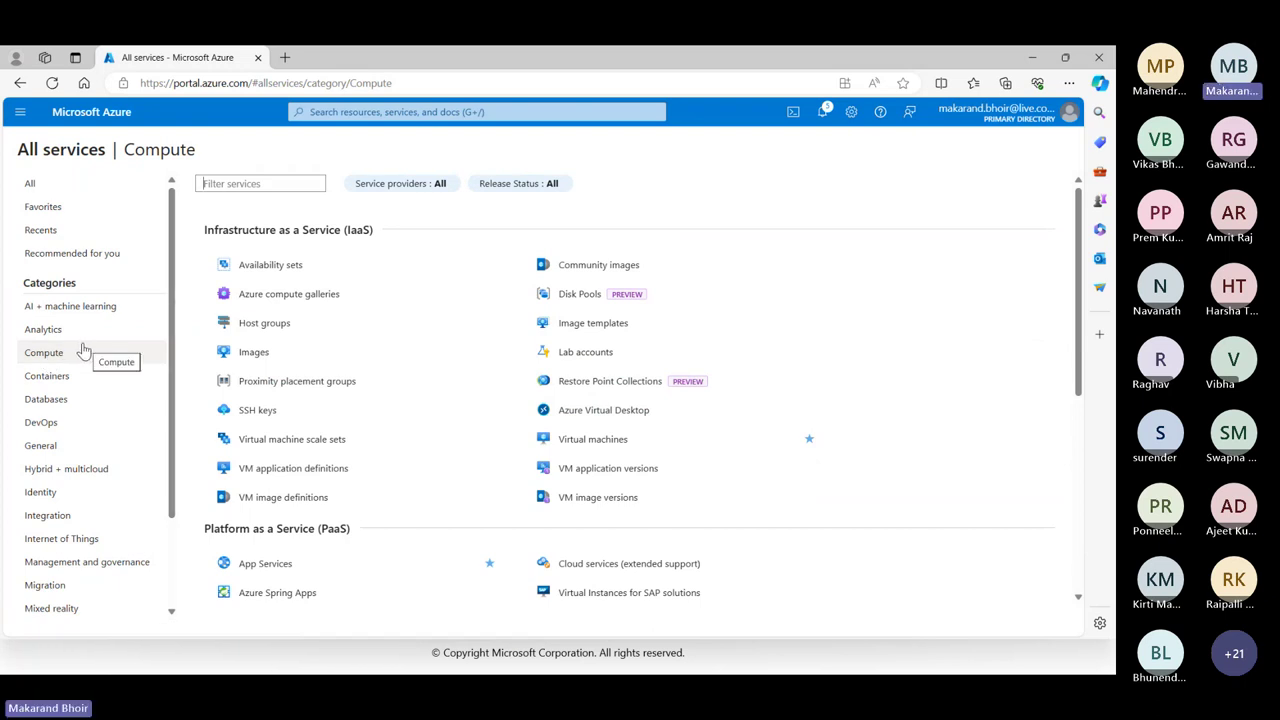
{"action": "left_click", "coordinate": [87, 350]}
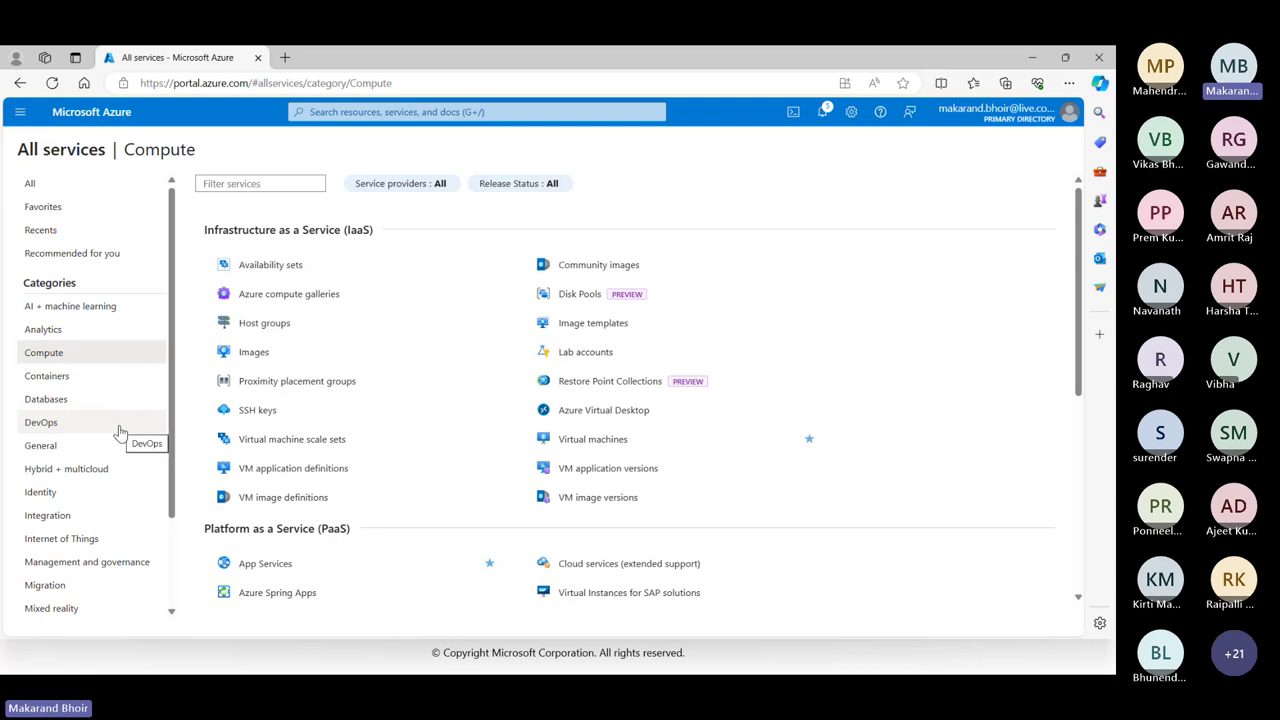
{"action": "scroll", "coordinate": [104, 410], "scroll_direction": "down", "scroll_amount": 1}
{"action": "scroll", "coordinate": [104, 410], "scroll_direction": "down", "scroll_amount": 1}
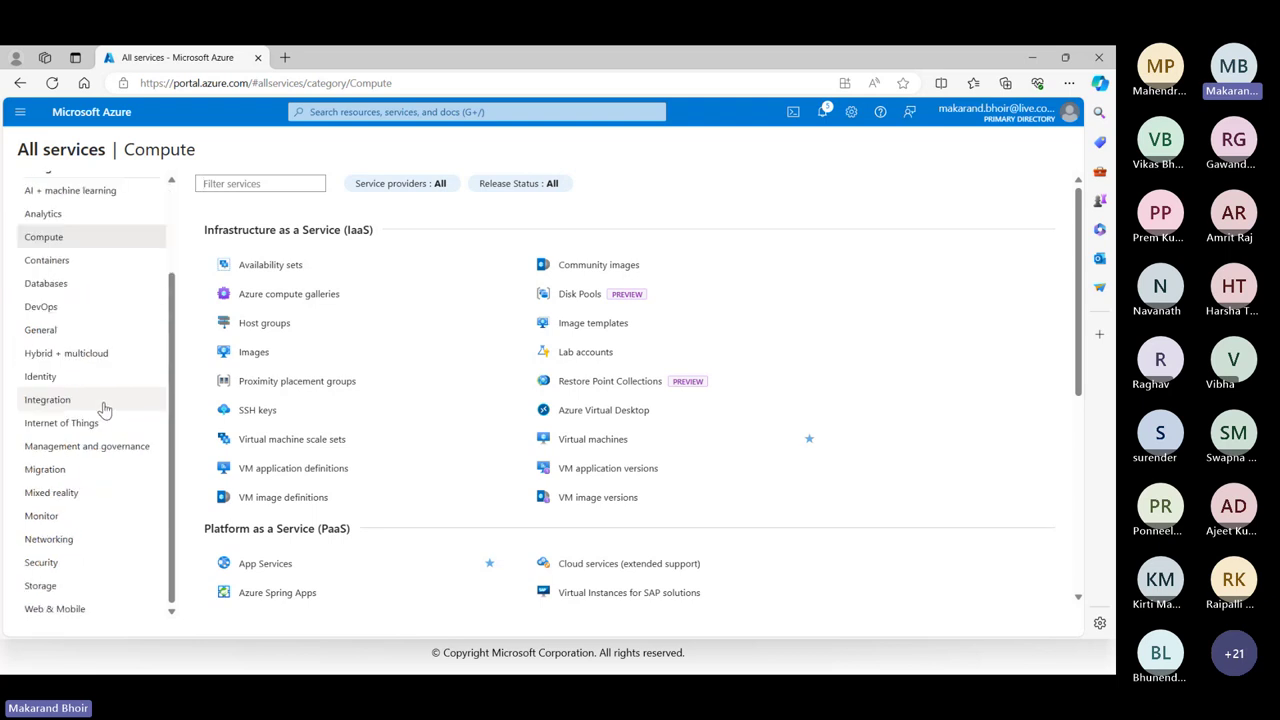
Step: Show the Storage category, pointing out Storage accounts, then switch to the Networking category
{"action": "left_click", "coordinate": [40, 590]}
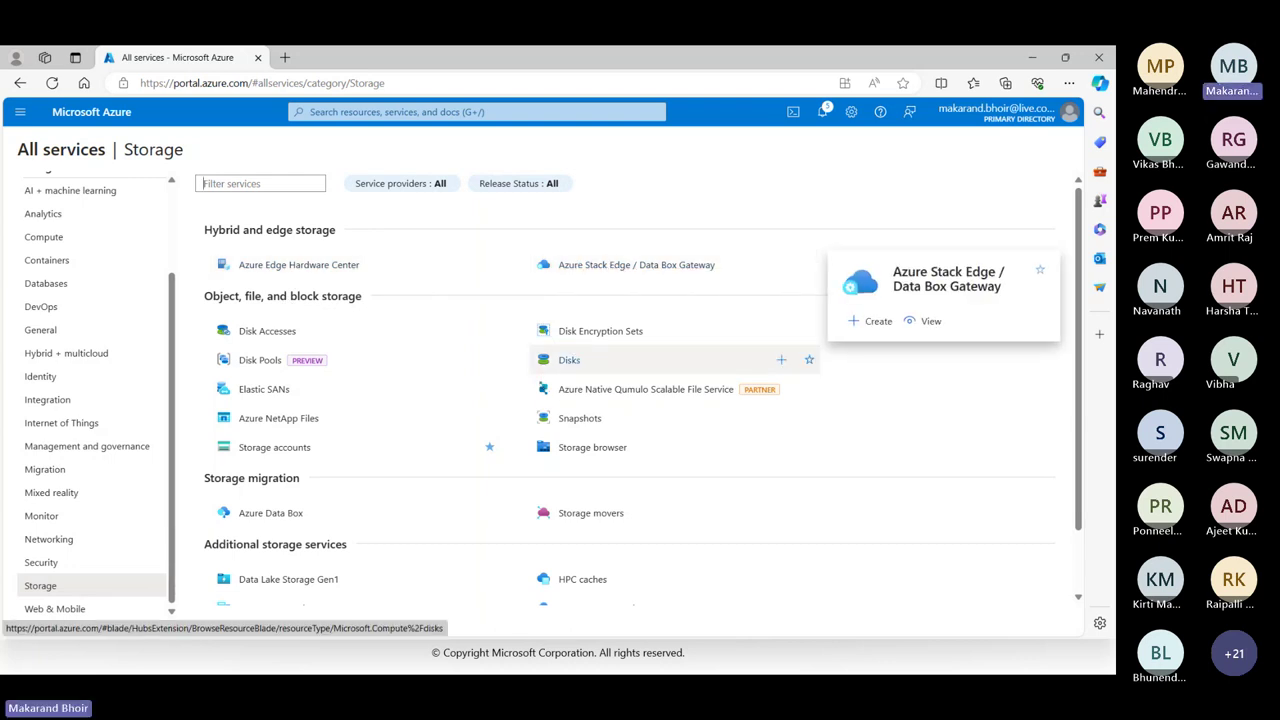
{"action": "left_click_drag", "start_coordinate": [340, 505], "coordinate": [287, 456]}
{"action": "left_click", "coordinate": [66, 548]}
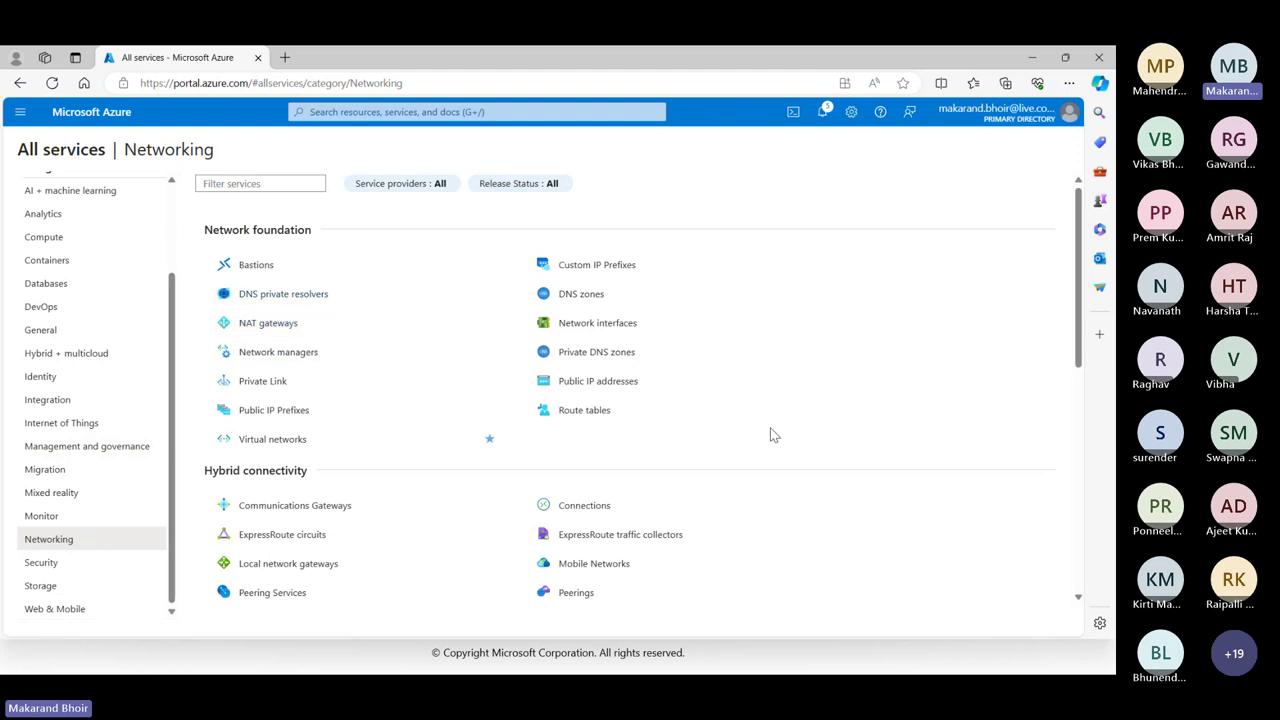
{"action": "left_click_drag", "start_coordinate": [174, 560], "coordinate": [173, 537]}
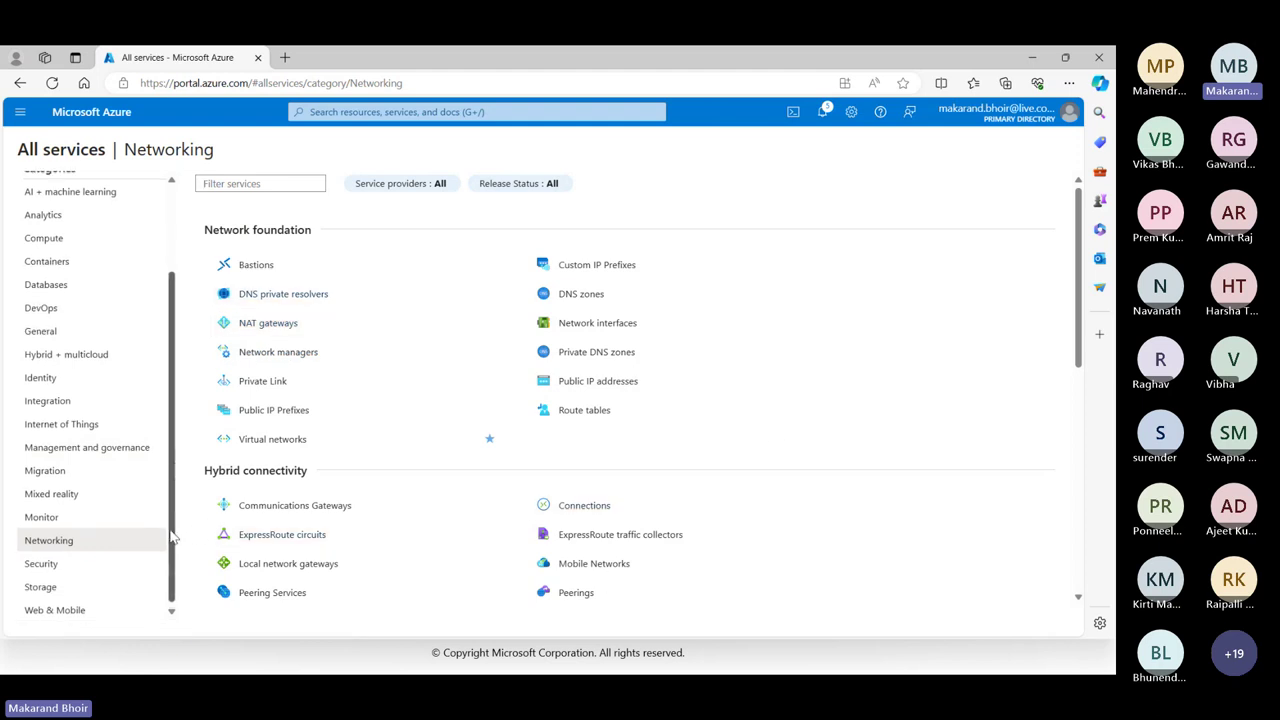
{"action": "left_click", "coordinate": [174, 207]}
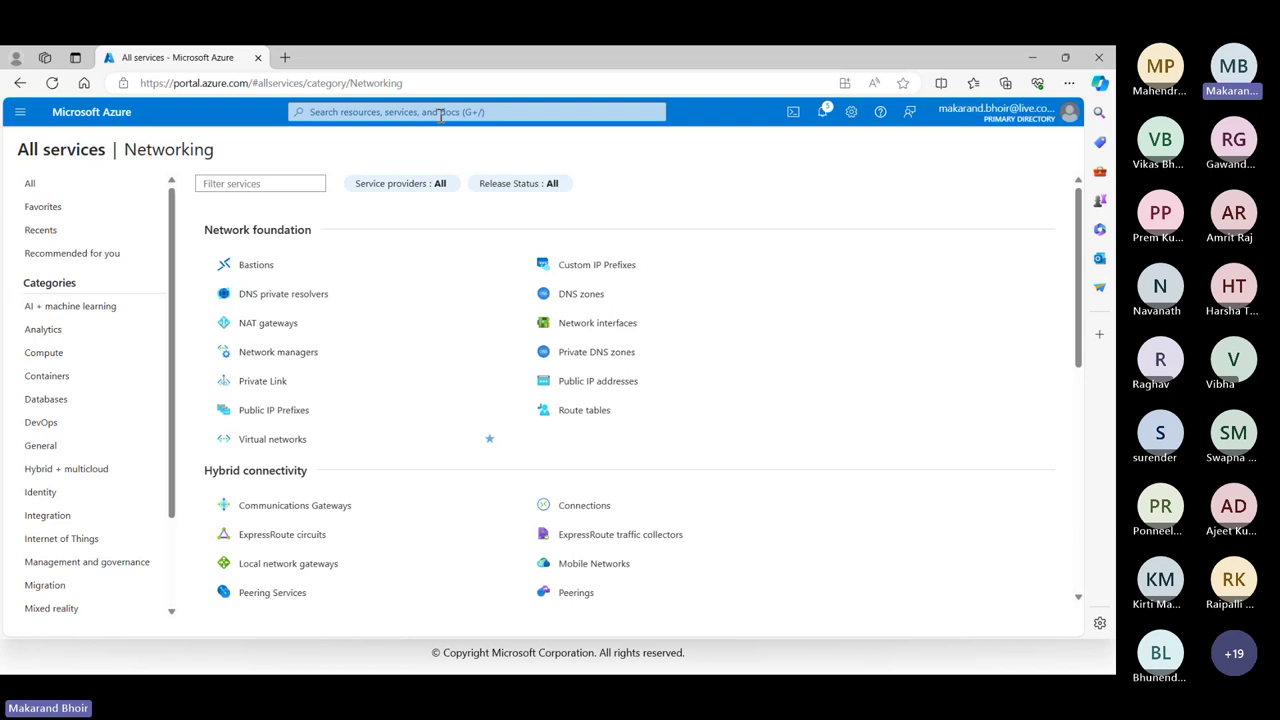
Step: Open the Resource groups list from Recent services in the portal search dropdown
{"action": "left_click", "coordinate": [440, 114]}
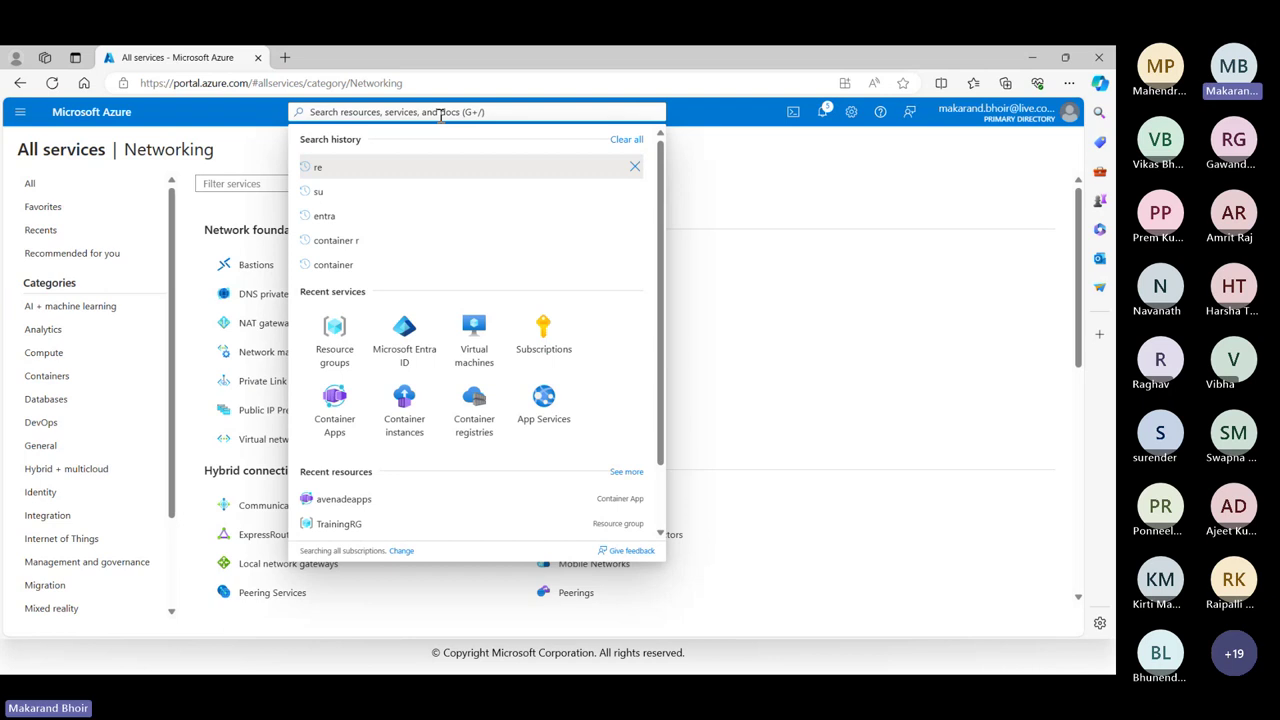
{"action": "left_click", "coordinate": [333, 345]}
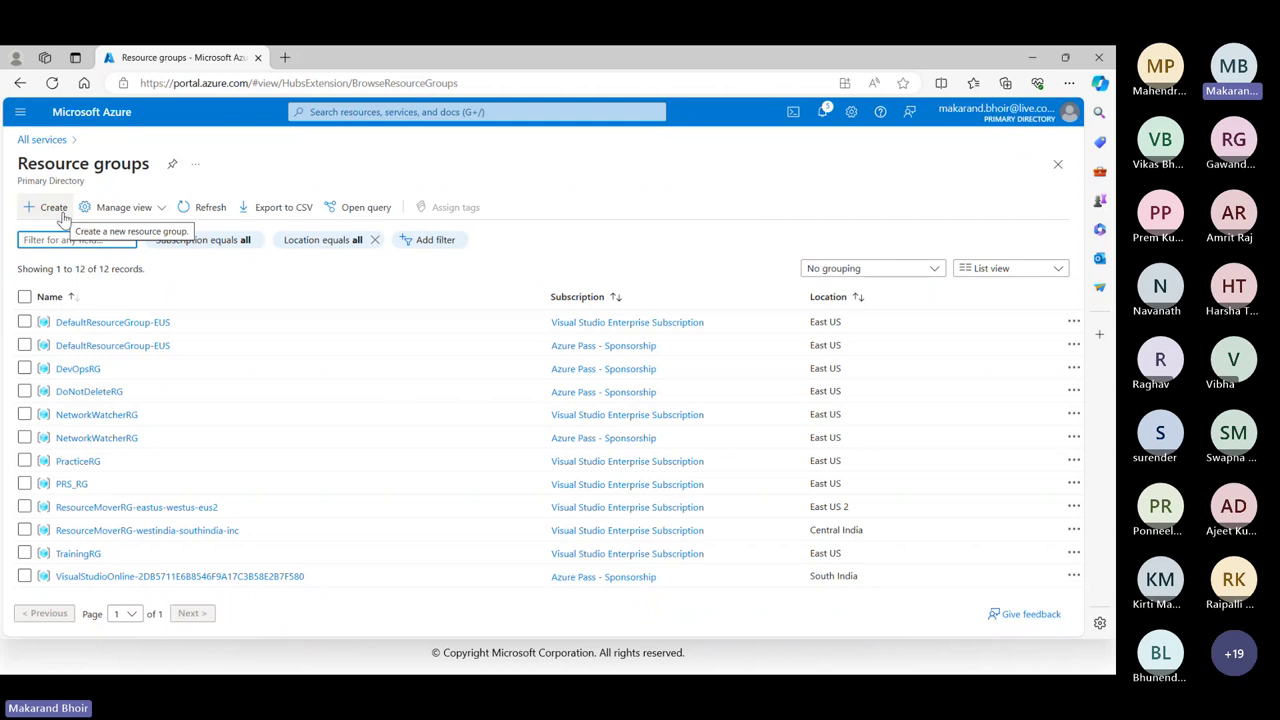
{"action": "key", "text": "alt+Tab"}
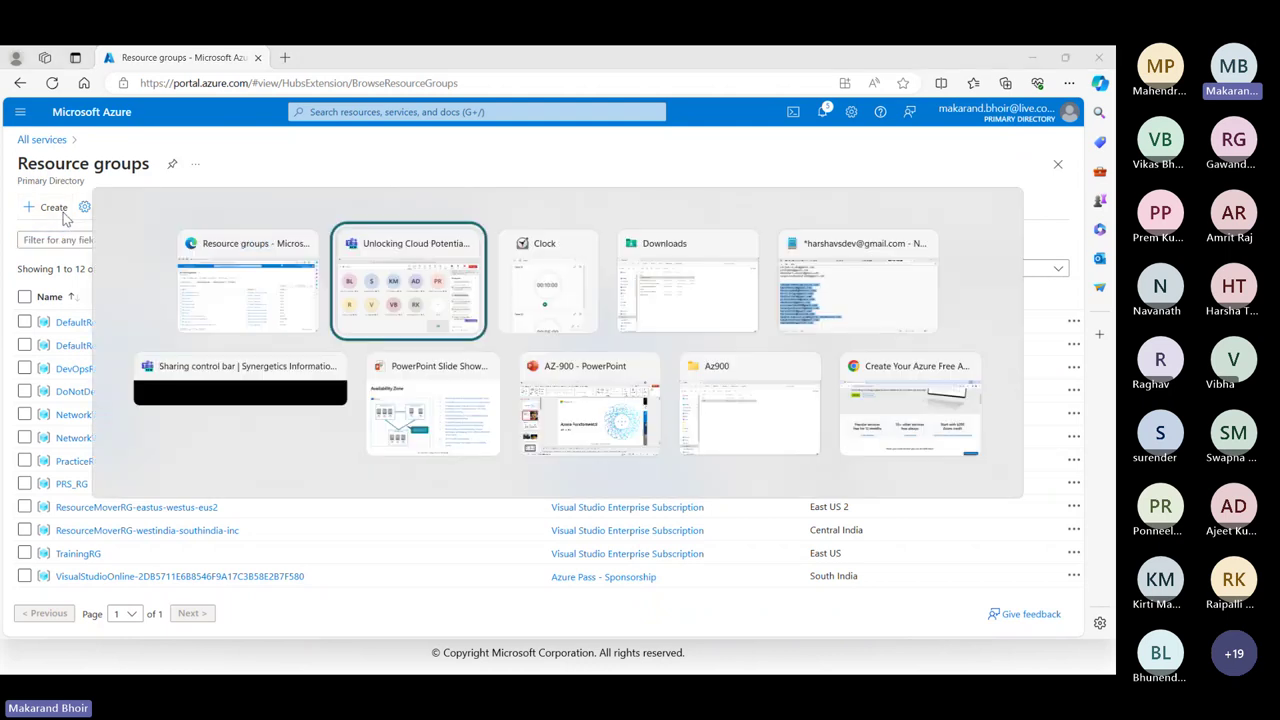
Step: Present the Resource Group slide, then return to Azure and start creating a resource group
{"action": "key", "text": "alt+Tab"}
{"action": "key", "text": "alt+Tab"}
{"action": "key", "text": "alt+Tab"}
{"action": "key", "text": "alt+Tab"}
{"action": "key", "text": "alt+Tab"}
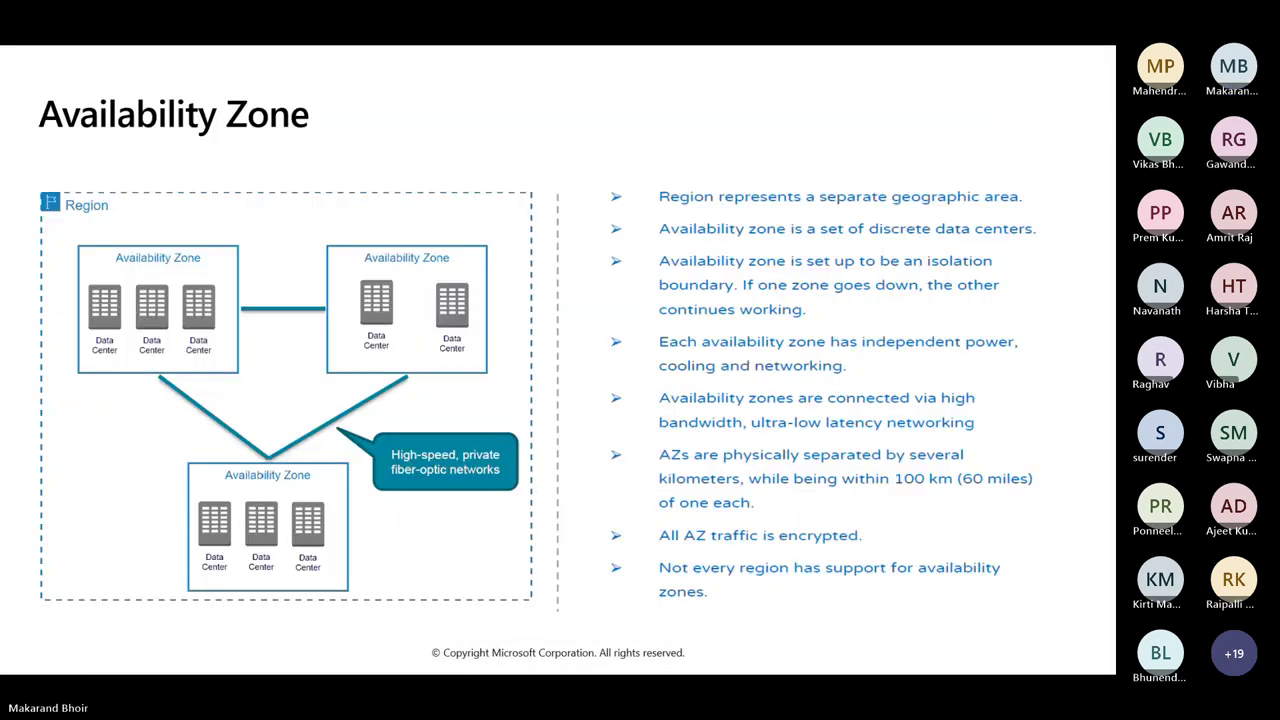
{"action": "key", "text": "Right"}
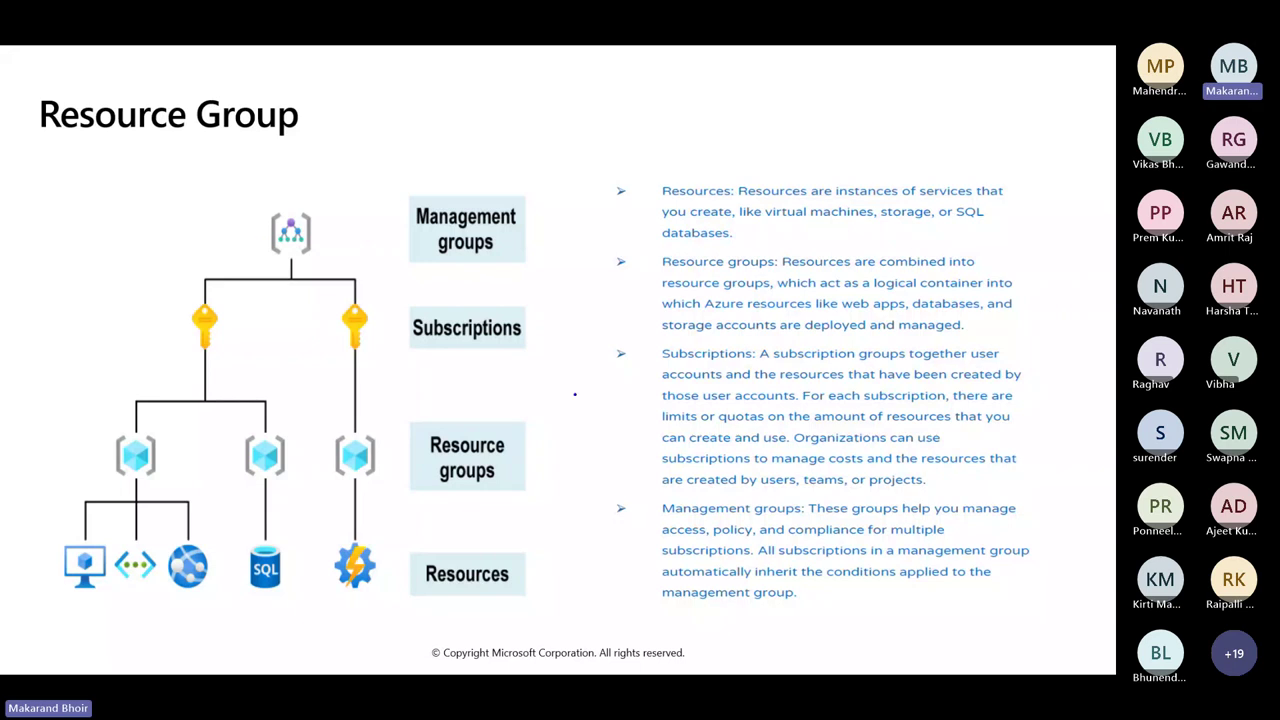
{"action": "key", "text": "Right"}
{"action": "key", "text": "alt+Tab"}
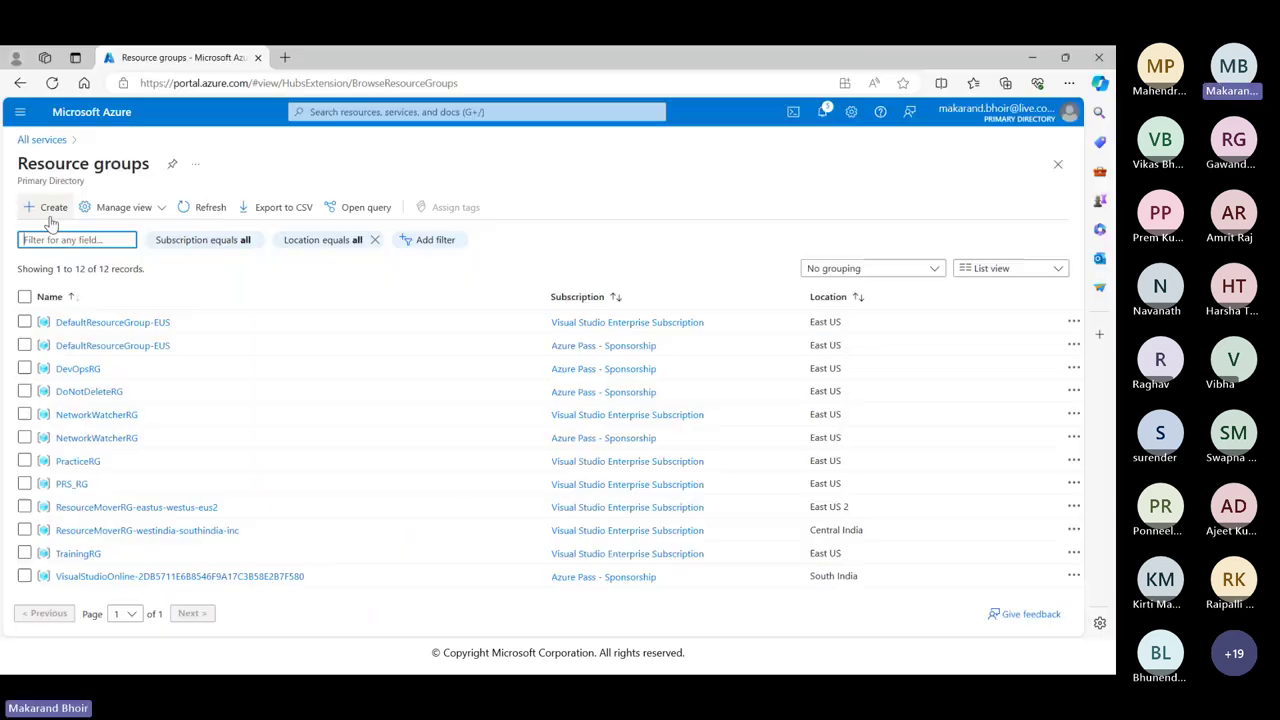
{"action": "left_click", "coordinate": [54, 208]}
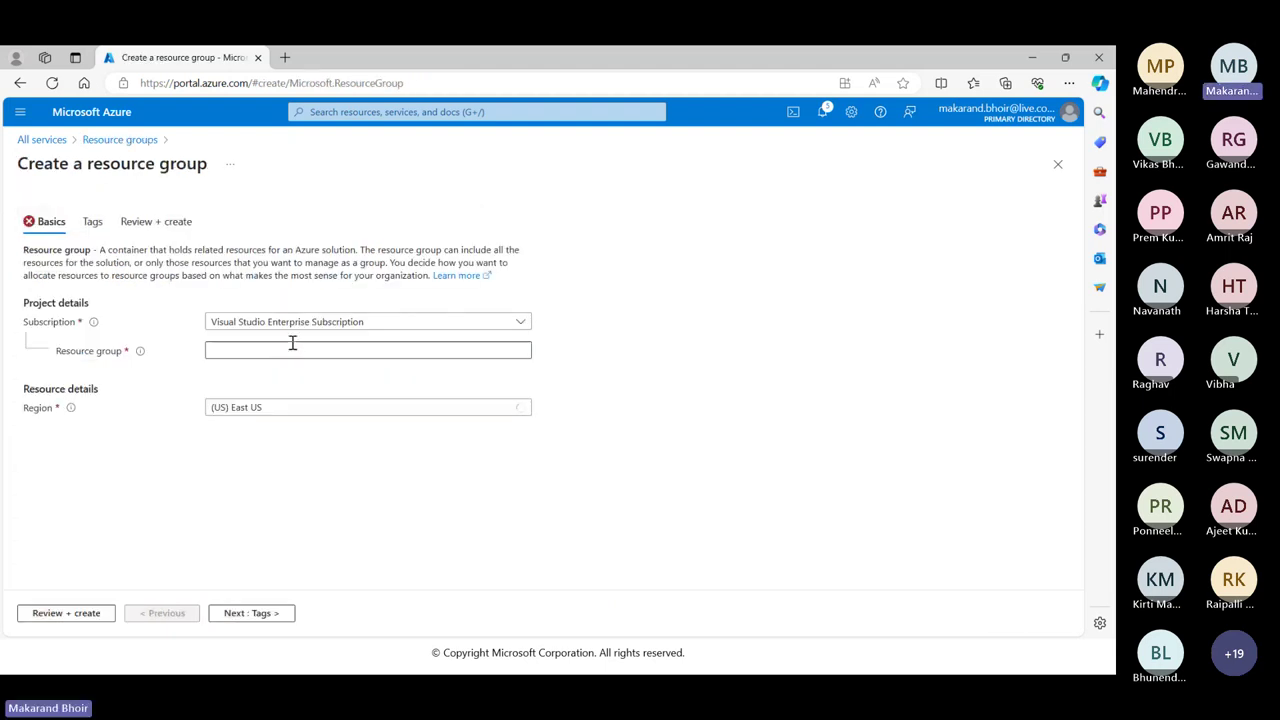
Step: Name the resource group Az900RG under the Visual Studio Enterprise Subscription
{"action": "left_click_drag", "start_coordinate": [333, 327], "coordinate": [360, 380]}
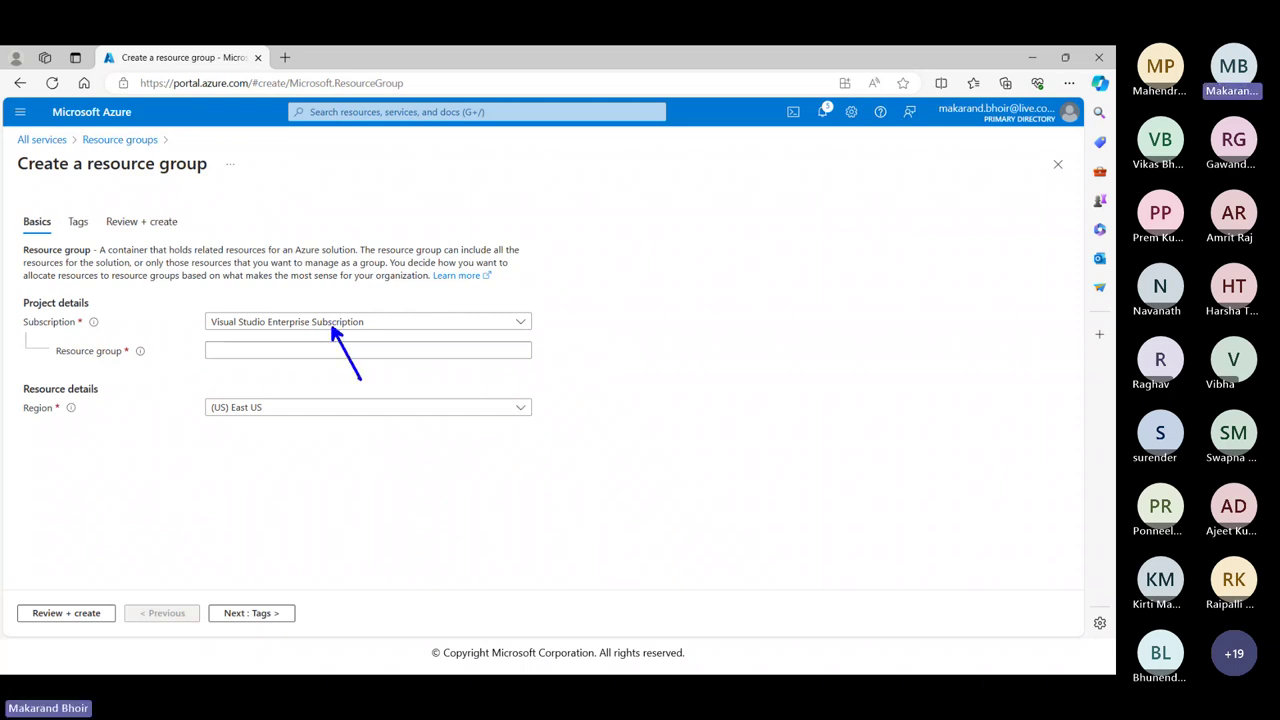
{"action": "mouse_move", "coordinate": [207, 309]}
{"action": "left_mouse_down"}
{"action": "mouse_move", "coordinate": [314, 350]}
{"action": "mouse_move", "coordinate": [384, 336]}
{"action": "mouse_move", "coordinate": [388, 305]}
{"action": "left_mouse_up"}
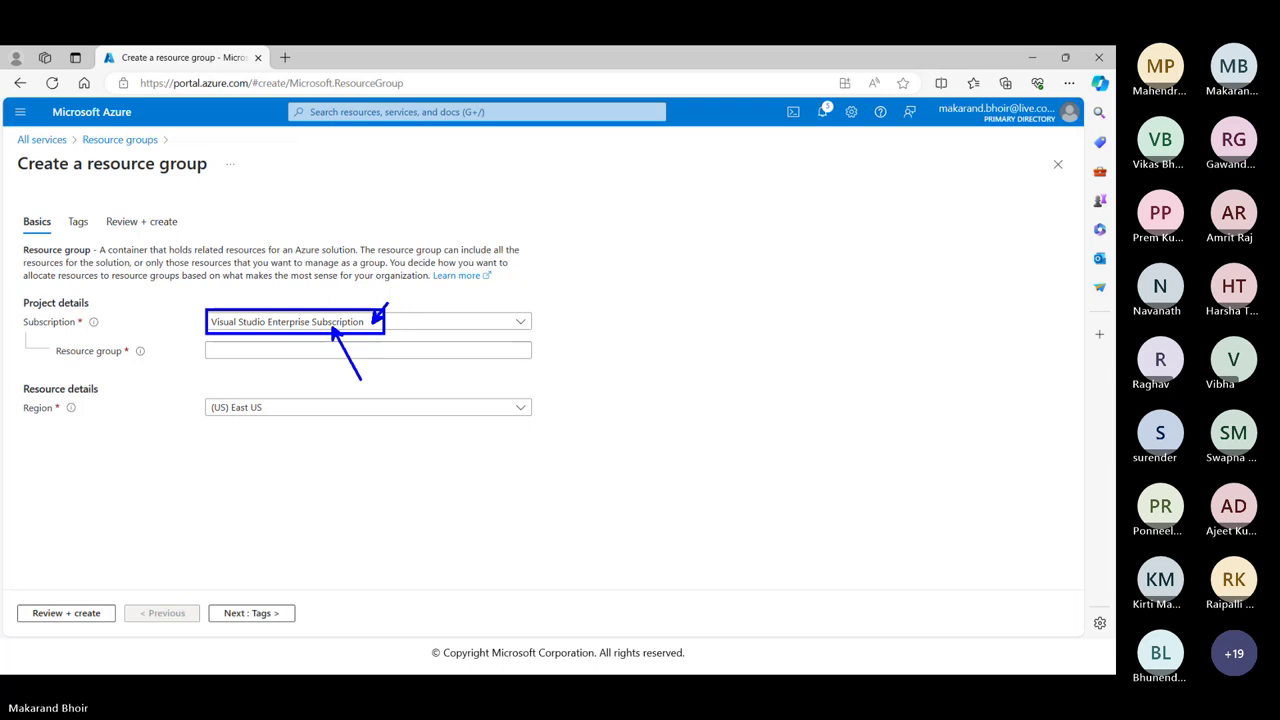
{"action": "left_click", "coordinate": [322, 348]}
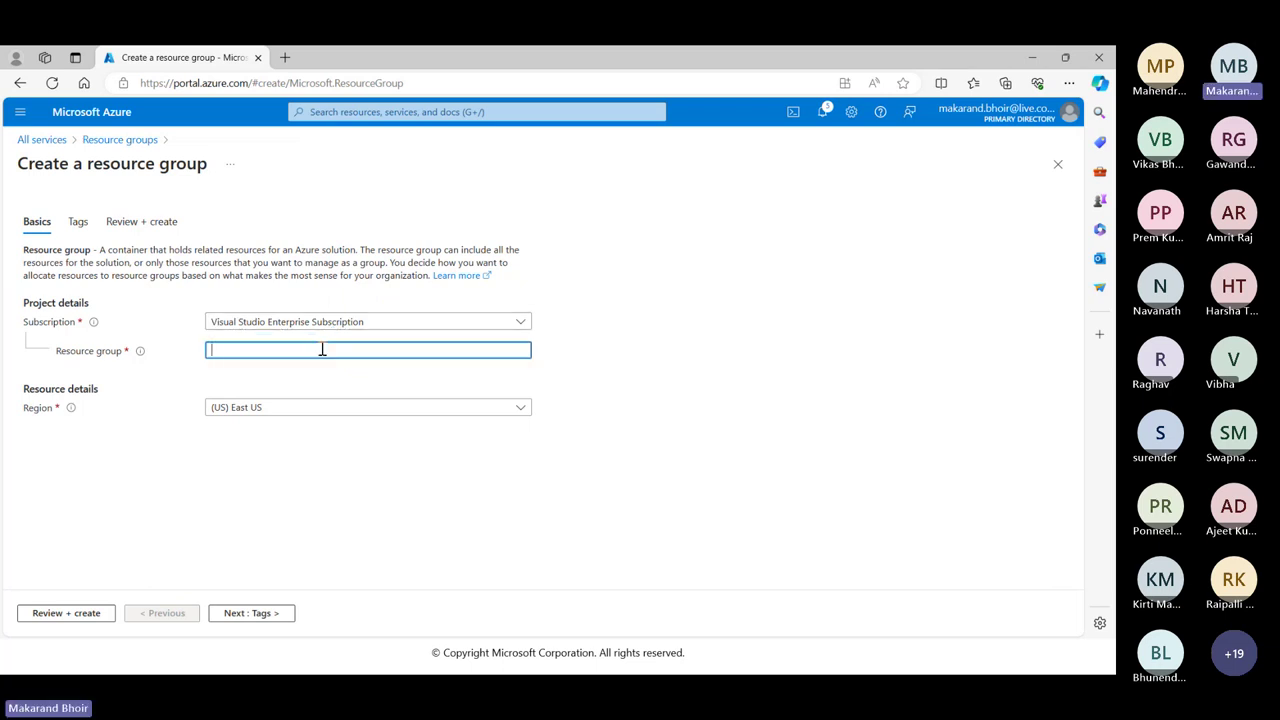
{"action": "type", "text": "Az900RG"}
Step: Keep (US) East US as the resource group's region
{"action": "left_click_drag", "start_coordinate": [267, 417], "coordinate": [304, 467]}
{"action": "left_click_drag", "start_coordinate": [203, 389], "coordinate": [290, 418]}
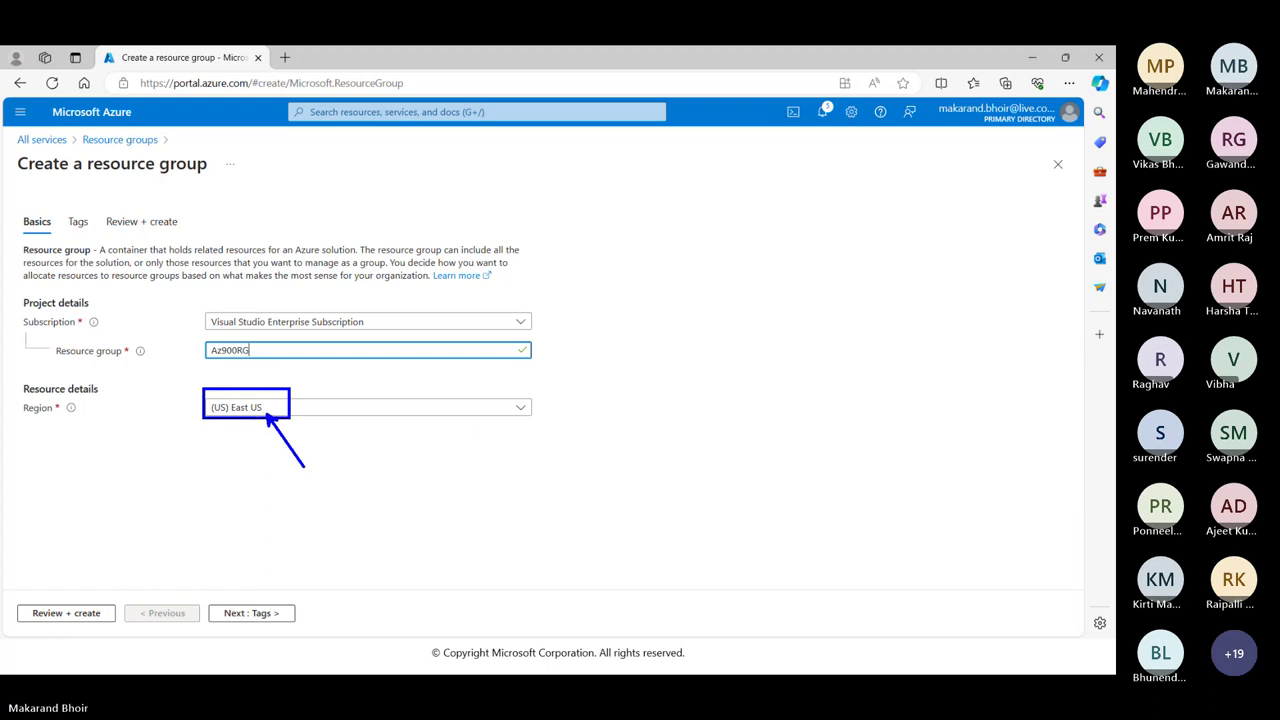
{"action": "key", "text": "Escape"}
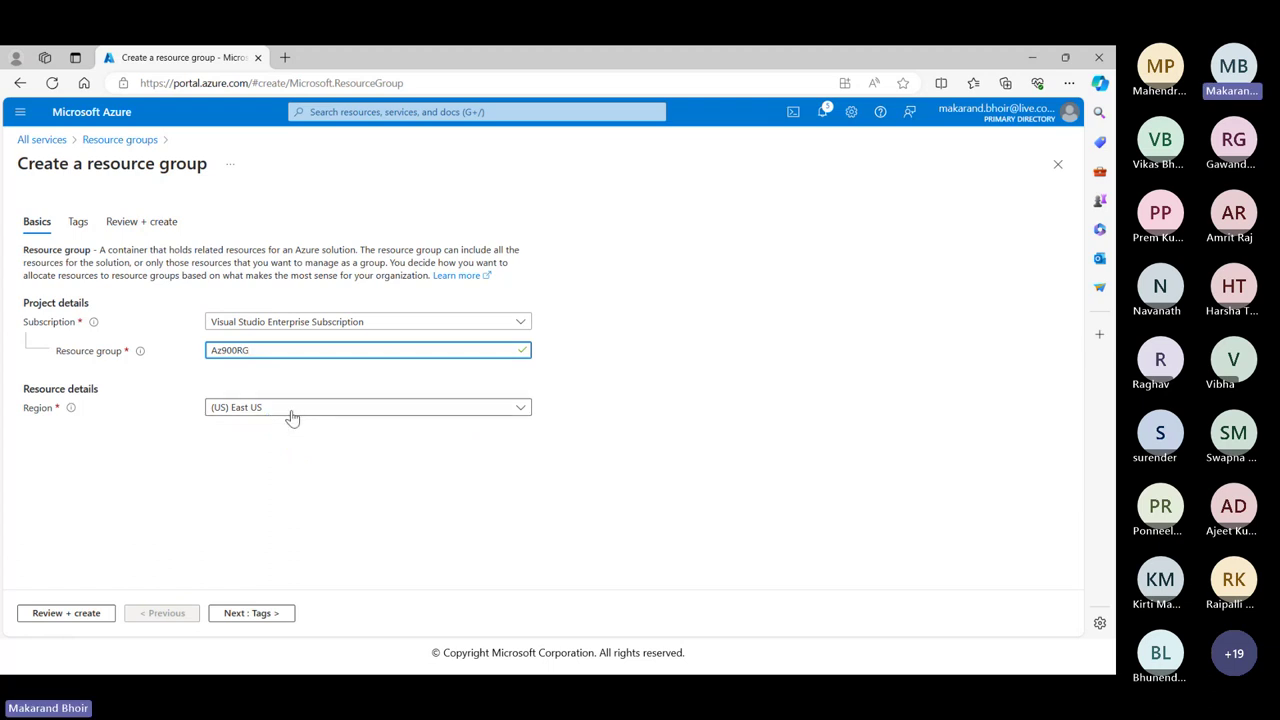
{"action": "left_click", "coordinate": [292, 418]}
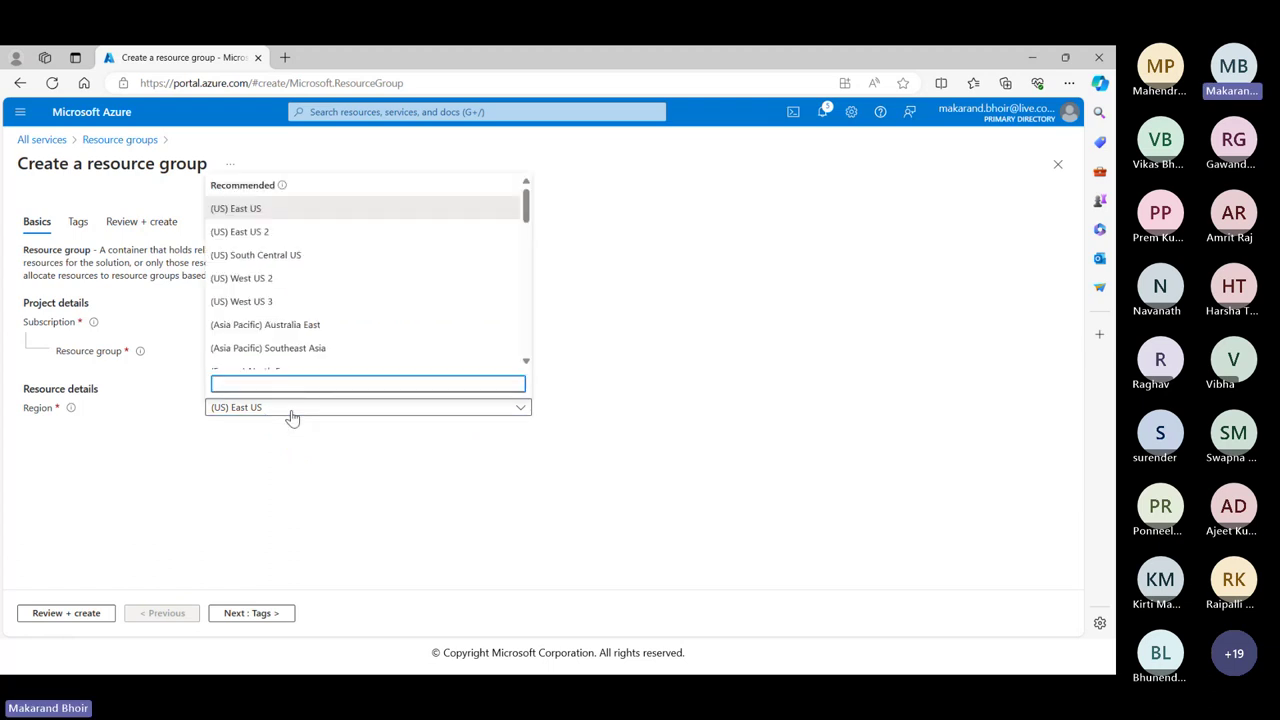
{"action": "left_click", "coordinate": [248, 416]}
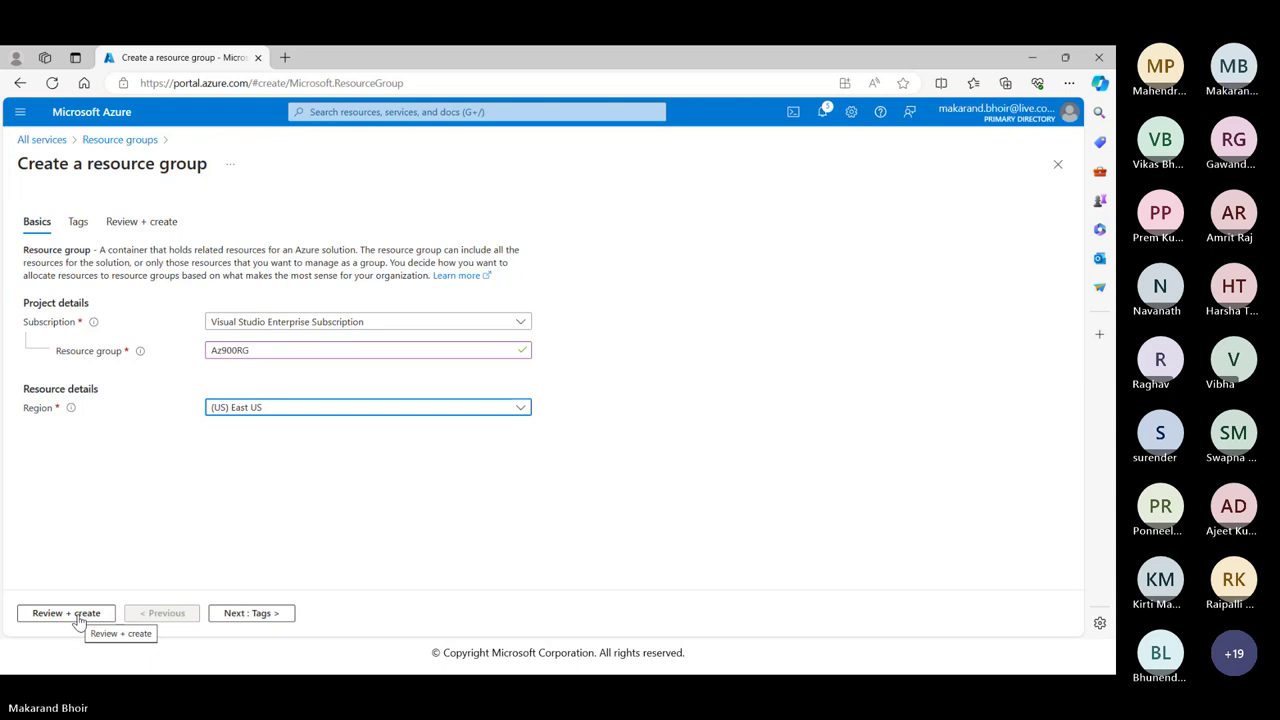
Step: Review and create Az900RG, then highlight it in the 13-item Resource groups list
{"action": "left_click", "coordinate": [77, 618]}
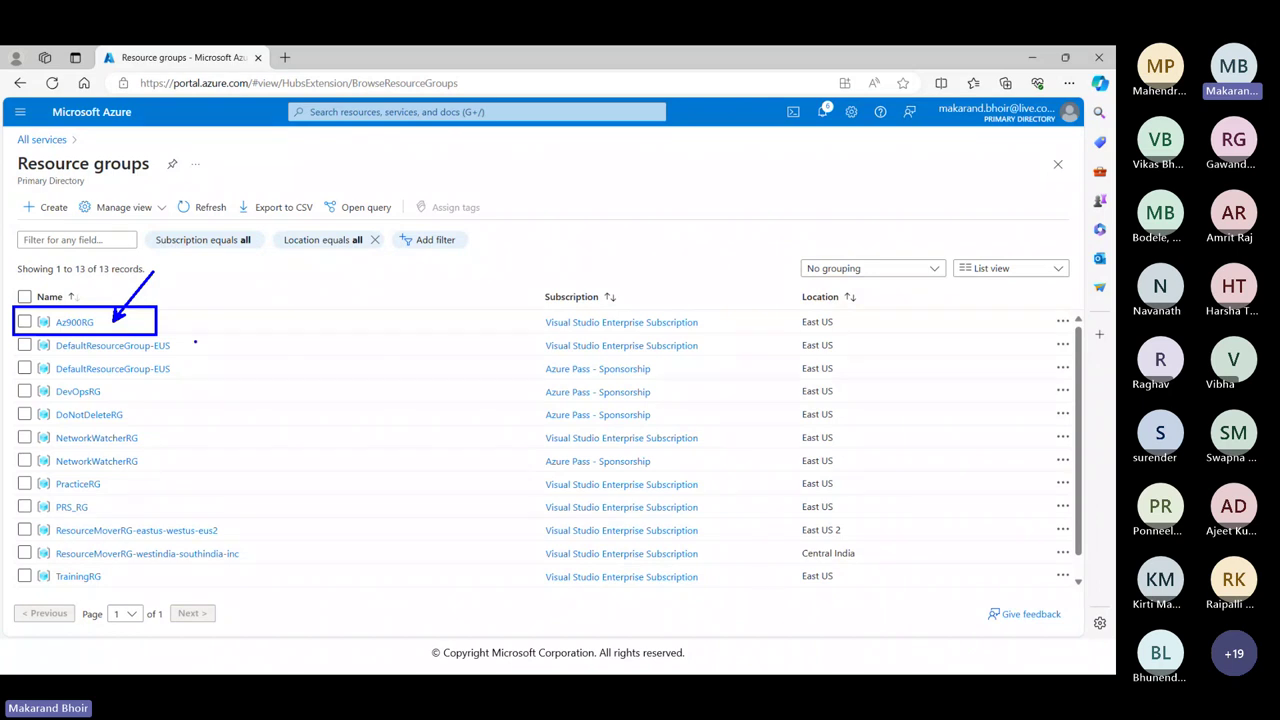
{"action": "left_click_drag", "start_coordinate": [195, 342], "coordinate": [193, 584]}
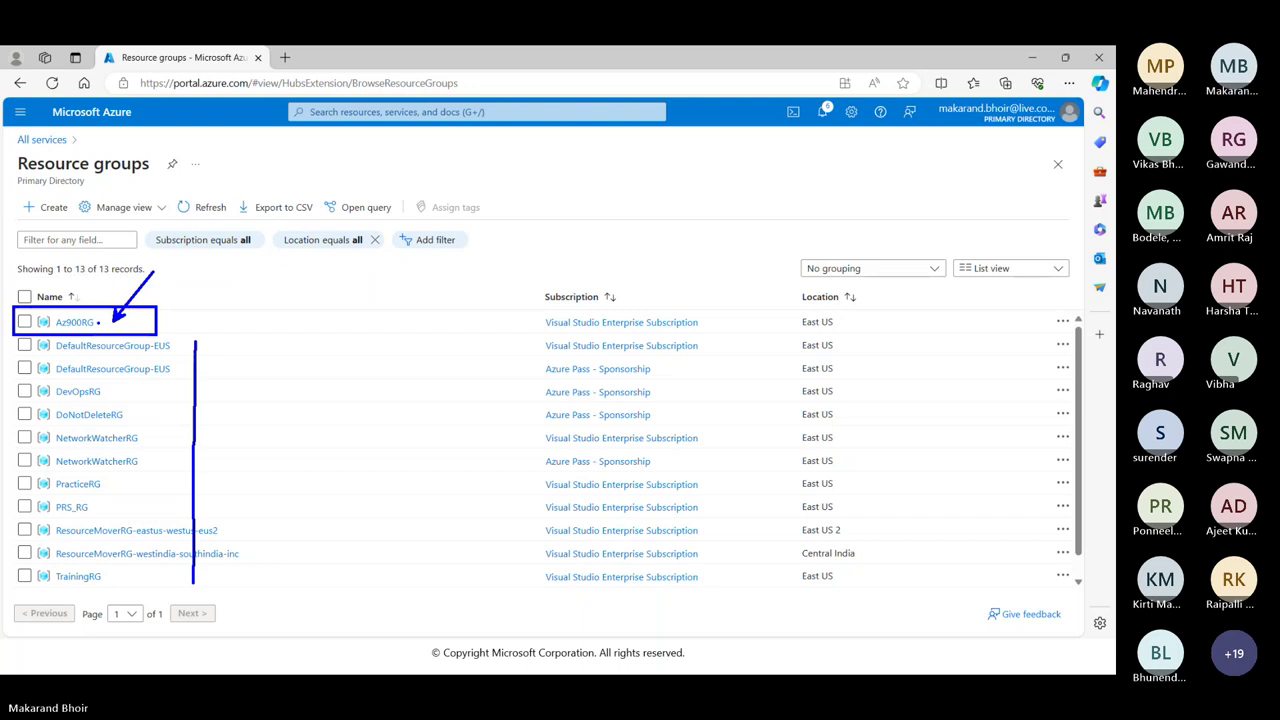
{"action": "key", "text": "Escape"}
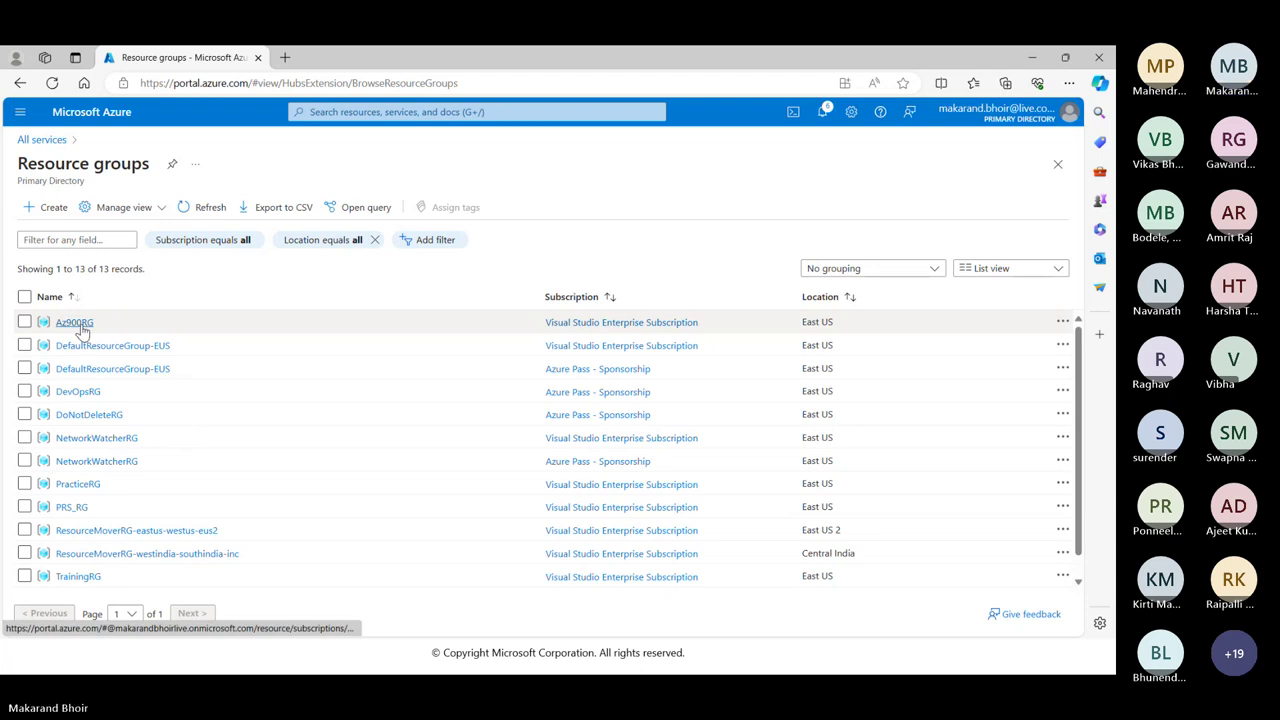
Step: Open Az900RG and go to its Access control (IAM) page
{"action": "left_click", "coordinate": [76, 323]}
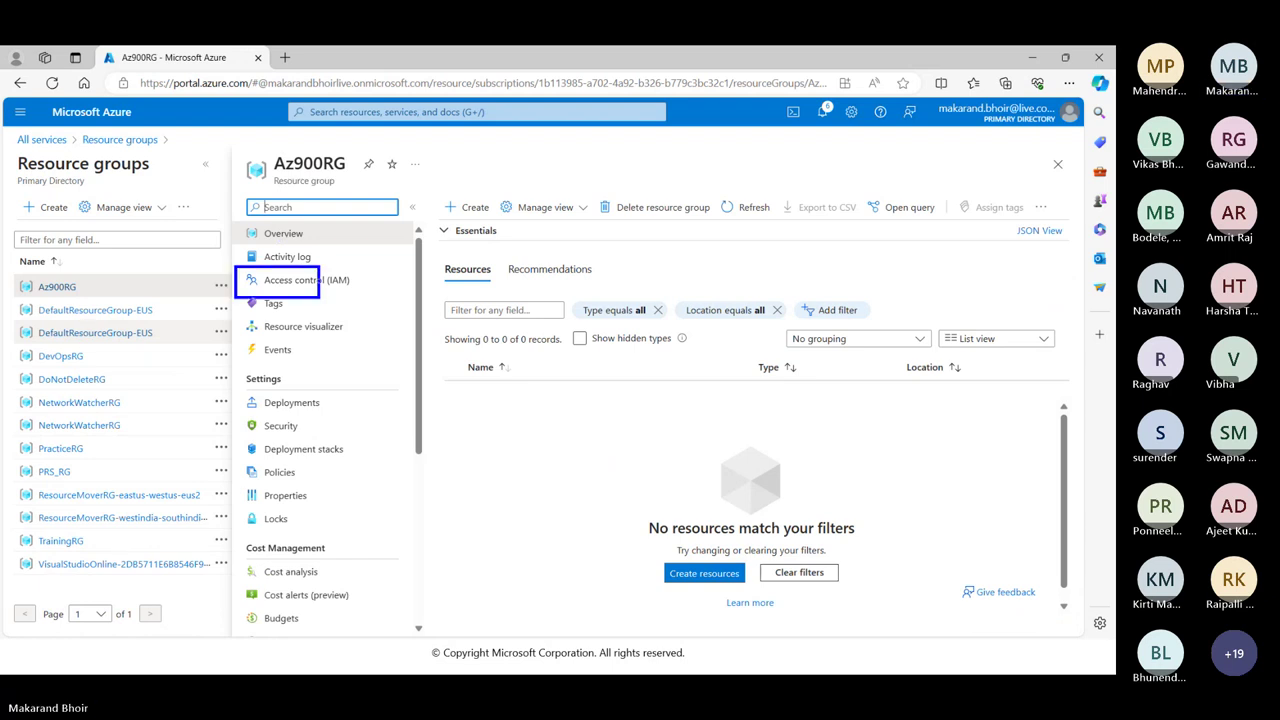
{"action": "mouse_move", "coordinate": [410, 292]}
{"action": "left_mouse_down"}
{"action": "mouse_move", "coordinate": [396, 292]}
{"action": "mouse_move", "coordinate": [394, 313]}
{"action": "left_mouse_up"}
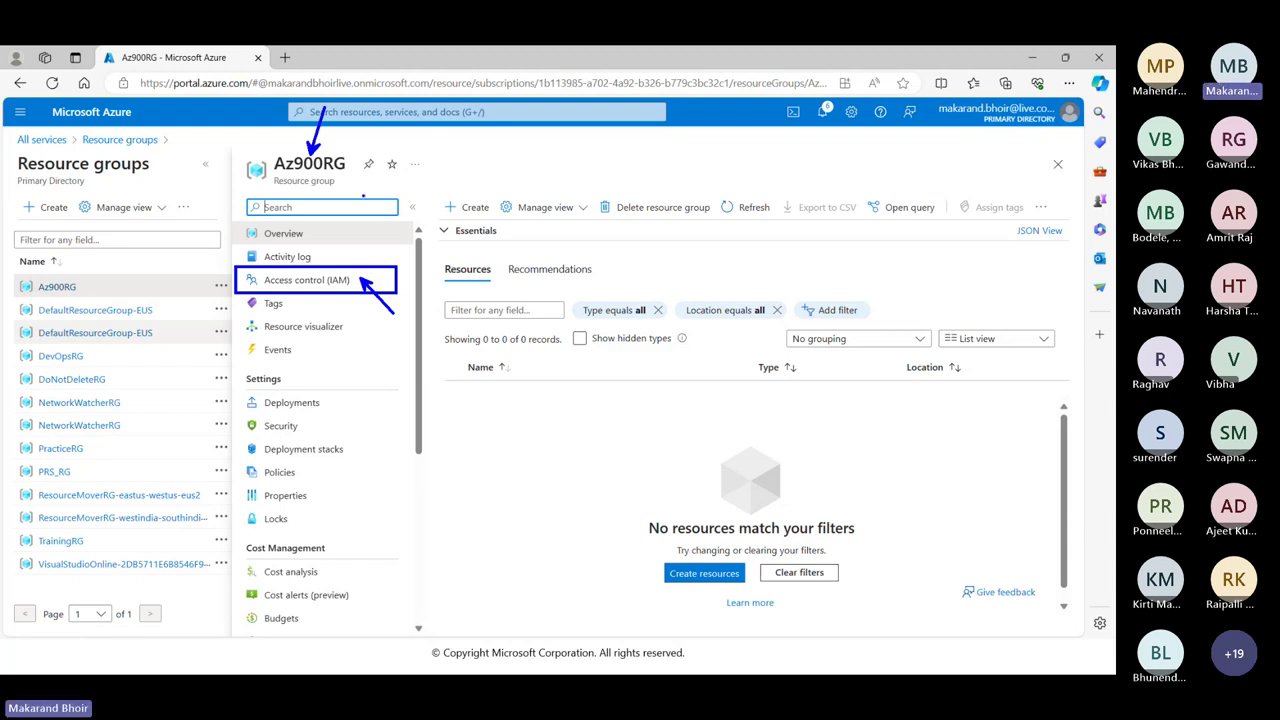
{"action": "left_click", "coordinate": [307, 281]}
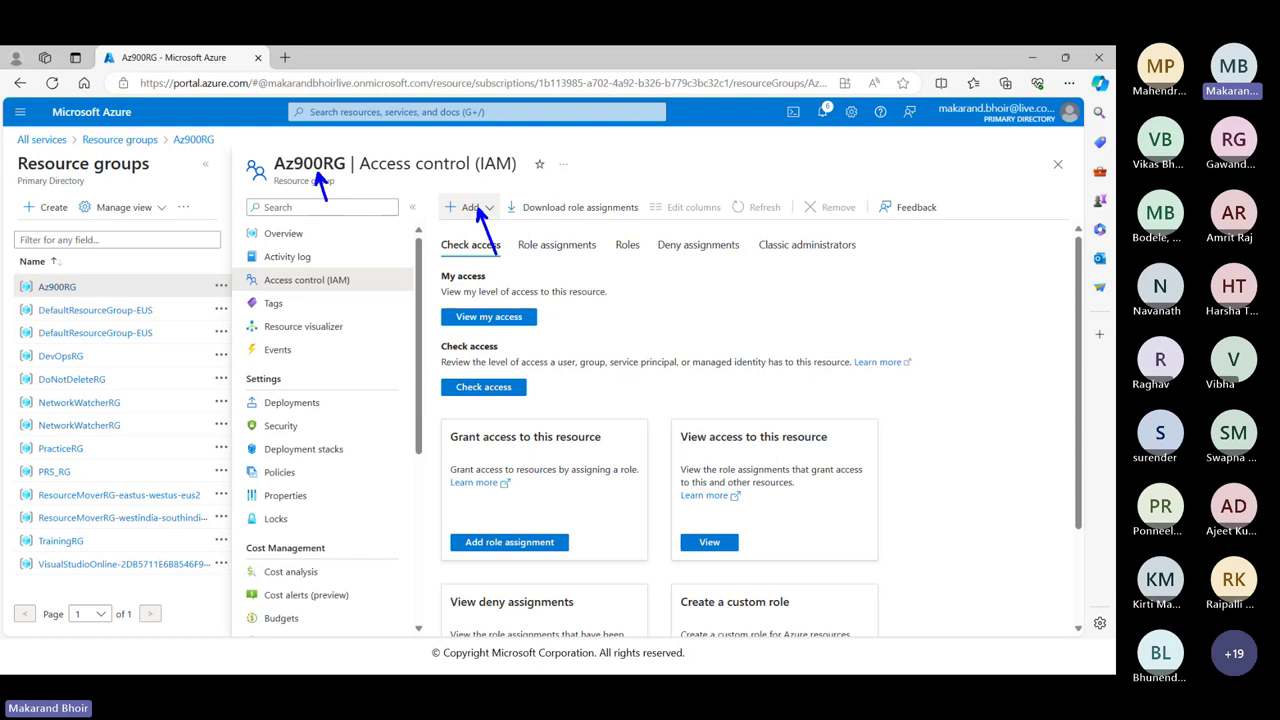
Step: Start an Add role assignment for Az900RG and highlight the Reader role
{"action": "left_click", "coordinate": [478, 206]}
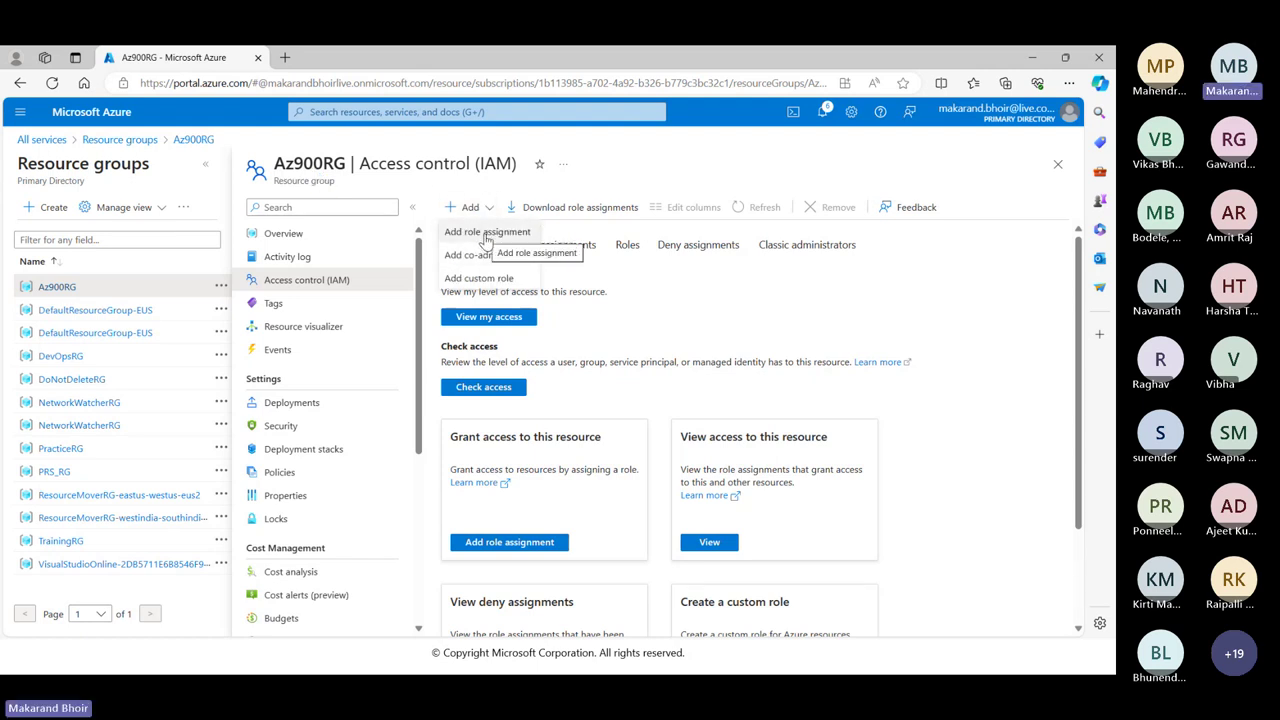
{"action": "left_click", "coordinate": [487, 233]}
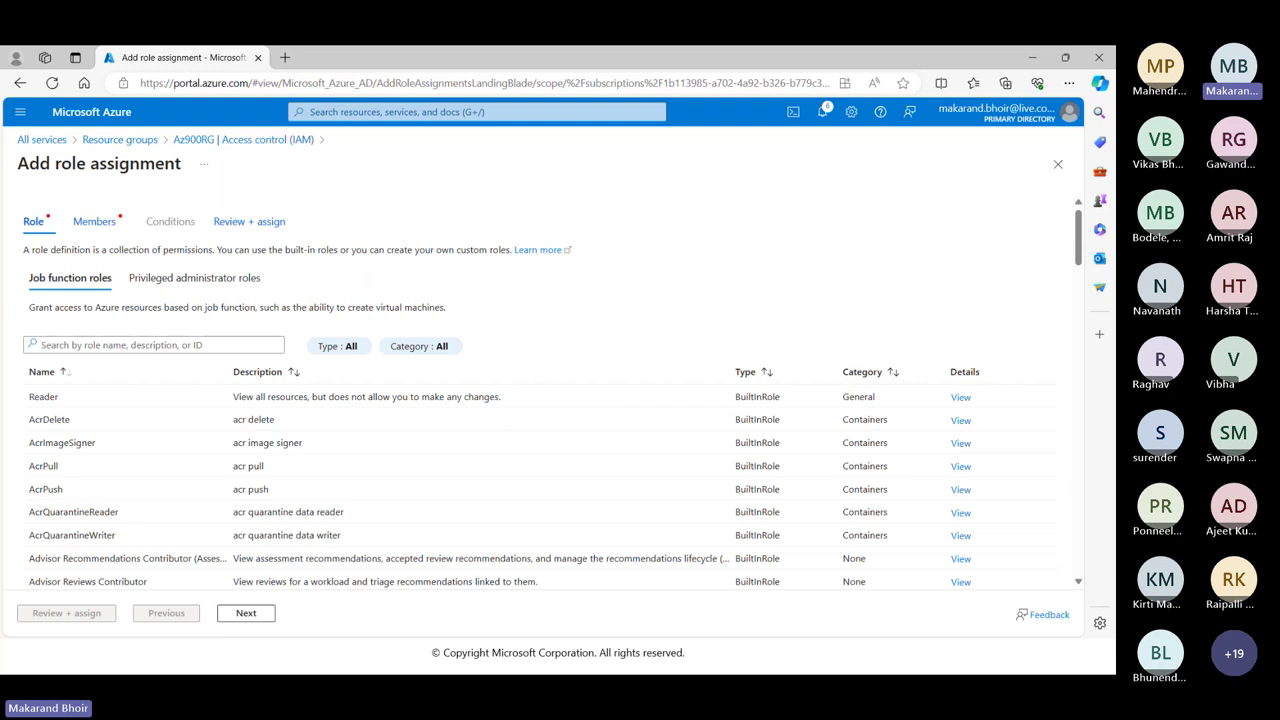
{"action": "mouse_move", "coordinate": [22, 382]}
{"action": "left_mouse_down"}
{"action": "mouse_move", "coordinate": [223, 411]}
{"action": "mouse_move", "coordinate": [1001, 411]}
{"action": "left_mouse_up"}
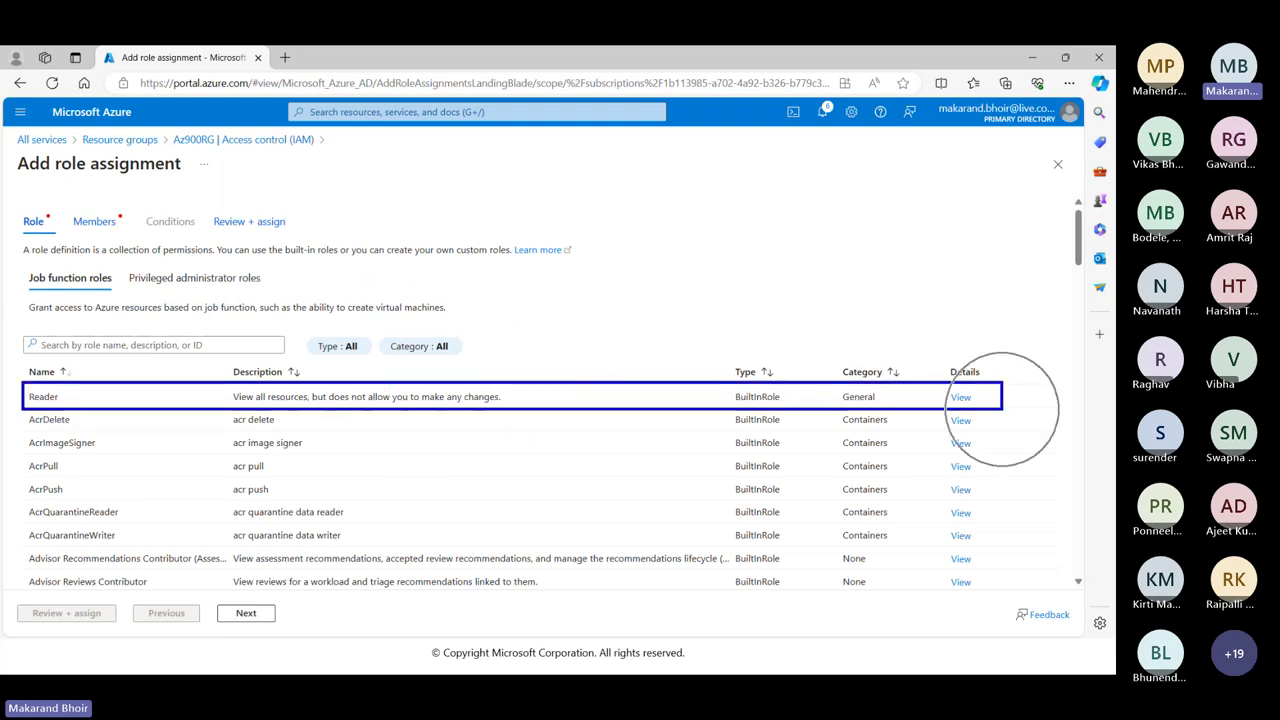
{"action": "left_click_drag", "start_coordinate": [22, 356], "coordinate": [42, 397]}
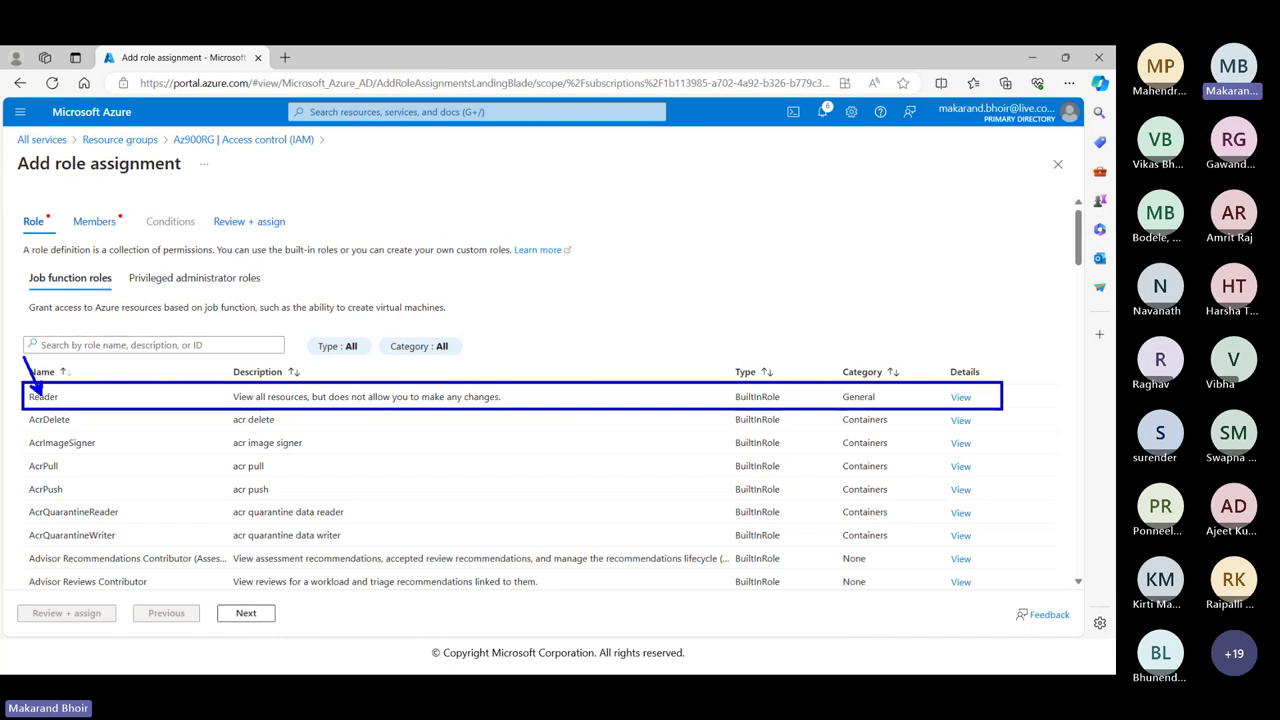
{"action": "key", "text": "Escape"}
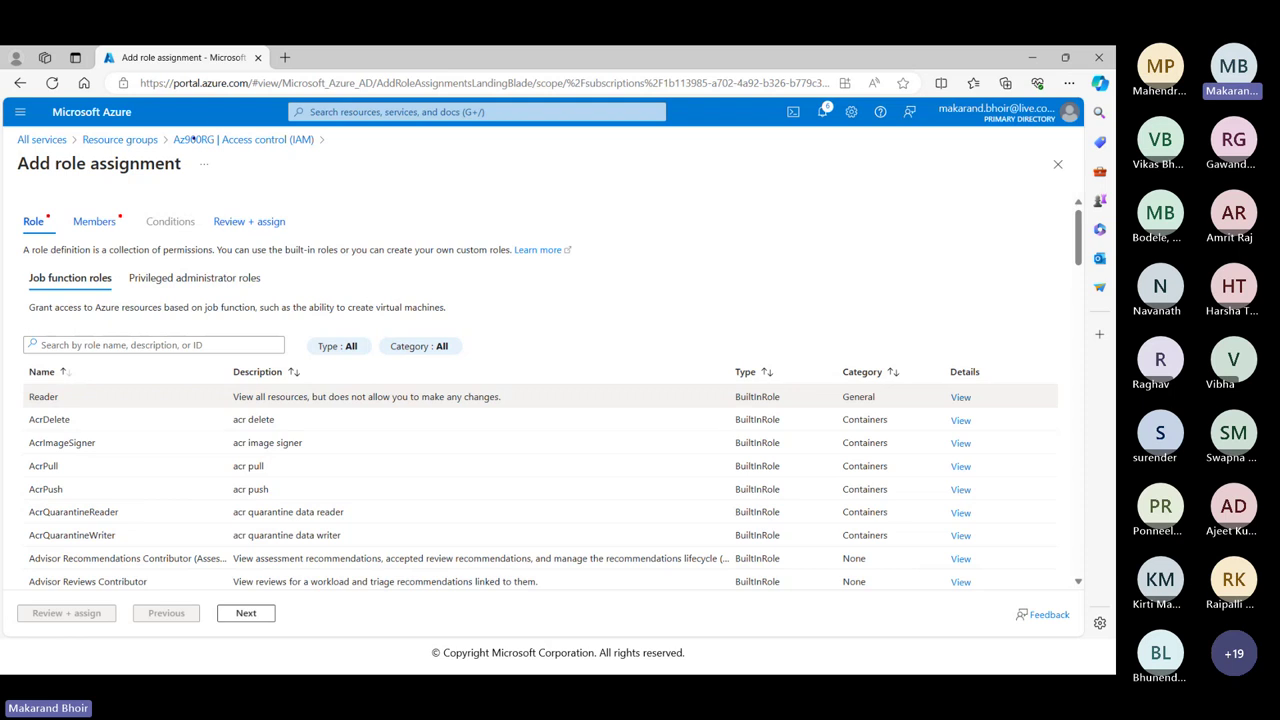
Step: List the Privileged administrator roles and highlight the Contributor role
{"action": "mouse_move", "coordinate": [186, 150]}
{"action": "left_mouse_down"}
{"action": "mouse_move", "coordinate": [240, 150]}
{"action": "mouse_move", "coordinate": [213, 153]}
{"action": "left_mouse_up"}
{"action": "left_click_drag", "start_coordinate": [196, 293], "coordinate": [205, 350]}
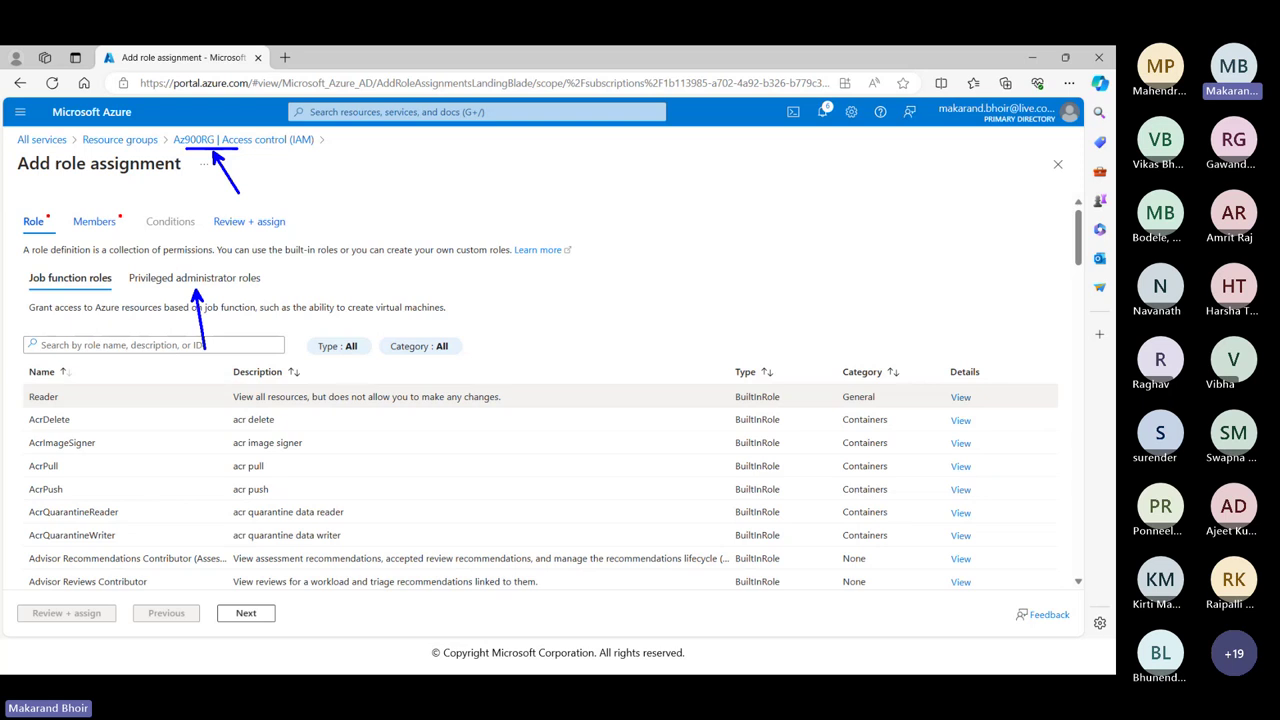
{"action": "key", "text": "Escape"}
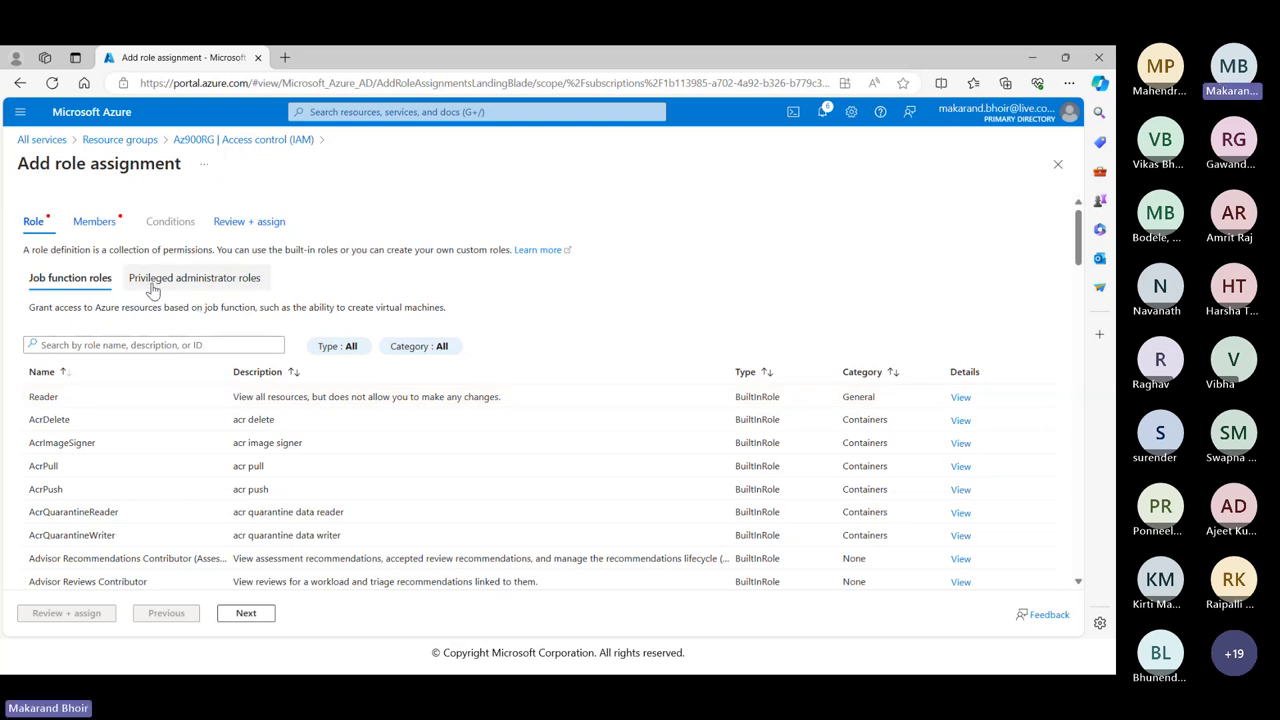
{"action": "left_click", "coordinate": [153, 285]}
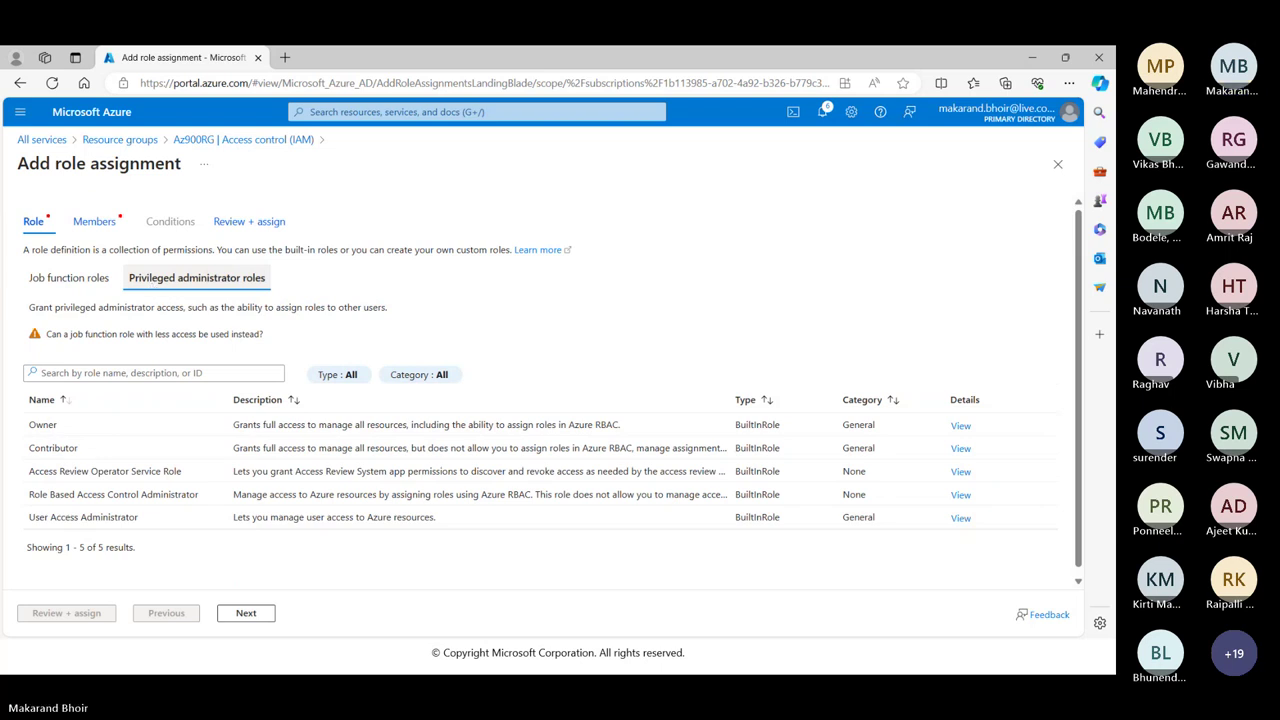
{"action": "mouse_move", "coordinate": [26, 436]}
{"action": "left_mouse_down"}
{"action": "mouse_move", "coordinate": [242, 462]}
{"action": "mouse_move", "coordinate": [1010, 462]}
{"action": "left_mouse_up"}
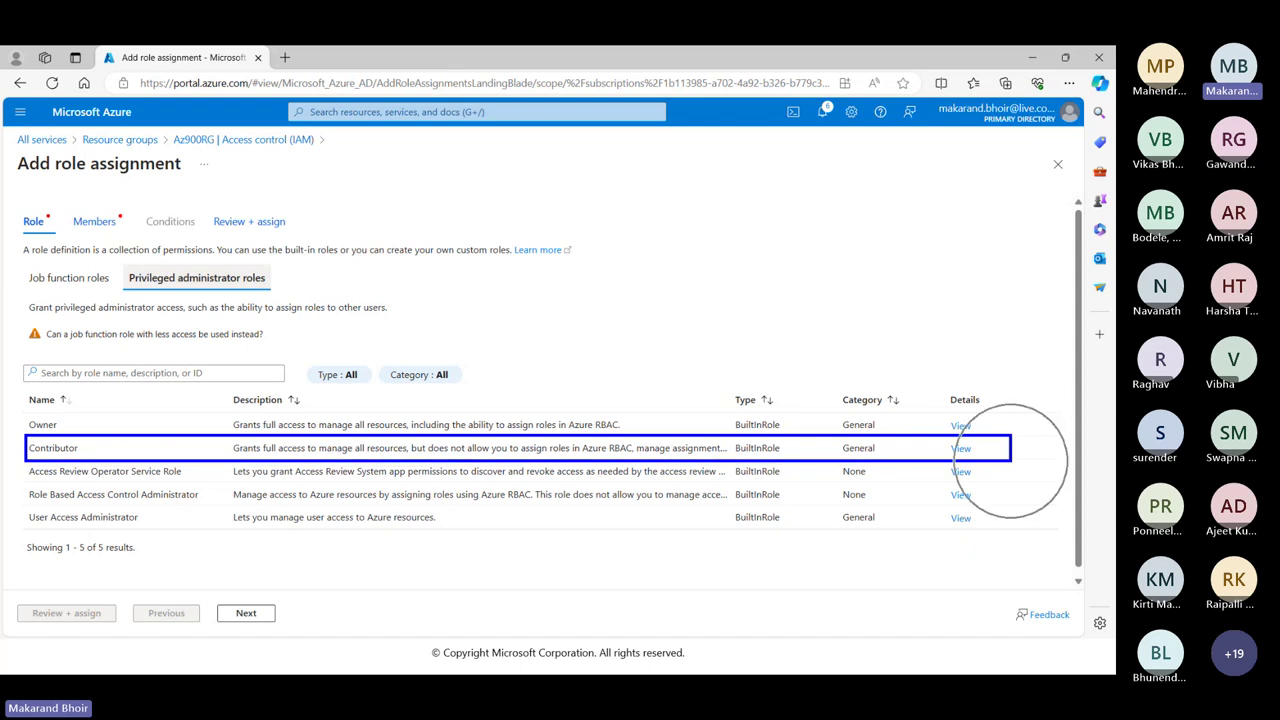
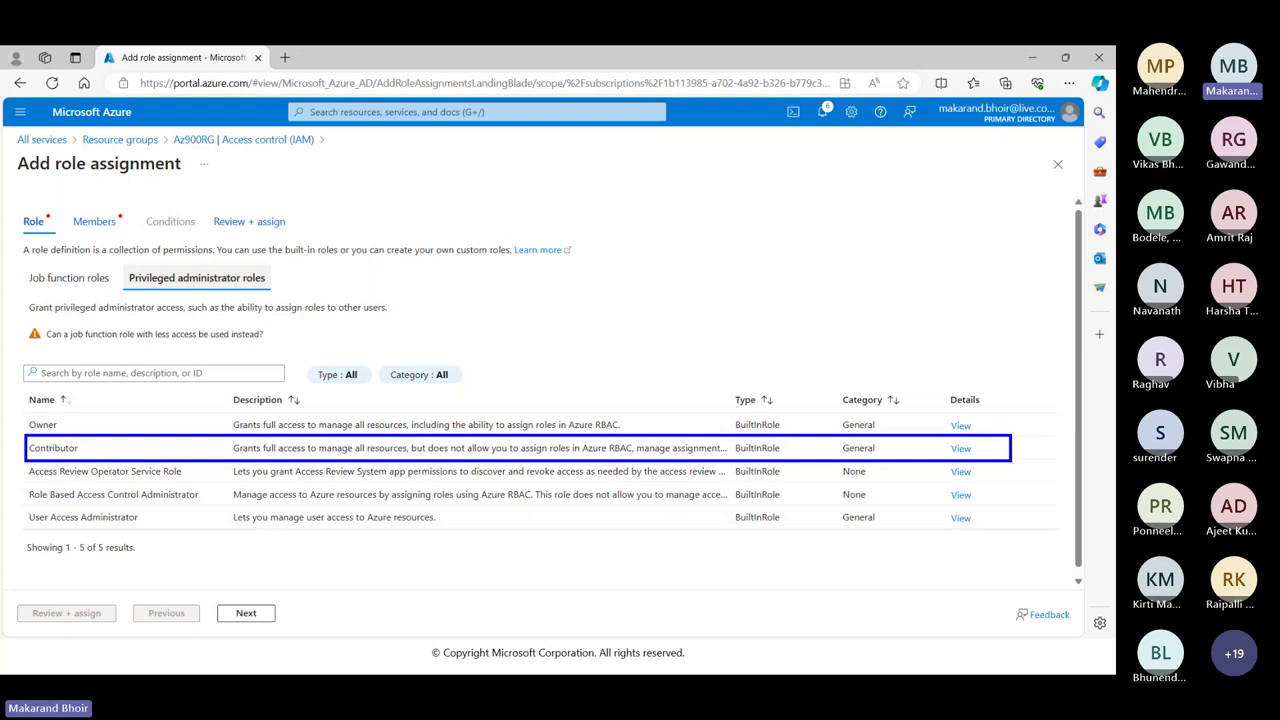
Step: Pick Reader from the job function roles and continue to the Members step
{"action": "key", "text": "Escape"}
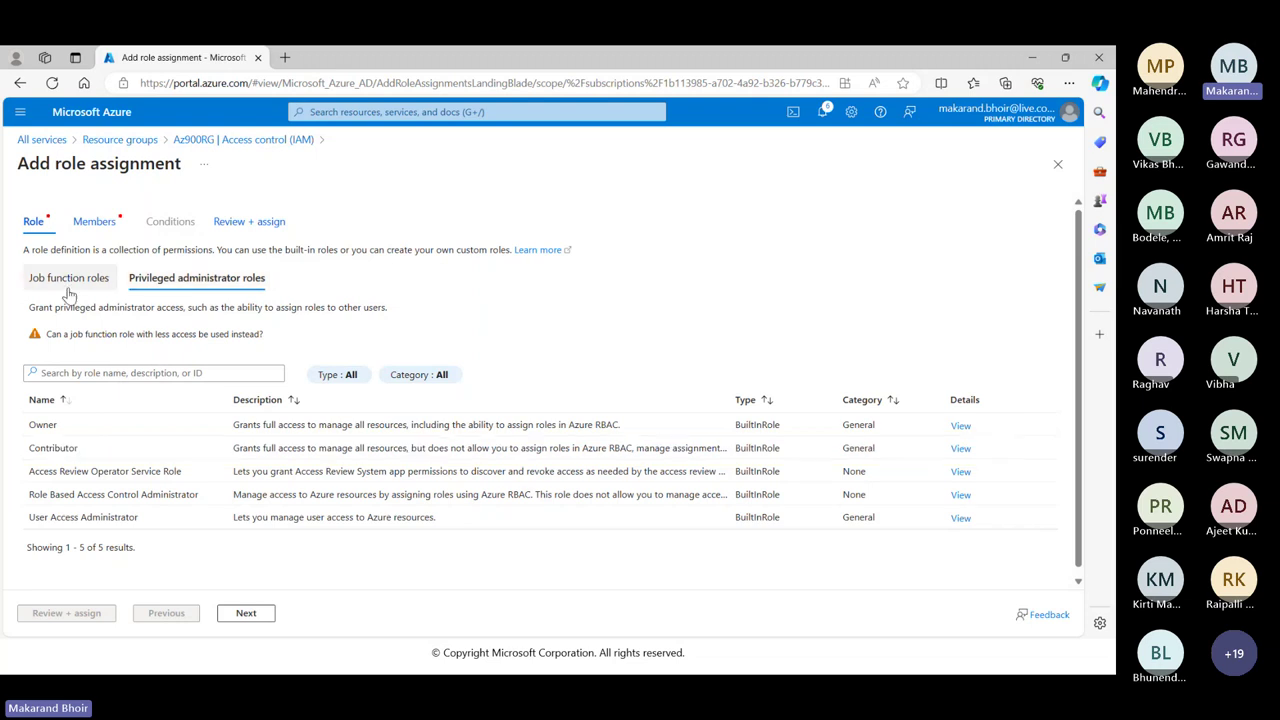
{"action": "left_click", "coordinate": [70, 279]}
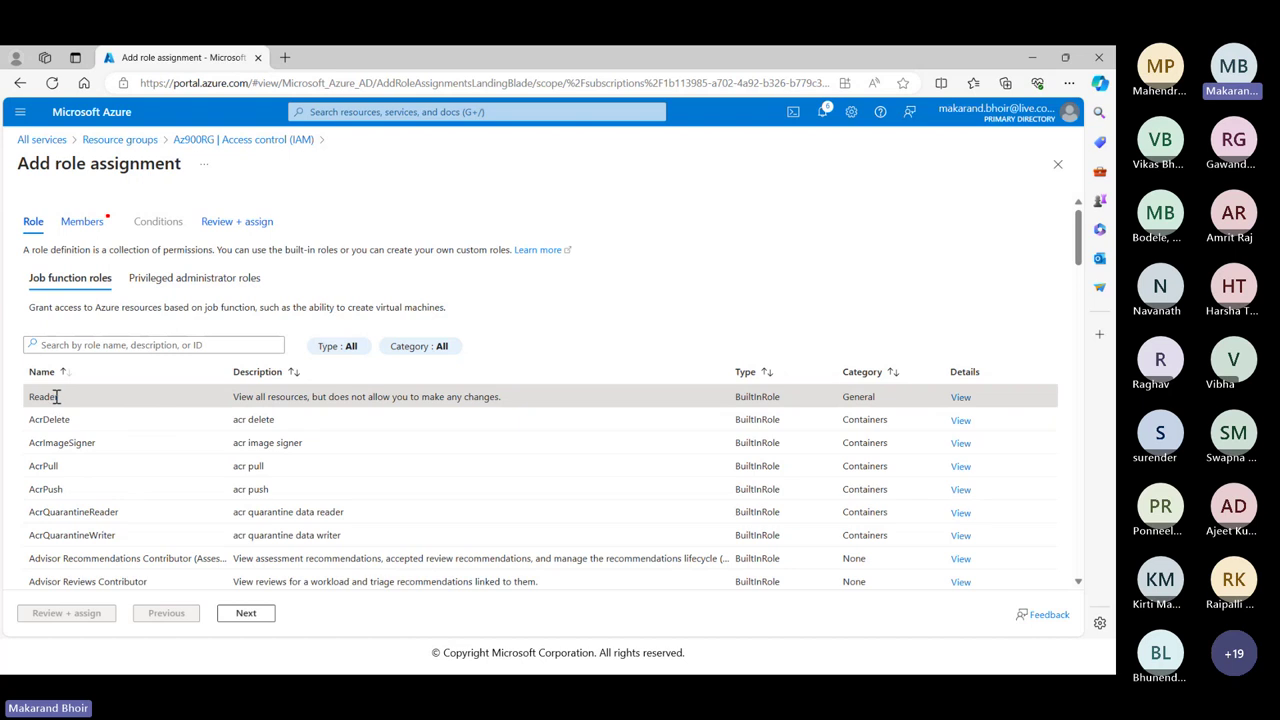
{"action": "left_click", "coordinate": [57, 397]}
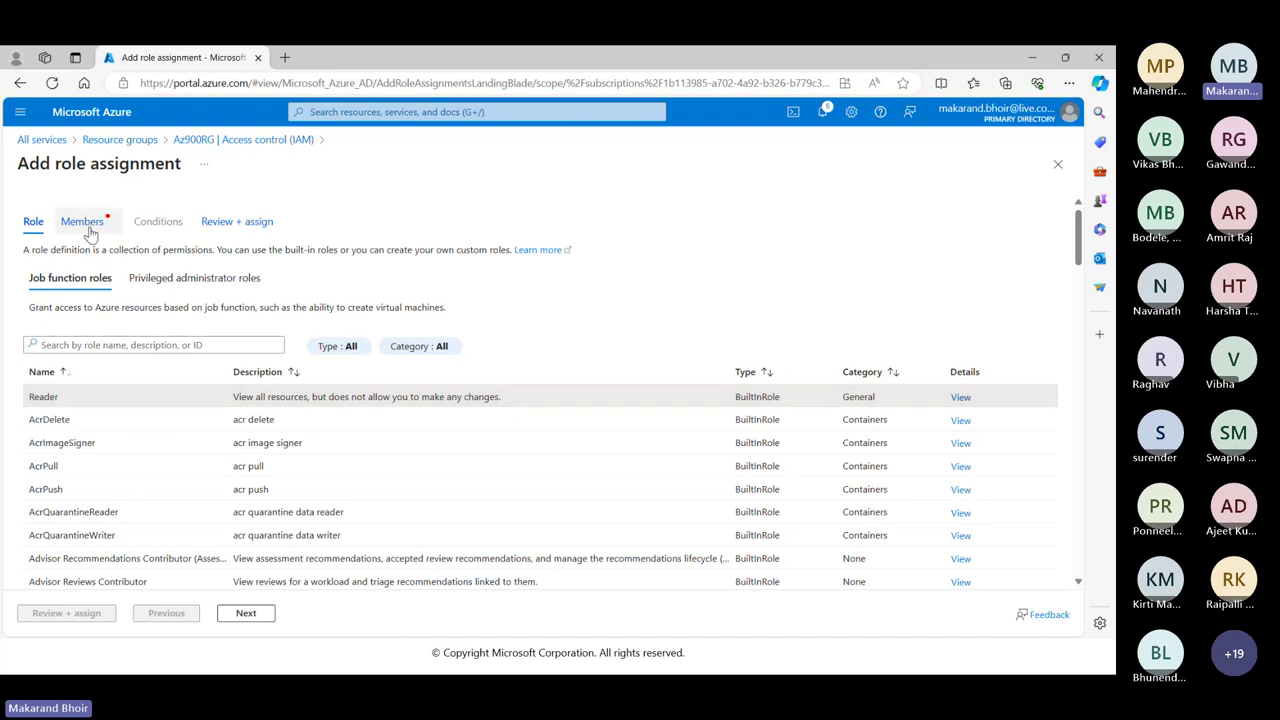
{"action": "left_click", "coordinate": [88, 228]}
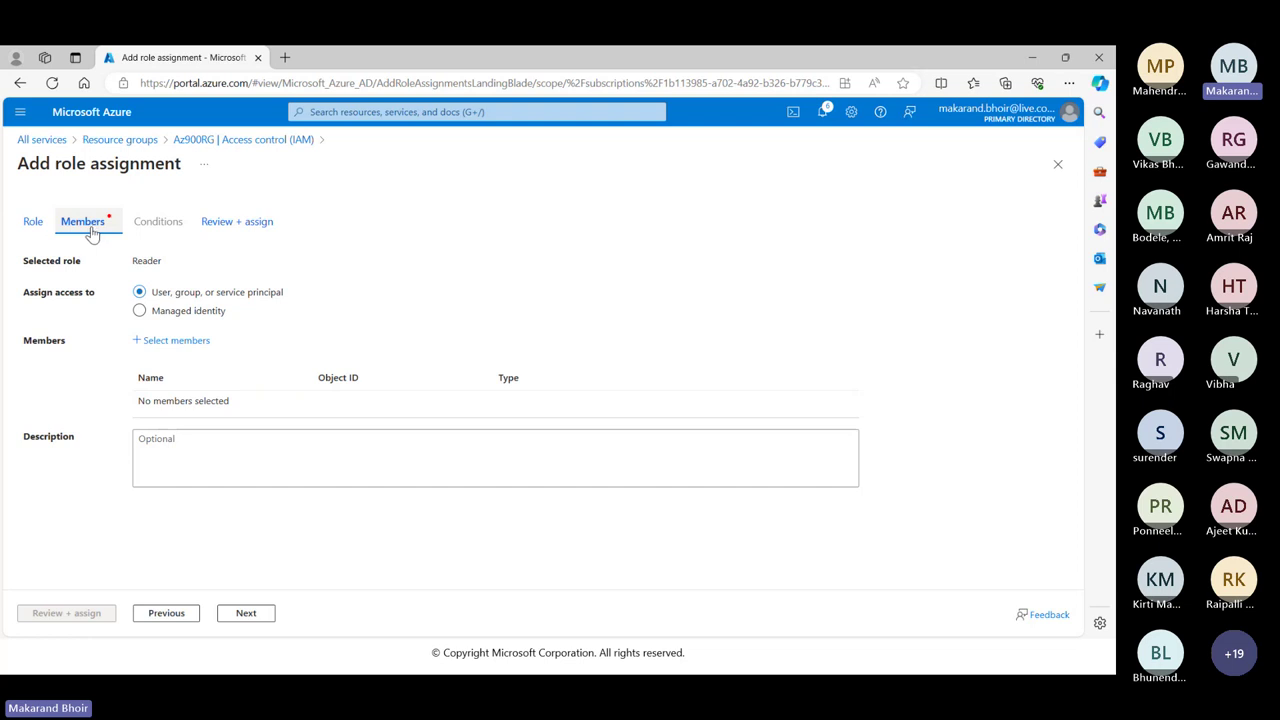
Step: Open the Select members pane for the Reader assignment
{"action": "left_click", "coordinate": [191, 348]}
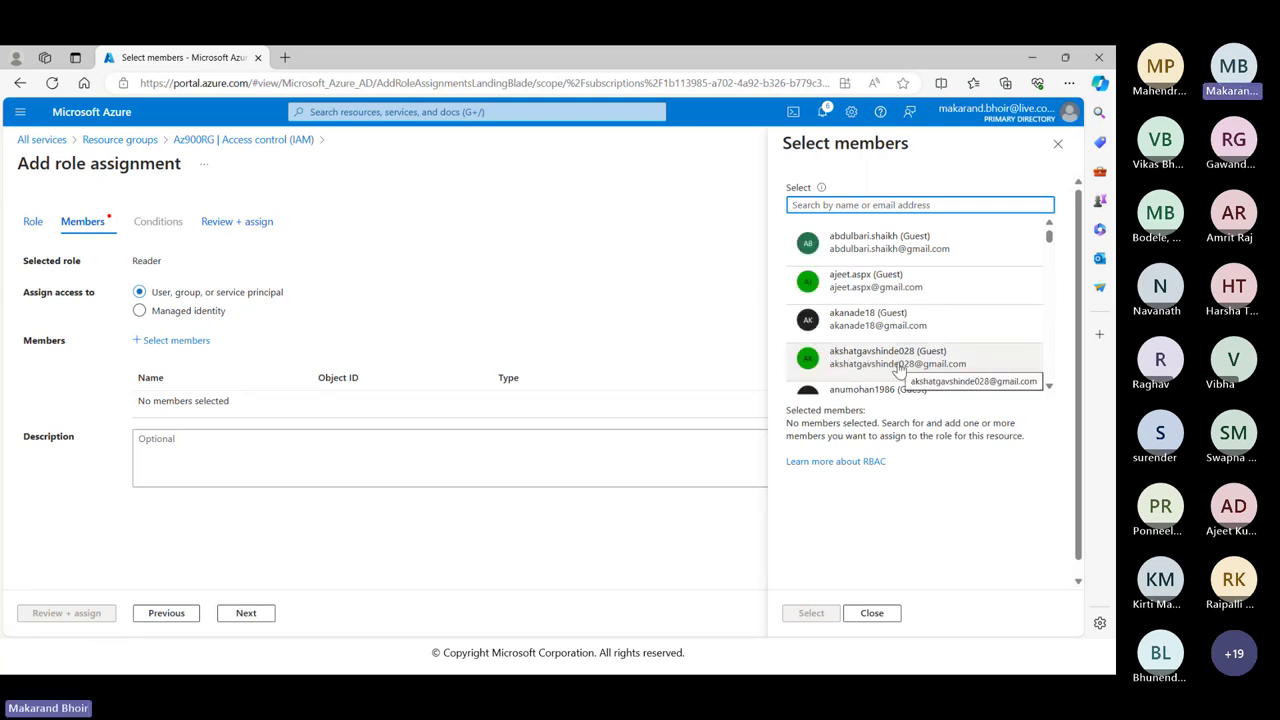
Step: Add every trainee guest user from the Select members list, then confirm the selection
{"action": "left_click", "coordinate": [900, 257]}
{"action": "left_click", "coordinate": [899, 252]}
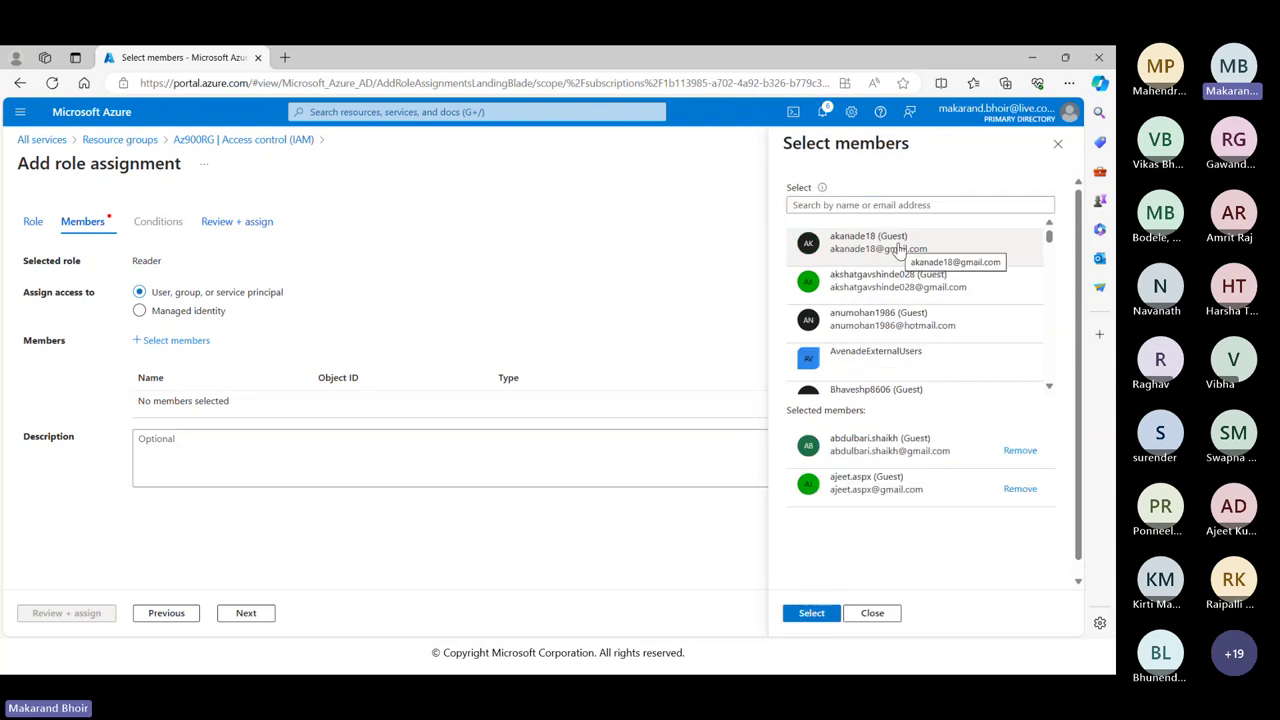
{"action": "left_click", "coordinate": [899, 249]}
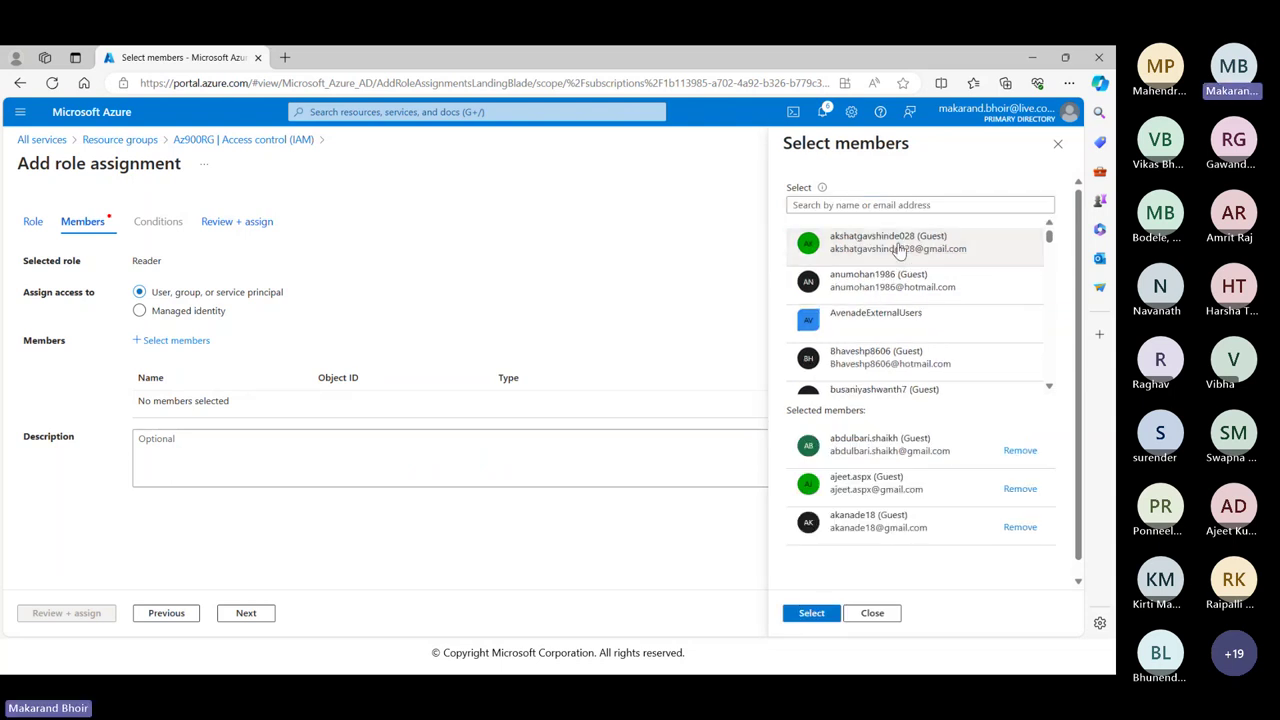
{"action": "left_click", "coordinate": [898, 248]}
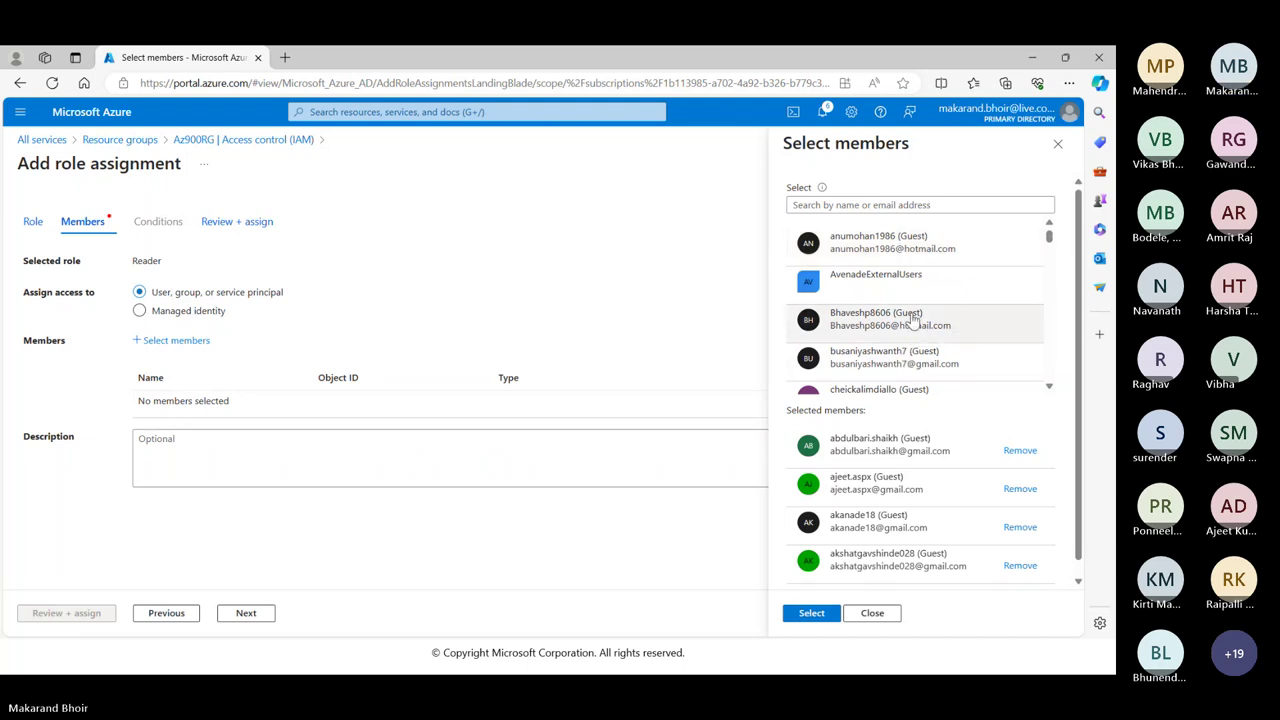
{"action": "left_click", "coordinate": [912, 320]}
{"action": "left_click", "coordinate": [912, 320]}
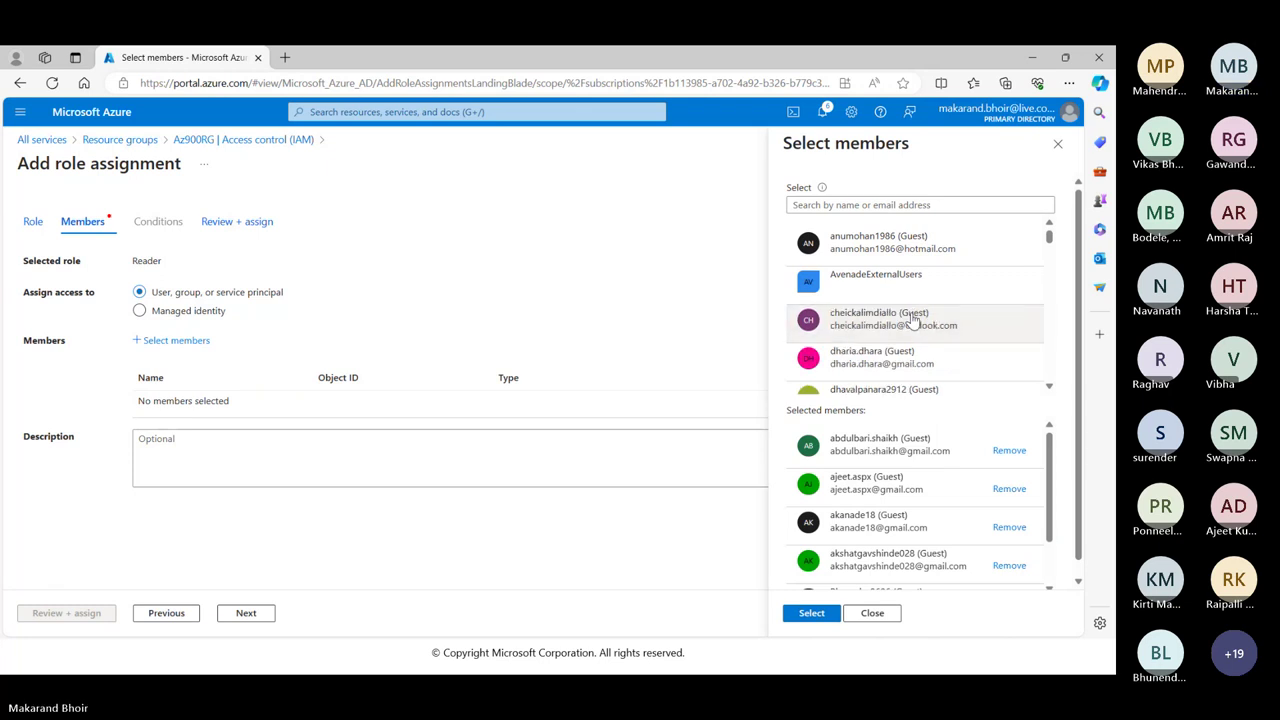
{"action": "left_click", "coordinate": [912, 320]}
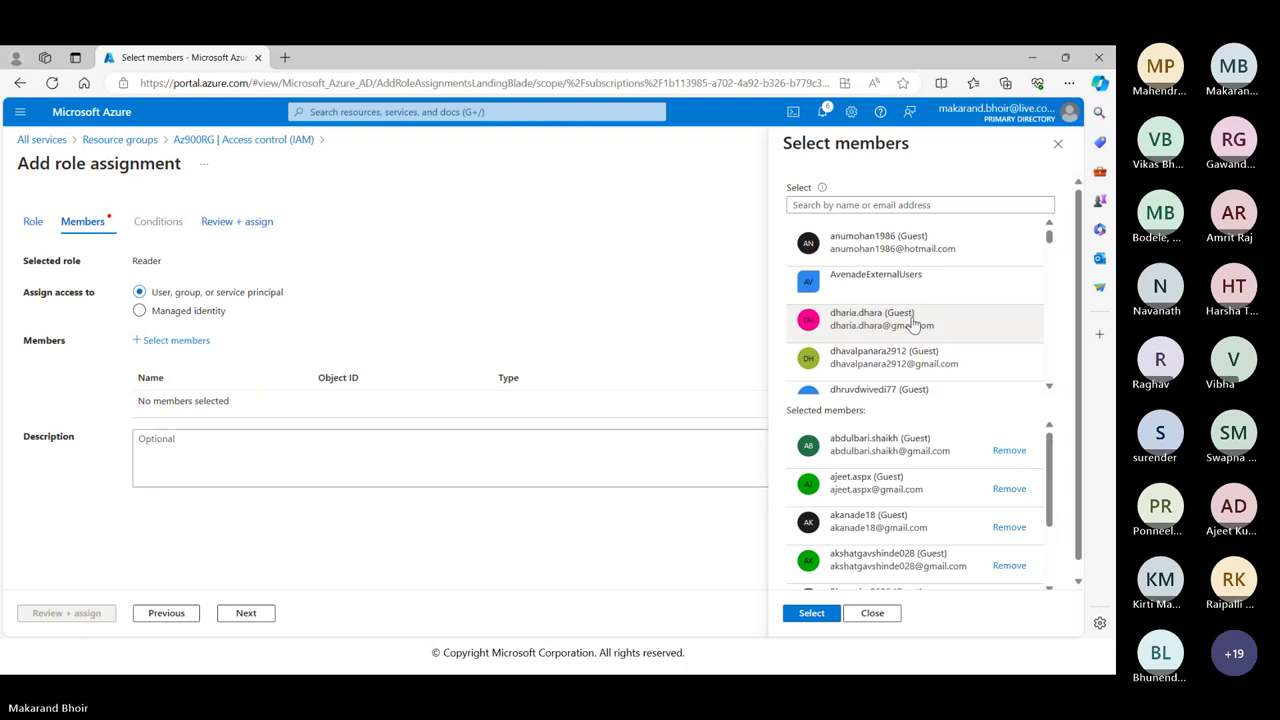
{"action": "left_click", "coordinate": [912, 325]}
{"action": "left_click", "coordinate": [910, 328]}
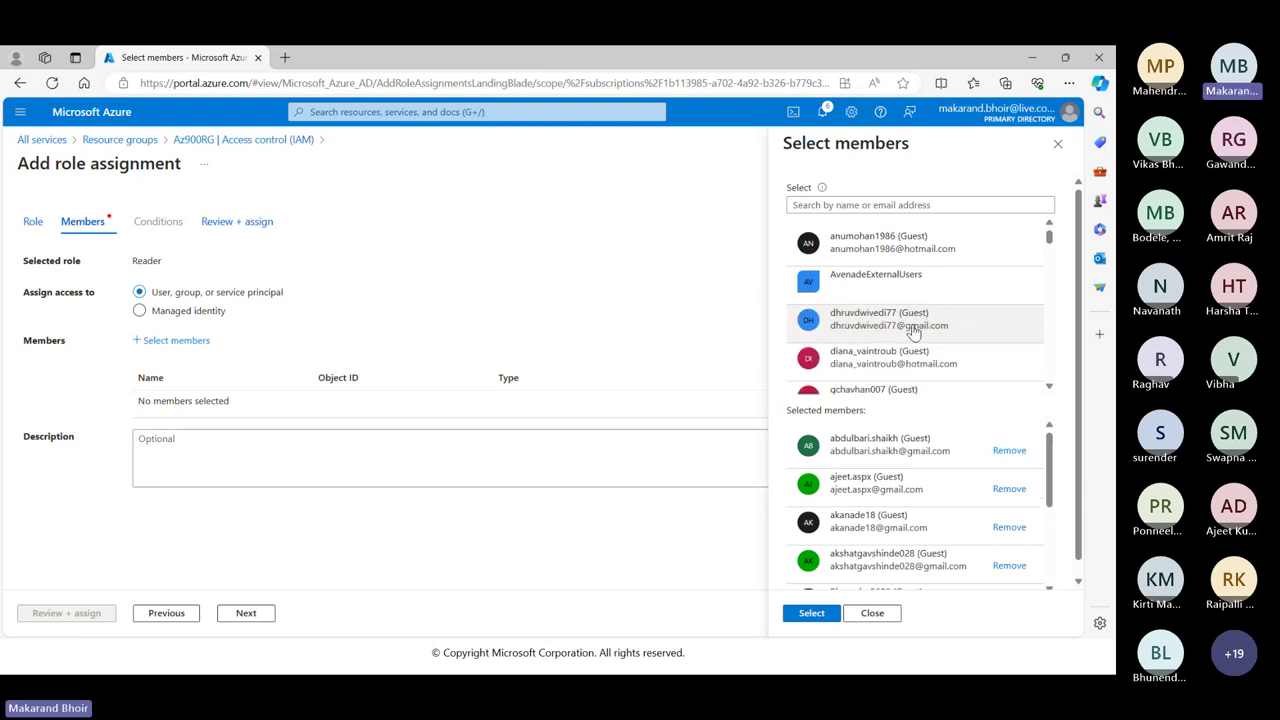
{"action": "left_click", "coordinate": [909, 333]}
{"action": "left_click", "coordinate": [912, 338]}
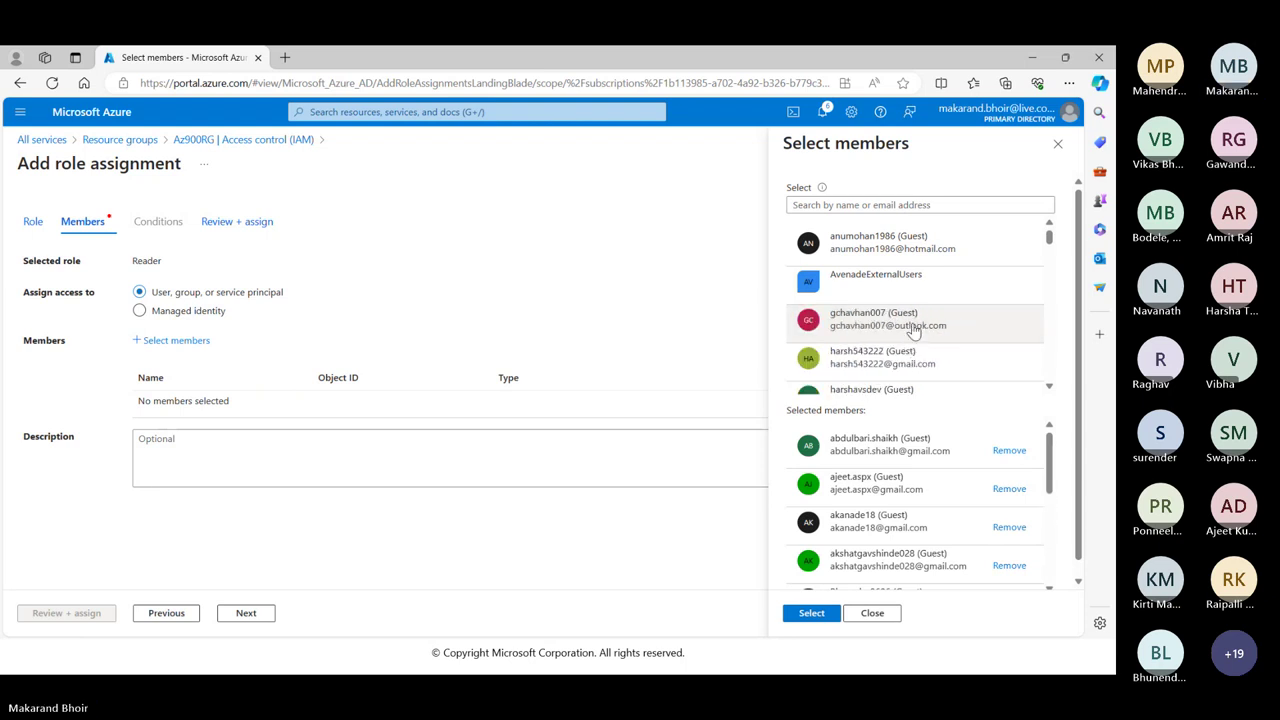
{"action": "left_click", "coordinate": [913, 330]}
{"action": "left_click", "coordinate": [912, 330]}
{"action": "left_click", "coordinate": [912, 330]}
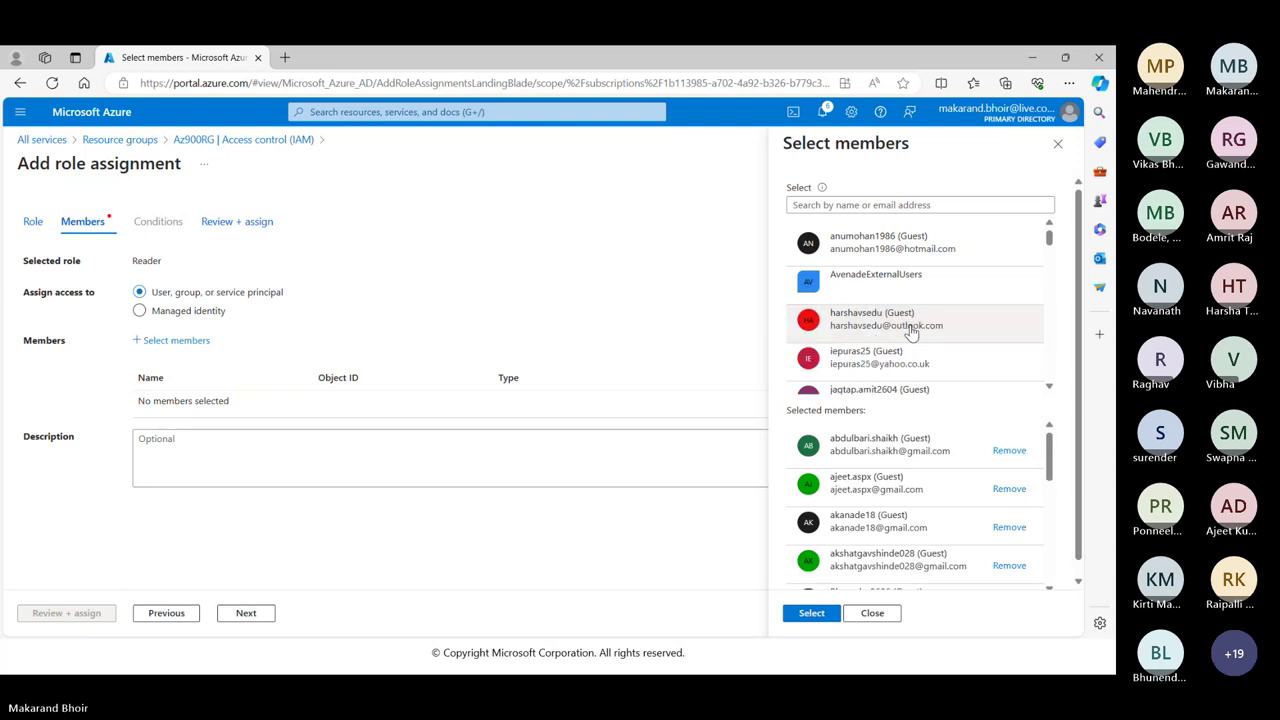
{"action": "left_click", "coordinate": [912, 330]}
{"action": "left_click", "coordinate": [912, 330]}
{"action": "left_click", "coordinate": [912, 330]}
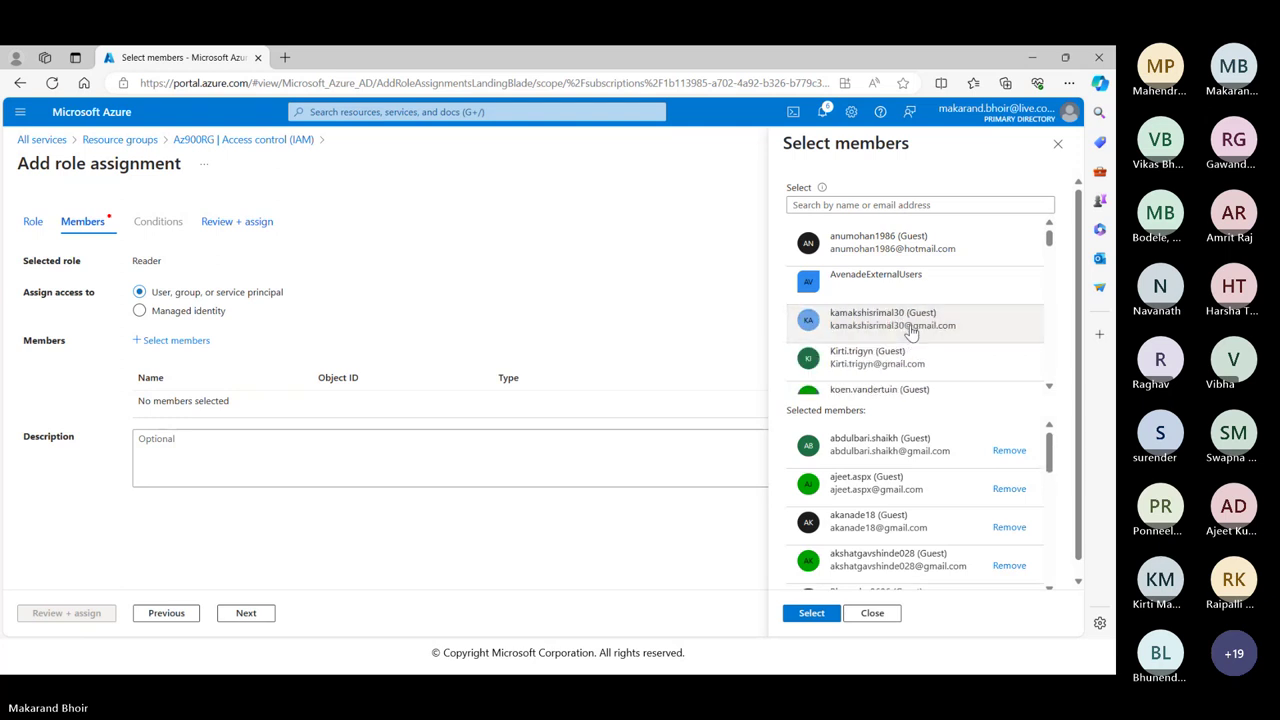
{"action": "left_click", "coordinate": [912, 330]}
{"action": "left_click", "coordinate": [912, 330]}
{"action": "left_click", "coordinate": [912, 330]}
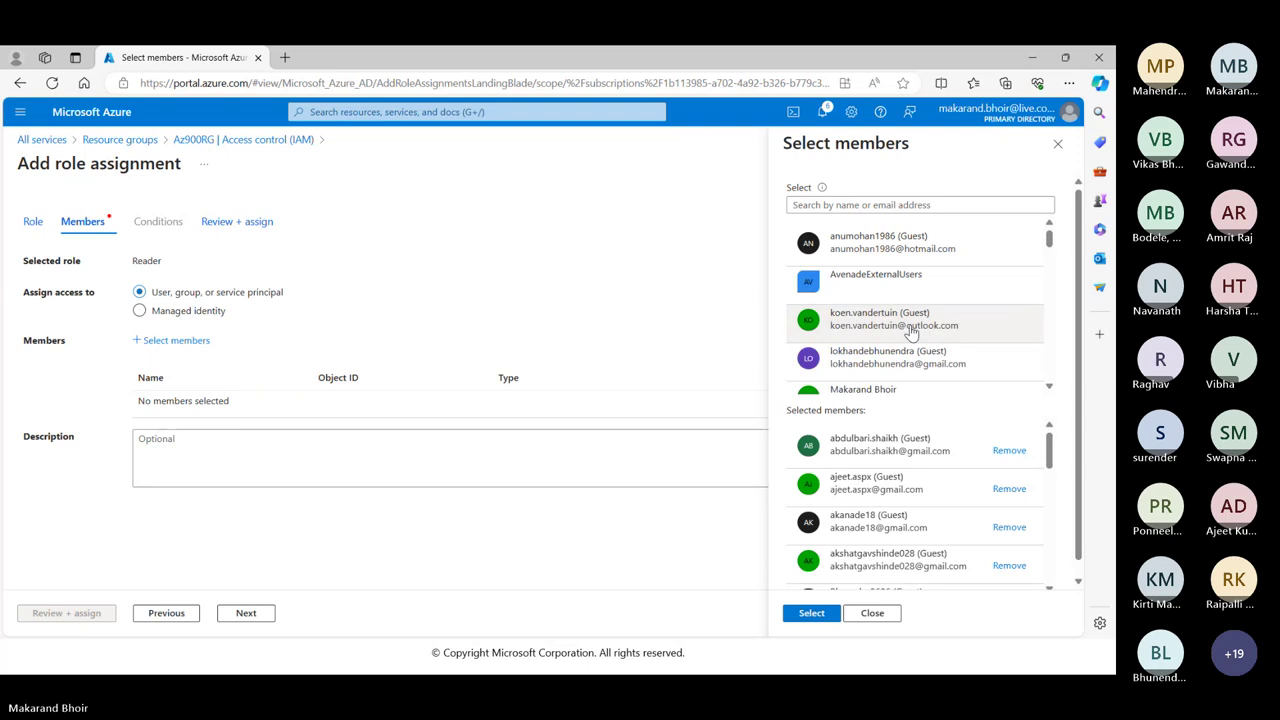
{"action": "left_click", "coordinate": [912, 330]}
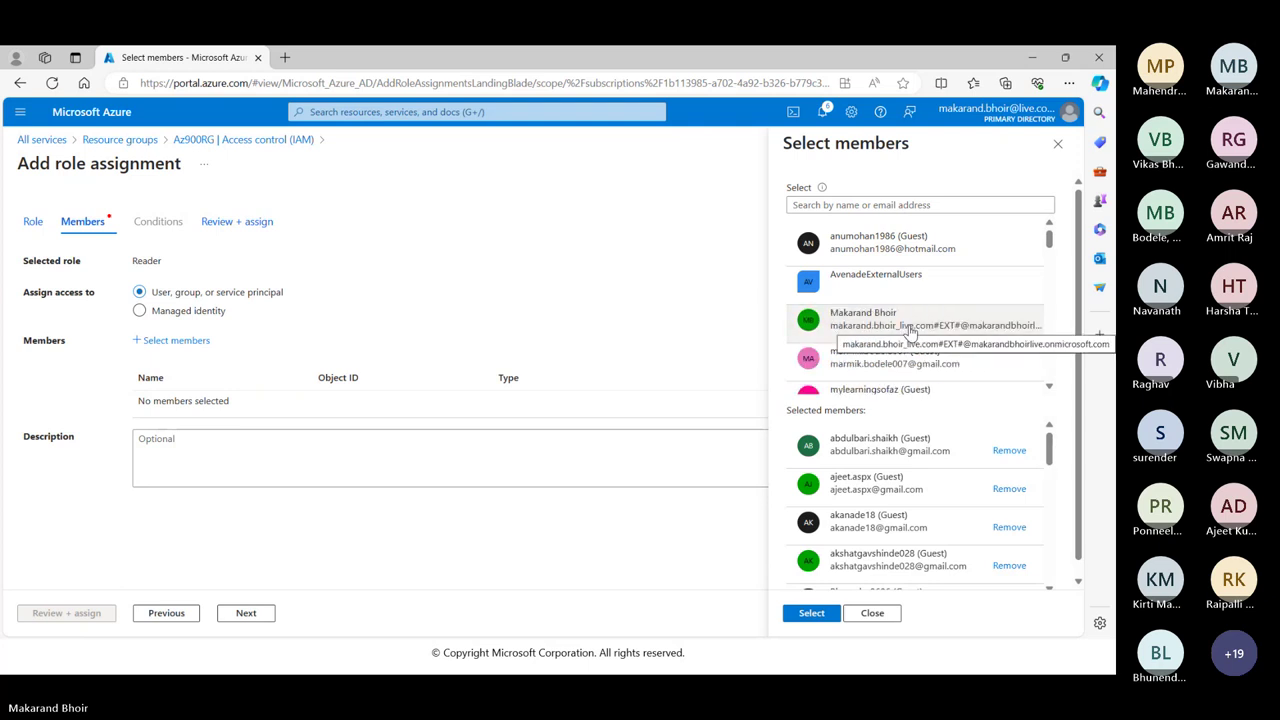
{"action": "left_click", "coordinate": [910, 366]}
{"action": "left_click", "coordinate": [912, 367]}
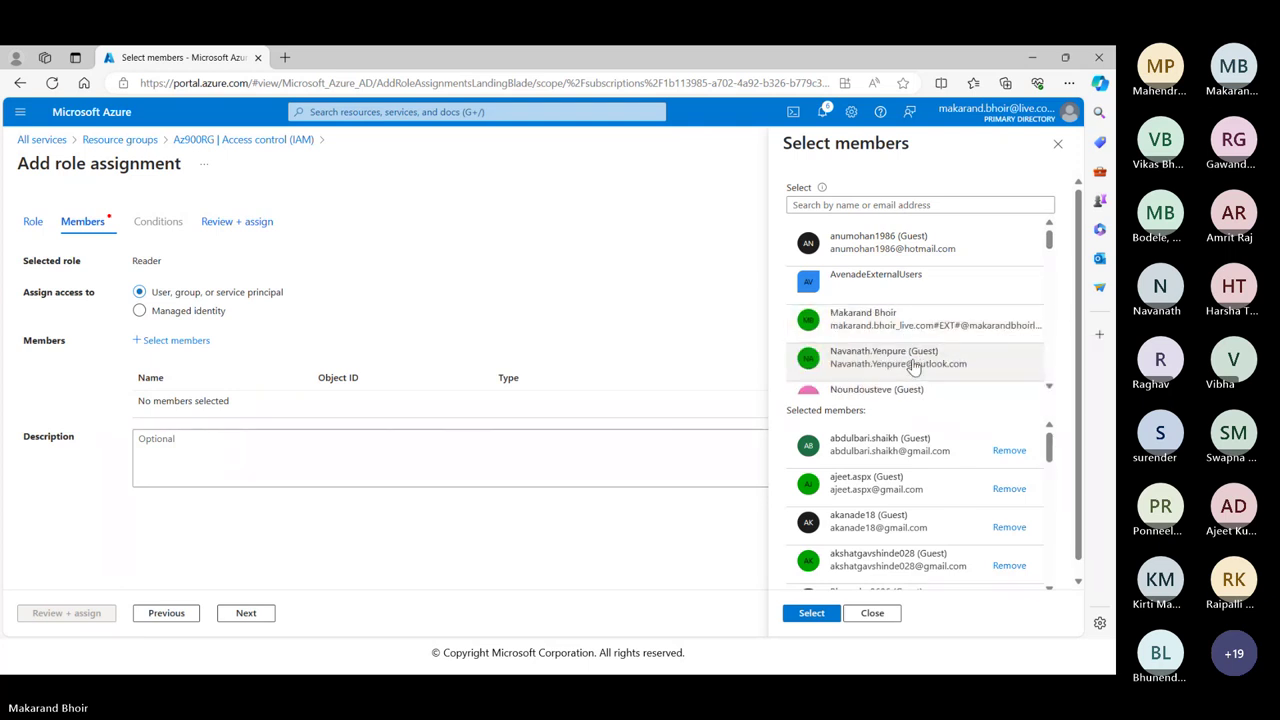
{"action": "left_click", "coordinate": [912, 367]}
{"action": "left_click", "coordinate": [912, 367]}
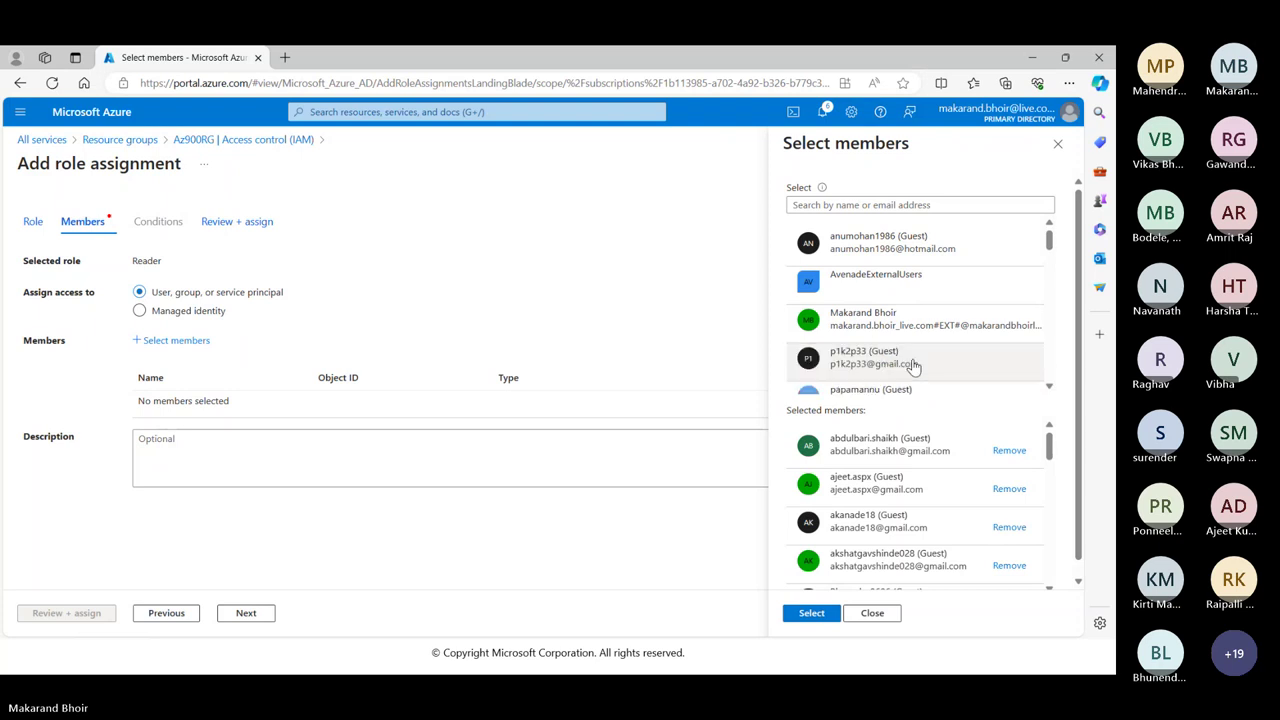
{"action": "left_click", "coordinate": [912, 367]}
{"action": "left_click", "coordinate": [912, 367]}
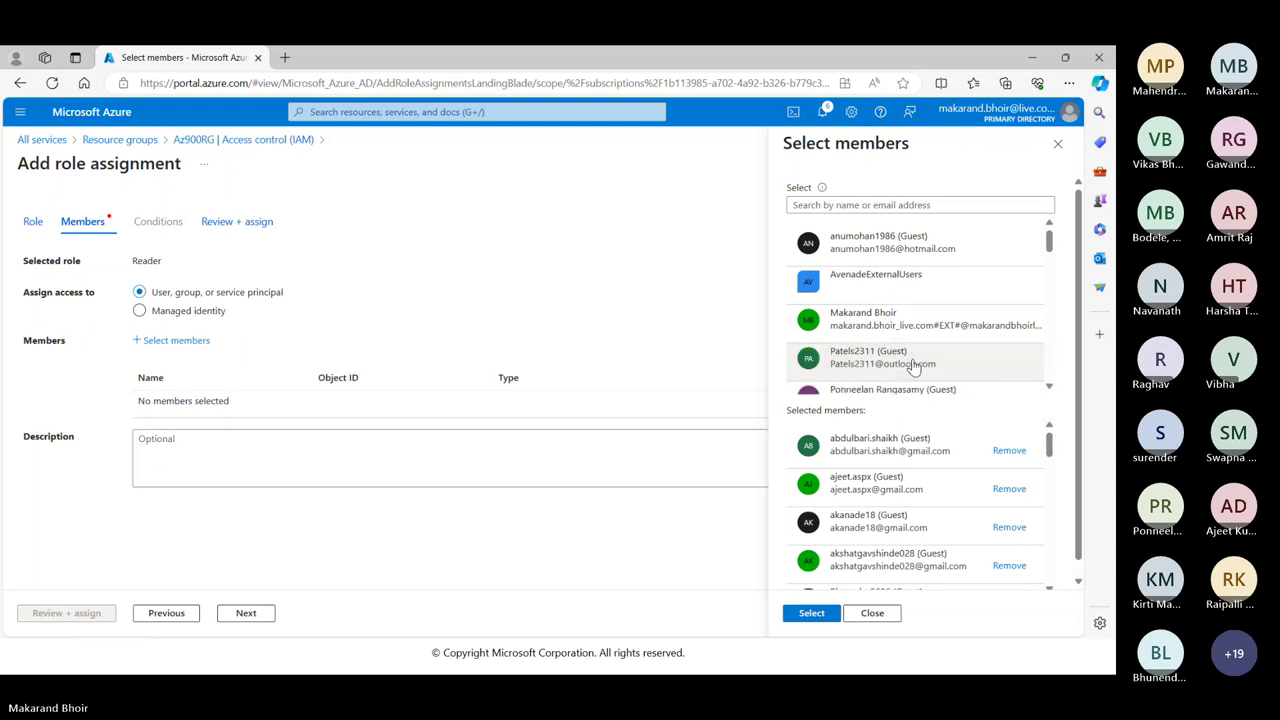
{"action": "left_click", "coordinate": [912, 367]}
{"action": "left_click", "coordinate": [912, 367]}
{"action": "left_click", "coordinate": [913, 367]}
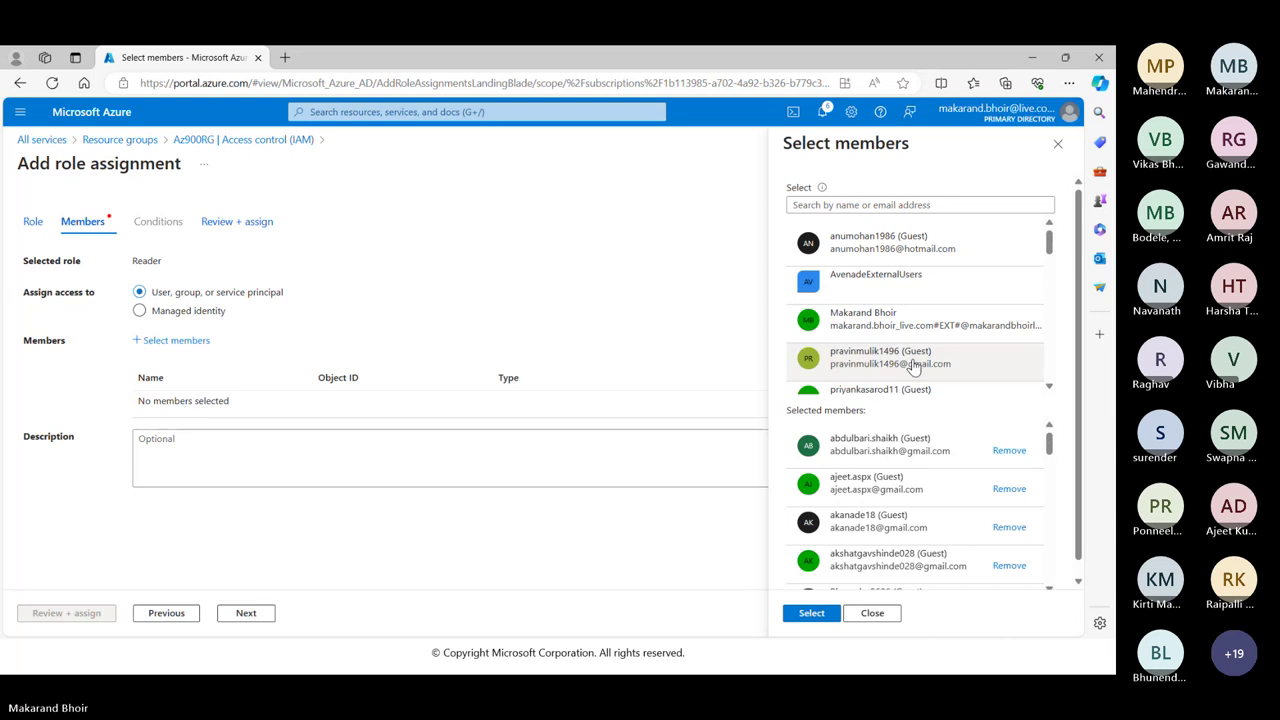
{"action": "left_click", "coordinate": [913, 367]}
{"action": "left_click", "coordinate": [913, 367]}
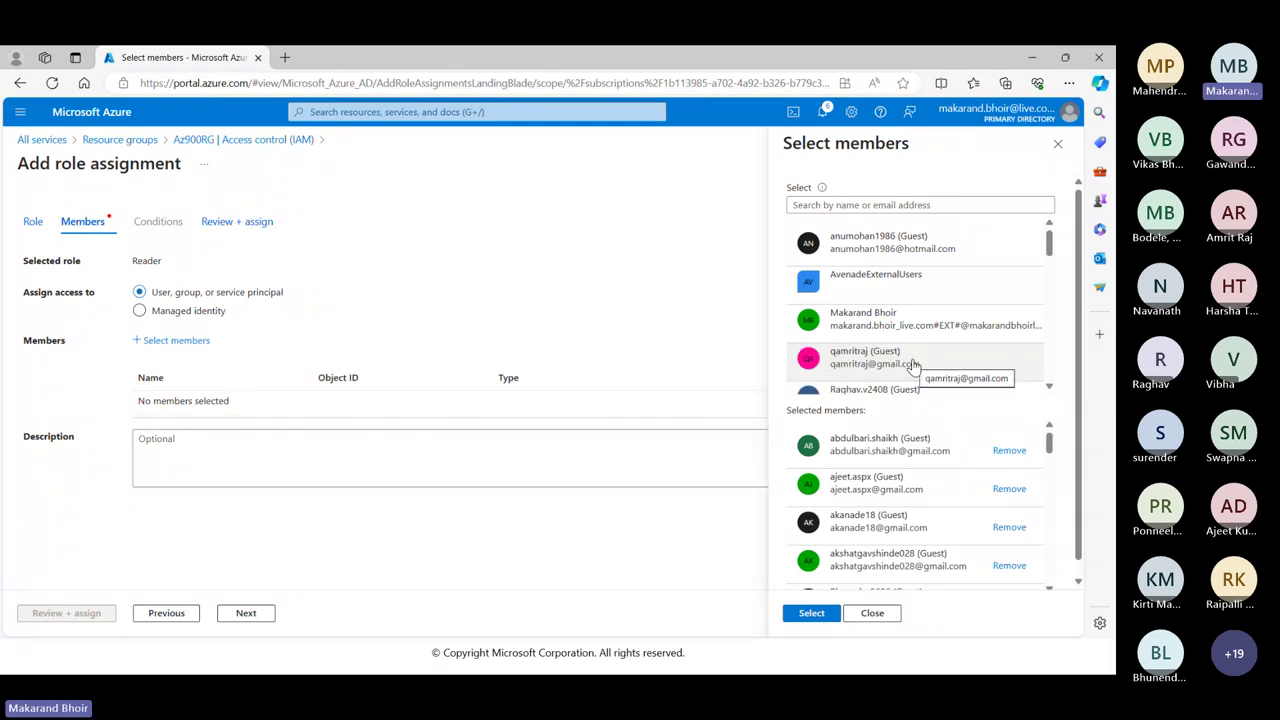
{"action": "left_click", "coordinate": [913, 367]}
{"action": "left_click", "coordinate": [913, 367]}
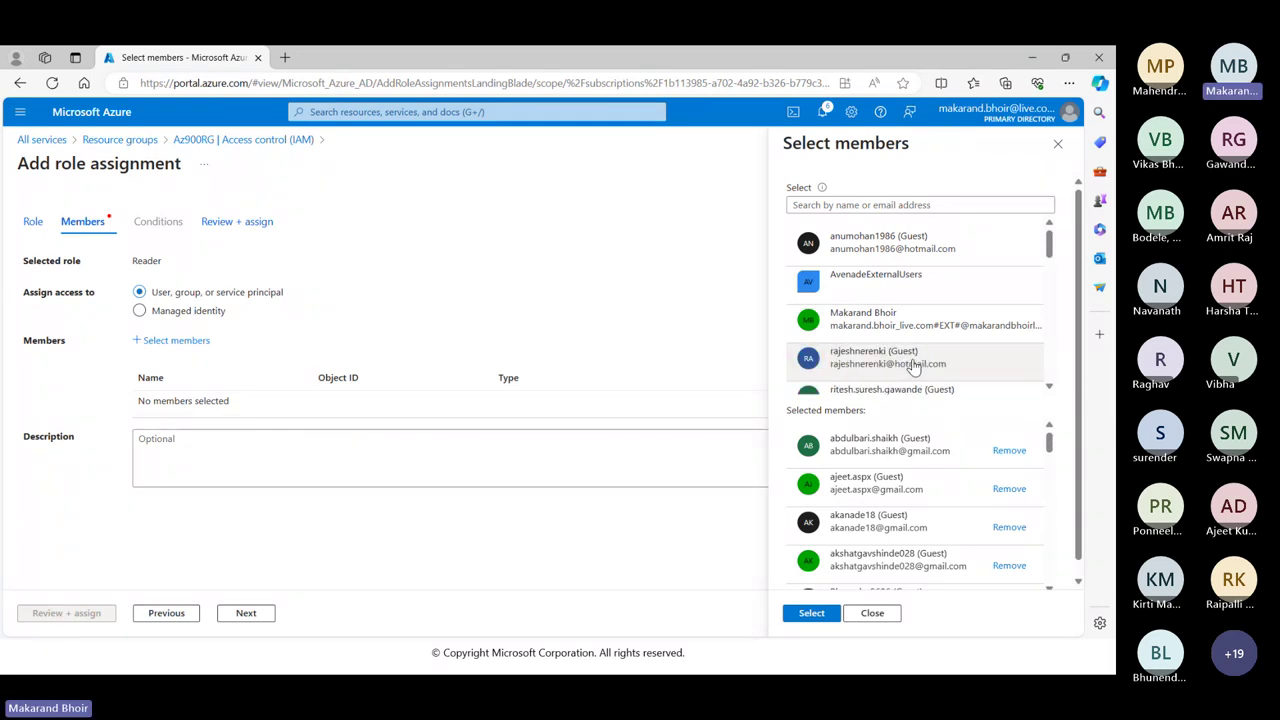
{"action": "left_click", "coordinate": [913, 367]}
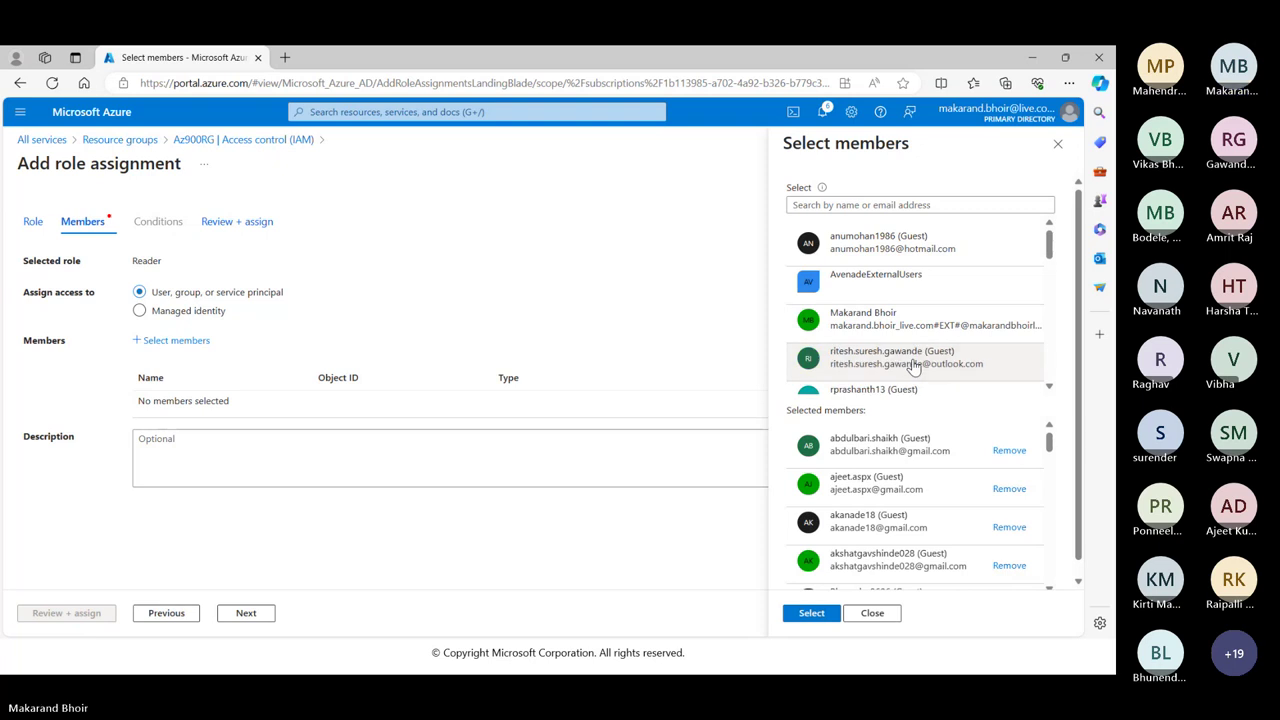
{"action": "left_click", "coordinate": [913, 367]}
{"action": "left_click", "coordinate": [913, 367]}
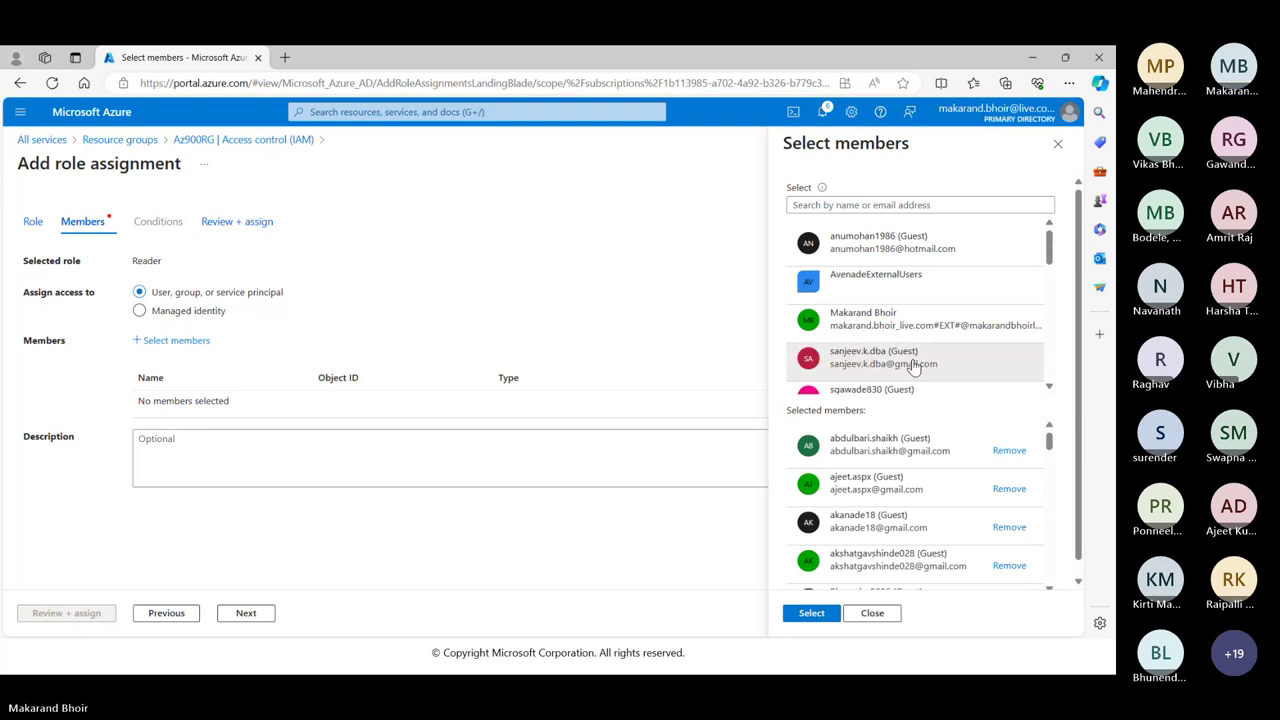
{"action": "left_click", "coordinate": [913, 367]}
{"action": "left_click", "coordinate": [913, 367]}
{"action": "left_click", "coordinate": [913, 367]}
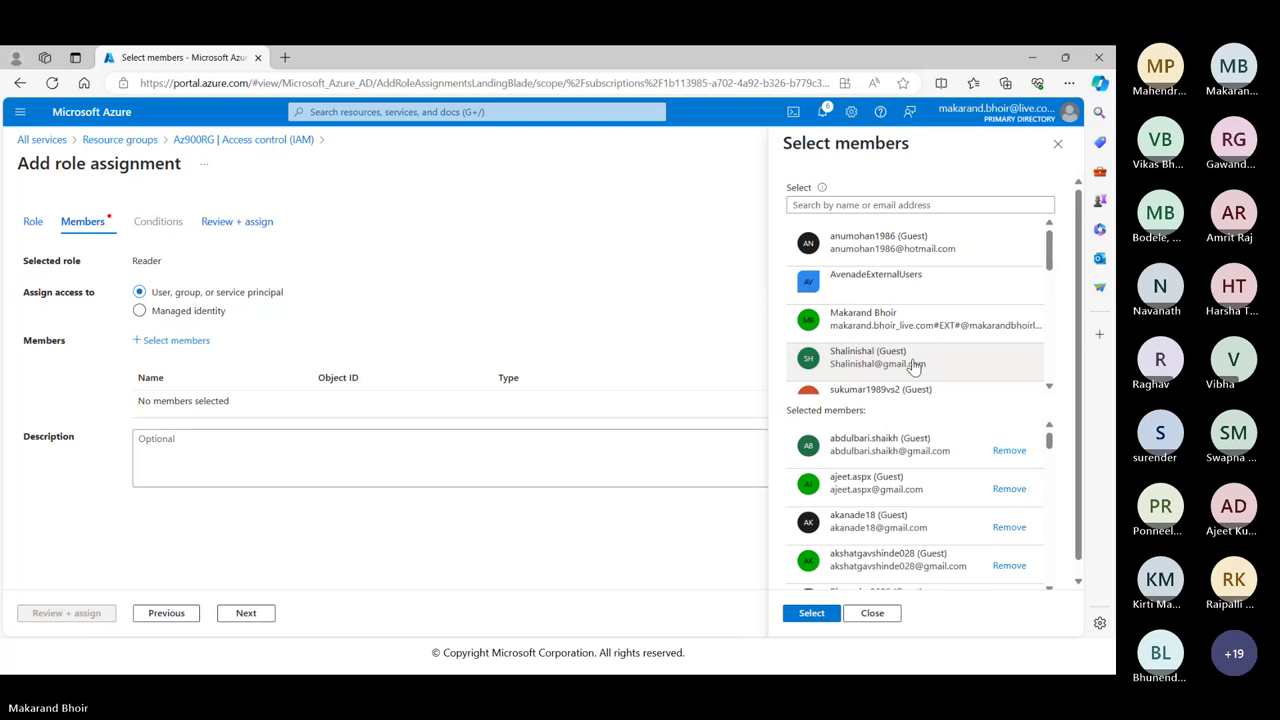
{"action": "left_click", "coordinate": [913, 367]}
{"action": "left_click", "coordinate": [913, 367]}
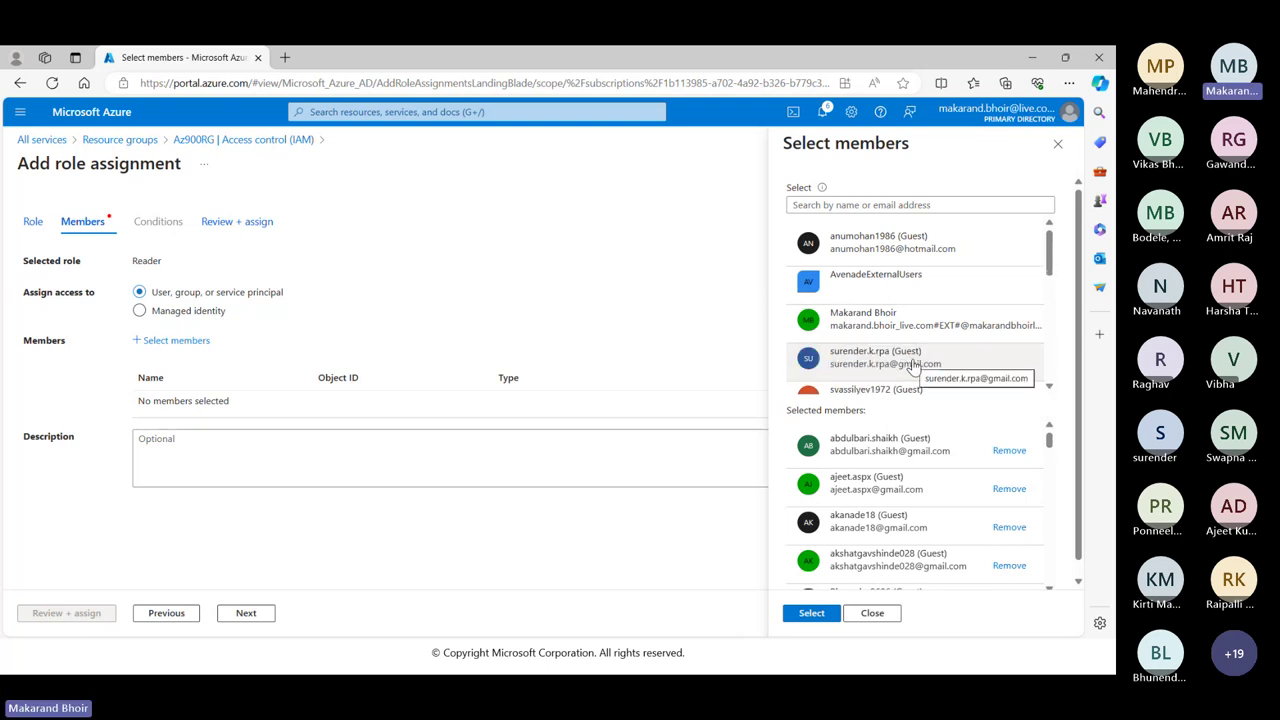
{"action": "left_click", "coordinate": [913, 367]}
{"action": "left_click", "coordinate": [913, 367]}
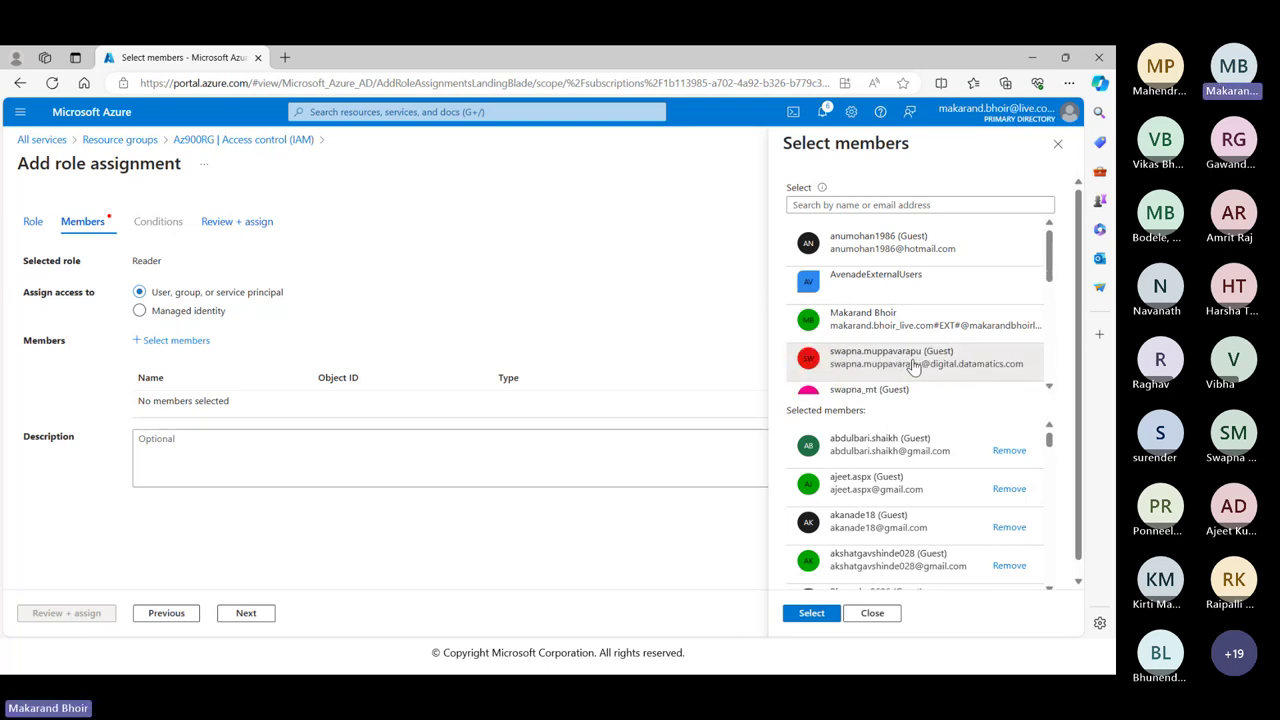
{"action": "left_click", "coordinate": [913, 367]}
{"action": "left_click", "coordinate": [913, 367]}
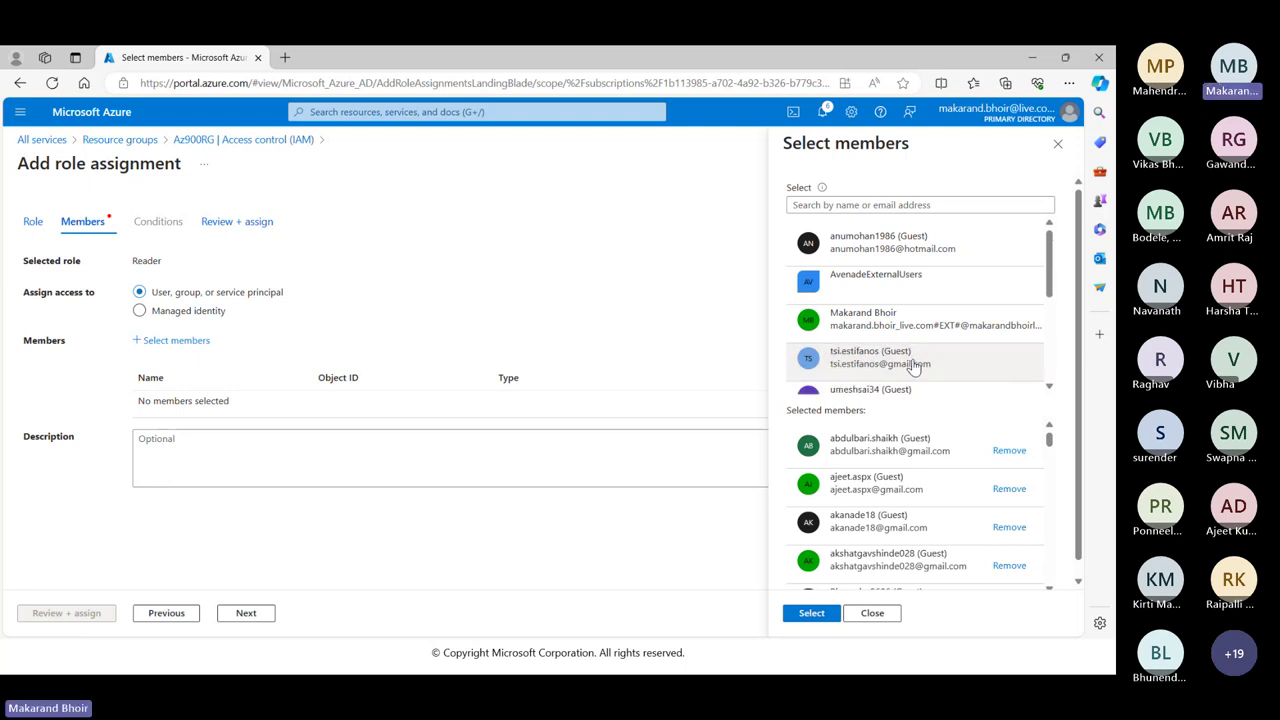
{"action": "left_click", "coordinate": [913, 367]}
{"action": "left_click", "coordinate": [913, 367]}
{"action": "left_click", "coordinate": [913, 367]}
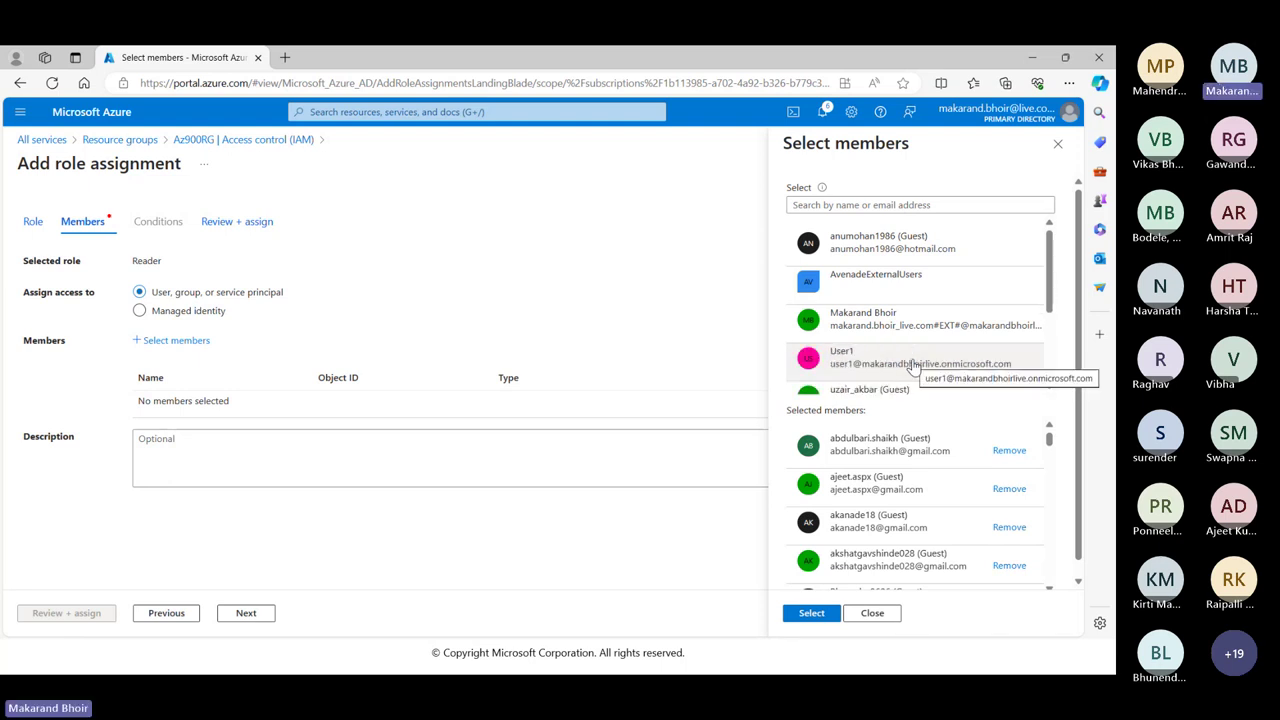
{"action": "left_click", "coordinate": [913, 367]}
{"action": "left_click", "coordinate": [913, 367]}
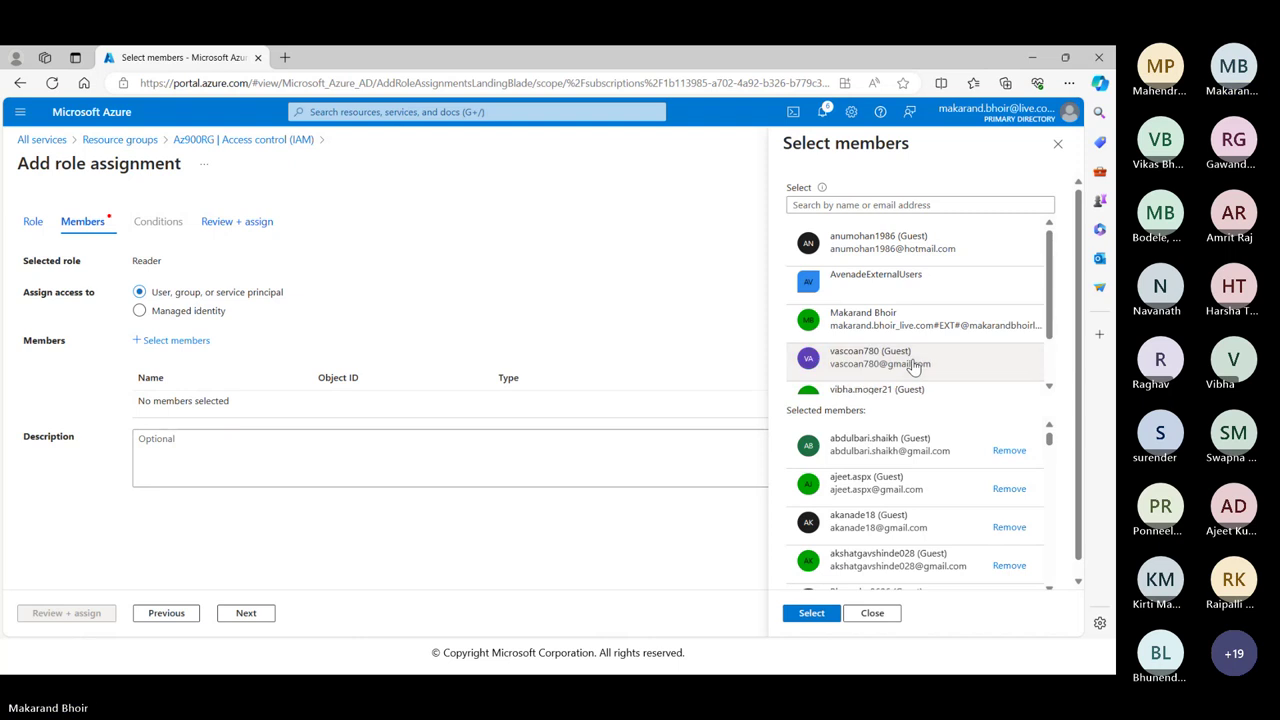
{"action": "left_click", "coordinate": [913, 367]}
{"action": "left_click", "coordinate": [913, 367]}
{"action": "left_click", "coordinate": [913, 367]}
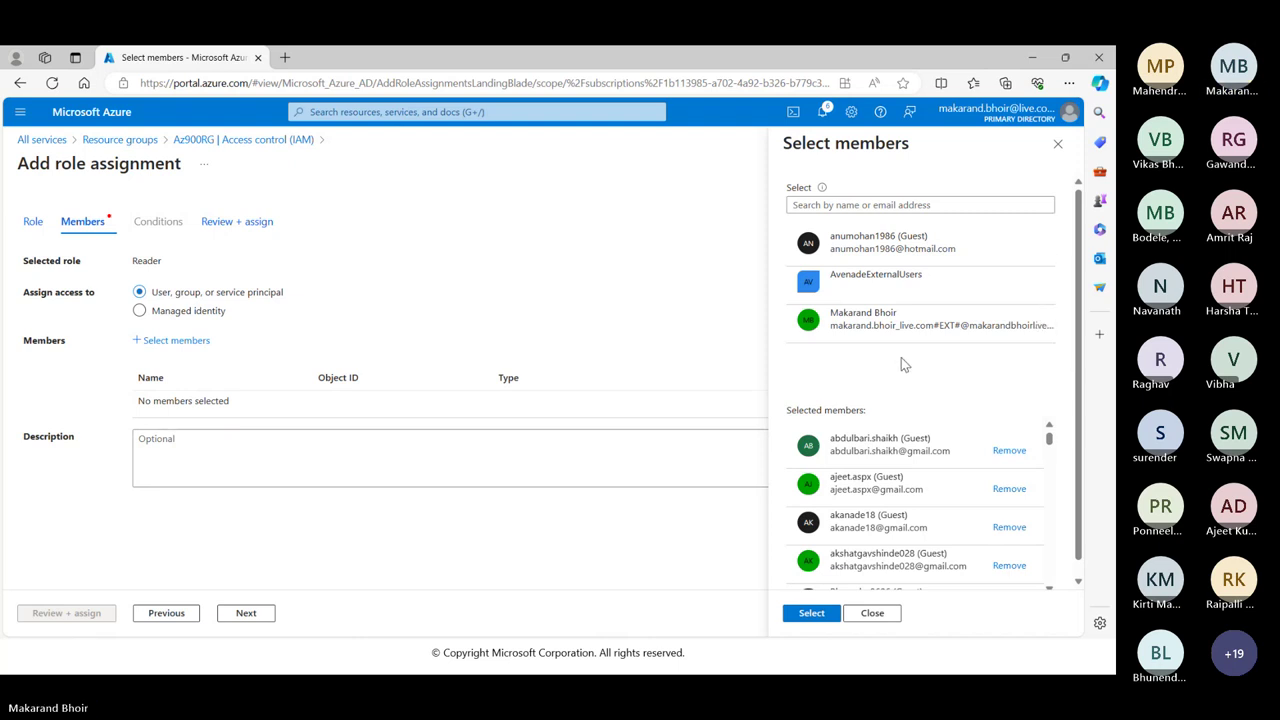
{"action": "left_click", "coordinate": [836, 614]}
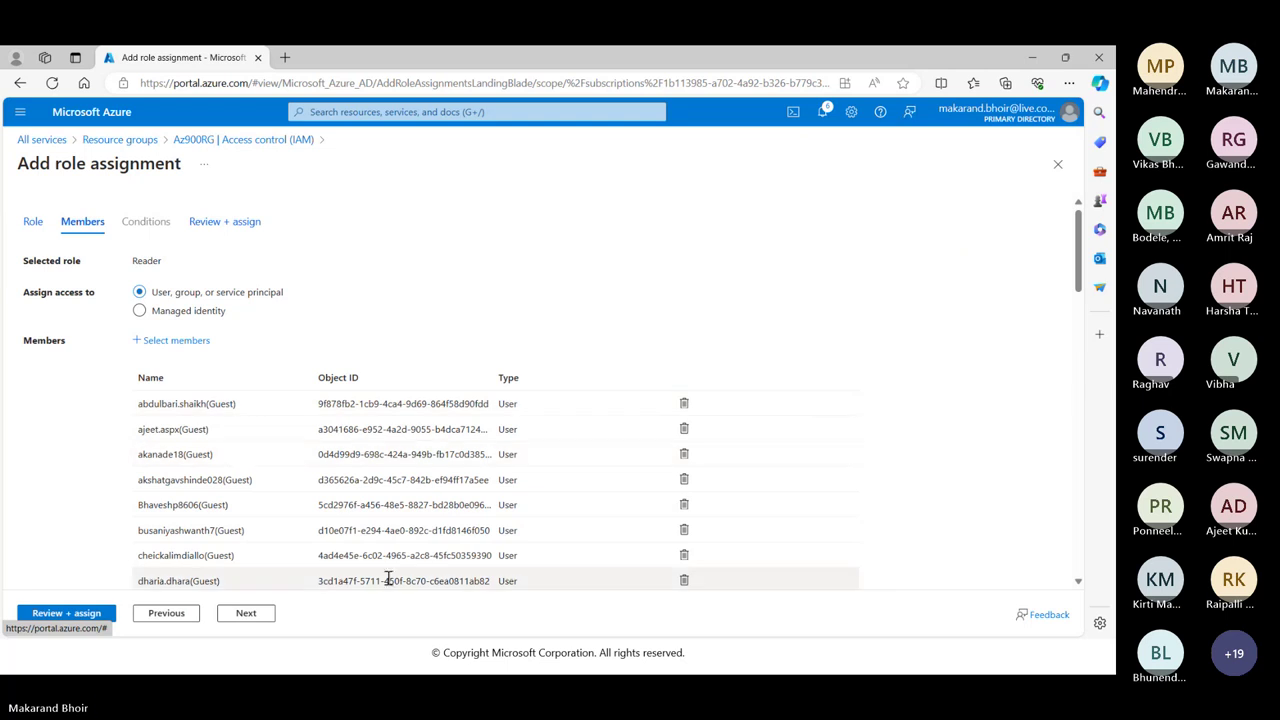
Step: Review and submit the Reader assignment on Az900RG, adding 57 role assignments
{"action": "left_click", "coordinate": [51, 613]}
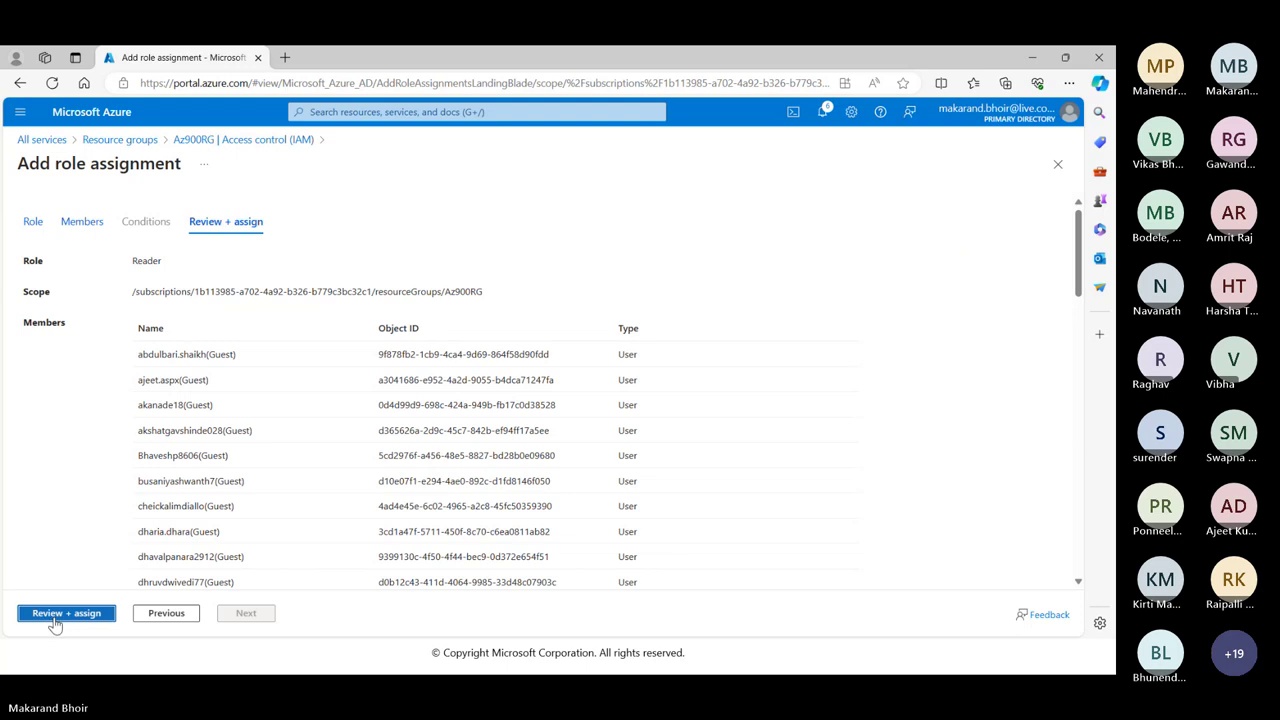
{"action": "left_click", "coordinate": [55, 619]}
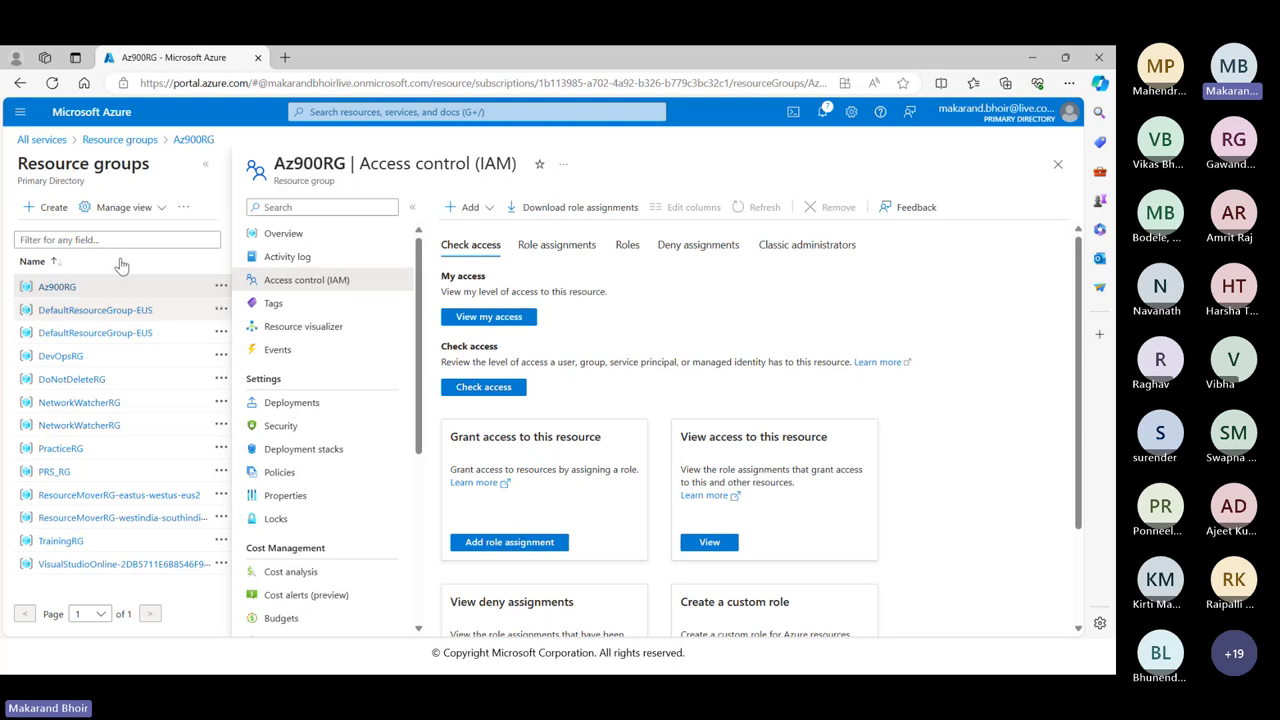
Step: Return to the Azure home page and open the Resource groups list
{"action": "left_click", "coordinate": [122, 117]}
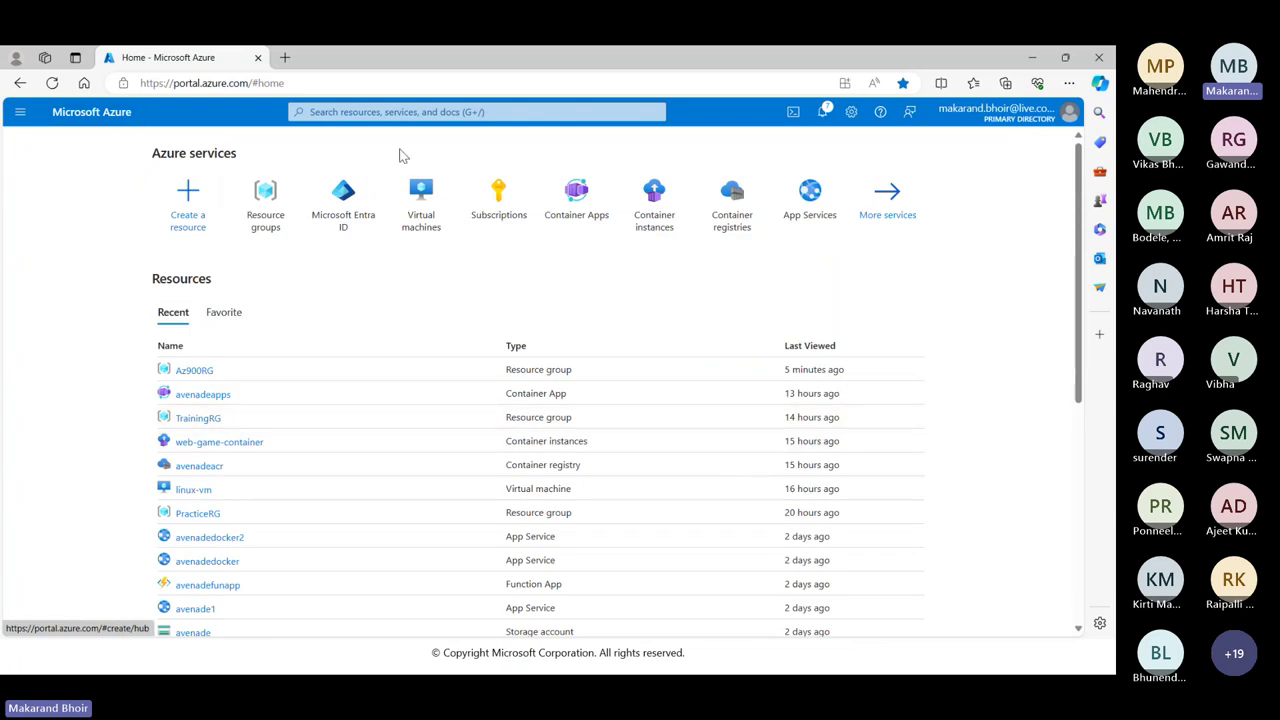
{"action": "left_click", "coordinate": [392, 112]}
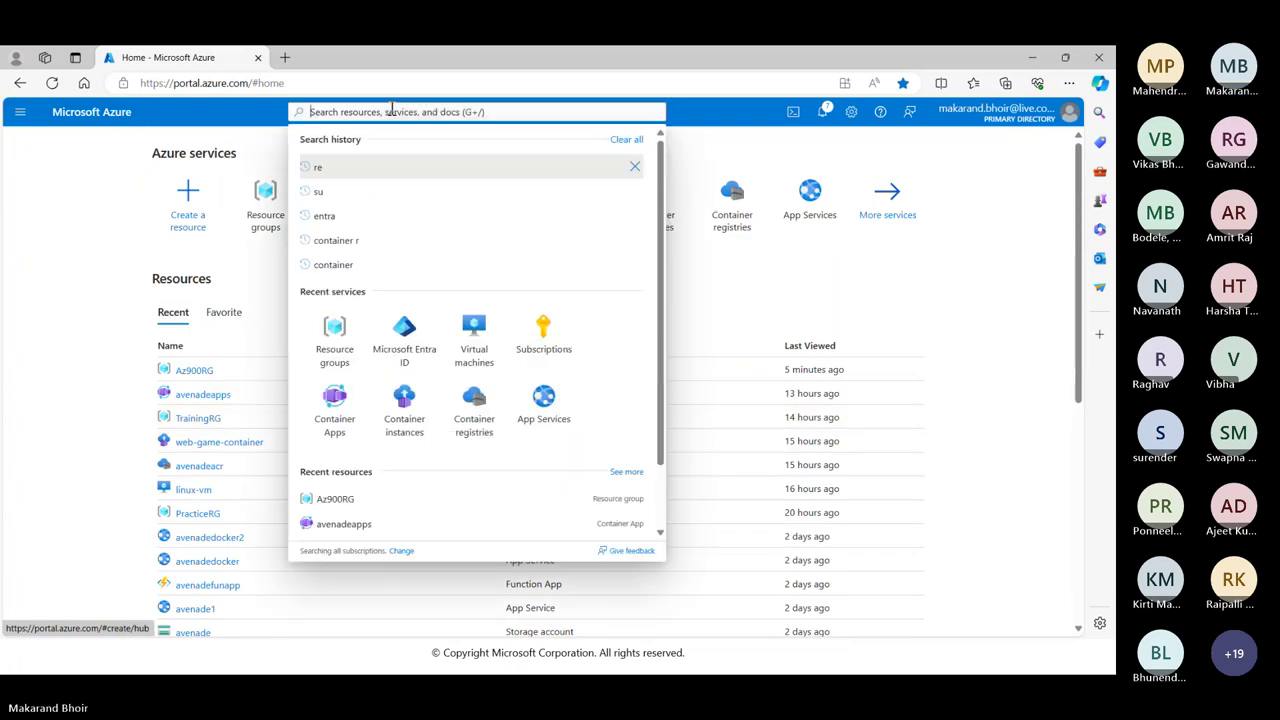
{"action": "left_click", "coordinate": [339, 336]}
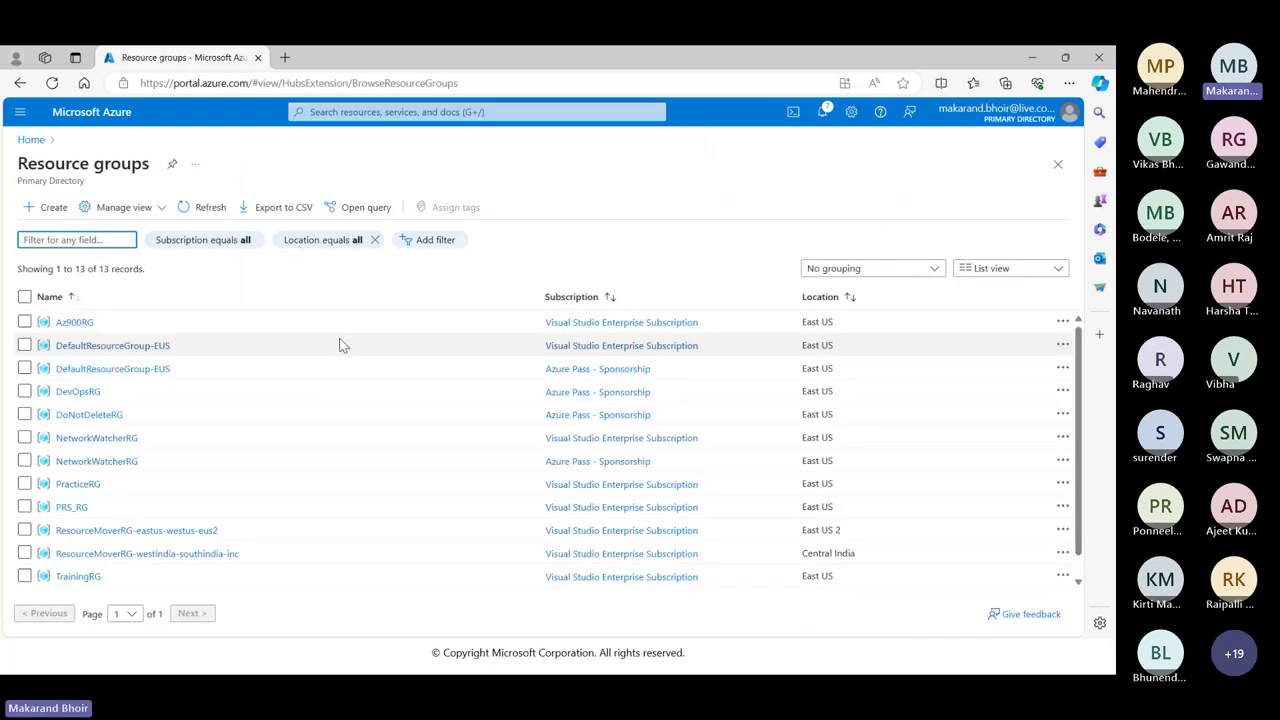
Step: Highlight the Az900RG resource group, then switch over to the Teams meeting
{"action": "left_click_drag", "start_coordinate": [12, 308], "coordinate": [236, 334]}
{"action": "left_click_drag", "start_coordinate": [120, 324], "coordinate": [205, 266]}
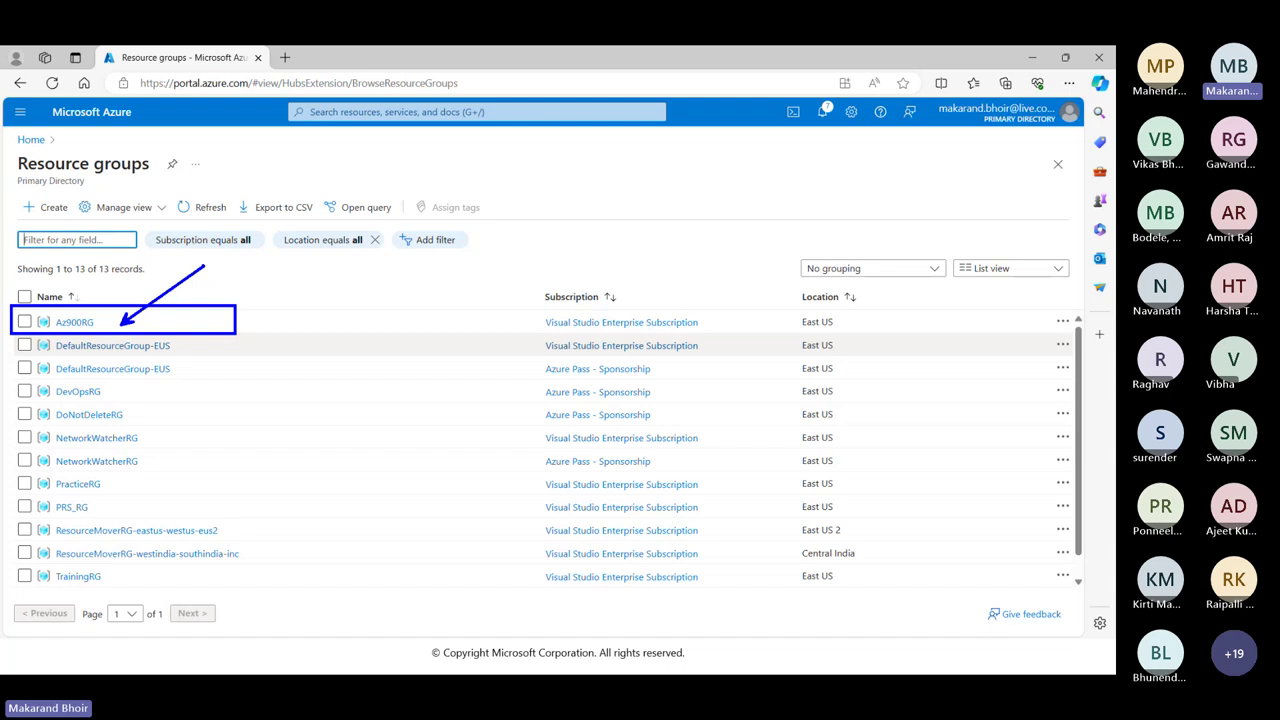
{"action": "key", "text": "Escape"}
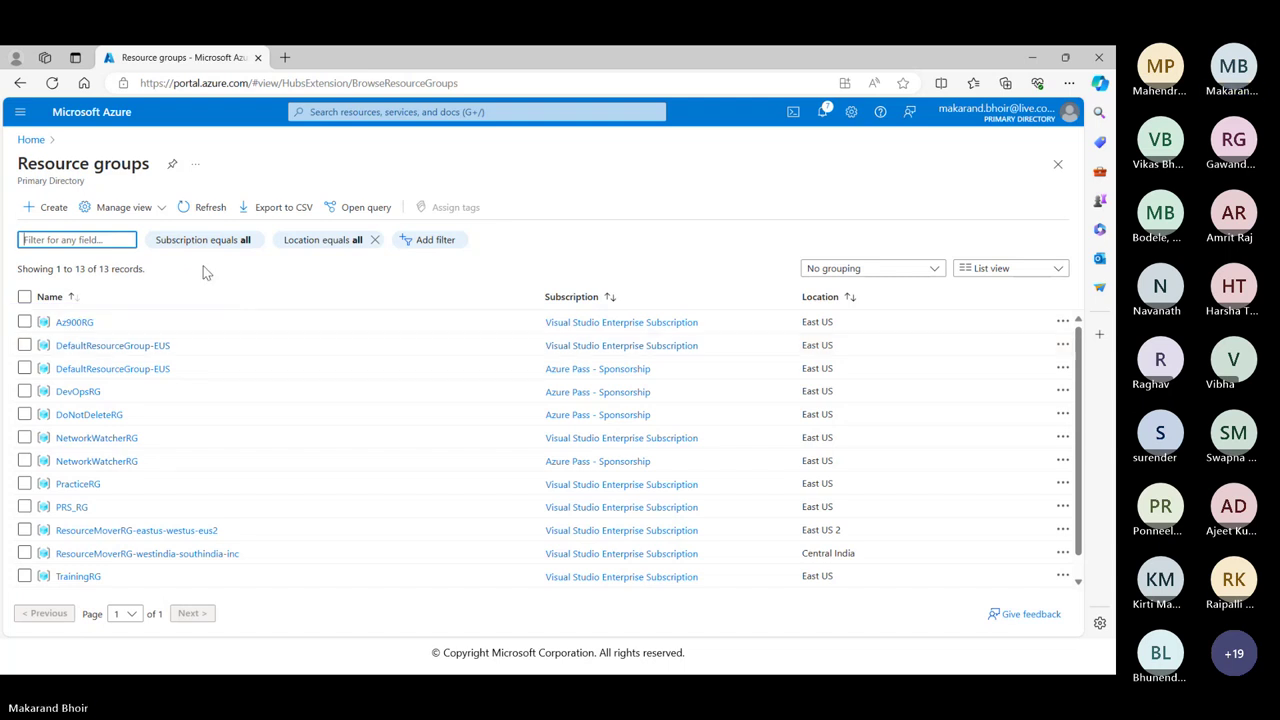
{"action": "key", "text": "alt+Tab"}
{"action": "key", "text": "alt+Tab"}
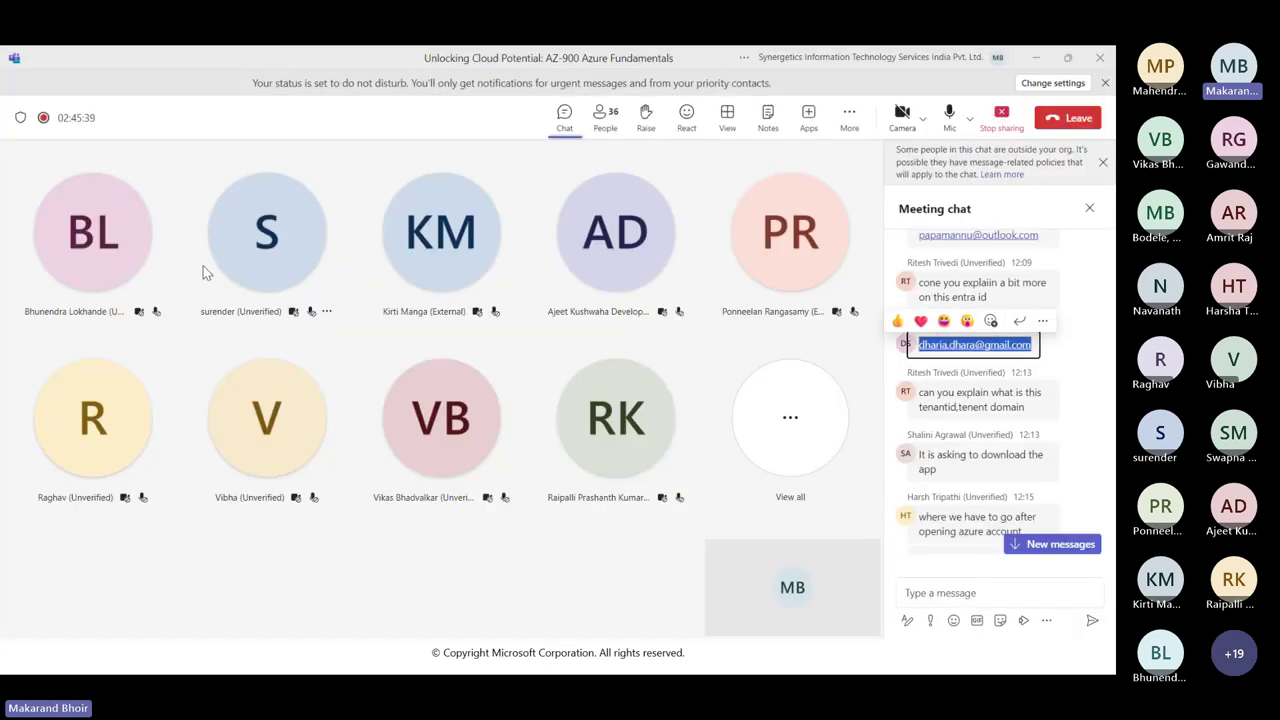
{"action": "mouse_move", "coordinate": [1020, 452]}
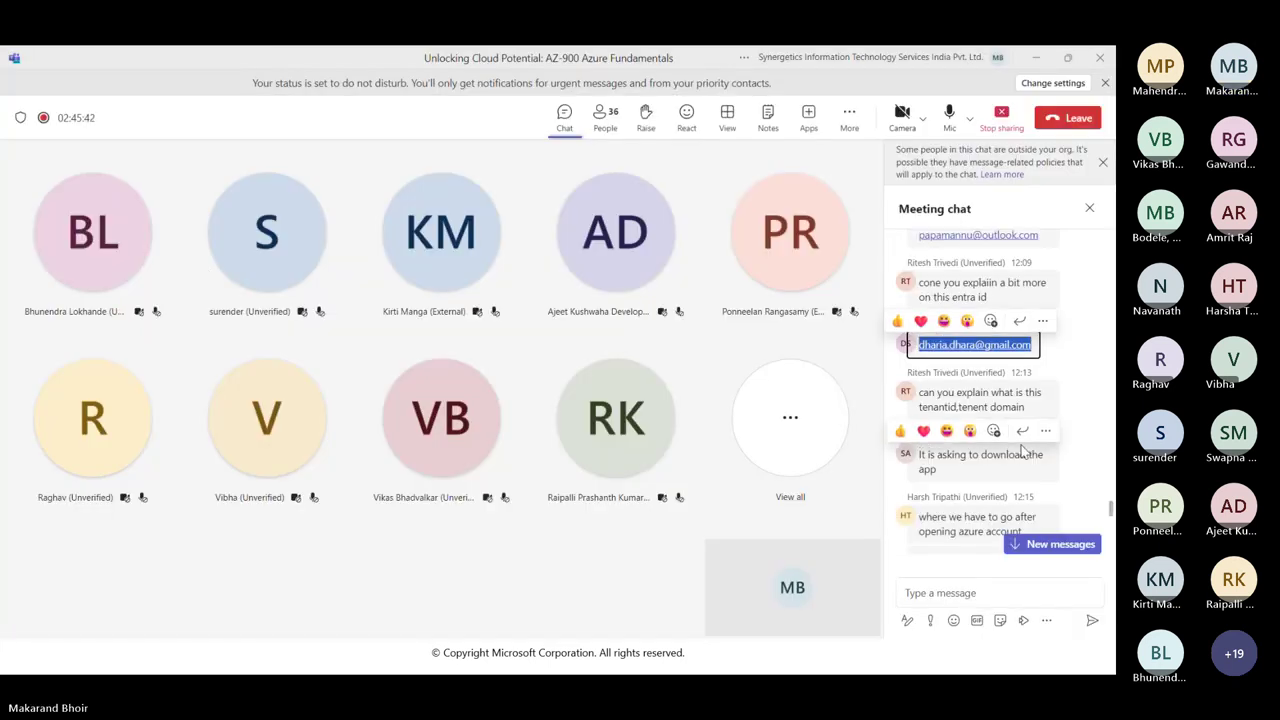
{"action": "scroll", "coordinate": [1022, 452], "scroll_direction": "down", "scroll_amount": 3}
{"action": "scroll", "coordinate": [1022, 452], "scroll_direction": "down", "scroll_amount": 6}
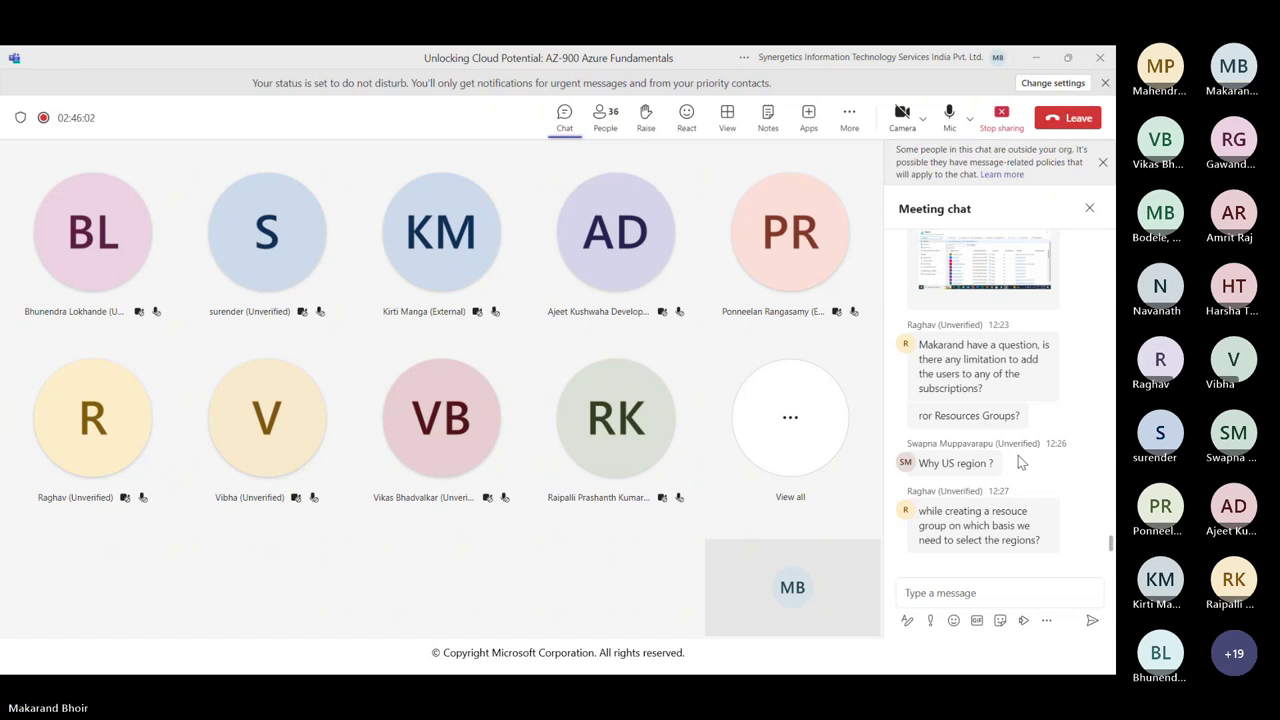
{"action": "mouse_move", "coordinate": [970, 416]}
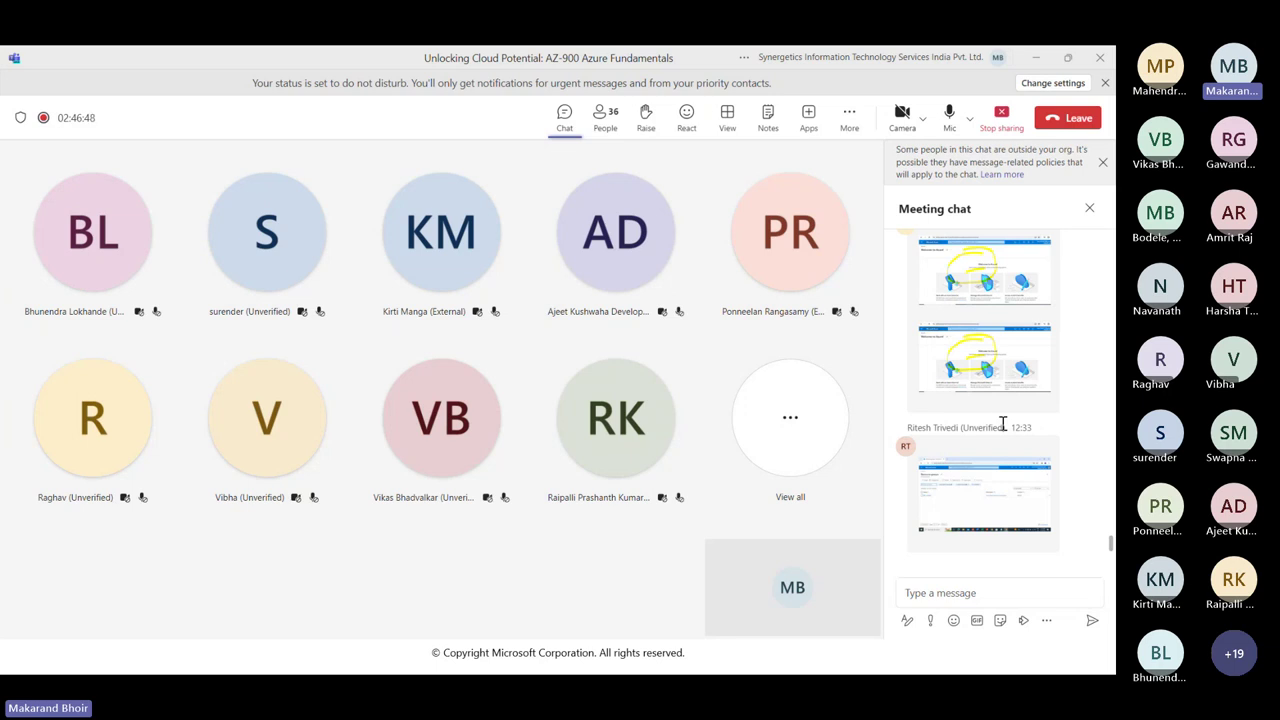
{"action": "scroll", "coordinate": [1005, 423], "scroll_direction": "up", "scroll_amount": 3}
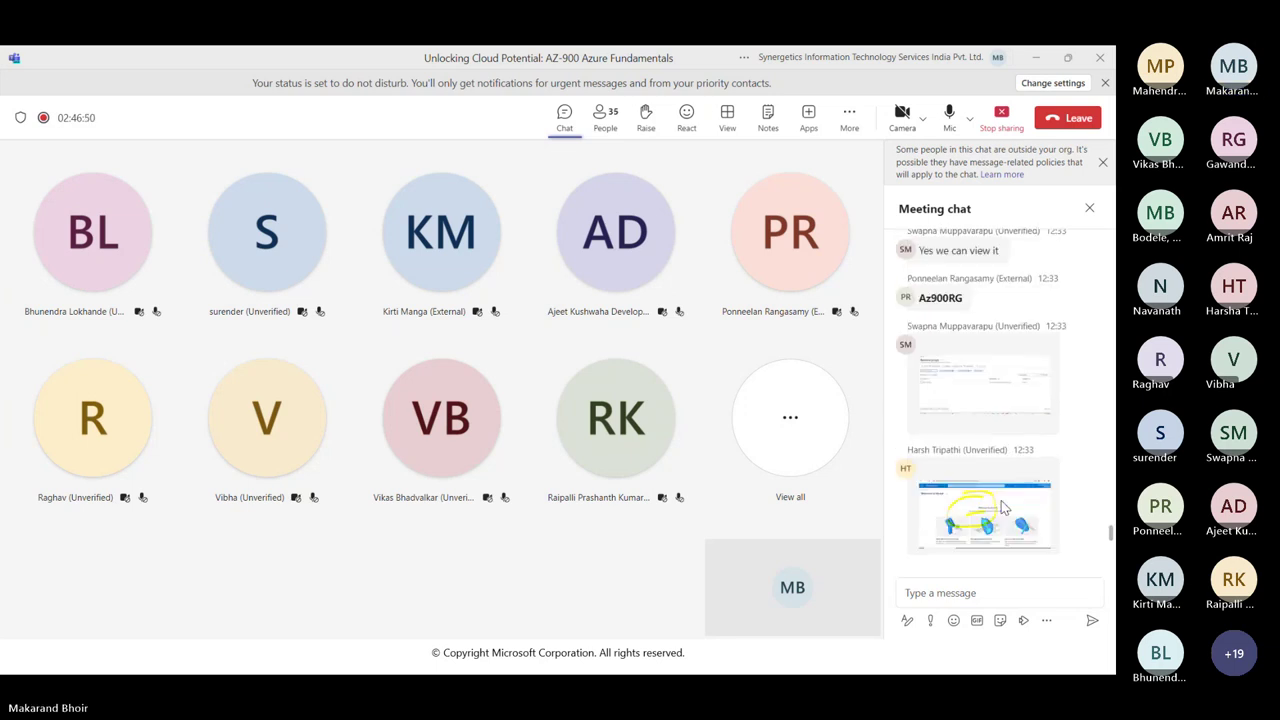
{"action": "scroll", "coordinate": [1001, 508], "scroll_direction": "up", "scroll_amount": 3}
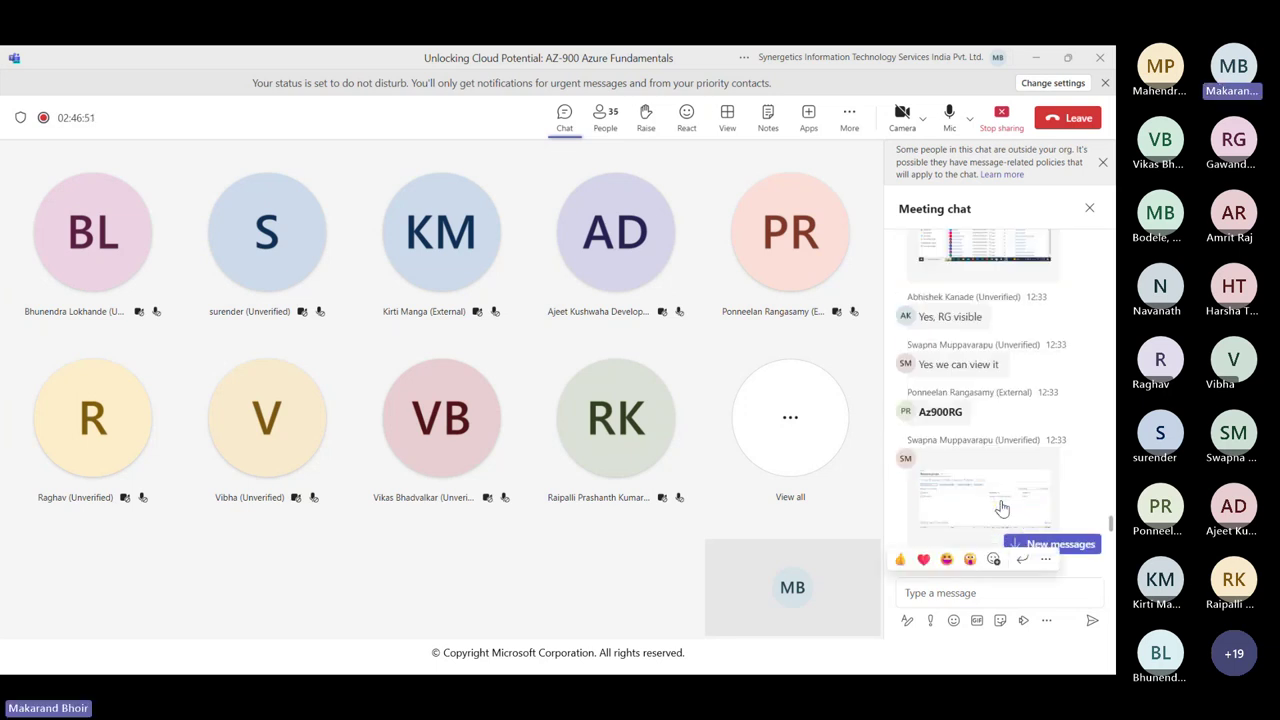
{"action": "scroll", "coordinate": [1001, 507], "scroll_direction": "up", "scroll_amount": 3}
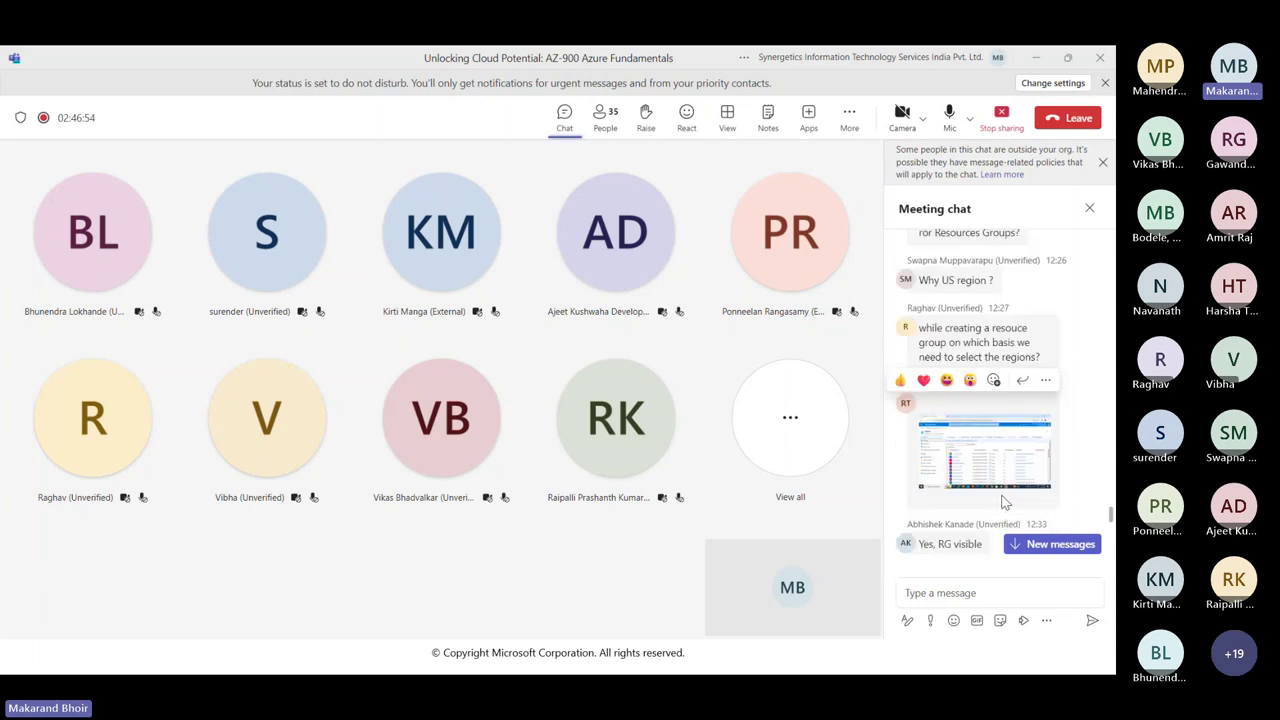
{"action": "scroll", "coordinate": [1005, 503], "scroll_direction": "up", "scroll_amount": 2}
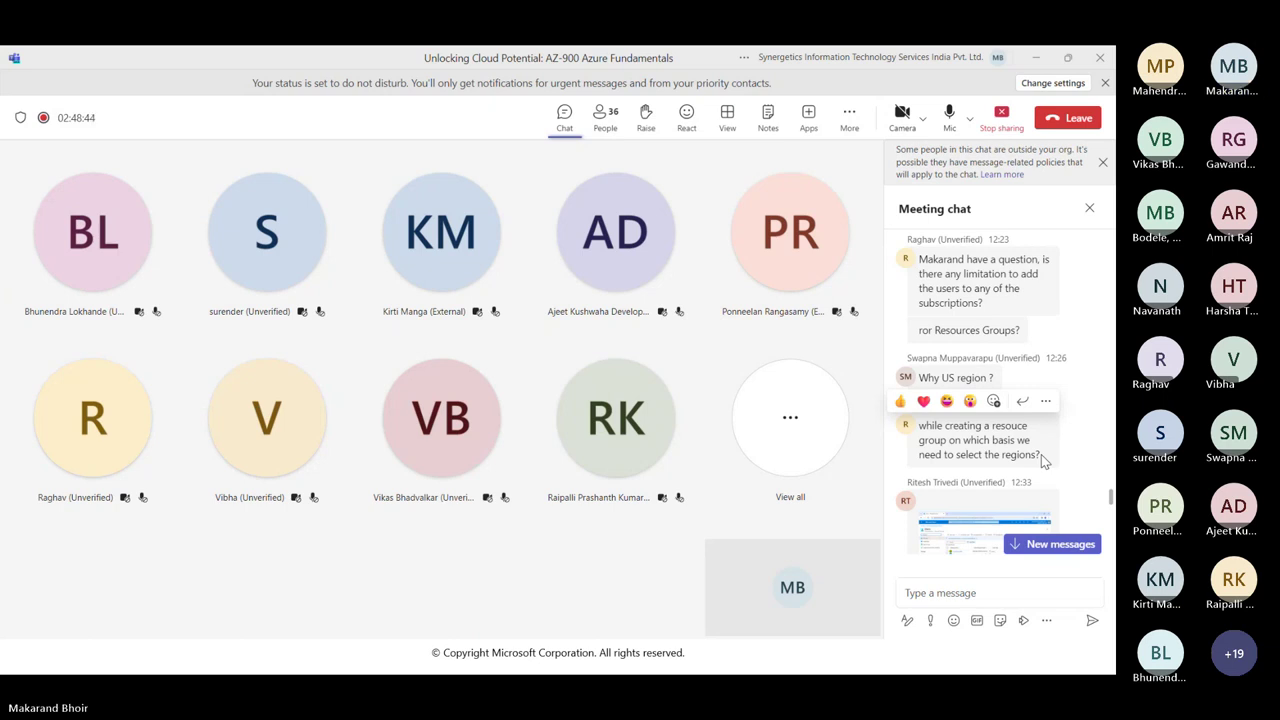
Step: Scroll through the meeting chat, then minimize Teams to reveal the Resource groups list
{"action": "scroll", "coordinate": [1075, 428], "scroll_direction": "down", "scroll_amount": 2}
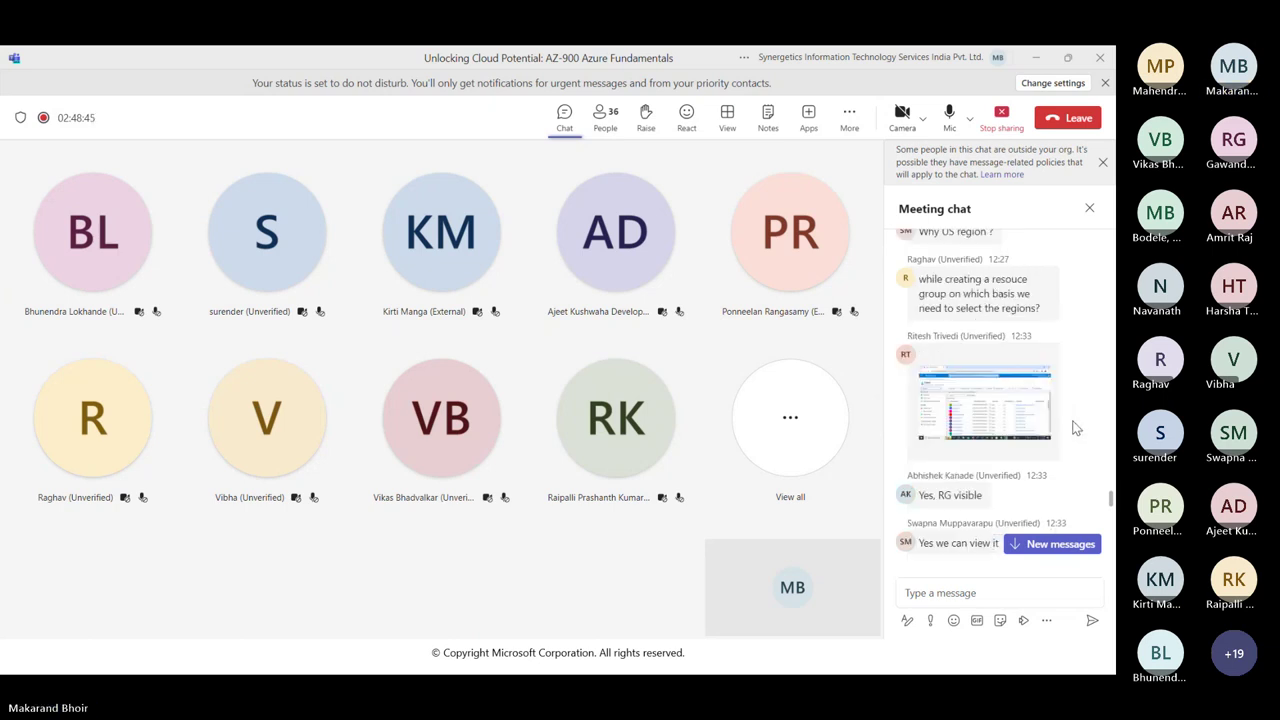
{"action": "scroll", "coordinate": [1075, 428], "scroll_direction": "down", "scroll_amount": 6}
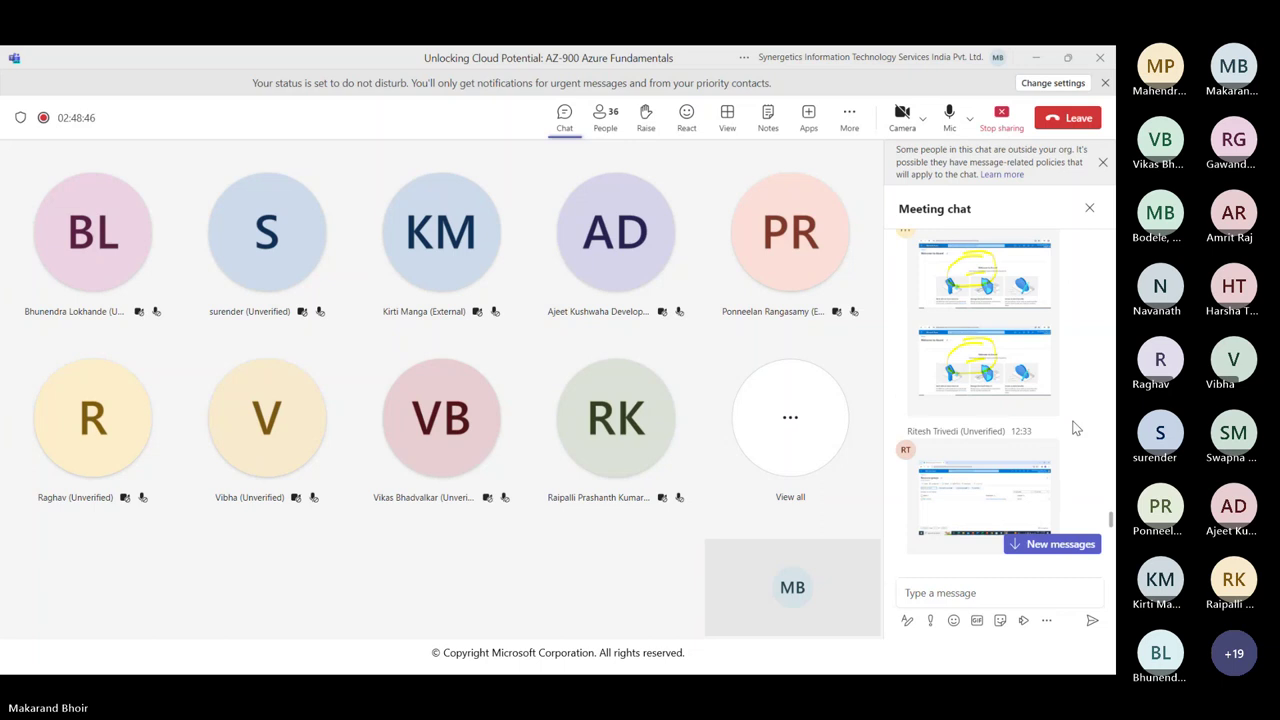
{"action": "scroll", "coordinate": [1075, 428], "scroll_direction": "down", "scroll_amount": 4}
{"action": "scroll", "coordinate": [1075, 428], "scroll_direction": "down", "scroll_amount": 2}
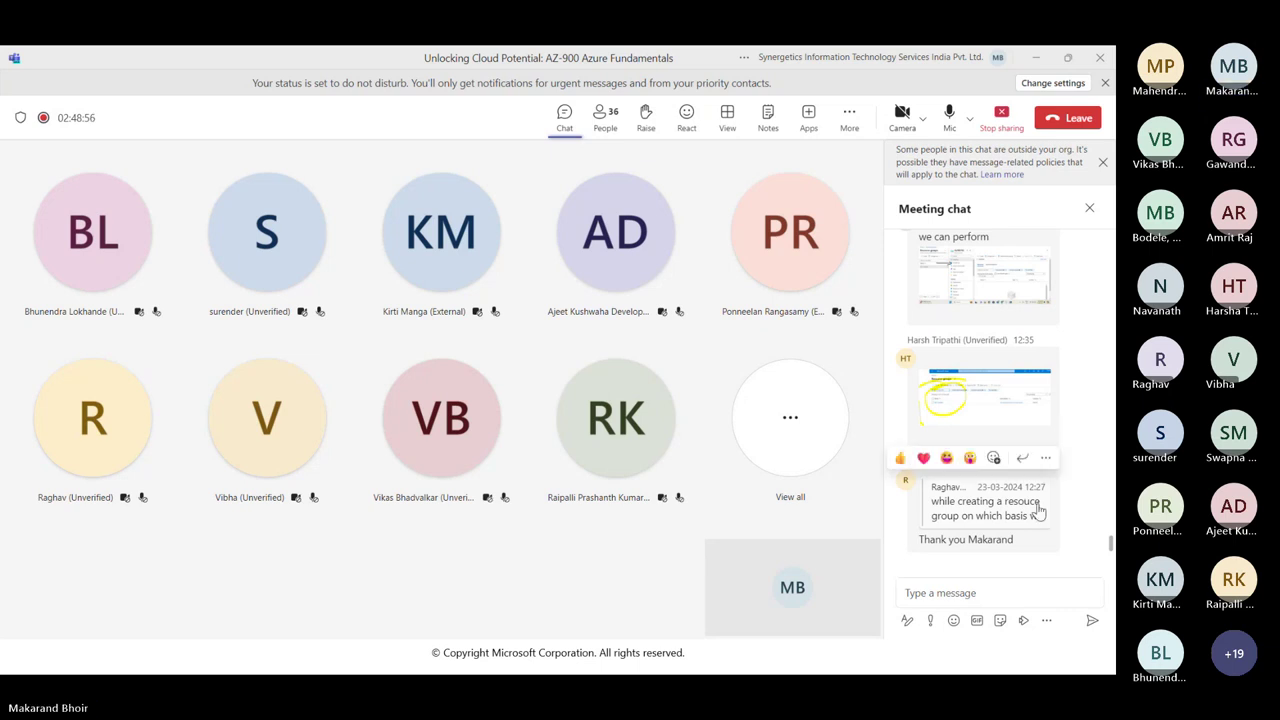
{"action": "left_click", "coordinate": [1037, 60]}
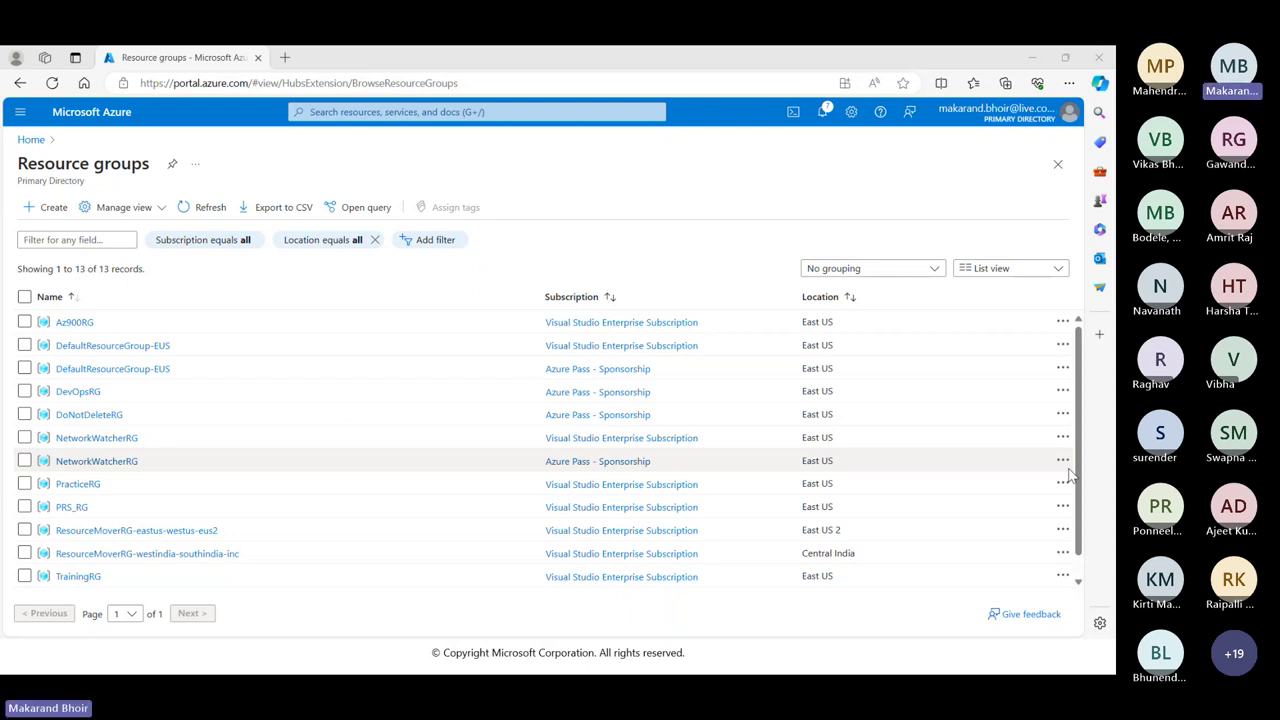
Step: Search 'virtual' and open the Virtual machines service, listing linux-vm and win-vm
{"action": "left_click", "coordinate": [376, 112]}
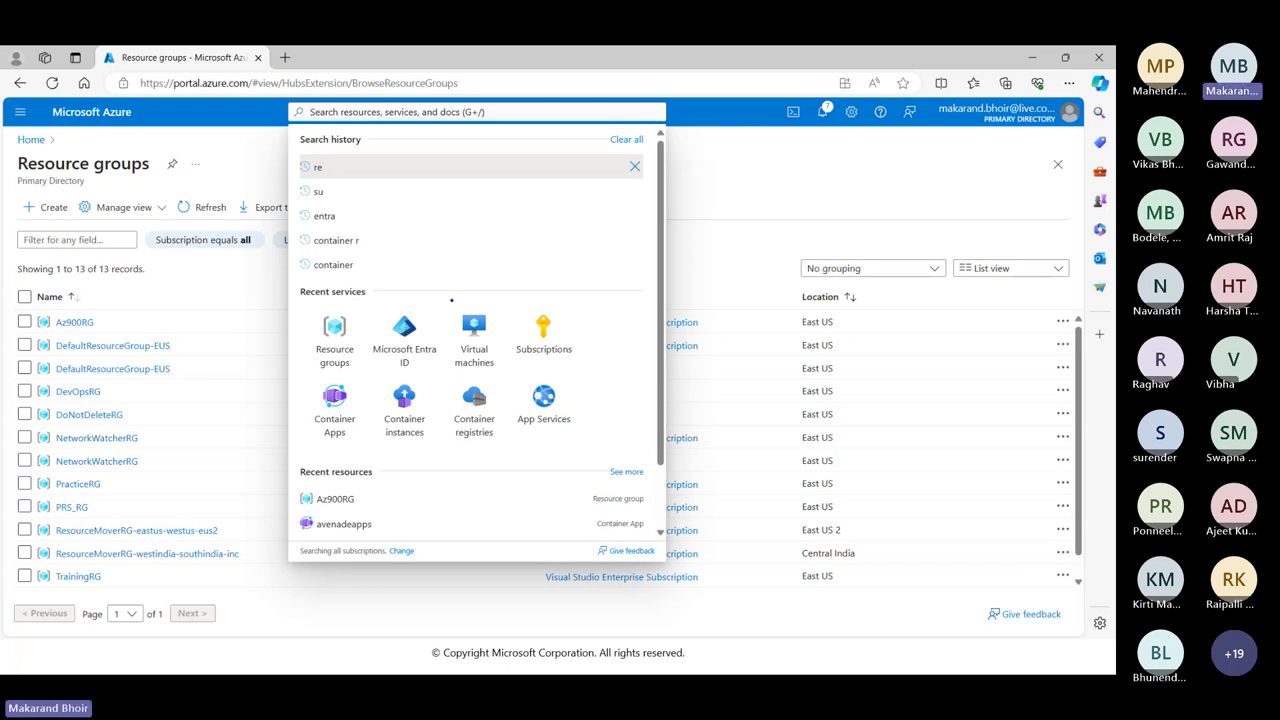
{"action": "left_click", "coordinate": [451, 300]}
{"action": "left_click_drag", "start_coordinate": [496, 346], "coordinate": [530, 408]}
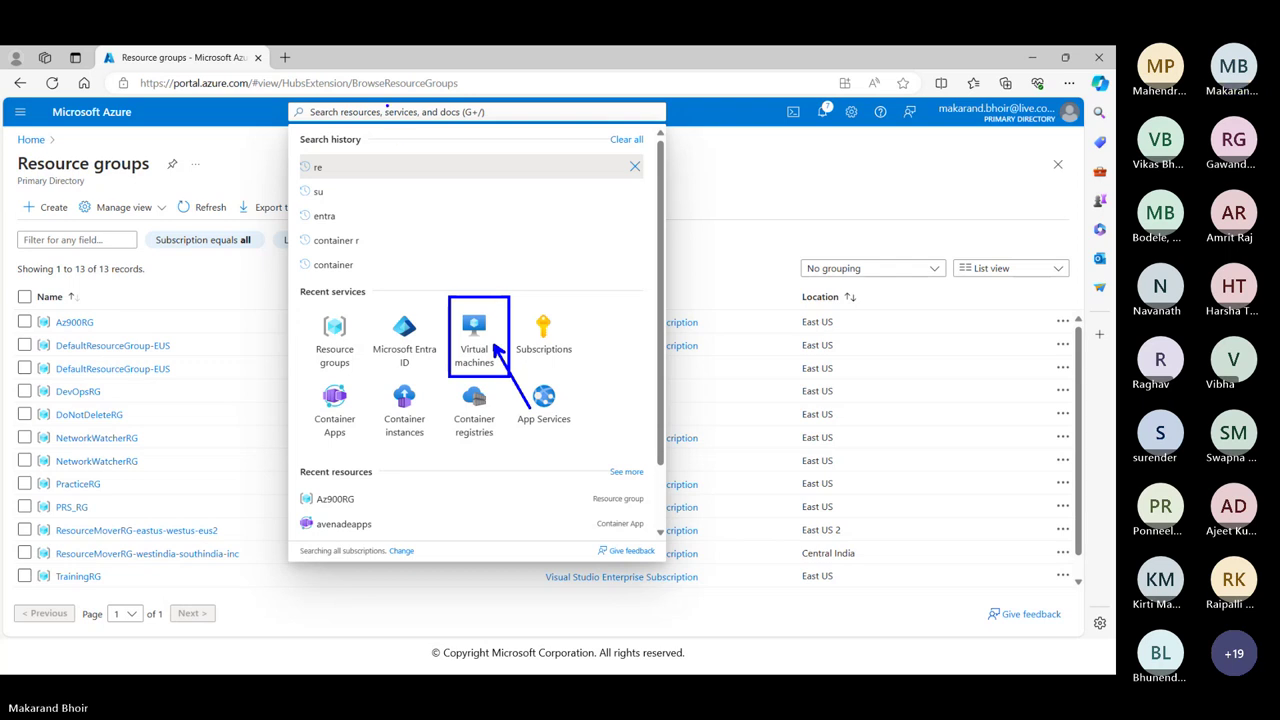
{"action": "key", "text": "Escape"}
{"action": "type", "text": "v"}
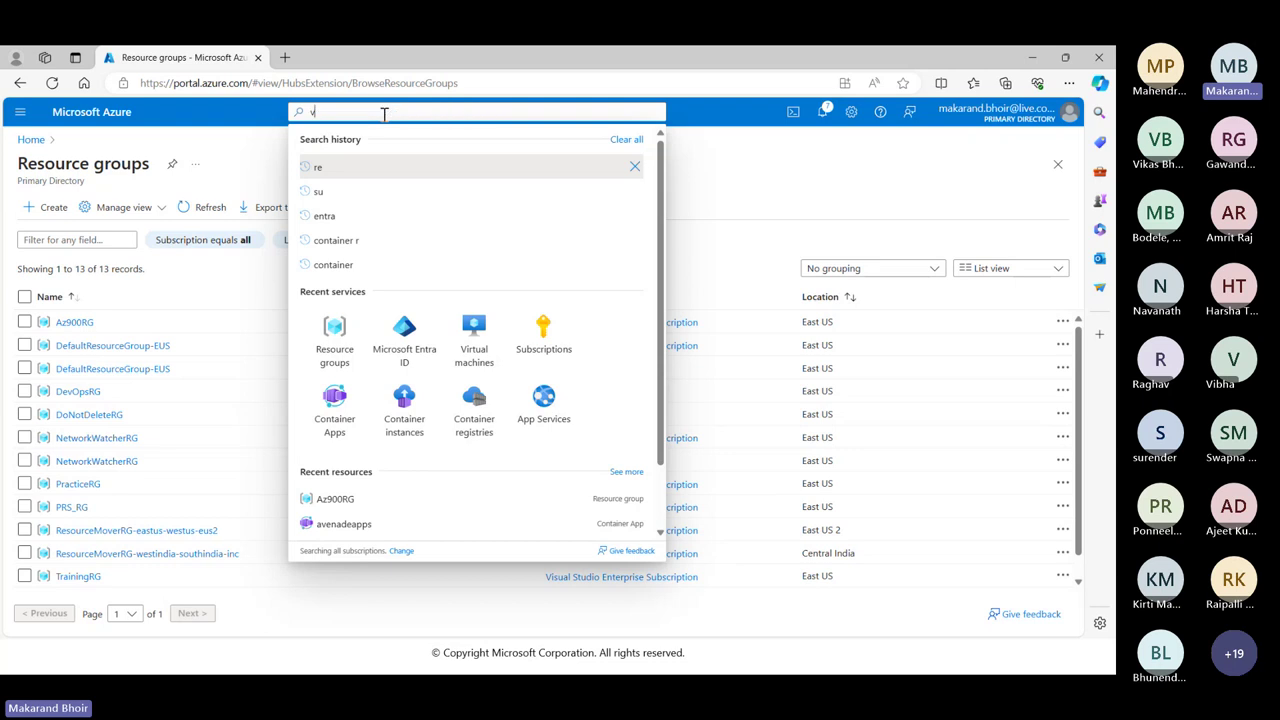
{"action": "type", "text": "irtual"}
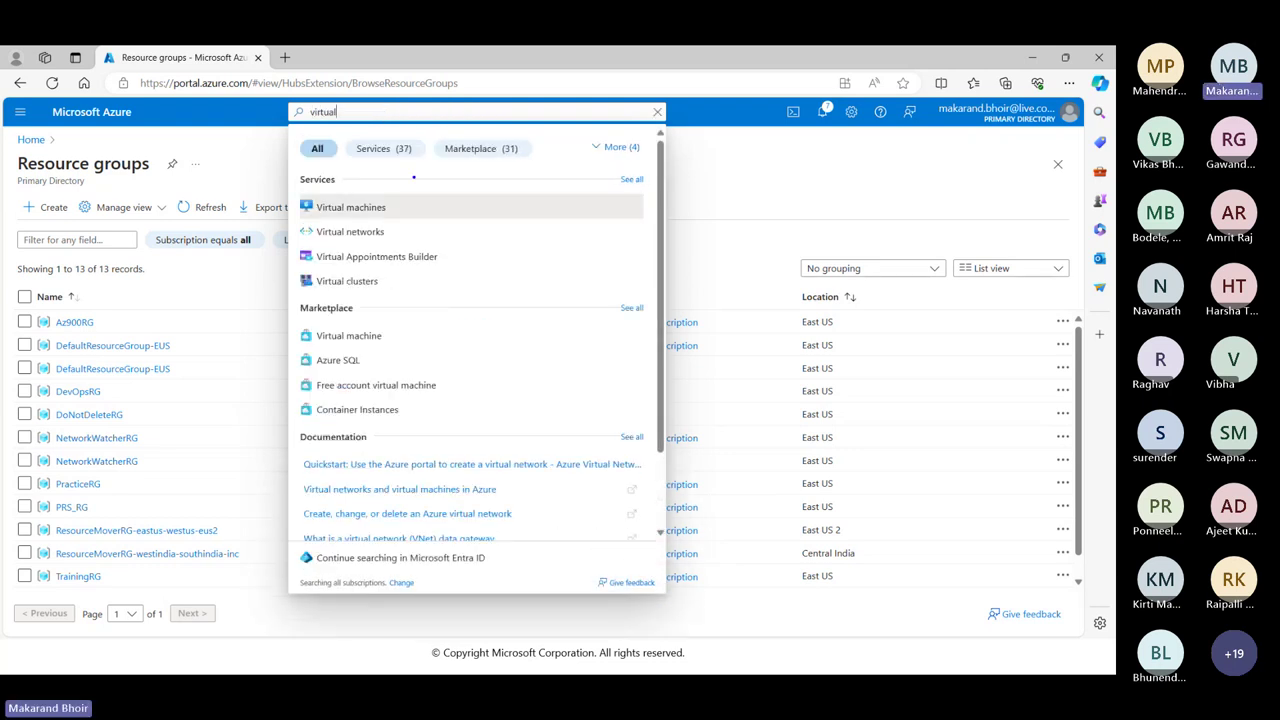
{"action": "mouse_move", "coordinate": [381, 249]}
{"action": "left_mouse_down"}
{"action": "mouse_move", "coordinate": [357, 213]}
{"action": "mouse_move", "coordinate": [408, 219]}
{"action": "left_mouse_up"}
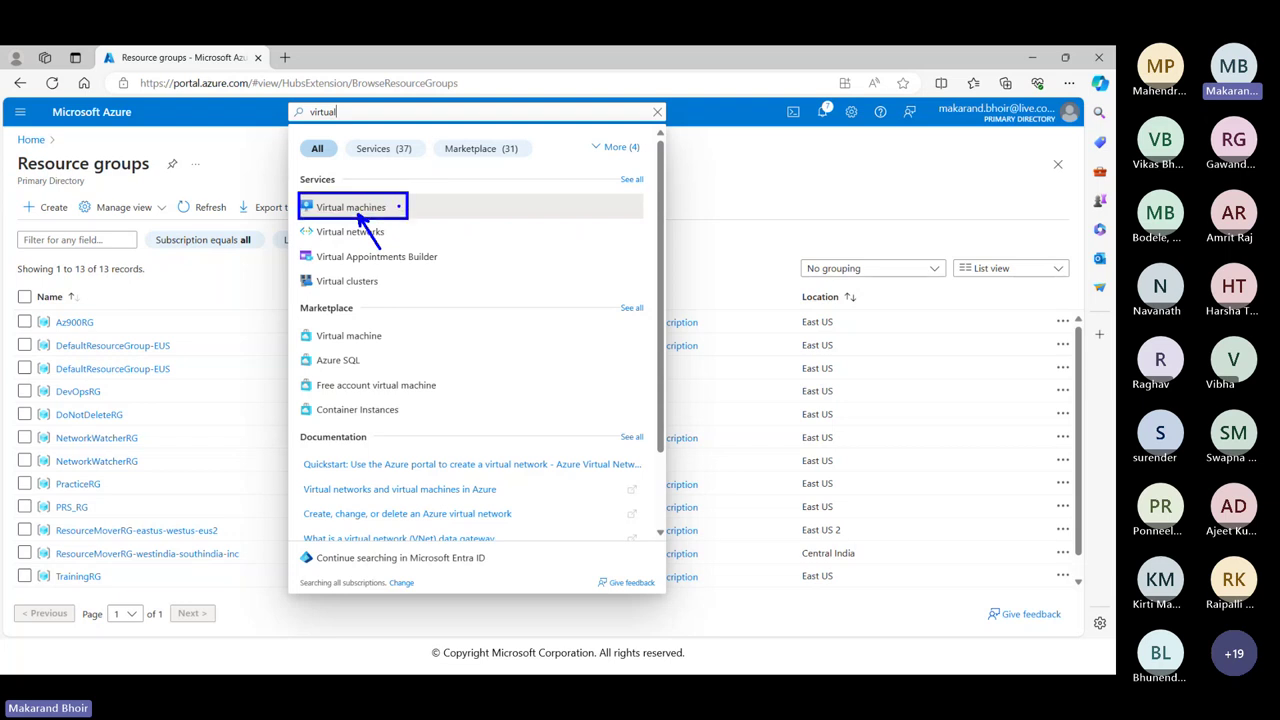
{"action": "left_click", "coordinate": [371, 208]}
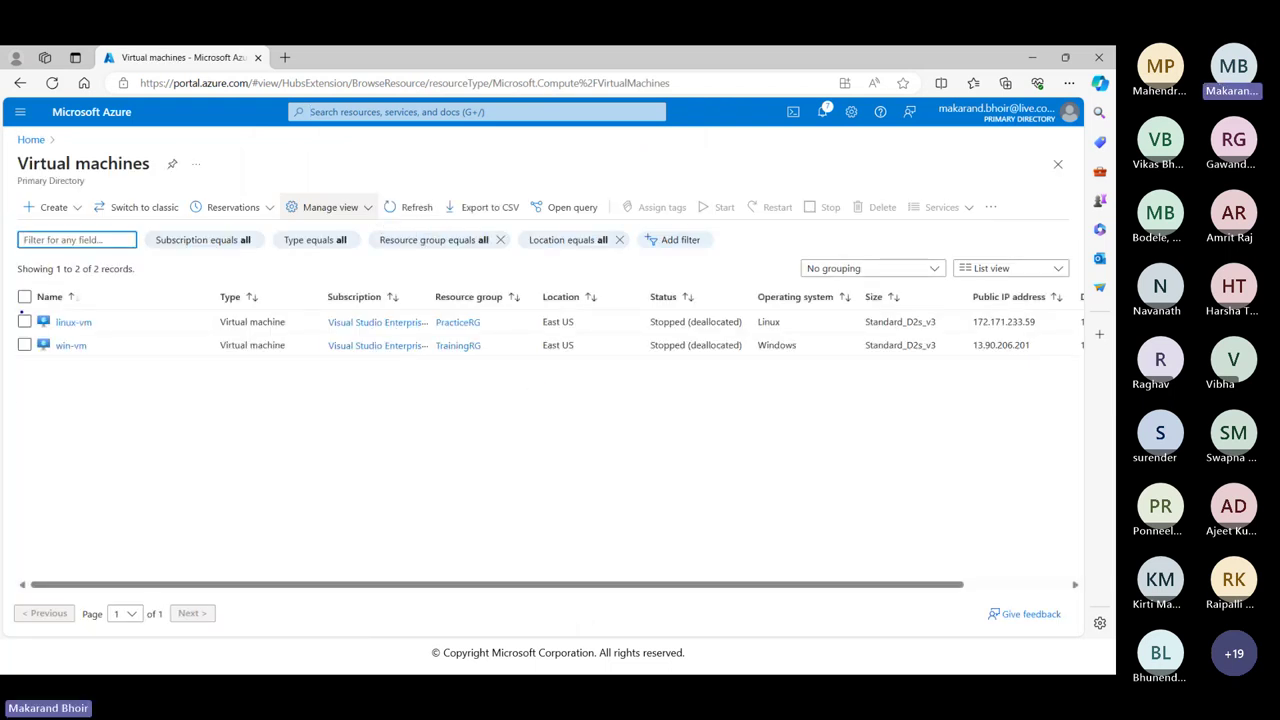
Step: Point out the existing VMs and their resource groups, then start creating an Azure virtual machine
{"action": "mouse_move", "coordinate": [14, 283]}
{"action": "left_mouse_down"}
{"action": "mouse_move", "coordinate": [323, 388]}
{"action": "mouse_move", "coordinate": [1097, 388]}
{"action": "left_mouse_up"}
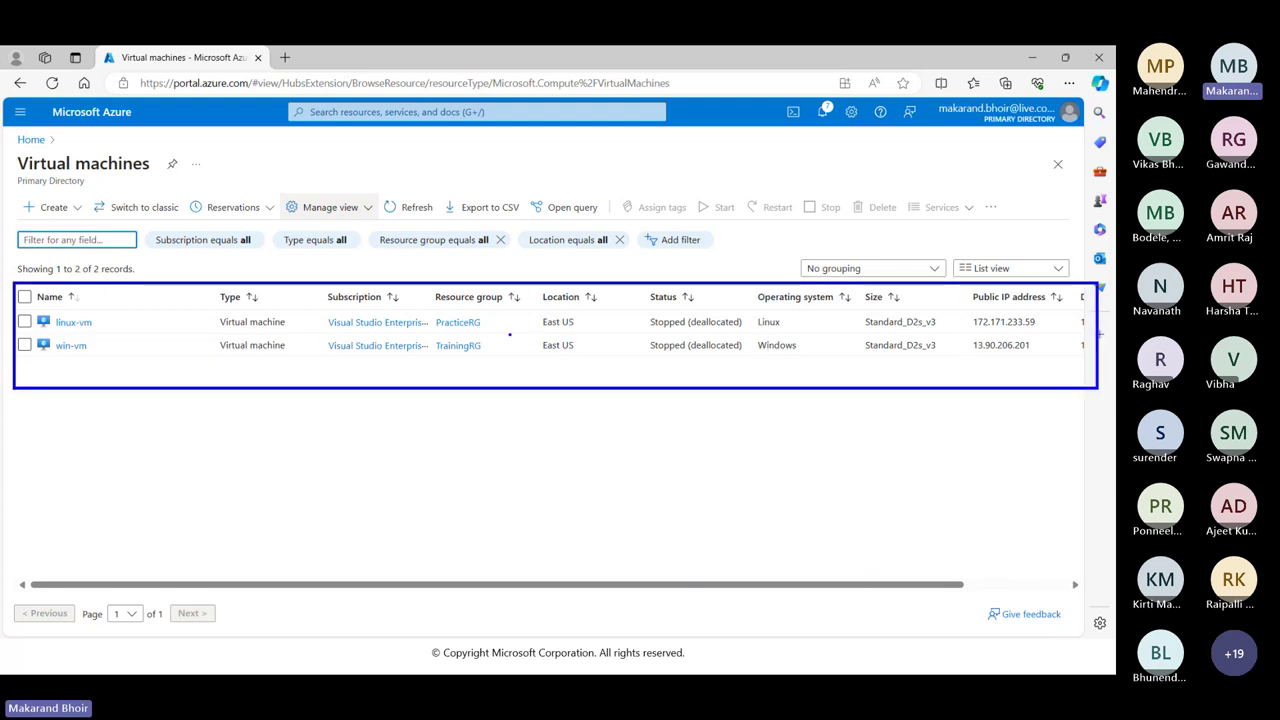
{"action": "left_click_drag", "start_coordinate": [507, 306], "coordinate": [492, 318]}
{"action": "left_click_drag", "start_coordinate": [506, 364], "coordinate": [490, 343]}
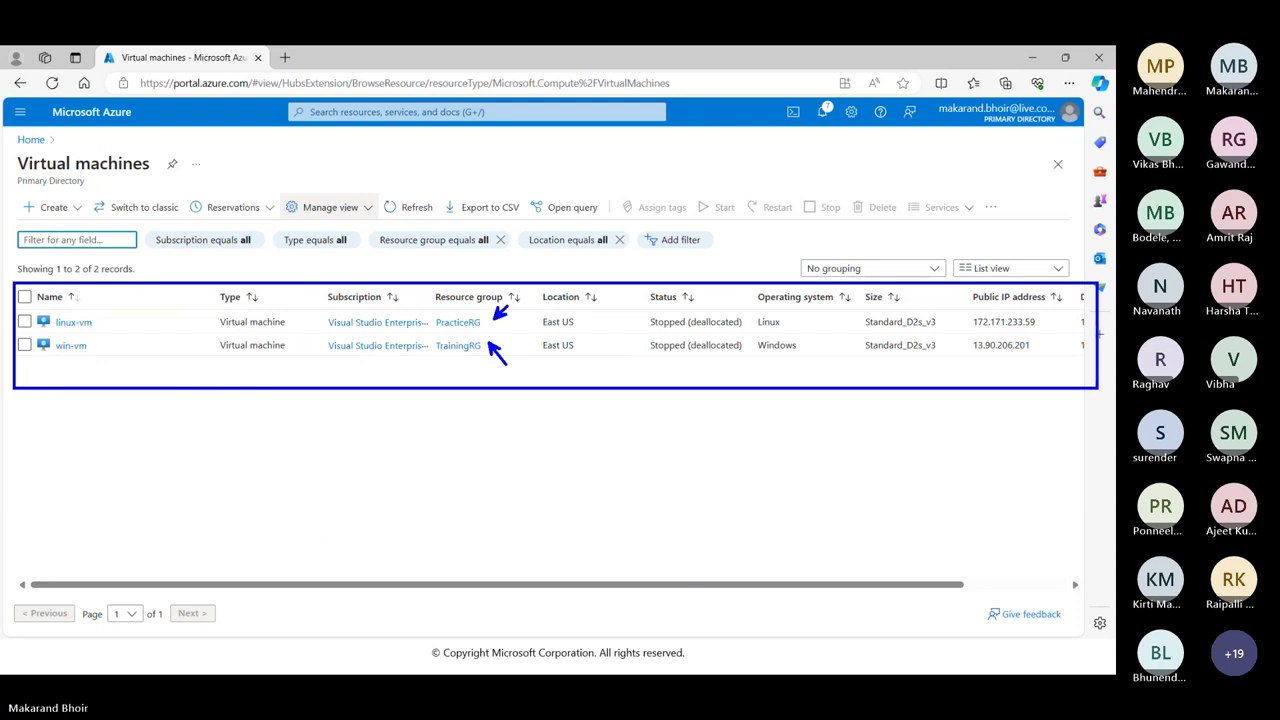
{"action": "mouse_move", "coordinate": [18, 193]}
{"action": "left_mouse_down"}
{"action": "mouse_move", "coordinate": [94, 220]}
{"action": "mouse_move", "coordinate": [77, 211]}
{"action": "left_mouse_up"}
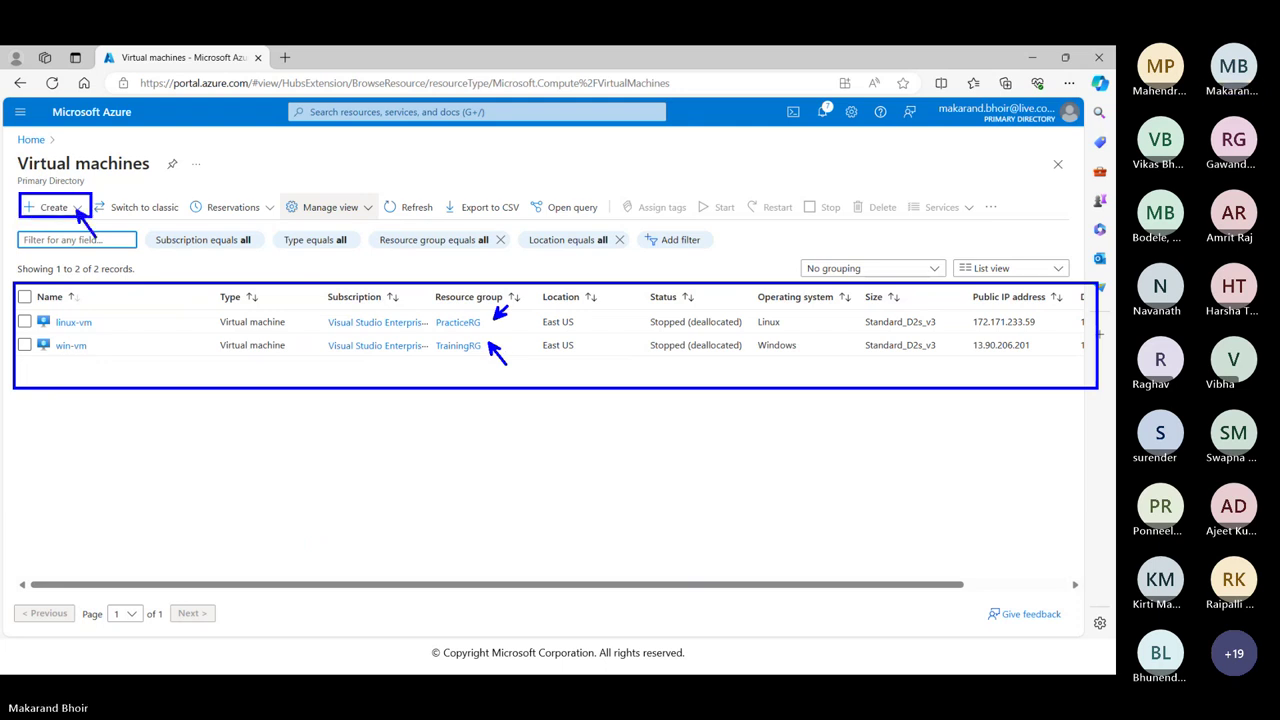
{"action": "key", "text": "Escape"}
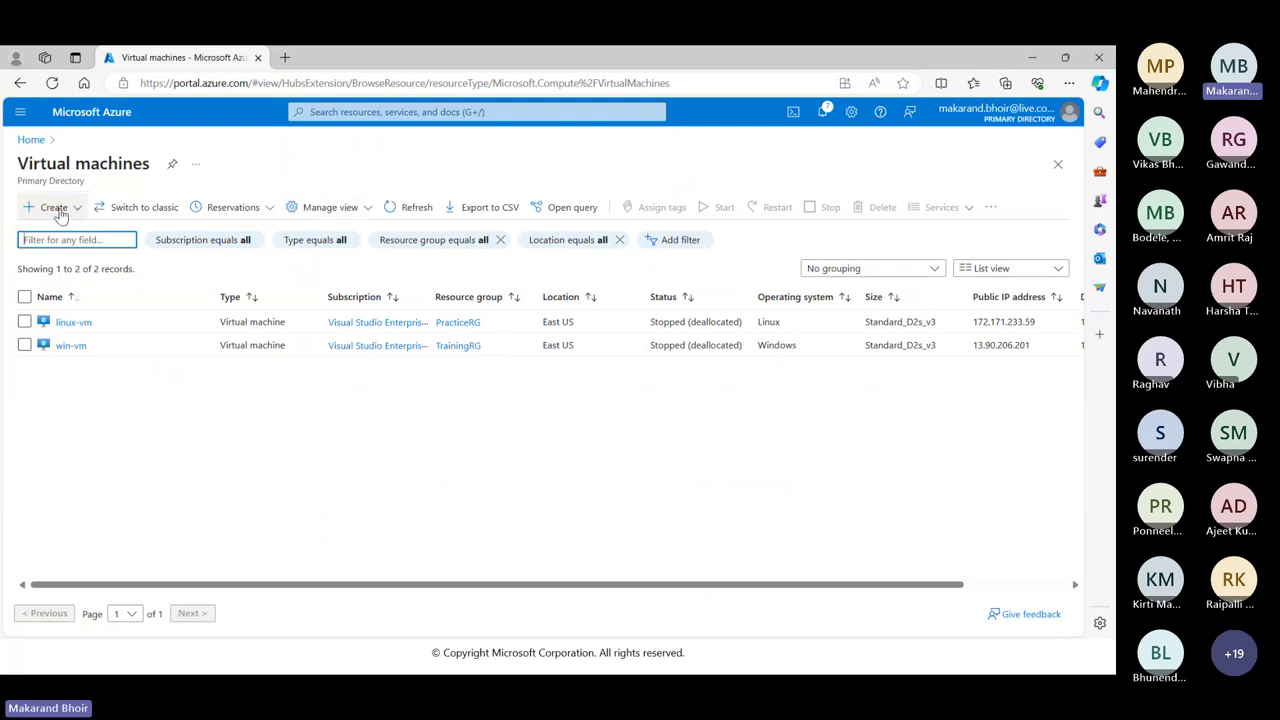
{"action": "left_click", "coordinate": [60, 214]}
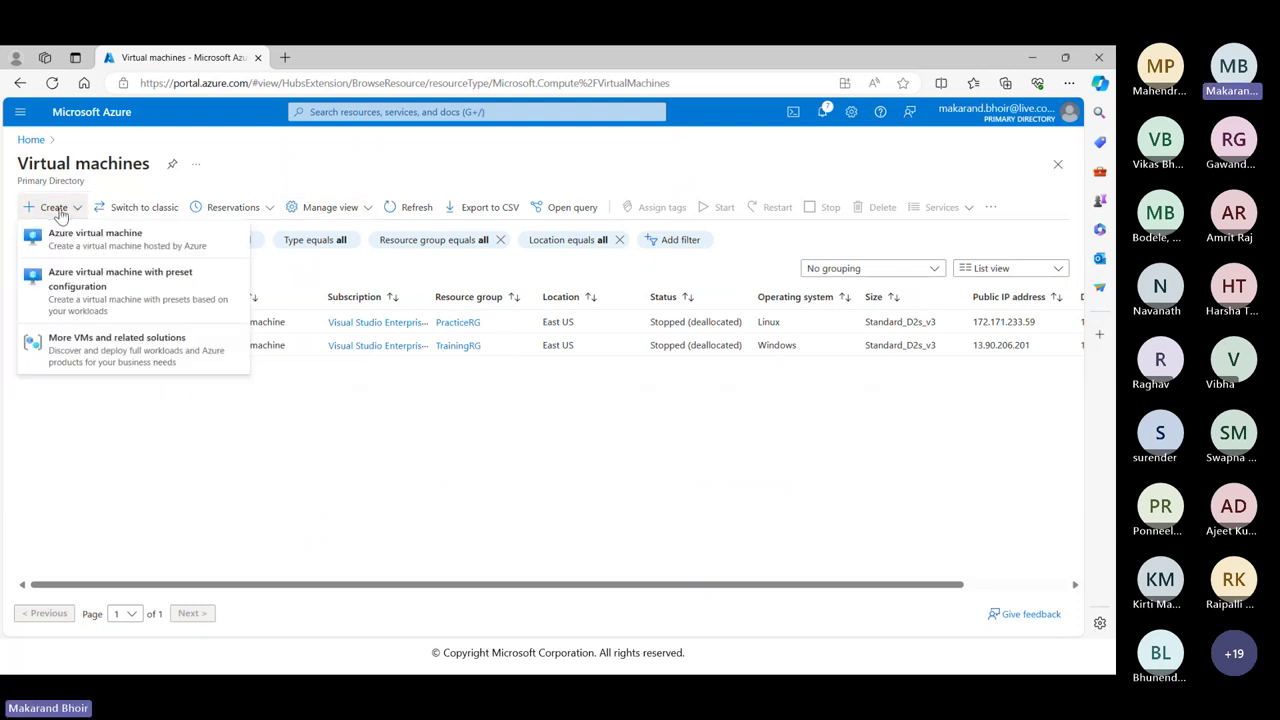
{"action": "key", "text": "Escape"}
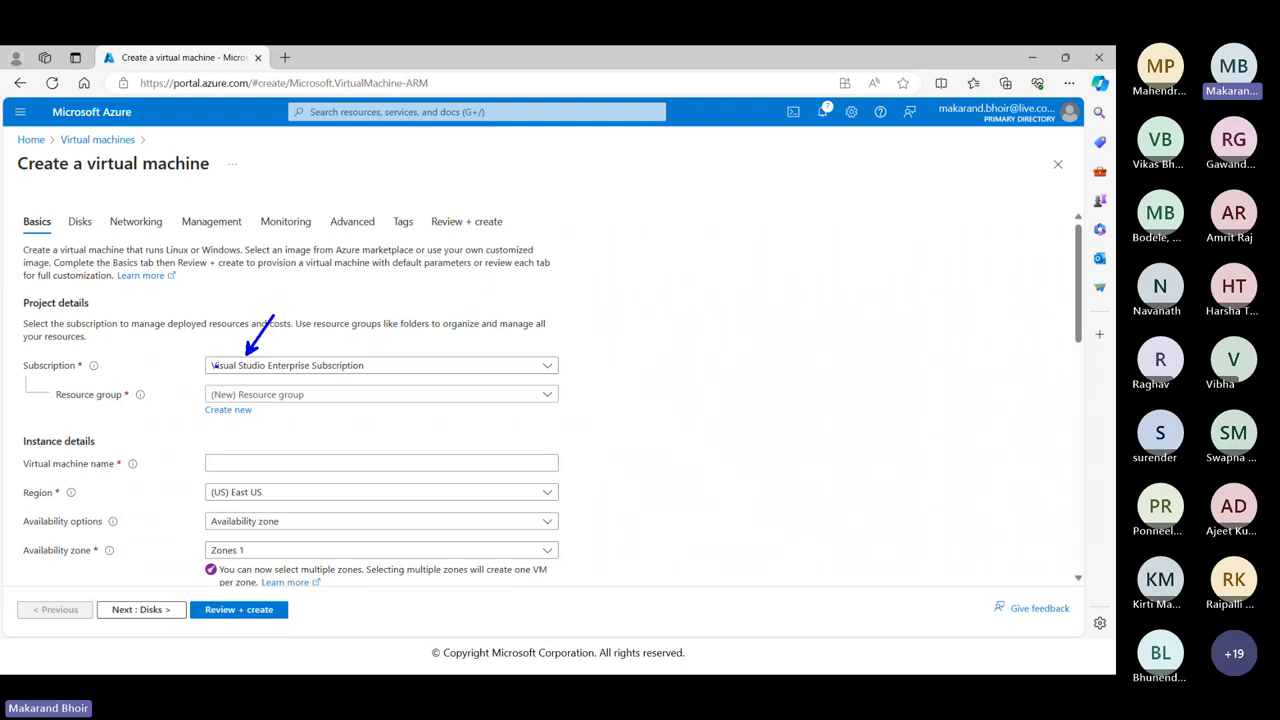
Step: Place the new VM in the existing resource group Az900RG
{"action": "left_click_drag", "start_coordinate": [212, 366], "coordinate": [170, 385]}
{"action": "left_click", "coordinate": [277, 396]}
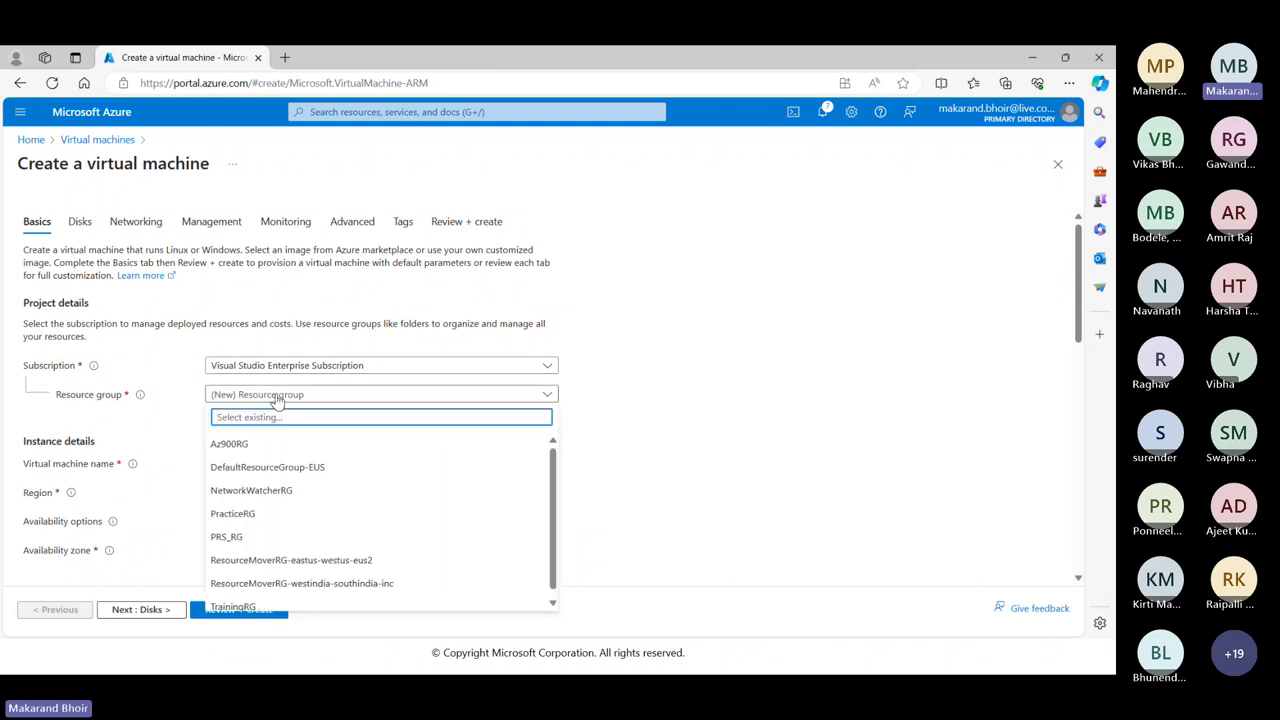
{"action": "left_click", "coordinate": [244, 450]}
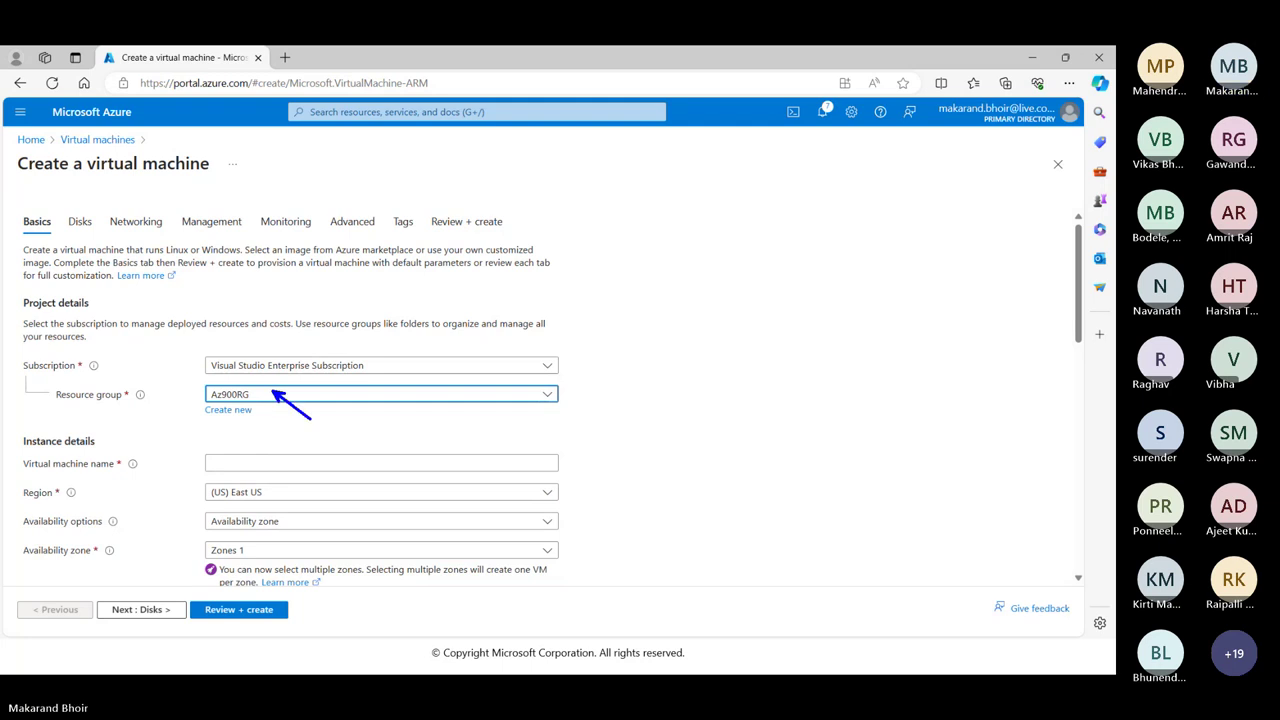
Step: Name the virtual machine vm1 and point out its East US region
{"action": "left_click", "coordinate": [278, 460]}
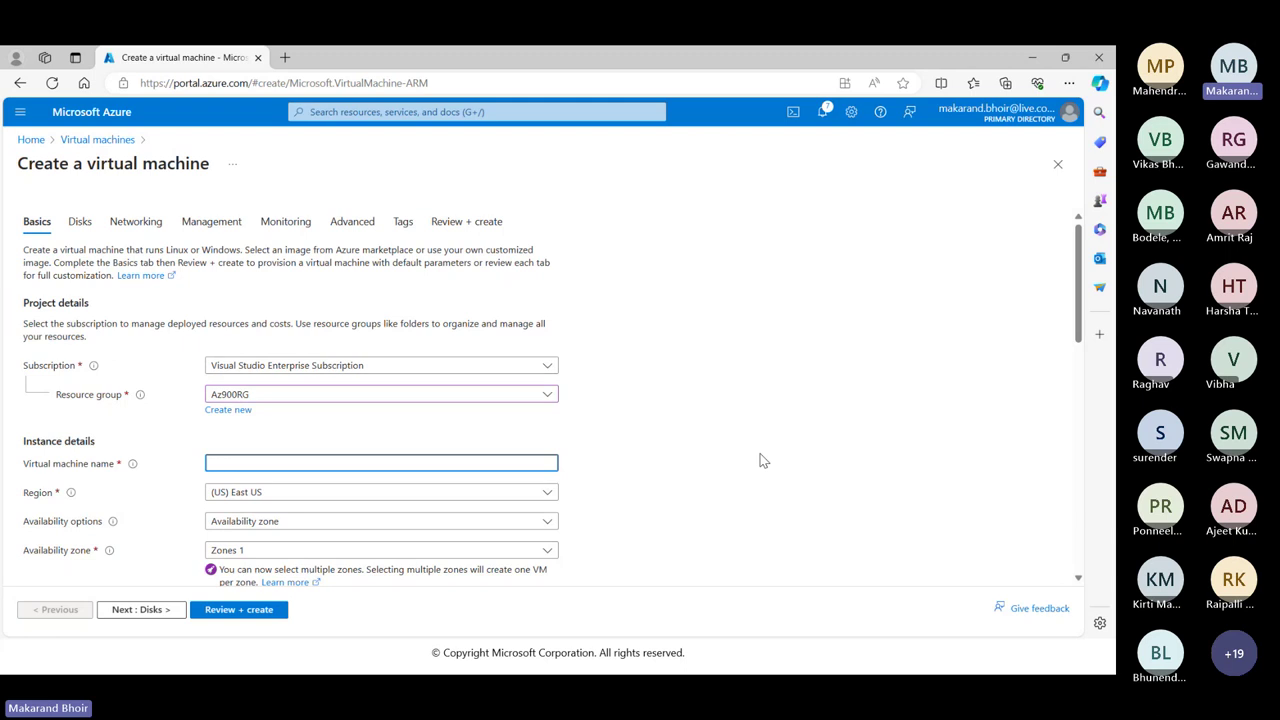
{"action": "type", "text": "vm1"}
{"action": "mouse_move", "coordinate": [209, 496]}
{"action": "left_mouse_down"}
{"action": "mouse_move", "coordinate": [188, 510]}
{"action": "mouse_move", "coordinate": [217, 497]}
{"action": "left_mouse_up"}
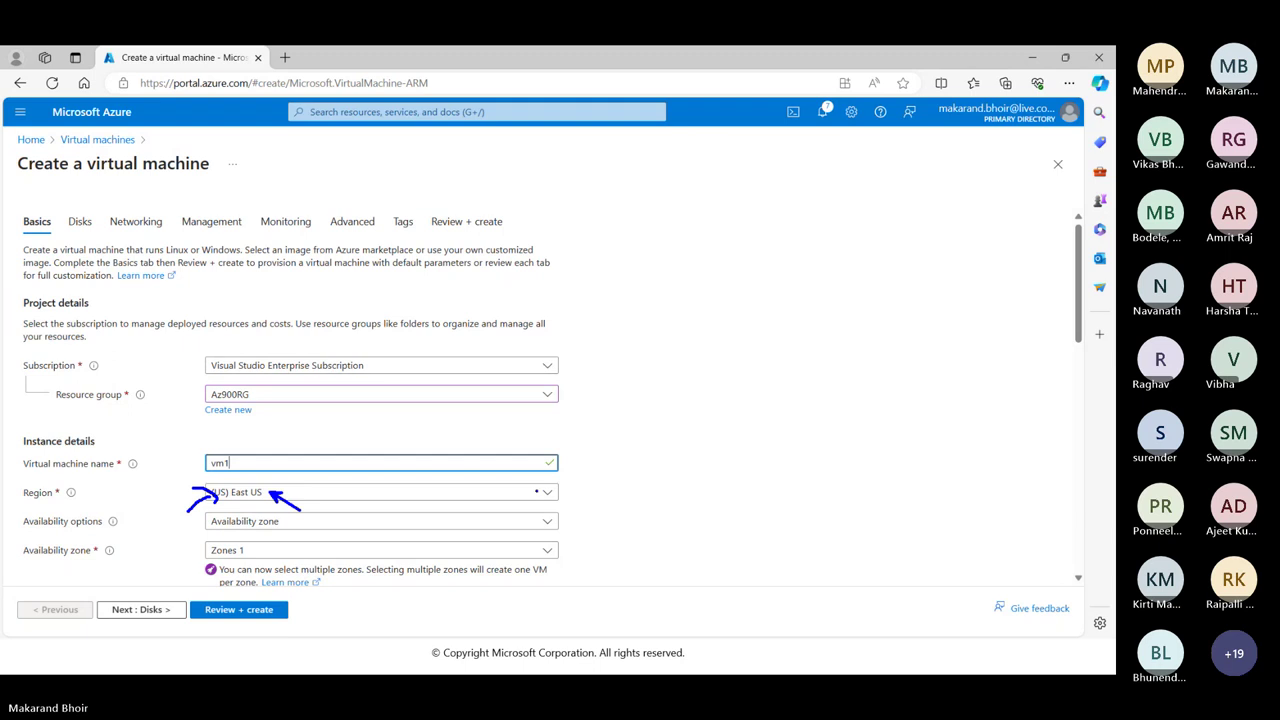
{"action": "key", "text": "Escape"}
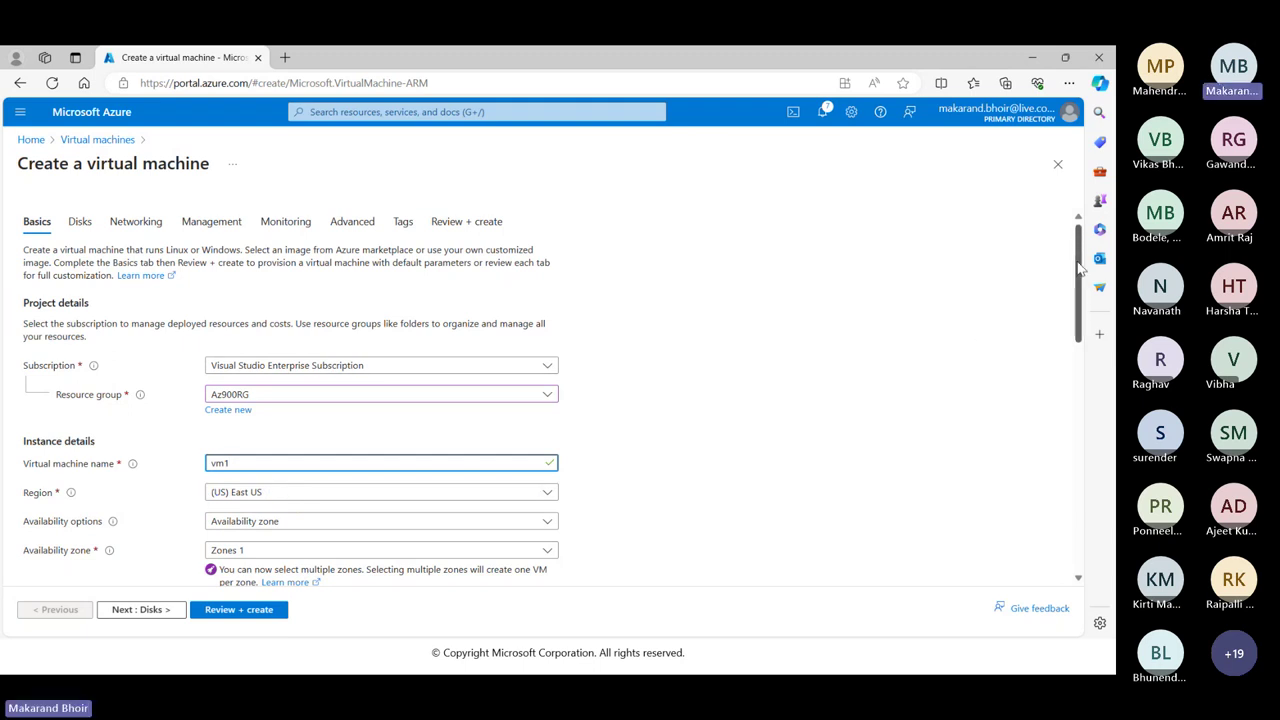
{"action": "scroll", "coordinate": [1080, 268], "scroll_direction": "down", "scroll_amount": 1}
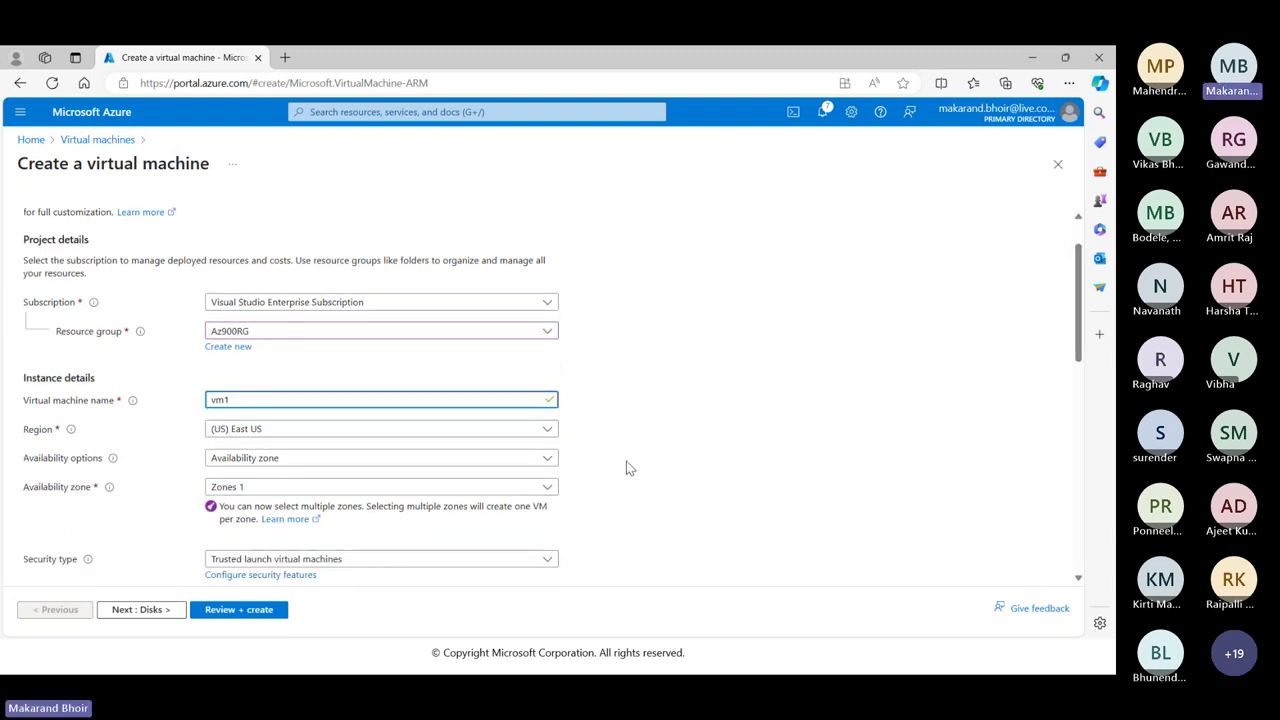
Step: Browse the Azure region list and close it, keeping (US) East US
{"action": "left_click", "coordinate": [312, 434]}
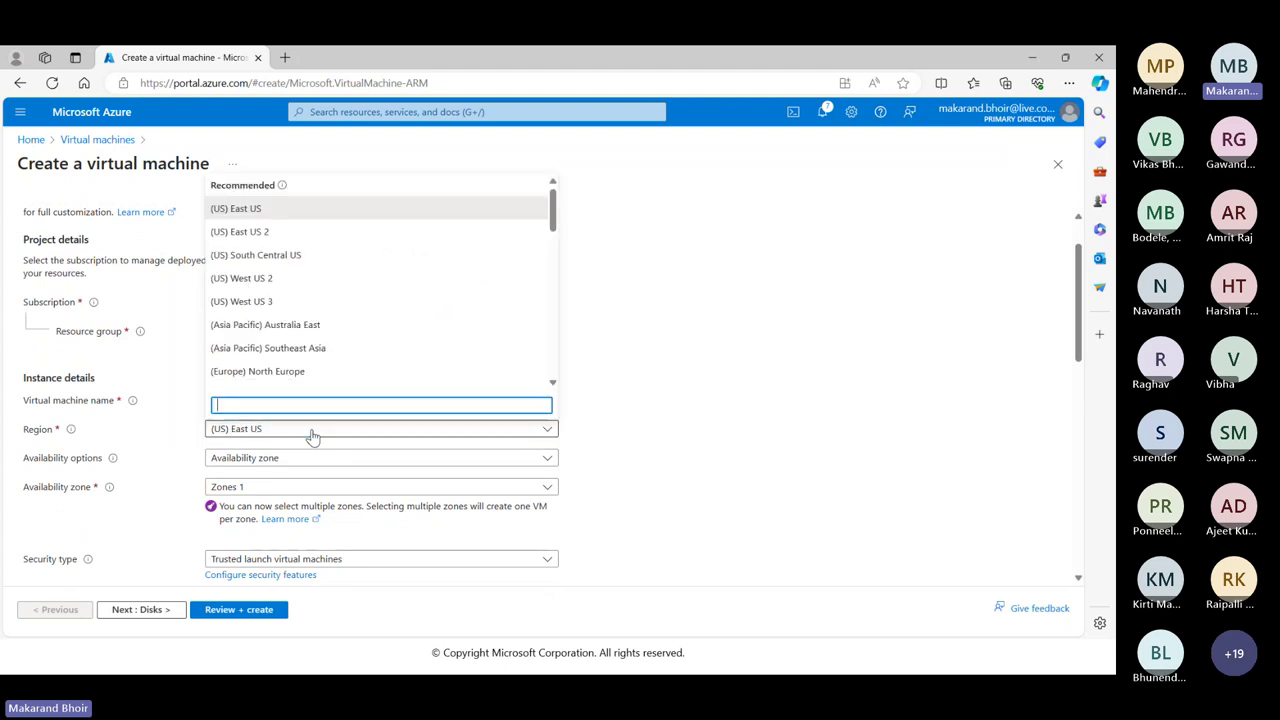
{"action": "scroll", "coordinate": [306, 316], "scroll_direction": "down", "scroll_amount": 1}
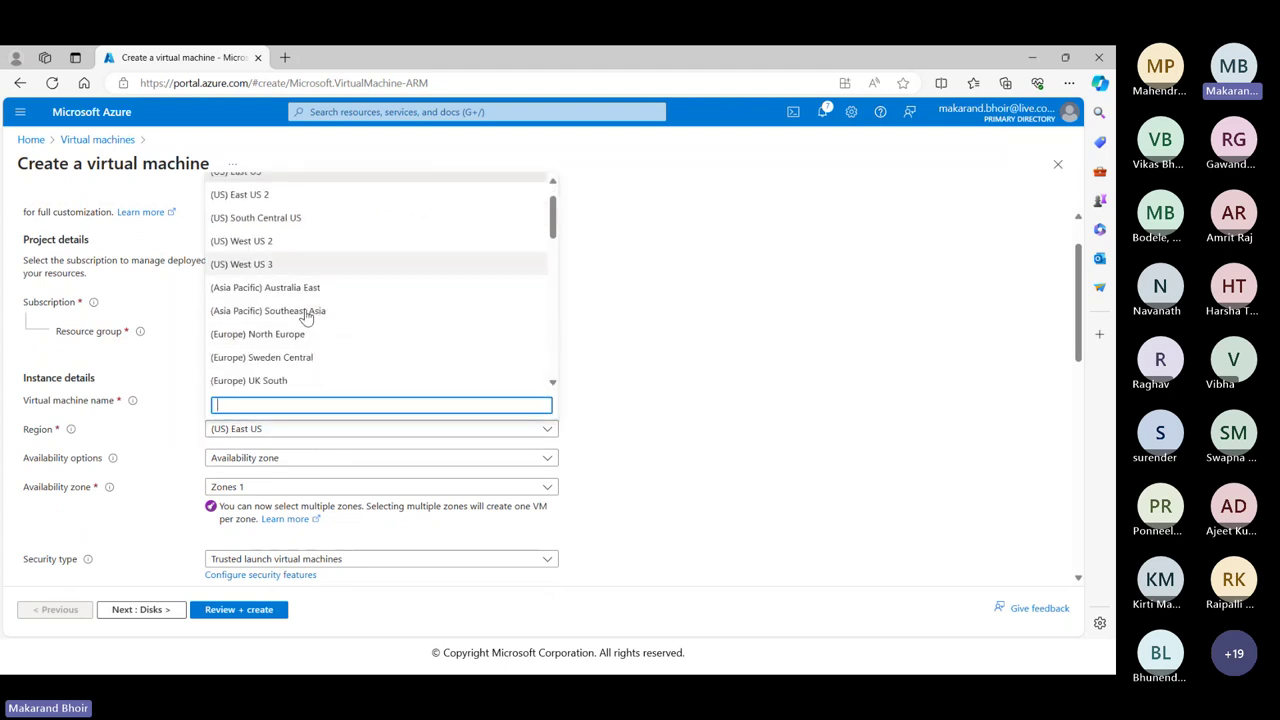
{"action": "scroll", "coordinate": [306, 316], "scroll_direction": "down", "scroll_amount": 10}
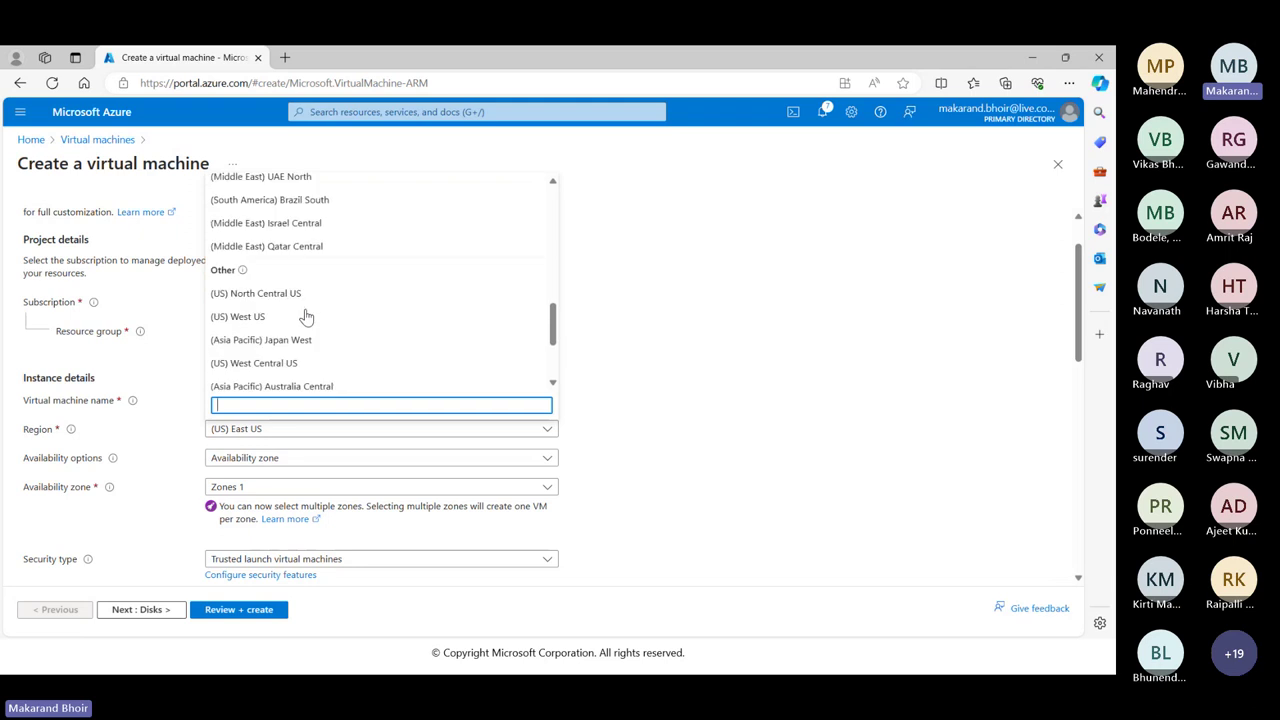
{"action": "scroll", "coordinate": [306, 316], "scroll_direction": "down", "scroll_amount": 3}
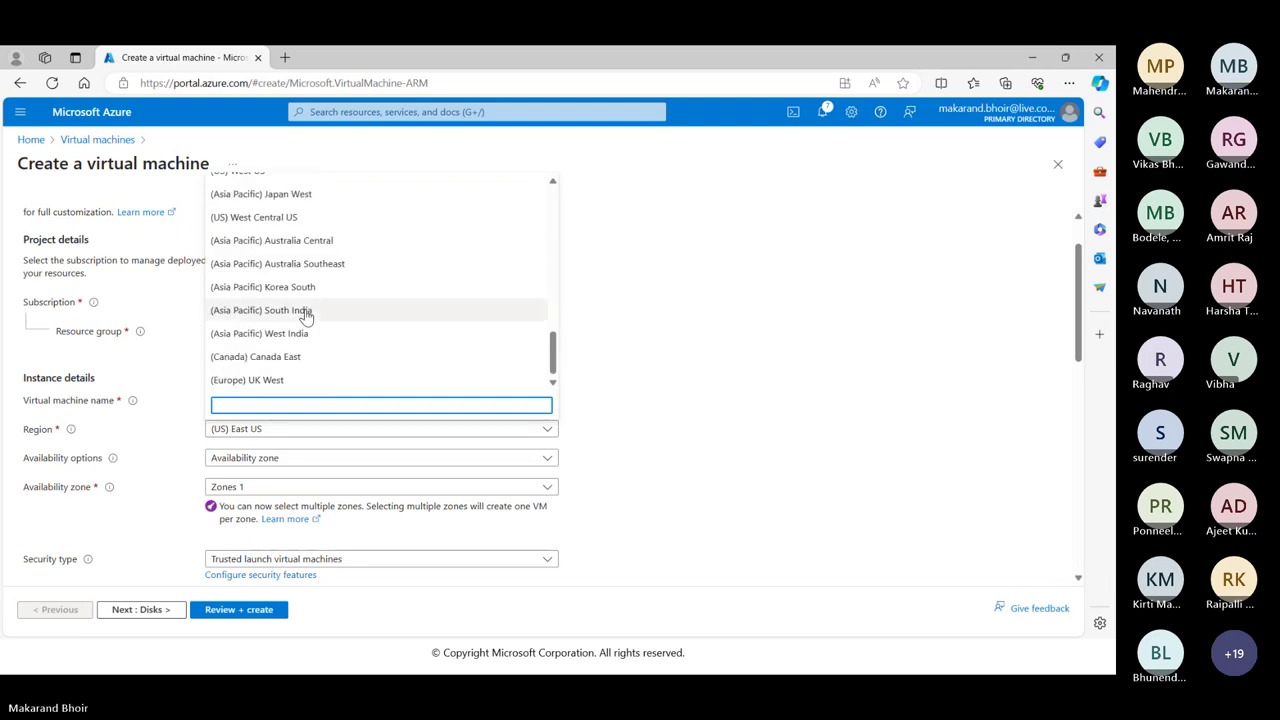
{"action": "left_click", "coordinate": [727, 346]}
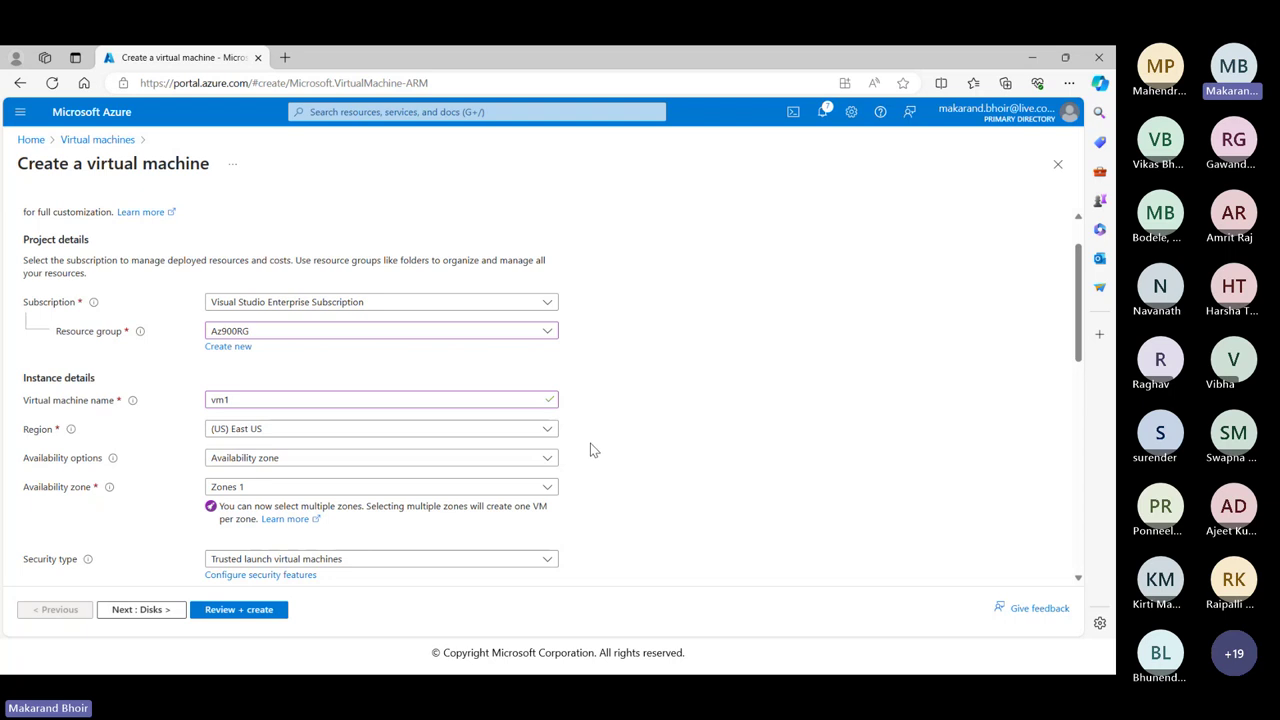
Step: Draw an annotation rectangle around the Ubuntu Server 20.04 LTS - x64 Gen2 image field
{"action": "scroll", "coordinate": [590, 443], "scroll_direction": "down", "scroll_amount": 3}
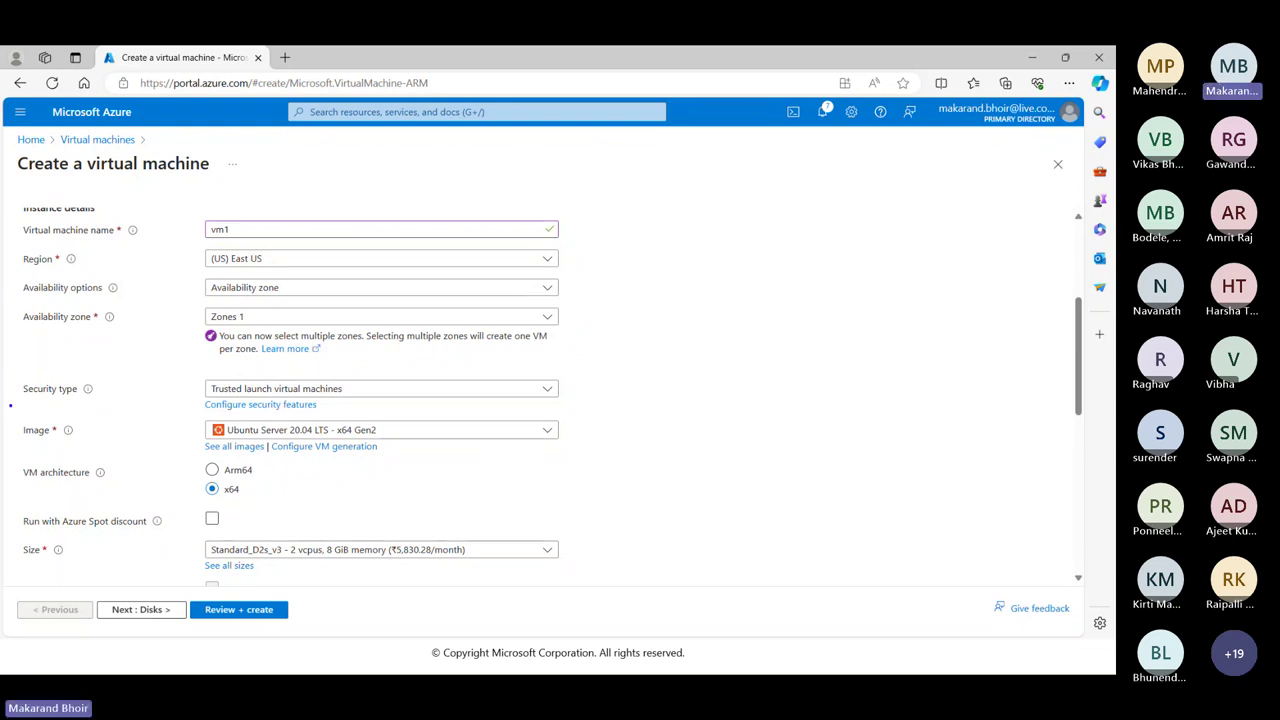
{"action": "mouse_move", "coordinate": [10, 404]}
{"action": "left_mouse_down"}
{"action": "mouse_move", "coordinate": [176, 446]}
{"action": "mouse_move", "coordinate": [588, 462]}
{"action": "mouse_move", "coordinate": [612, 482]}
{"action": "left_mouse_up"}
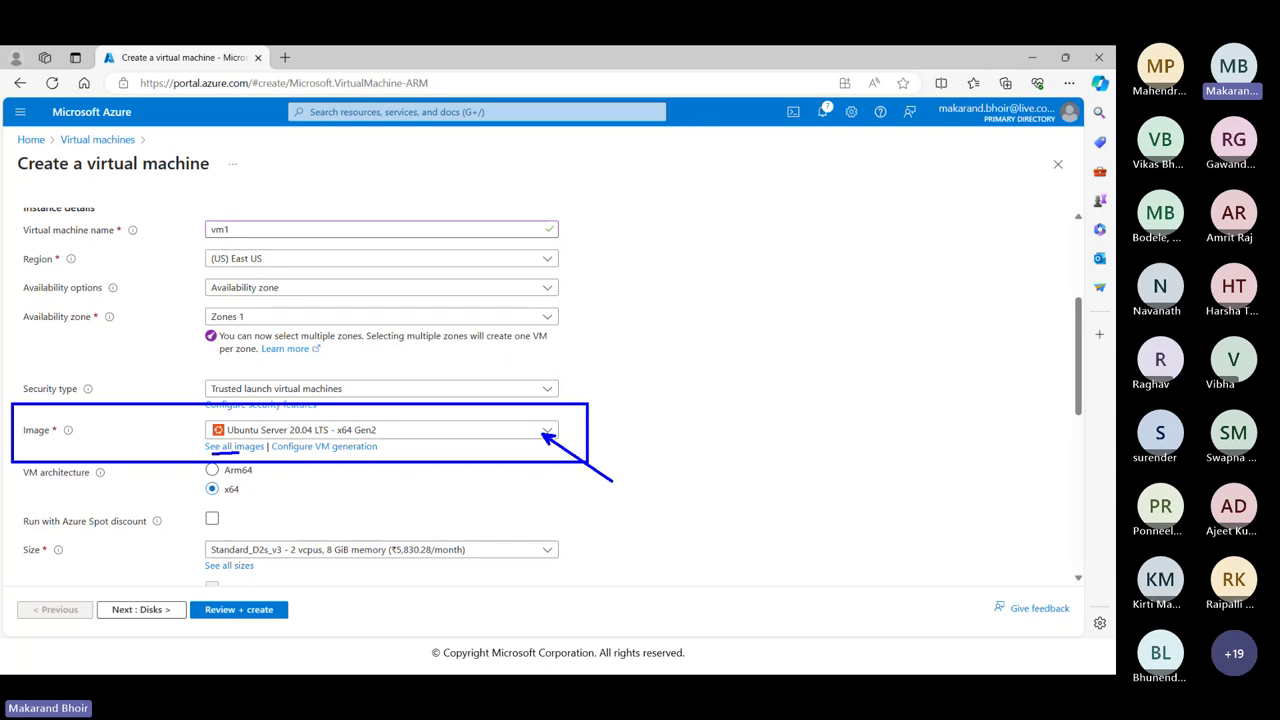
{"action": "left_click_drag", "start_coordinate": [268, 490], "coordinate": [245, 458]}
{"action": "key", "text": "Escape"}
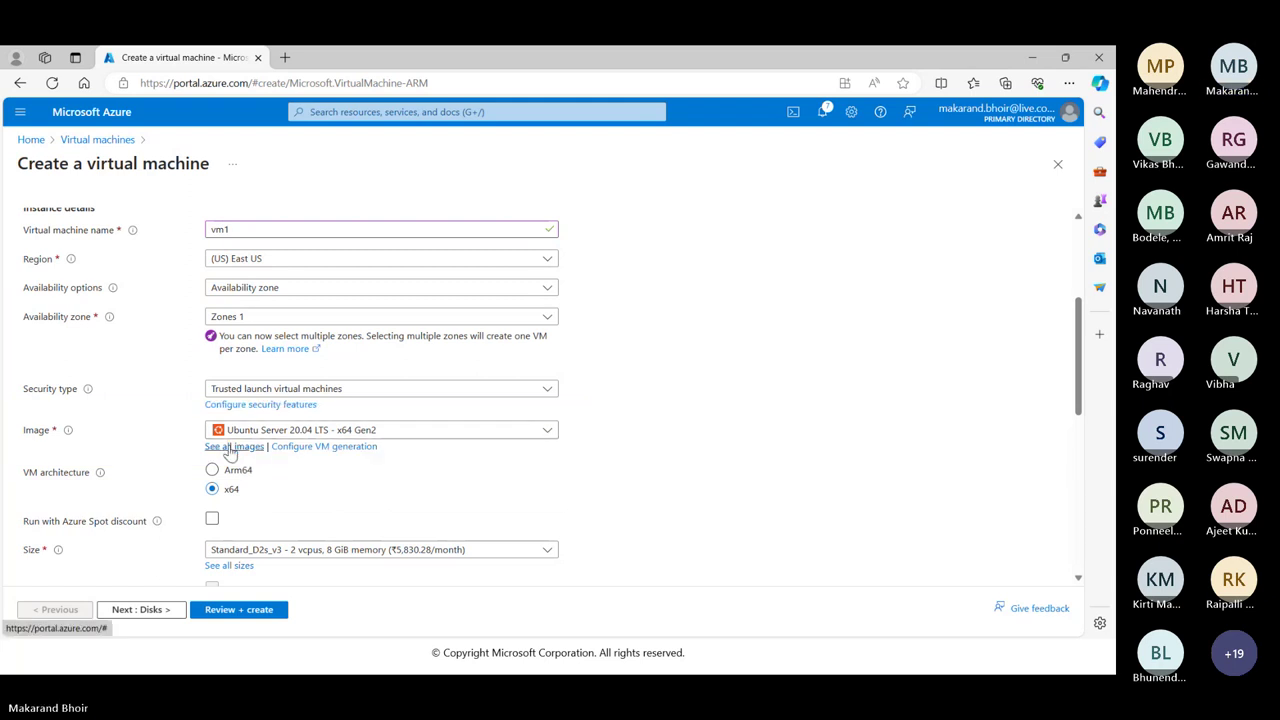
{"action": "left_click", "coordinate": [229, 448]}
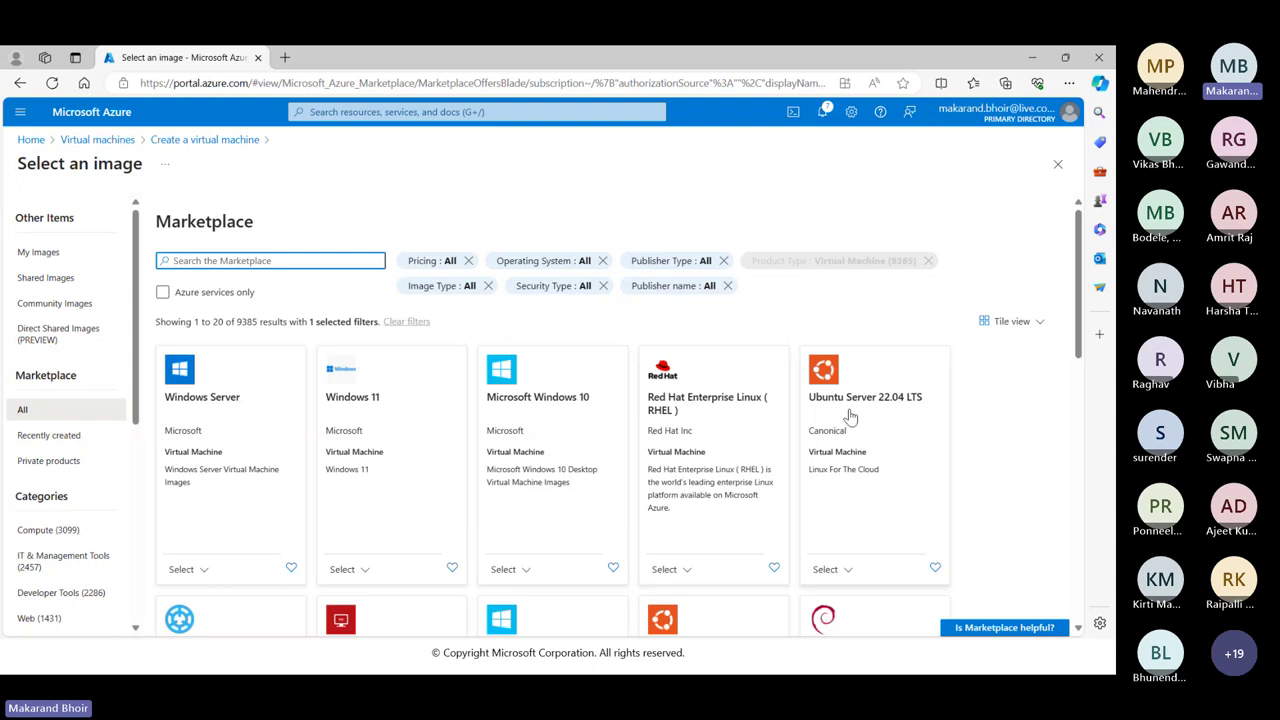
{"action": "scroll", "coordinate": [855, 416], "scroll_direction": "down", "scroll_amount": 2}
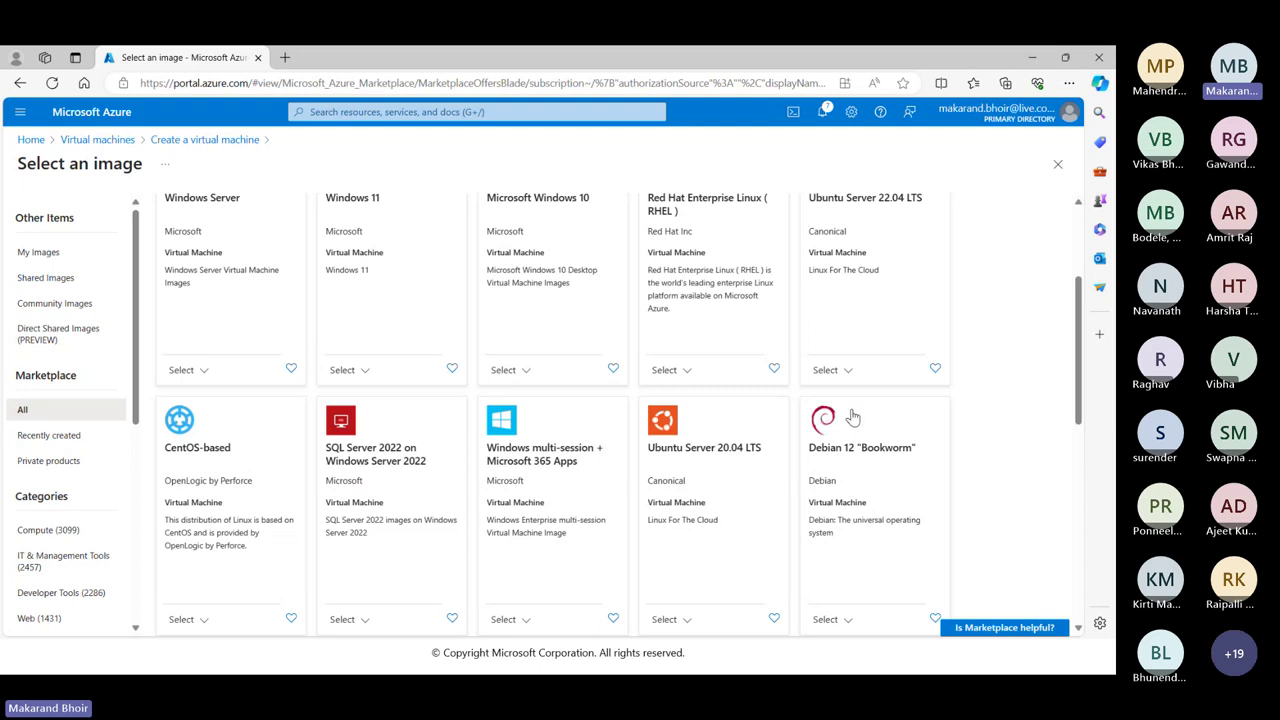
{"action": "scroll", "coordinate": [852, 416], "scroll_direction": "down", "scroll_amount": 3}
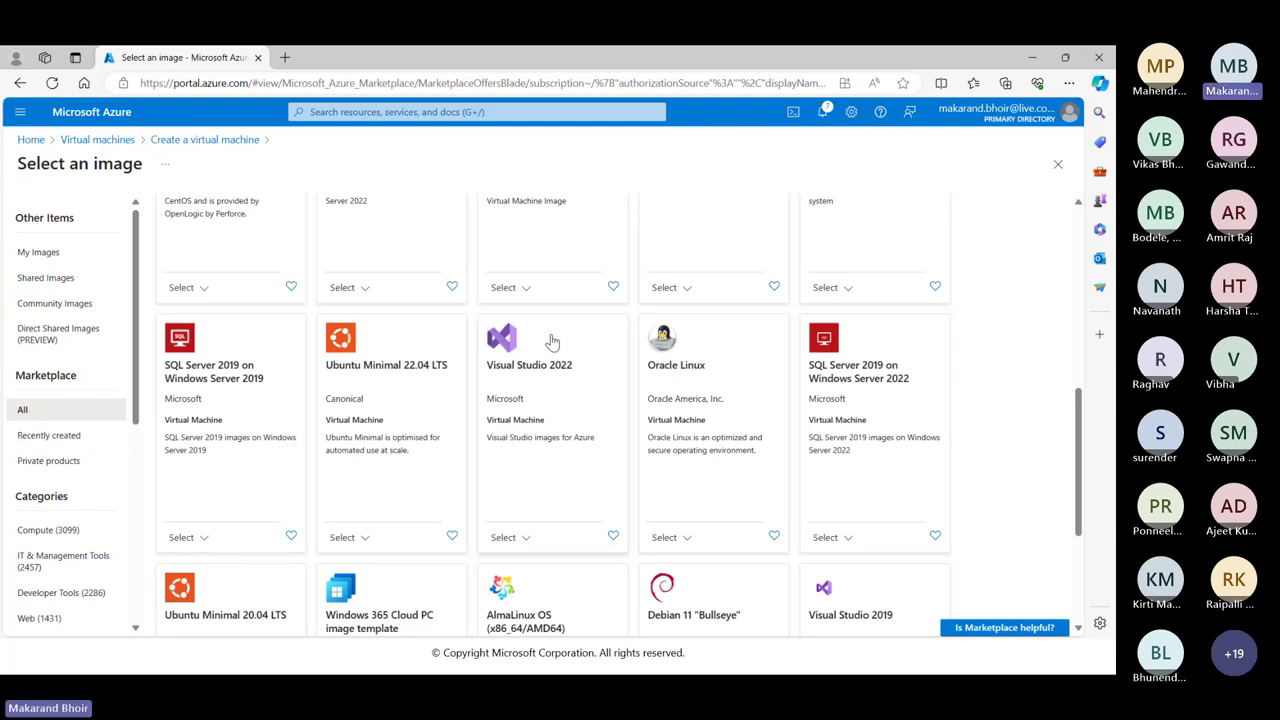
{"action": "scroll", "coordinate": [555, 355], "scroll_direction": "down", "scroll_amount": 1}
{"action": "scroll", "coordinate": [557, 358], "scroll_direction": "down", "scroll_amount": 3}
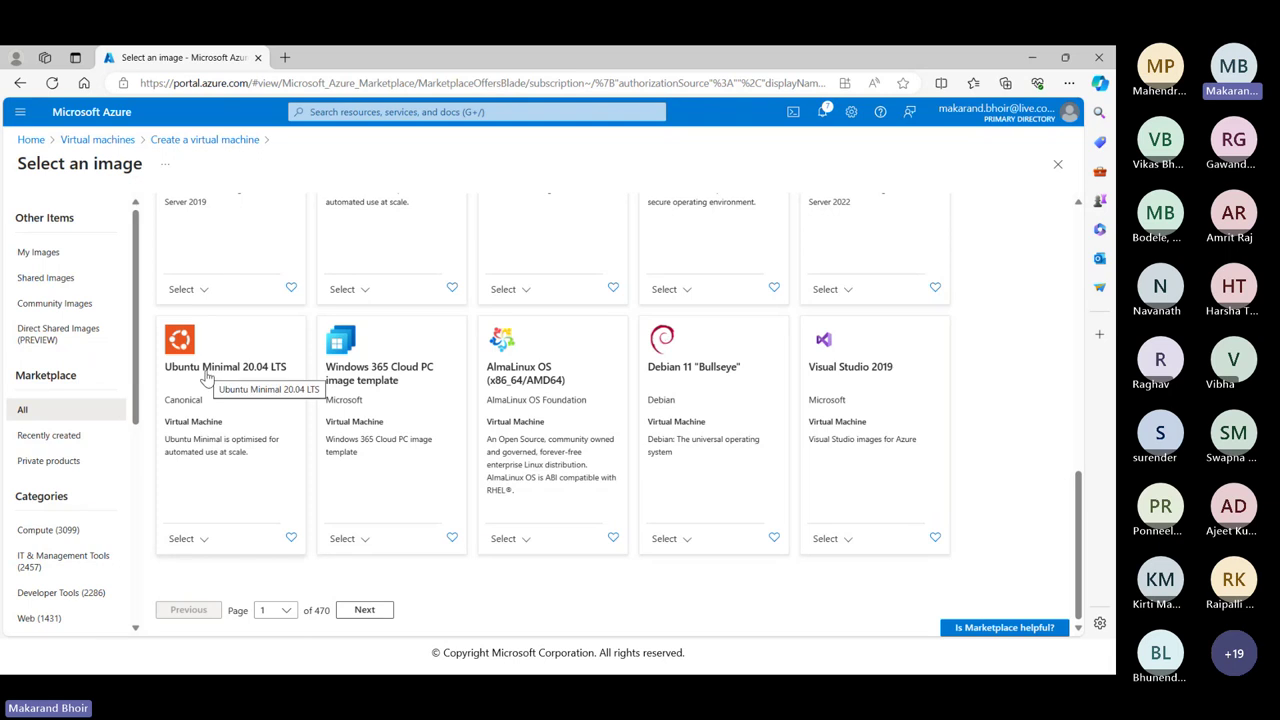
{"action": "scroll", "coordinate": [820, 563], "scroll_direction": "up", "scroll_amount": 7}
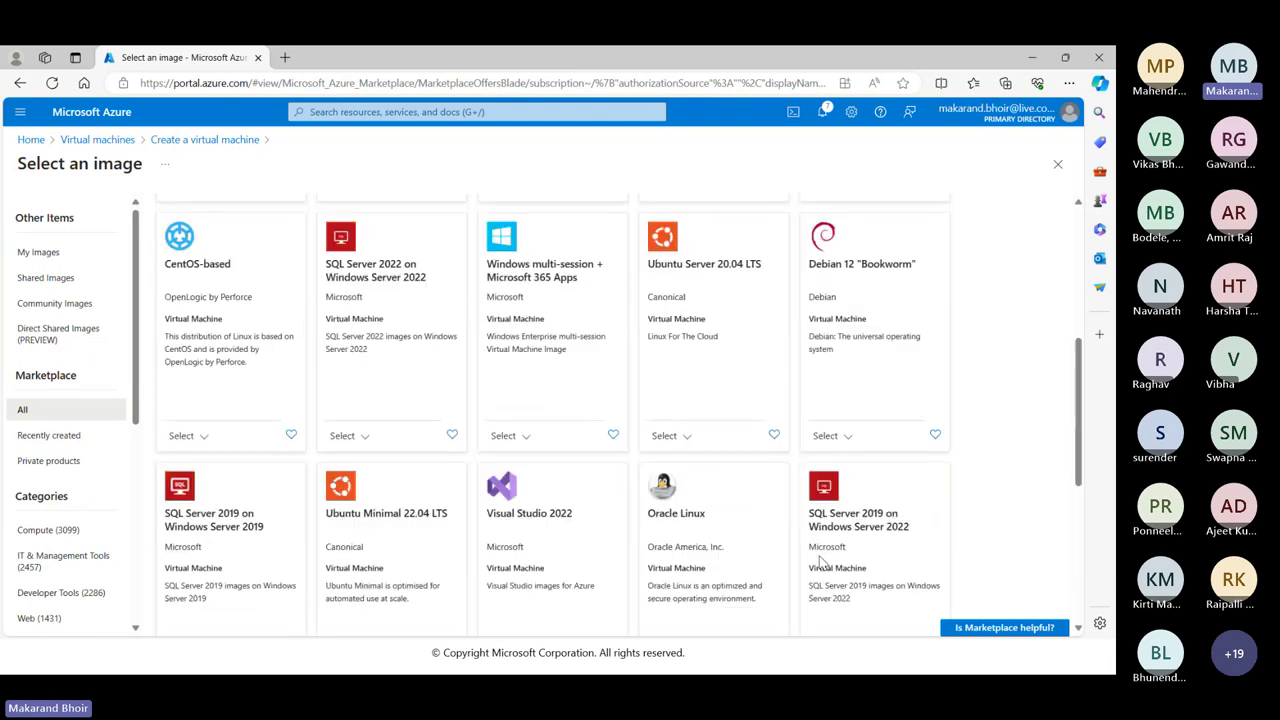
{"action": "scroll", "coordinate": [820, 563], "scroll_direction": "up", "scroll_amount": 1}
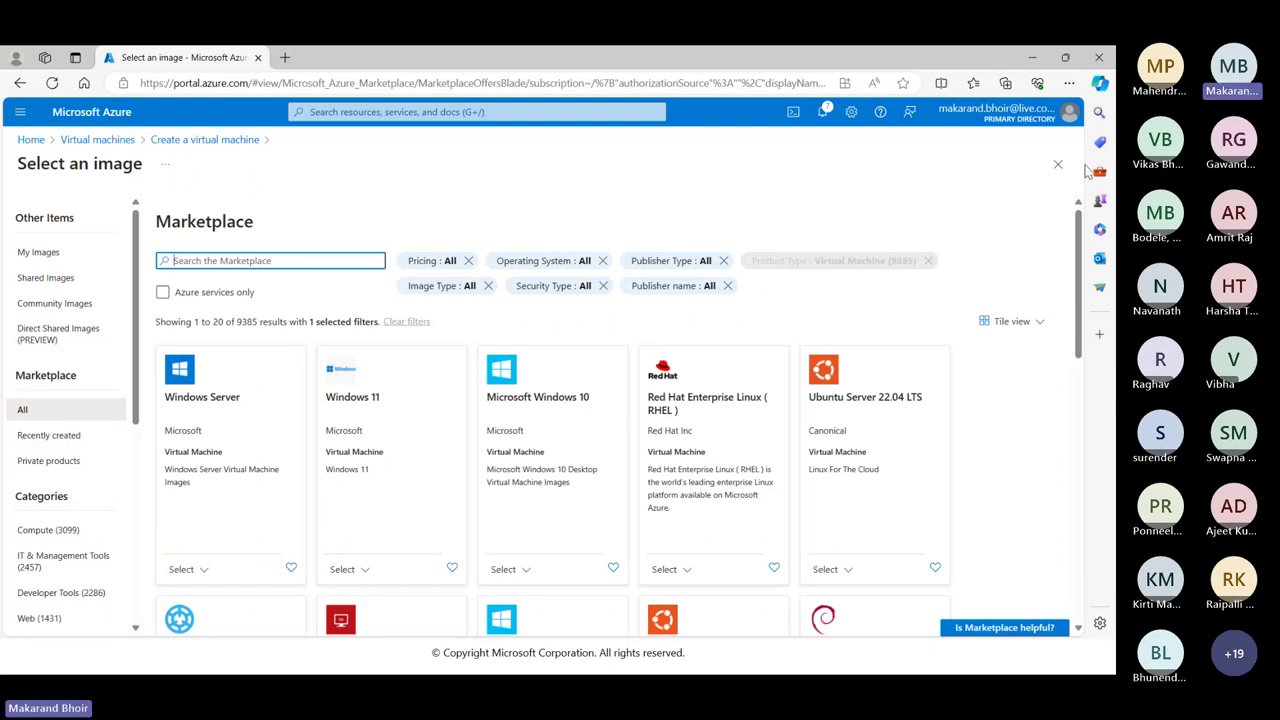
{"action": "left_click", "coordinate": [1059, 167]}
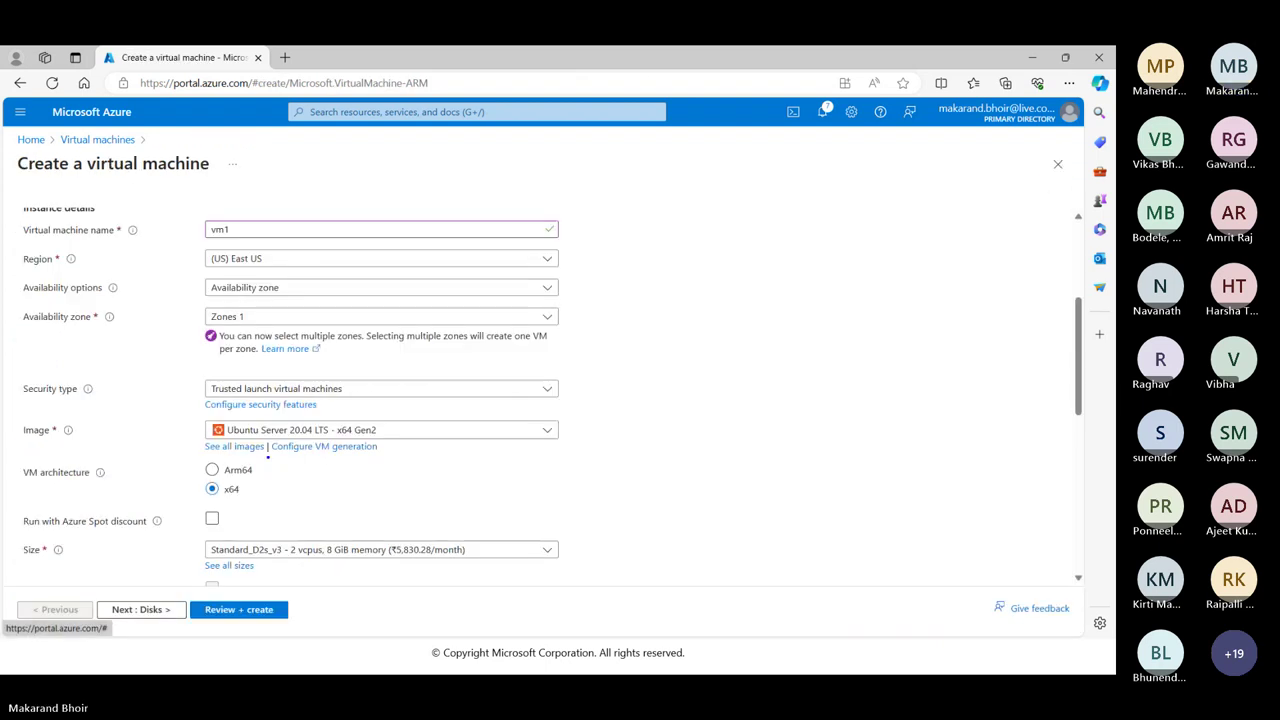
{"action": "mouse_move", "coordinate": [200, 414]}
{"action": "left_mouse_down"}
{"action": "mouse_move", "coordinate": [442, 447]}
{"action": "mouse_move", "coordinate": [396, 432]}
{"action": "left_mouse_up"}
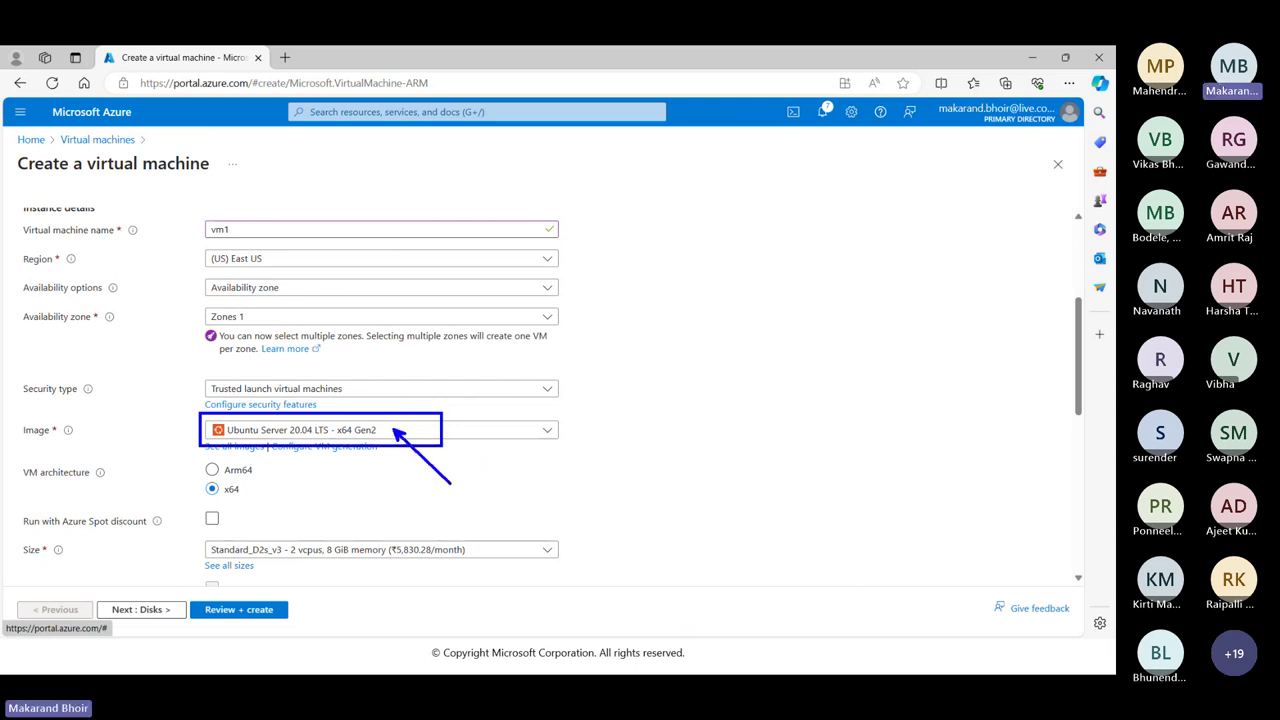
{"action": "key", "text": "Escape"}
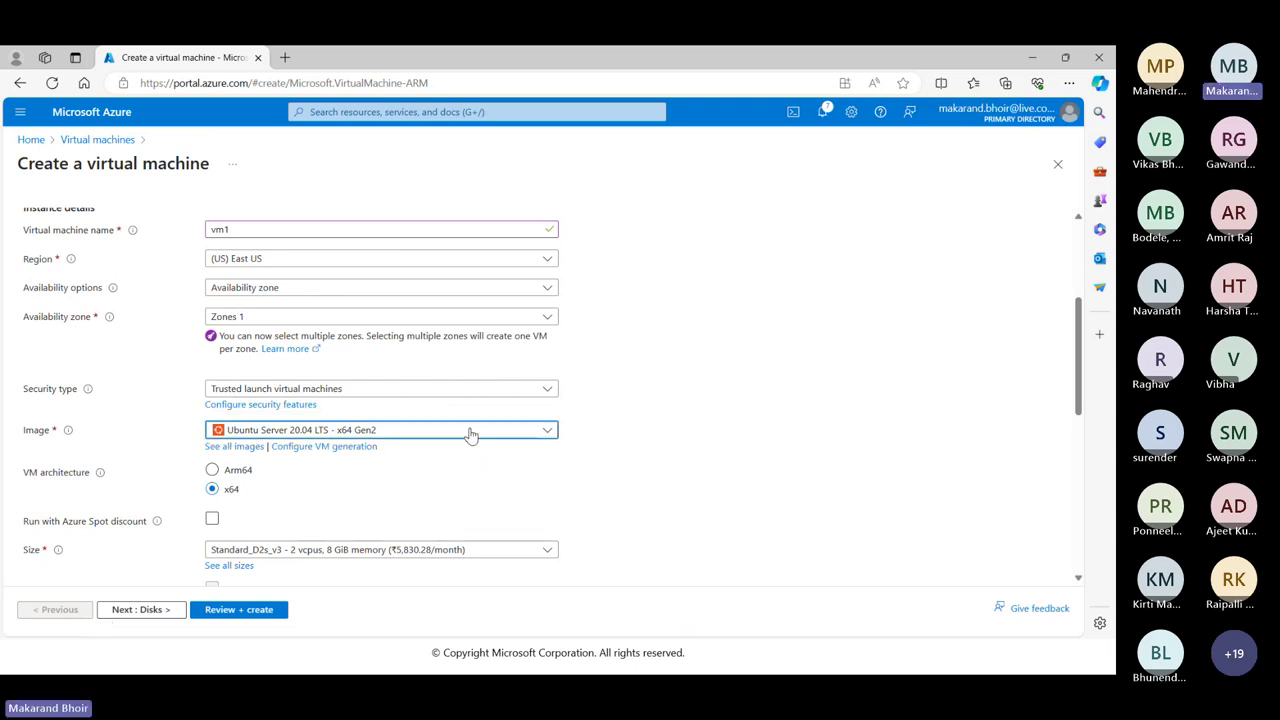
{"action": "left_click", "coordinate": [470, 433]}
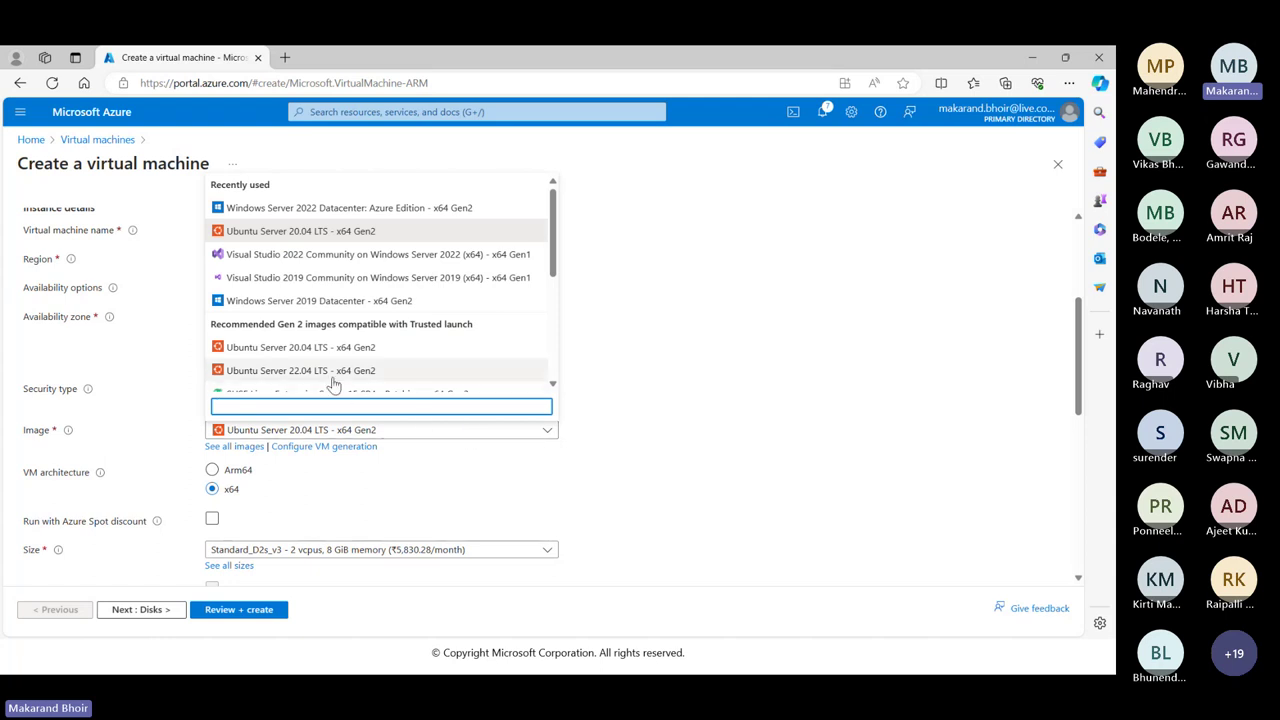
{"action": "left_click", "coordinate": [420, 460]}
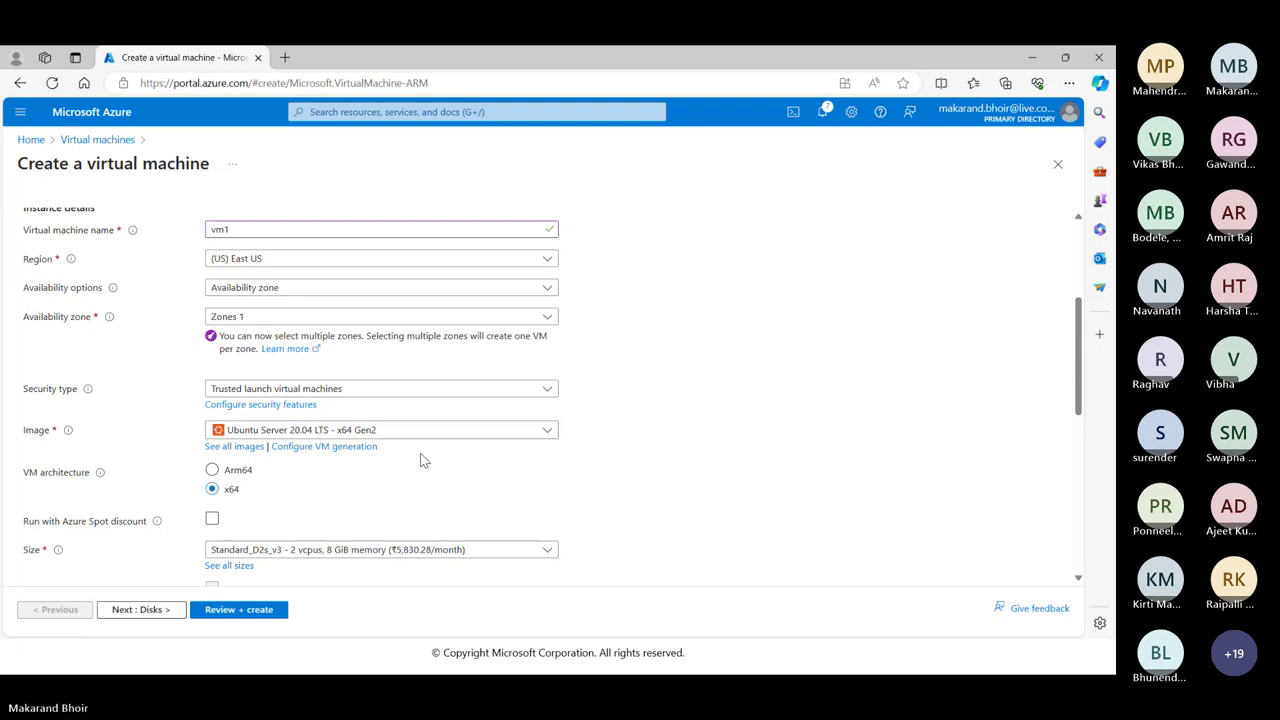
{"action": "scroll", "coordinate": [420, 460], "scroll_direction": "down", "scroll_amount": 1}
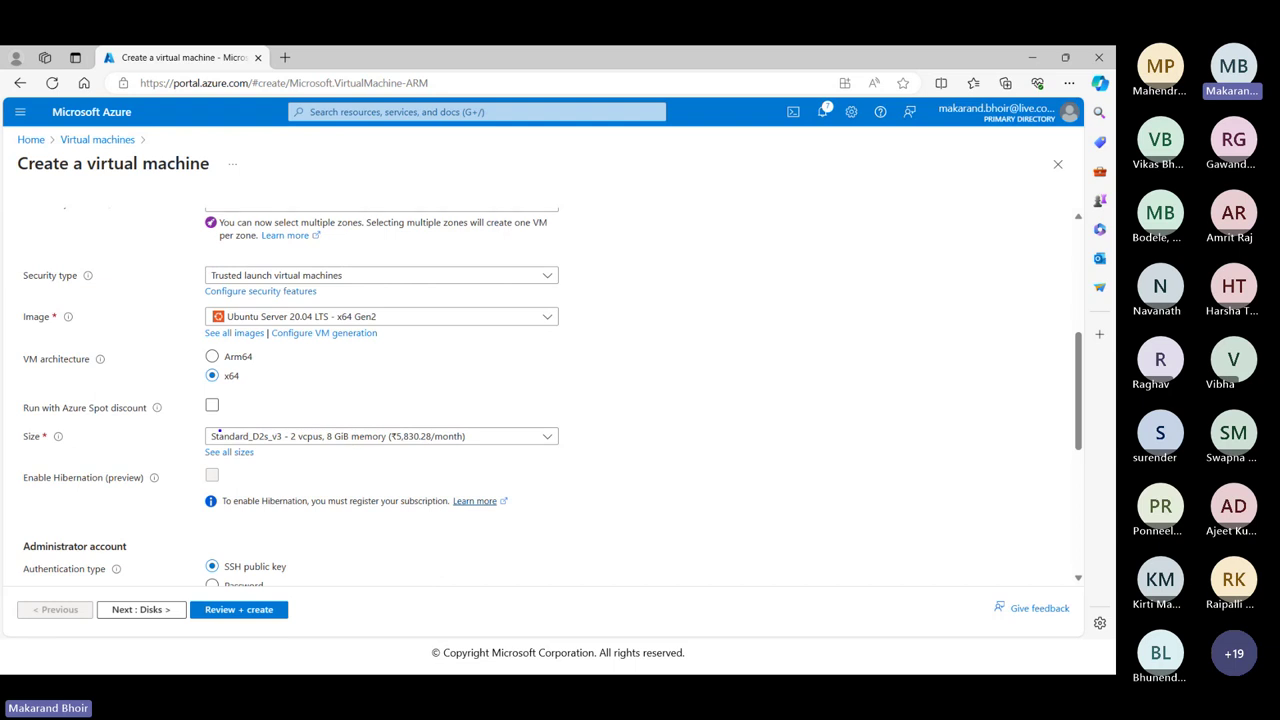
{"action": "left_click_drag", "start_coordinate": [208, 426], "coordinate": [517, 448]}
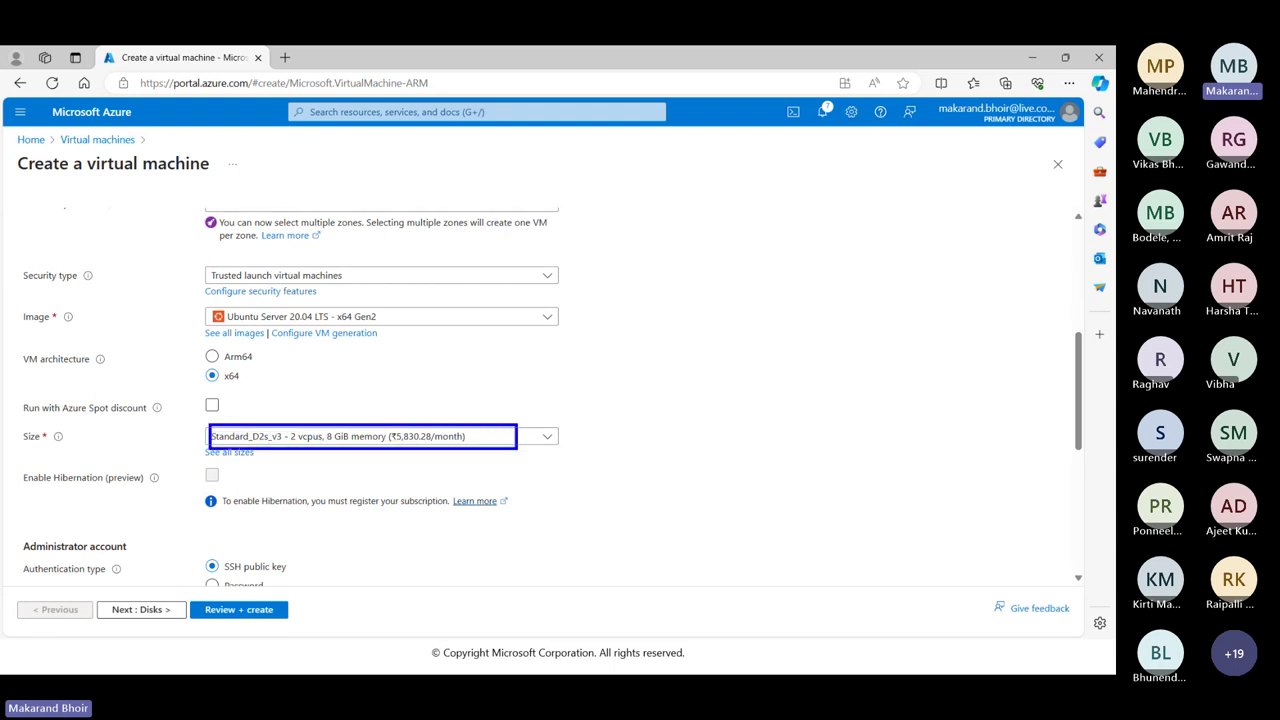
{"action": "left_click_drag", "start_coordinate": [399, 444], "coordinate": [428, 445]}
{"action": "left_click_drag", "start_coordinate": [435, 424], "coordinate": [481, 391]}
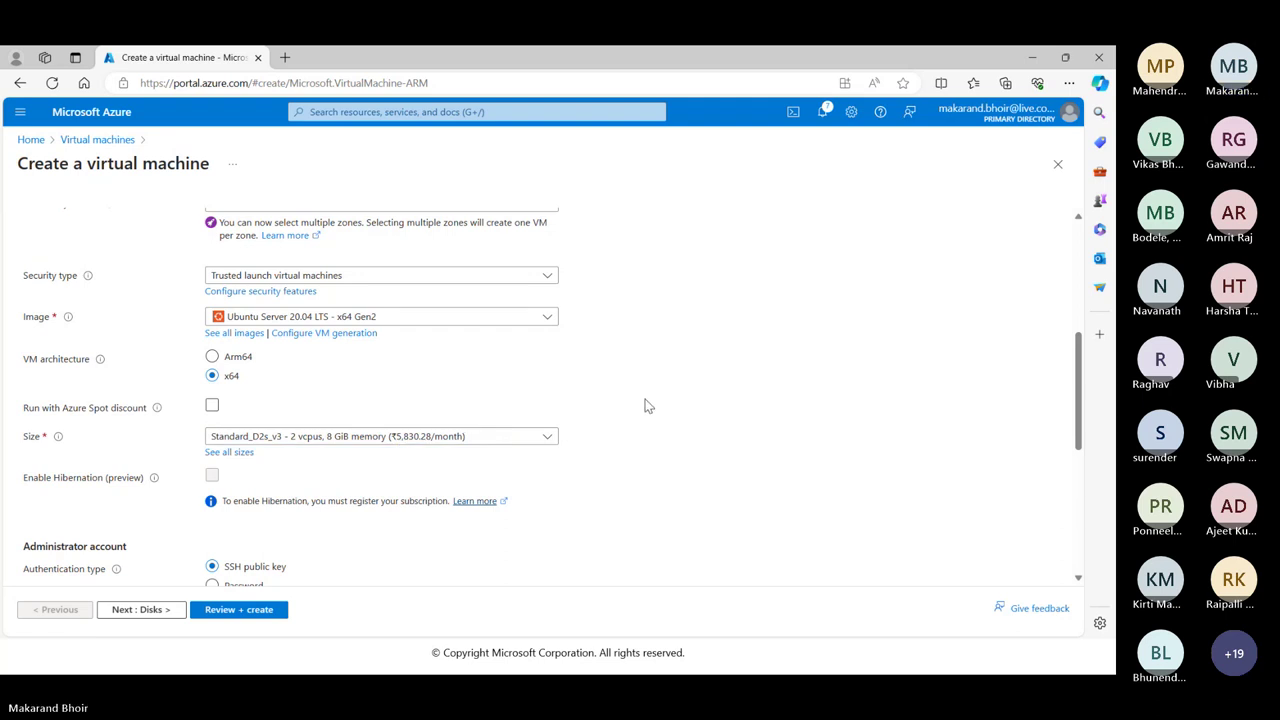
{"action": "scroll", "coordinate": [645, 405], "scroll_direction": "down", "scroll_amount": 2}
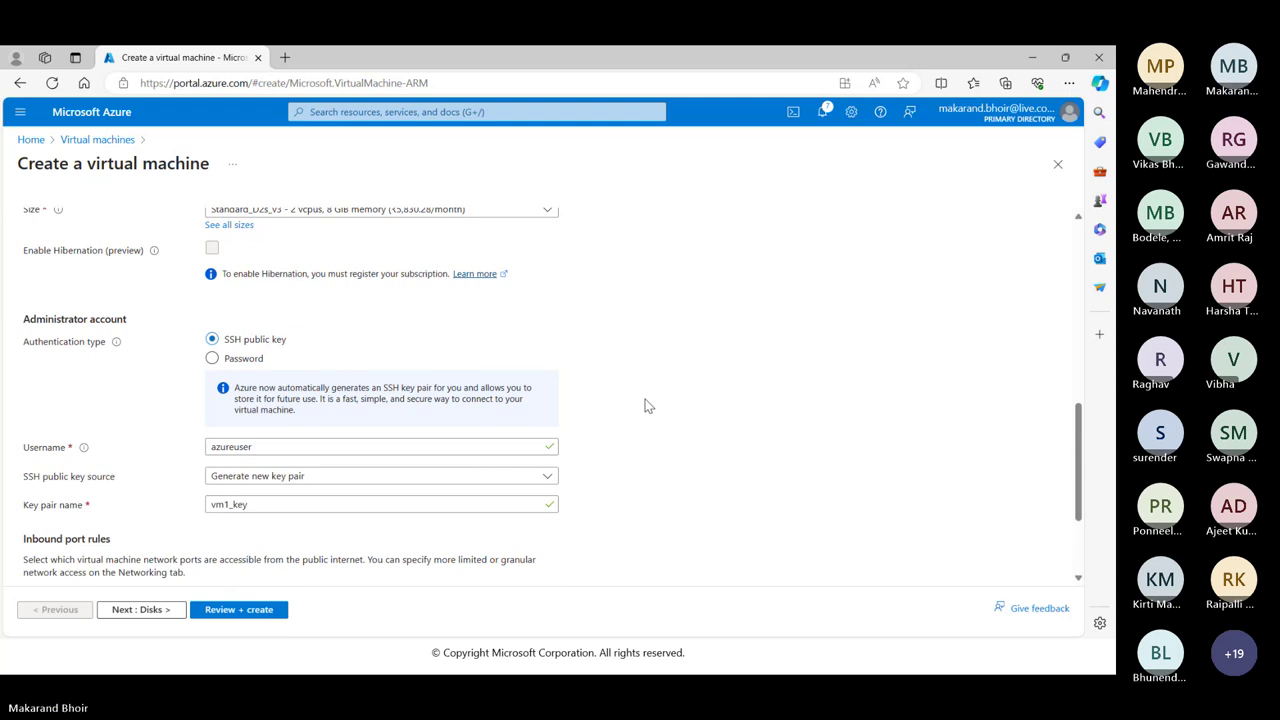
Step: Switch to password authentication and enter 'training' as the administrator username
{"action": "left_click", "coordinate": [212, 358]}
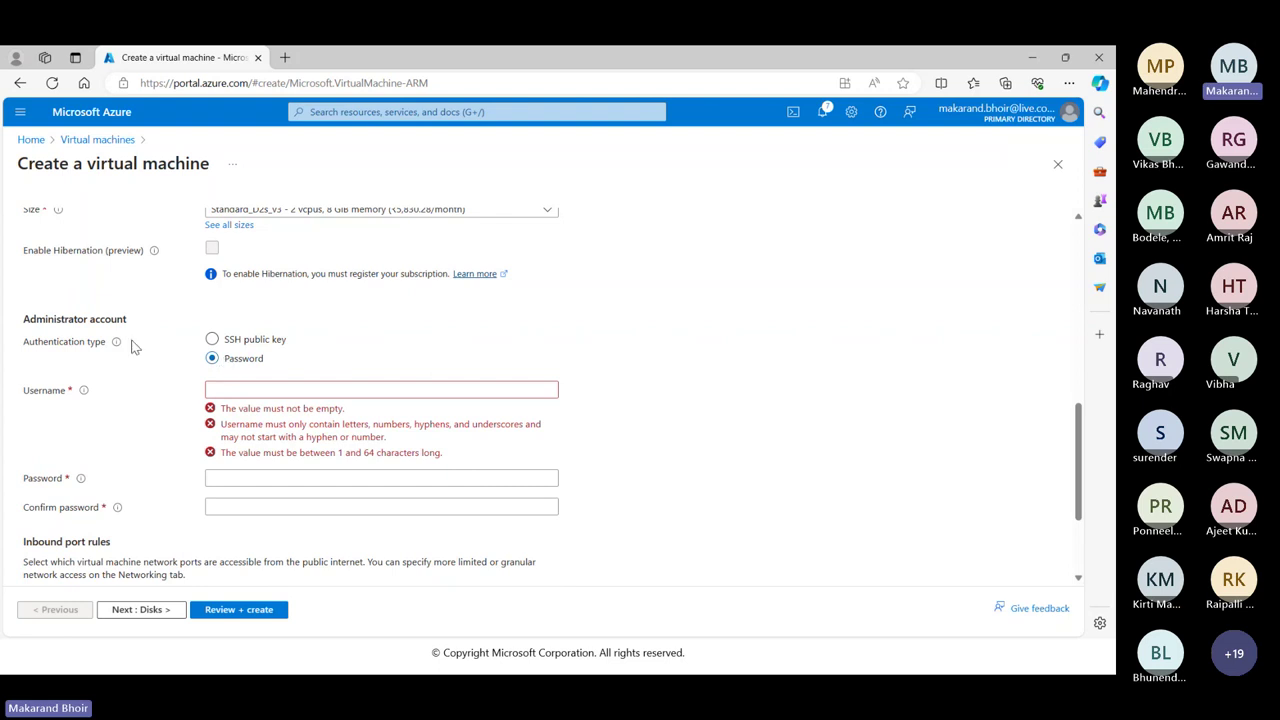
{"action": "left_click", "coordinate": [285, 391]}
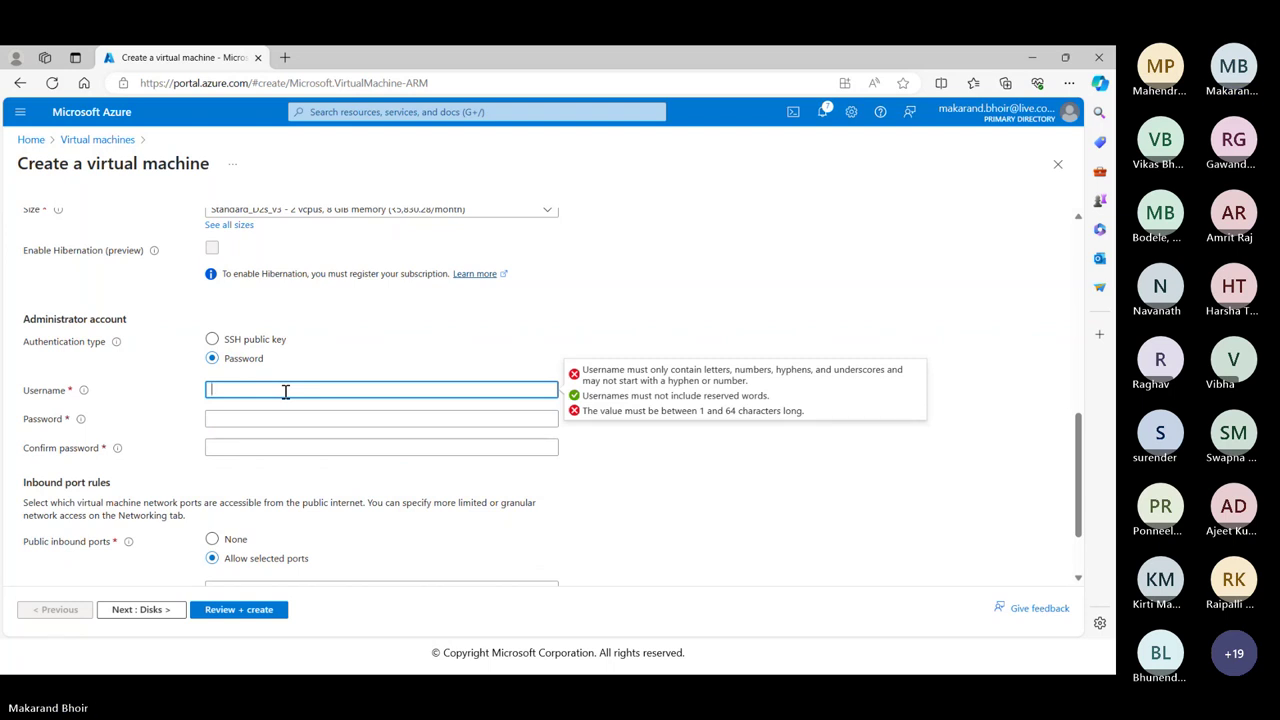
{"action": "type", "text": "training"}
{"action": "key", "text": "Tab"}
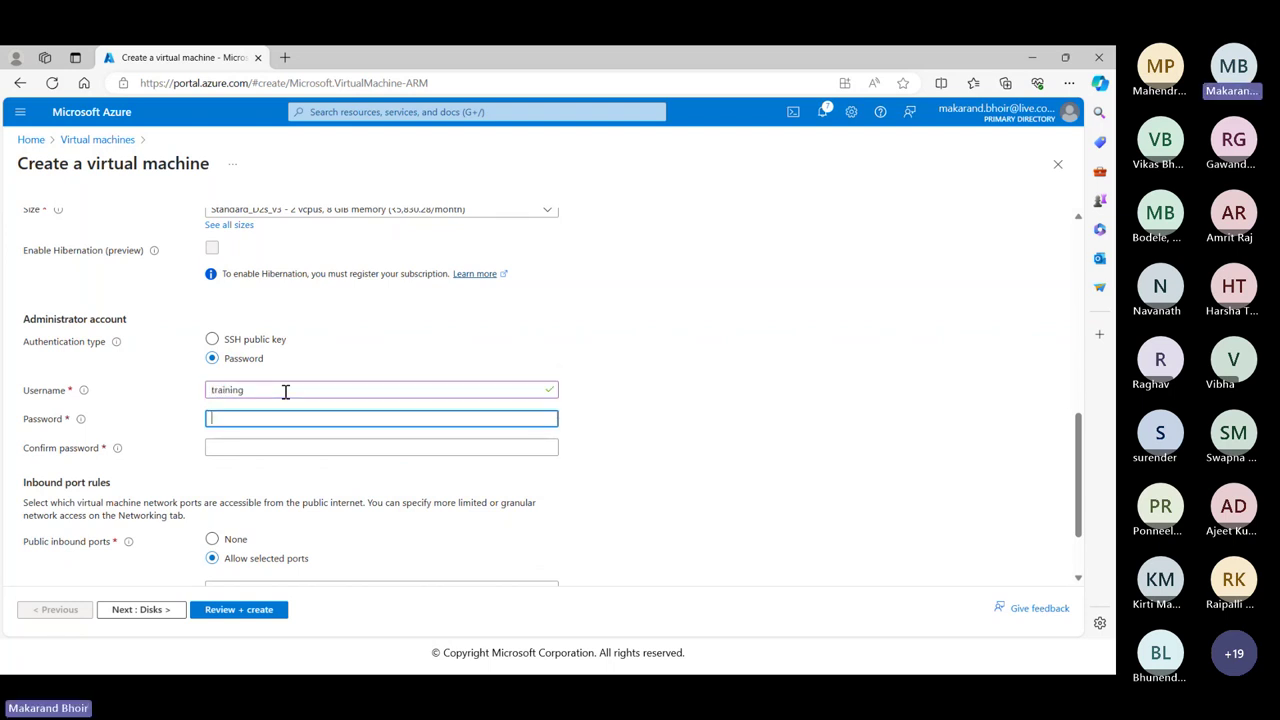
Step: Enter the administrator password, fixing a mistype, and repeat it in Confirm password
{"action": "type", "text": "******"}
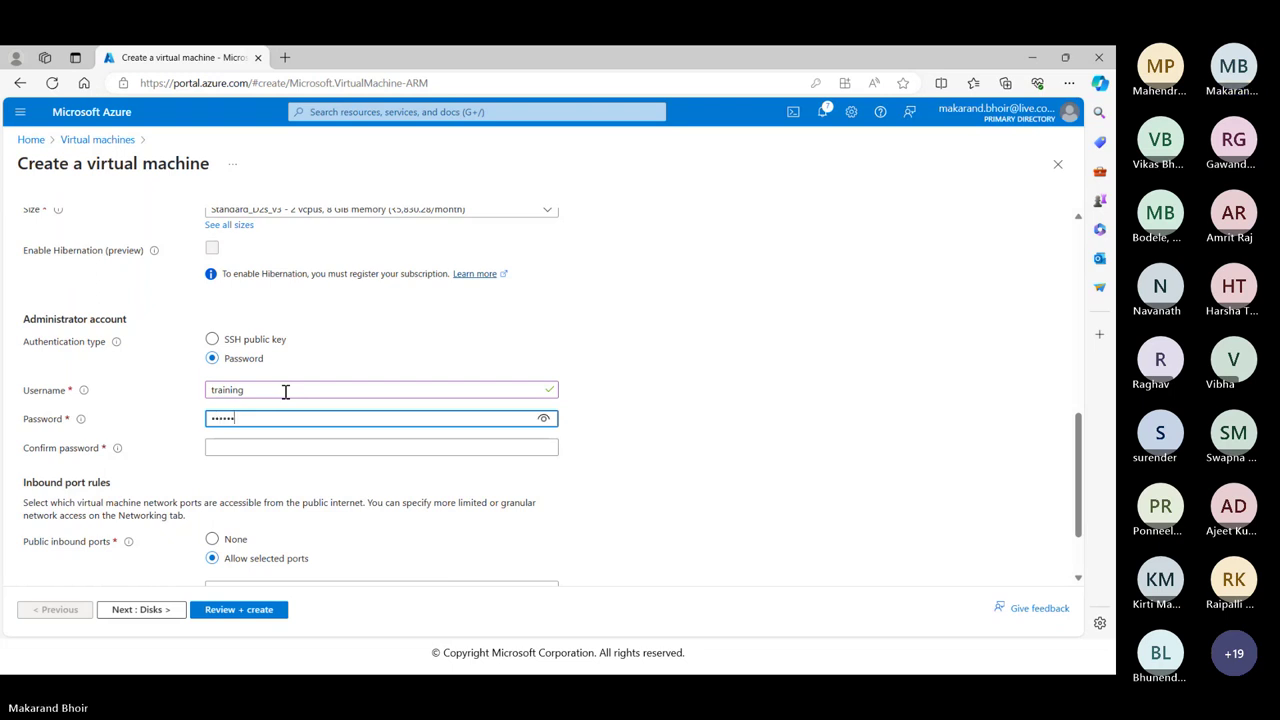
{"action": "key", "text": "ctrl+a"}
{"action": "key", "text": "BackSpace"}
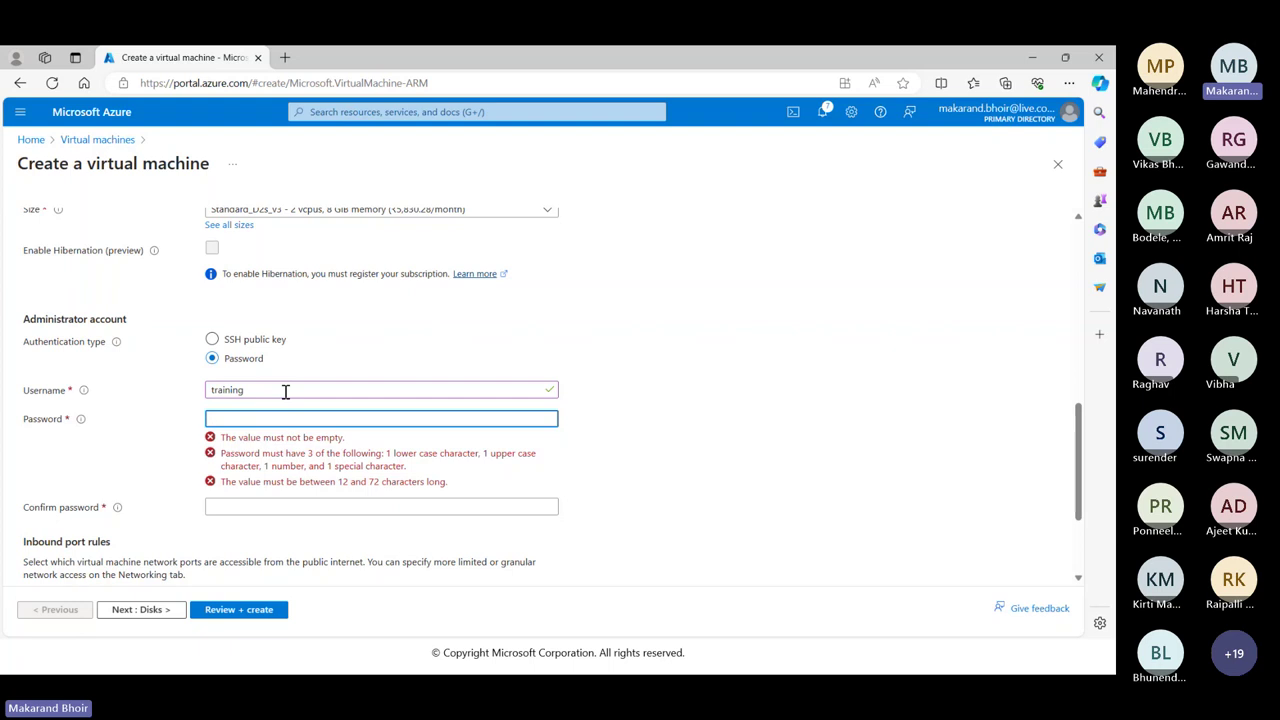
{"action": "type", "text": "**************"}
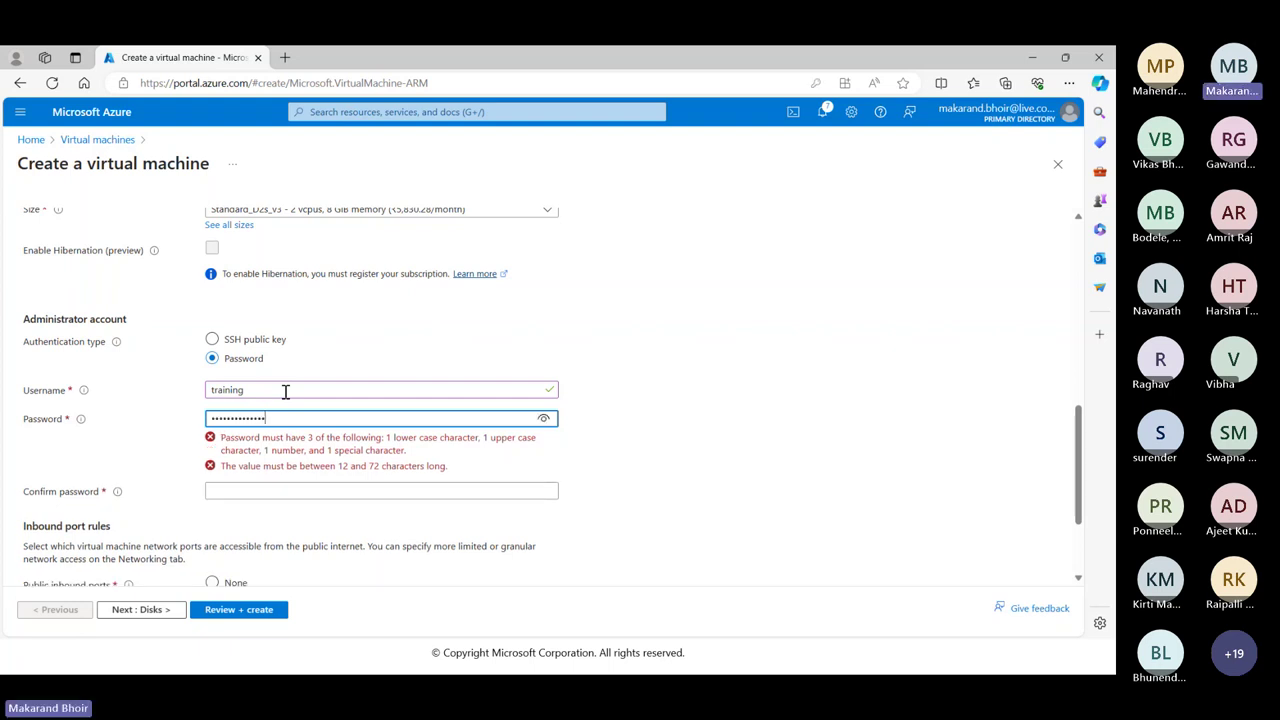
{"action": "key", "text": "Tab"}
{"action": "type", "text": "********"}
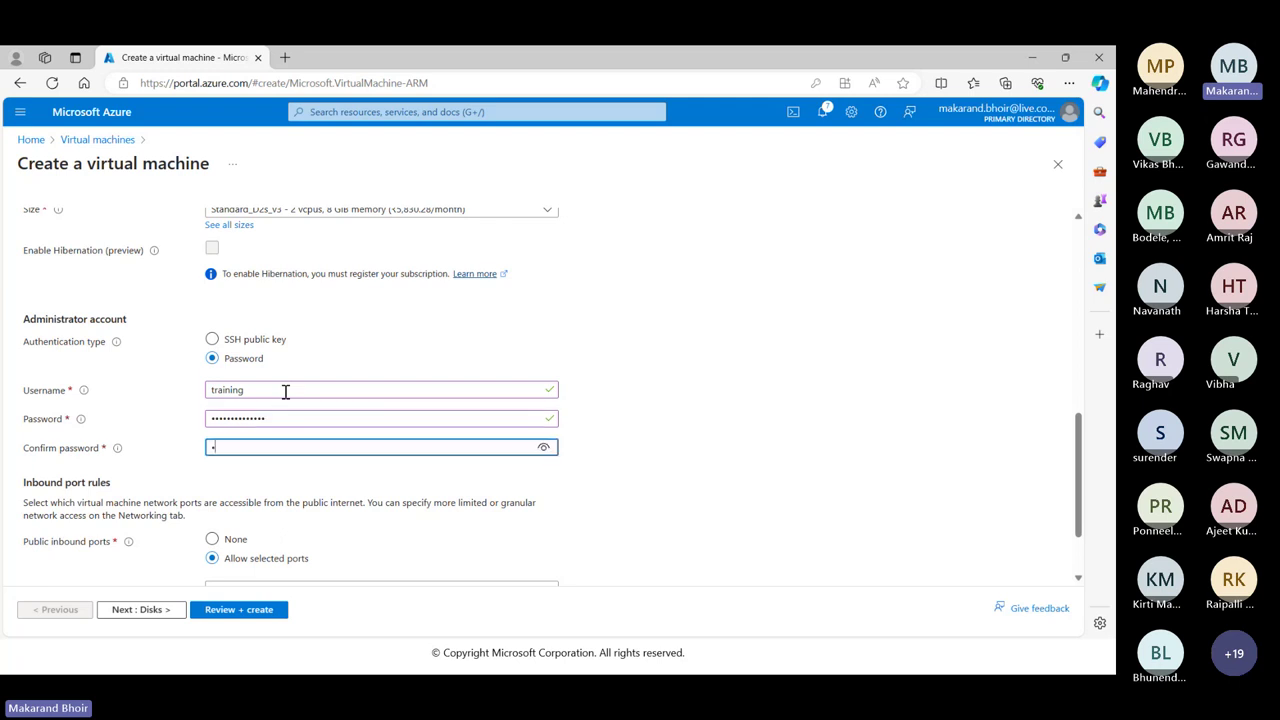
{"action": "type", "text": "***"}
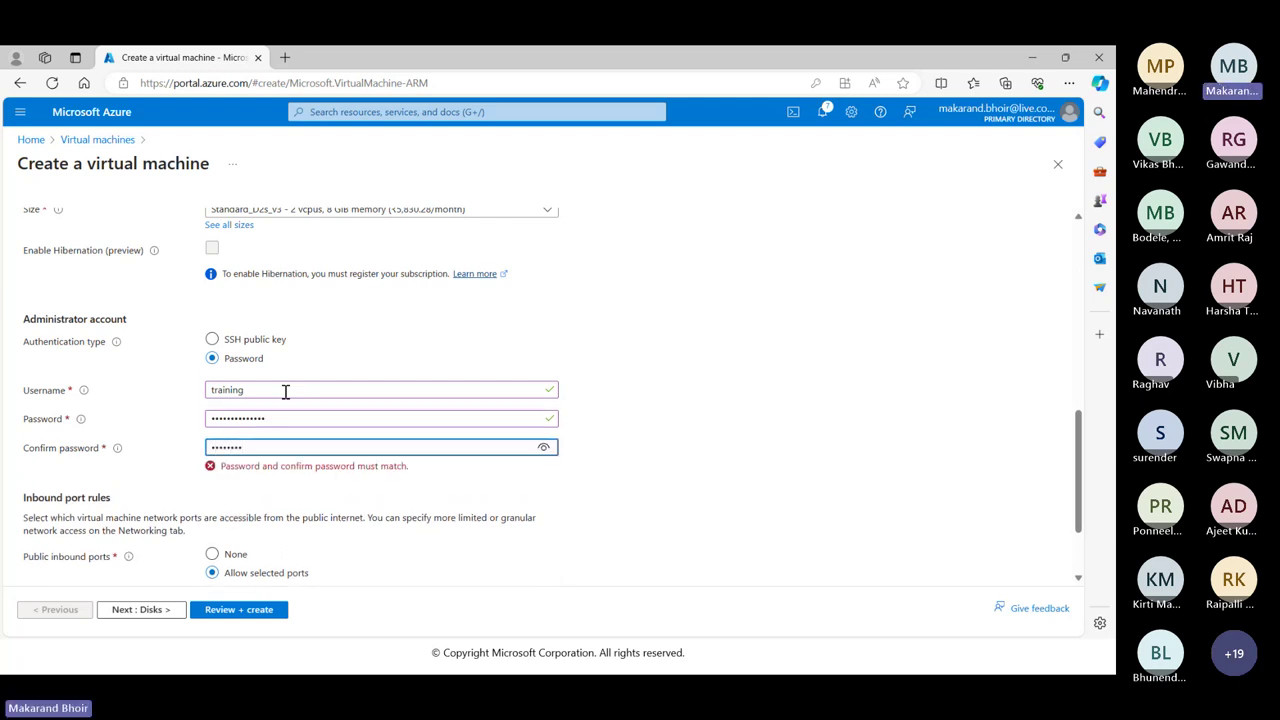
{"action": "type", "text": "***"}
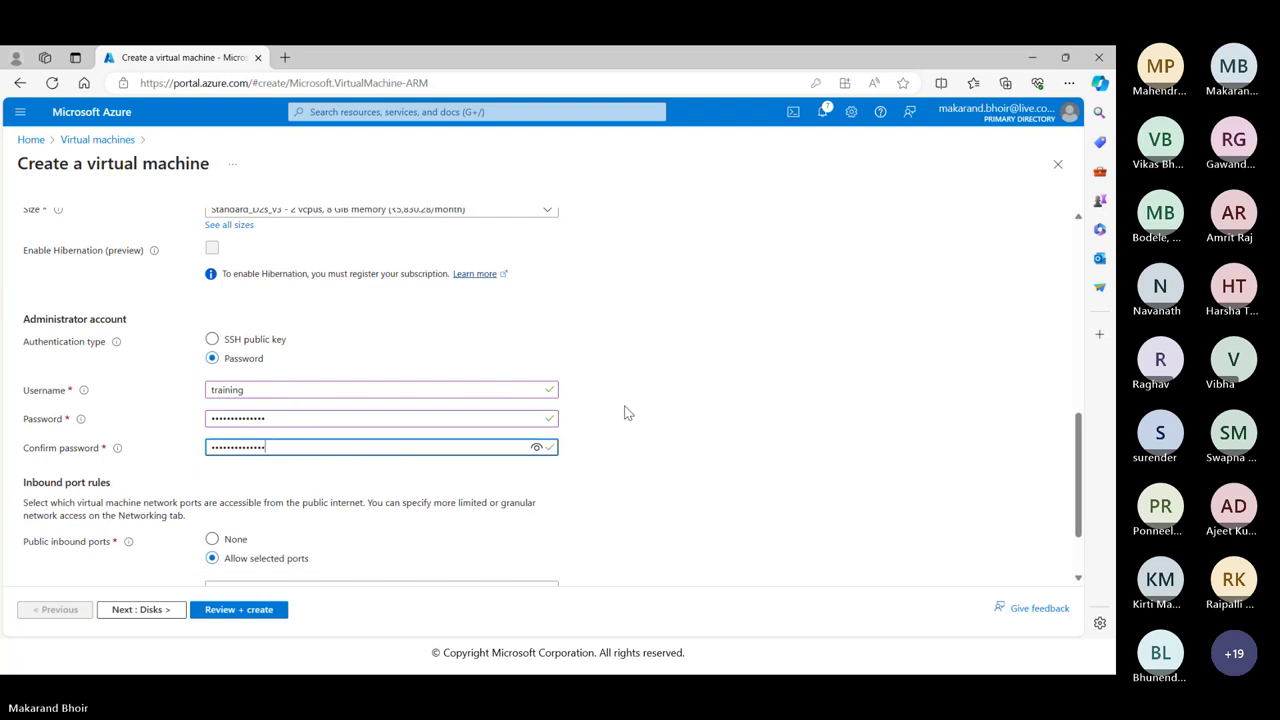
{"action": "scroll", "coordinate": [626, 413], "scroll_direction": "down", "scroll_amount": 2}
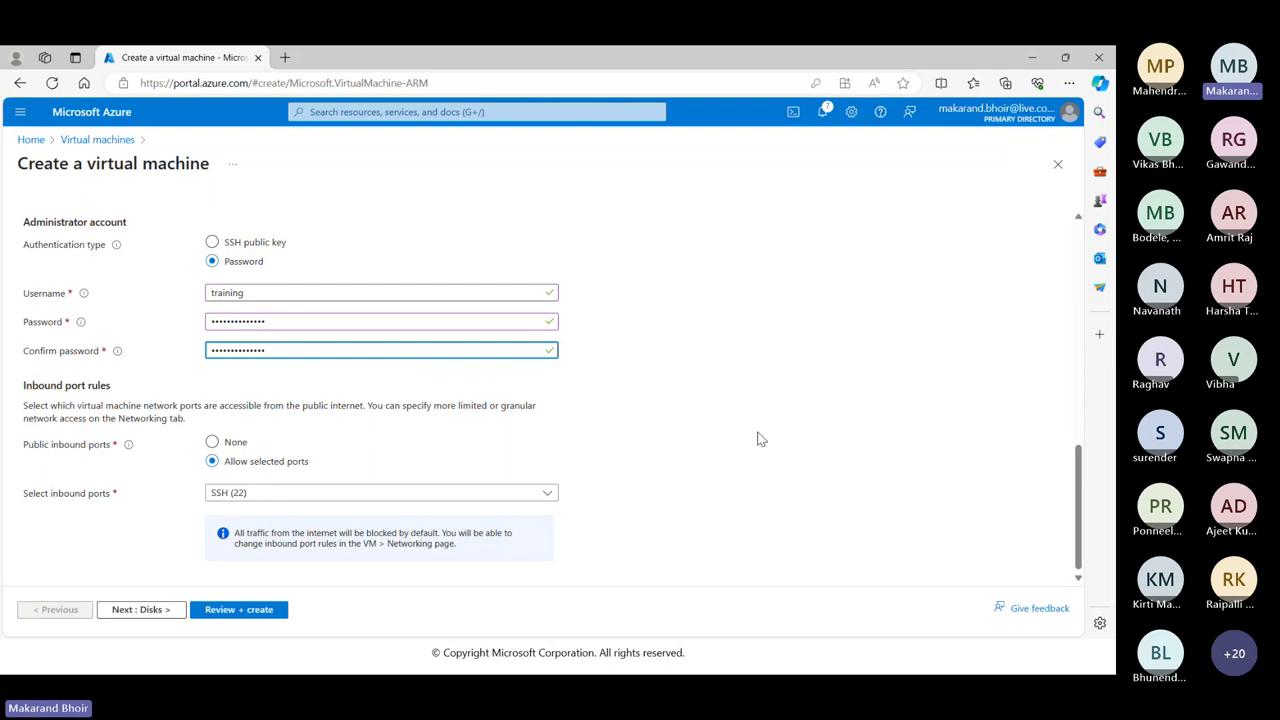
Step: Go to the Disks page and decline Edge's offer to save the password
{"action": "scroll", "coordinate": [758, 439], "scroll_direction": "up", "scroll_amount": 10}
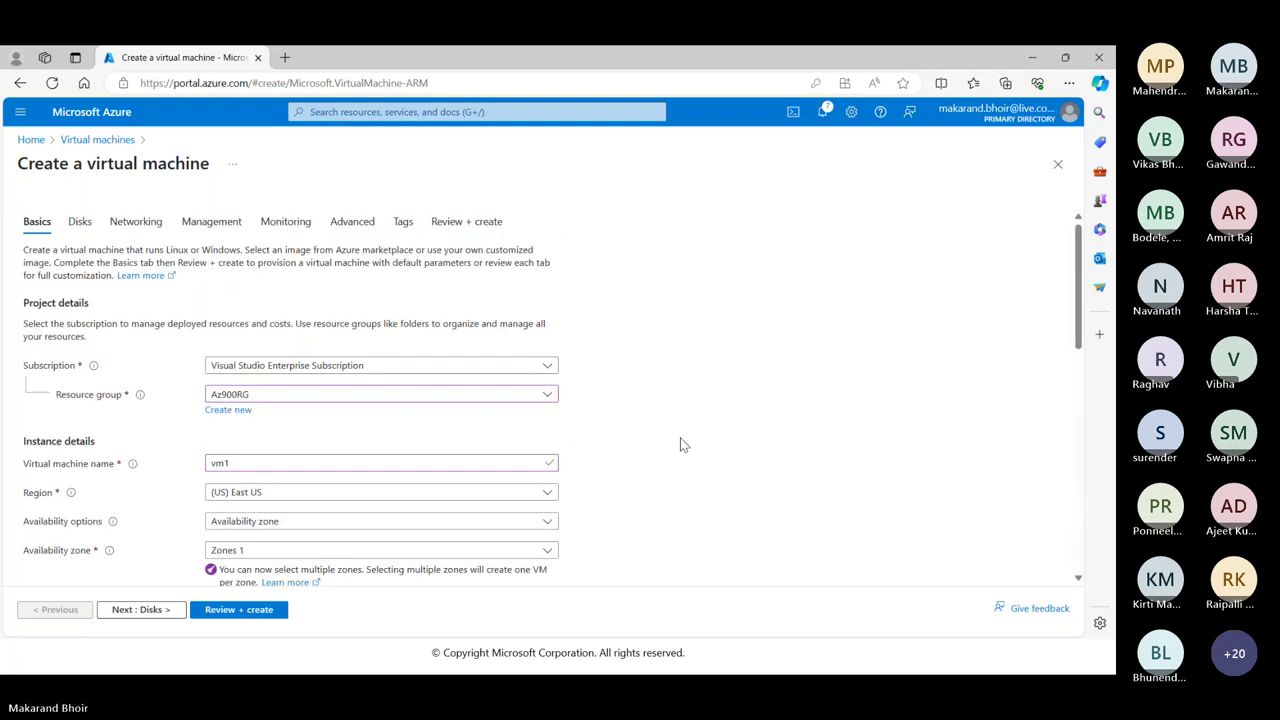
{"action": "left_click", "coordinate": [80, 222]}
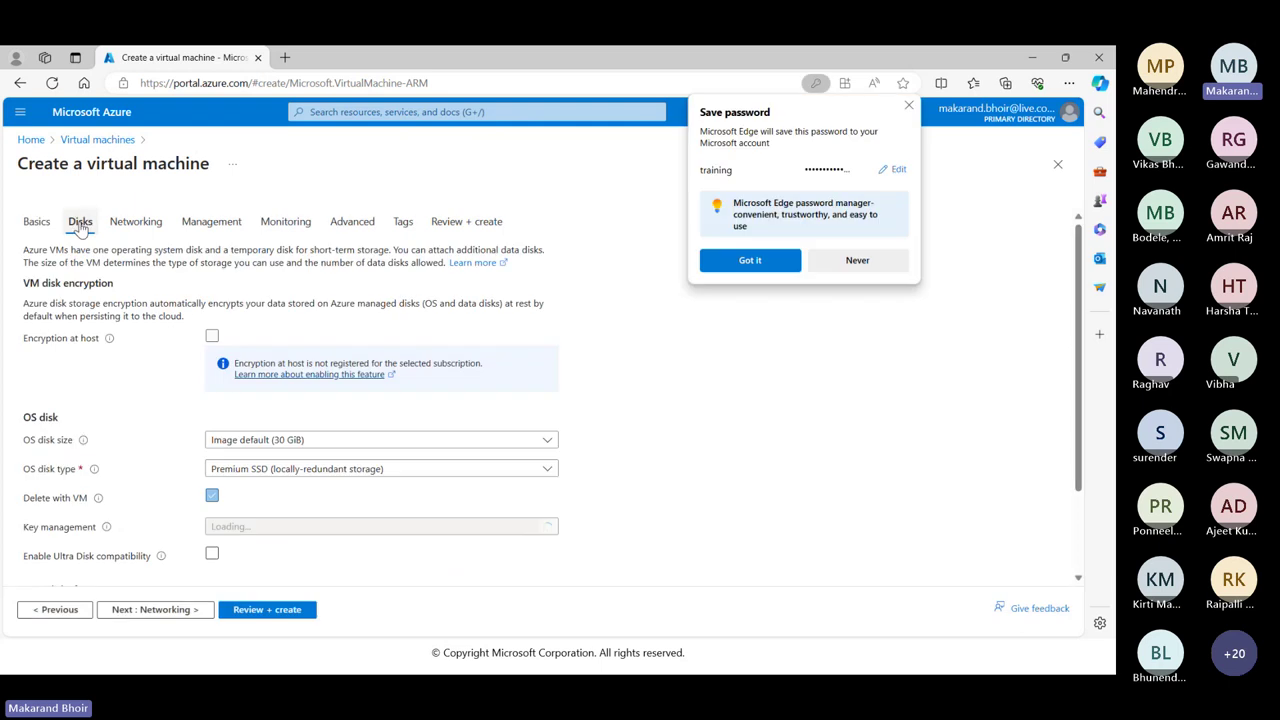
{"action": "left_click", "coordinate": [909, 106]}
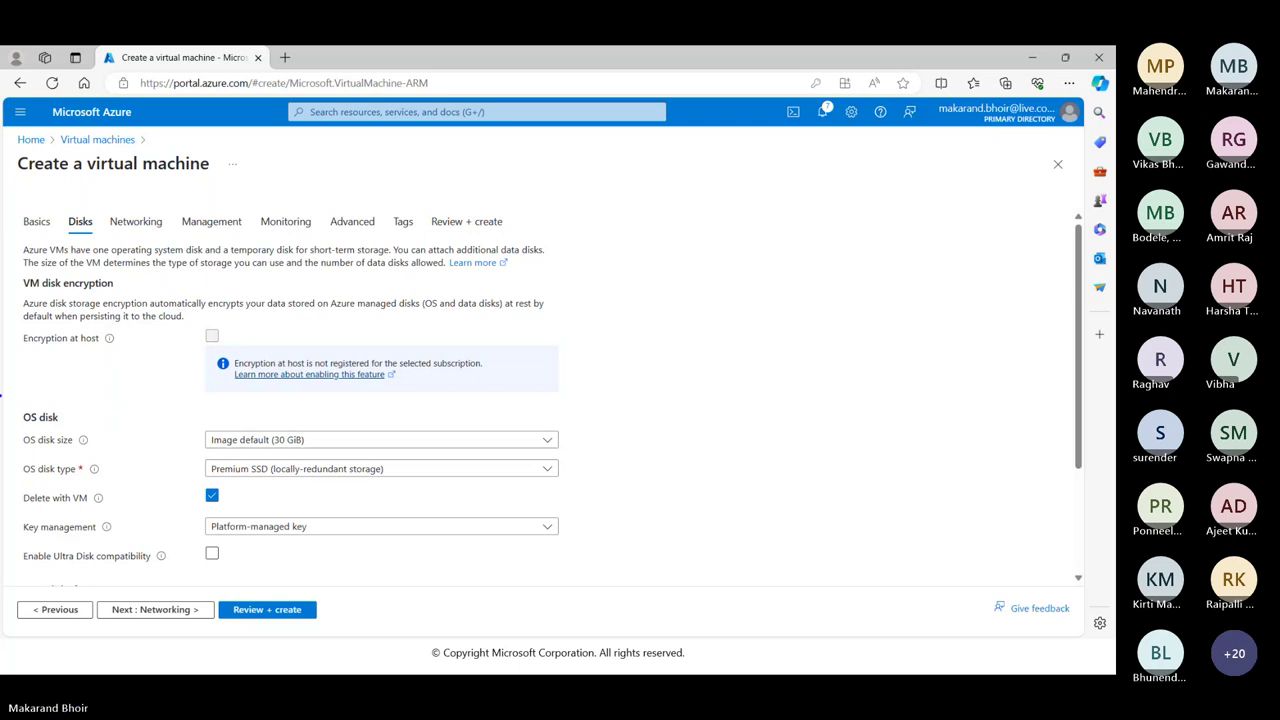
Step: Outline the 30 GiB Premium SSD OS disk settings and underline the add-data-disk option
{"action": "mouse_move", "coordinate": [21, 378]}
{"action": "left_mouse_down"}
{"action": "mouse_move", "coordinate": [384, 480]}
{"action": "mouse_move", "coordinate": [676, 509]}
{"action": "left_mouse_up"}
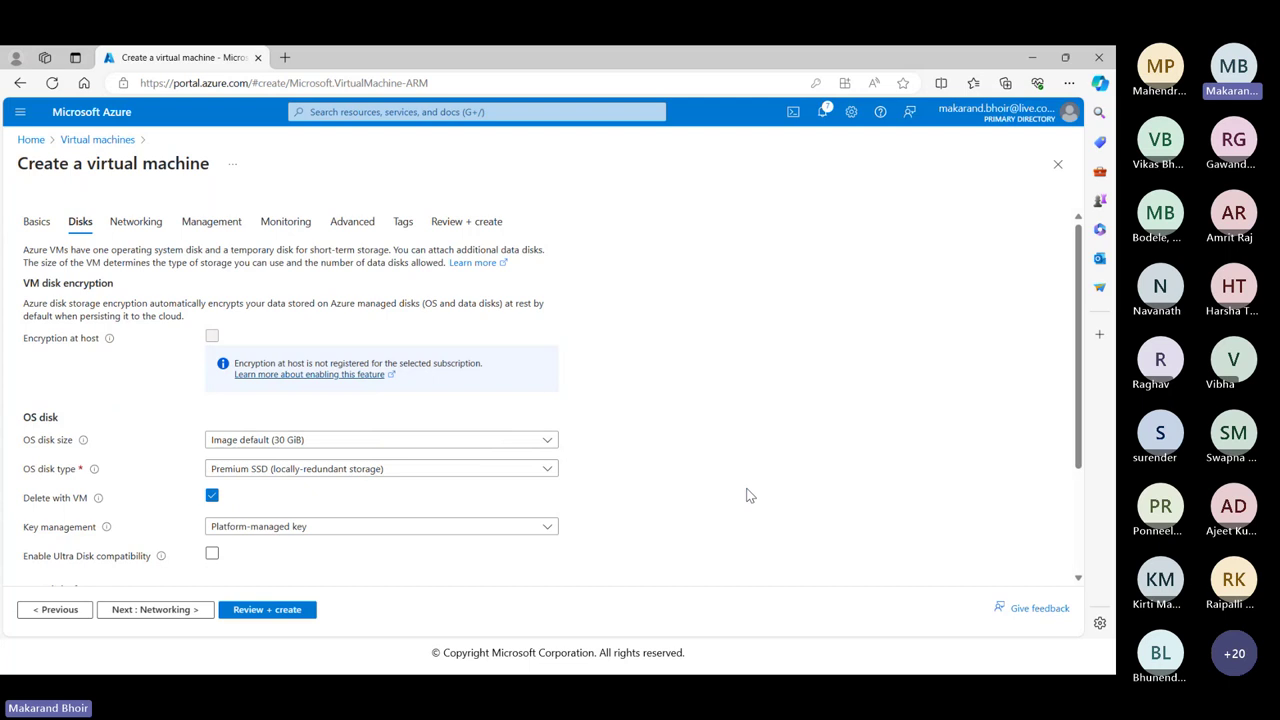
{"action": "scroll", "coordinate": [749, 495], "scroll_direction": "down", "scroll_amount": 3}
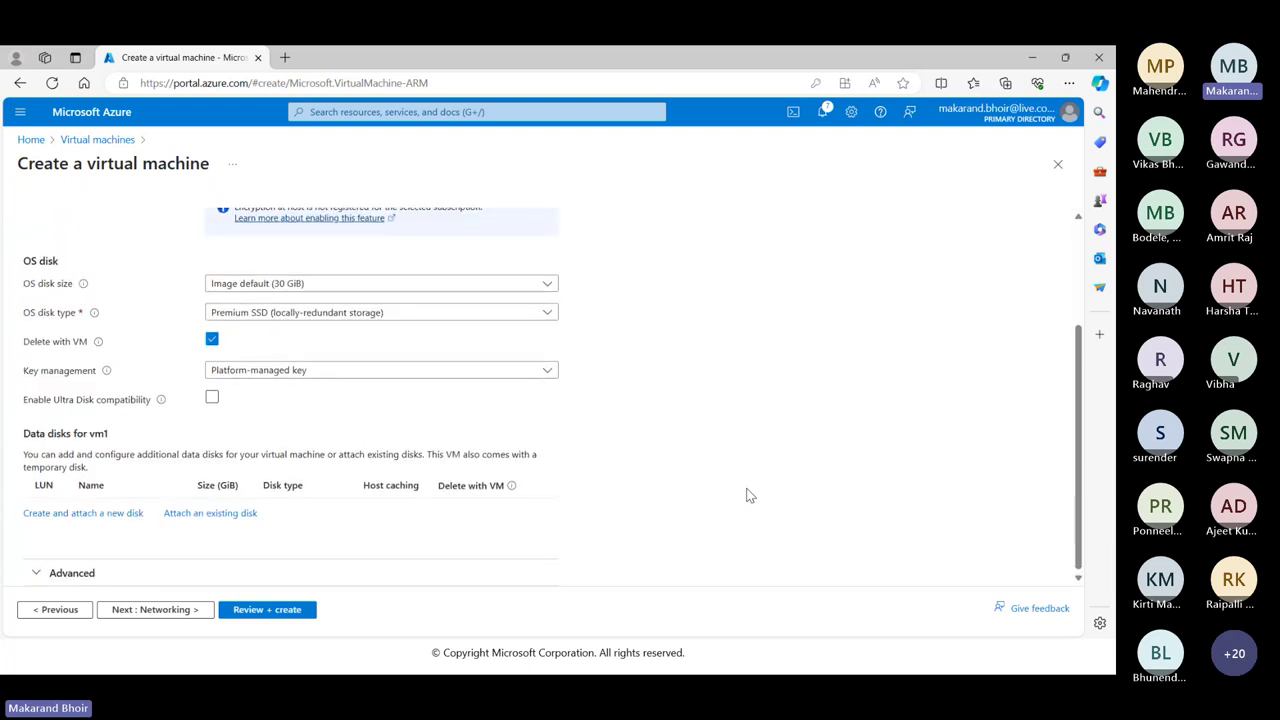
{"action": "left_click_drag", "start_coordinate": [55, 523], "coordinate": [256, 522]}
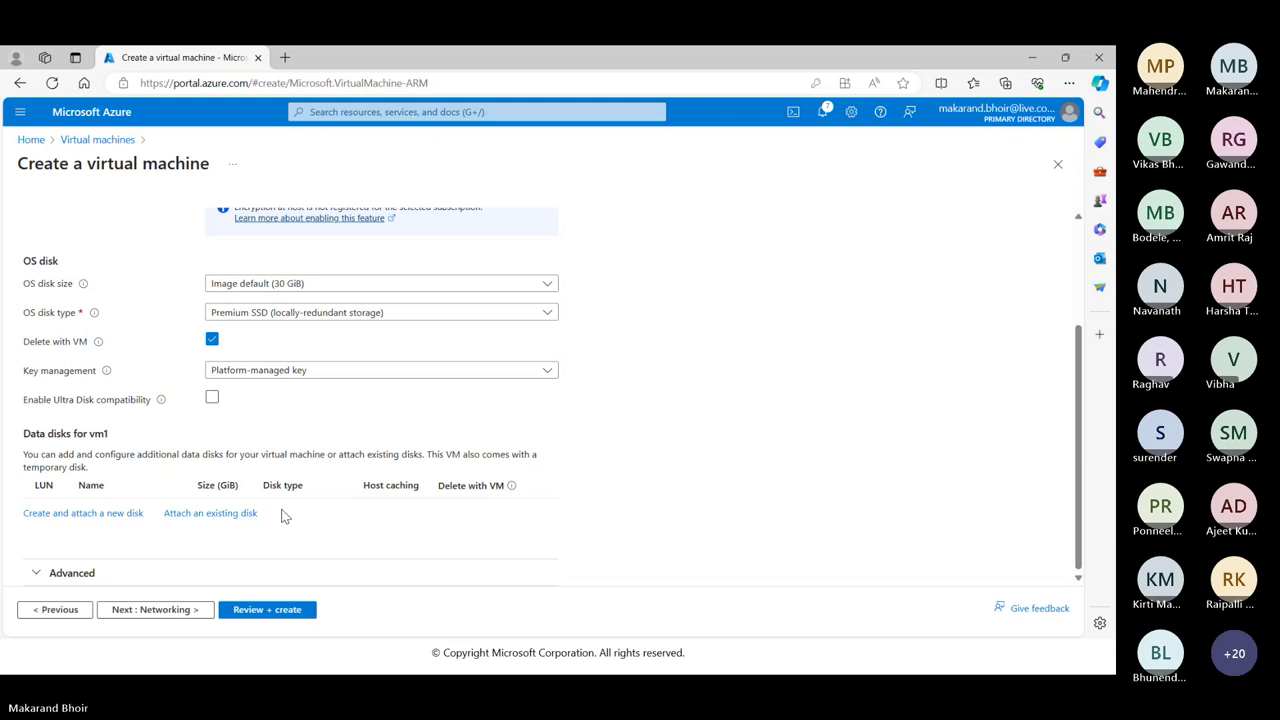
{"action": "scroll", "coordinate": [283, 515], "scroll_direction": "up", "scroll_amount": 3}
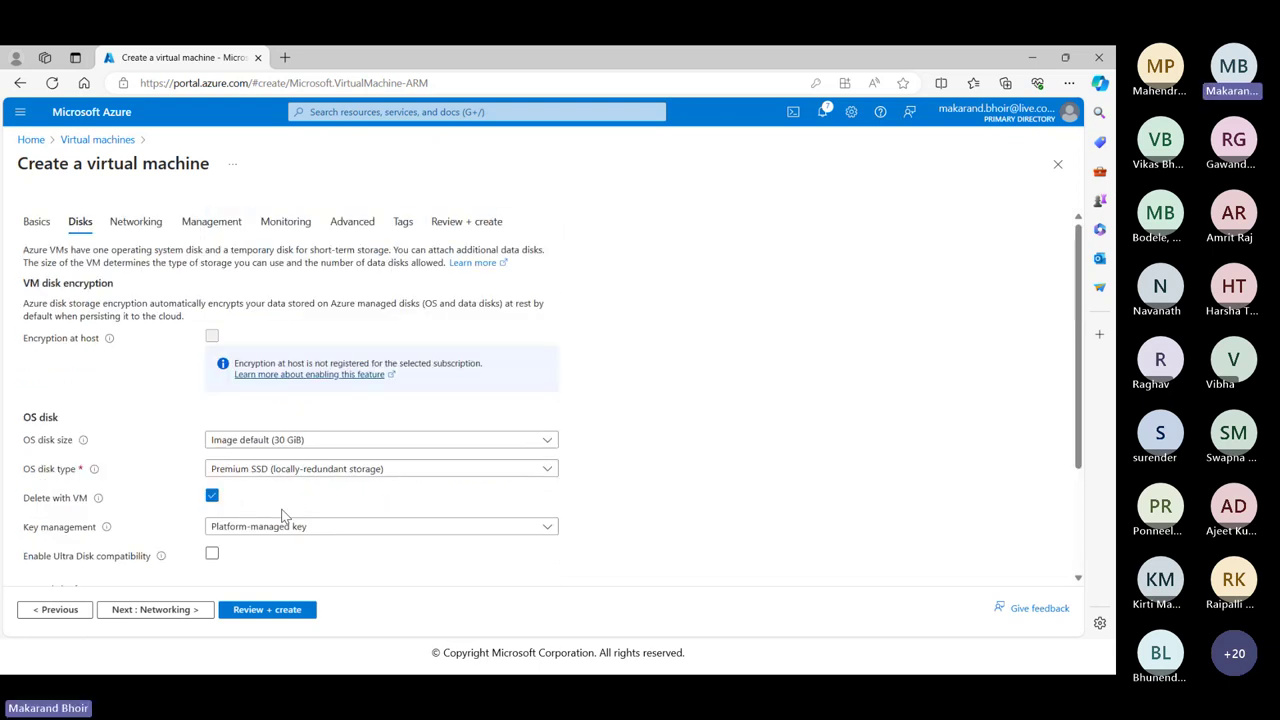
Step: Tick 'Delete public IP and NIC when VM is deleted' in Networking, then run Review + create
{"action": "left_click", "coordinate": [135, 224]}
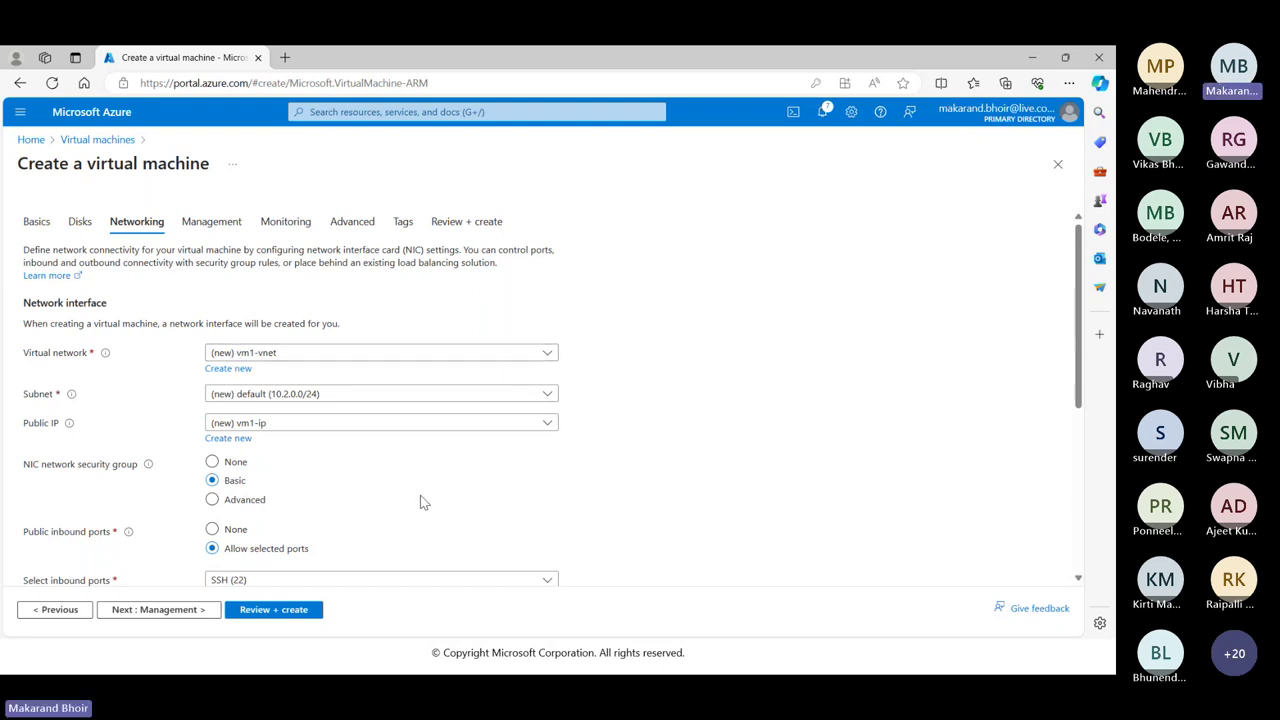
{"action": "scroll", "coordinate": [420, 502], "scroll_direction": "down", "scroll_amount": 1}
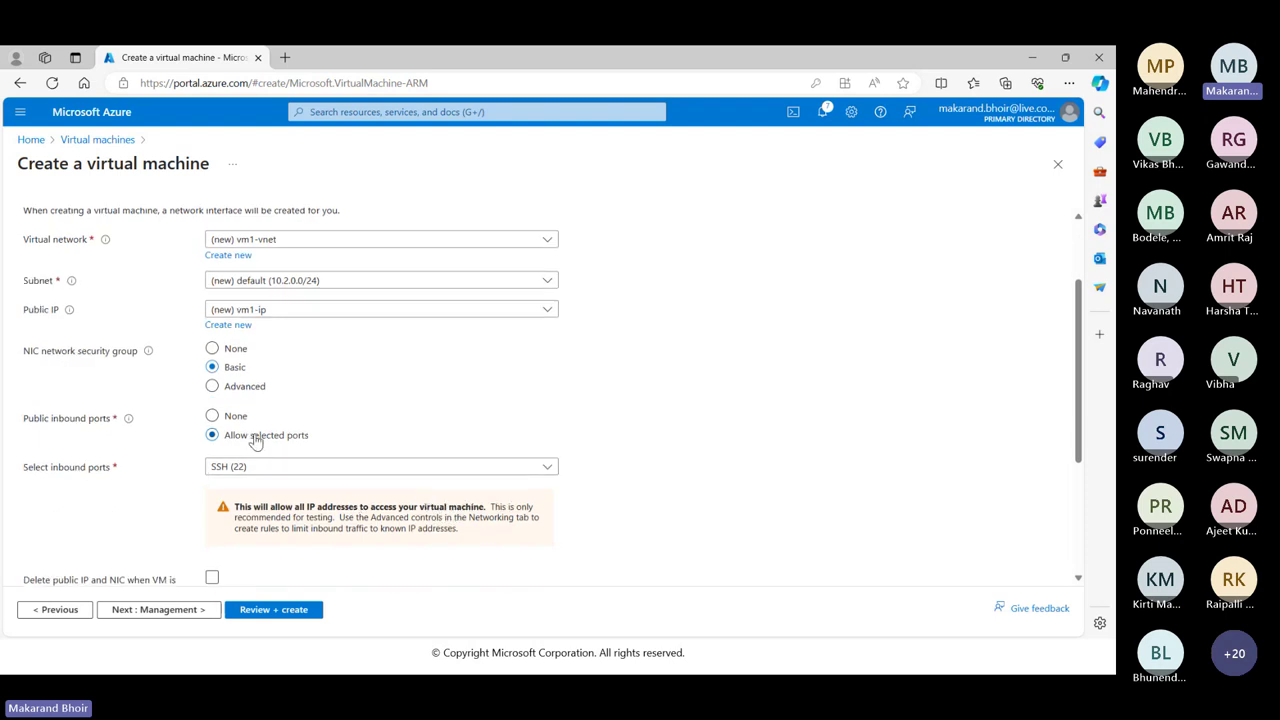
{"action": "scroll", "coordinate": [255, 440], "scroll_direction": "down", "scroll_amount": 1}
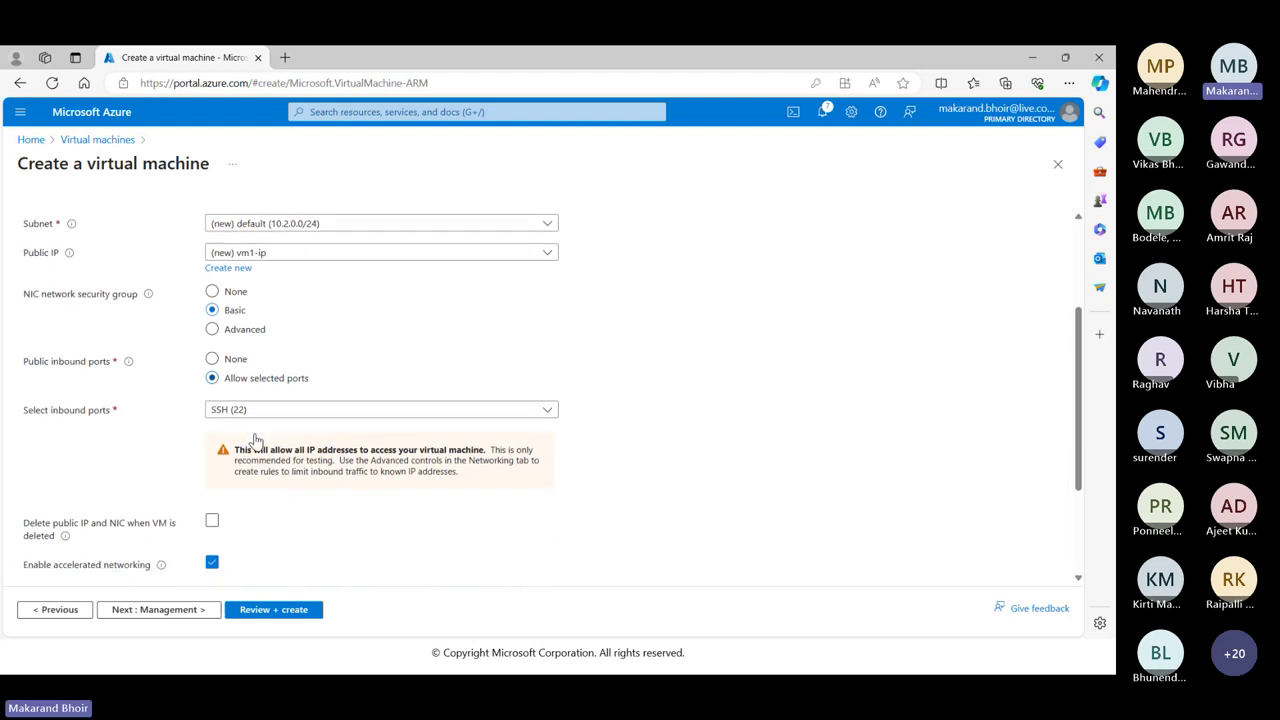
{"action": "left_click", "coordinate": [213, 522]}
{"action": "scroll", "coordinate": [500, 388], "scroll_direction": "up", "scroll_amount": 2}
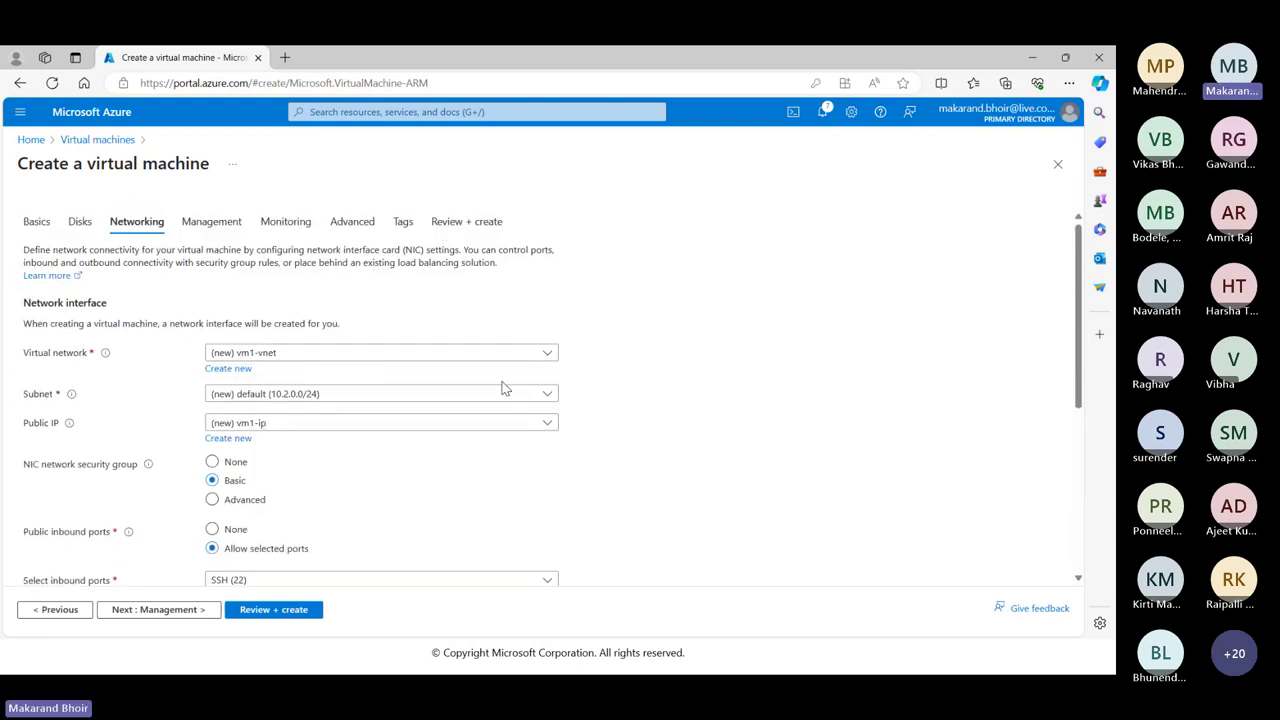
{"action": "left_click", "coordinate": [480, 225]}
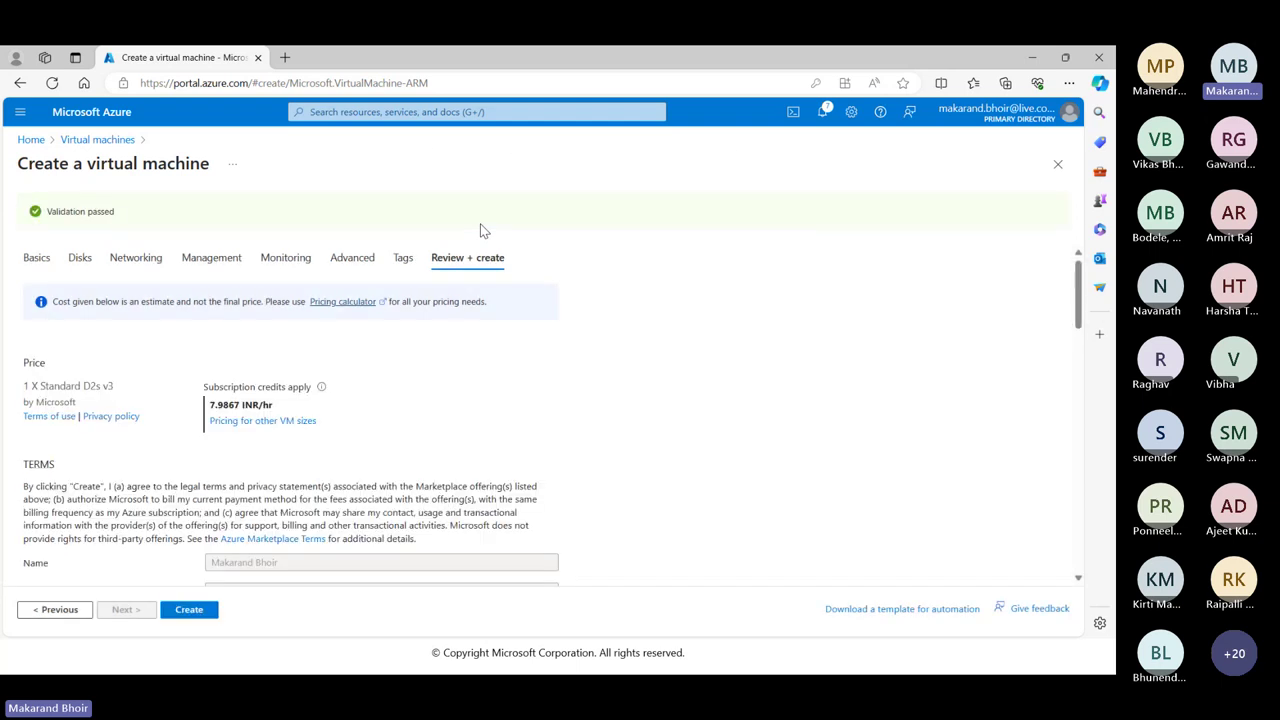
Step: Create vm1 from the validated form and let its Az900RG deployment finish
{"action": "left_click", "coordinate": [192, 612]}
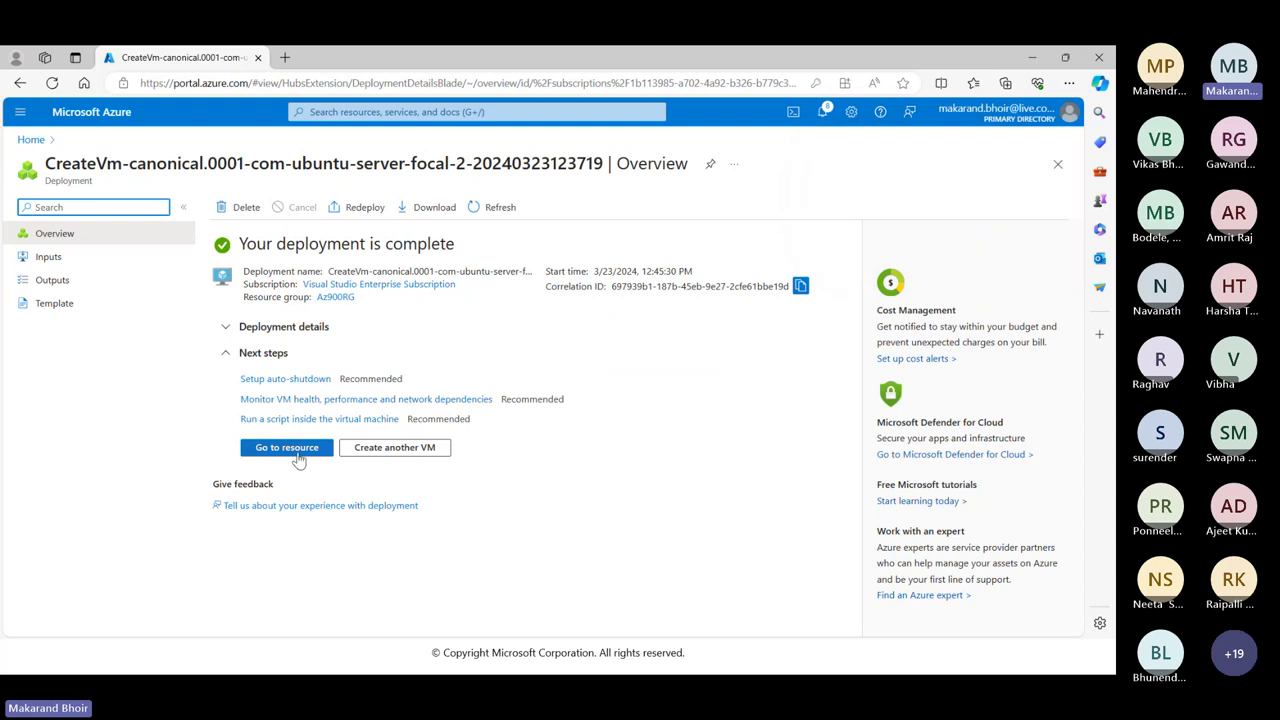
Step: Open Virtual machines via portal search and annotate vm1's row and its Az900RG resource group
{"action": "left_click", "coordinate": [394, 113]}
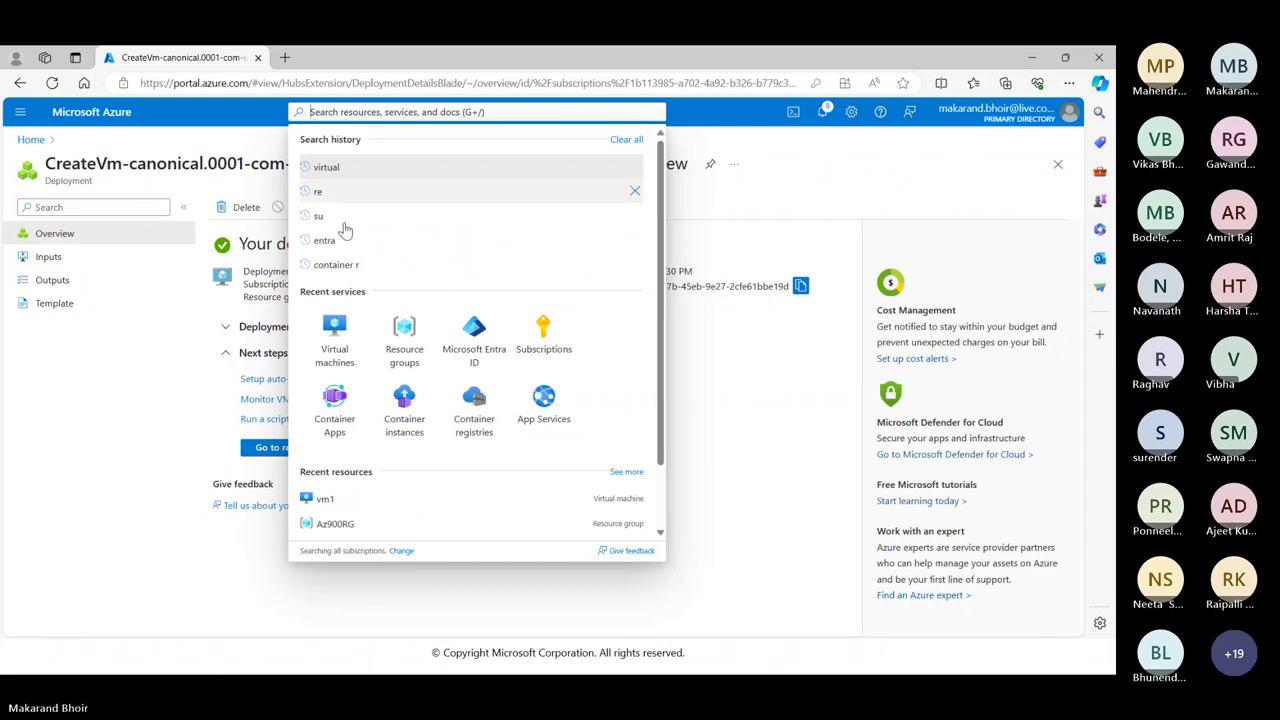
{"action": "left_click", "coordinate": [340, 328]}
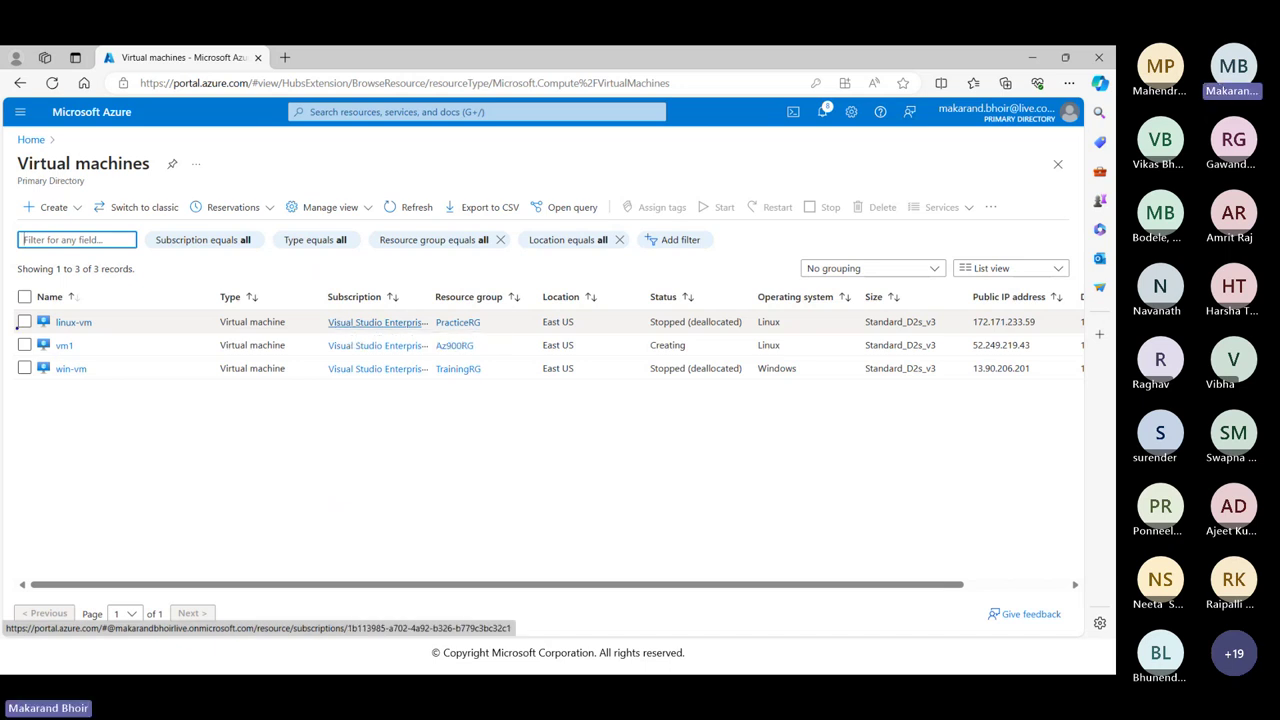
{"action": "mouse_move", "coordinate": [16, 333]}
{"action": "left_mouse_down"}
{"action": "mouse_move", "coordinate": [63, 357]}
{"action": "mouse_move", "coordinate": [662, 362]}
{"action": "left_mouse_up"}
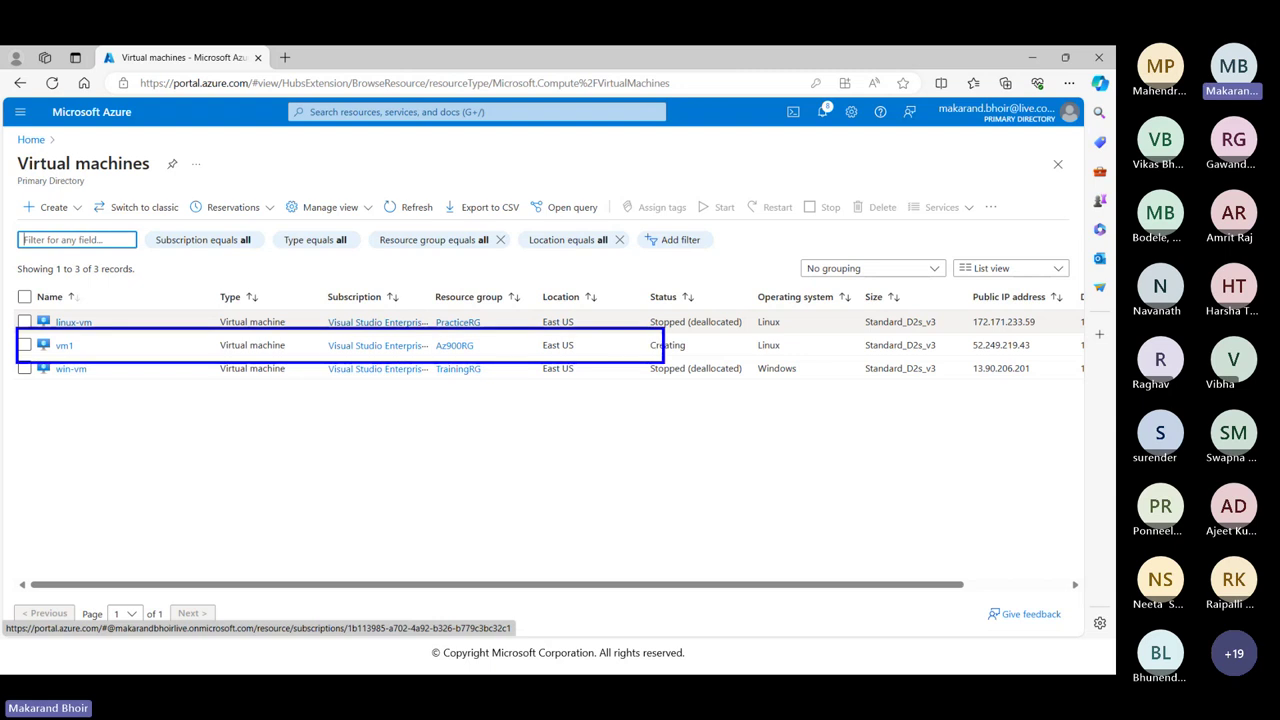
{"action": "left_click_drag", "start_coordinate": [490, 392], "coordinate": [462, 352]}
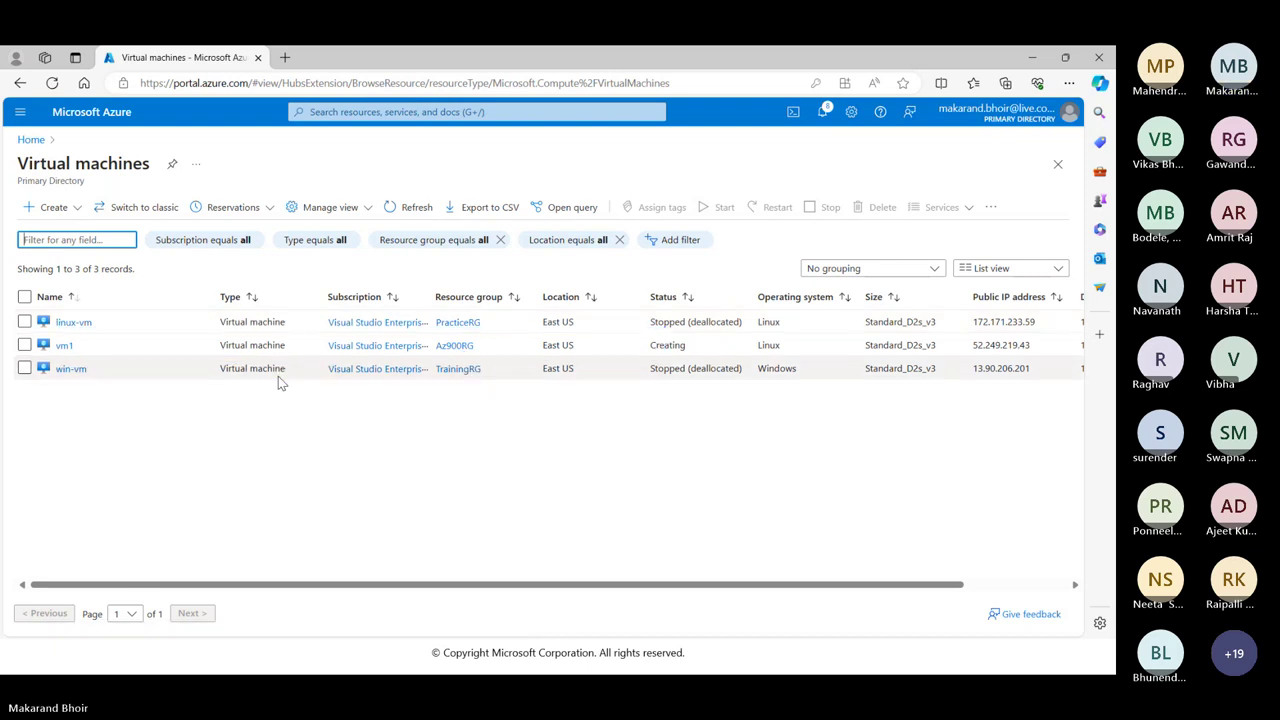
Step: Open vm1's overview at full width, highlight its public IP 52.249.219.43 and copy it
{"action": "left_click", "coordinate": [67, 347]}
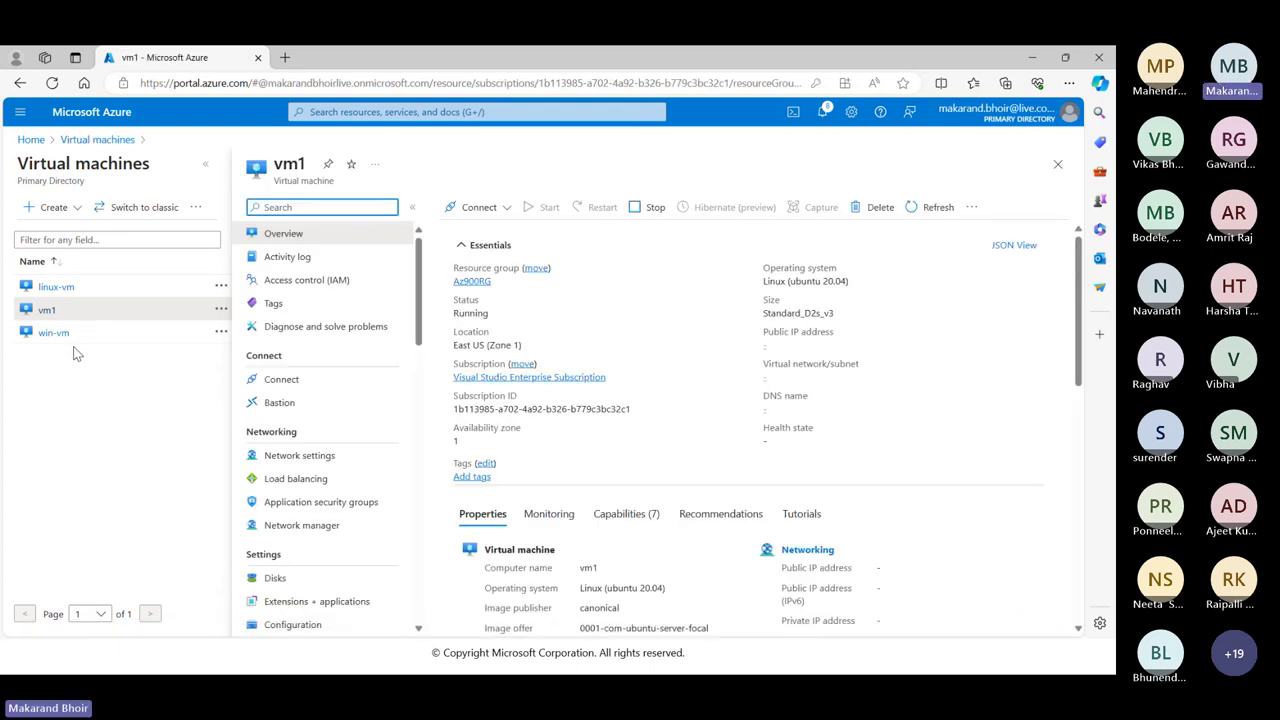
{"action": "left_click", "coordinate": [205, 164]}
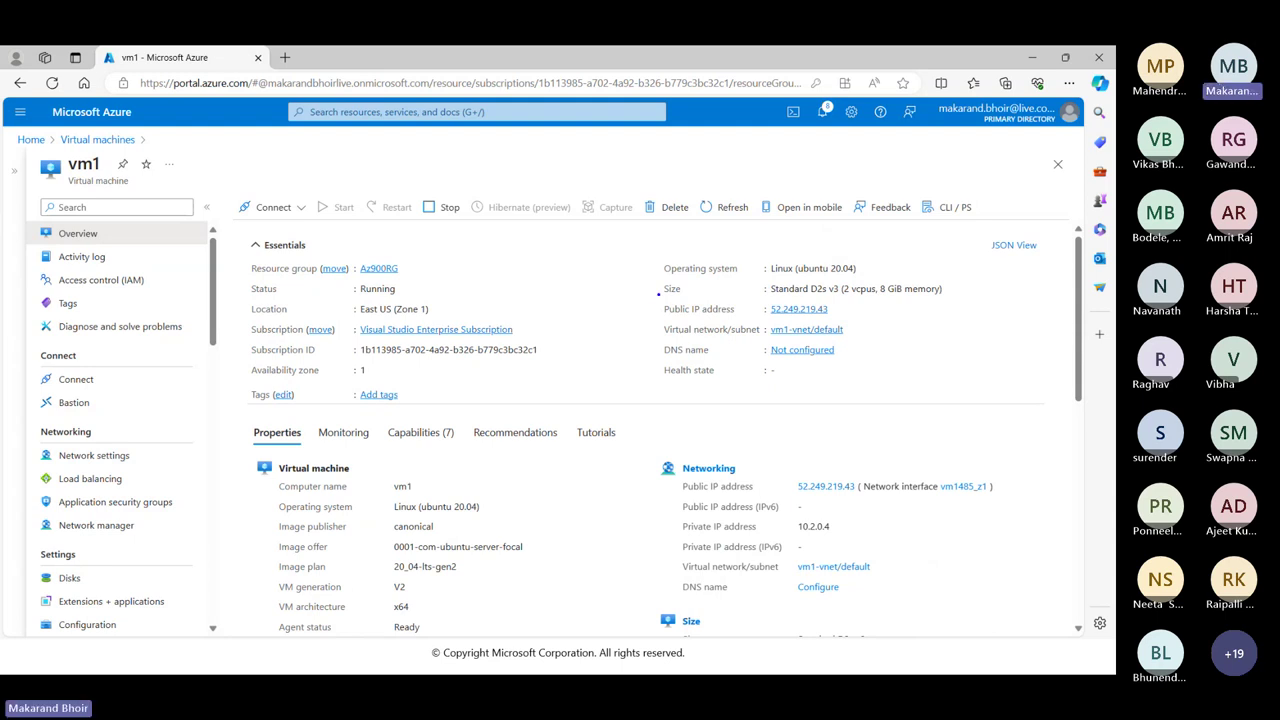
{"action": "mouse_move", "coordinate": [660, 294]}
{"action": "left_mouse_down"}
{"action": "mouse_move", "coordinate": [748, 320]}
{"action": "mouse_move", "coordinate": [862, 320]}
{"action": "left_mouse_up"}
{"action": "left_click_drag", "start_coordinate": [895, 360], "coordinate": [846, 312]}
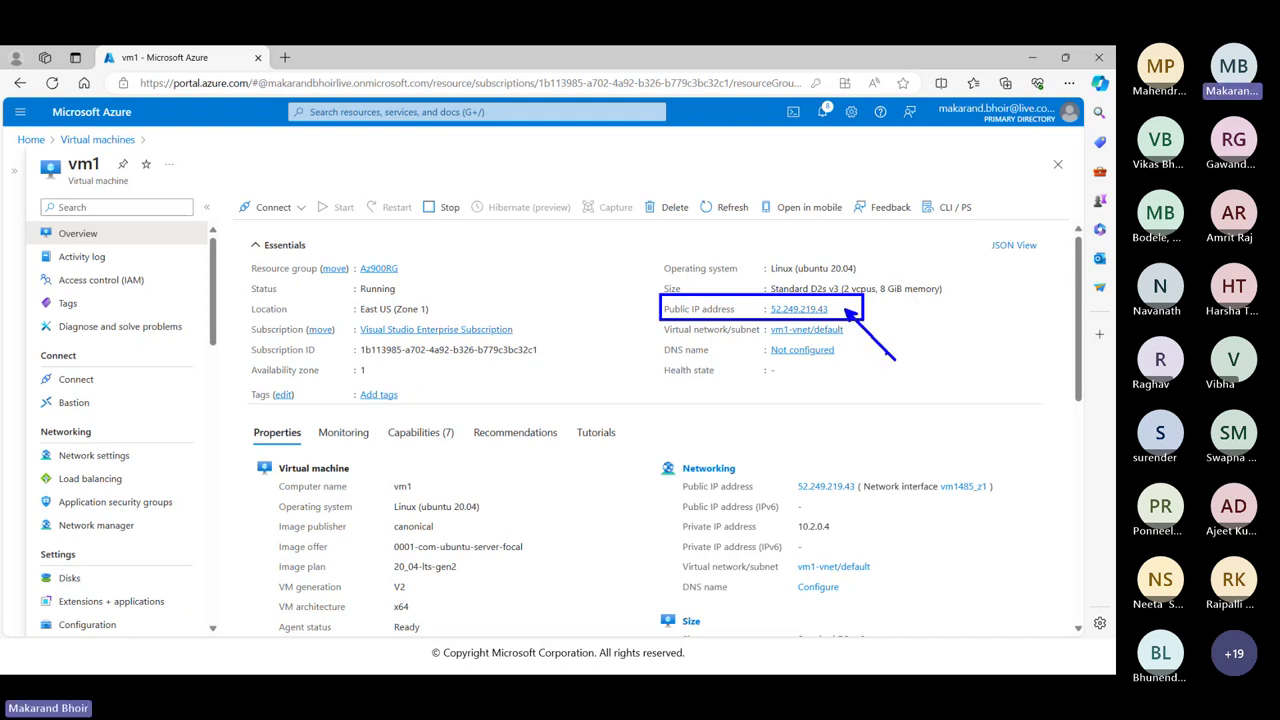
{"action": "key", "text": "Escape"}
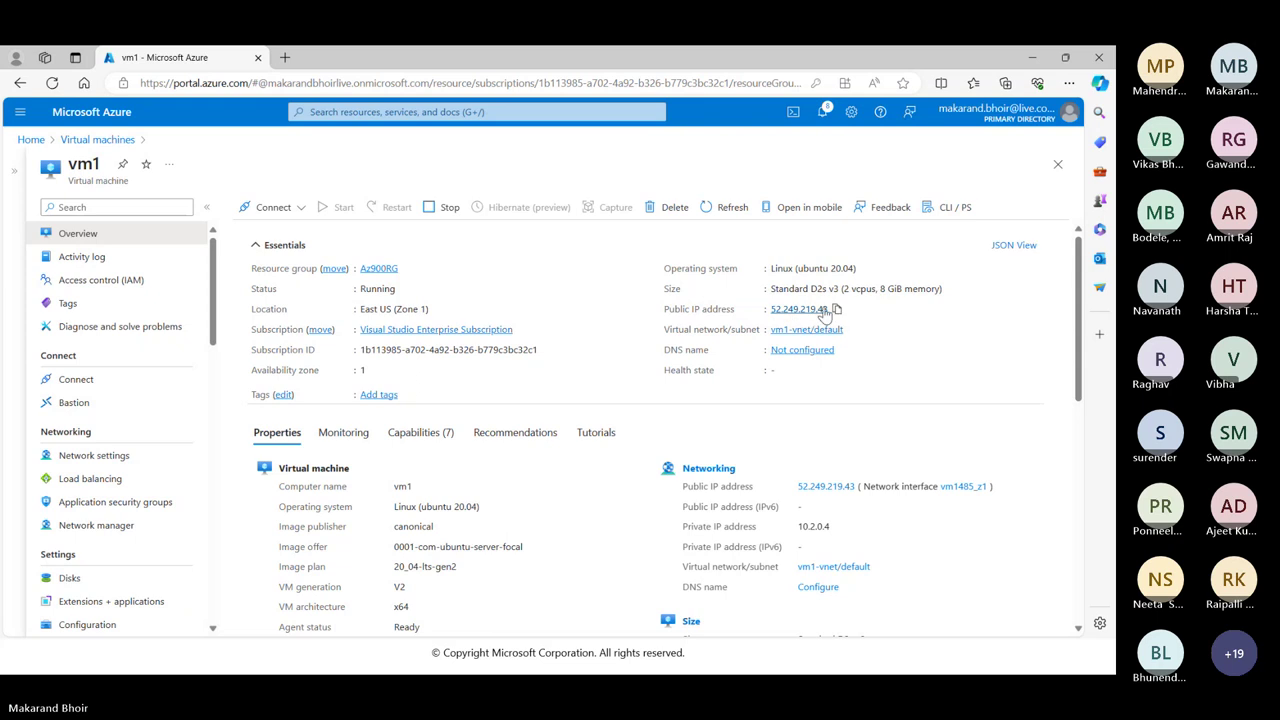
{"action": "left_click", "coordinate": [835, 309]}
Step: Paste and send vm1's IP 52.249.219.43 in the Teams meeting chat
{"action": "key", "text": "alt+Tab"}
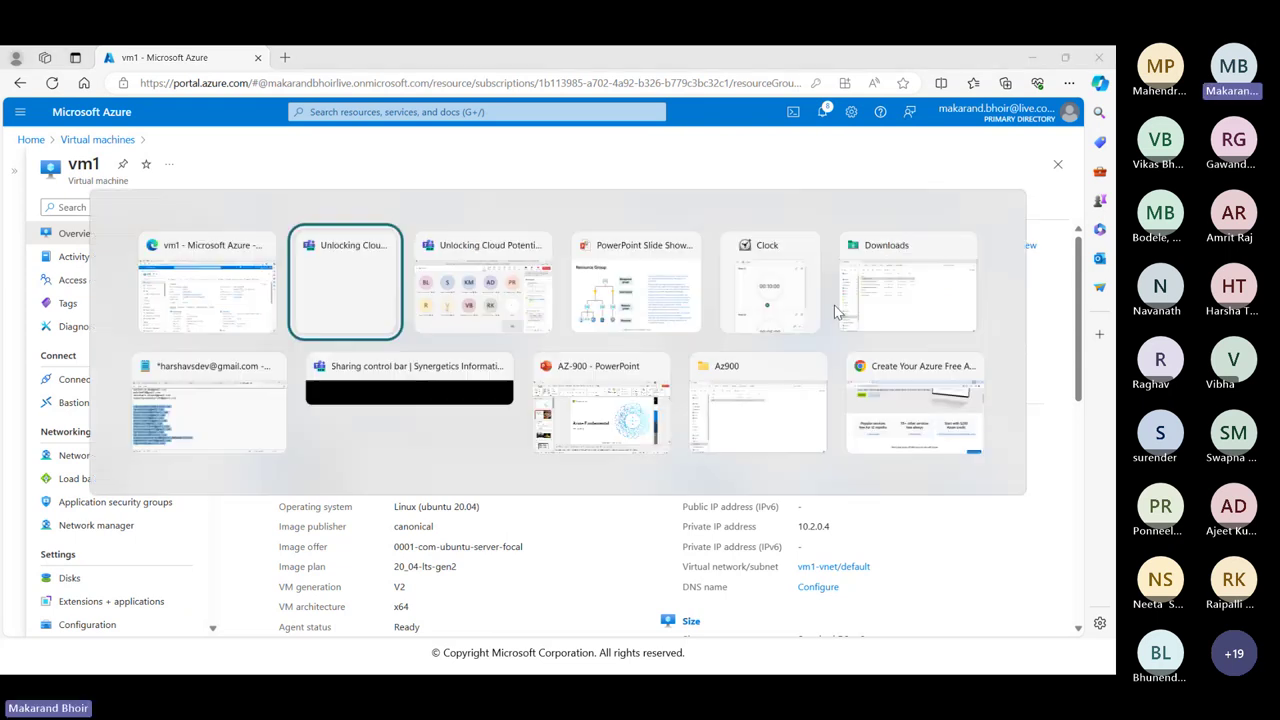
{"action": "key", "text": "alt+Tab"}
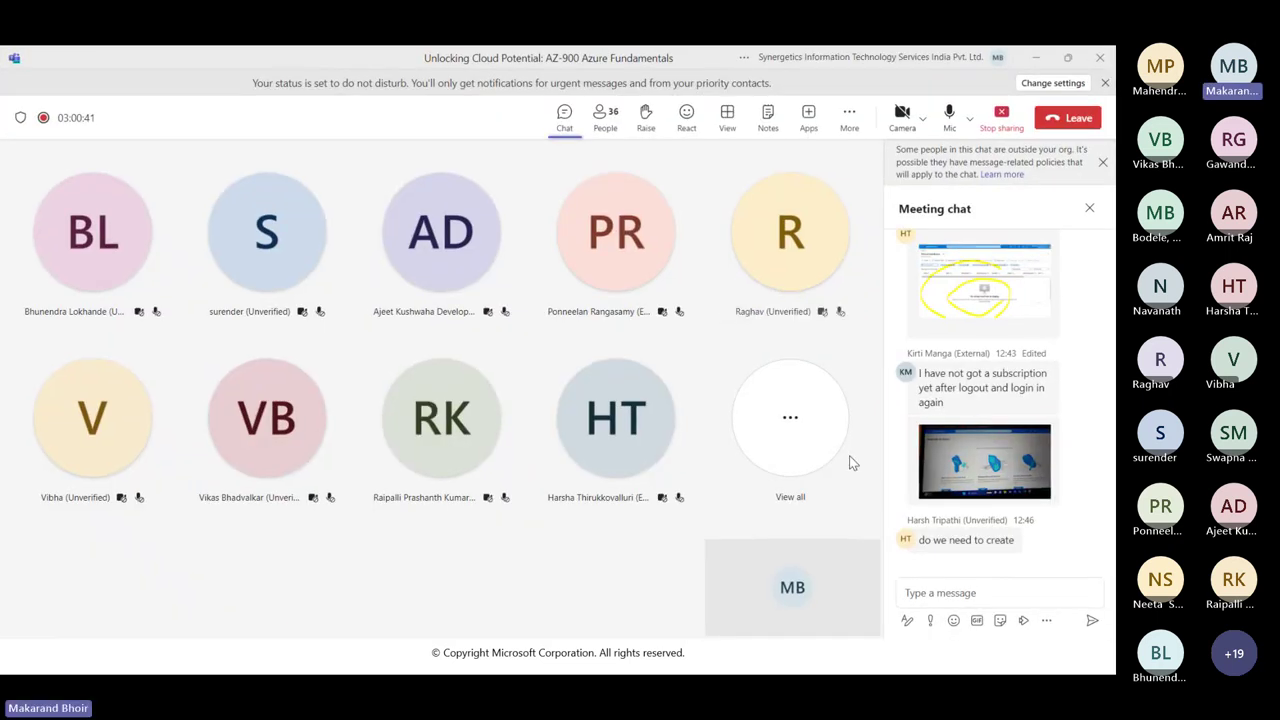
{"action": "left_click", "coordinate": [959, 596]}
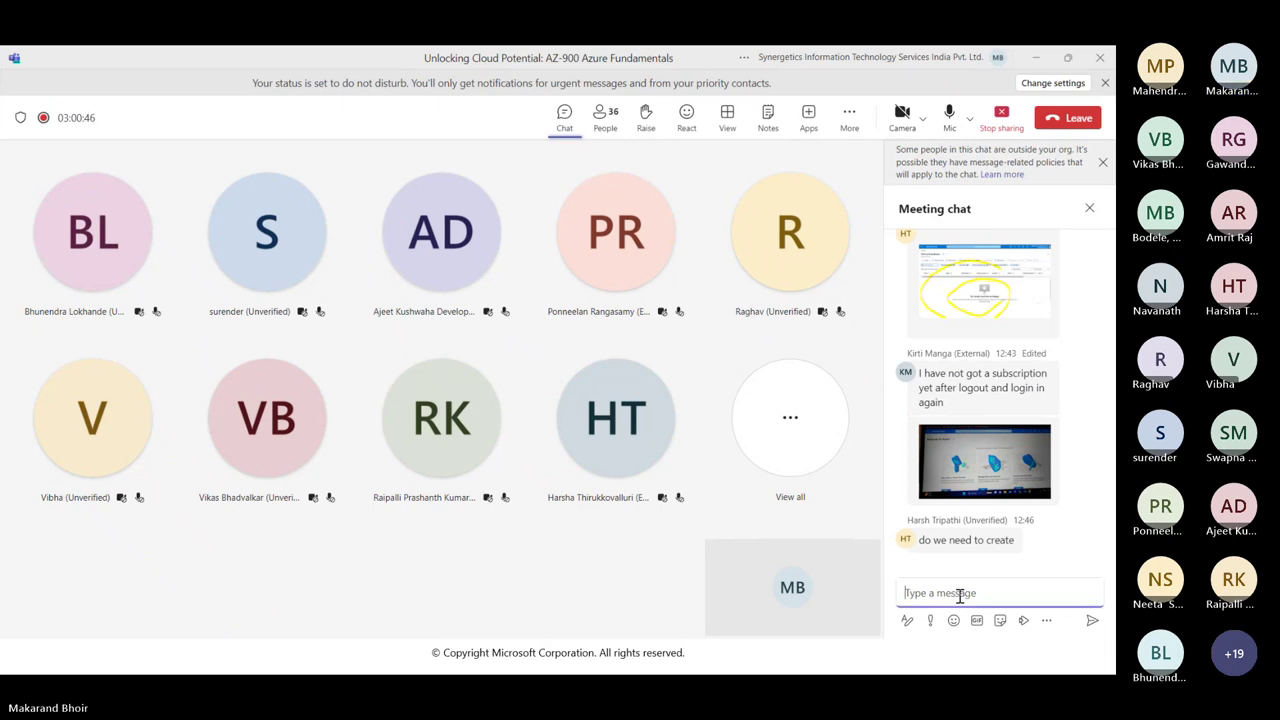
{"action": "key", "text": "ctrl+v"}
{"action": "key", "text": "Return"}
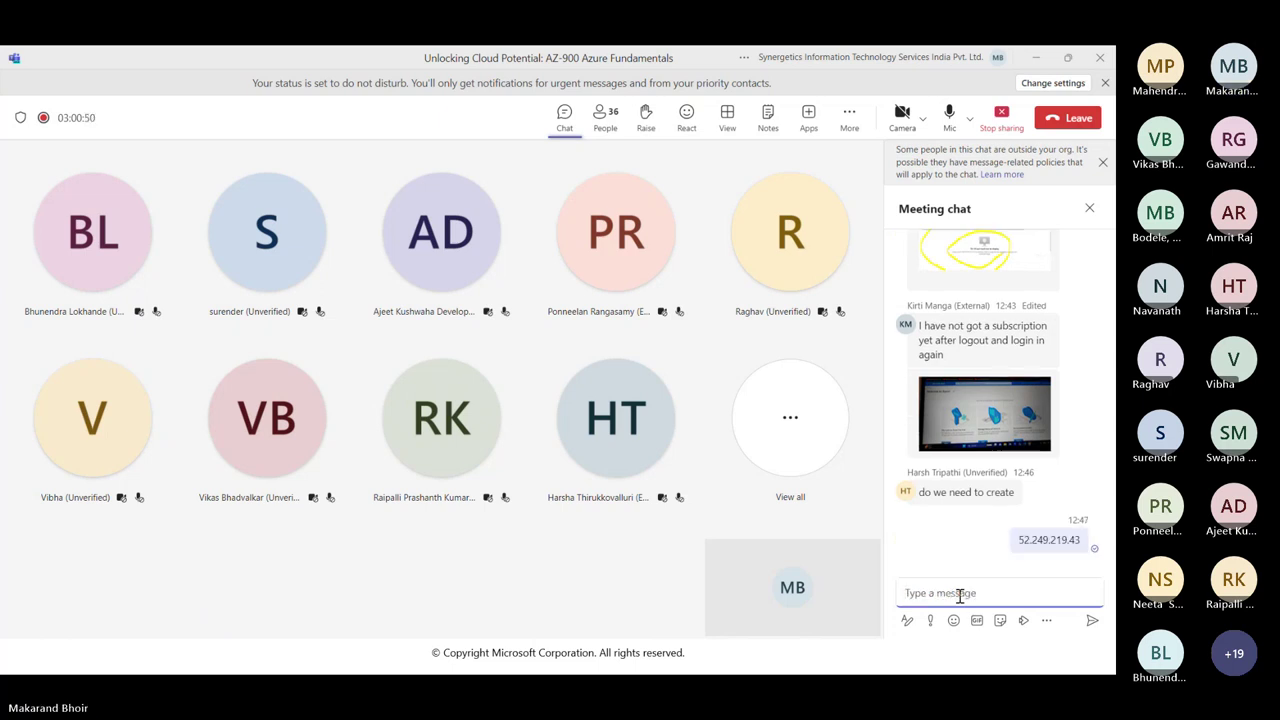
Step: Delete a stray message that was accidentally sent to the chat
{"action": "type", "text": "makarand"}
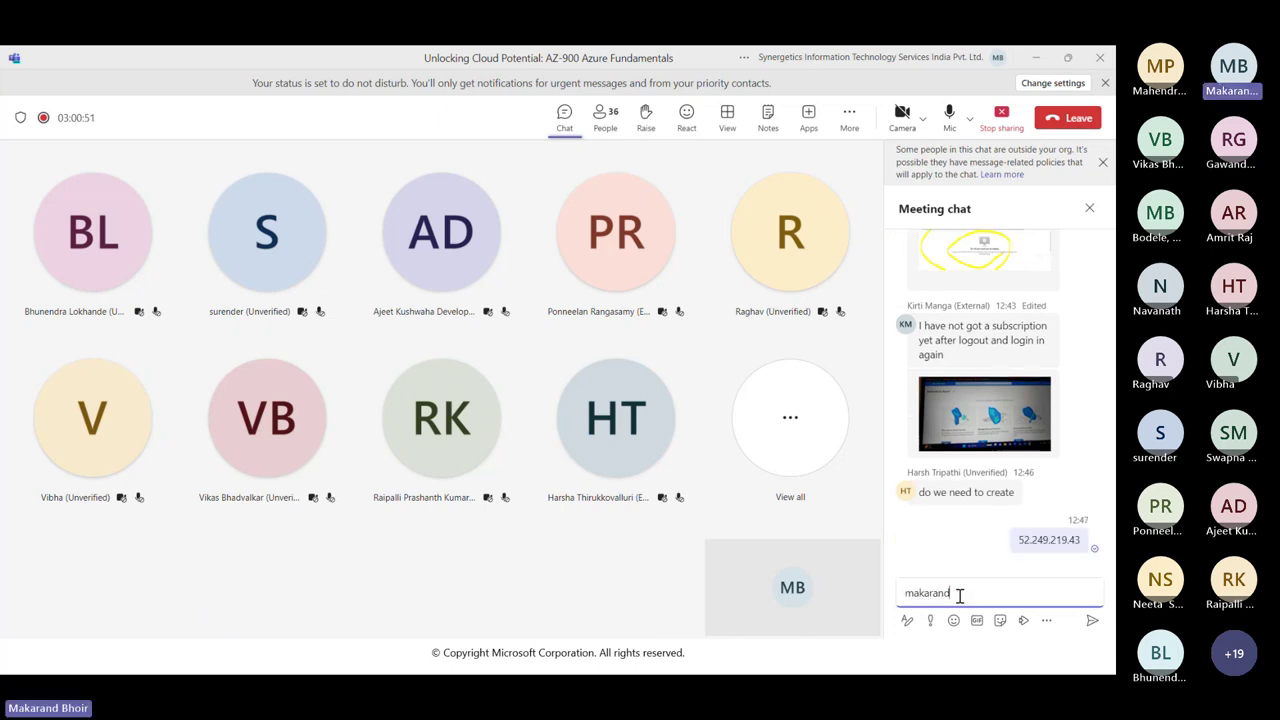
{"action": "key", "text": "Return"}
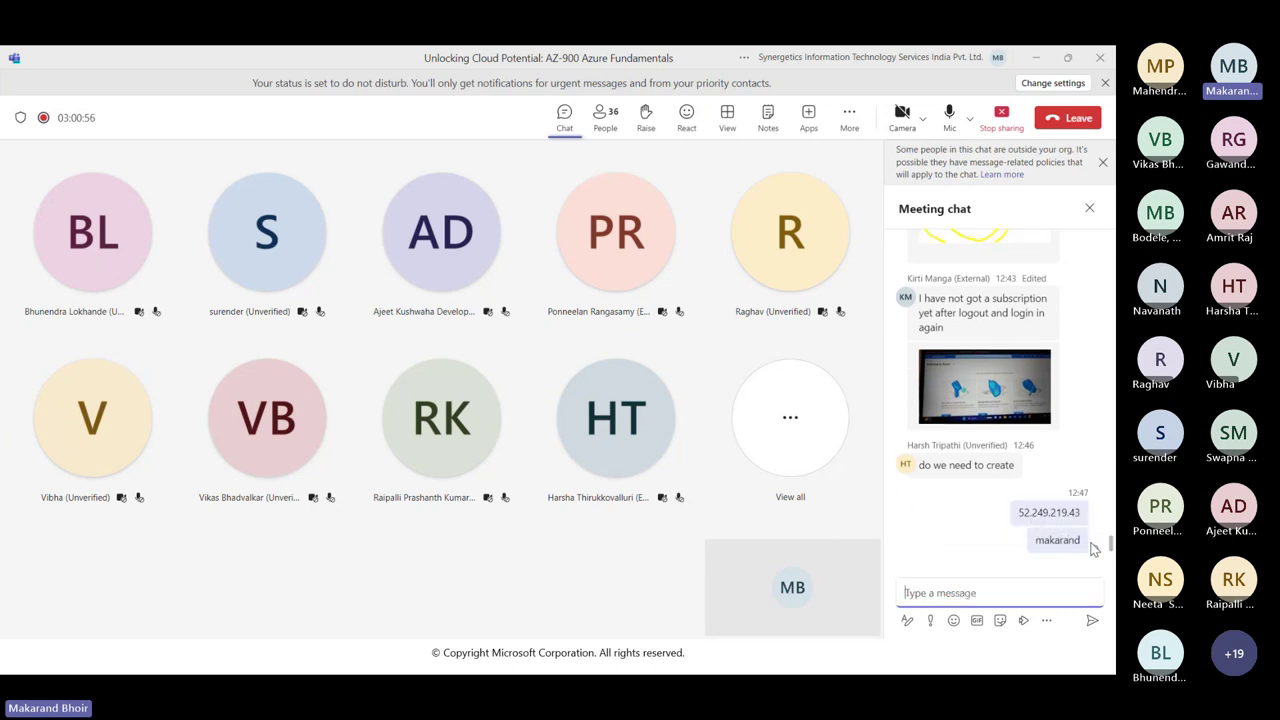
{"action": "left_click", "coordinate": [1075, 517]}
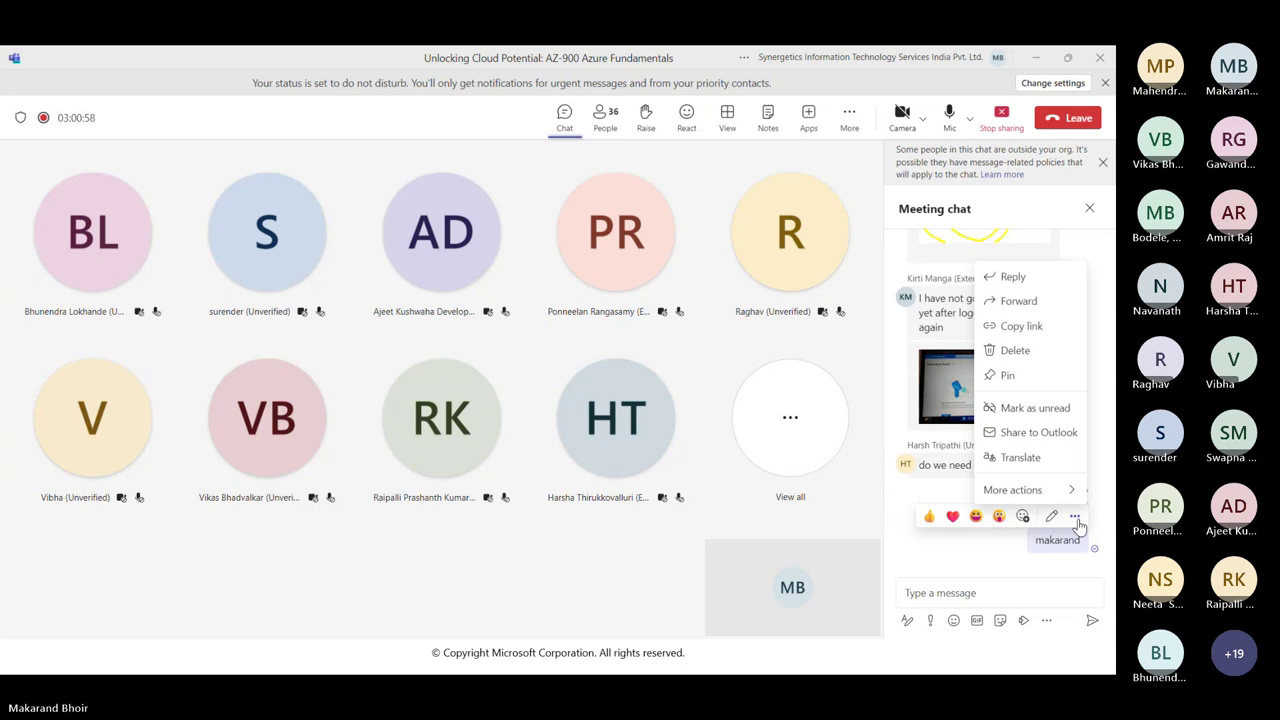
{"action": "left_click", "coordinate": [1015, 351]}
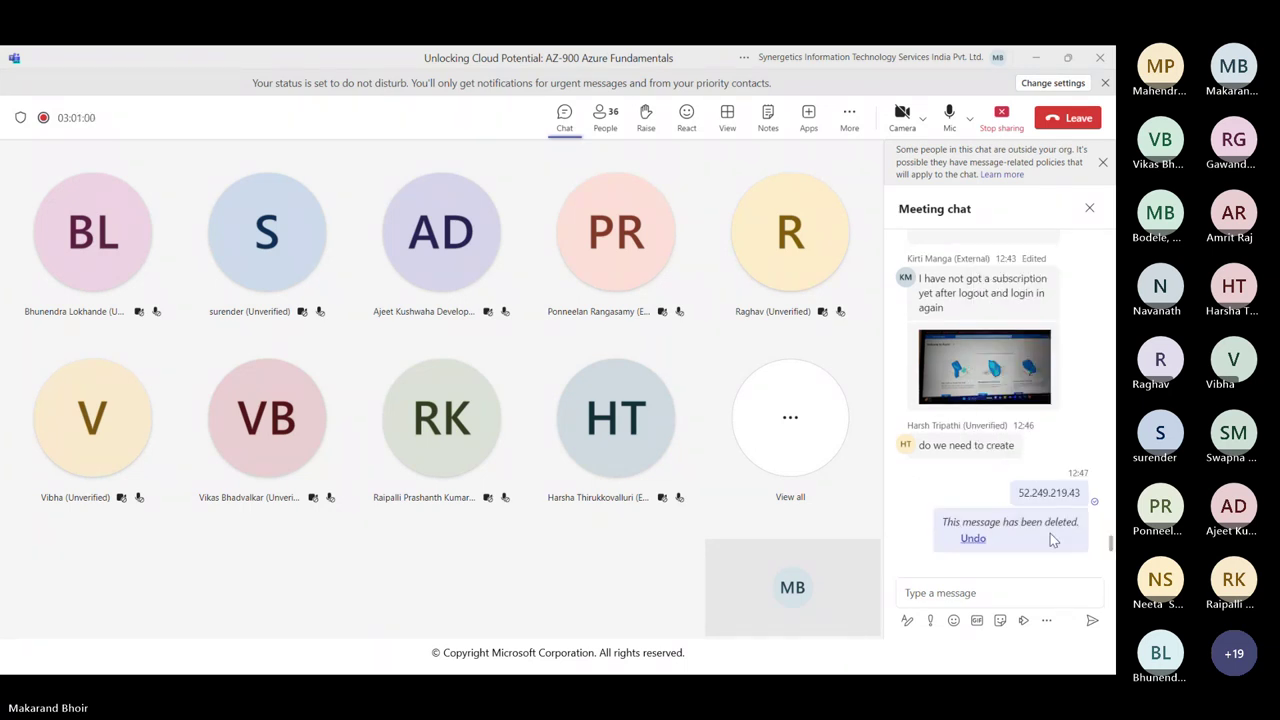
Step: Send the username 'training' and the VM password to the chat, then return to Azure
{"action": "left_click", "coordinate": [1037, 590]}
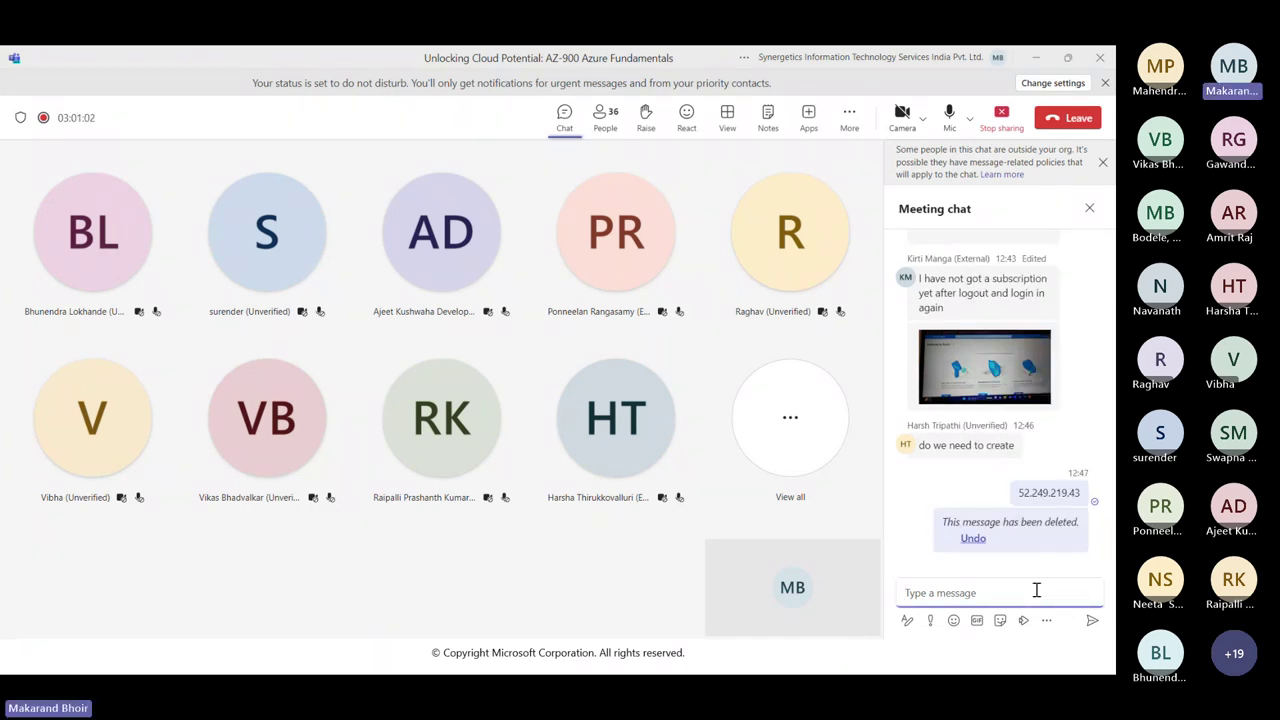
{"action": "type", "text": "training"}
{"action": "key", "text": "Return"}
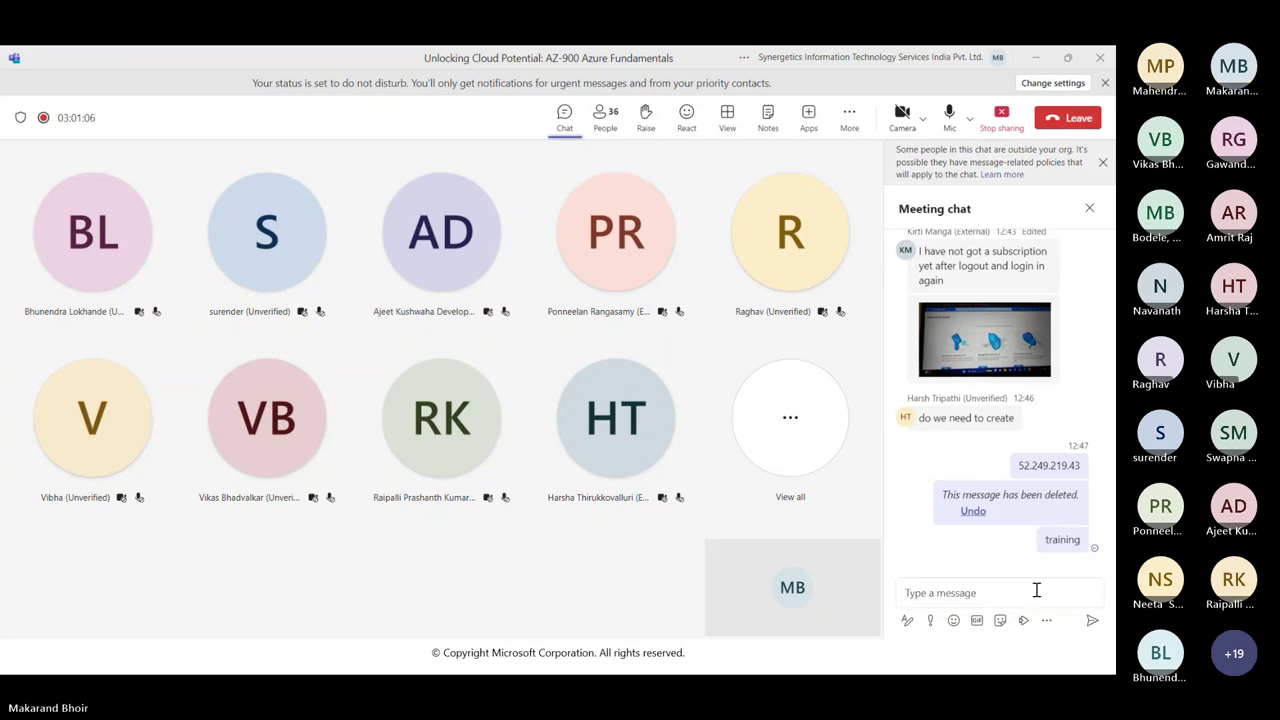
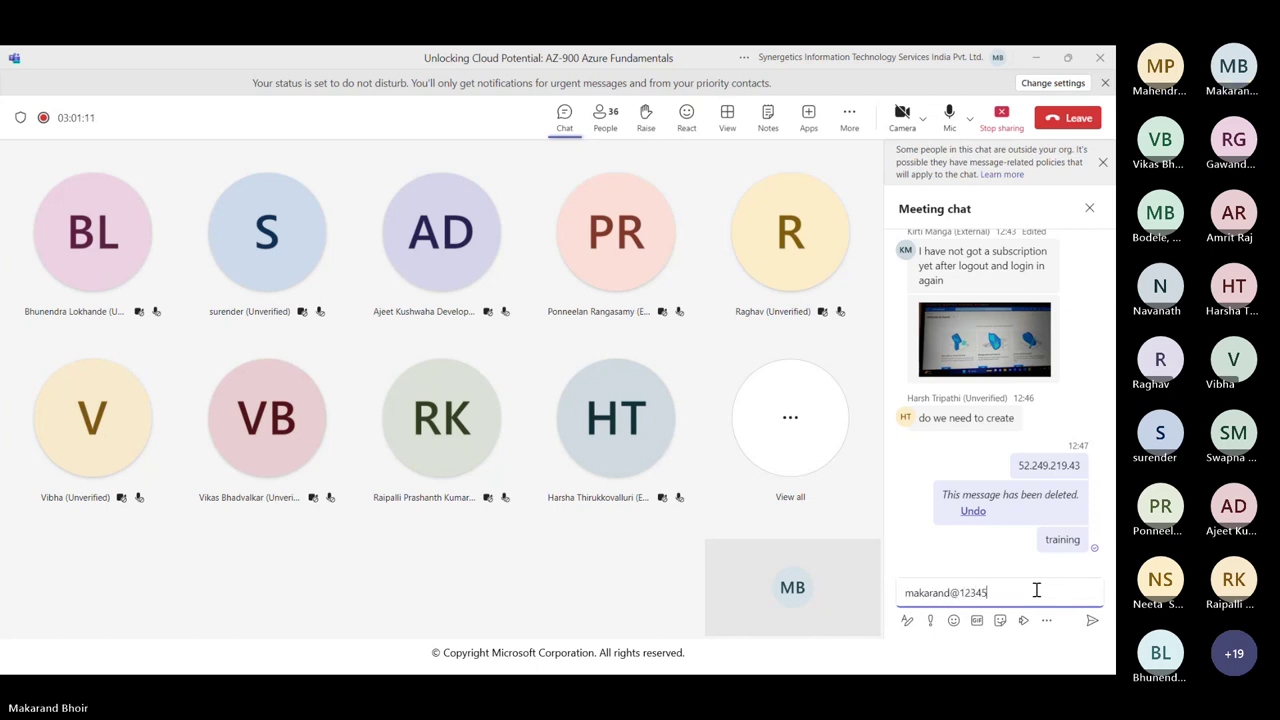
{"action": "key", "text": "Return"}
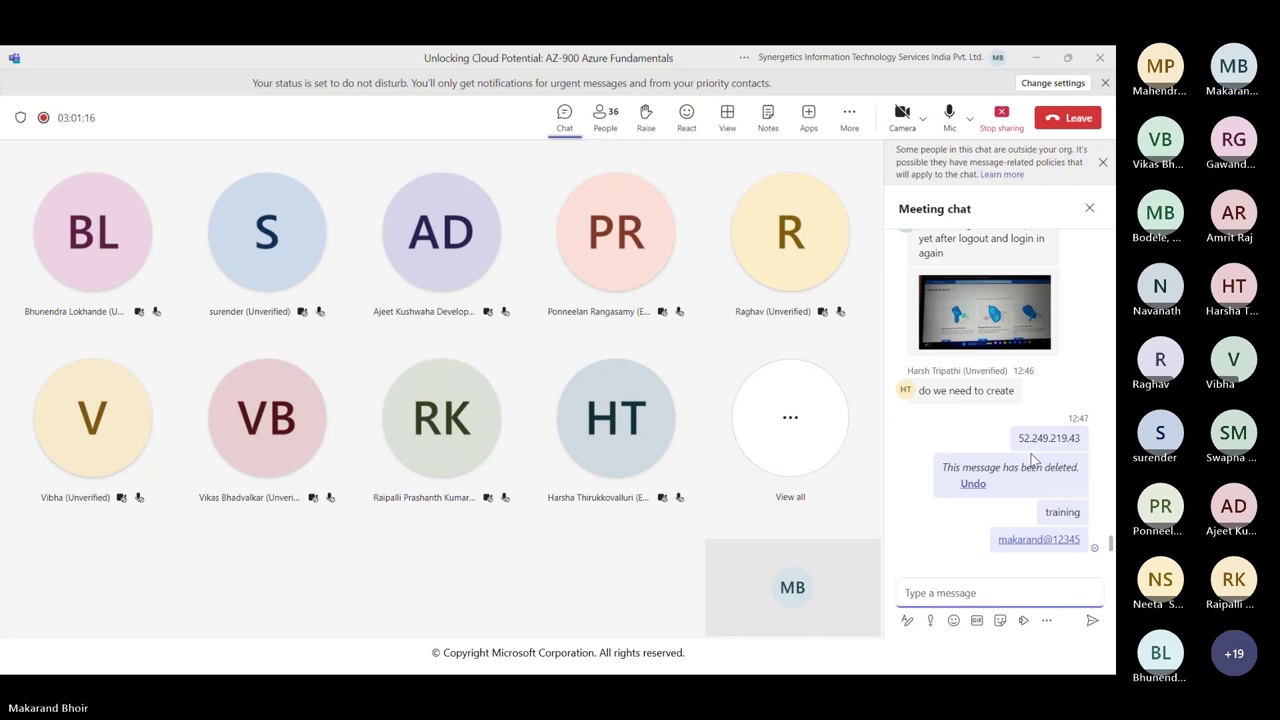
{"action": "mouse_move", "coordinate": [1026, 453]}
{"action": "key", "text": "alt+Tab"}
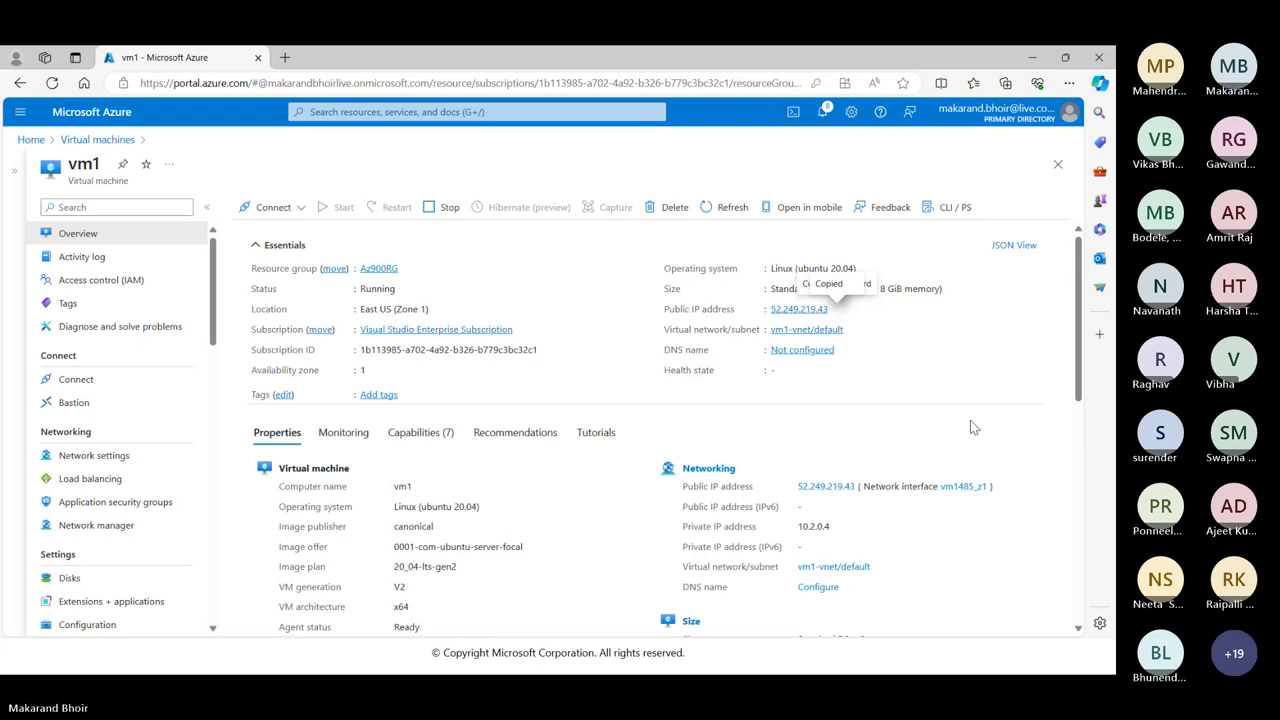
Step: Launch Command Prompt from Start search and move it aside to reveal the VM page
{"action": "key", "text": "super"}
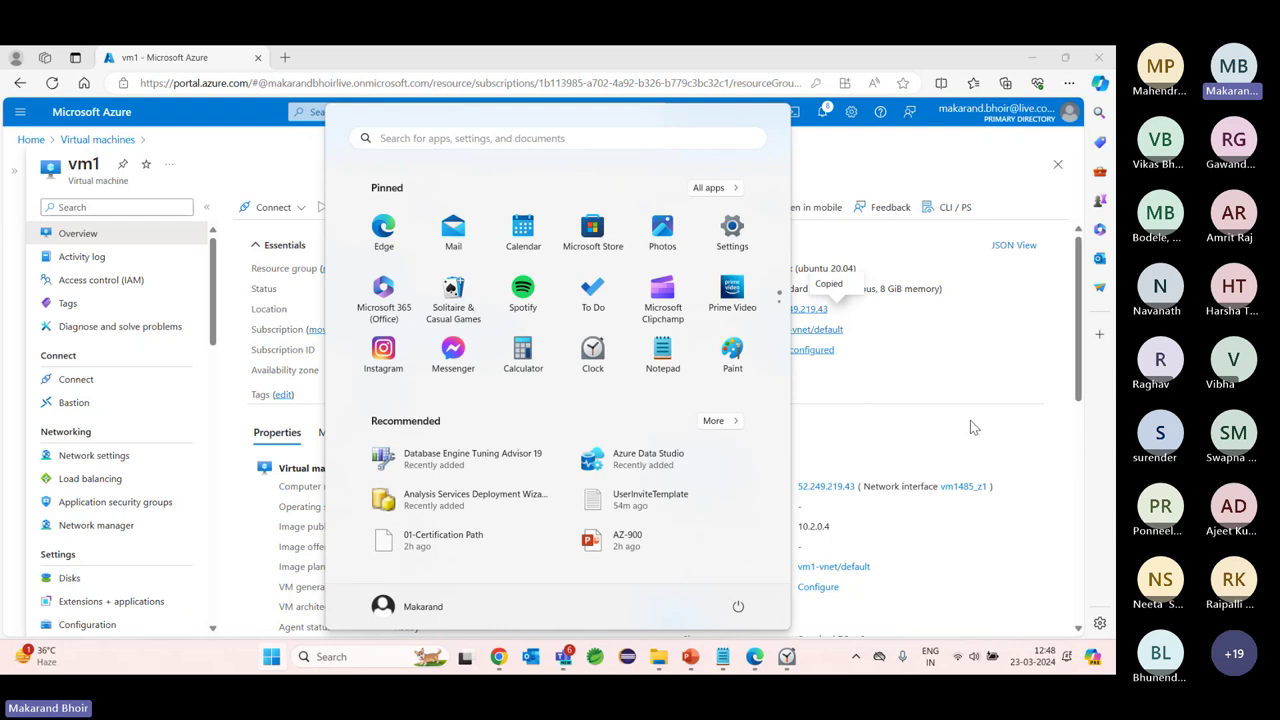
{"action": "type", "text": "cmd"}
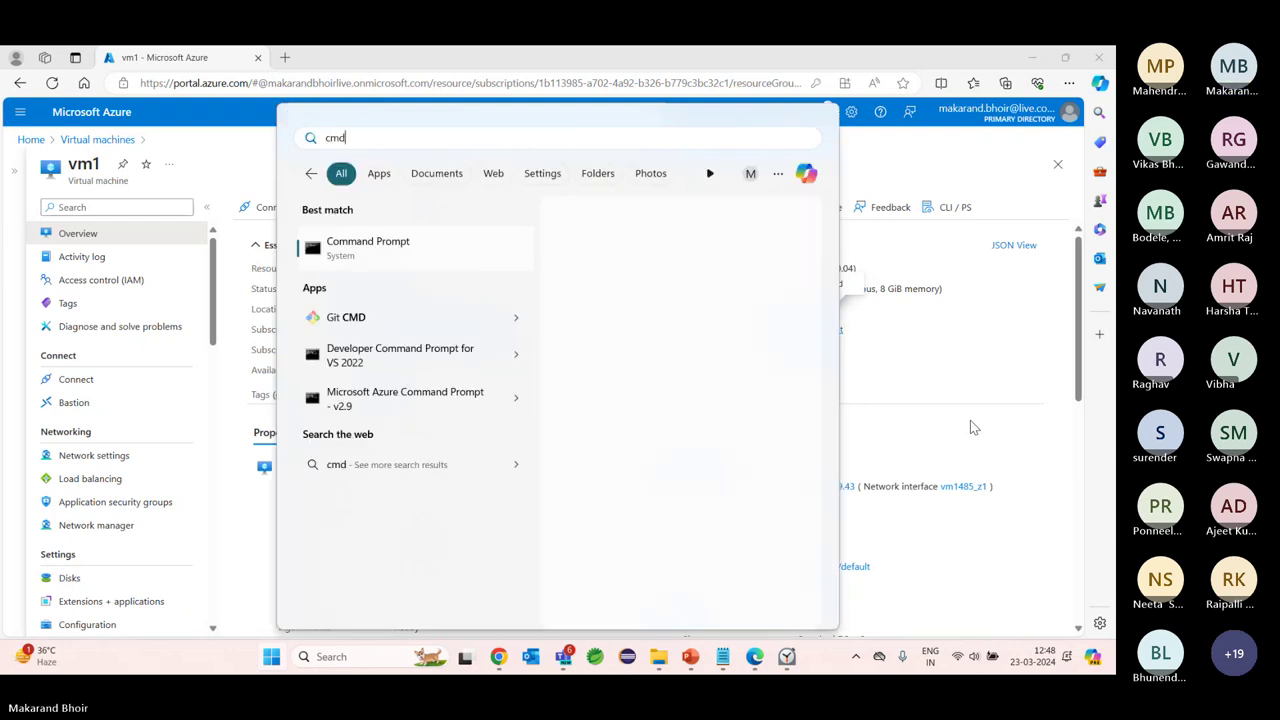
{"action": "key", "text": "Return"}
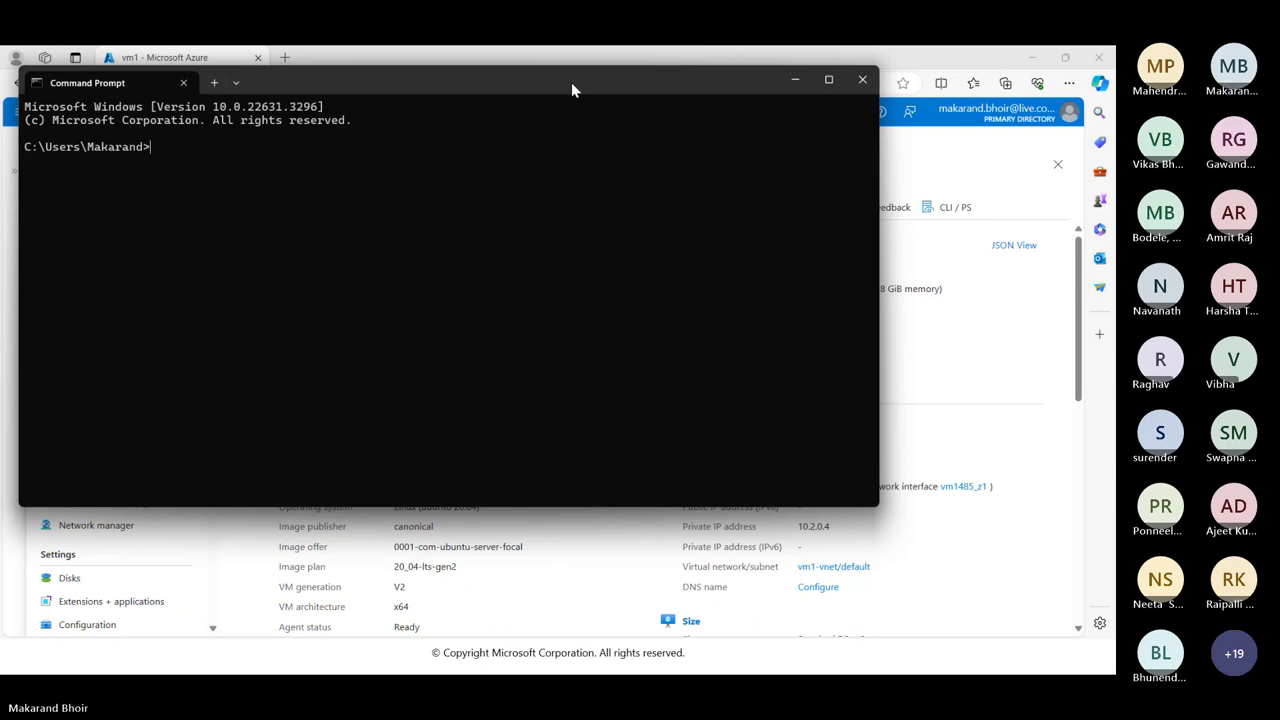
{"action": "left_click_drag", "start_coordinate": [572, 86], "coordinate": [731, 350]}
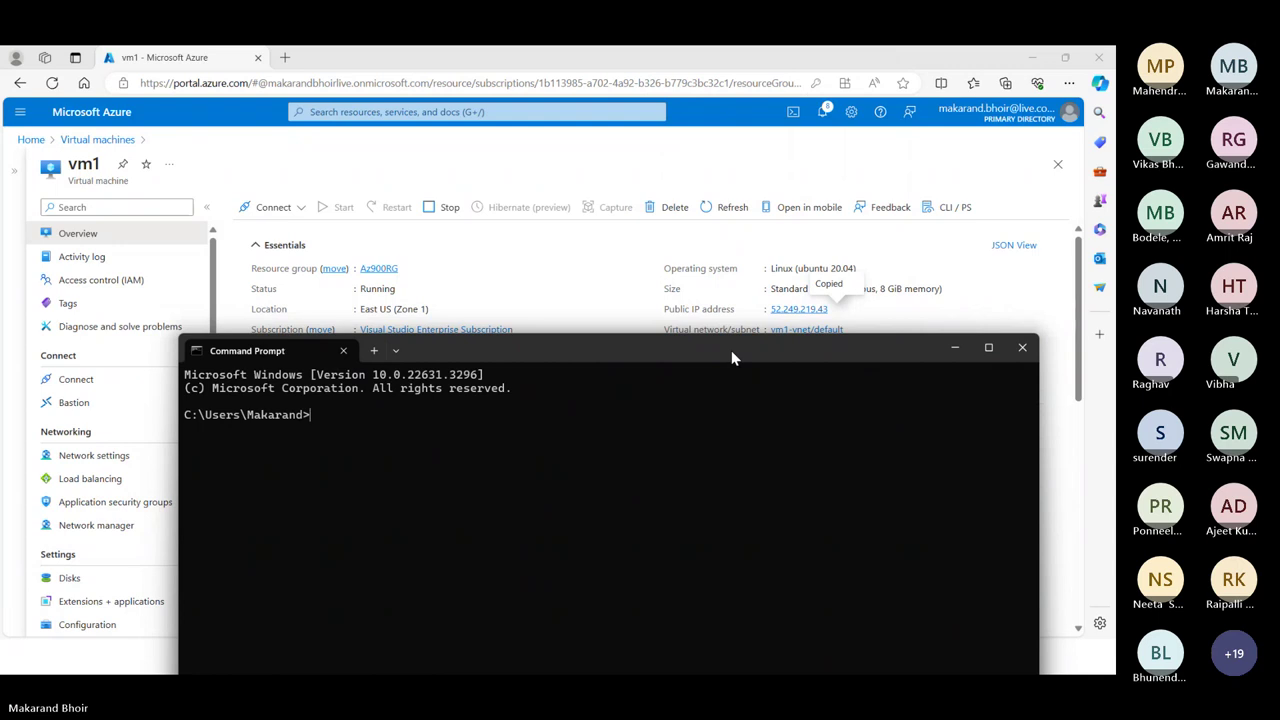
{"action": "type", "text": "ssh training@"}
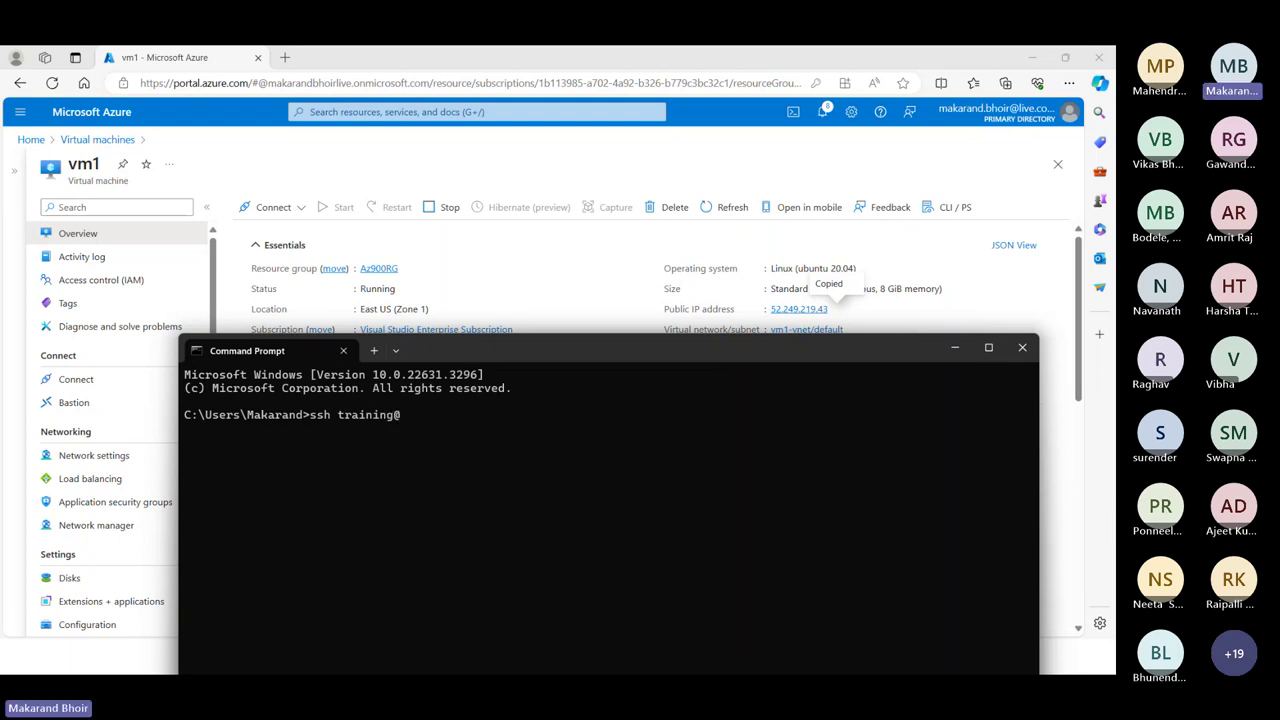
{"action": "key", "text": "ctrl+v"}
{"action": "left_click_drag", "start_coordinate": [301, 426], "coordinate": [492, 426]}
{"action": "key", "text": "Return"}
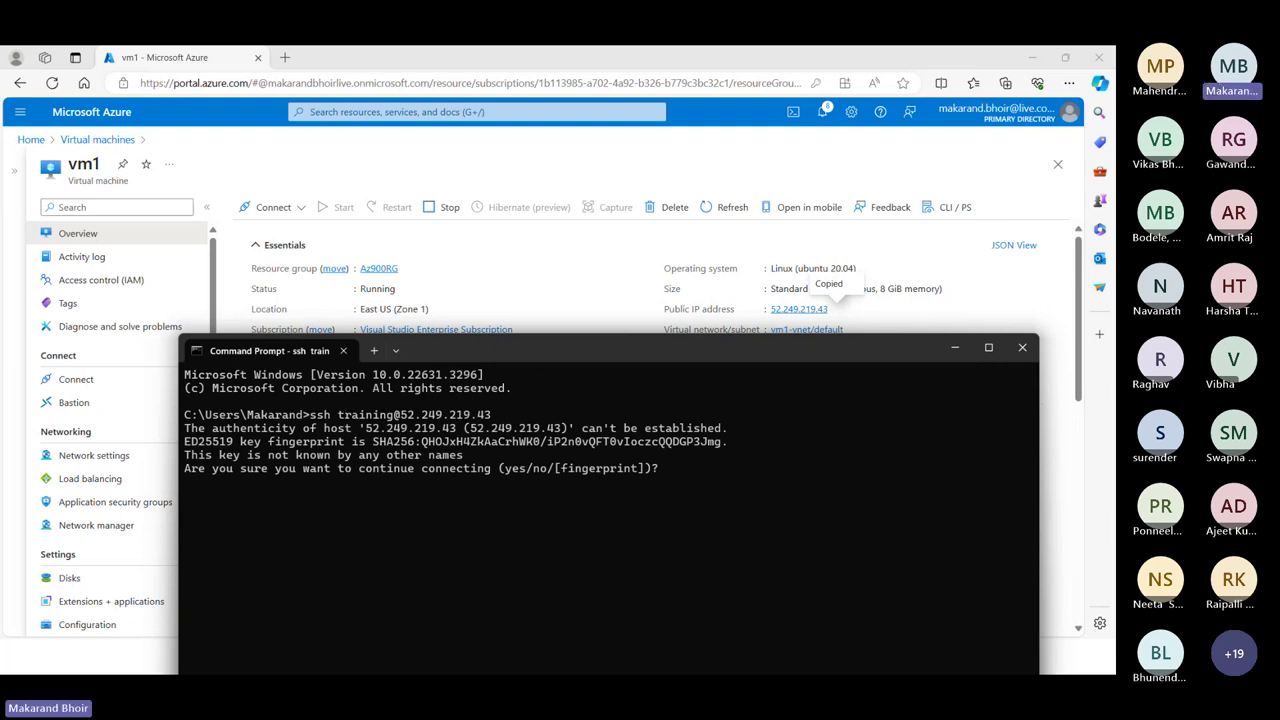
Step: Accept vm1's host key and log in as training with the password
{"action": "type", "text": "yes"}
{"action": "key", "text": "Return"}
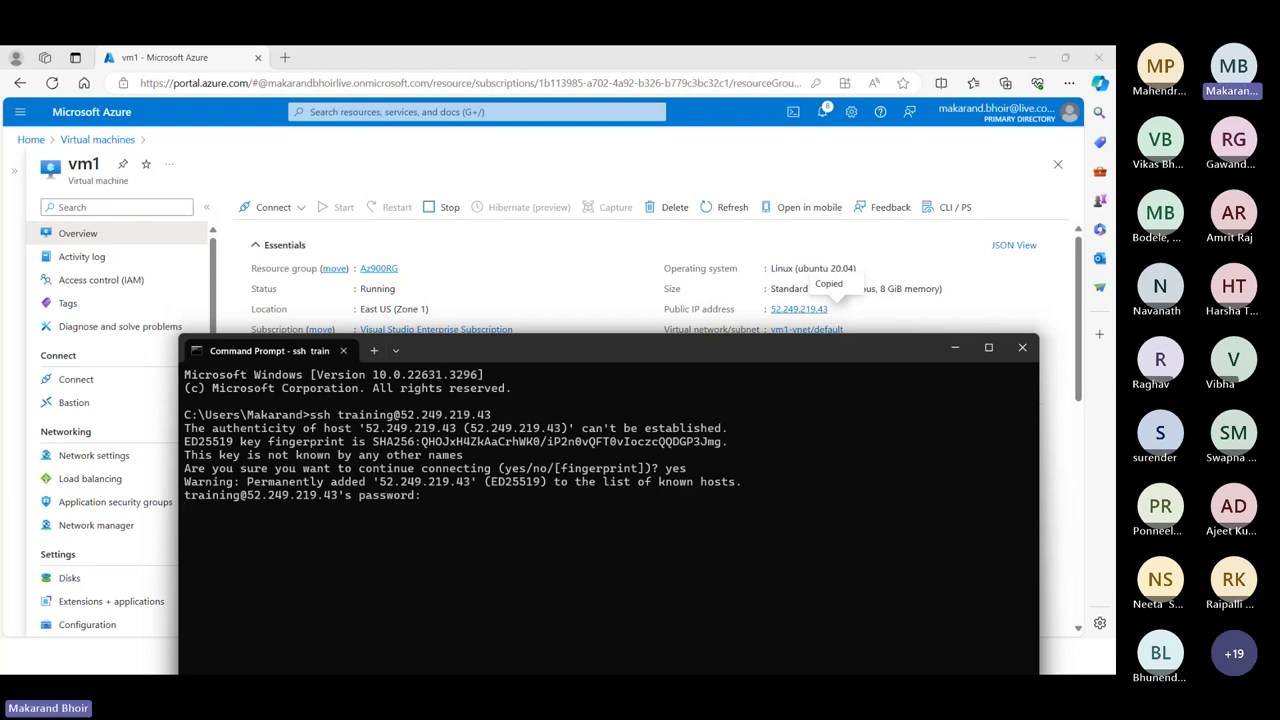
{"action": "key", "text": "Return"}
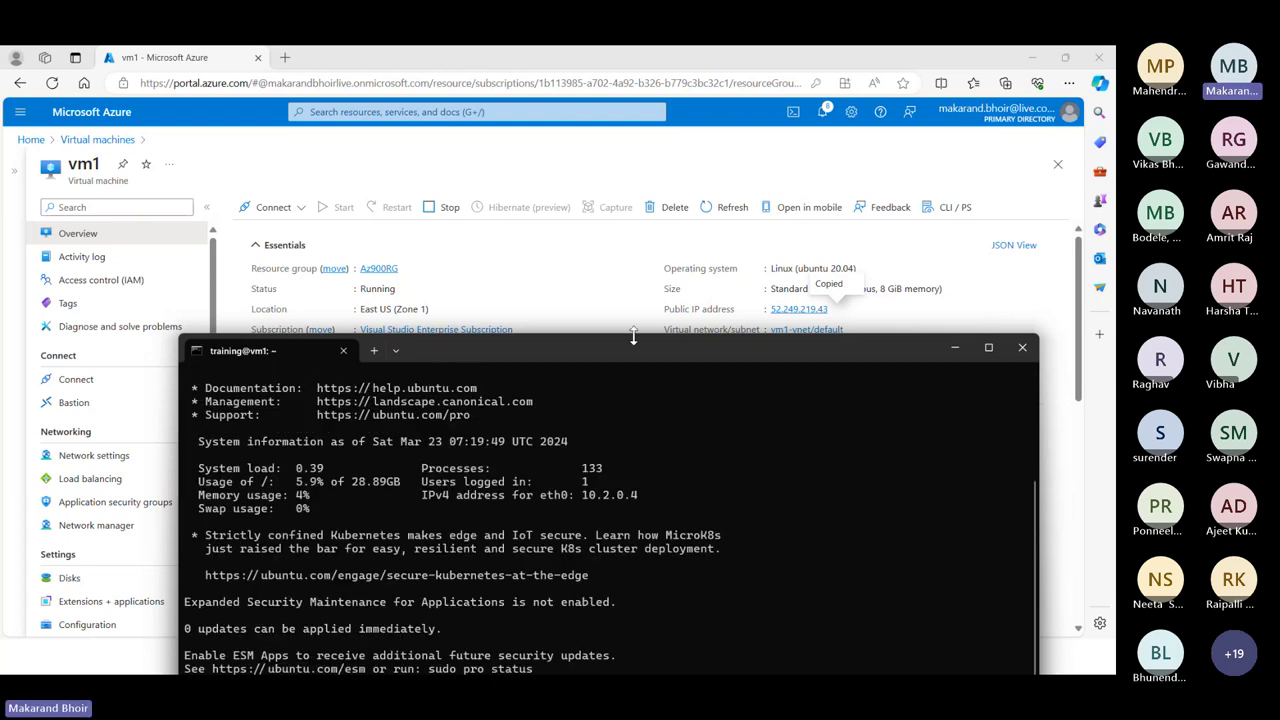
{"action": "left_click_drag", "start_coordinate": [633, 347], "coordinate": [660, 203]}
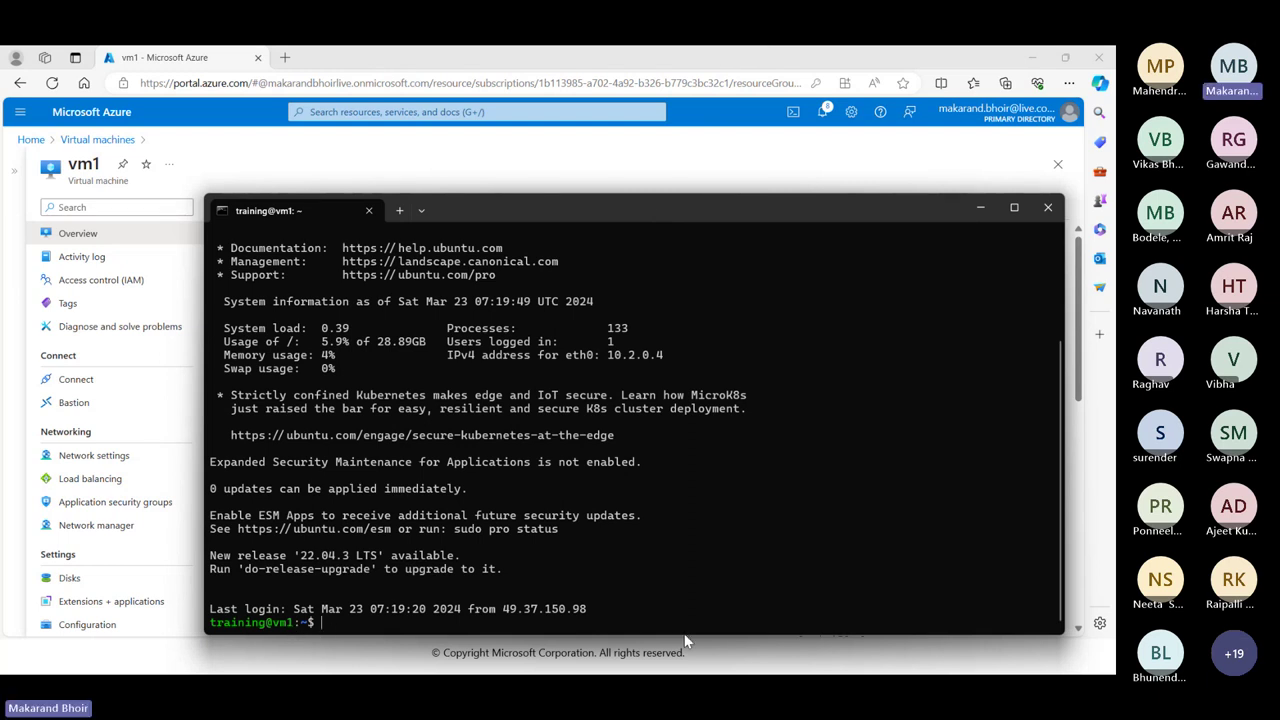
Step: Clear the terminal and run pwd to show the home directory /home/training
{"action": "key", "text": "ctrl+l"}
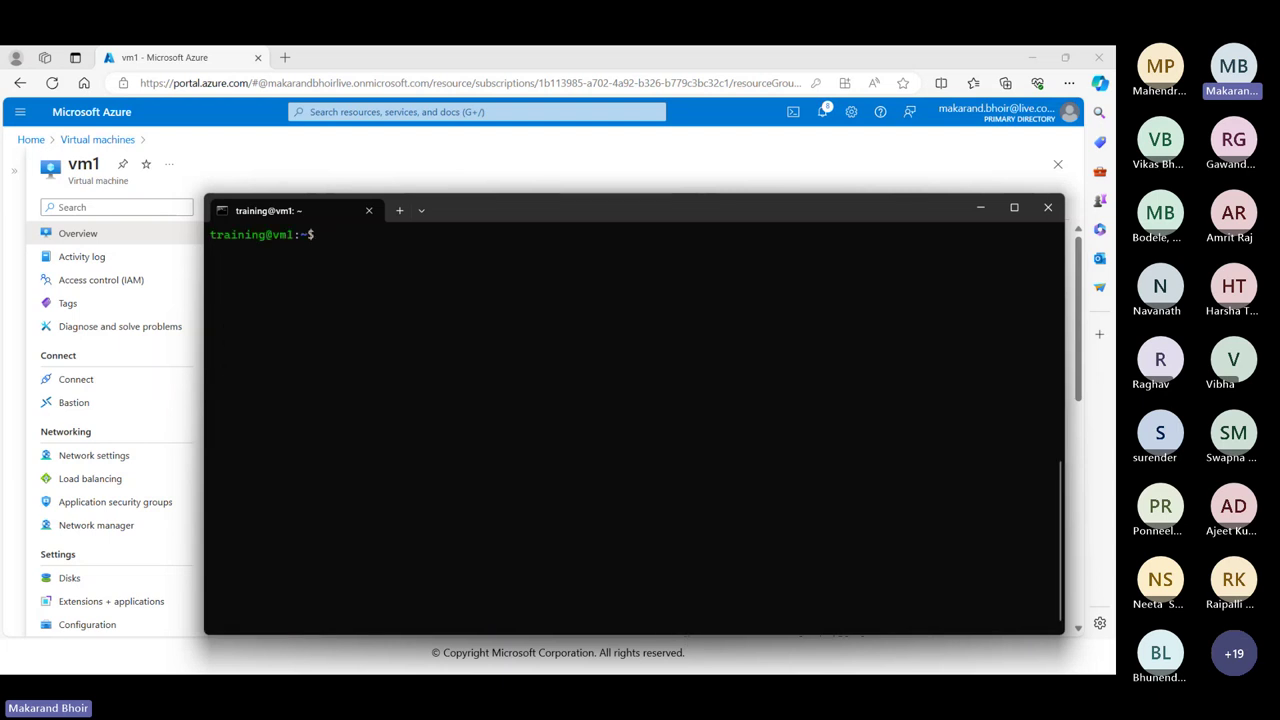
{"action": "key", "text": "Return"}
{"action": "type", "text": "pwd"}
{"action": "key", "text": "Return"}
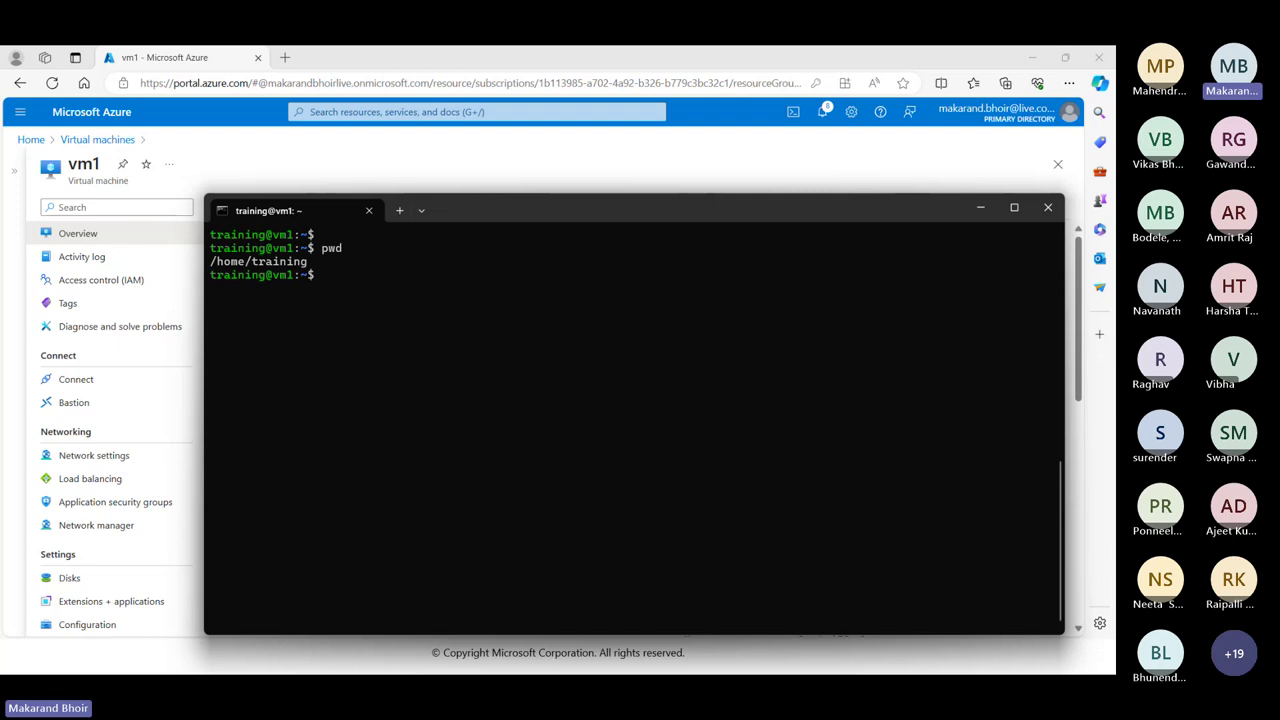
{"action": "key", "text": "Return"}
{"action": "key", "text": "Return"}
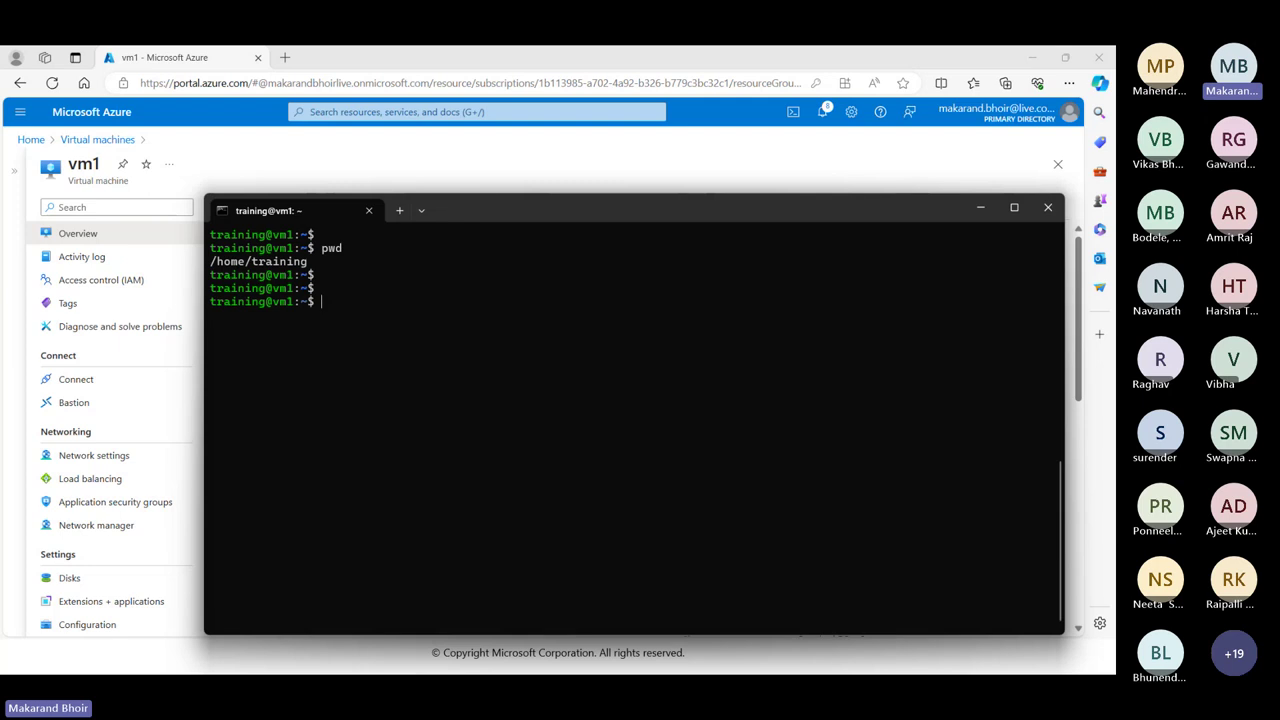
{"action": "left_click_drag", "start_coordinate": [355, 180], "coordinate": [378, 235]}
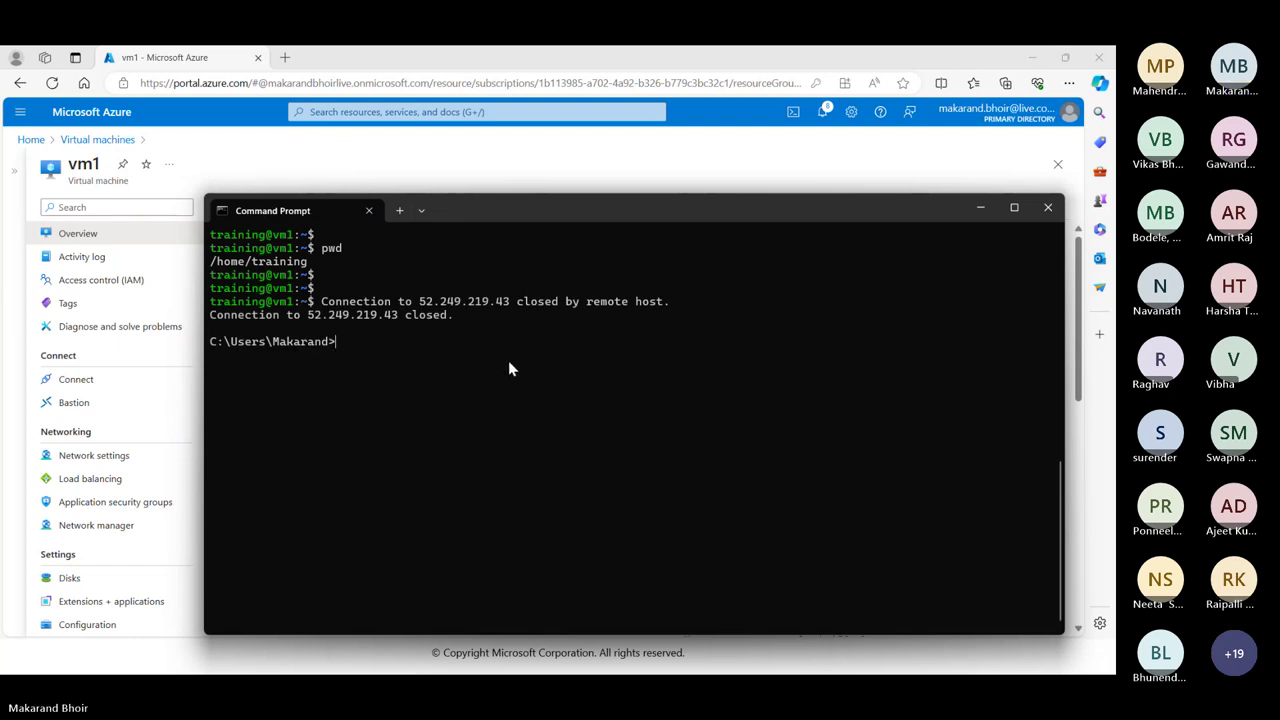
{"action": "key", "text": "Up"}
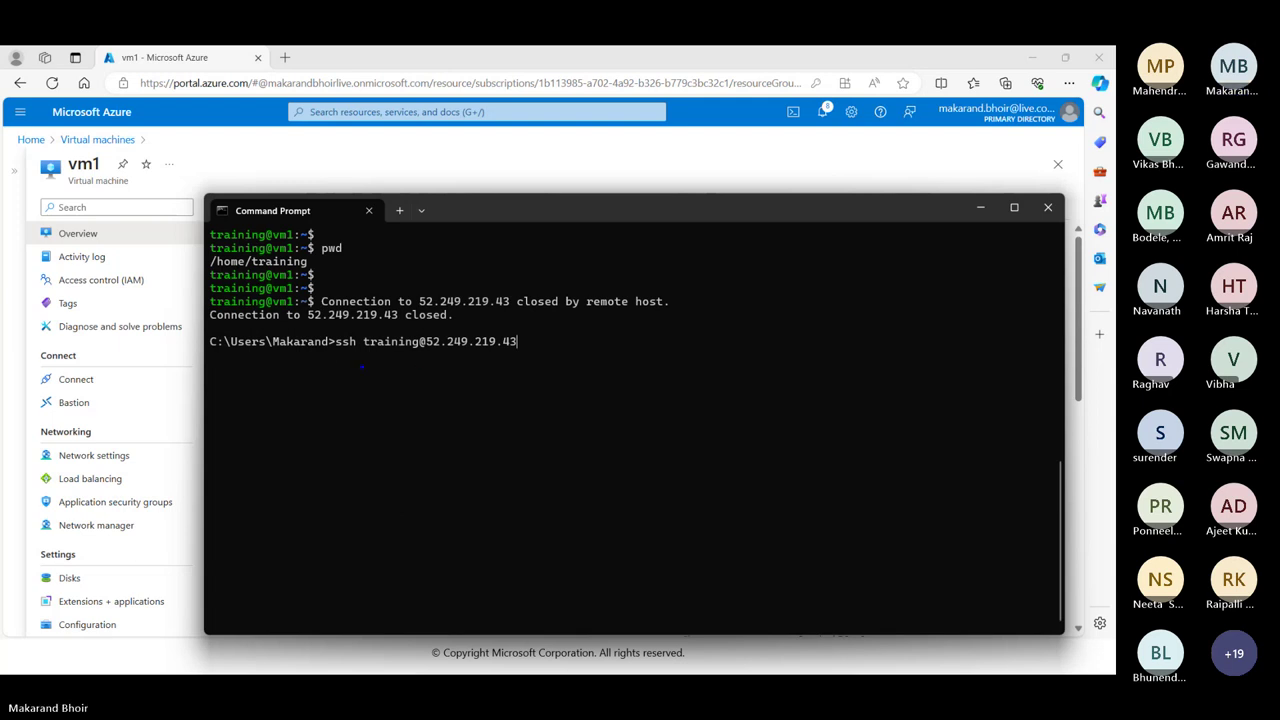
{"action": "mouse_move", "coordinate": [333, 361]}
{"action": "left_mouse_down"}
{"action": "mouse_move", "coordinate": [544, 361]}
{"action": "mouse_move", "coordinate": [518, 366]}
{"action": "left_mouse_up"}
{"action": "key", "text": "Escape"}
{"action": "key", "text": "Return"}
Step: Refresh the vm1 overview to confirm it is Stopped, and check the timed-out ssh attempt in the terminal
{"action": "key", "text": "alt+Tab"}
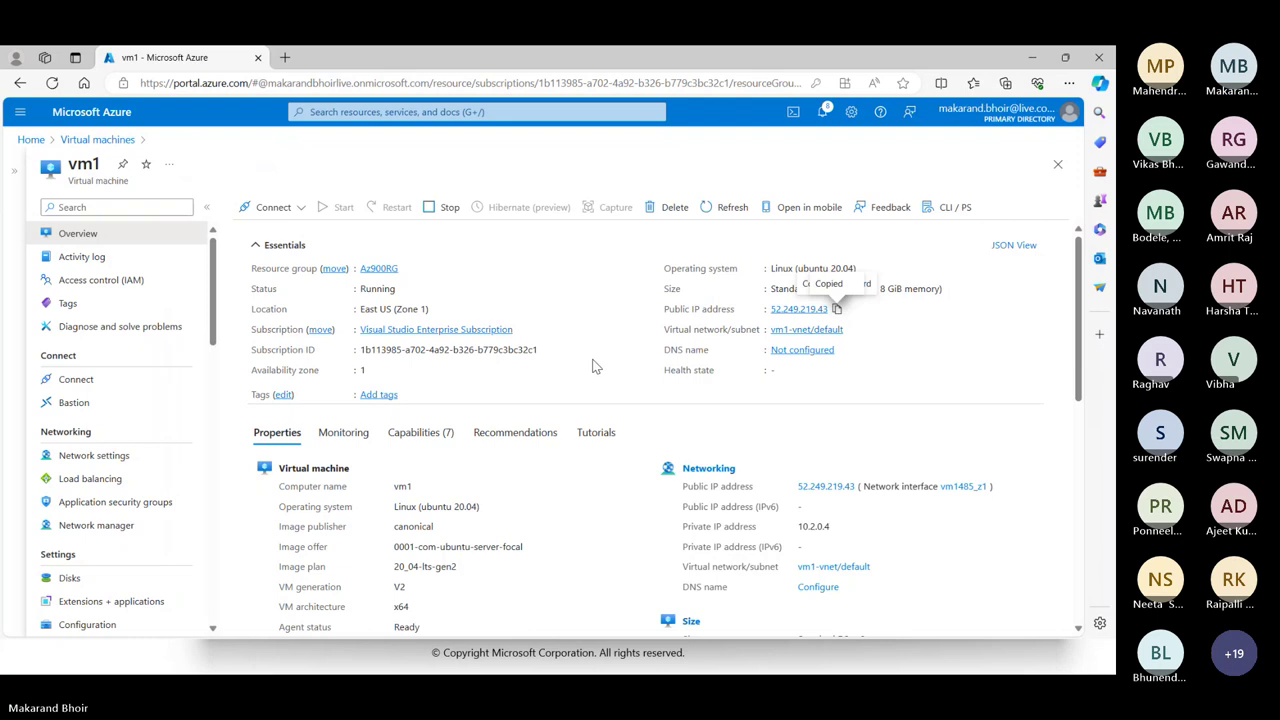
{"action": "left_click", "coordinate": [718, 210]}
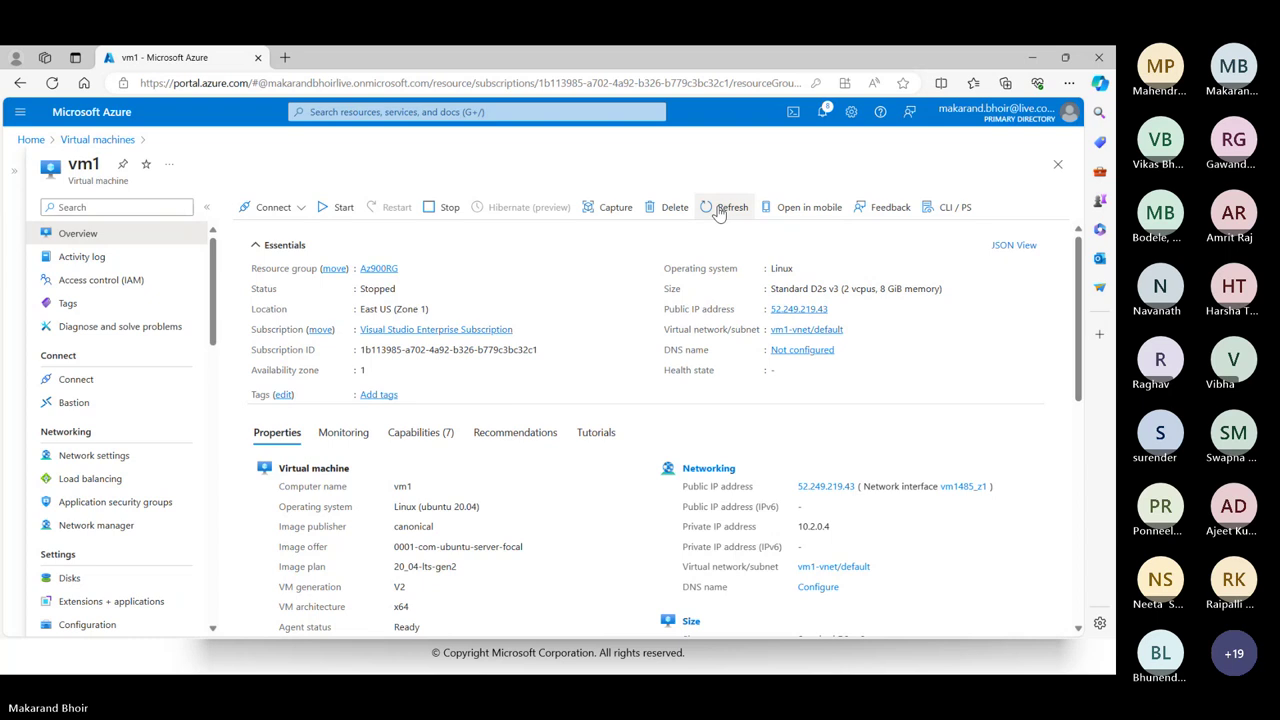
{"action": "key", "text": "alt+Tab"}
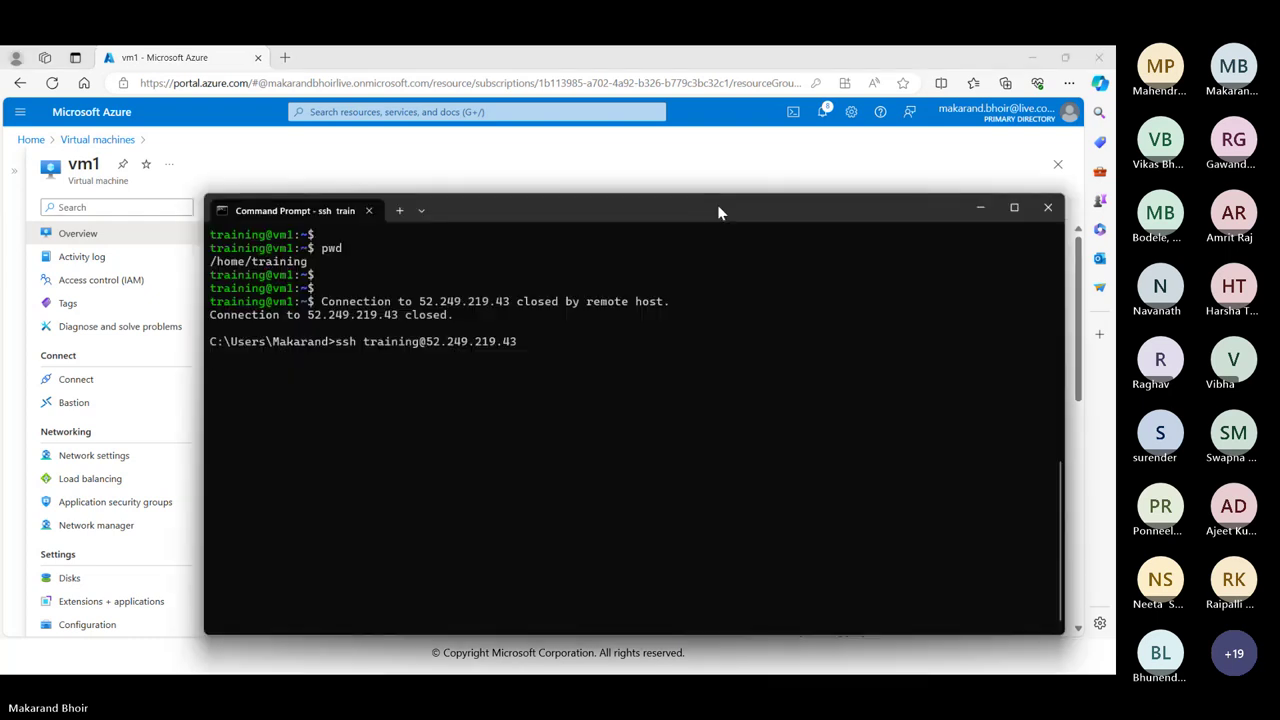
{"action": "key", "text": "alt+Tab"}
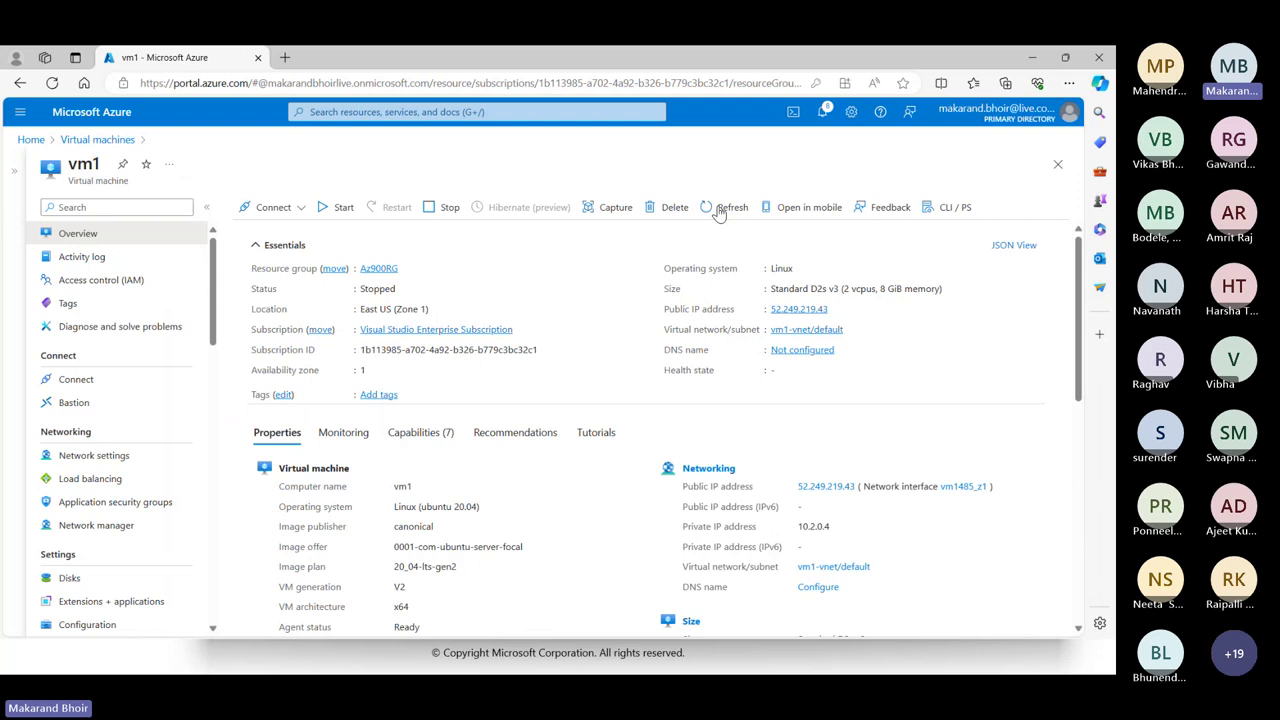
{"action": "key", "text": "alt+Tab"}
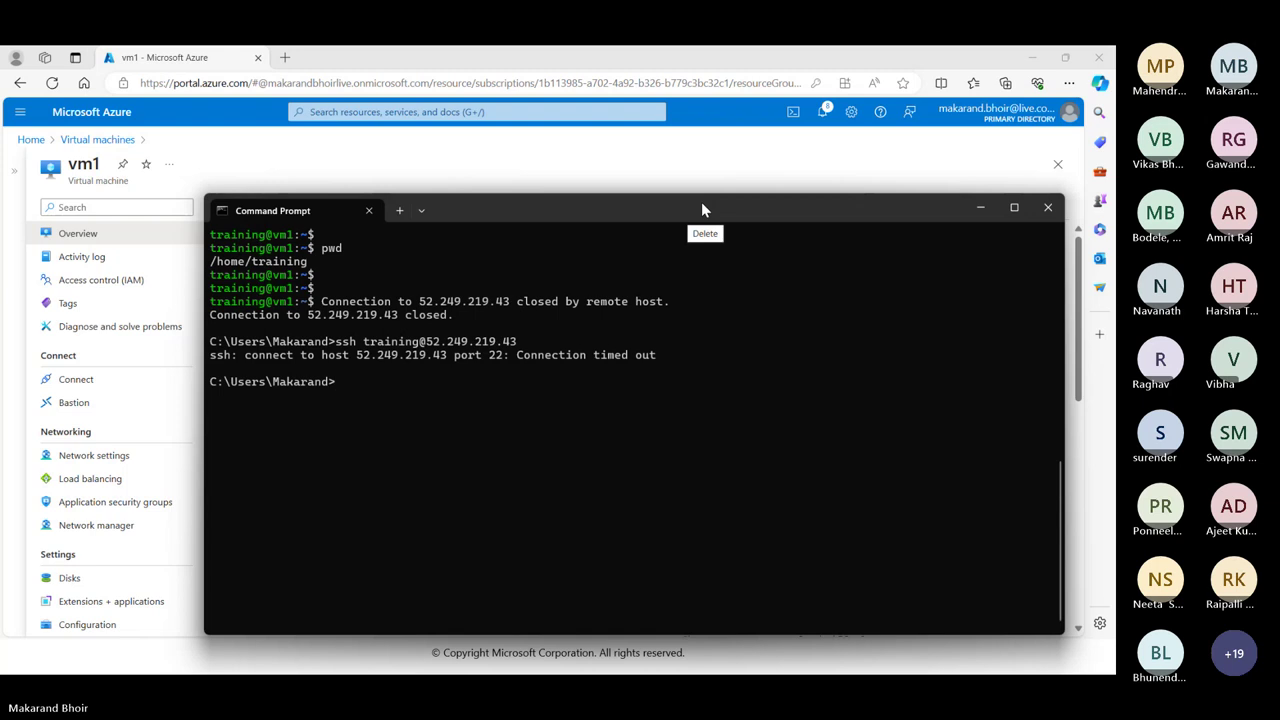
{"action": "key", "text": "alt+Tab"}
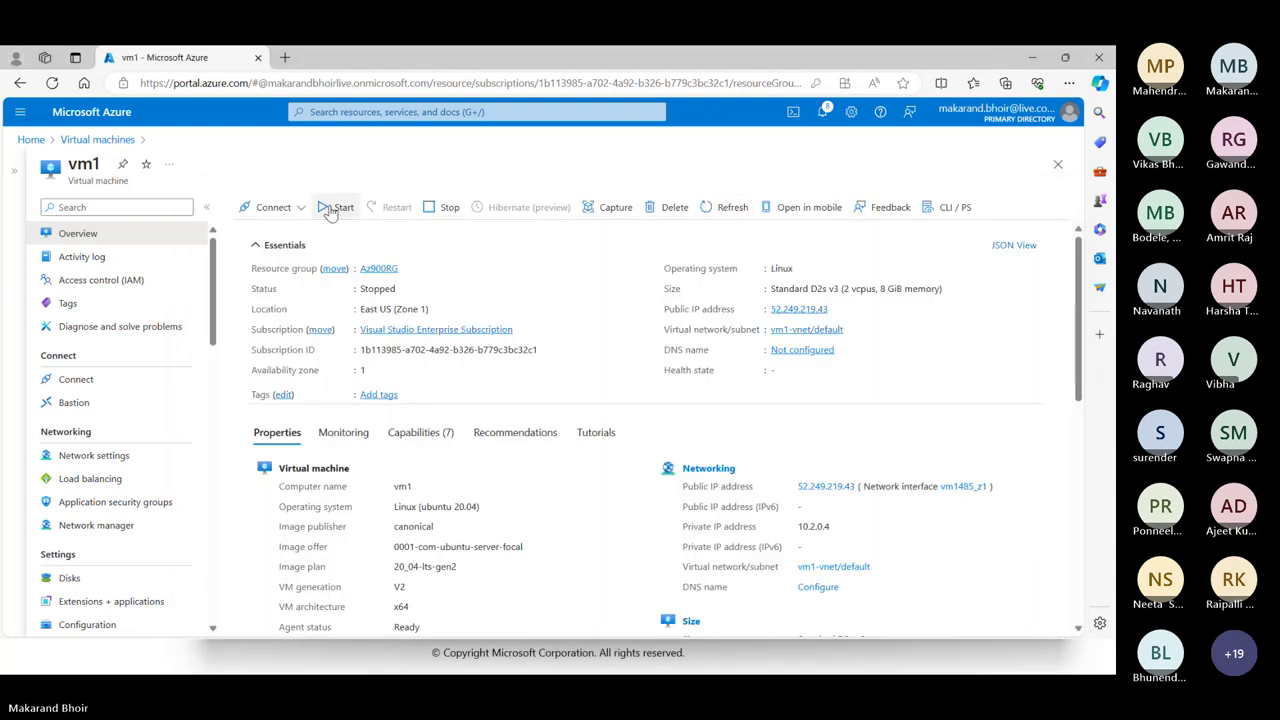
Step: Start vm1 and refresh its overview to confirm the status reads Running
{"action": "left_click", "coordinate": [330, 208]}
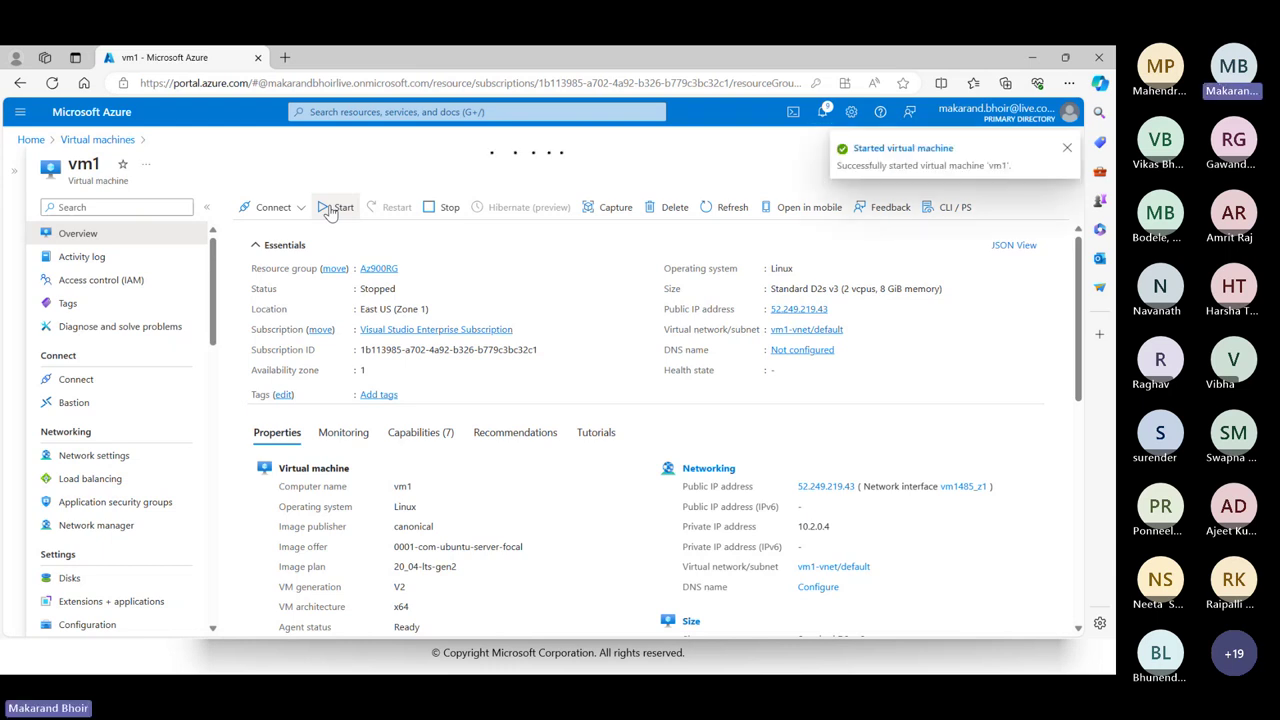
{"action": "left_click", "coordinate": [718, 210]}
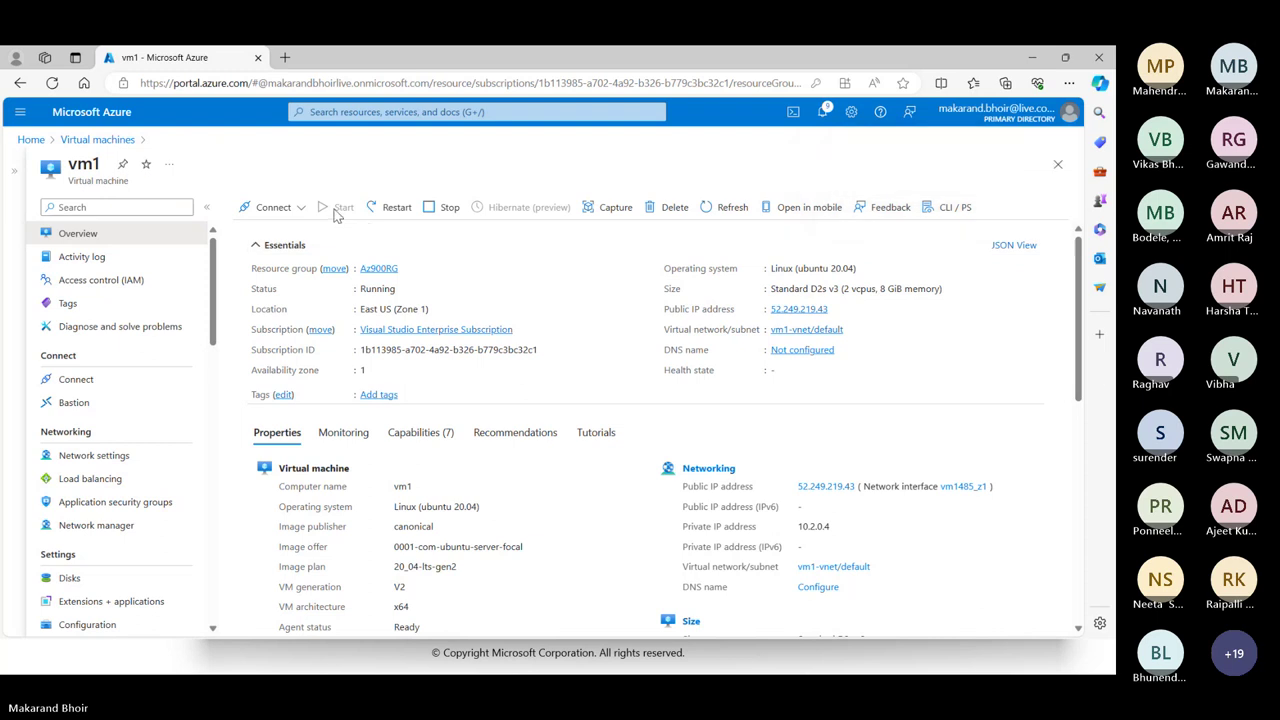
{"action": "key", "text": "alt+Tab"}
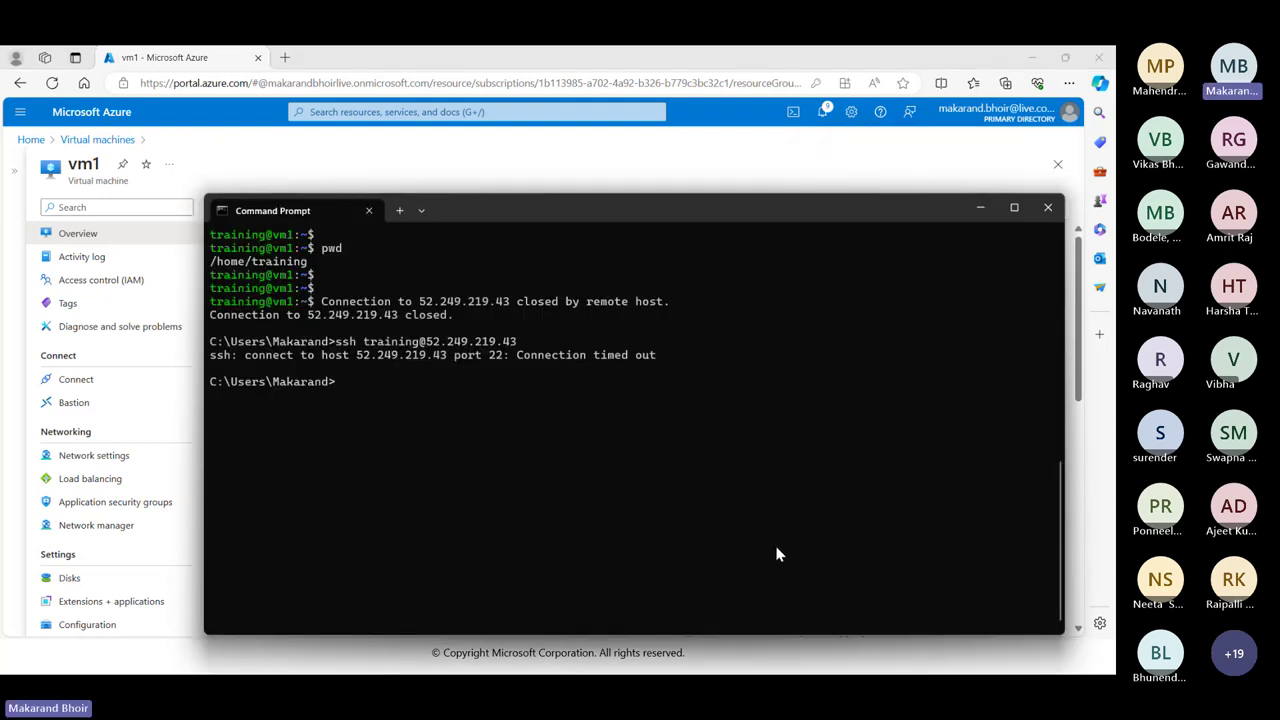
Step: Reconnect to vm1 over SSH as training by rerunning the ssh command with the account password
{"action": "key", "text": "Up"}
{"action": "key", "text": "Return"}
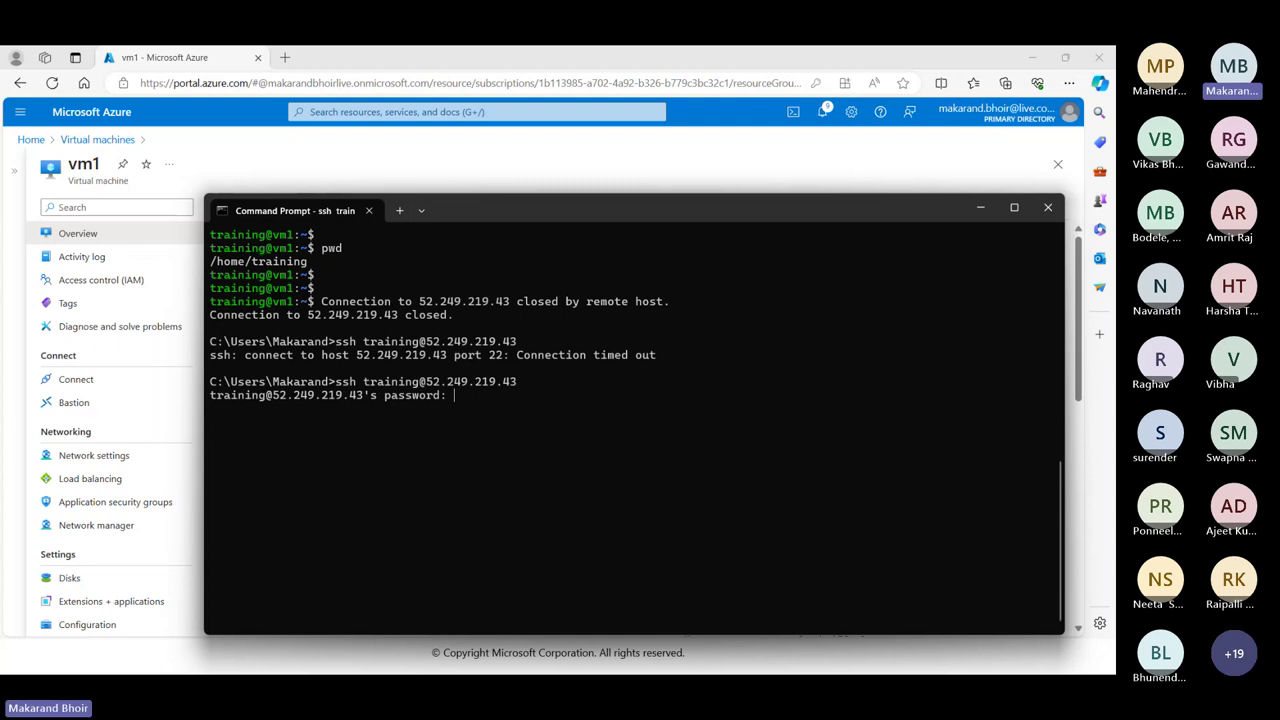
{"action": "key", "text": "Return"}
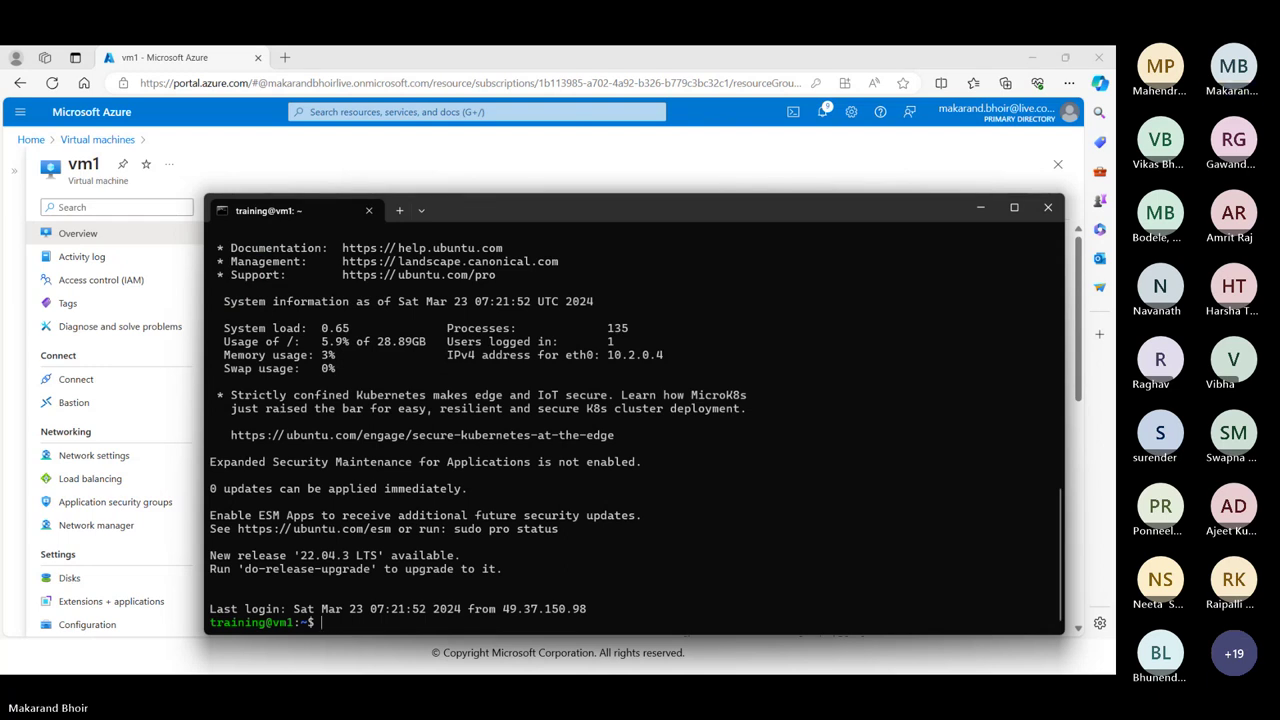
Step: Clear the terminal and run who to list the two current login sessions
{"action": "key", "text": "ctrl+l"}
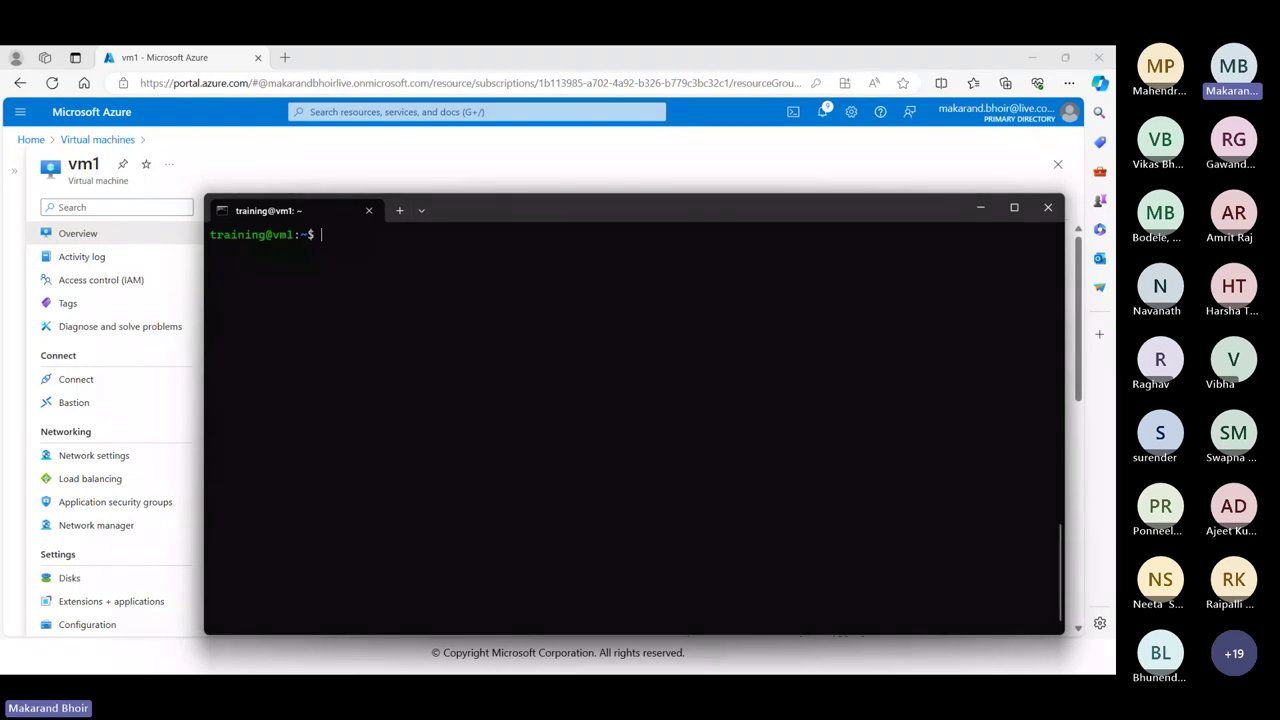
{"action": "type", "text": "who"}
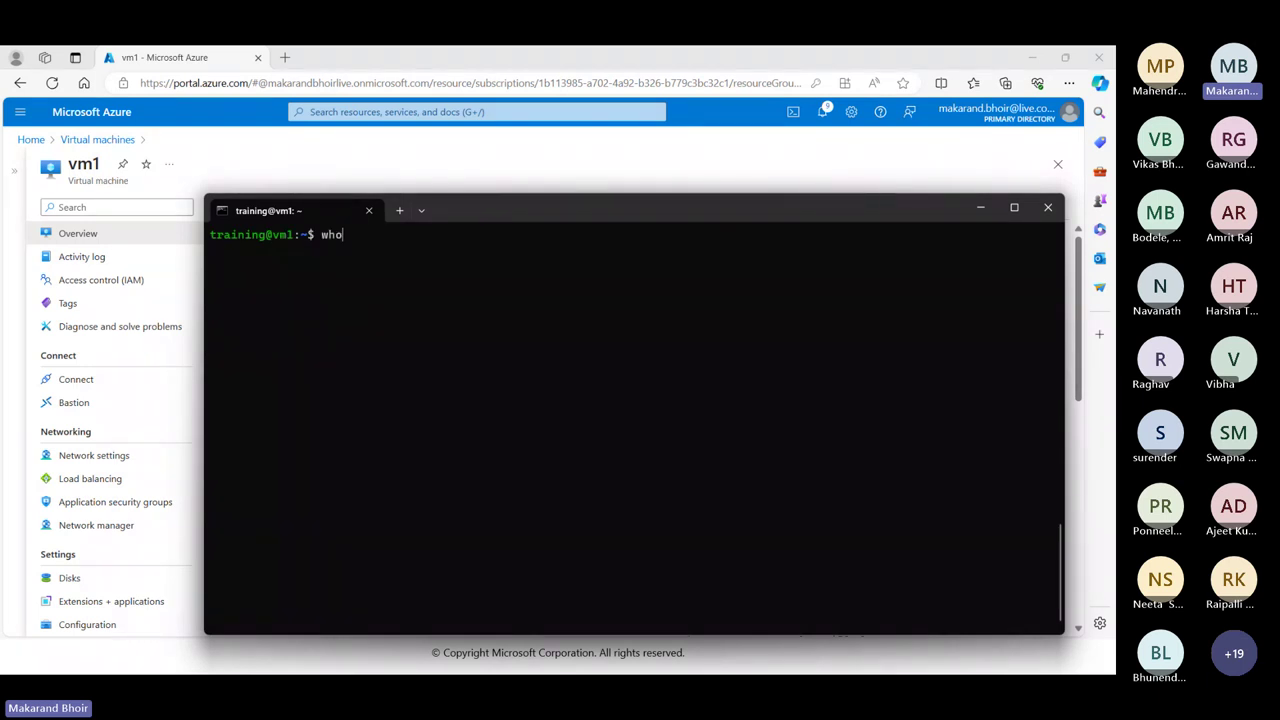
{"action": "key", "text": "Return"}
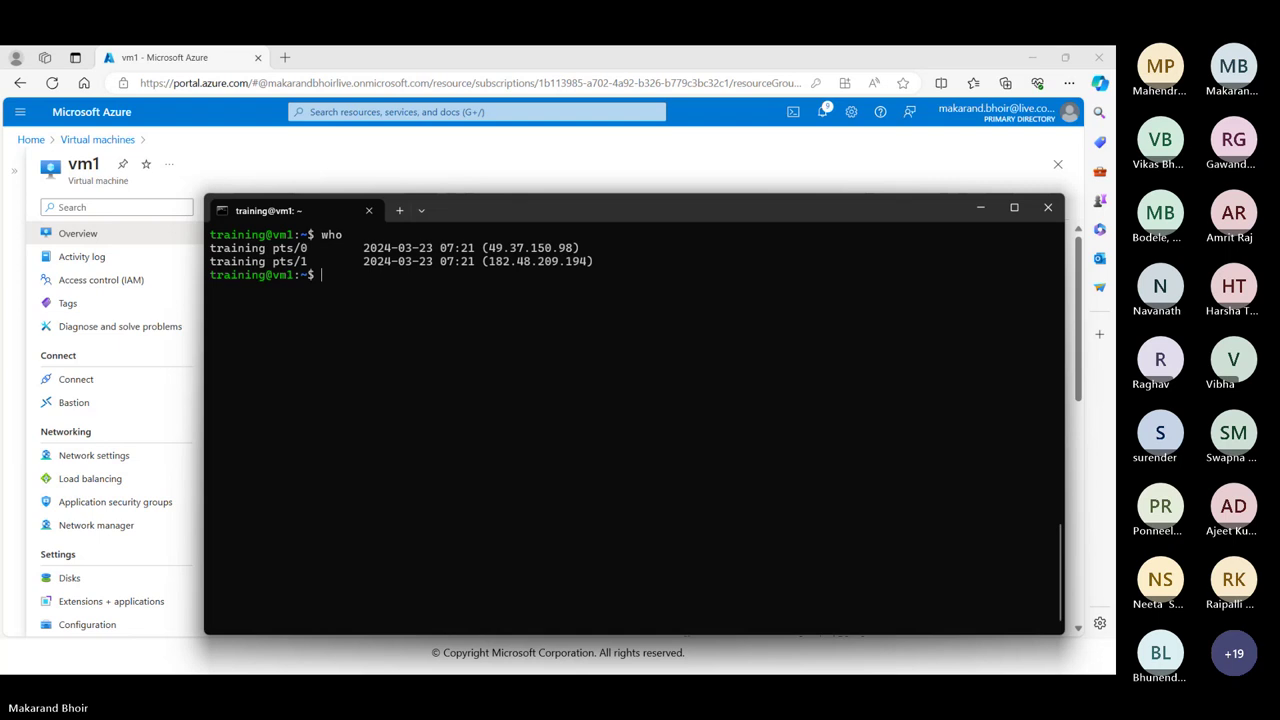
{"action": "key", "text": "Return"}
{"action": "key", "text": "Return"}
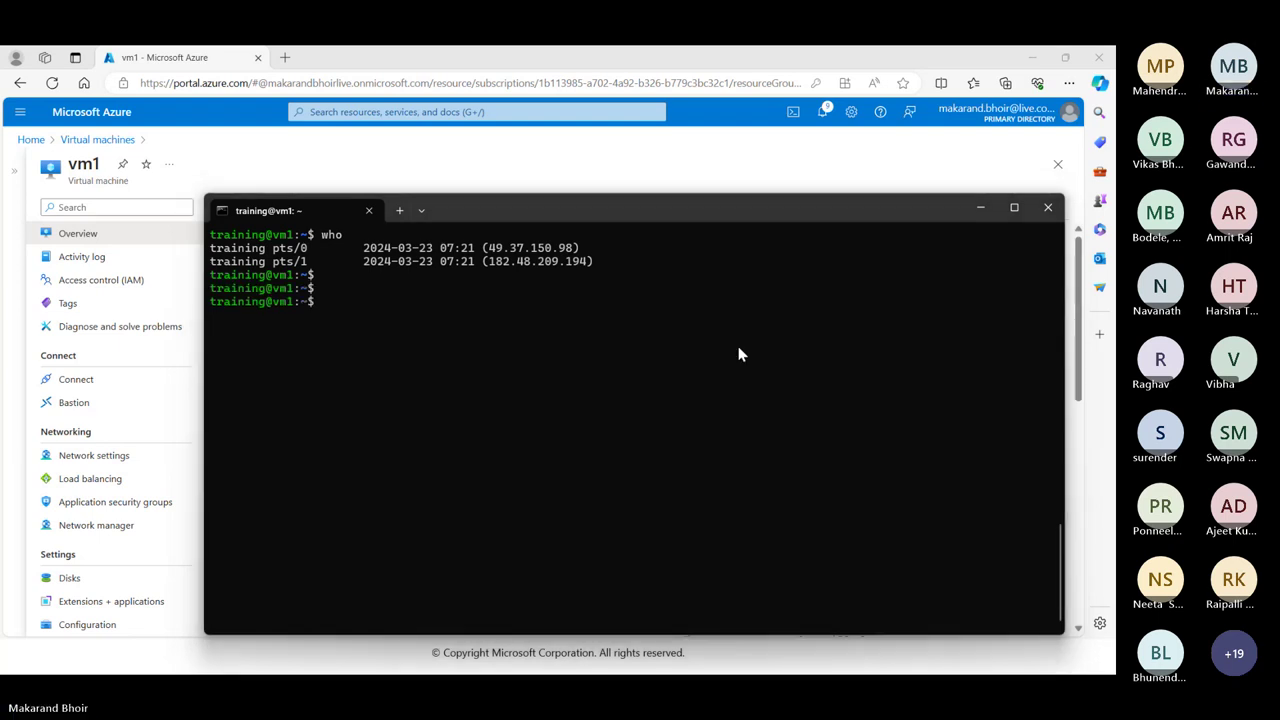
{"action": "key", "text": "alt+Tab"}
{"action": "key", "text": "alt+Tab"}
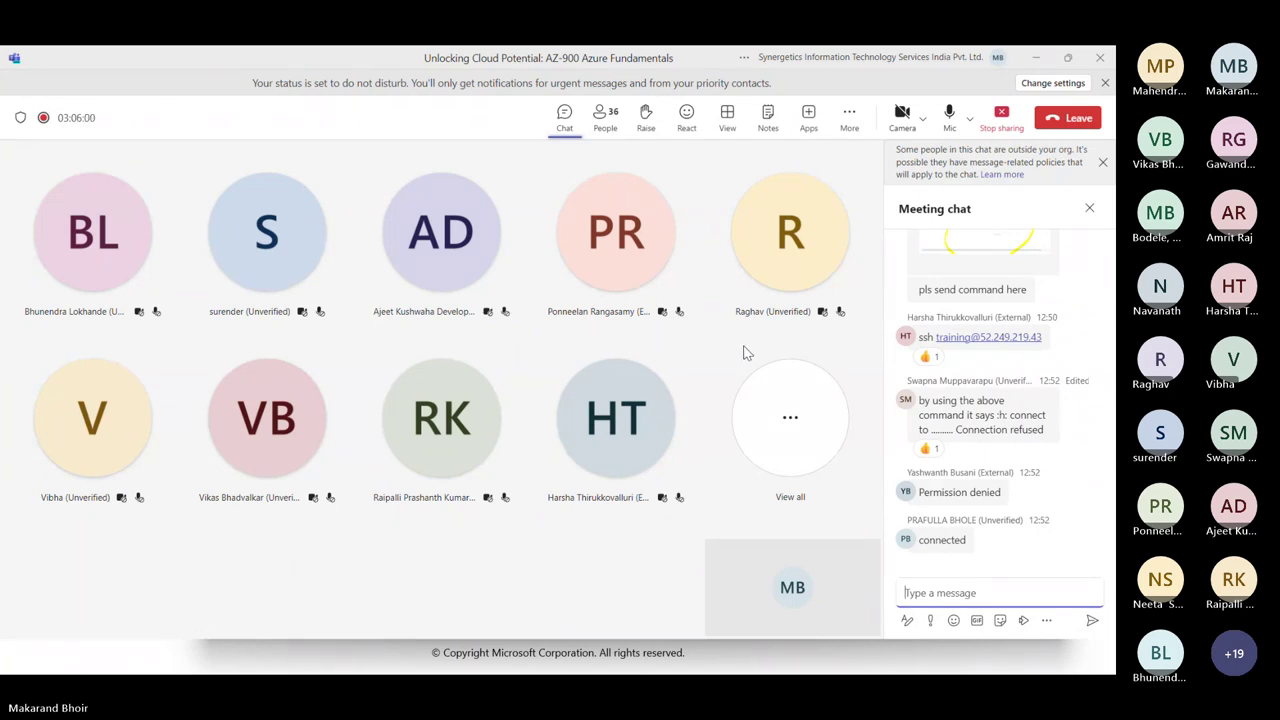
Step: Mute the microphone and scroll through the trainees' SSH connection reports in the meeting chat
{"action": "left_click", "coordinate": [952, 118]}
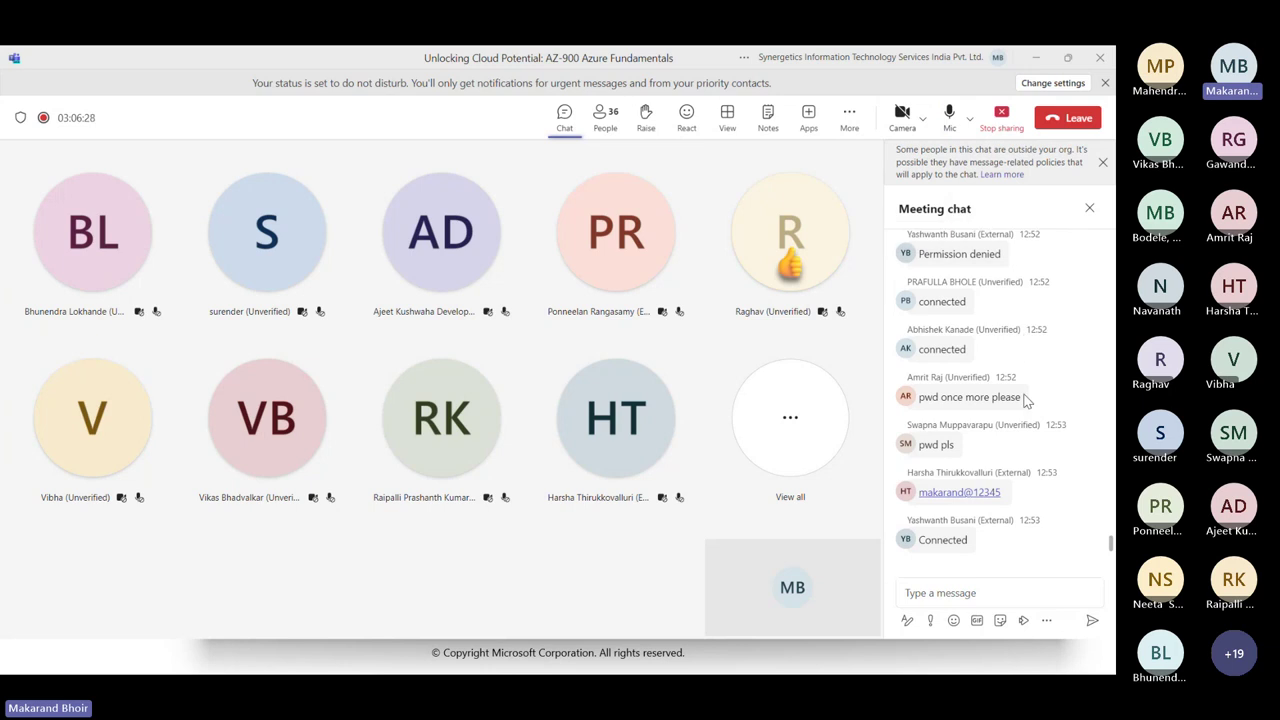
{"action": "scroll", "coordinate": [1026, 410], "scroll_direction": "up", "scroll_amount": 1}
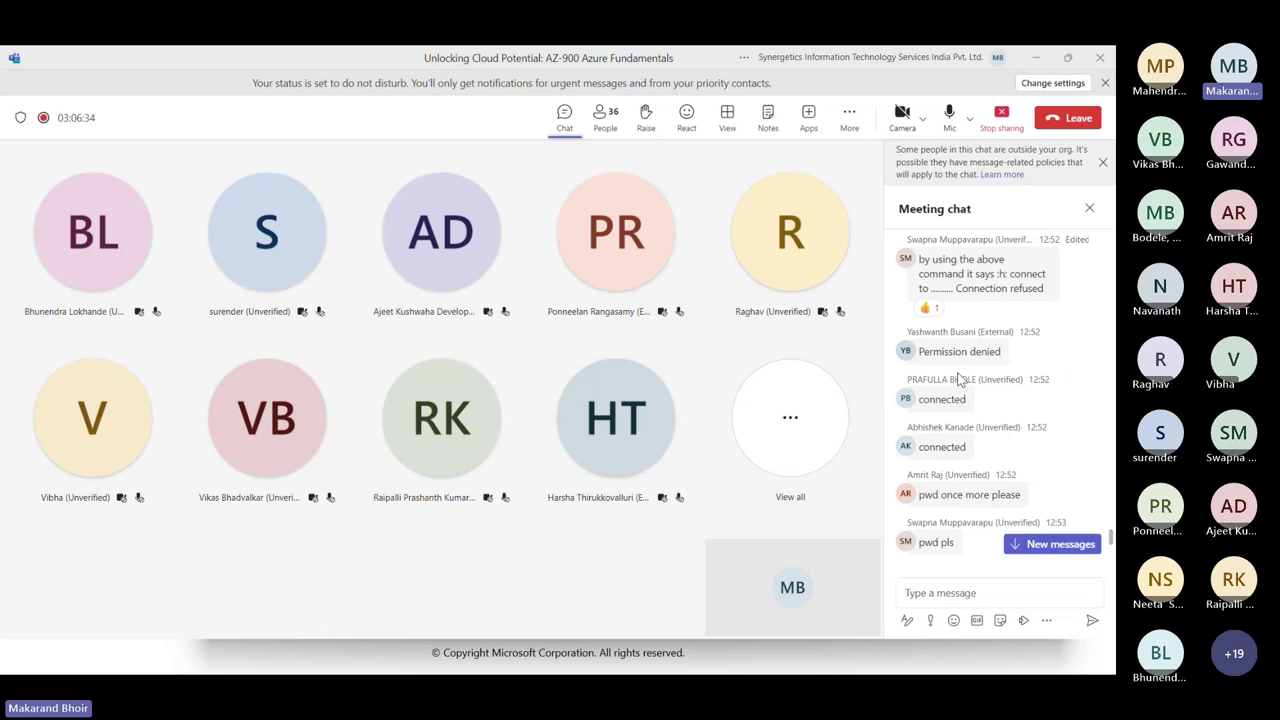
{"action": "scroll", "coordinate": [958, 378], "scroll_direction": "down", "scroll_amount": 5}
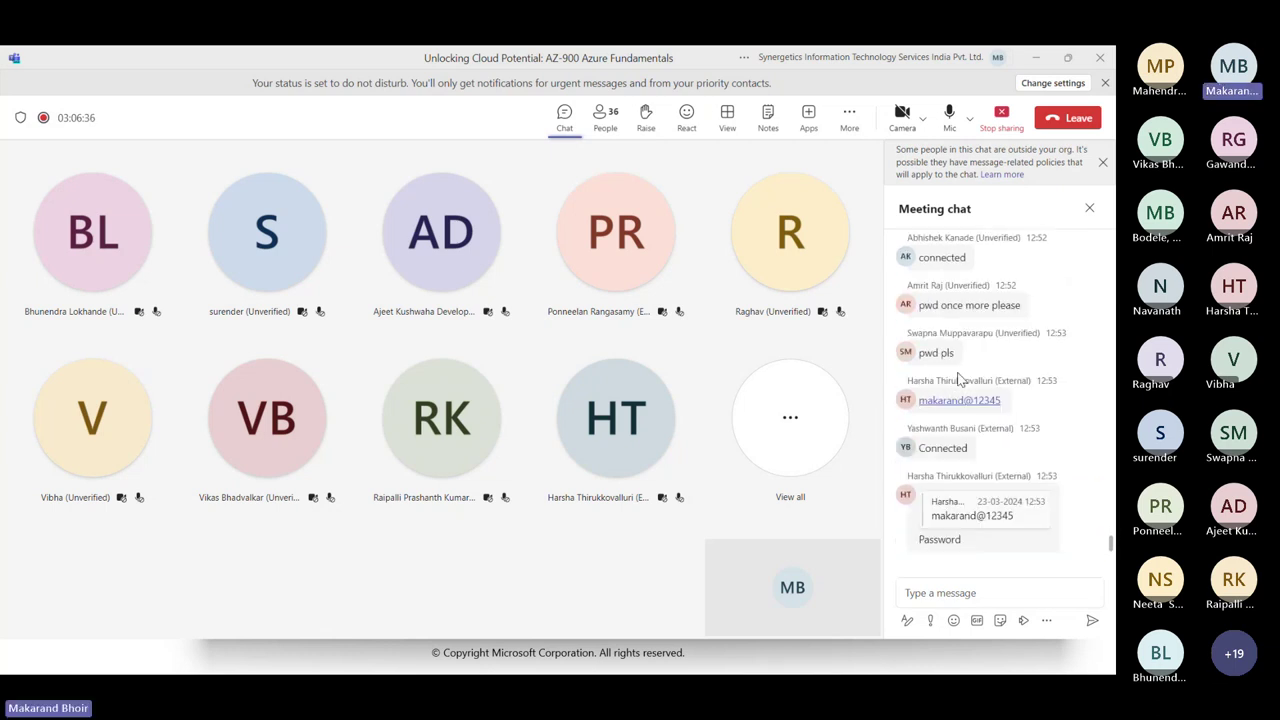
{"action": "scroll", "coordinate": [958, 378], "scroll_direction": "up", "scroll_amount": 2}
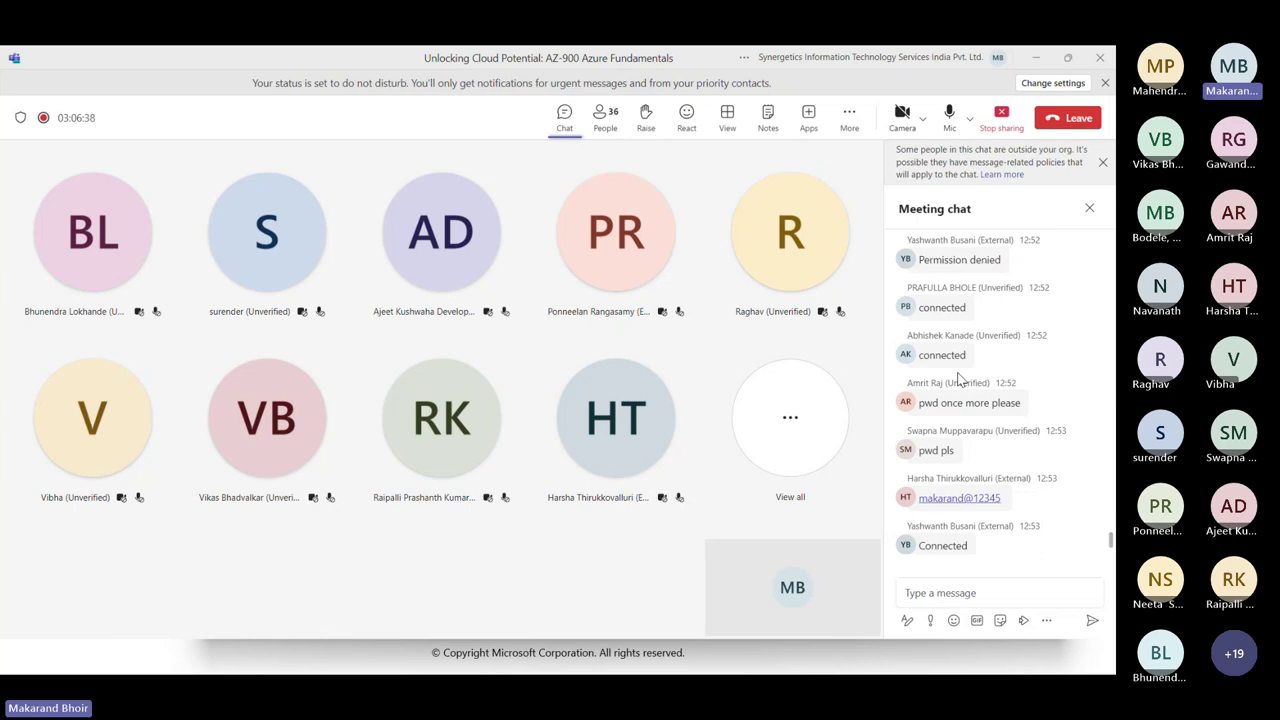
{"action": "scroll", "coordinate": [958, 378], "scroll_direction": "up", "scroll_amount": 2}
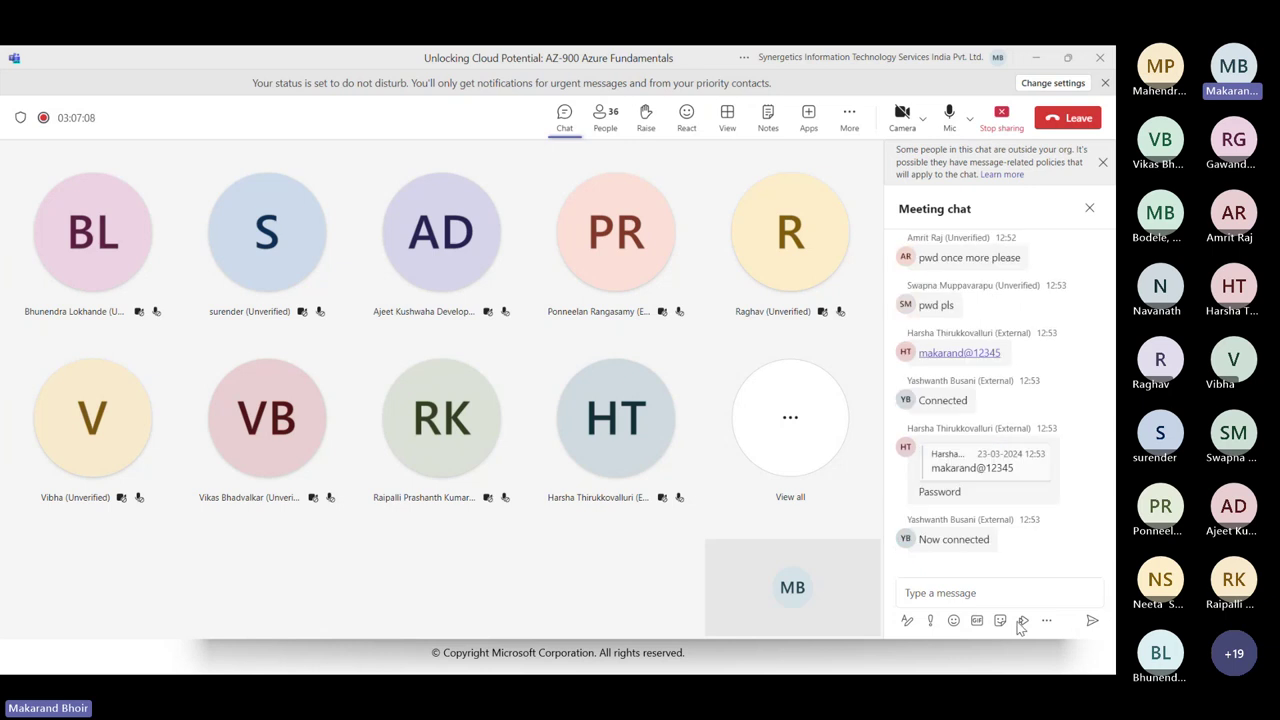
{"action": "left_click", "coordinate": [1004, 592]}
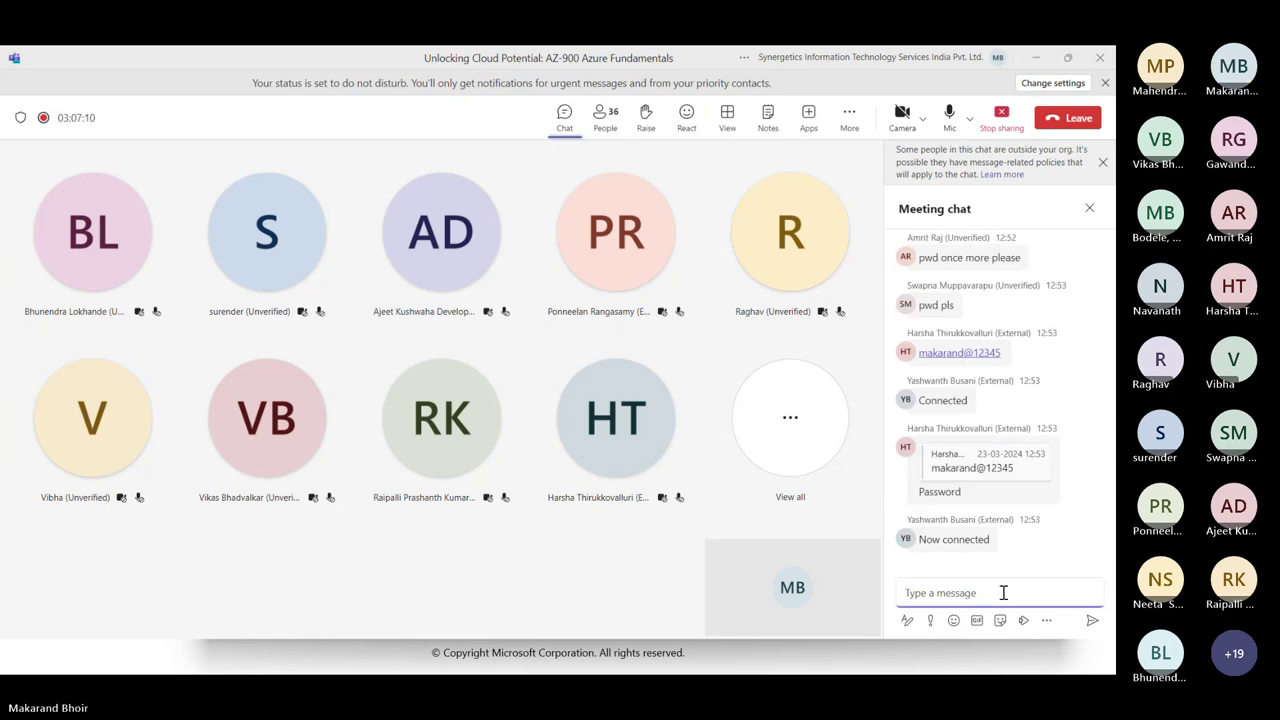
{"action": "type", "text": "ssh"}
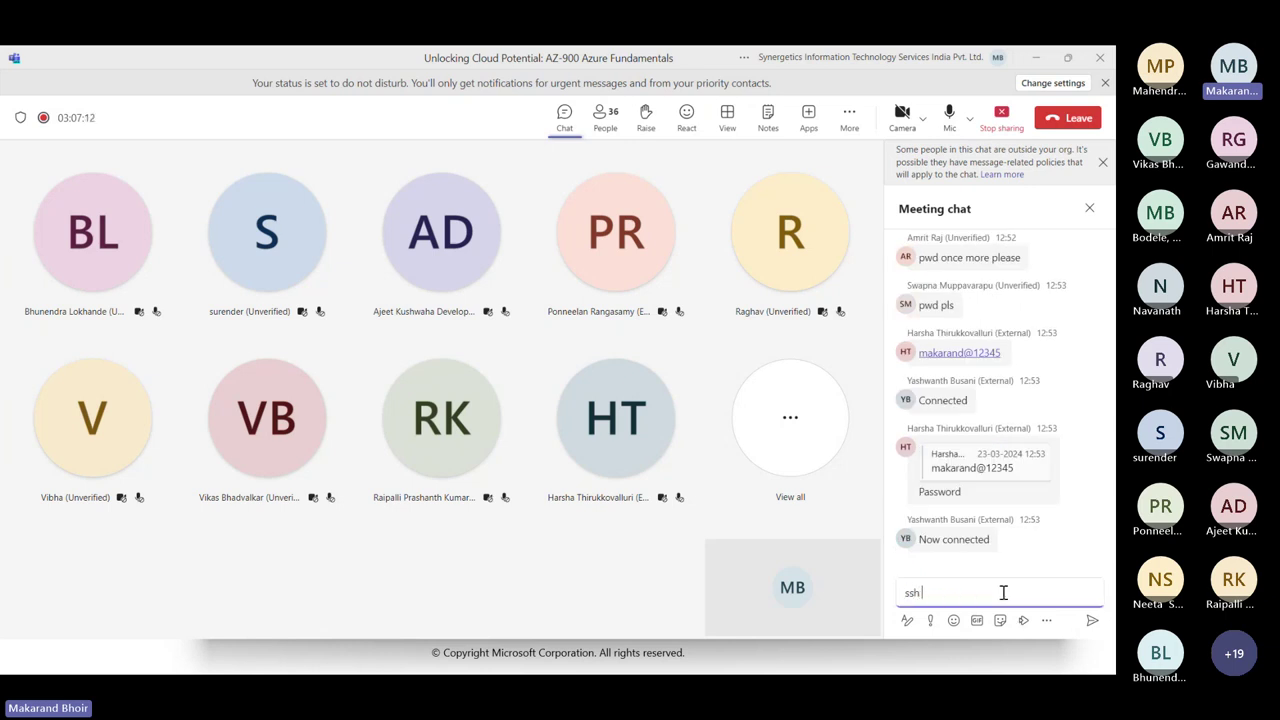
{"action": "type", "text": " traini"}
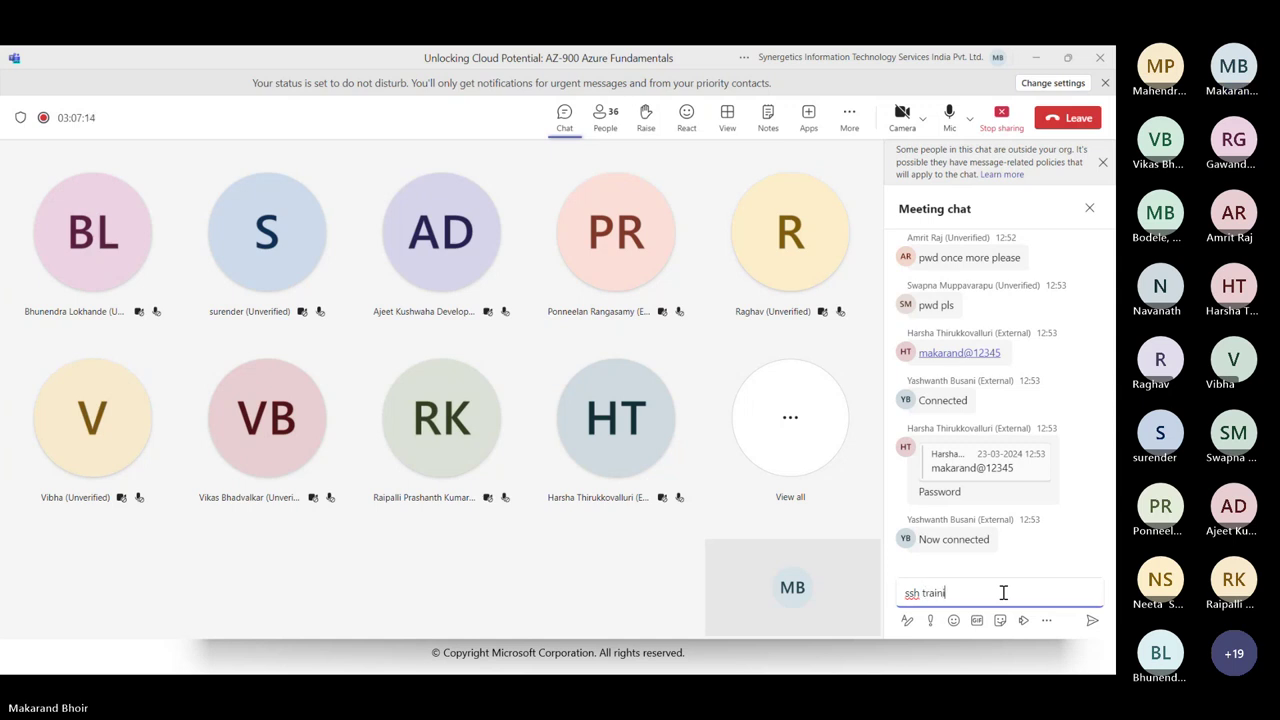
{"action": "type", "text": "ng@"}
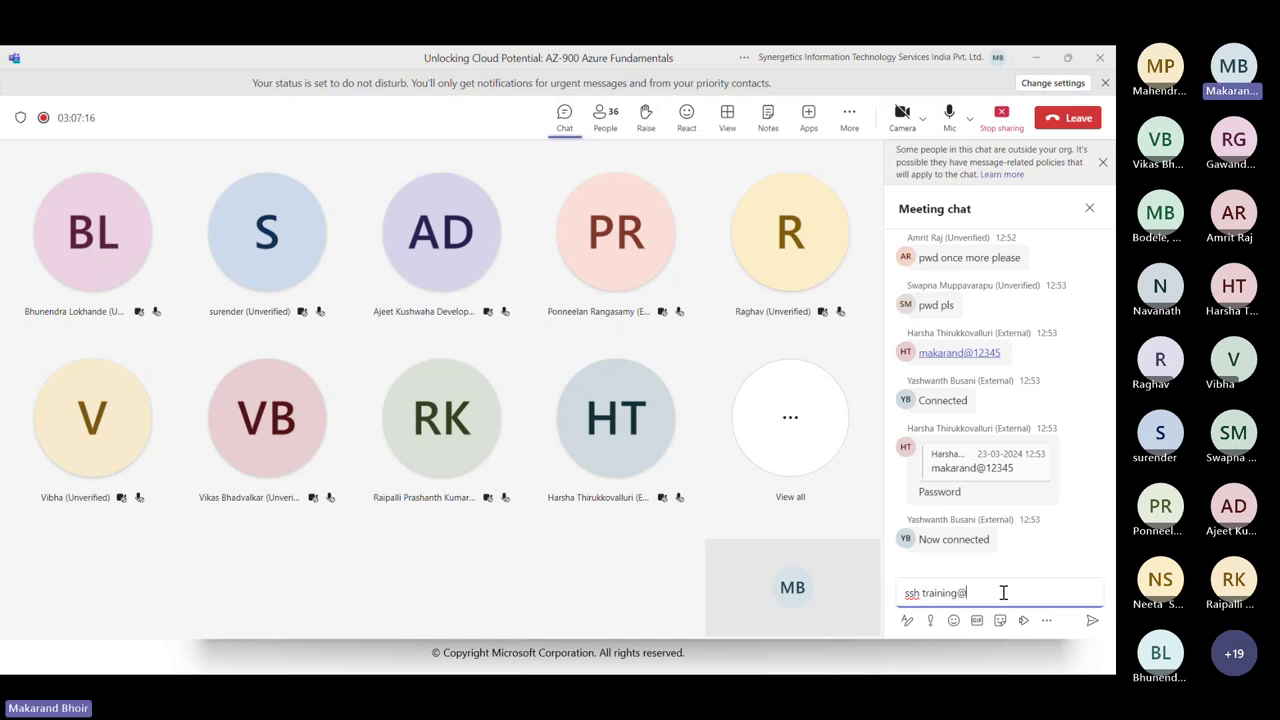
{"action": "type", "text": "52.249.219.43"}
{"action": "key", "text": "Return"}
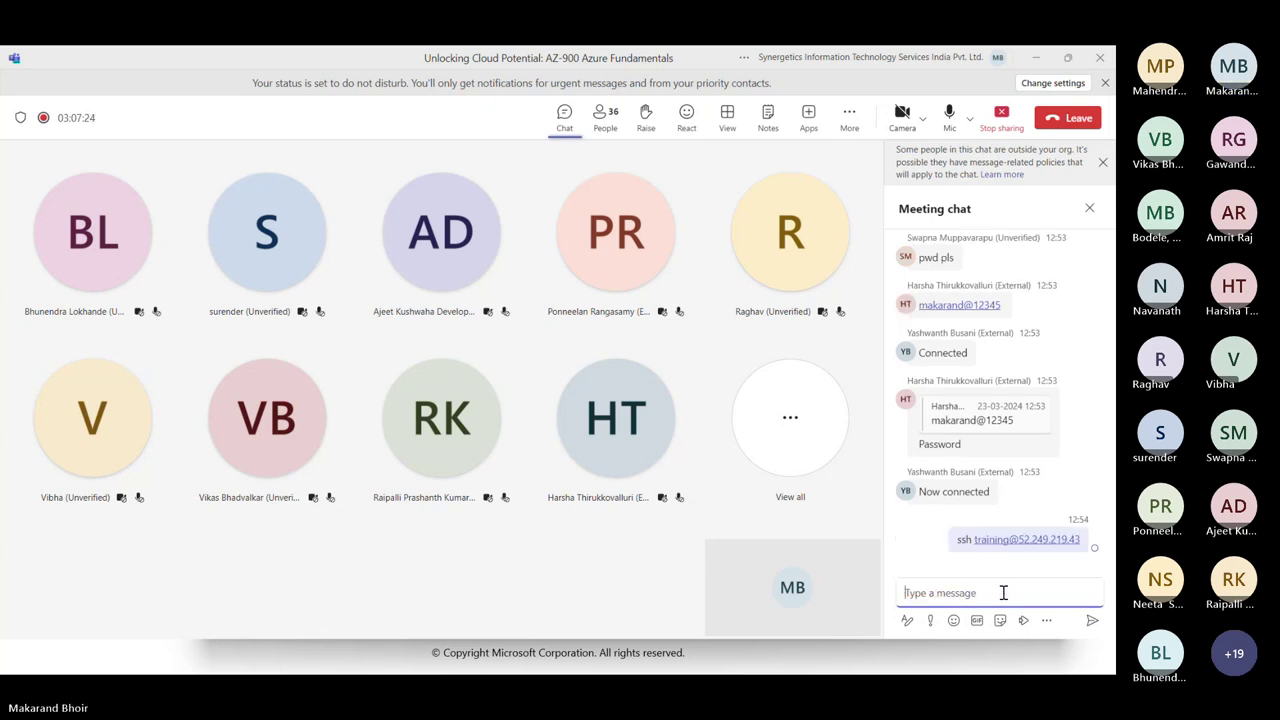
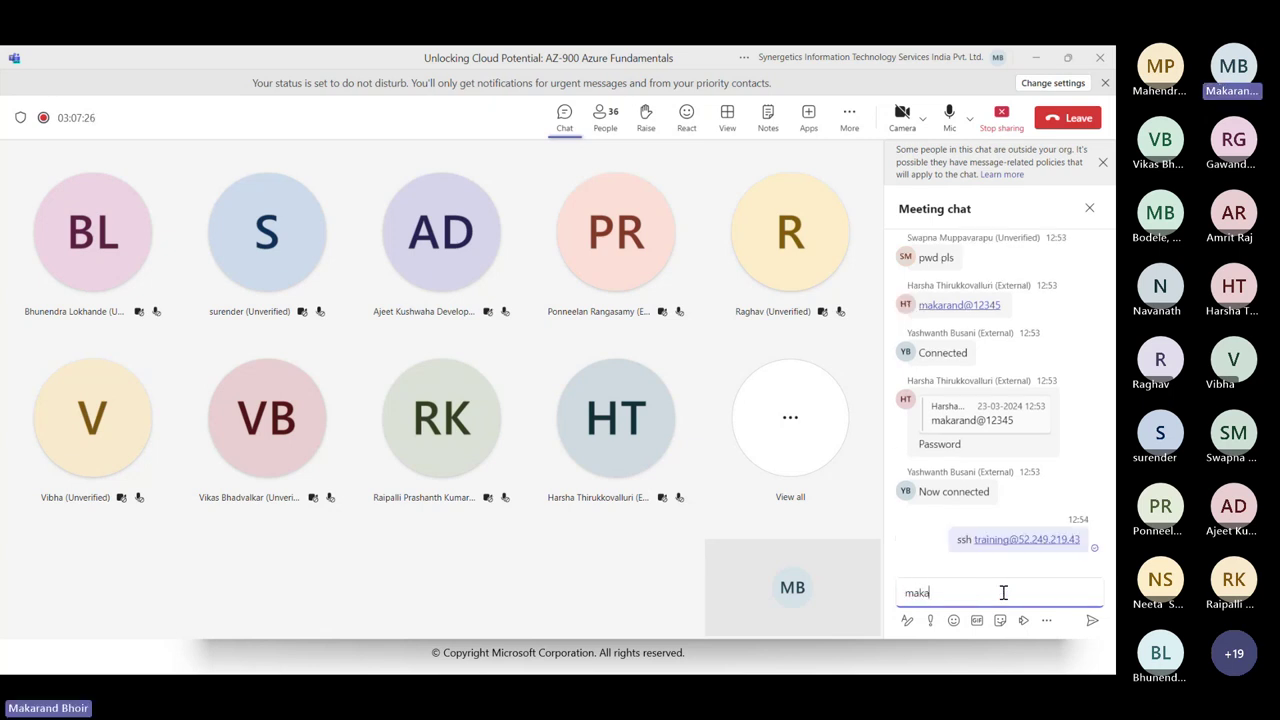
Step: Post the VM account password as a second chat message
{"action": "key", "text": "Return"}
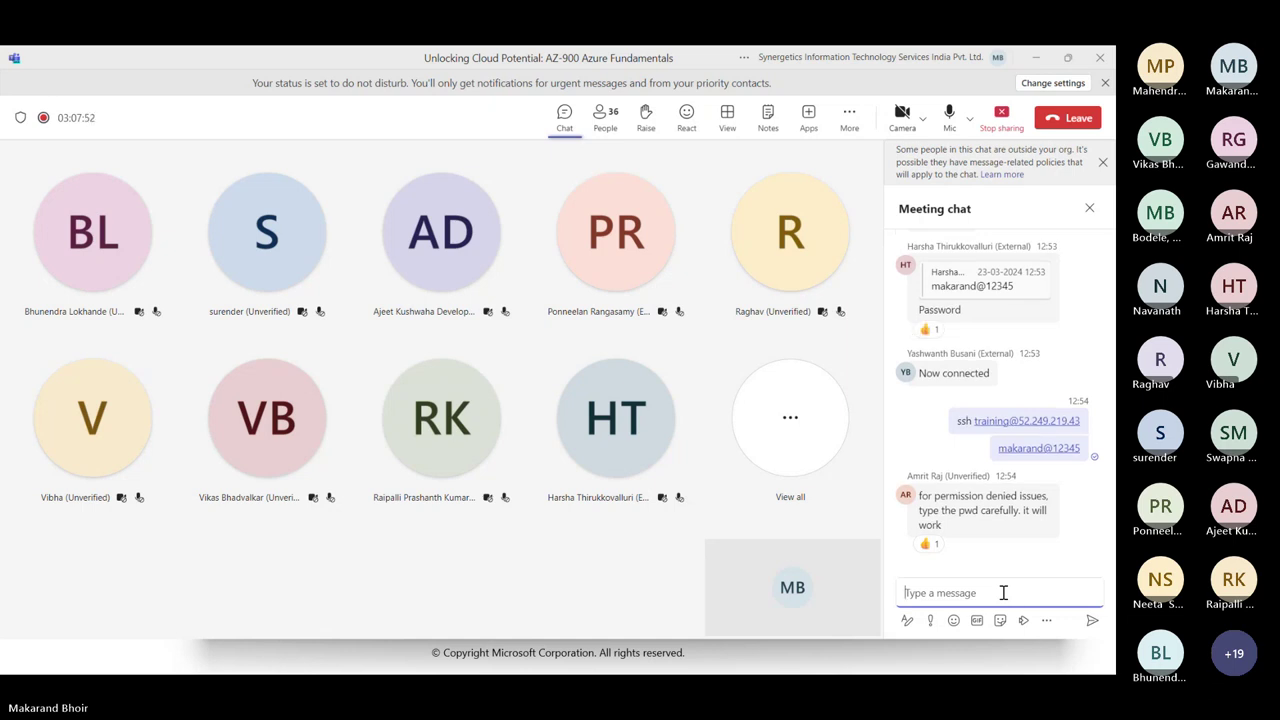
Step: Run who in the vm1 terminal to confirm eleven training sessions are logged in
{"action": "key", "text": "alt+Tab"}
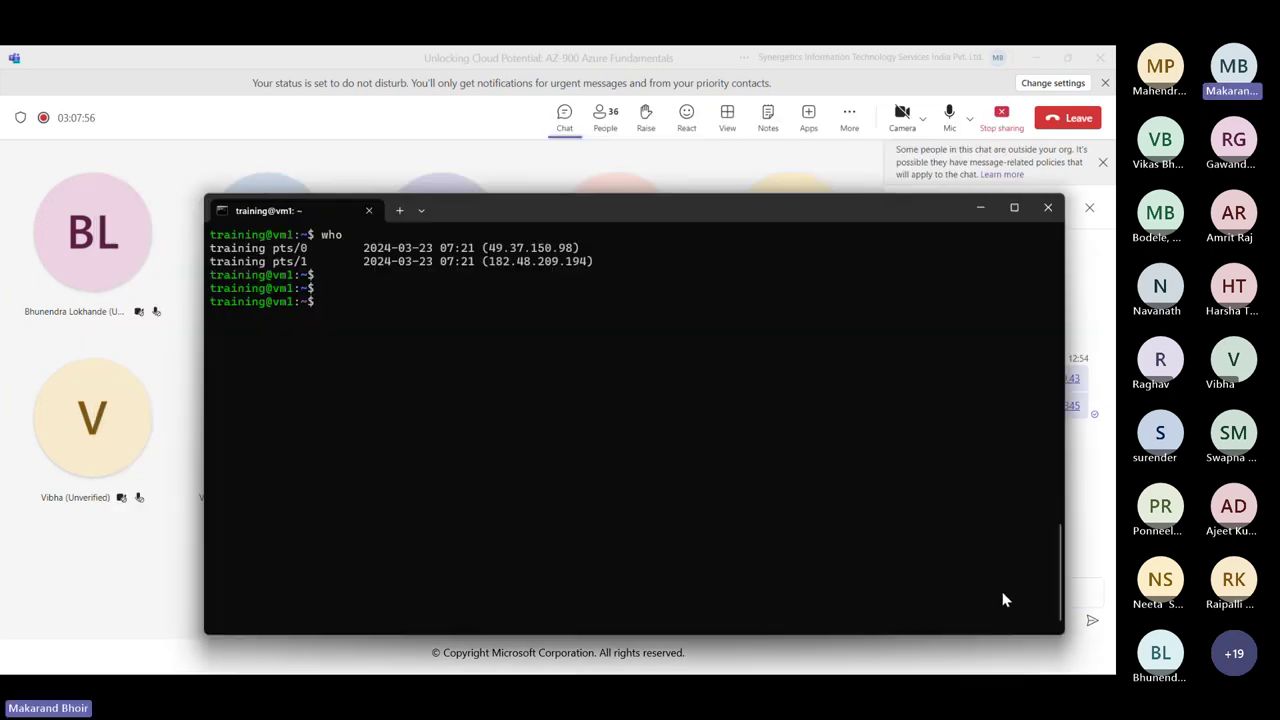
{"action": "type", "text": "who"}
{"action": "key", "text": "Return"}
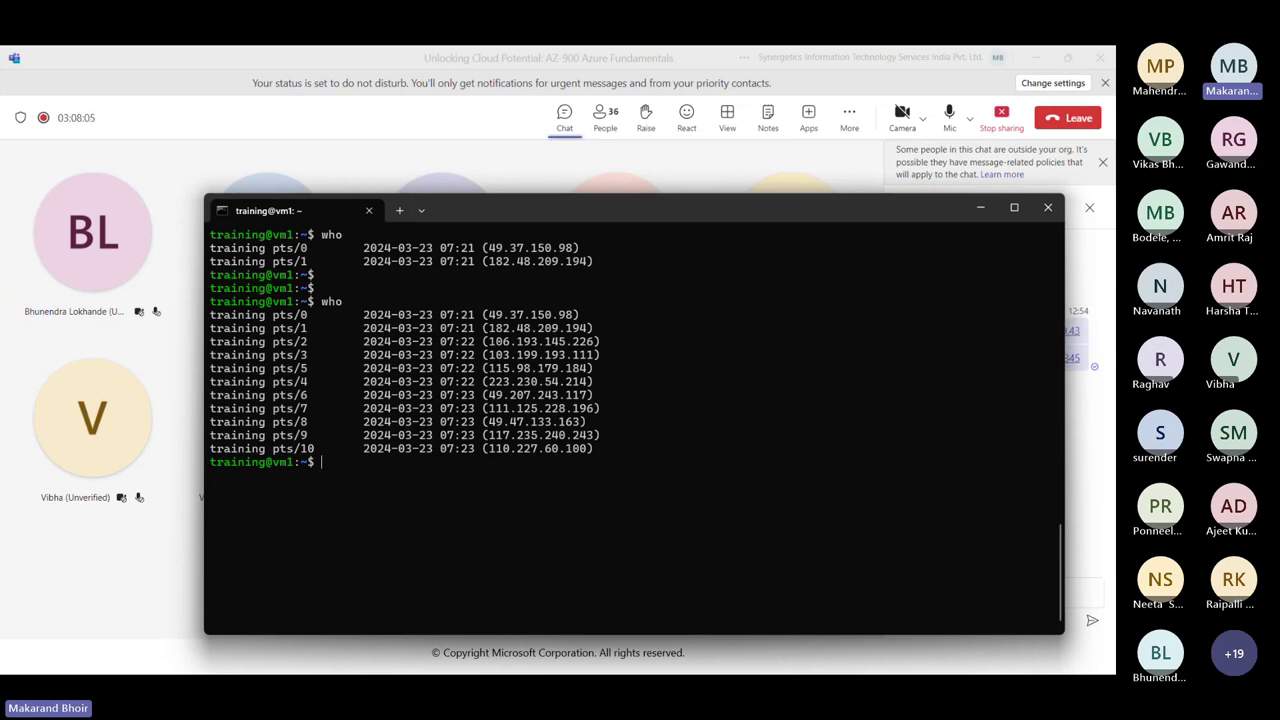
{"action": "key", "text": "Return"}
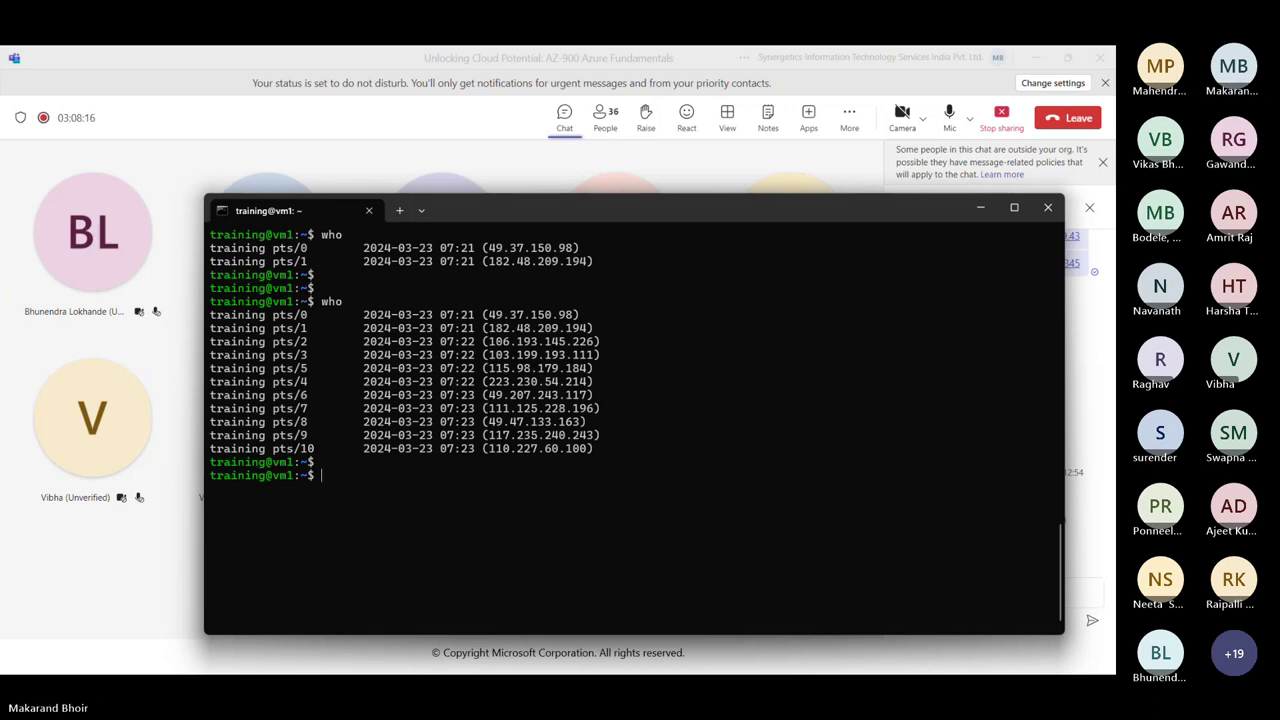
Step: Change to the root directory with cd / and list its contents with ls
{"action": "type", "text": "cd /"}
{"action": "key", "text": "Return"}
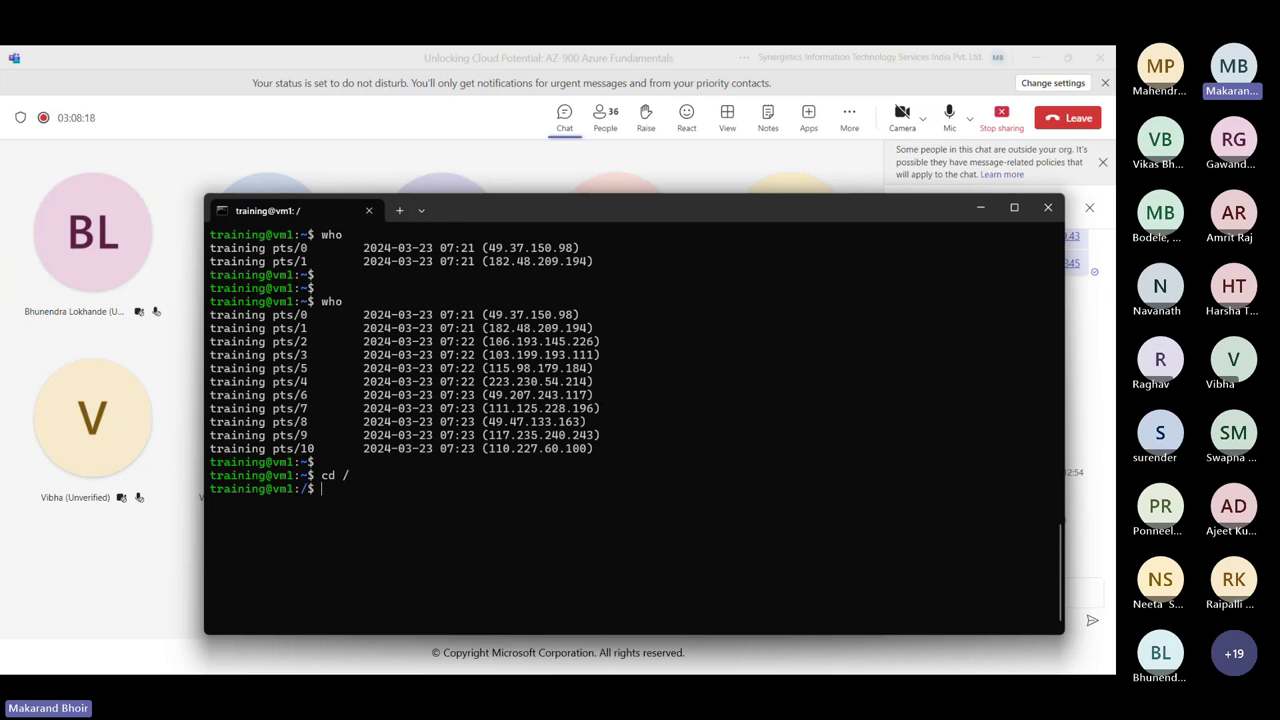
{"action": "key", "text": "Return"}
{"action": "type", "text": "ls"}
{"action": "key", "text": "Return"}
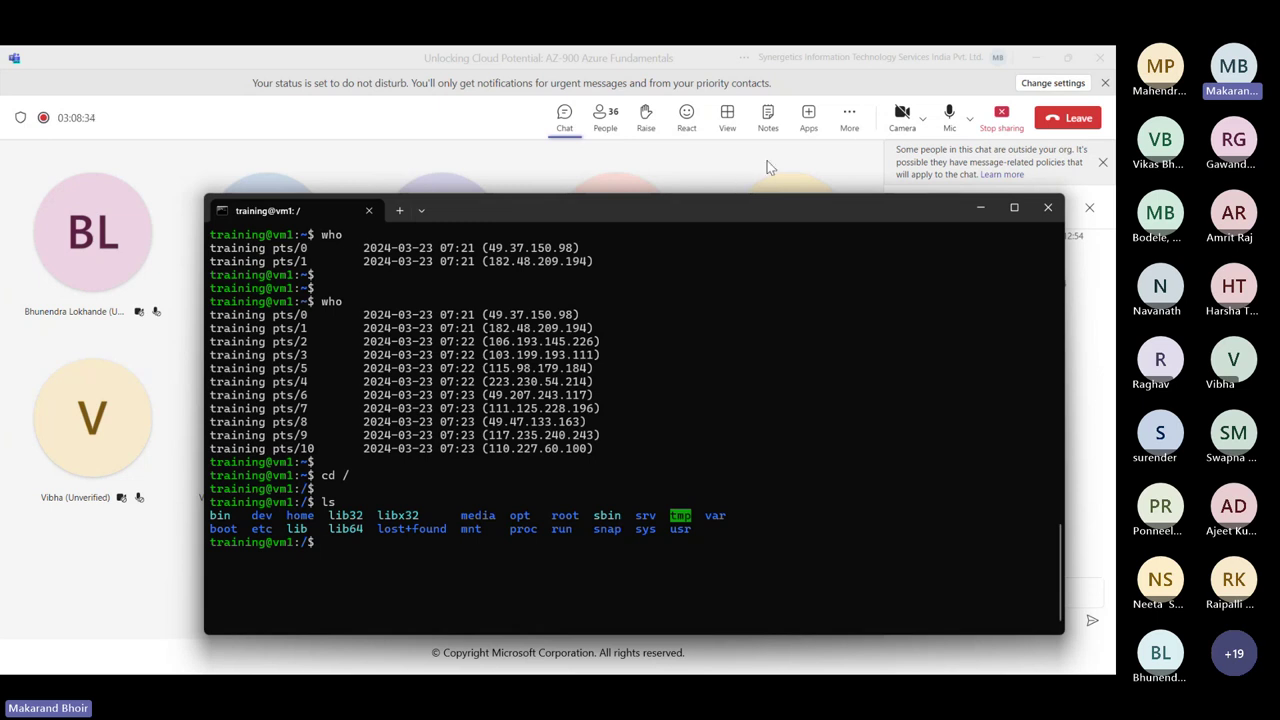
{"action": "left_click", "coordinate": [775, 167]}
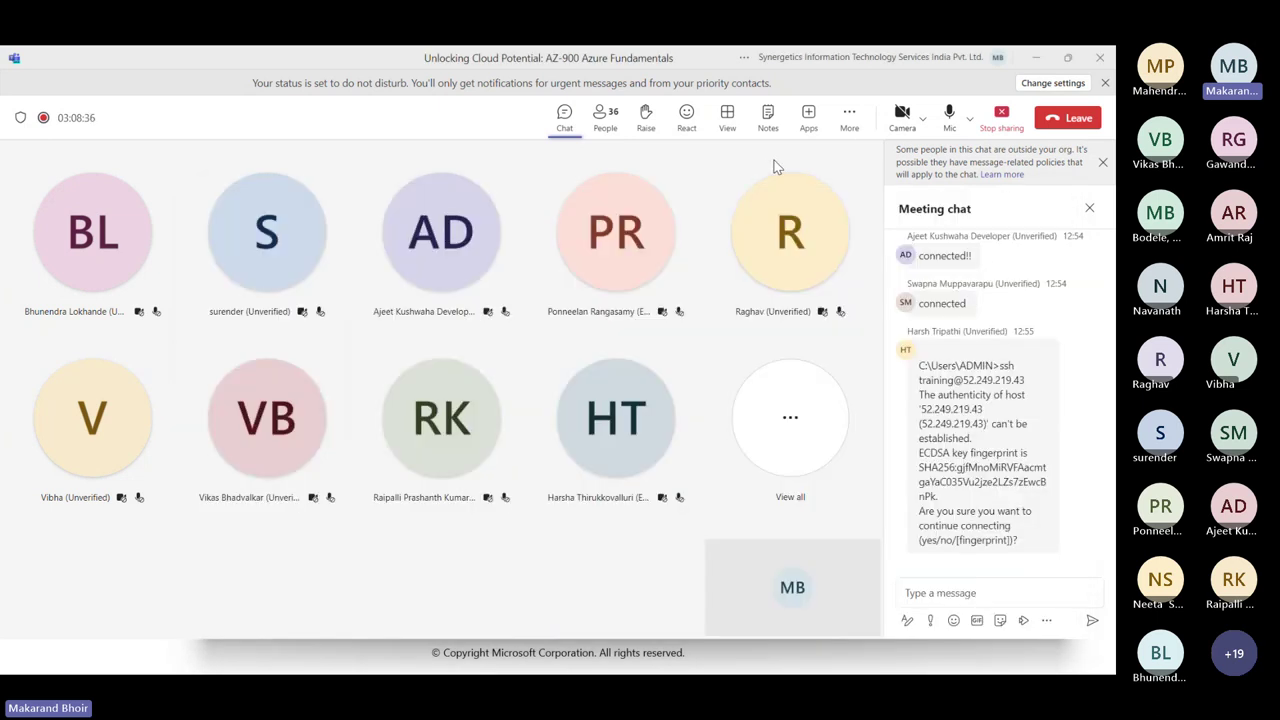
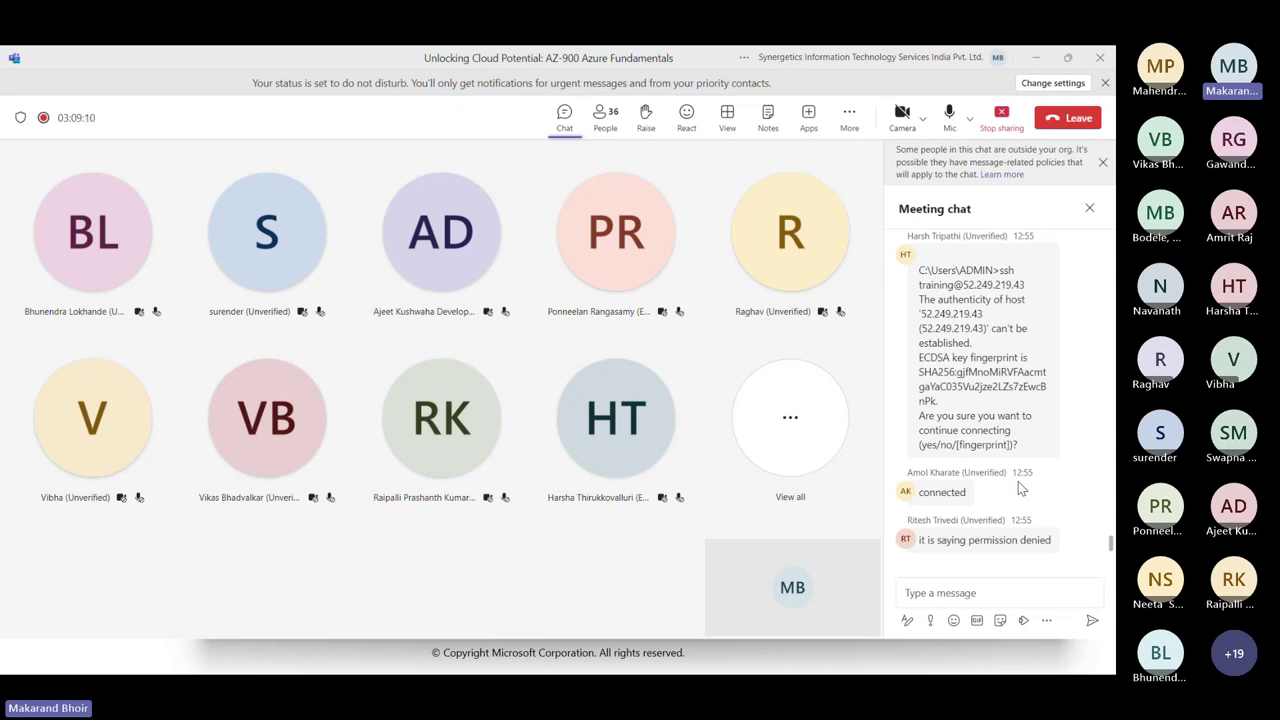
Step: Scroll back through the meeting chat to read the SSH connection reports
{"action": "scroll", "coordinate": [1045, 492], "scroll_direction": "up", "scroll_amount": 3}
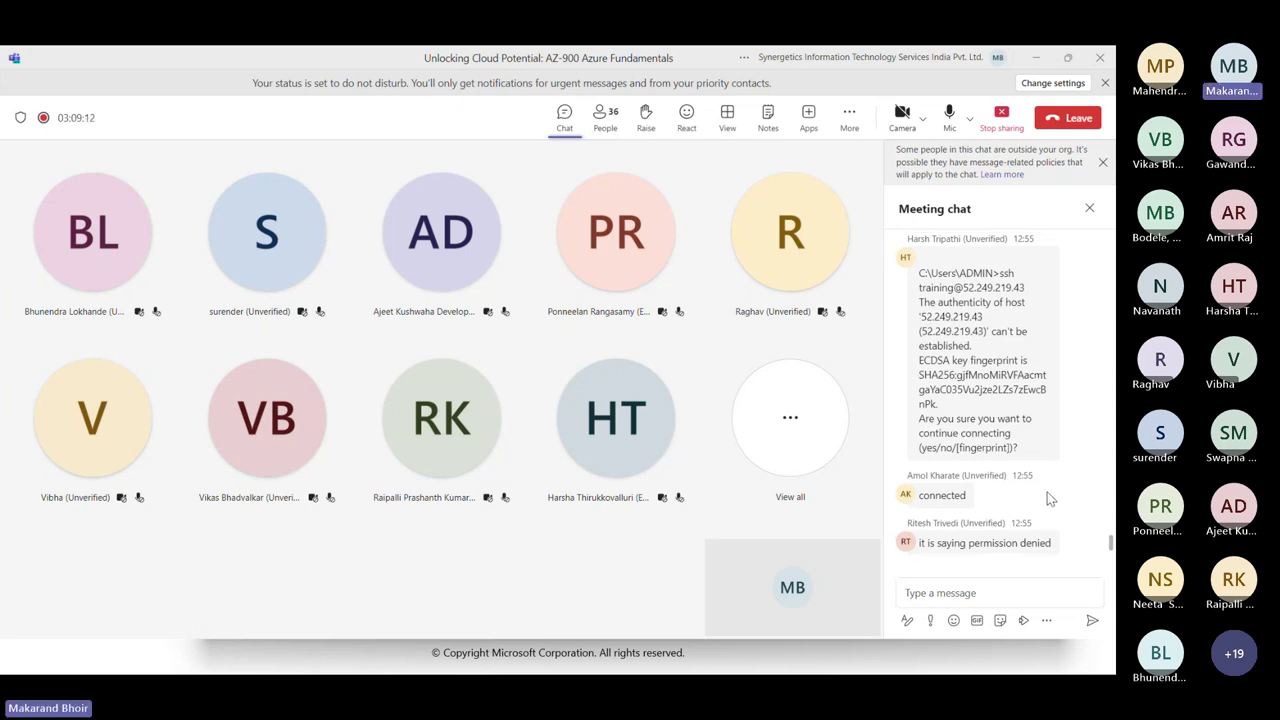
{"action": "scroll", "coordinate": [1047, 492], "scroll_direction": "up", "scroll_amount": 3}
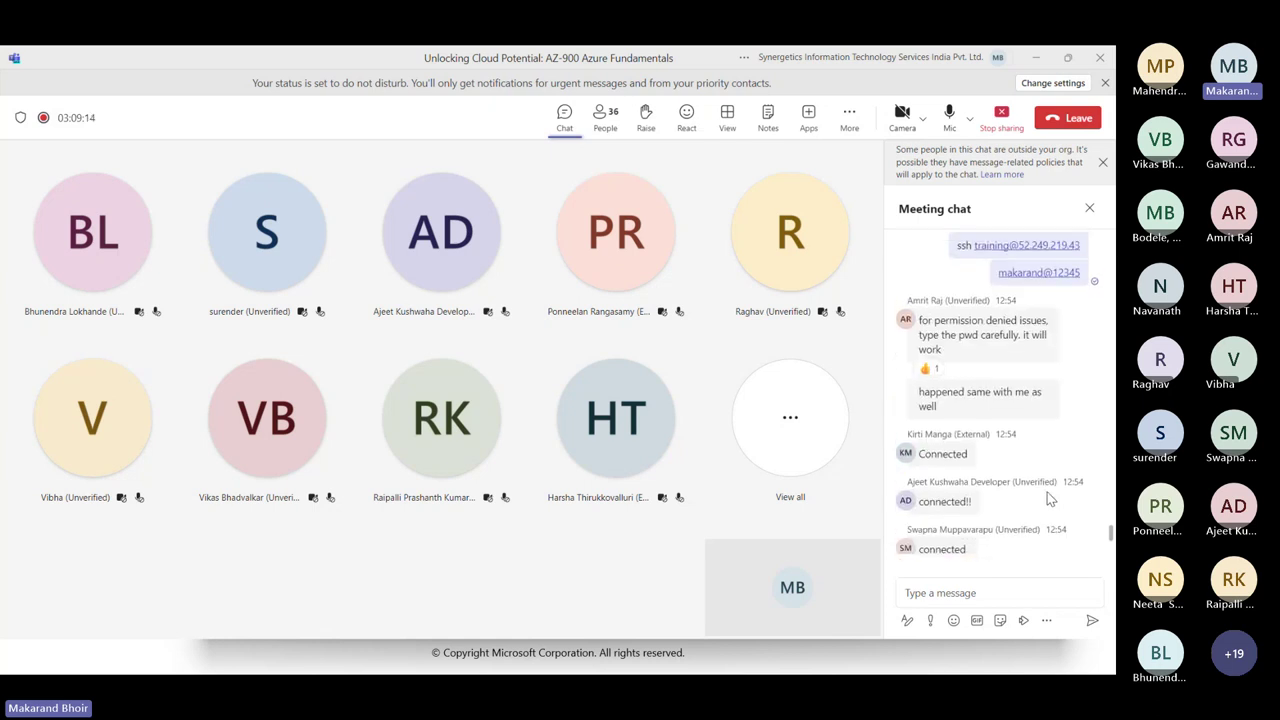
{"action": "scroll", "coordinate": [1046, 480], "scroll_direction": "up", "scroll_amount": 3}
{"action": "mouse_move", "coordinate": [1005, 383]}
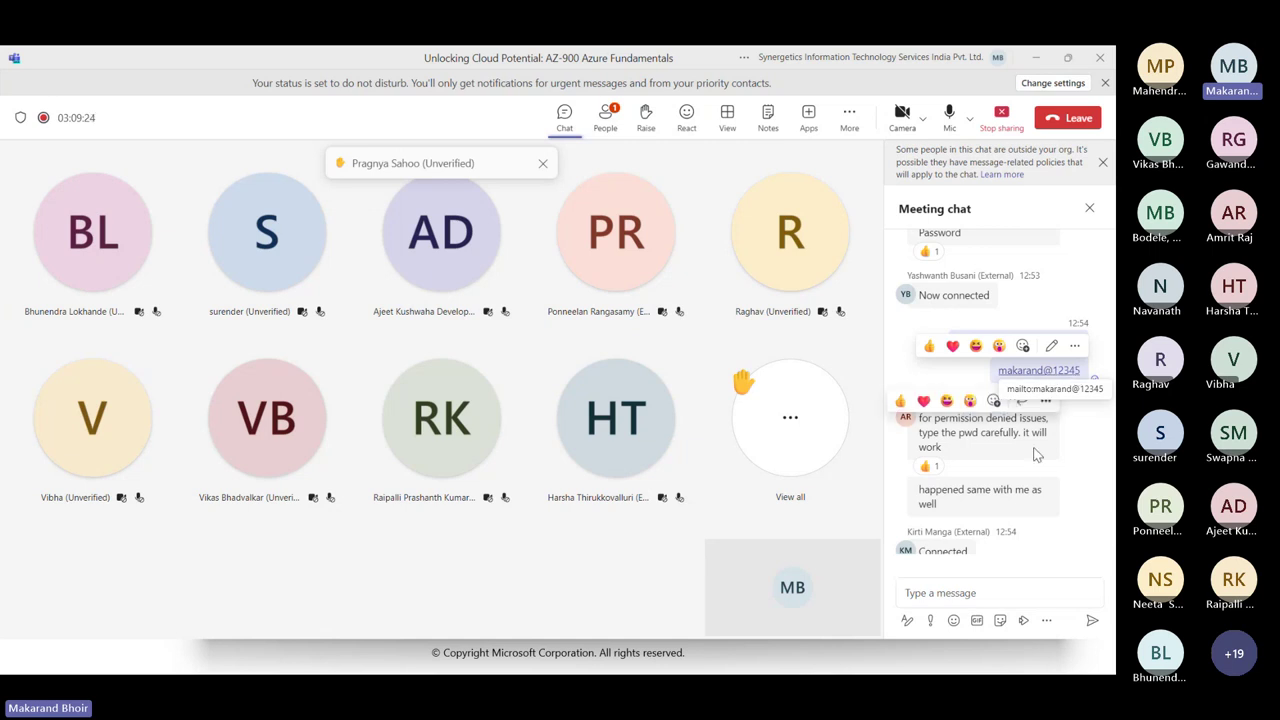
{"action": "scroll", "coordinate": [1024, 481], "scroll_direction": "down", "scroll_amount": 5}
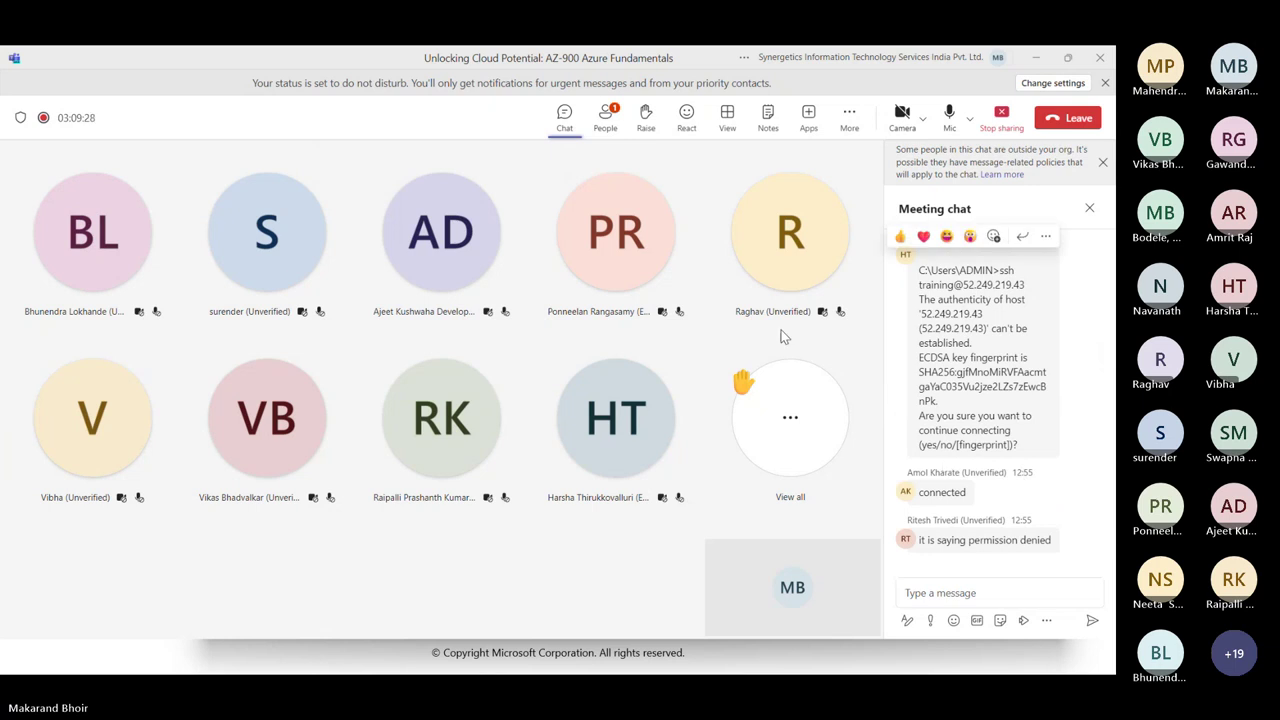
Step: Check the participant list, return to the chat, then bring the training@vm1 terminal forward
{"action": "left_click", "coordinate": [607, 120]}
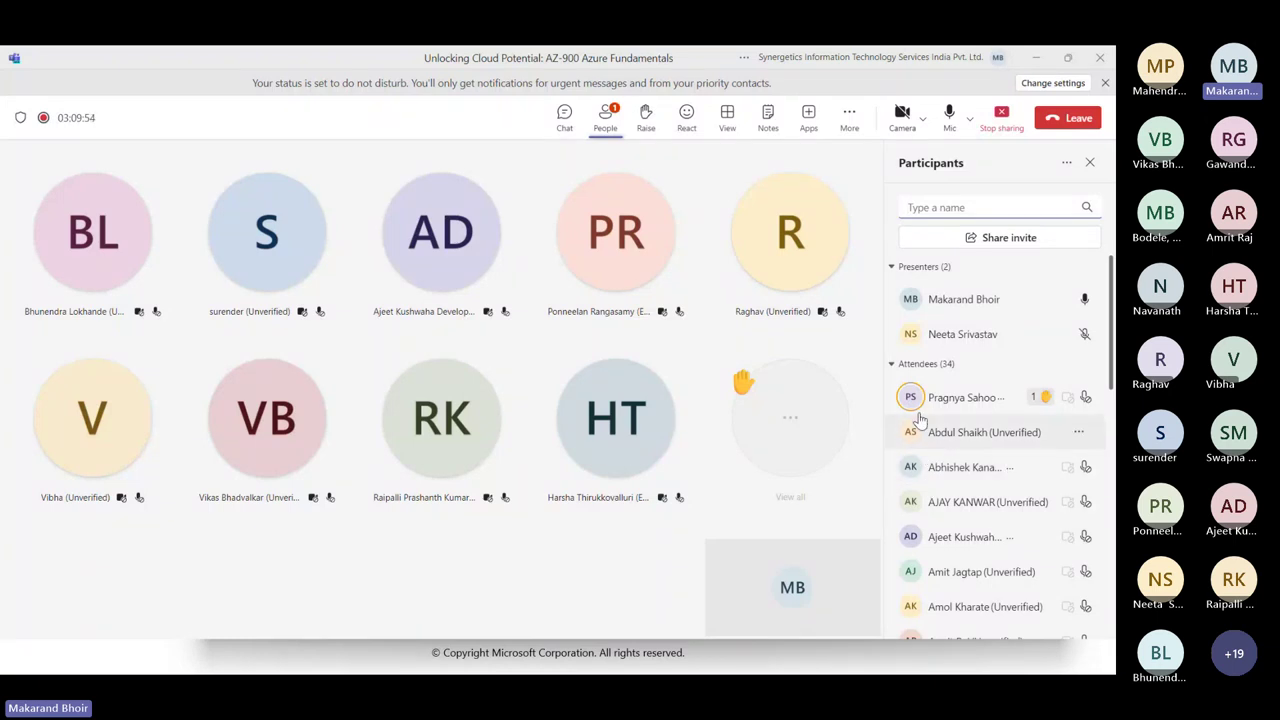
{"action": "left_click", "coordinate": [566, 118]}
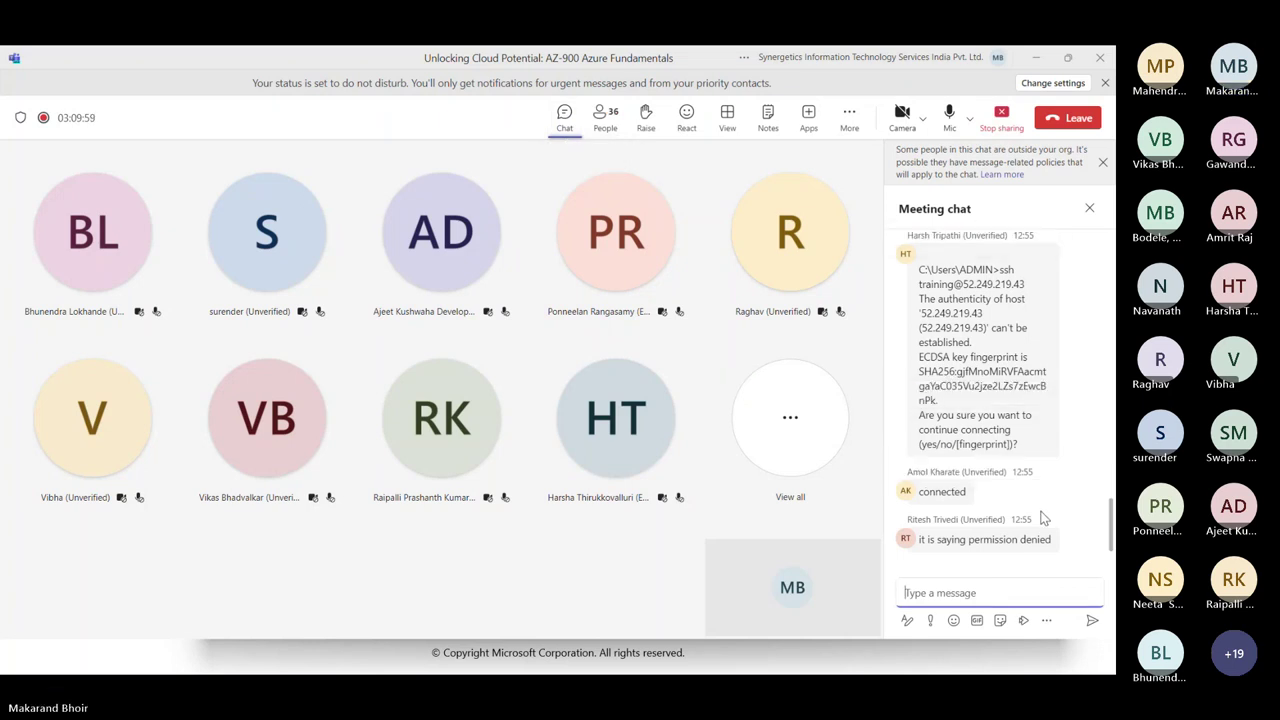
{"action": "scroll", "coordinate": [1040, 517], "scroll_direction": "up", "scroll_amount": 6}
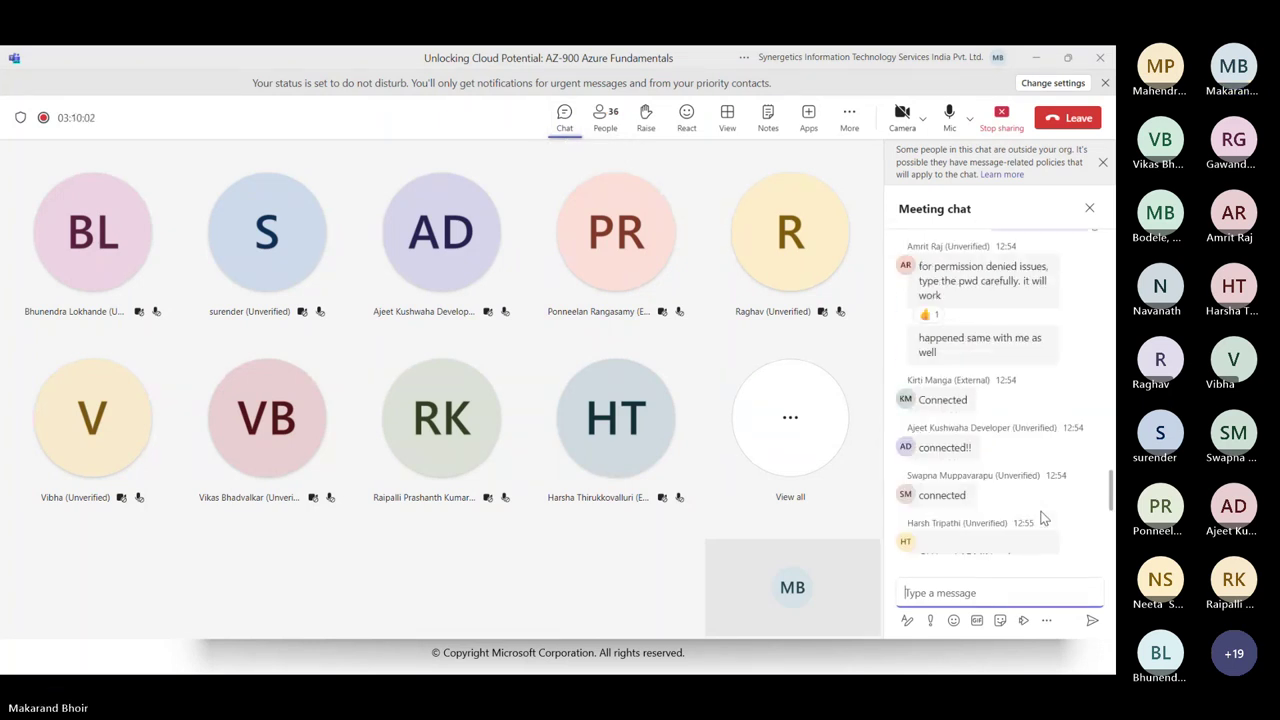
{"action": "scroll", "coordinate": [1040, 517], "scroll_direction": "up", "scroll_amount": 4}
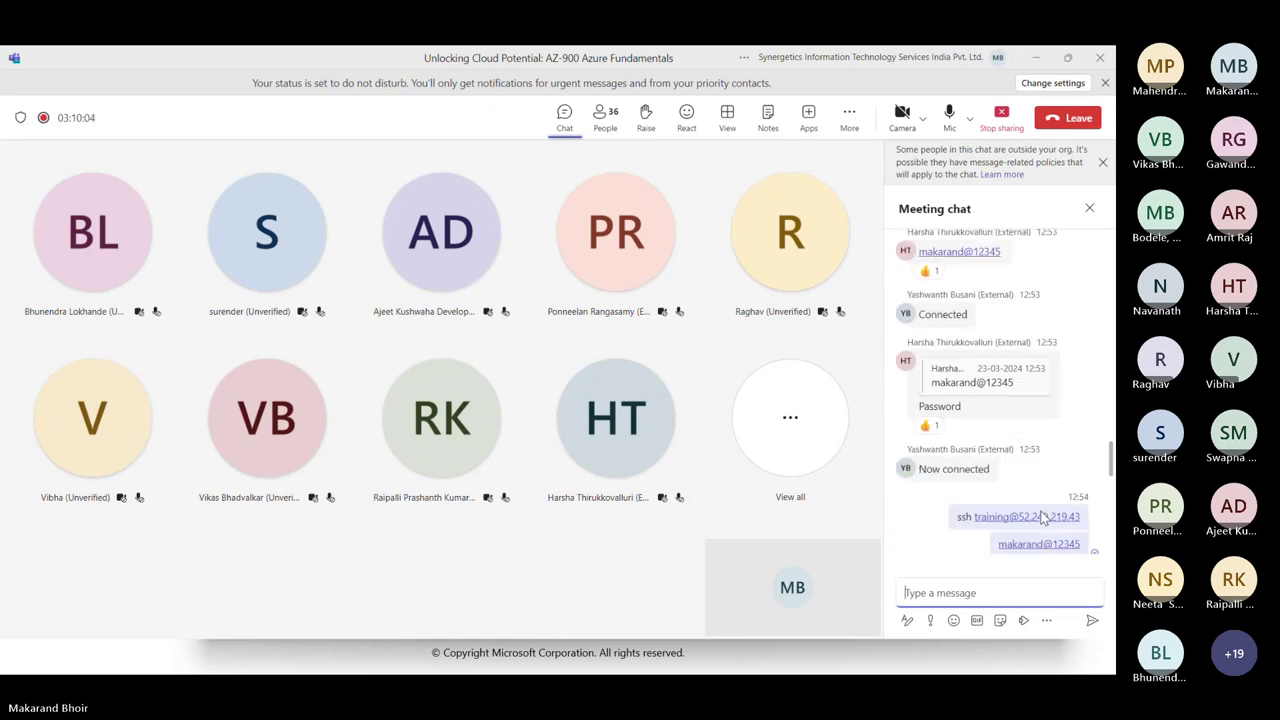
{"action": "scroll", "coordinate": [1040, 517], "scroll_direction": "down", "scroll_amount": 3}
{"action": "scroll", "coordinate": [1040, 517], "scroll_direction": "down", "scroll_amount": 5}
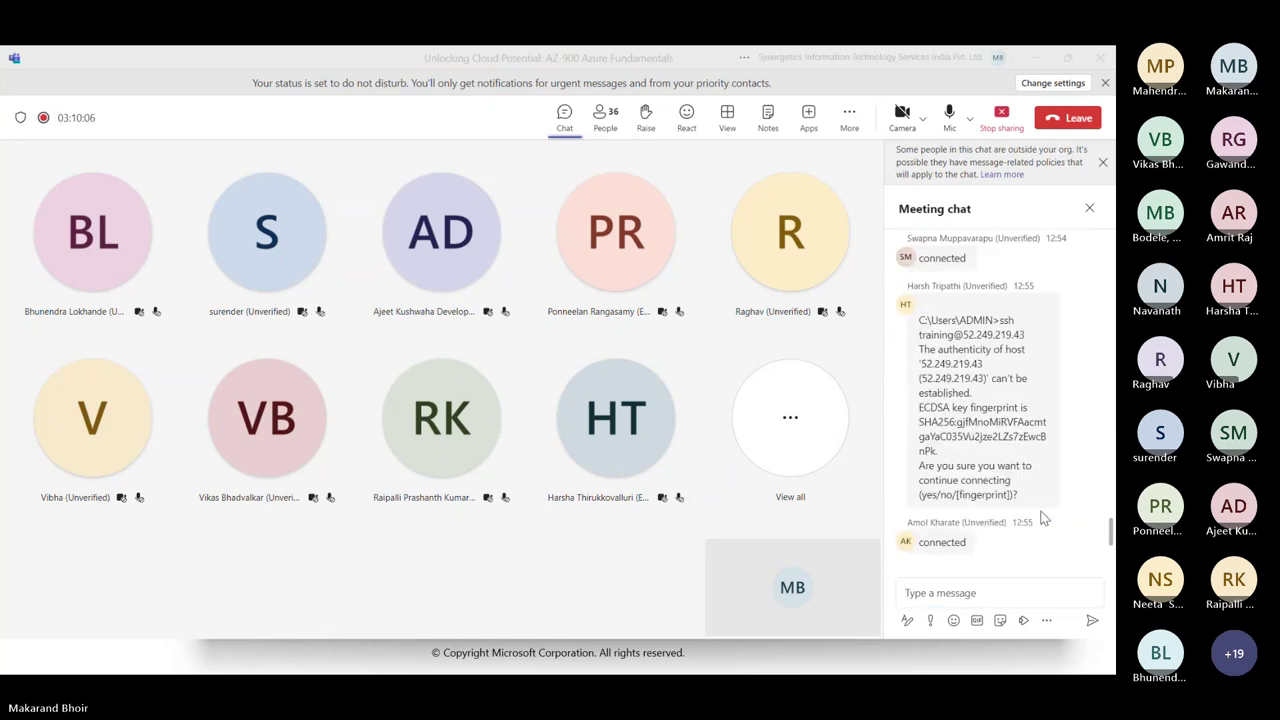
{"action": "key", "text": "alt+Tab"}
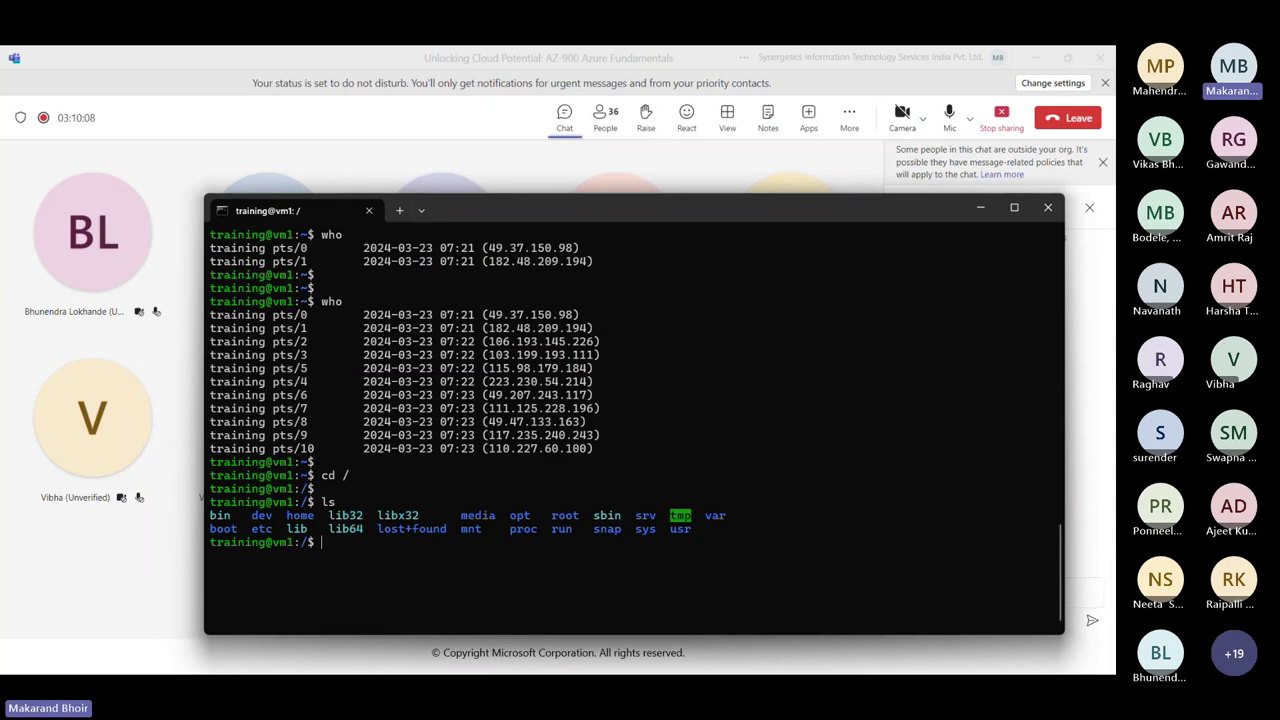
Step: Run who on vm1 to list sessions pts/0 through pts/14, then go back to the Teams meeting
{"action": "type", "text": "who"}
{"action": "key", "text": "Return"}
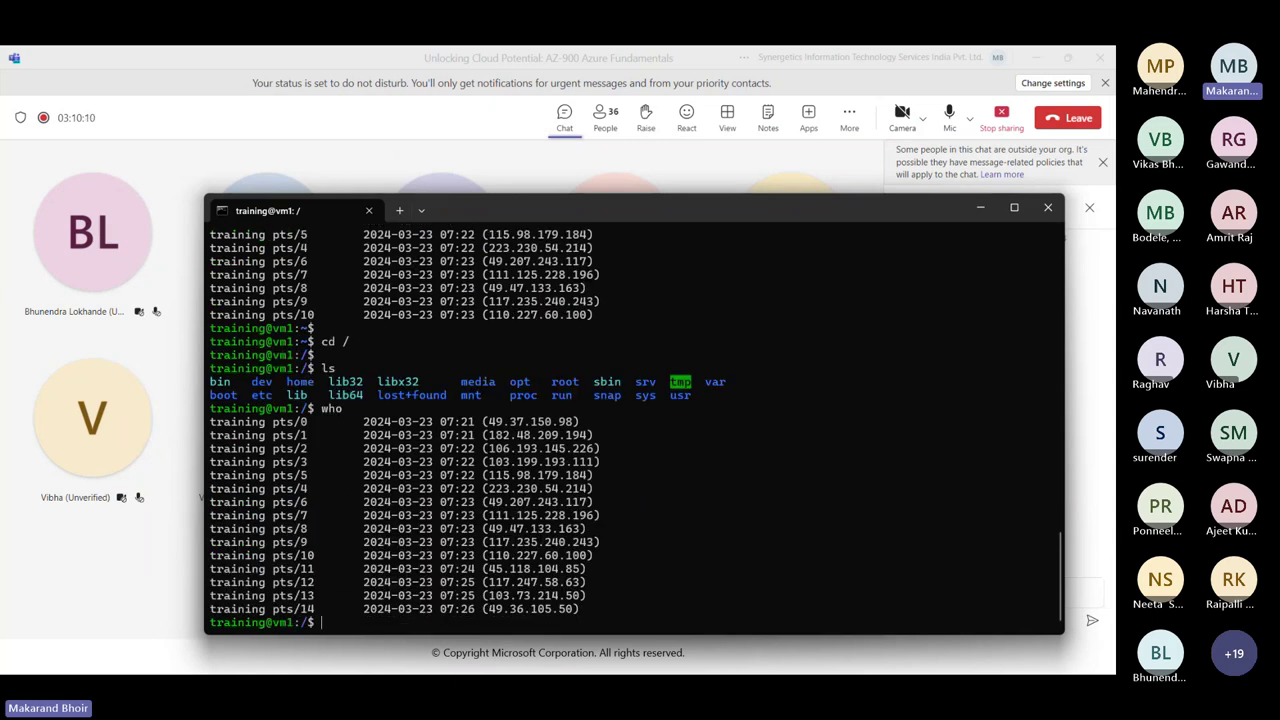
{"action": "left_click_drag", "start_coordinate": [781, 212], "coordinate": [751, 128]}
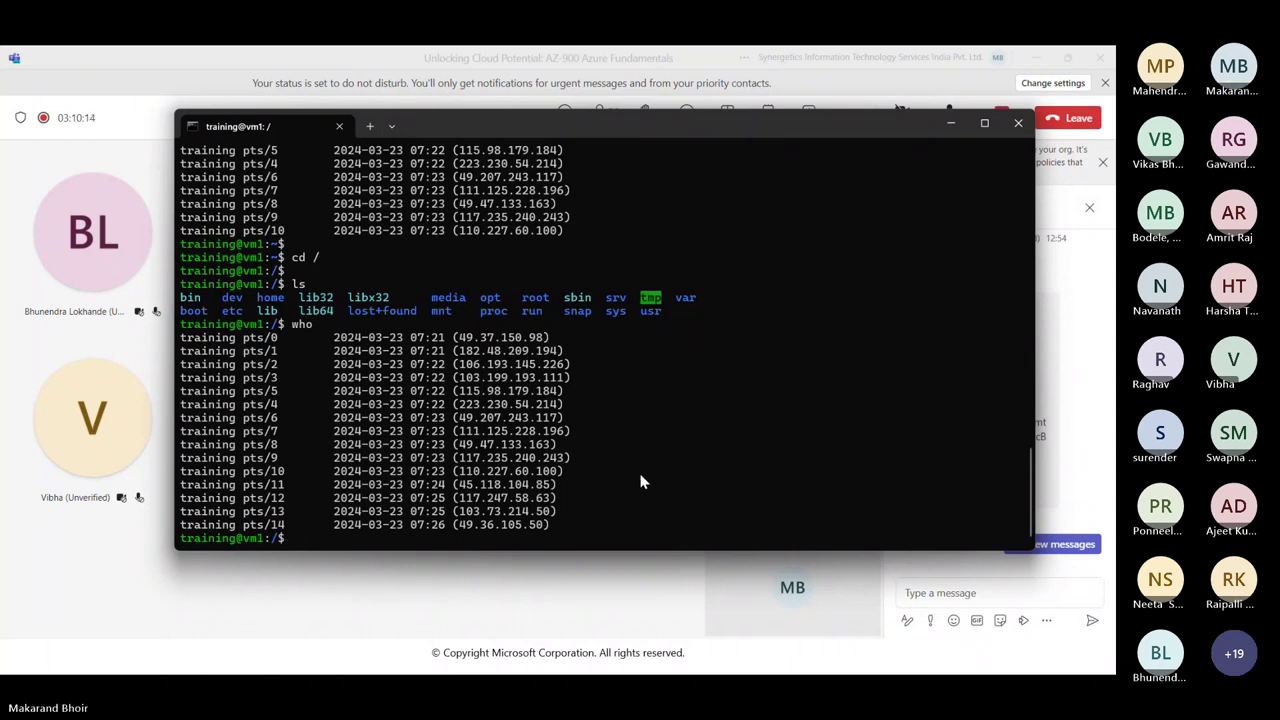
{"action": "left_click", "coordinate": [1037, 600]}
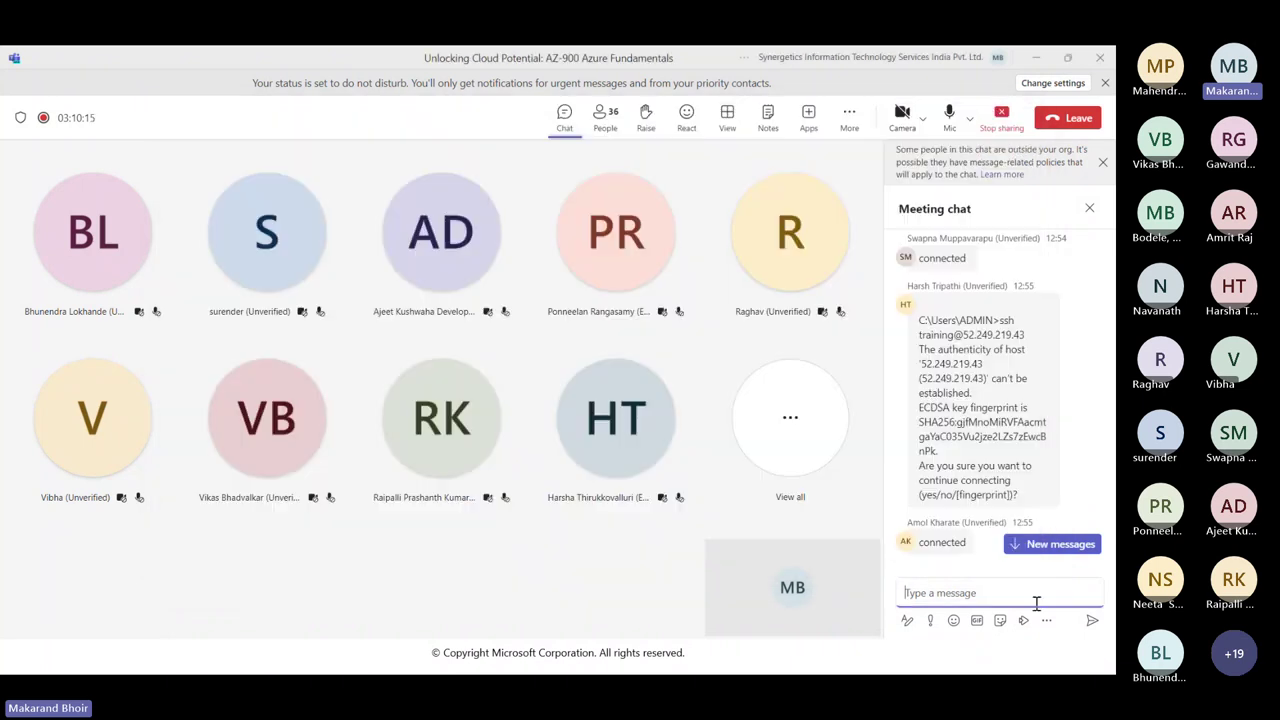
Step: Dismiss the new-messages notice and jump to the quoted original chat message
{"action": "left_click", "coordinate": [1078, 550]}
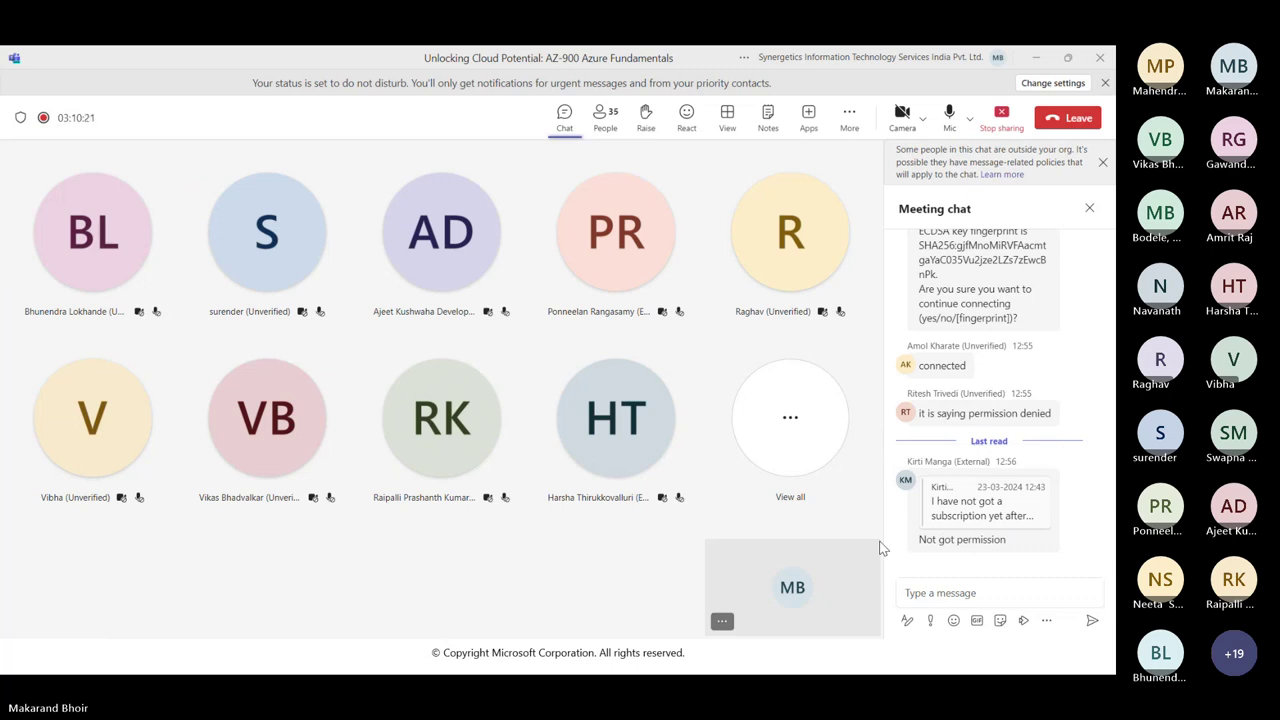
{"action": "mouse_move", "coordinate": [980, 513]}
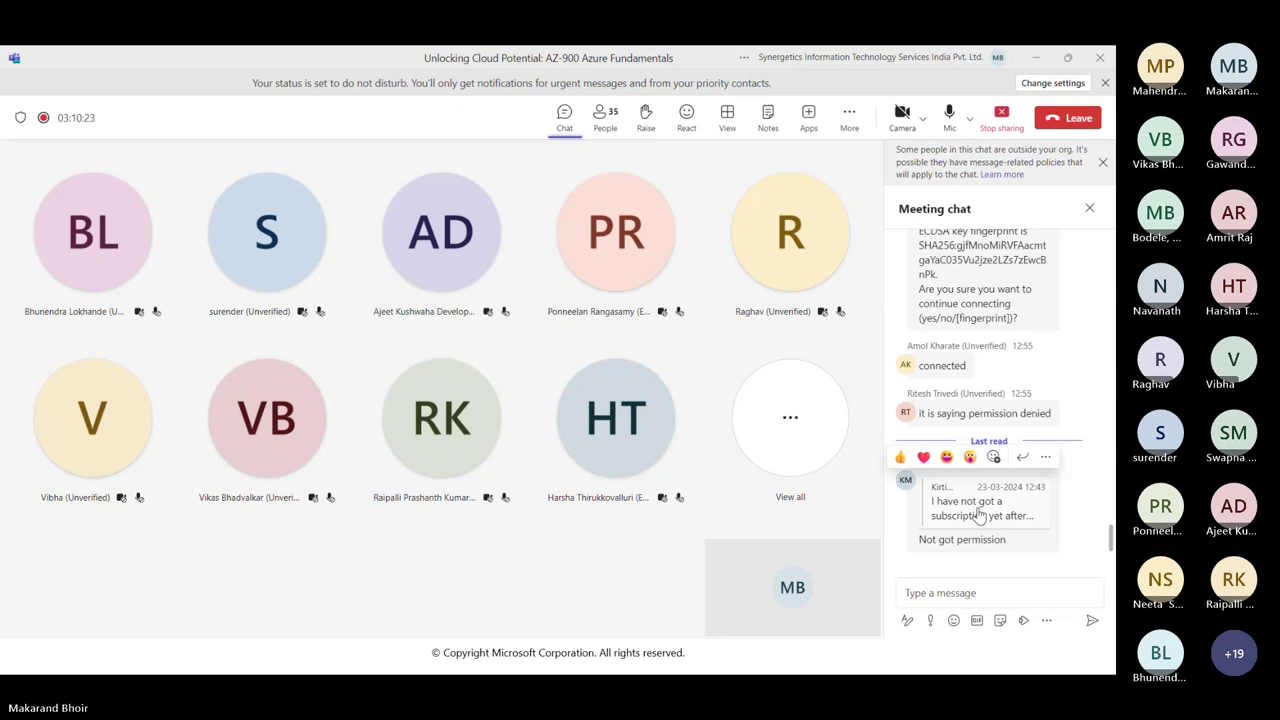
{"action": "left_click", "coordinate": [980, 513]}
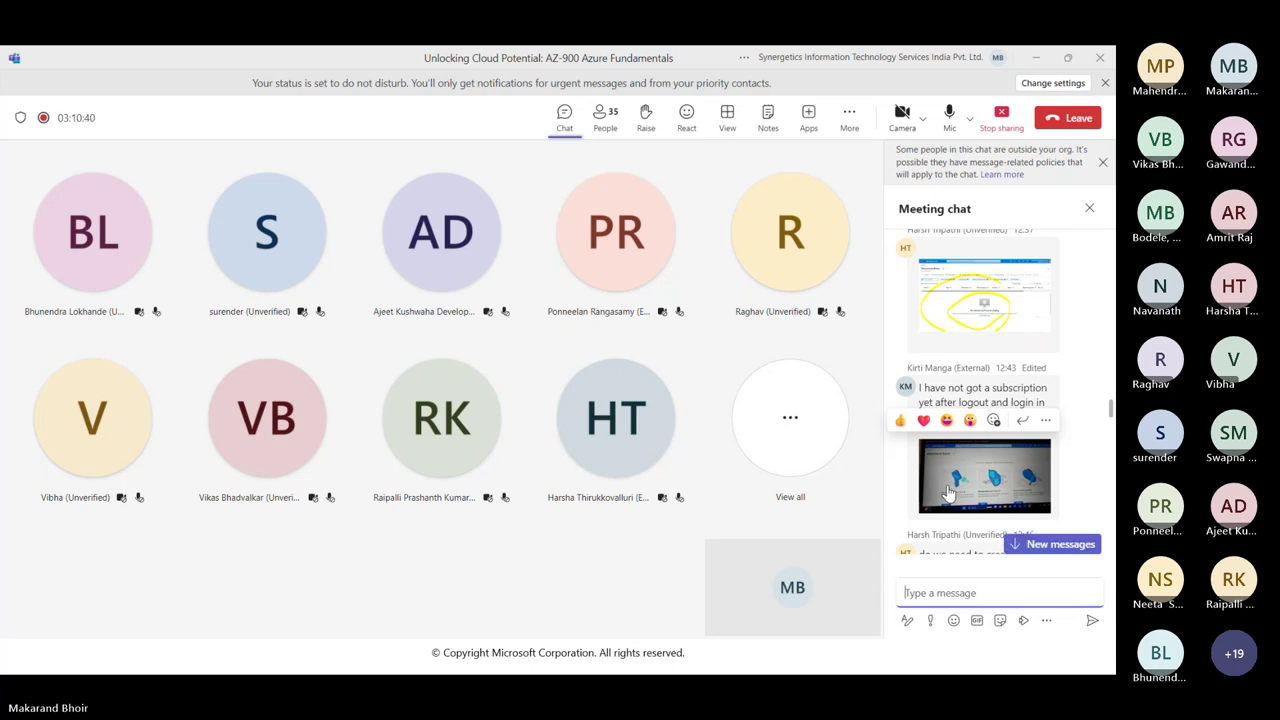
{"action": "scroll", "coordinate": [950, 492], "scroll_direction": "down", "scroll_amount": 5}
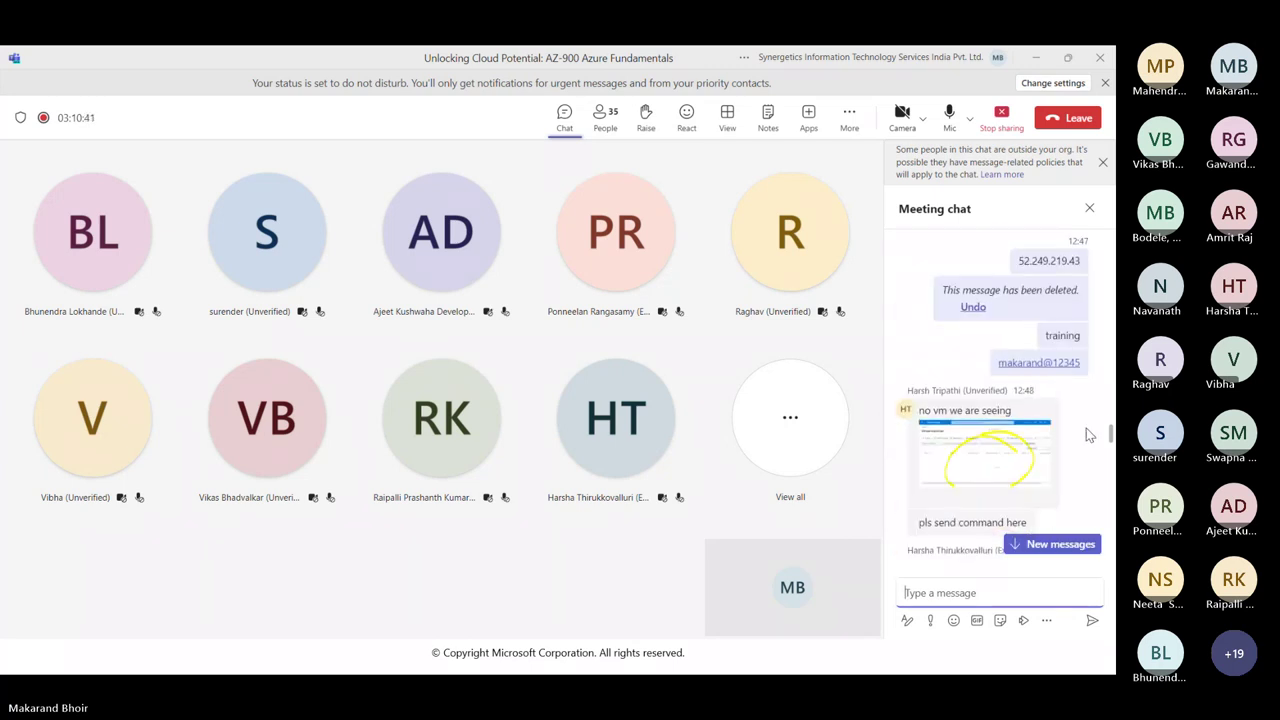
{"action": "left_click_drag", "start_coordinate": [1112, 438], "coordinate": [1112, 552]}
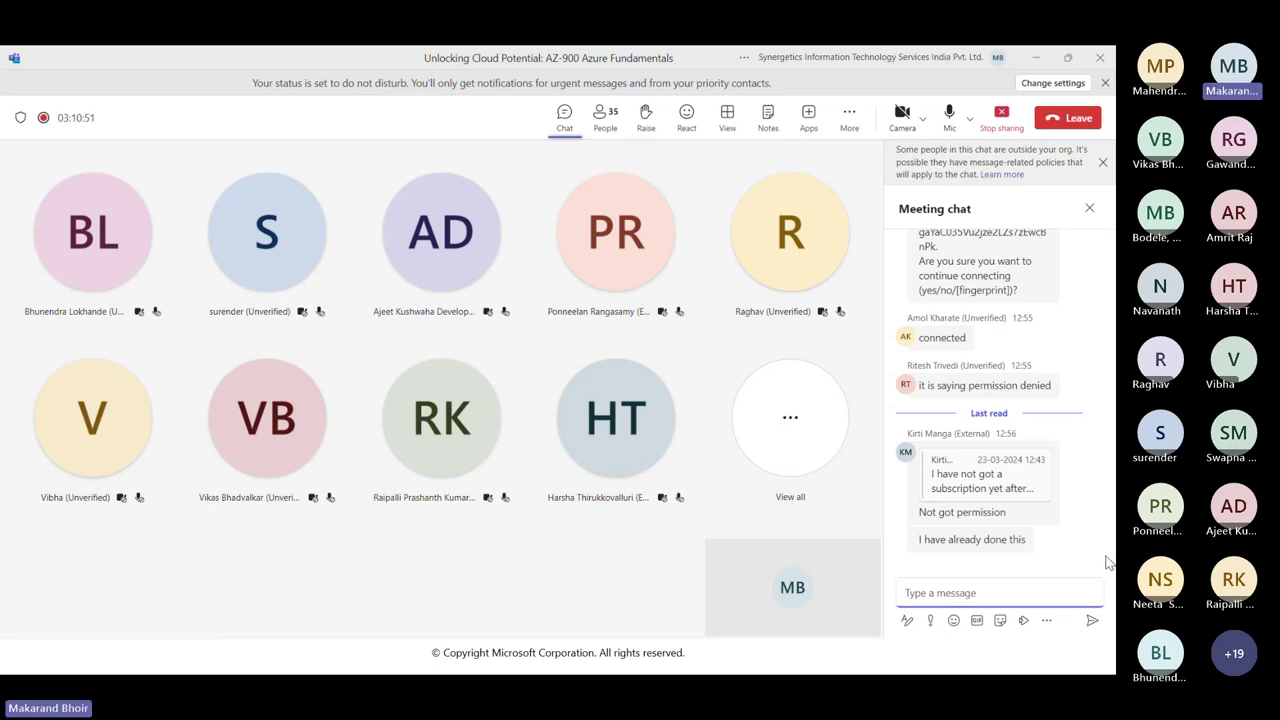
Step: View the attendee's enlarged no-subscription screenshot, close it, and return to the vm1 overview
{"action": "left_click", "coordinate": [988, 486]}
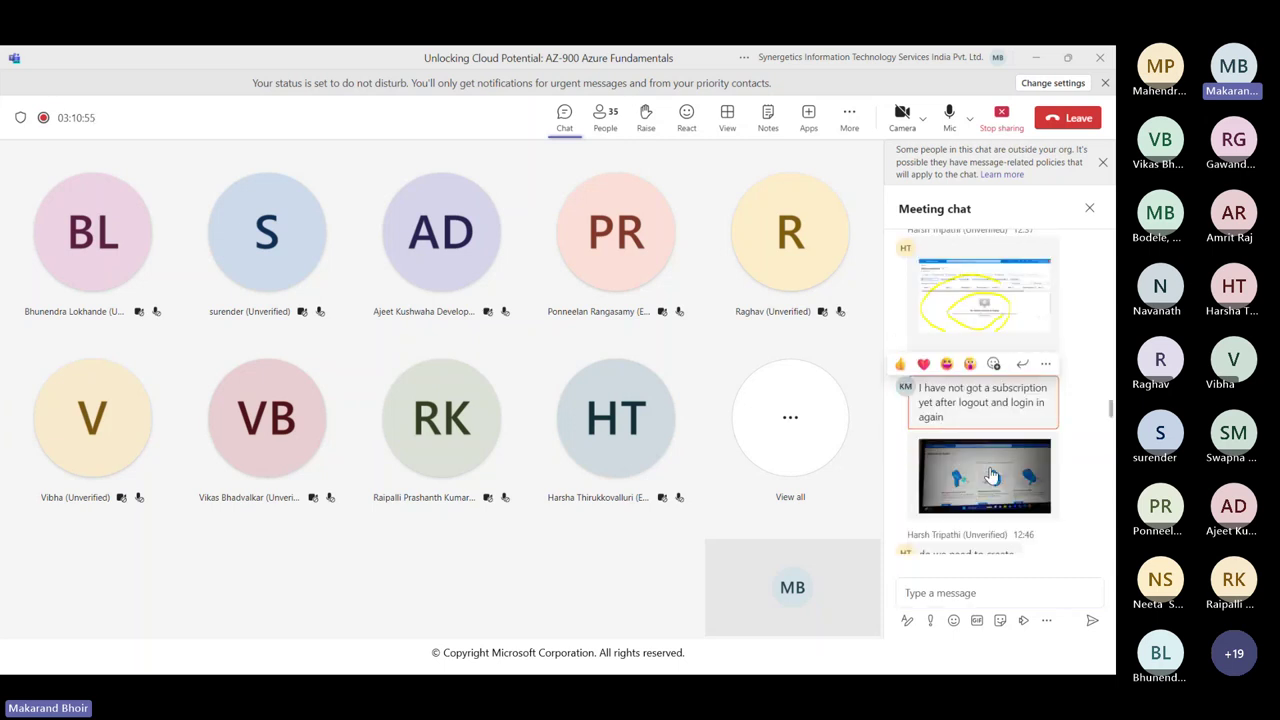
{"action": "left_click", "coordinate": [988, 487]}
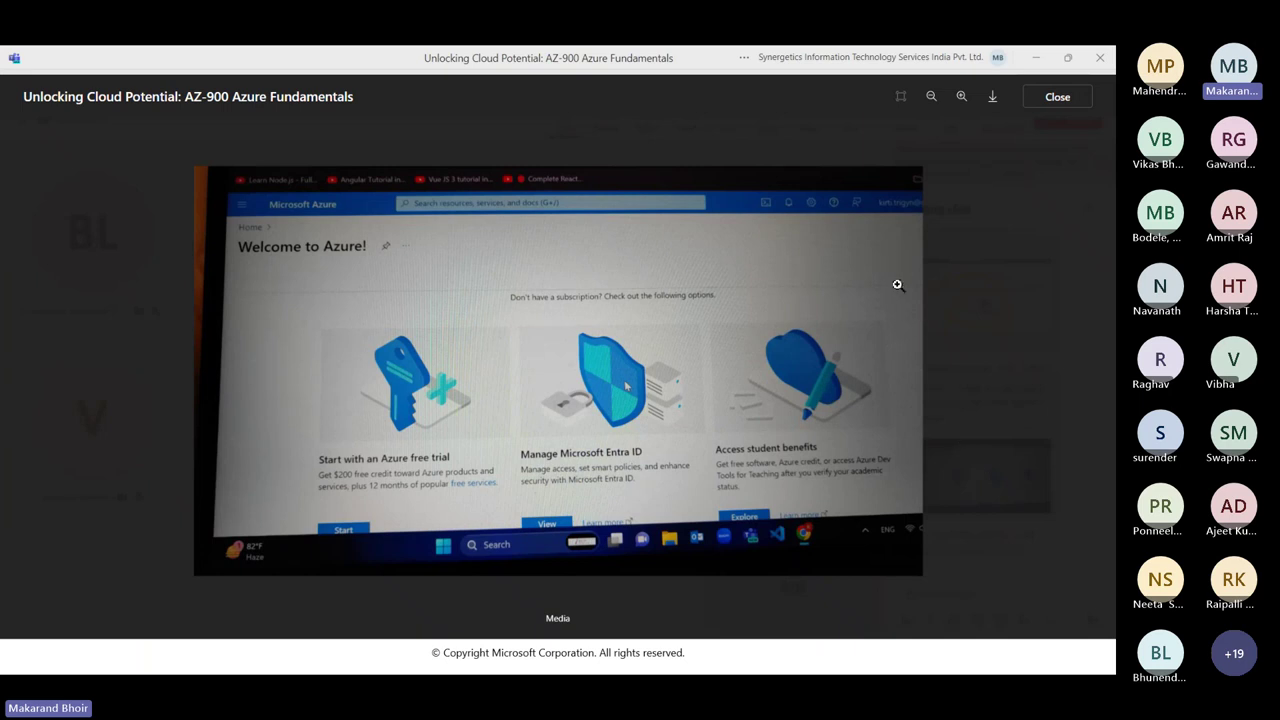
{"action": "left_click", "coordinate": [1053, 100]}
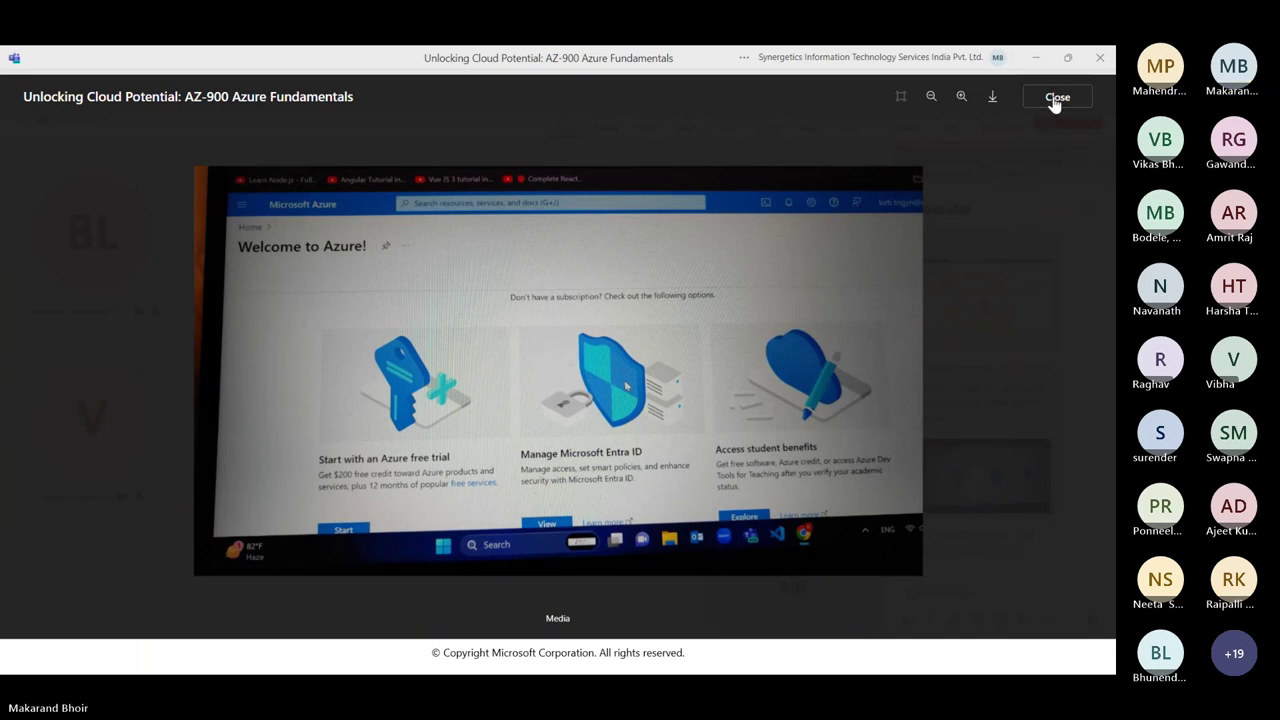
{"action": "key", "text": "alt+Tab"}
{"action": "key", "text": "alt+Tab"}
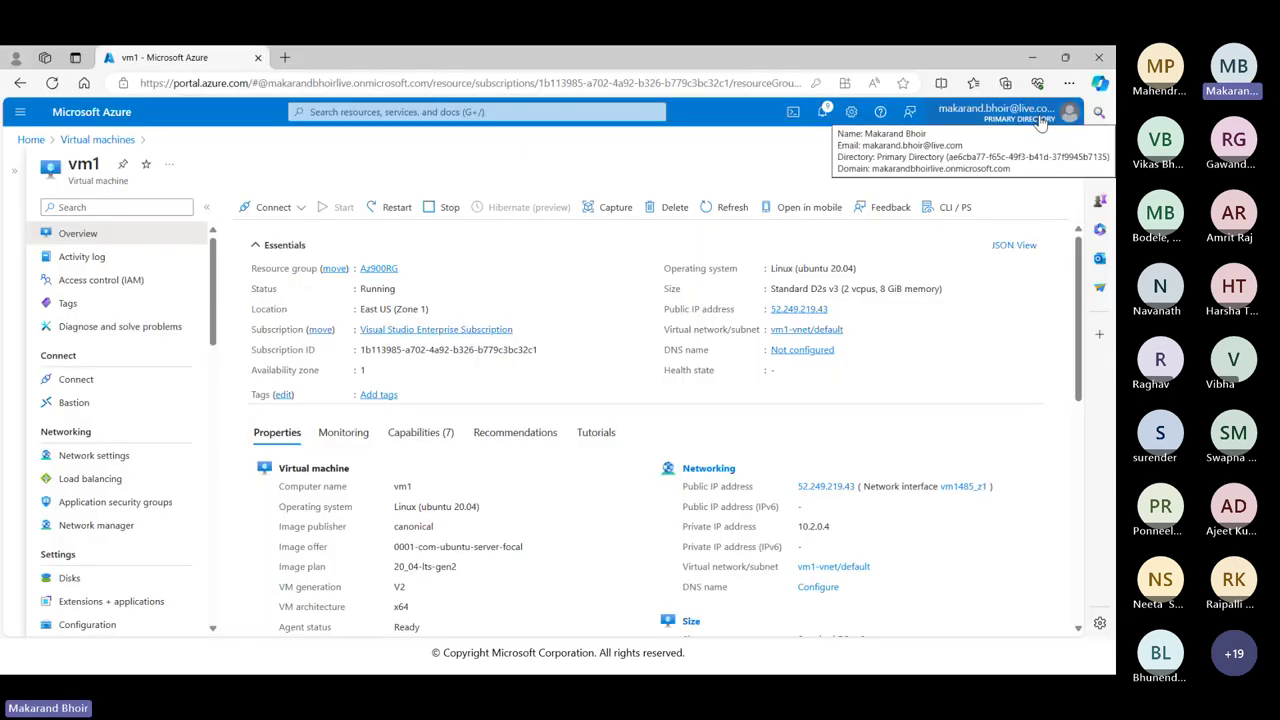
Step: Show Directories + subscriptions with Primary Directory annotated as current, then return to Teams
{"action": "left_click", "coordinate": [1041, 120]}
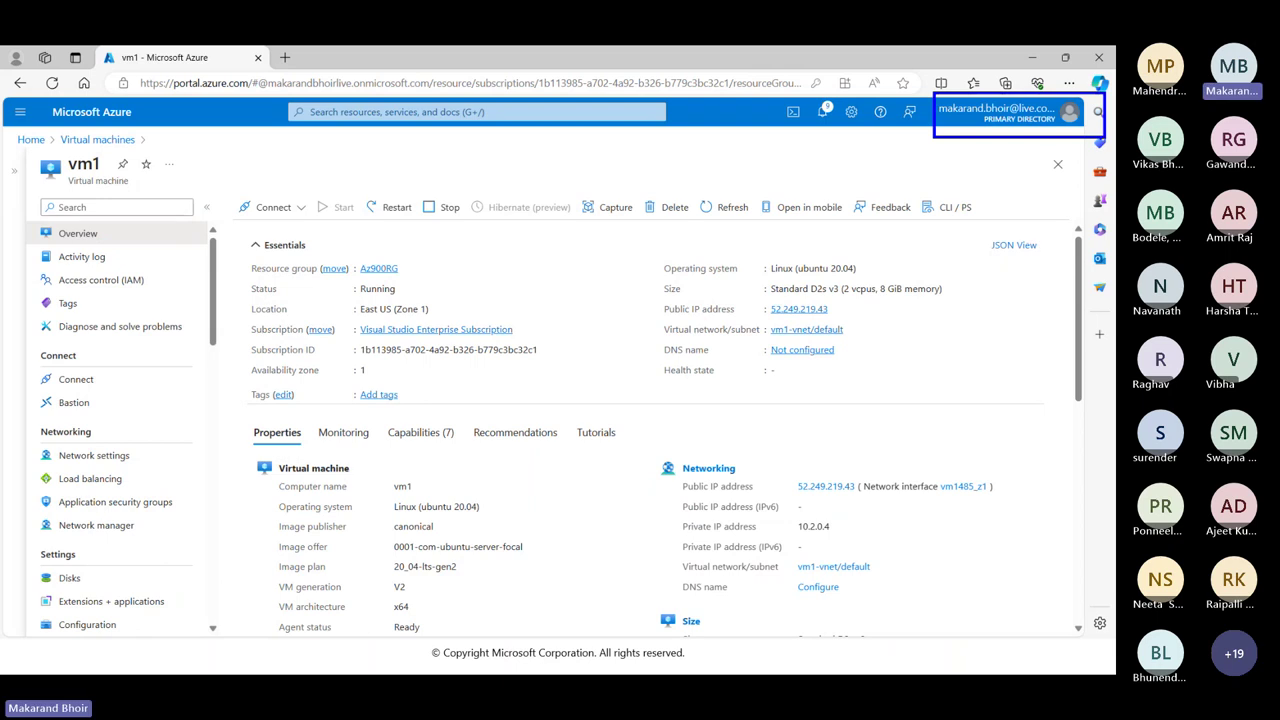
{"action": "mouse_move", "coordinate": [994, 127]}
{"action": "left_mouse_down"}
{"action": "mouse_move", "coordinate": [1060, 127]}
{"action": "mouse_move", "coordinate": [1040, 135]}
{"action": "left_mouse_up"}
{"action": "left_click", "coordinate": [1069, 114]}
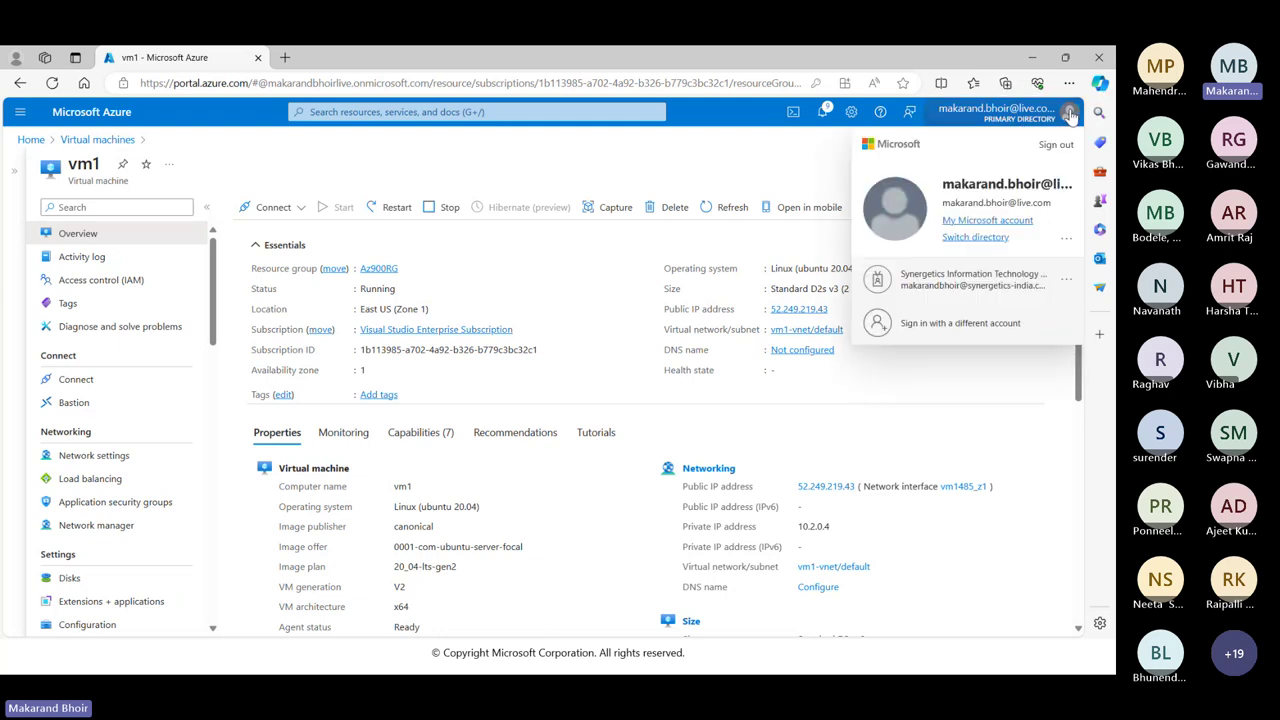
{"action": "left_click", "coordinate": [987, 240]}
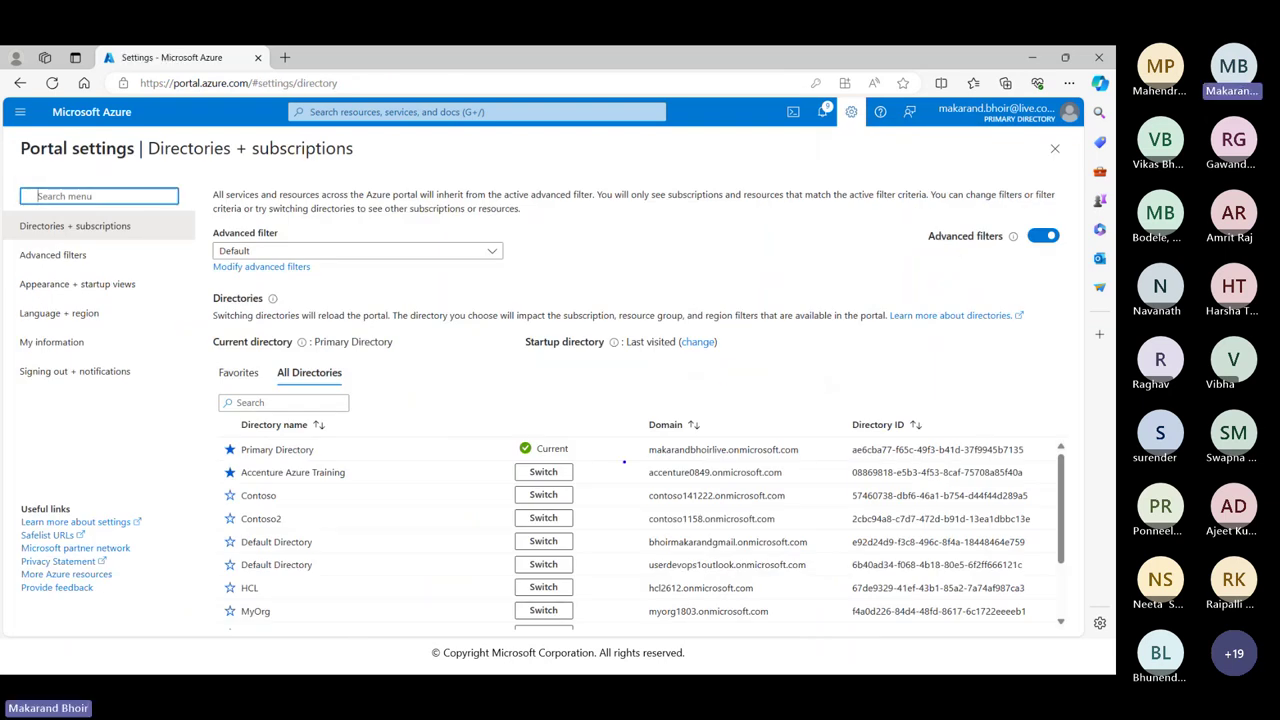
{"action": "left_click_drag", "start_coordinate": [603, 405], "coordinate": [575, 450]}
{"action": "key", "text": "alt+Tab"}
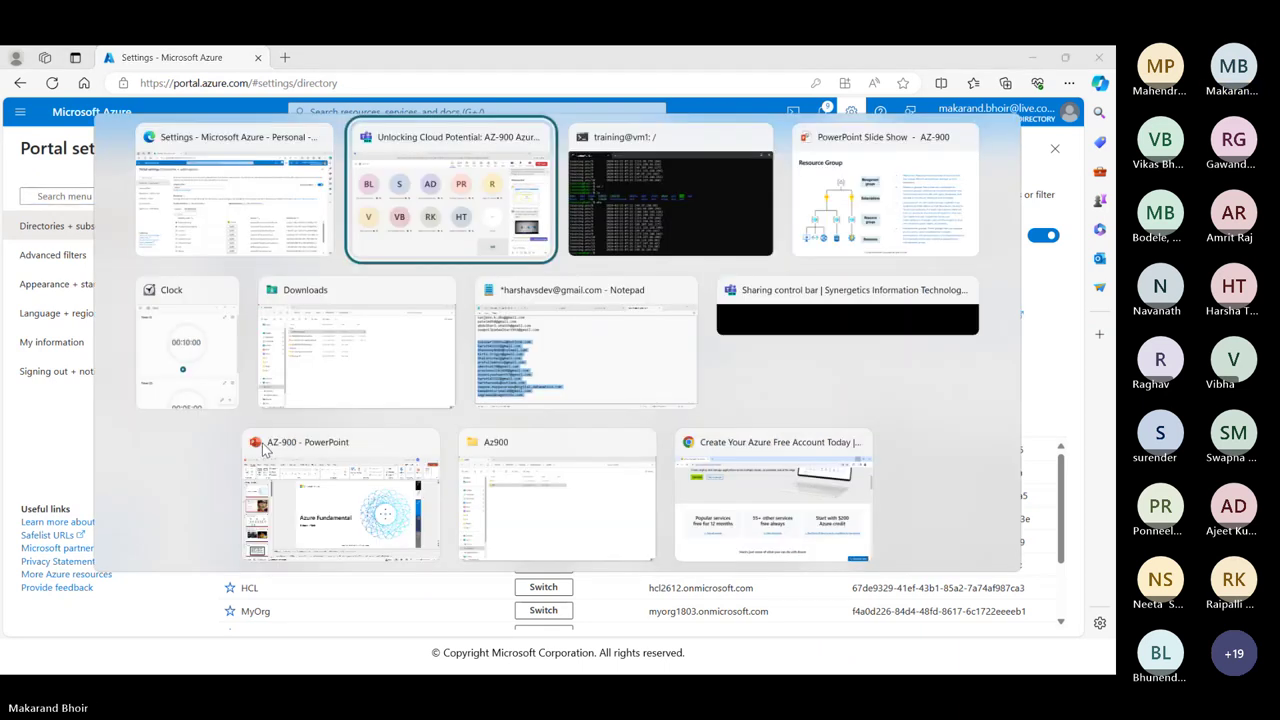
Step: Scroll to the newest meeting chat messages, then bring the vm1 SSH terminal back to front
{"action": "scroll", "coordinate": [1005, 410], "scroll_direction": "down", "scroll_amount": 3}
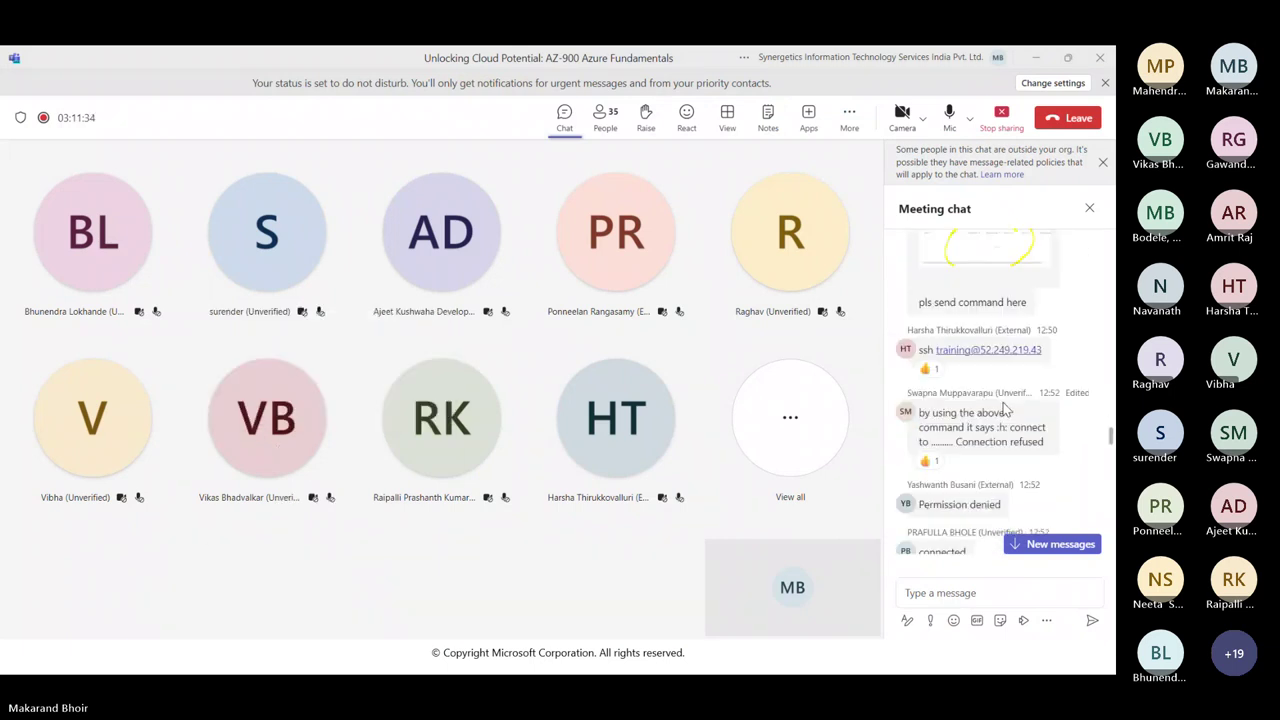
{"action": "scroll", "coordinate": [1005, 410], "scroll_direction": "down", "scroll_amount": 10}
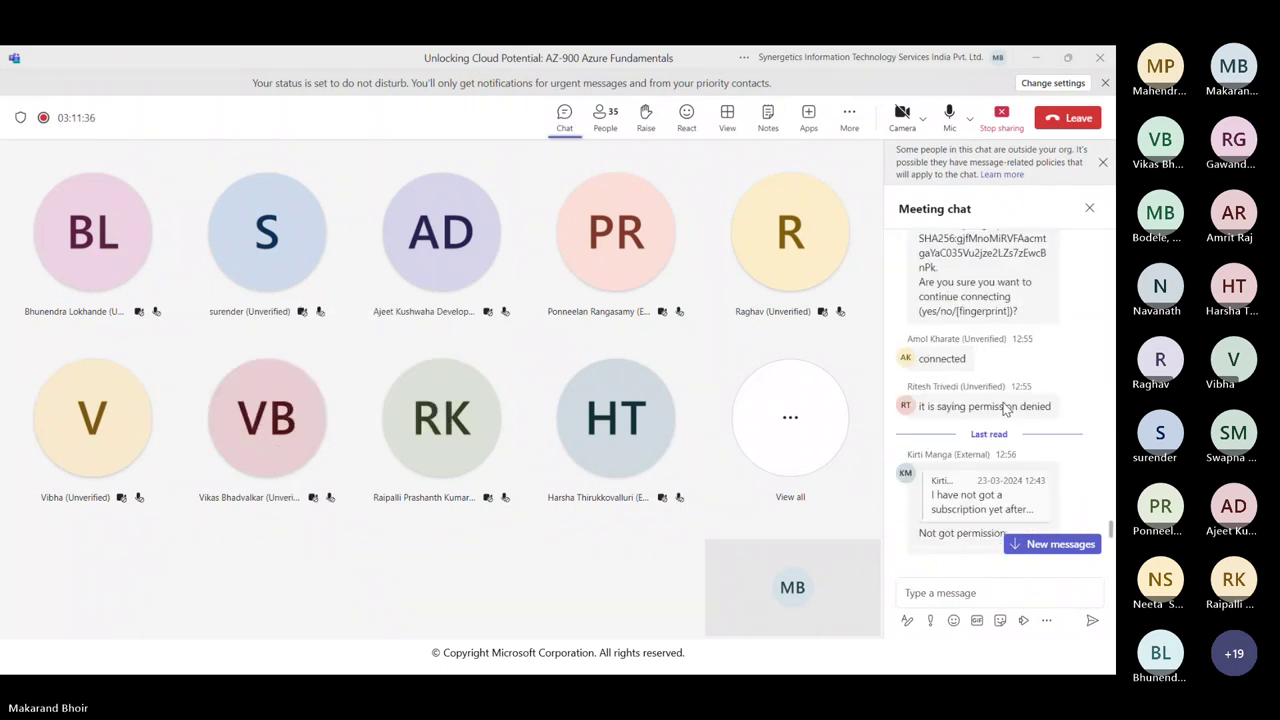
{"action": "scroll", "coordinate": [1005, 410], "scroll_direction": "down", "scroll_amount": 5}
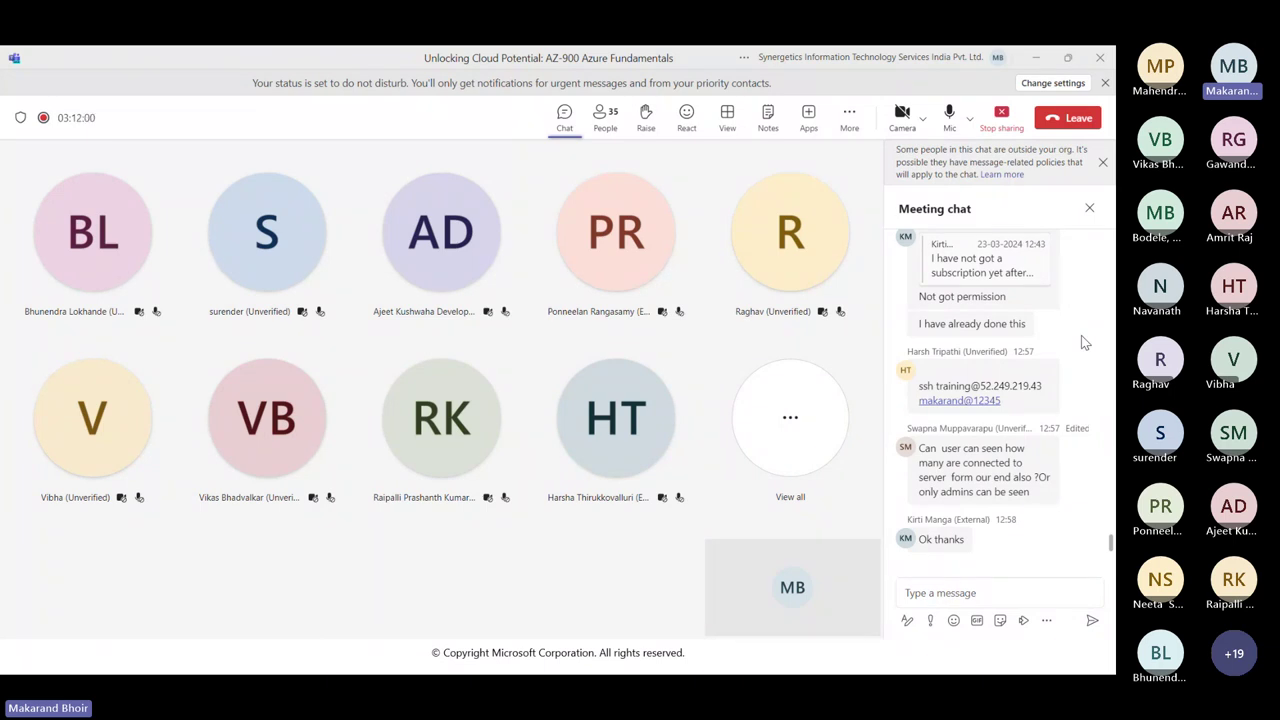
{"action": "key", "text": "alt+Tab"}
{"action": "key", "text": "alt+Tab"}
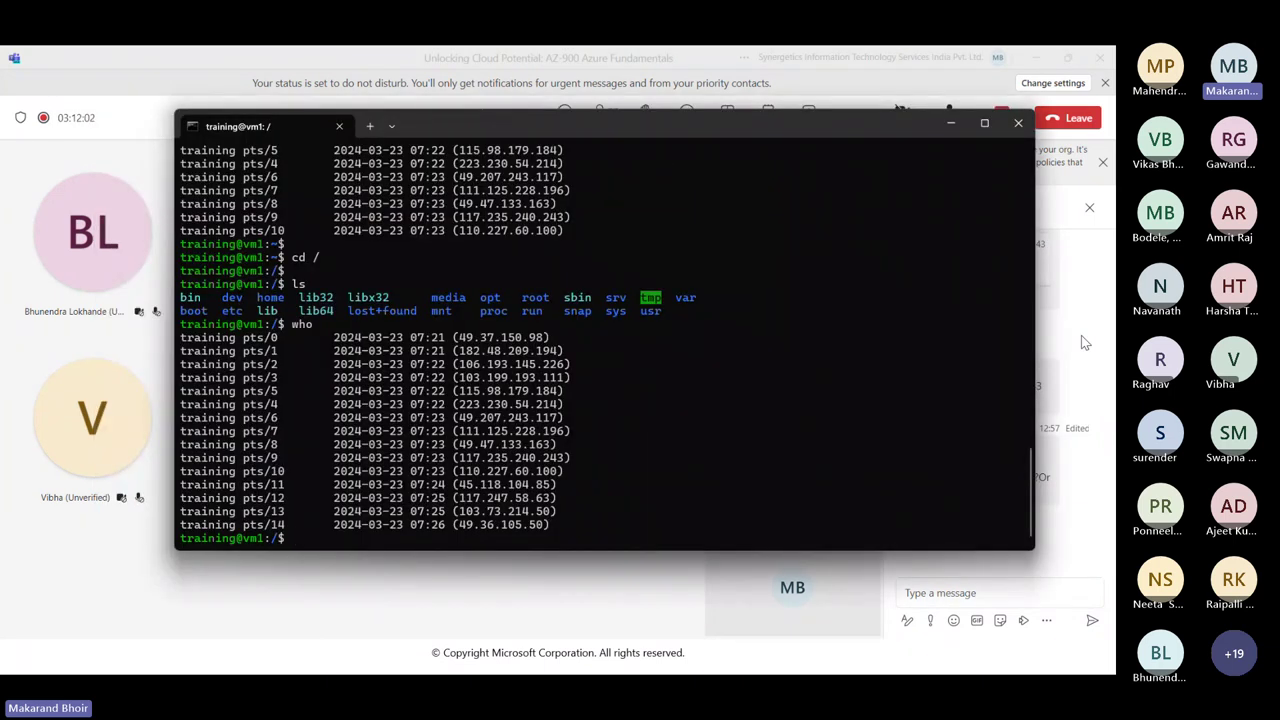
Step: Maximize the vm1 terminal and rerun who, now showing pts/15, then minimize it
{"action": "double_click", "coordinate": [815, 127]}
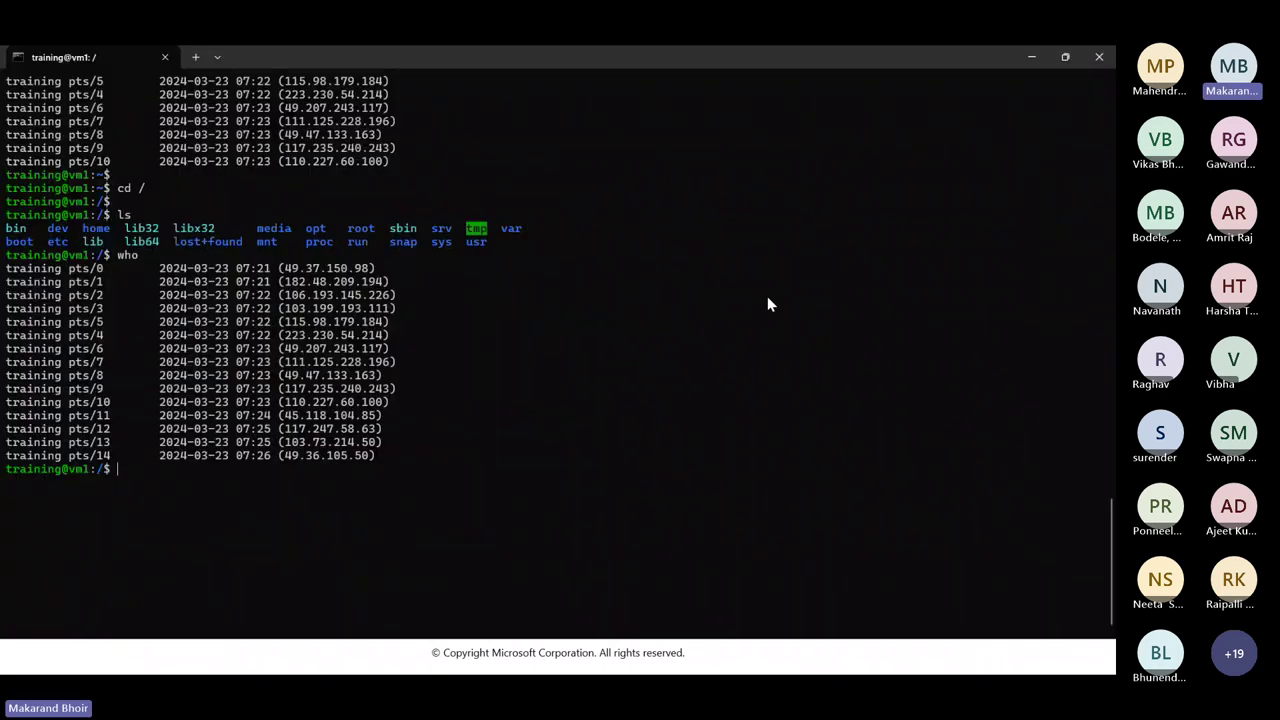
{"action": "key", "text": "Return"}
{"action": "type", "text": "who"}
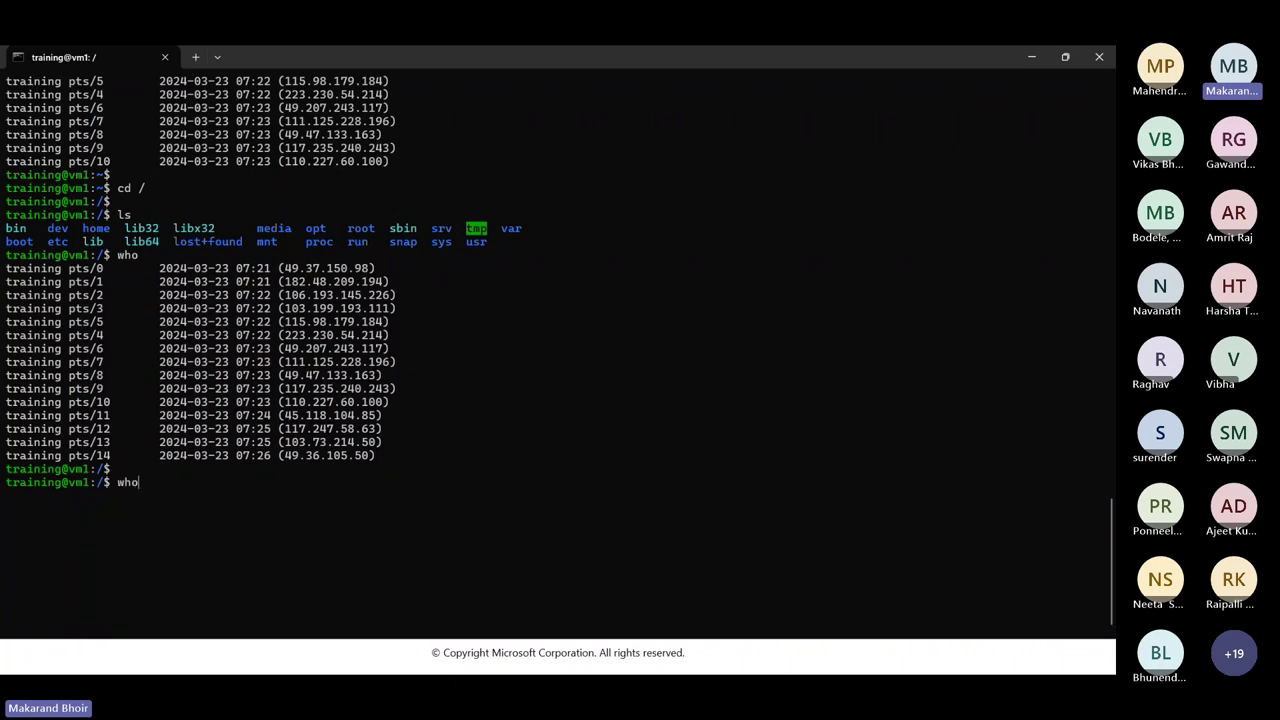
{"action": "key", "text": "Return"}
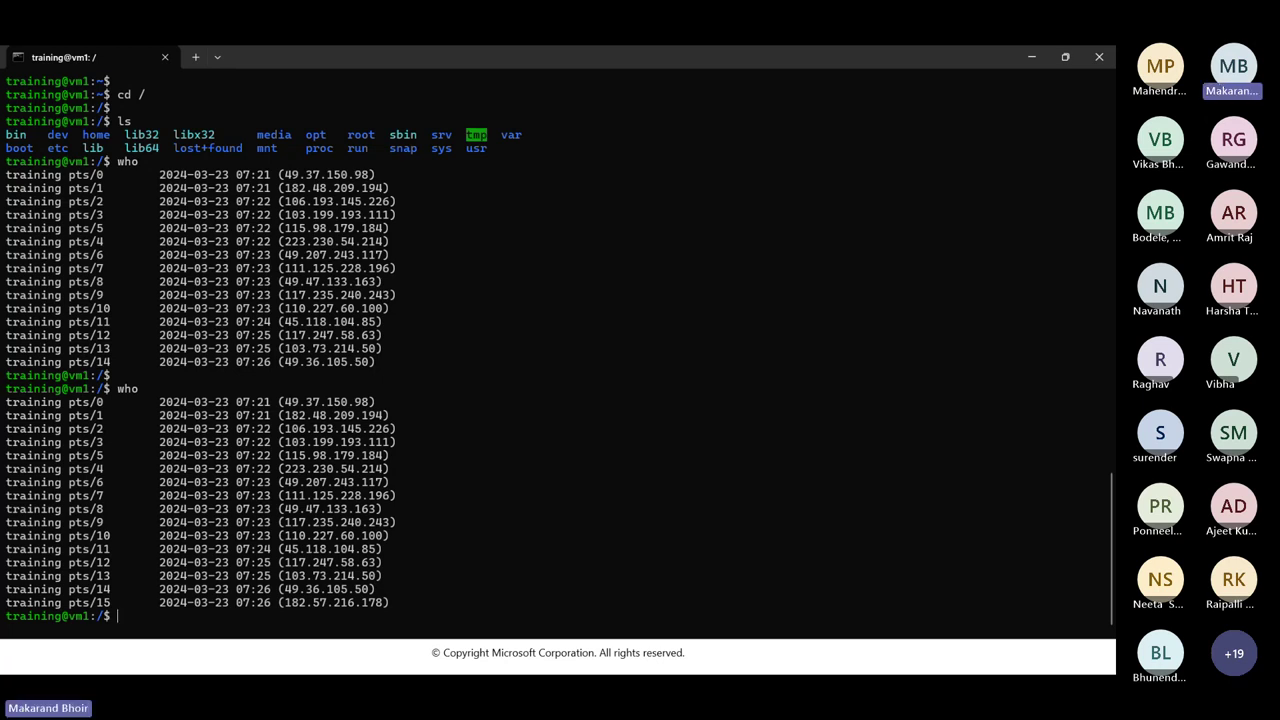
{"action": "left_click", "coordinate": [1034, 62]}
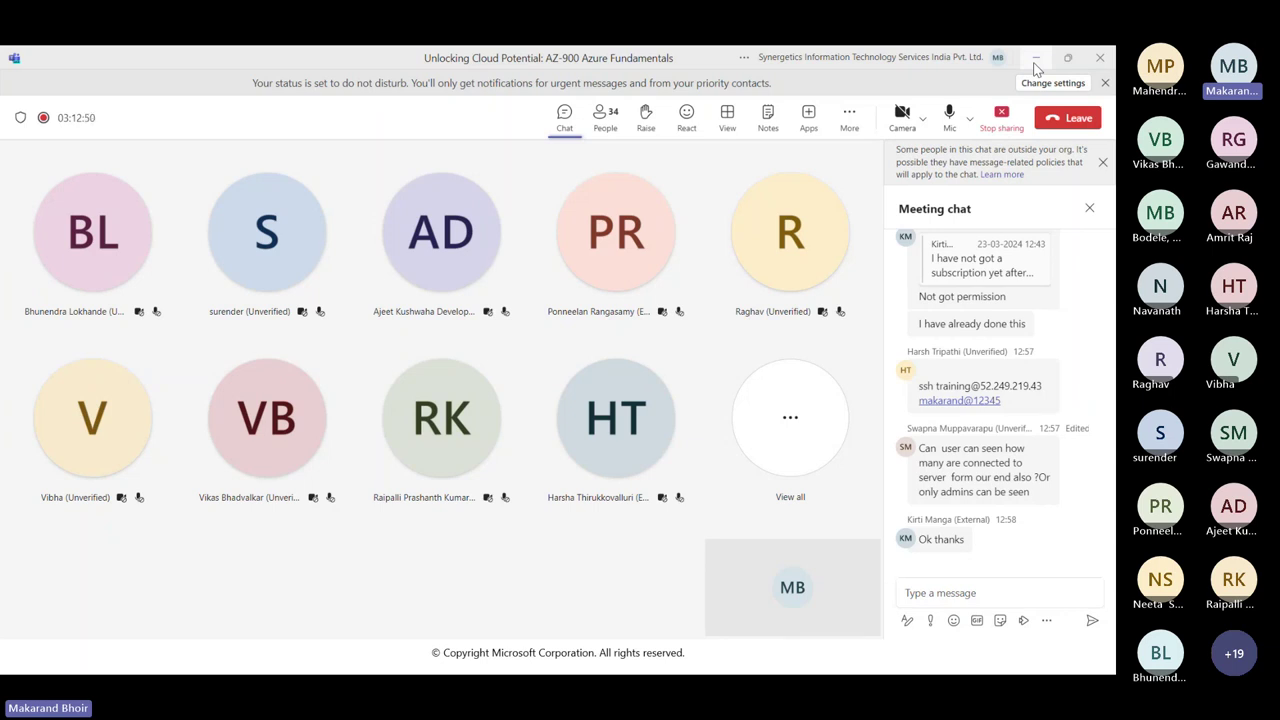
Step: Switch to the Azure portal and open the Virtual machines list via search
{"action": "key", "text": "alt+Tab"}
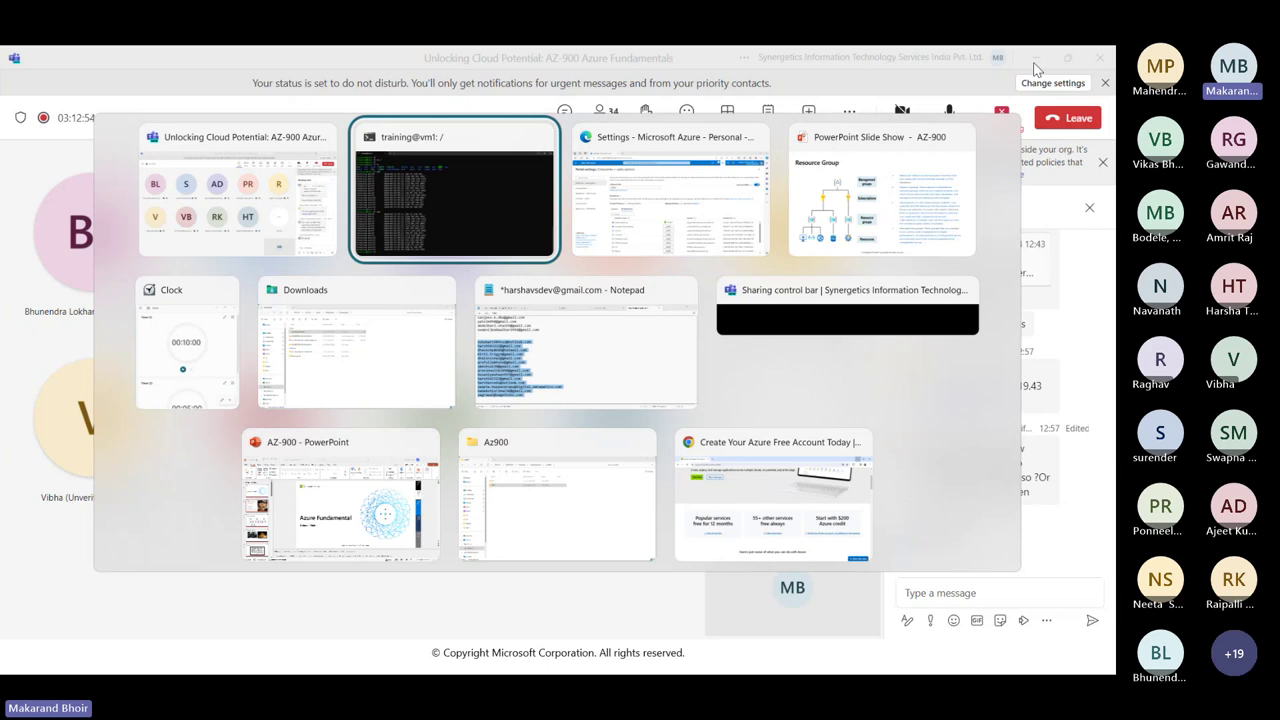
{"action": "key", "text": "alt+Tab"}
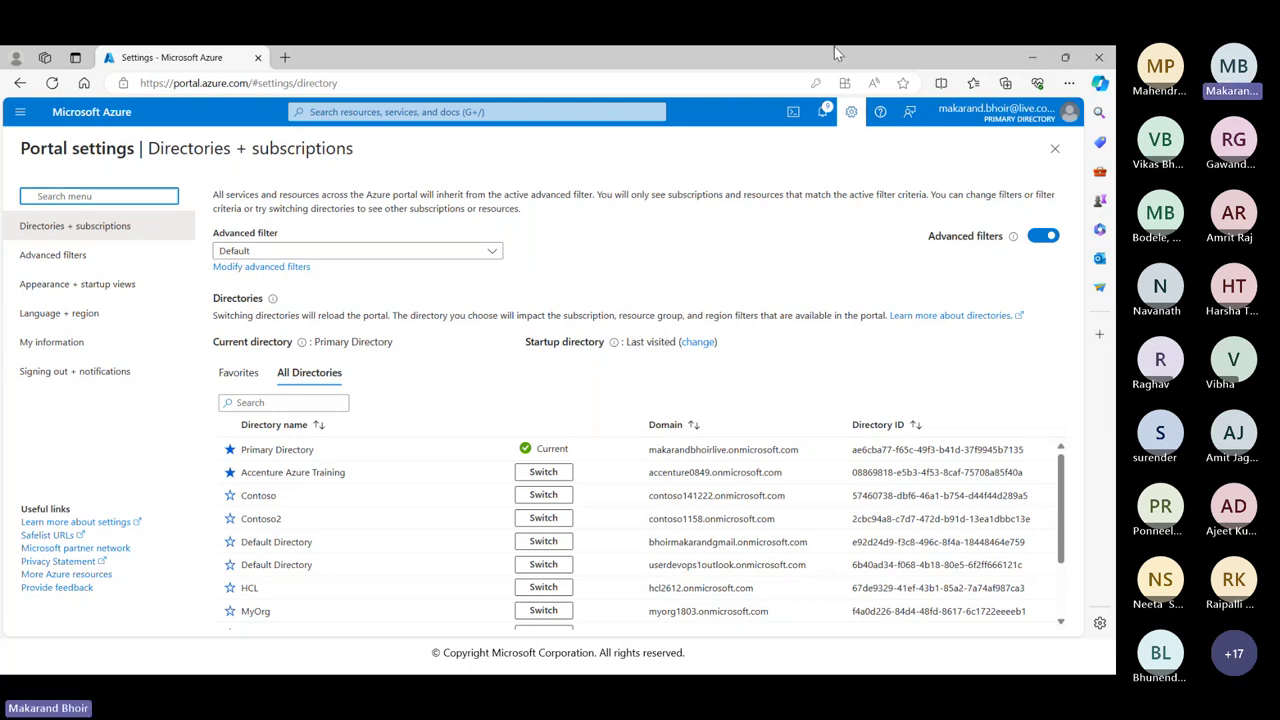
{"action": "left_click", "coordinate": [543, 110]}
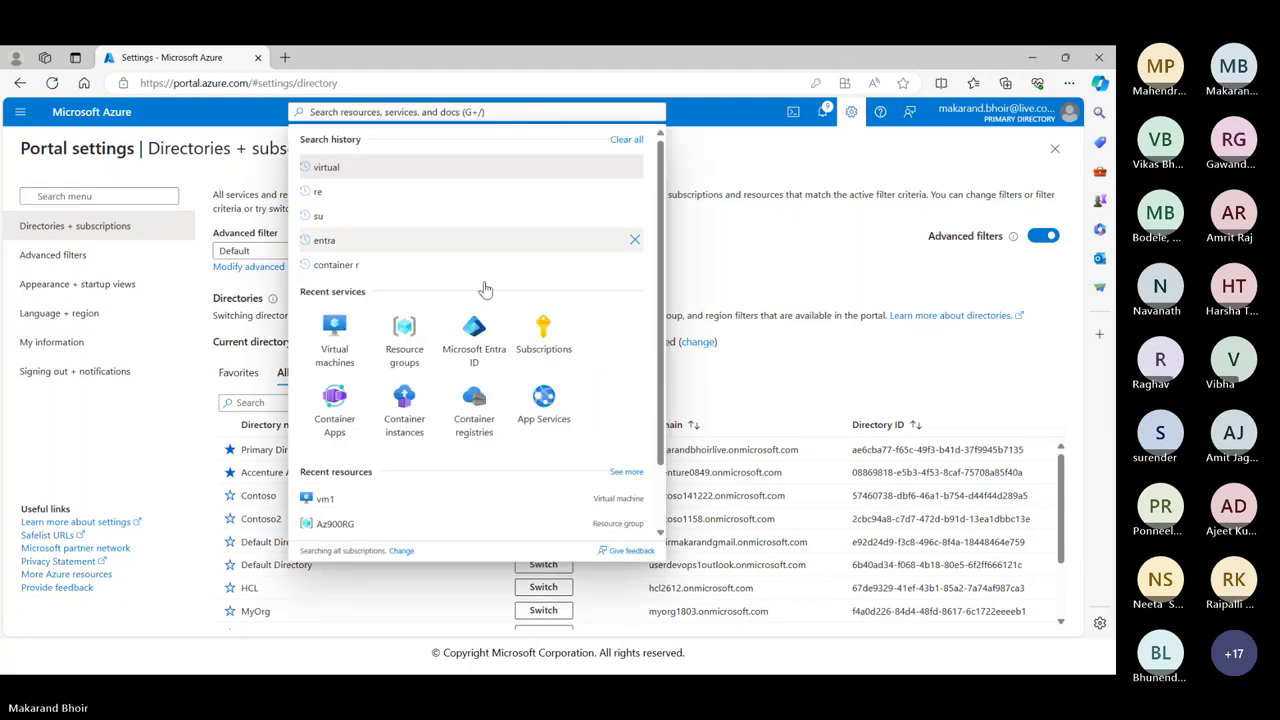
{"action": "left_click", "coordinate": [336, 330]}
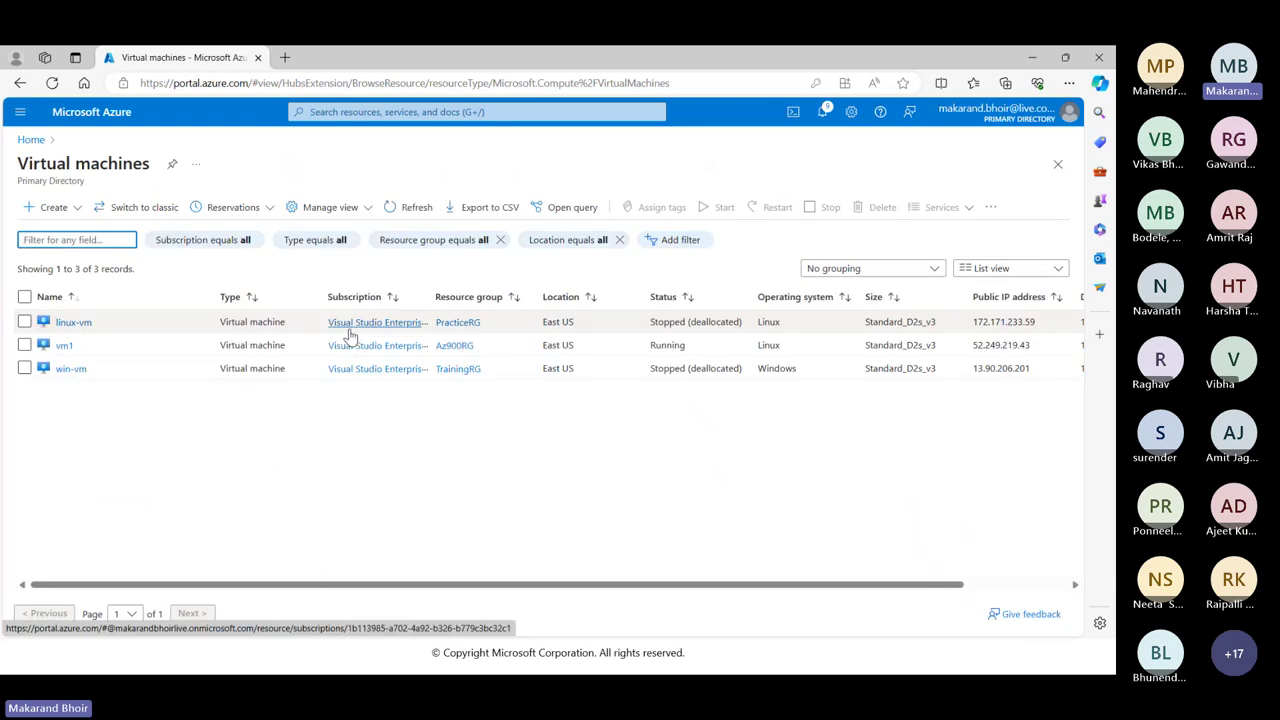
Step: Annotate win-vm and its Stopped (deallocated) status in the list
{"action": "left_click_drag", "start_coordinate": [50, 384], "coordinate": [180, 383]}
{"action": "left_click_drag", "start_coordinate": [157, 437], "coordinate": [99, 395]}
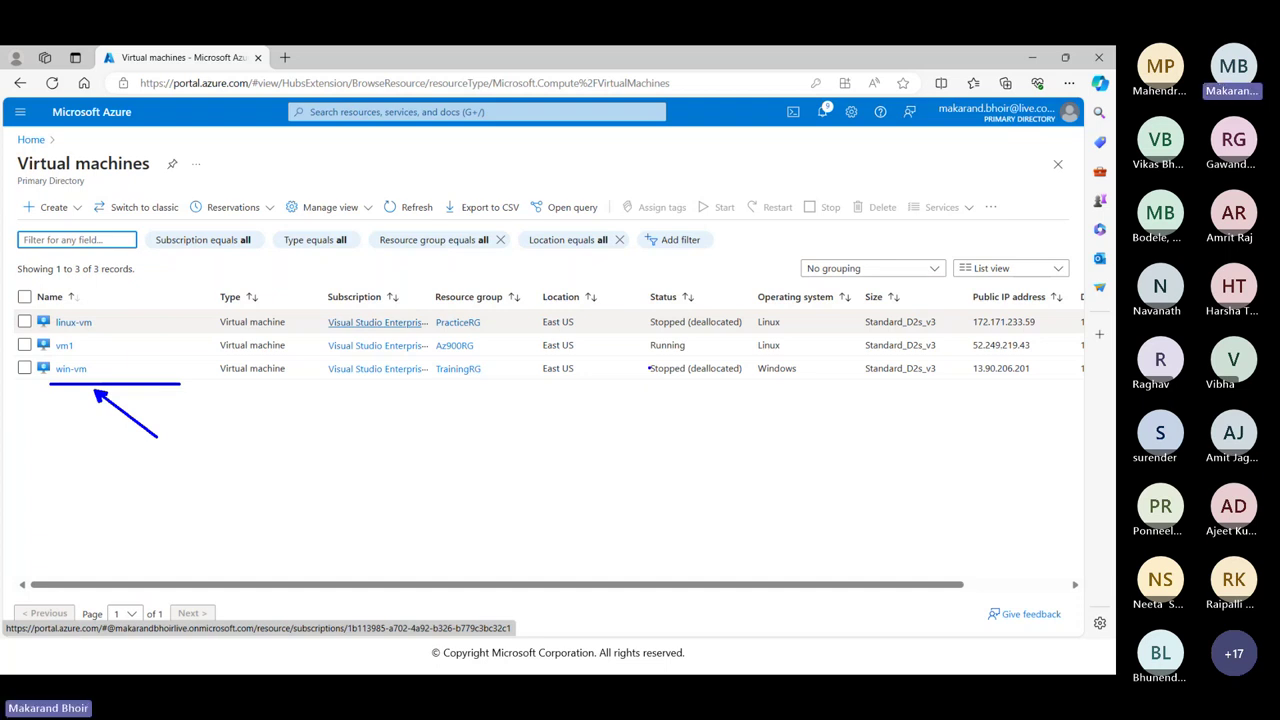
{"action": "left_click_drag", "start_coordinate": [648, 368], "coordinate": [751, 371]}
Step: Start a new Azure virtual machine in resource group Az900RG named vm-2
{"action": "left_click", "coordinate": [50, 207]}
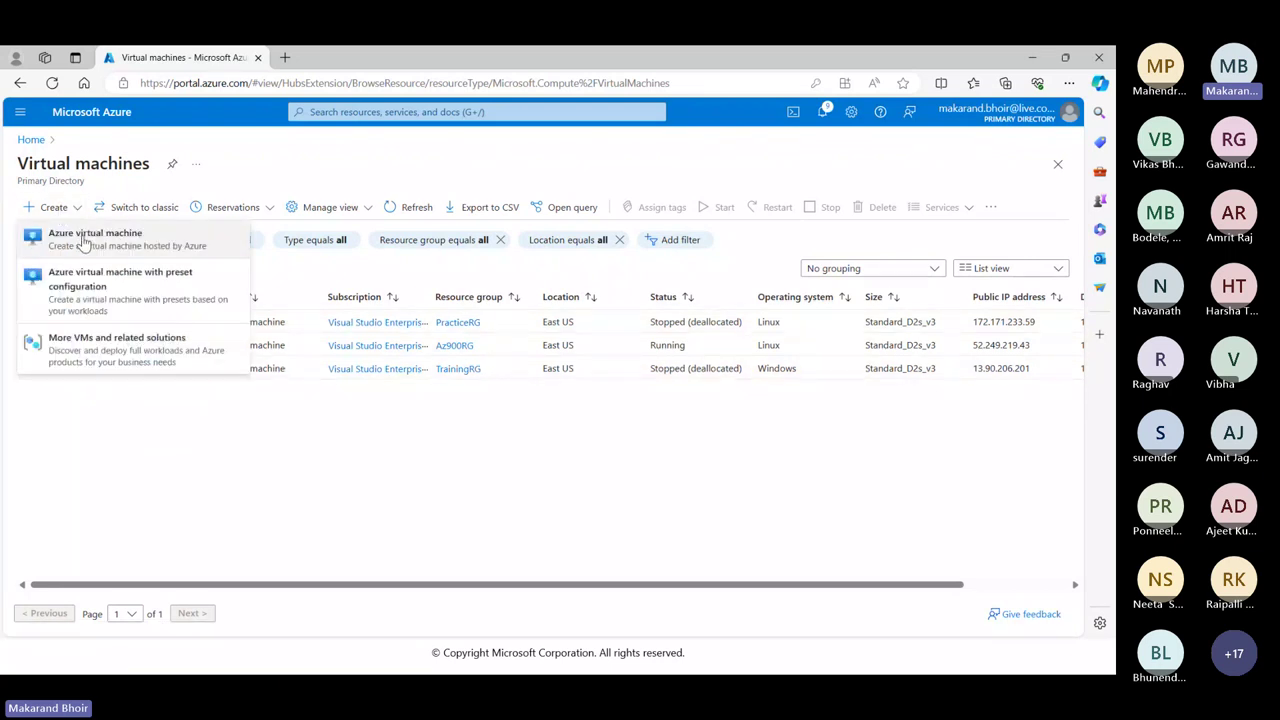
{"action": "key", "text": "Escape"}
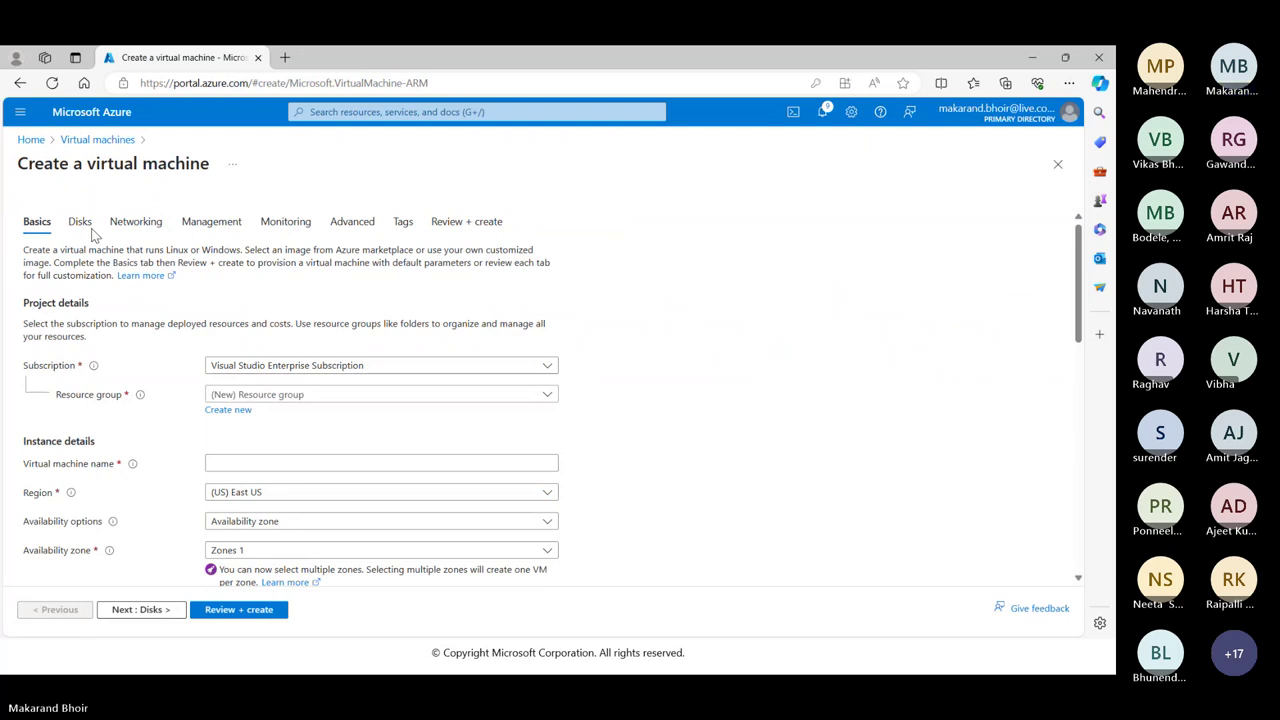
{"action": "left_click", "coordinate": [298, 400]}
{"action": "left_click", "coordinate": [238, 445]}
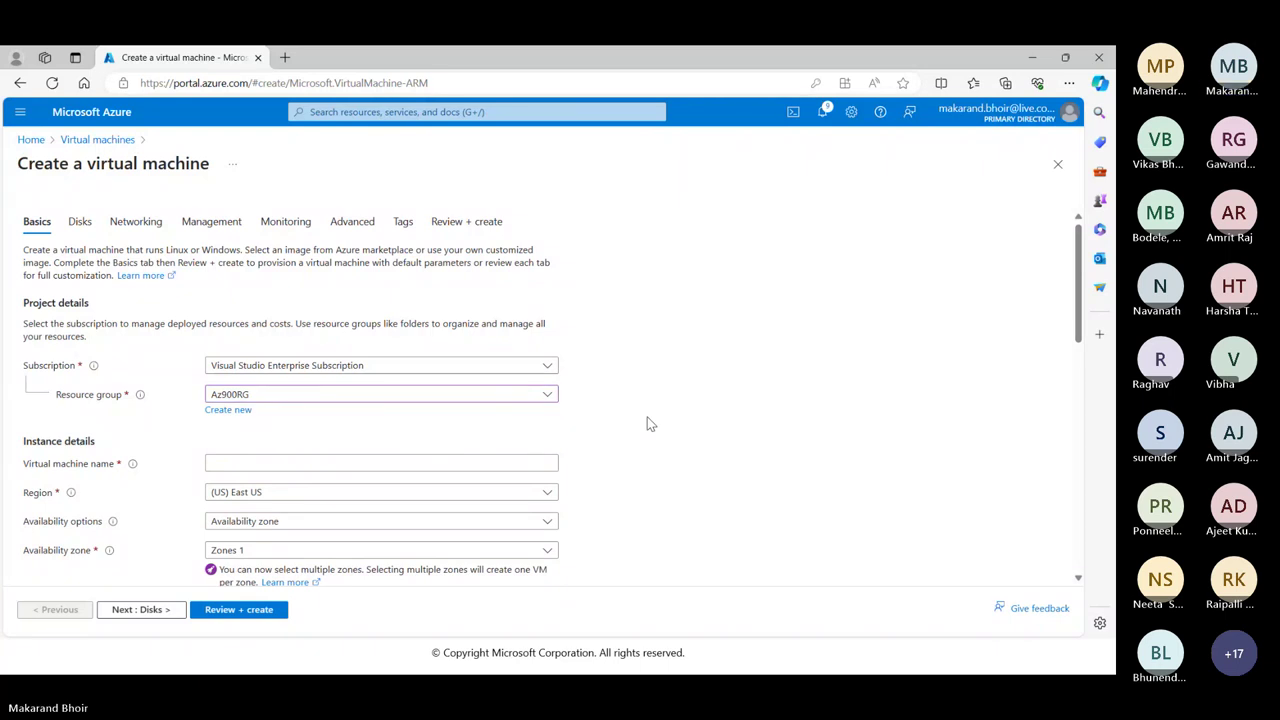
{"action": "scroll", "coordinate": [647, 420], "scroll_direction": "down", "scroll_amount": 3}
{"action": "scroll", "coordinate": [647, 420], "scroll_direction": "up", "scroll_amount": 2}
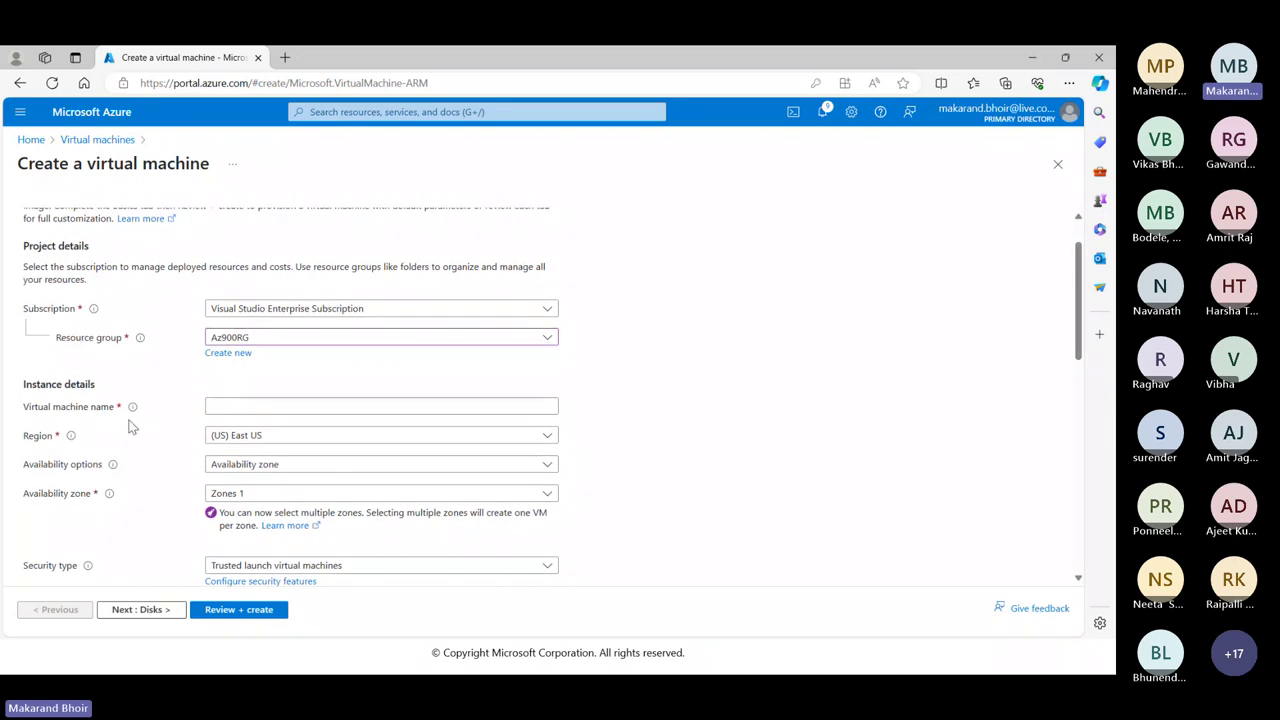
{"action": "left_click", "coordinate": [262, 405]}
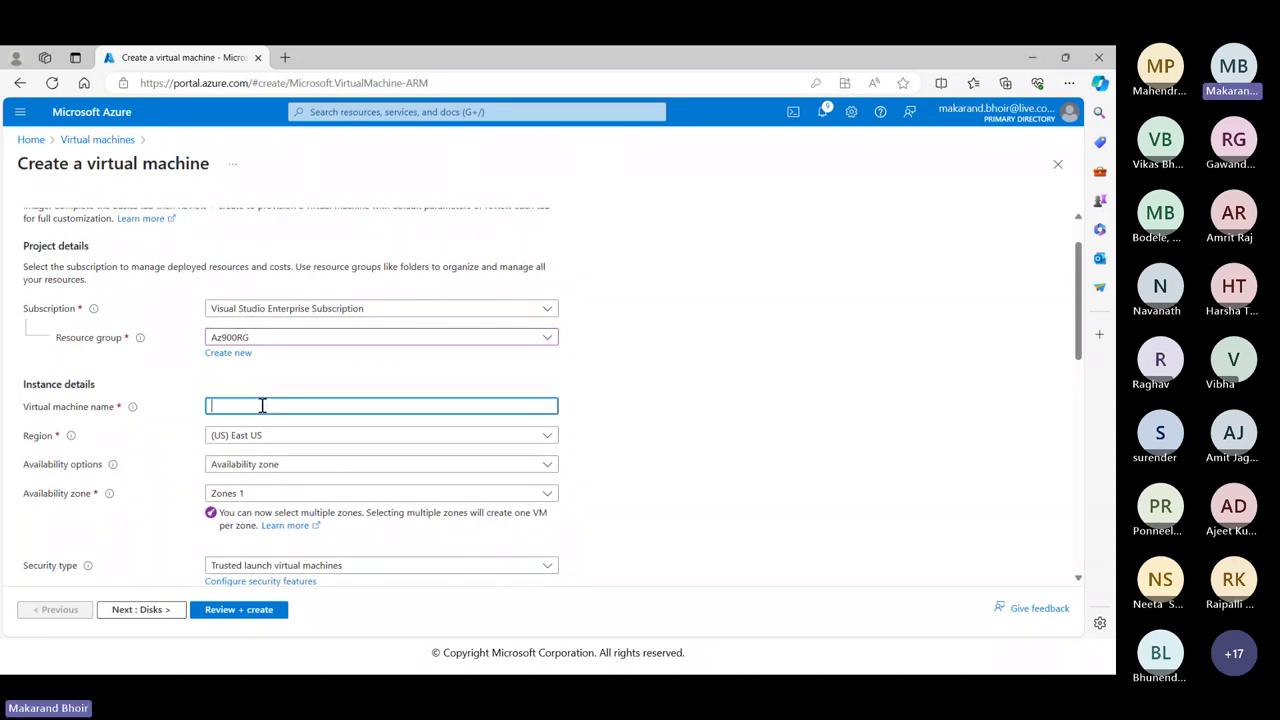
{"action": "type", "text": "vm-2"}
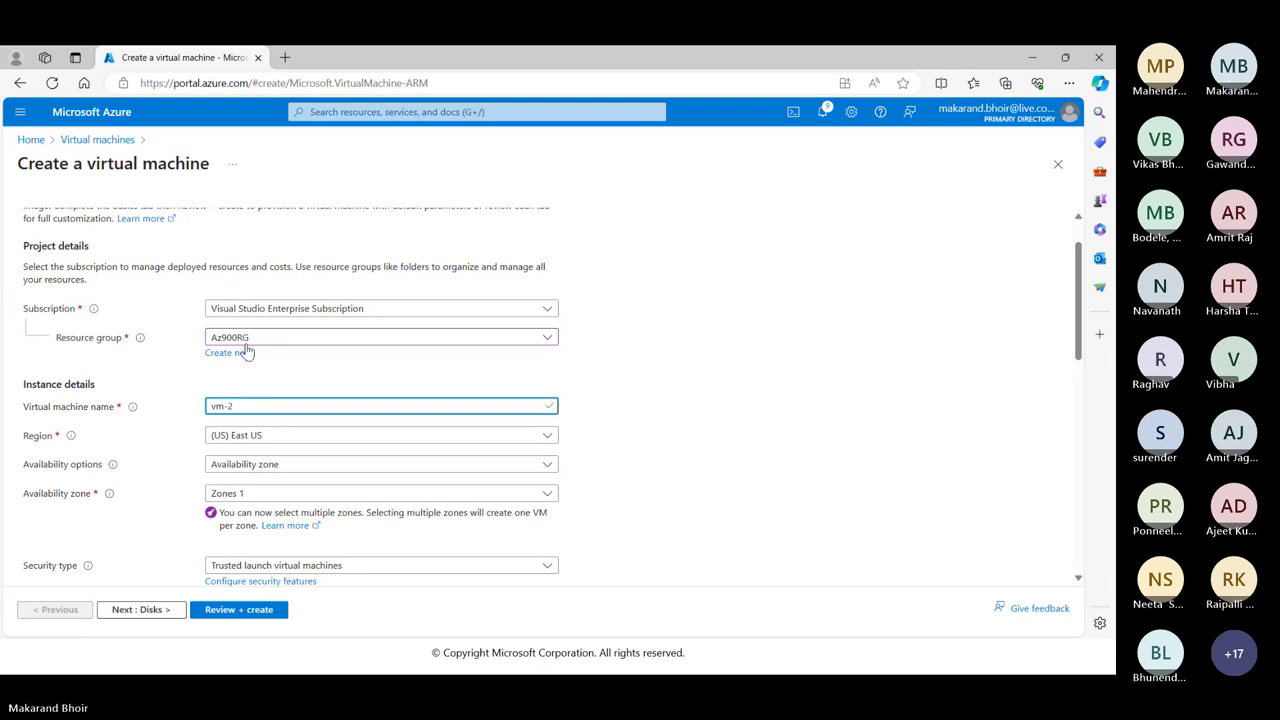
Step: Discard the unsaved VM form and start a fresh Azure virtual machine form
{"action": "scroll", "coordinate": [230, 292], "scroll_direction": "up", "scroll_amount": 1}
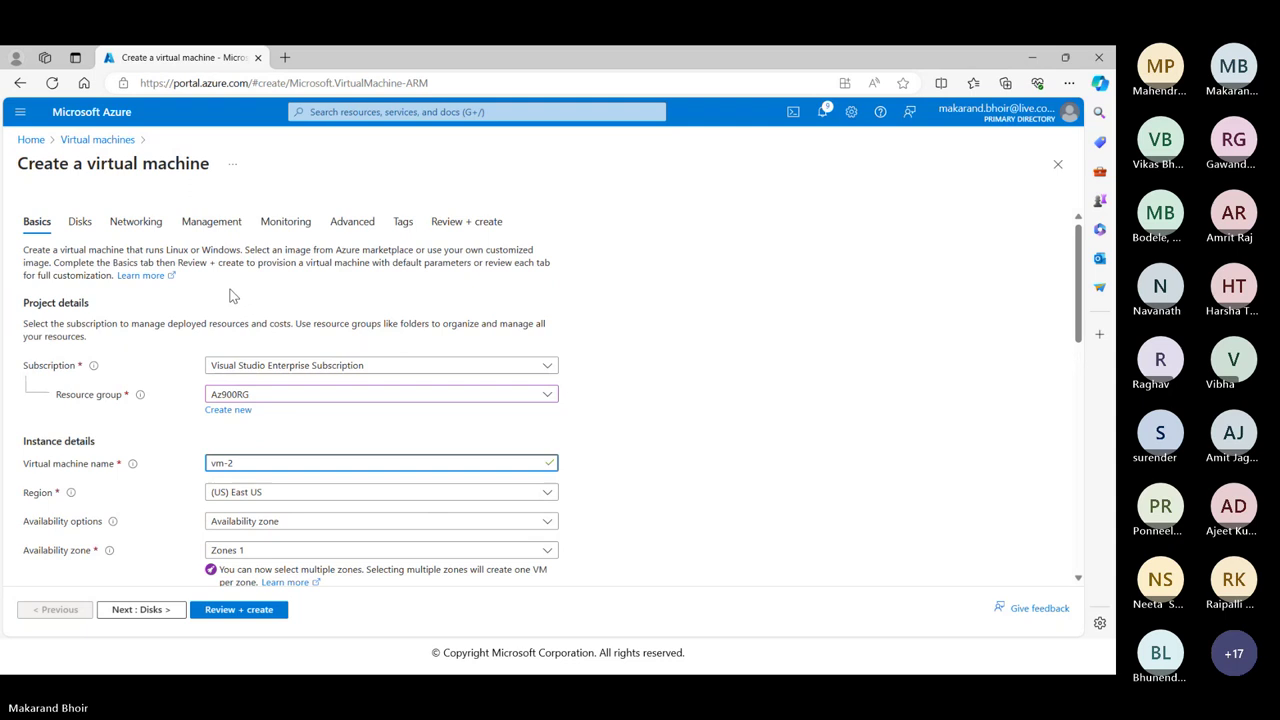
{"action": "left_click", "coordinate": [95, 141]}
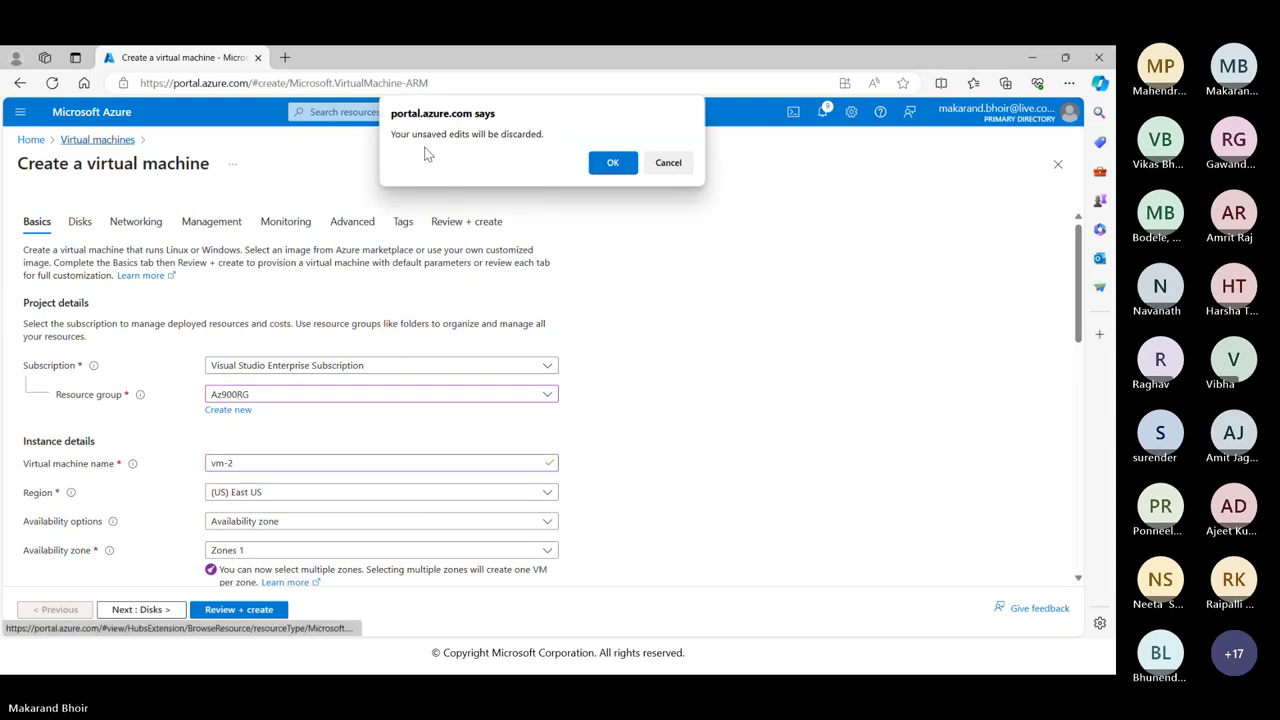
{"action": "left_click", "coordinate": [613, 165]}
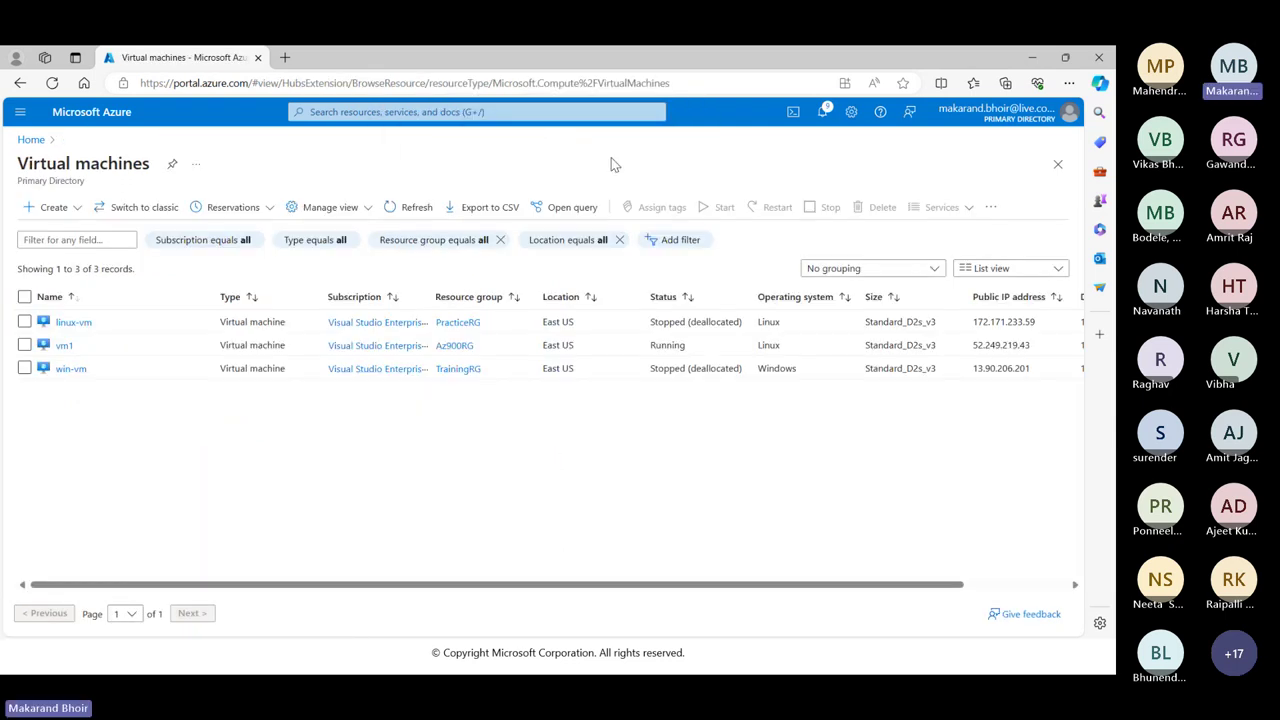
{"action": "left_click", "coordinate": [54, 210]}
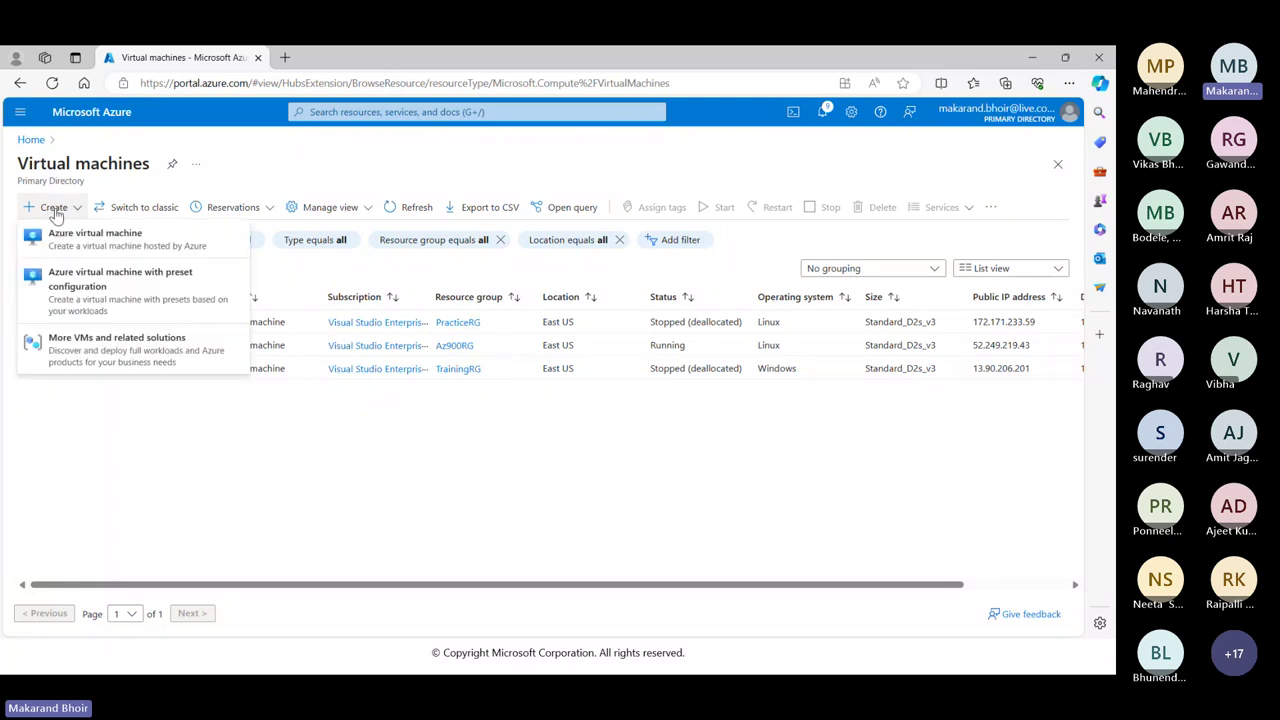
{"action": "left_click", "coordinate": [73, 245]}
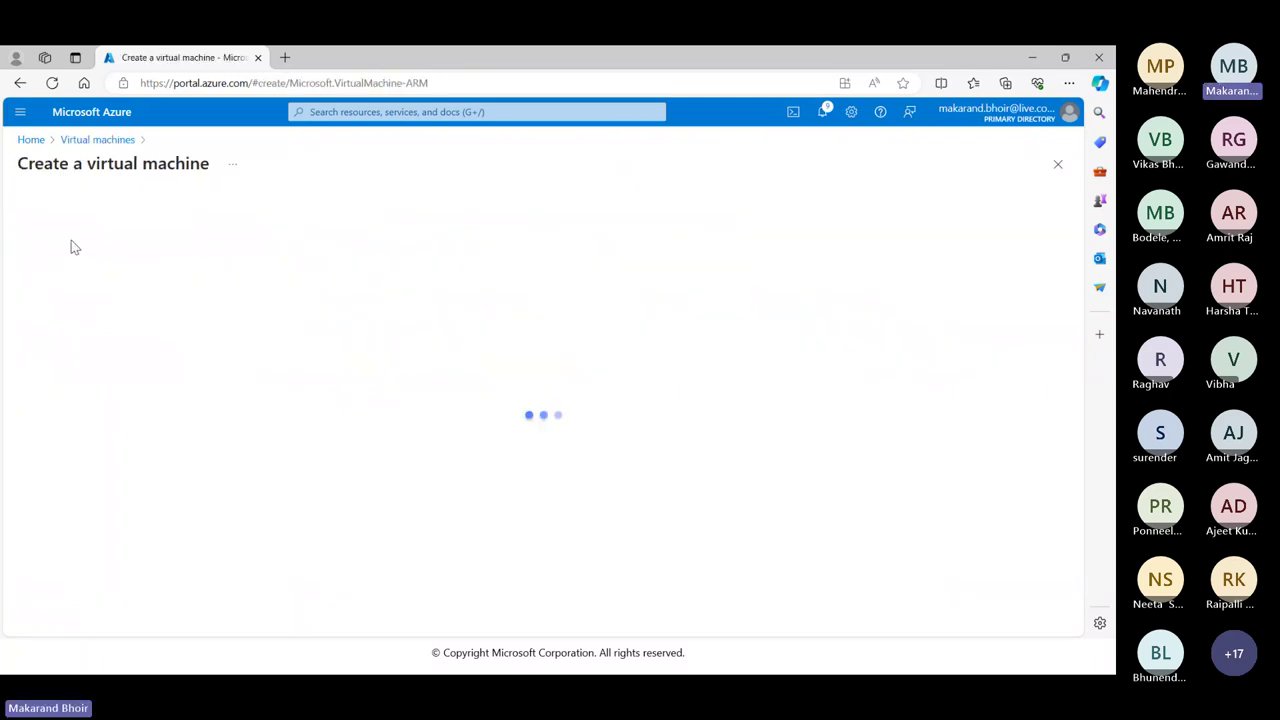
Step: Set resource group Az900RG and virtual machine name vm2
{"action": "left_click", "coordinate": [300, 396]}
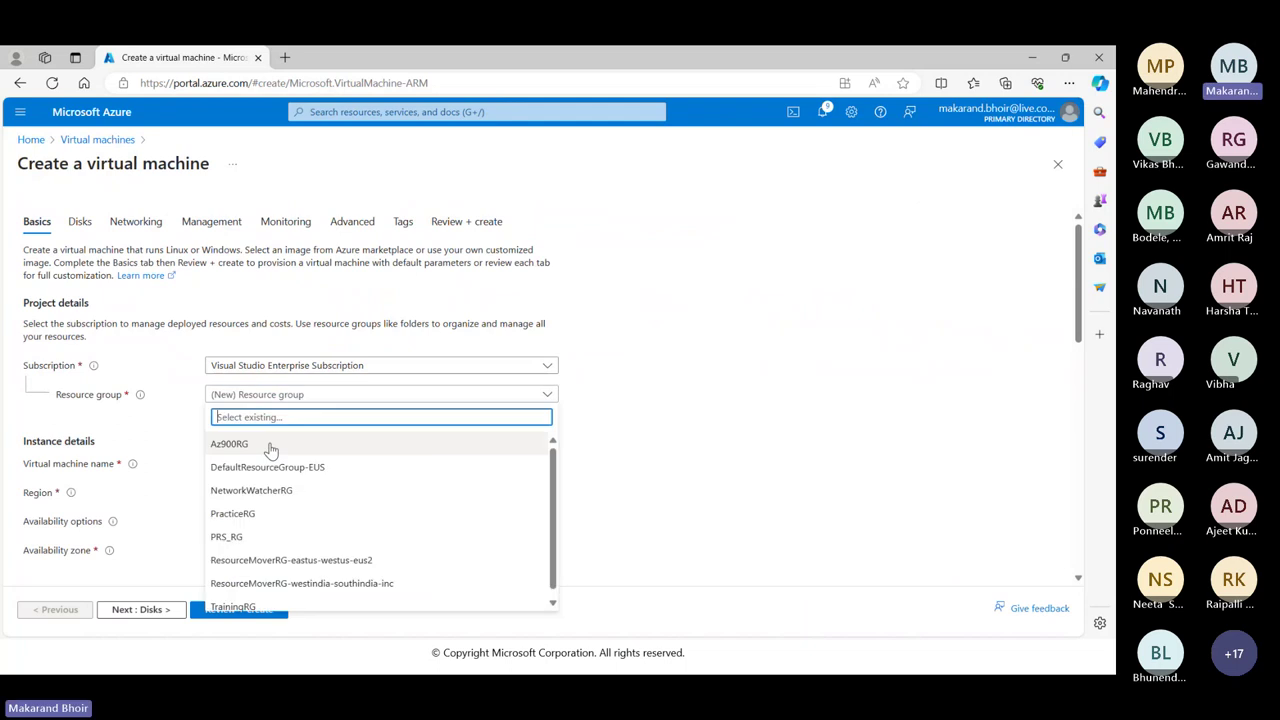
{"action": "left_click", "coordinate": [266, 443]}
{"action": "scroll", "coordinate": [620, 398], "scroll_direction": "down", "scroll_amount": 1}
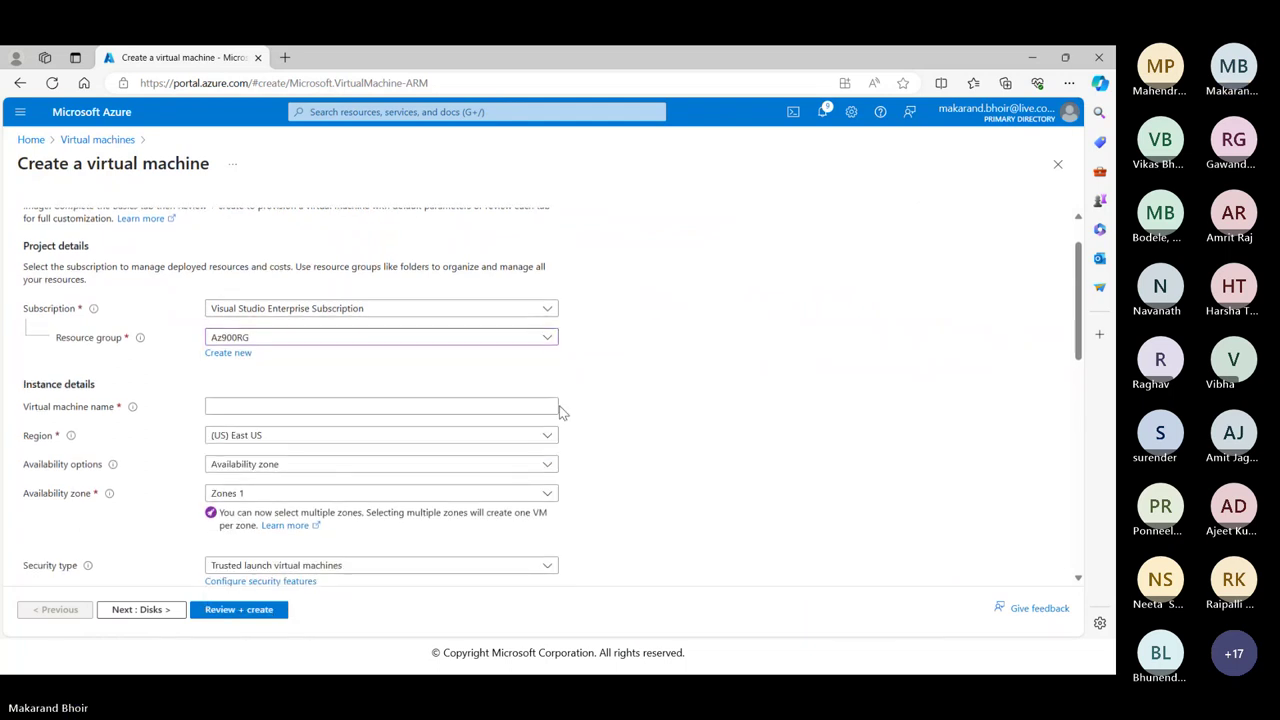
{"action": "left_click", "coordinate": [402, 405]}
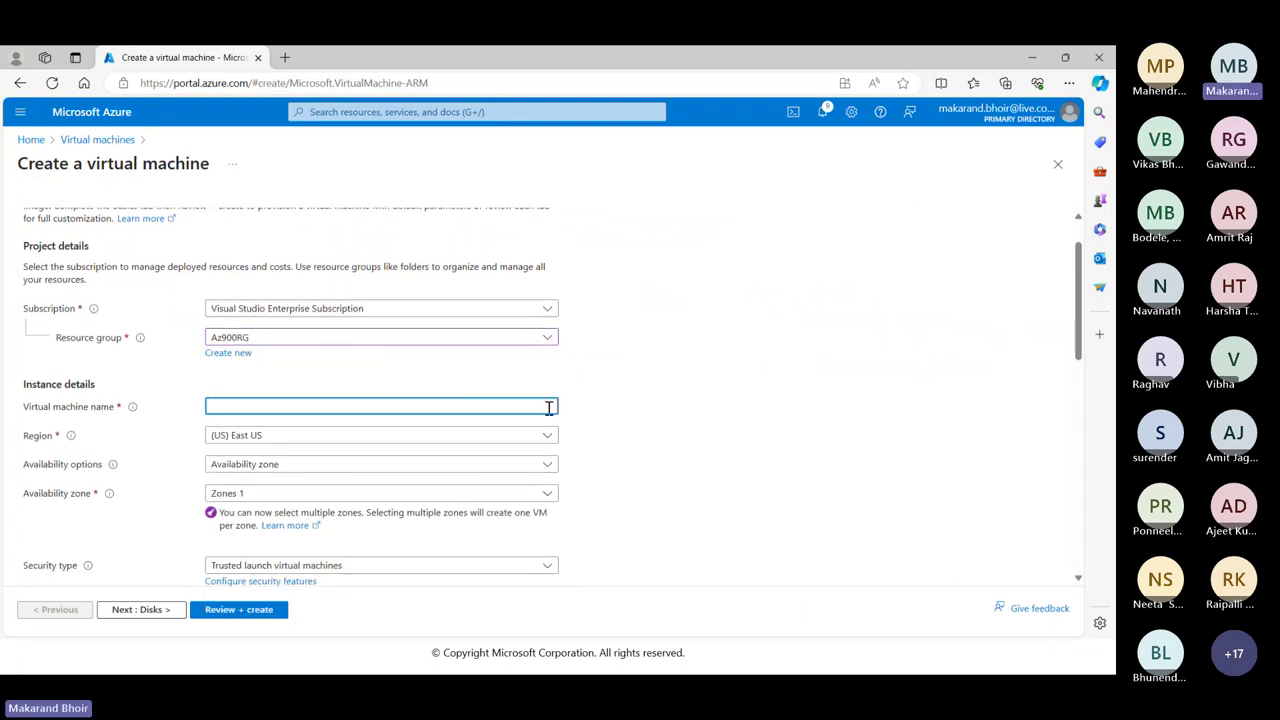
{"action": "scroll", "coordinate": [600, 405], "scroll_direction": "up", "scroll_amount": 1}
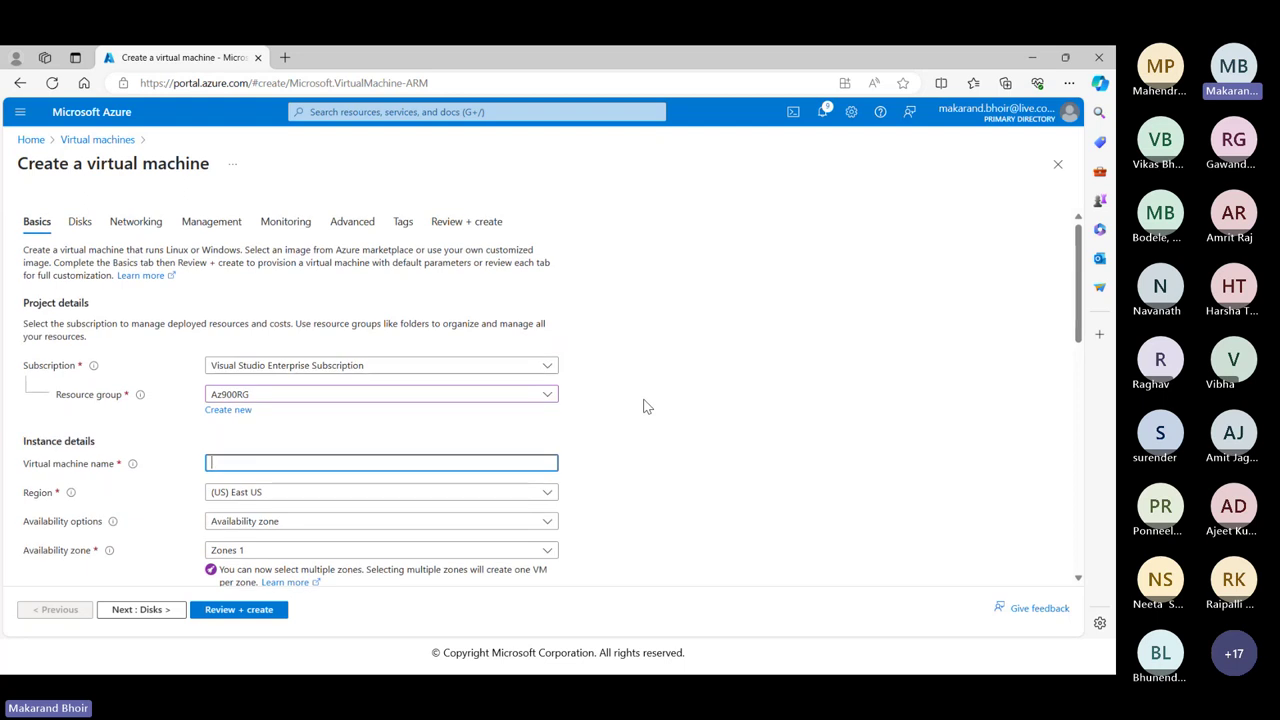
{"action": "type", "text": "vm2"}
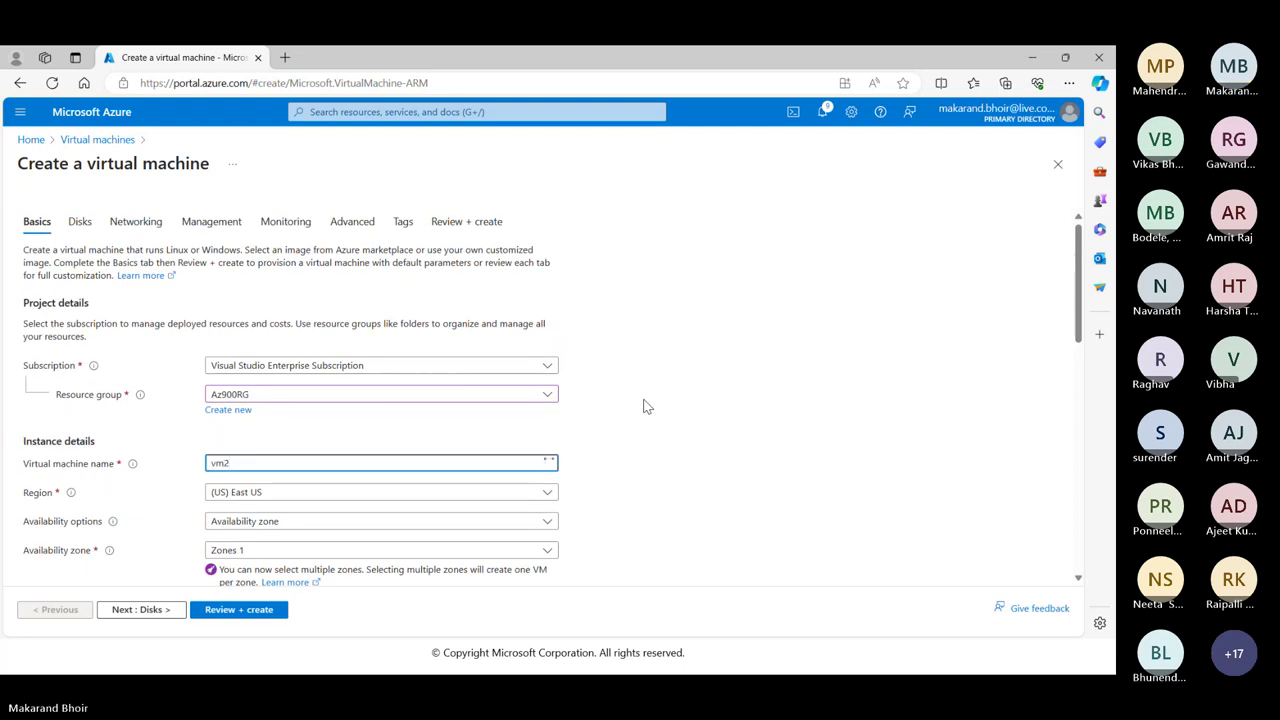
Step: Annotate the (US) East US region and Ubuntu Server 20.04 image, then clear the marks
{"action": "scroll", "coordinate": [645, 406], "scroll_direction": "down", "scroll_amount": 2}
{"action": "scroll", "coordinate": [645, 406], "scroll_direction": "down", "scroll_amount": 1}
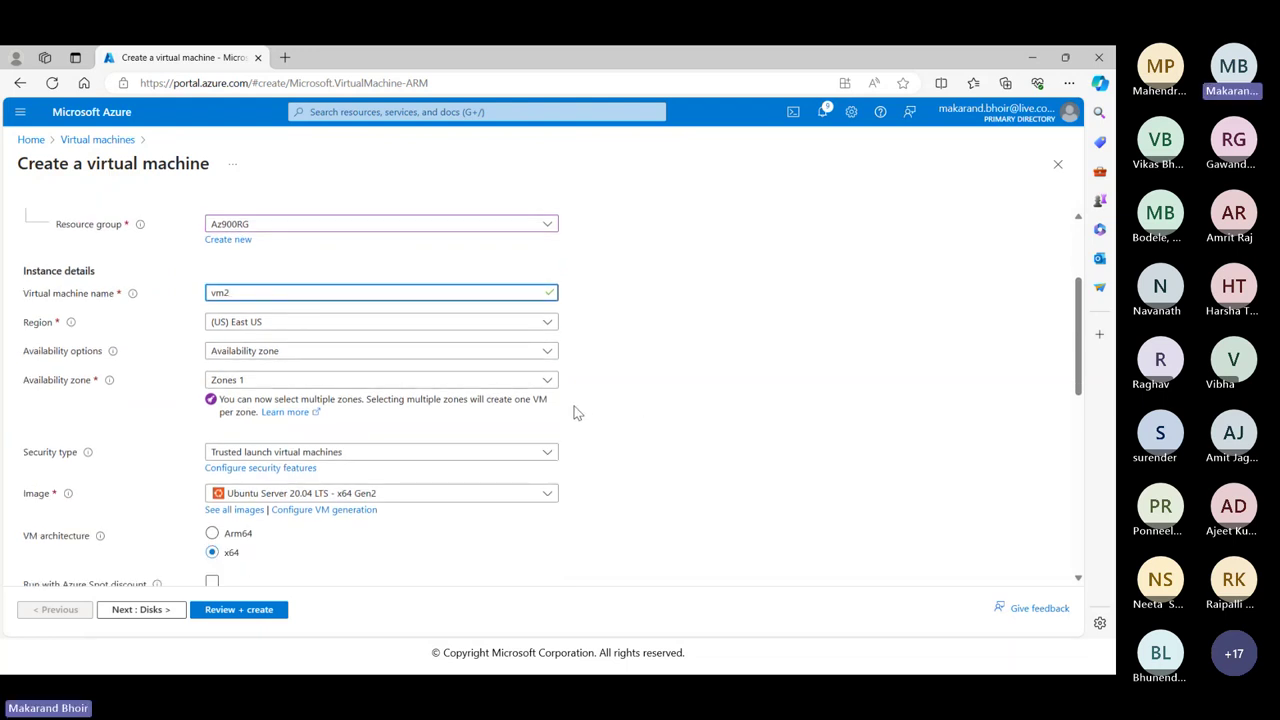
{"action": "left_click_drag", "start_coordinate": [273, 322], "coordinate": [312, 338]}
{"action": "left_click_drag", "start_coordinate": [196, 494], "coordinate": [176, 523]}
{"action": "mouse_move", "coordinate": [202, 473]}
{"action": "left_mouse_down"}
{"action": "mouse_move", "coordinate": [436, 503]}
{"action": "mouse_move", "coordinate": [559, 503]}
{"action": "left_mouse_up"}
{"action": "key", "text": "Escape"}
Step: Choose Windows Server 2022 Datacenter: Azure Edition - x64 Gen2 as the VM image
{"action": "left_click", "coordinate": [421, 495]}
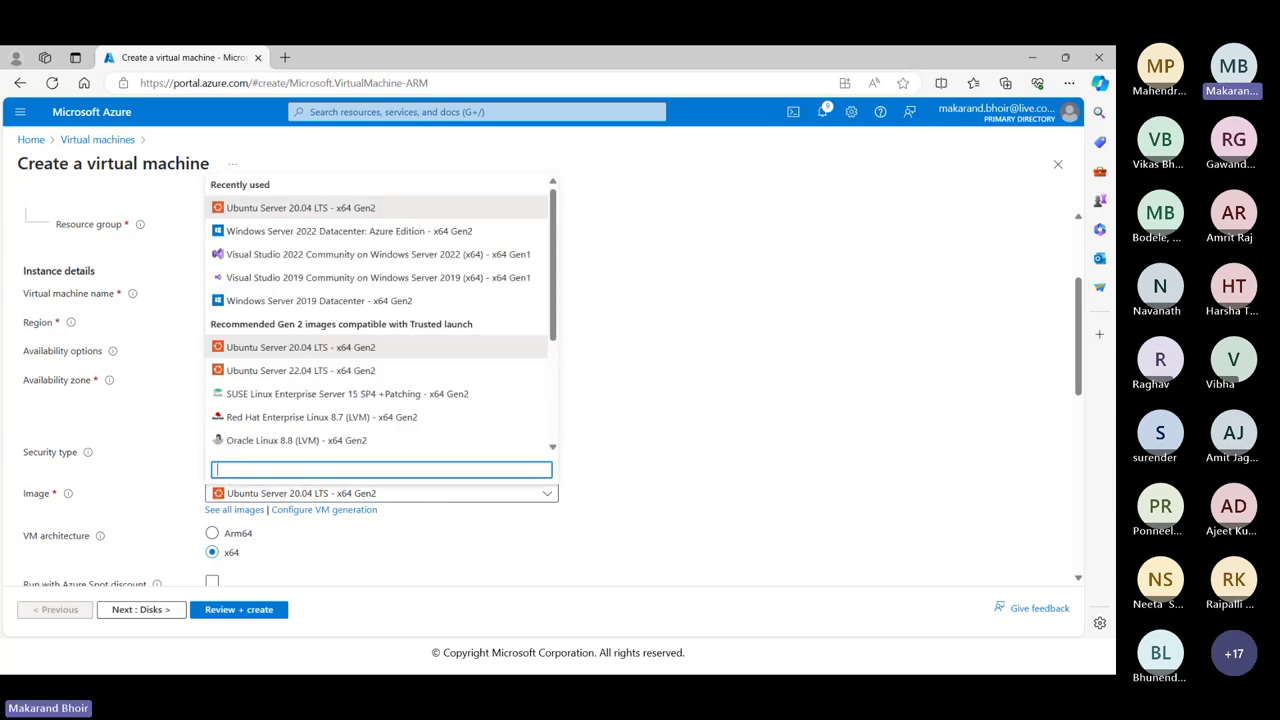
{"action": "left_click_drag", "start_coordinate": [208, 223], "coordinate": [228, 238]}
{"action": "mouse_move", "coordinate": [234, 284]}
{"action": "left_mouse_down"}
{"action": "mouse_move", "coordinate": [240, 236]}
{"action": "mouse_move", "coordinate": [487, 245]}
{"action": "left_mouse_up"}
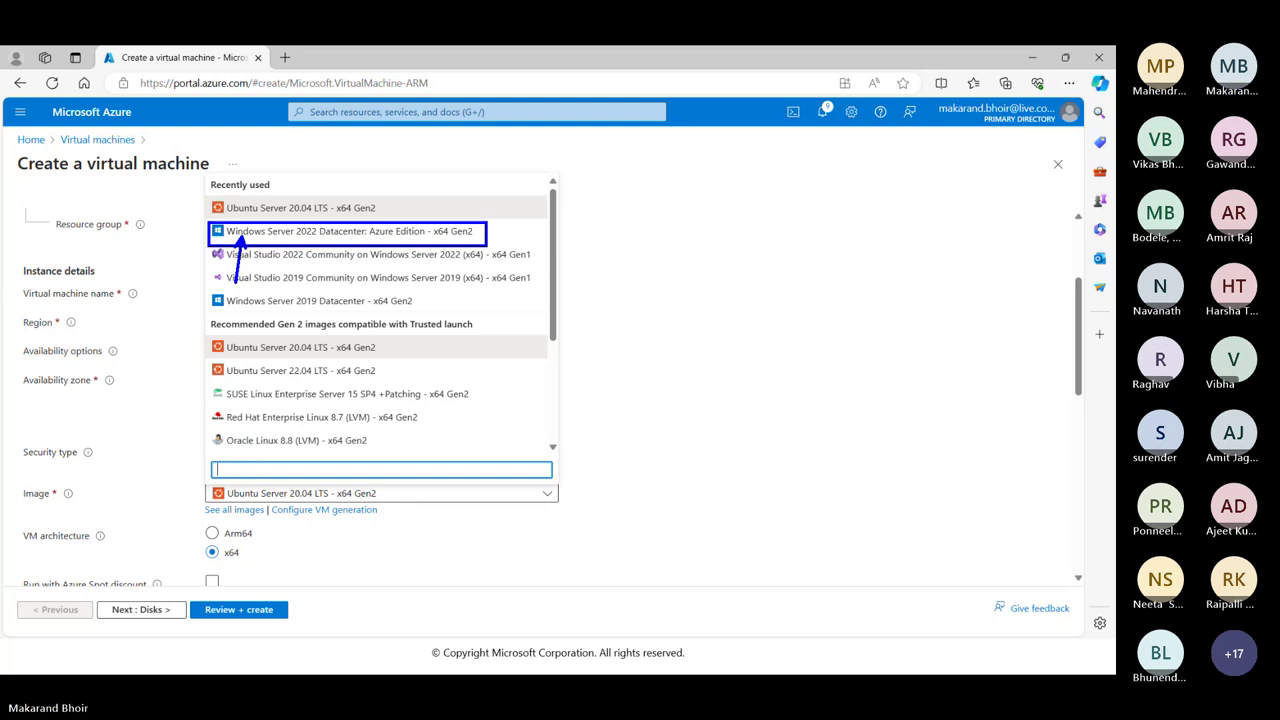
{"action": "key", "text": "Escape"}
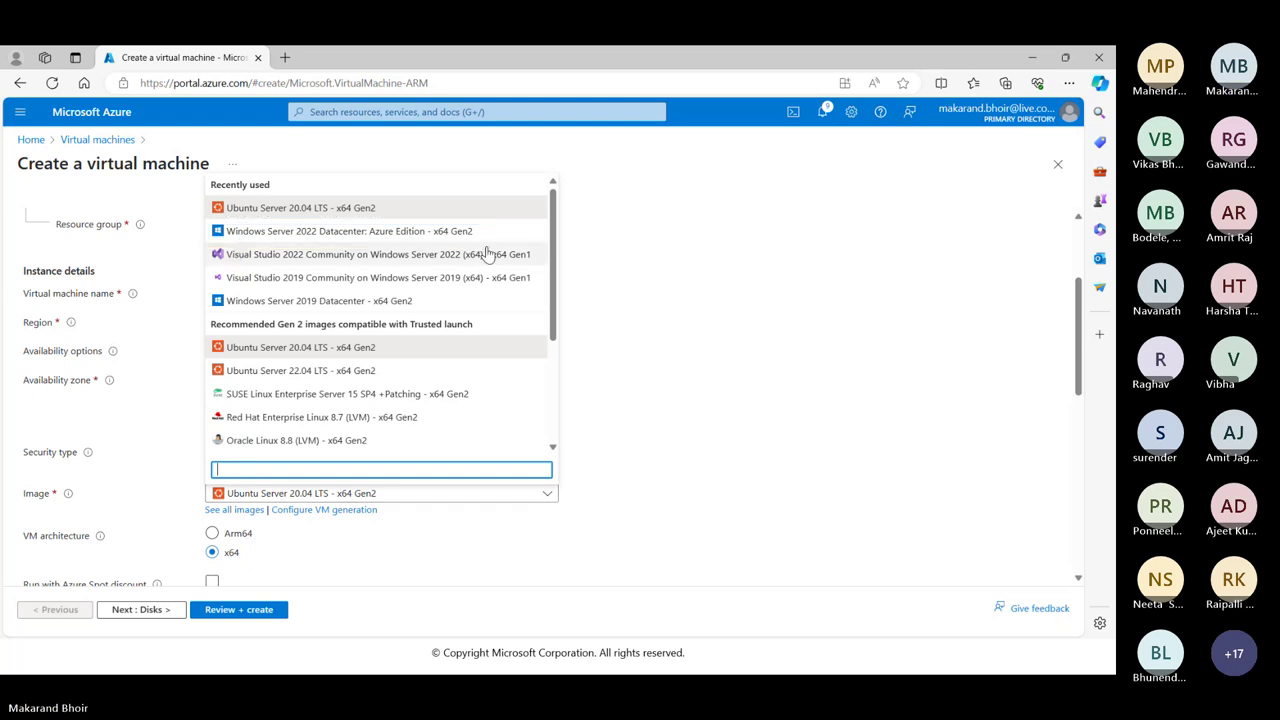
{"action": "key", "text": "Escape"}
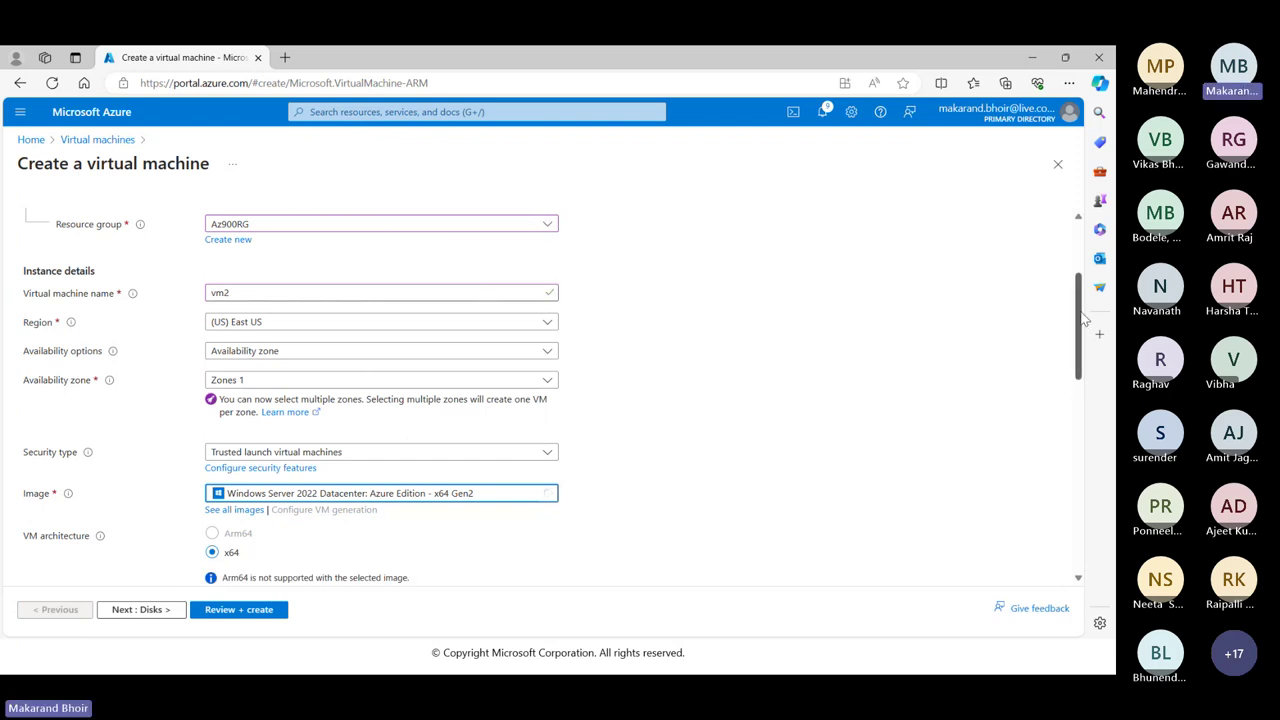
{"action": "left_click_drag", "start_coordinate": [1082, 318], "coordinate": [1082, 392]}
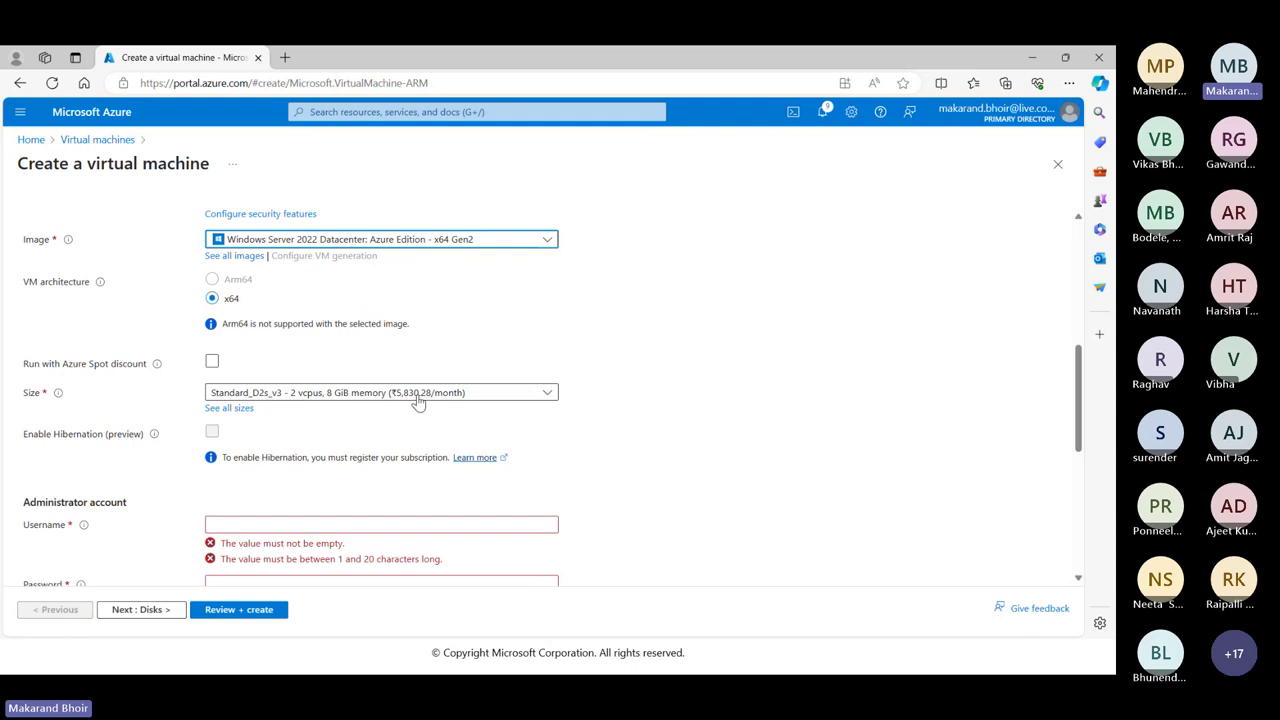
{"action": "left_click", "coordinate": [236, 408]}
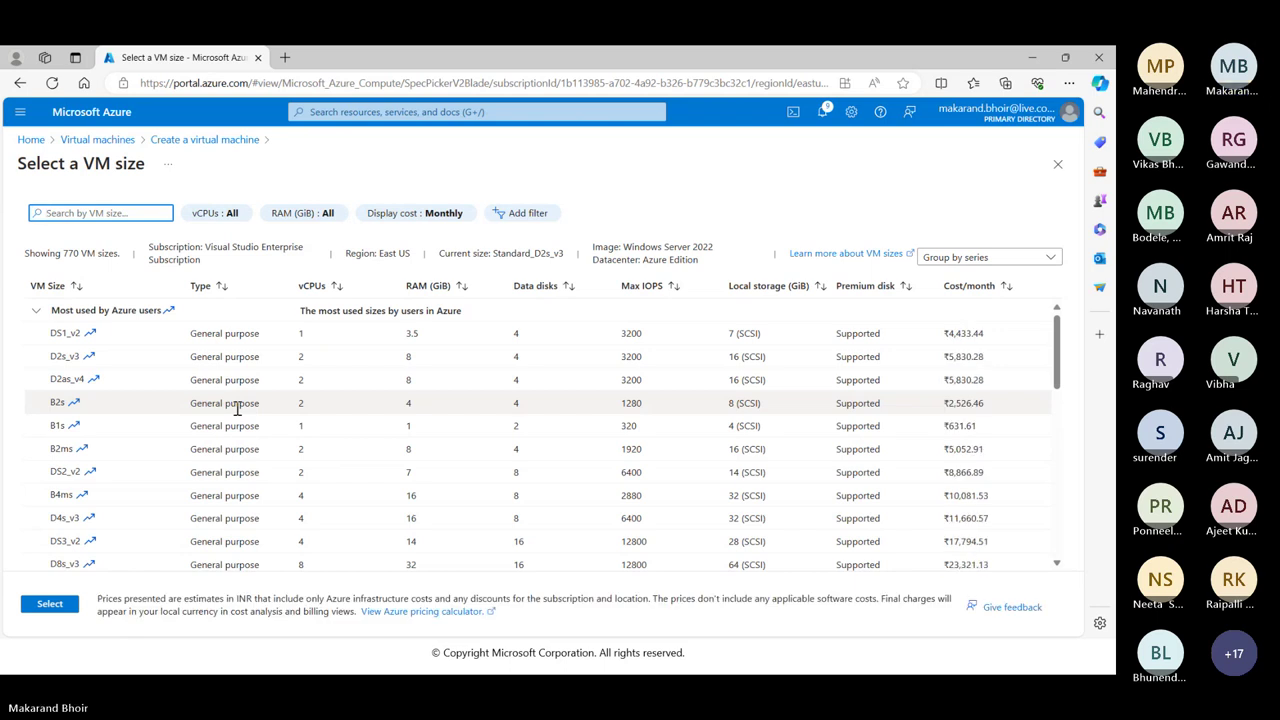
{"action": "left_click", "coordinate": [38, 314]}
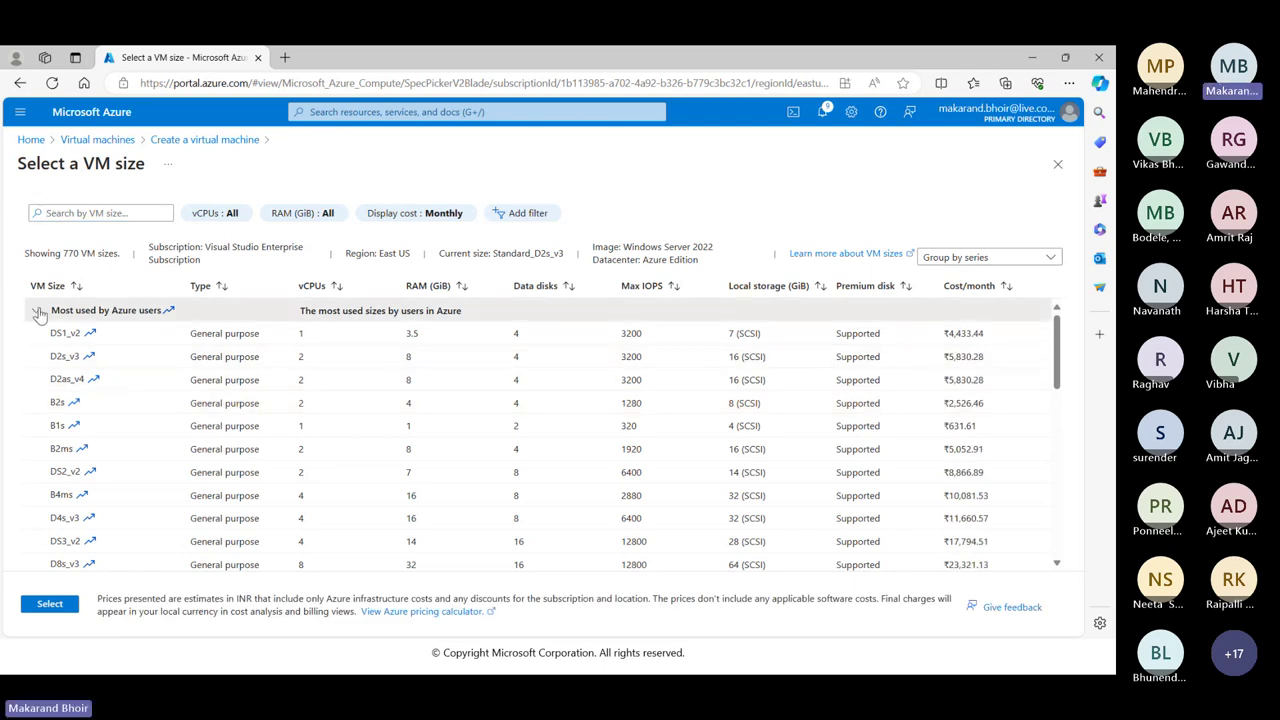
{"action": "scroll", "coordinate": [617, 366], "scroll_direction": "down", "scroll_amount": 1}
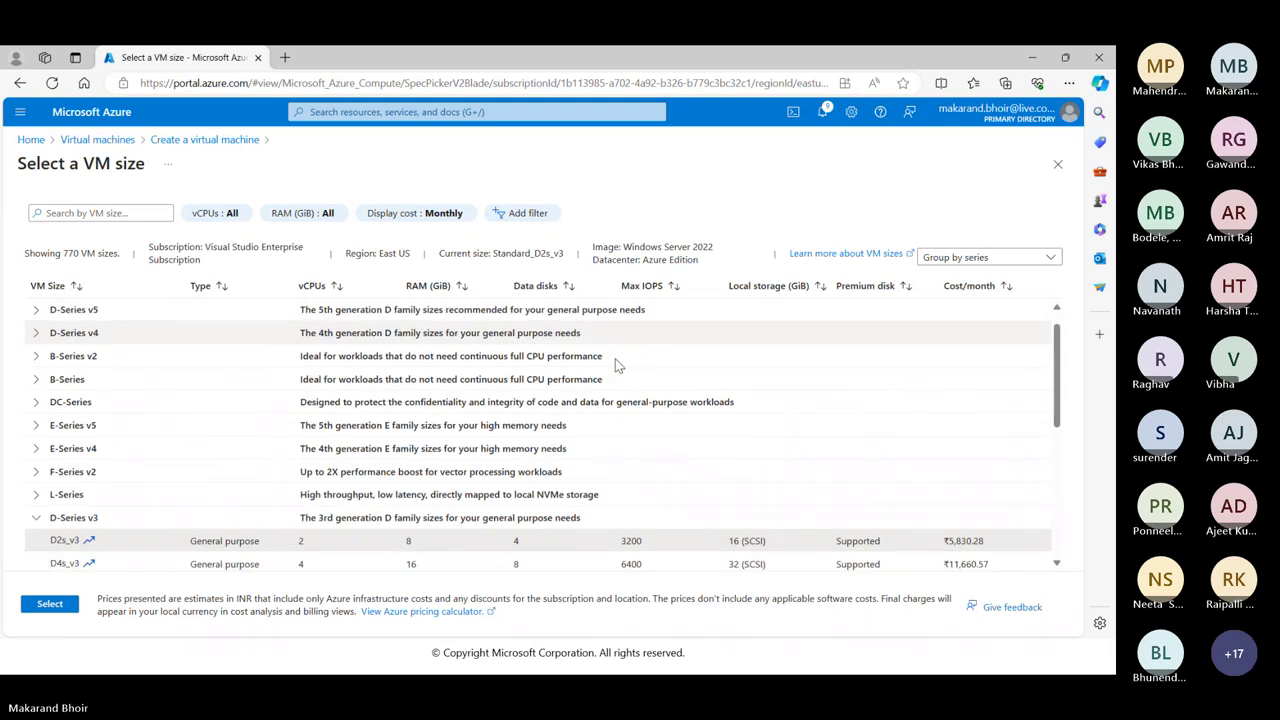
{"action": "scroll", "coordinate": [617, 366], "scroll_direction": "down", "scroll_amount": 2}
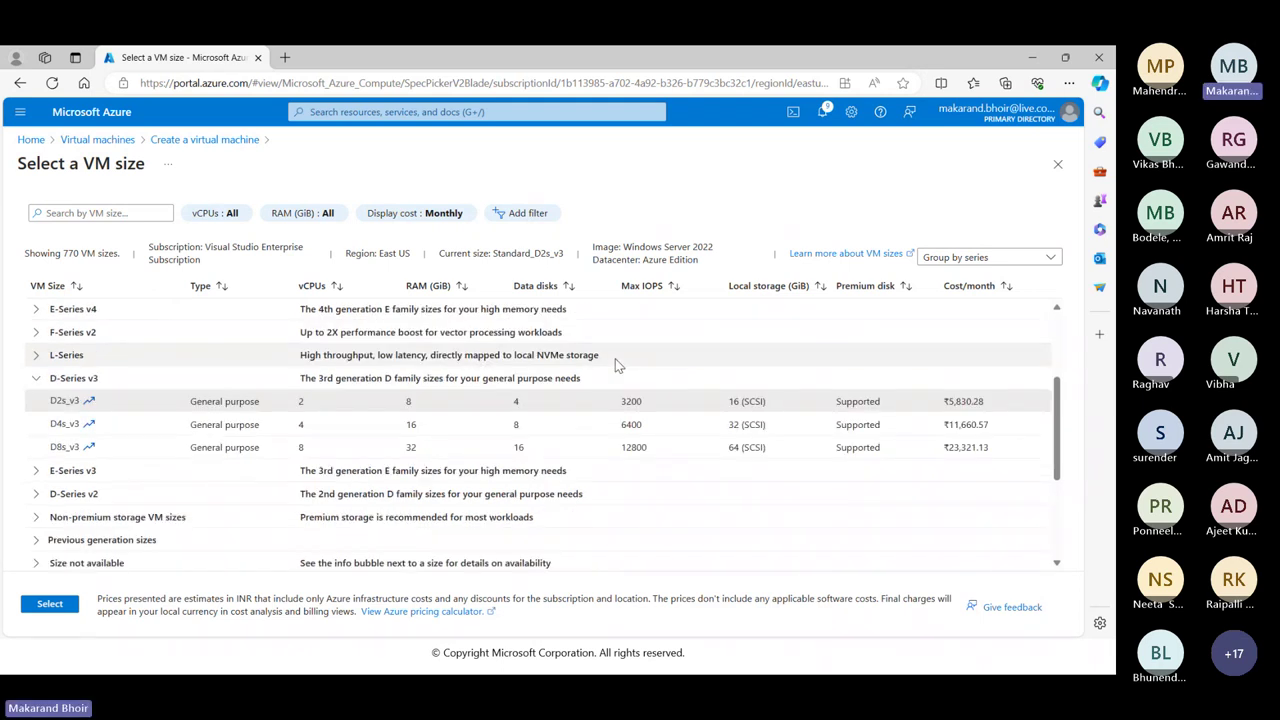
{"action": "scroll", "coordinate": [617, 366], "scroll_direction": "down", "scroll_amount": 4}
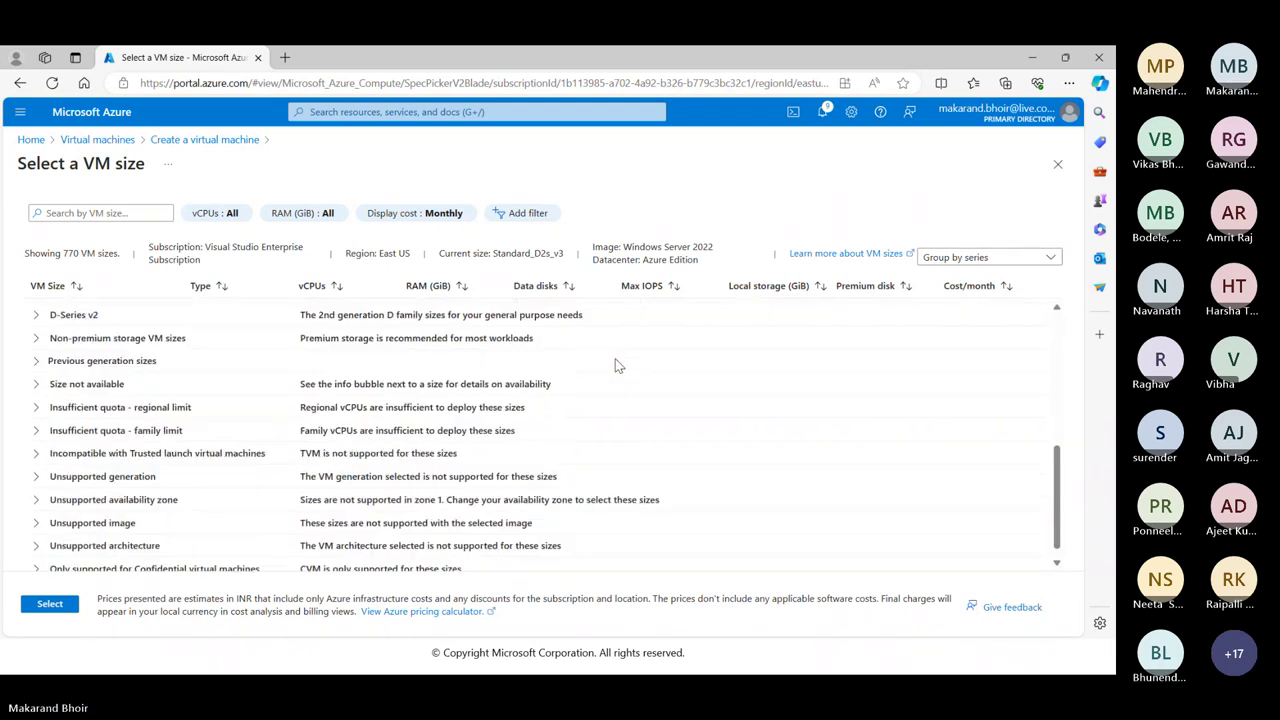
{"action": "scroll", "coordinate": [617, 366], "scroll_direction": "up", "scroll_amount": 8}
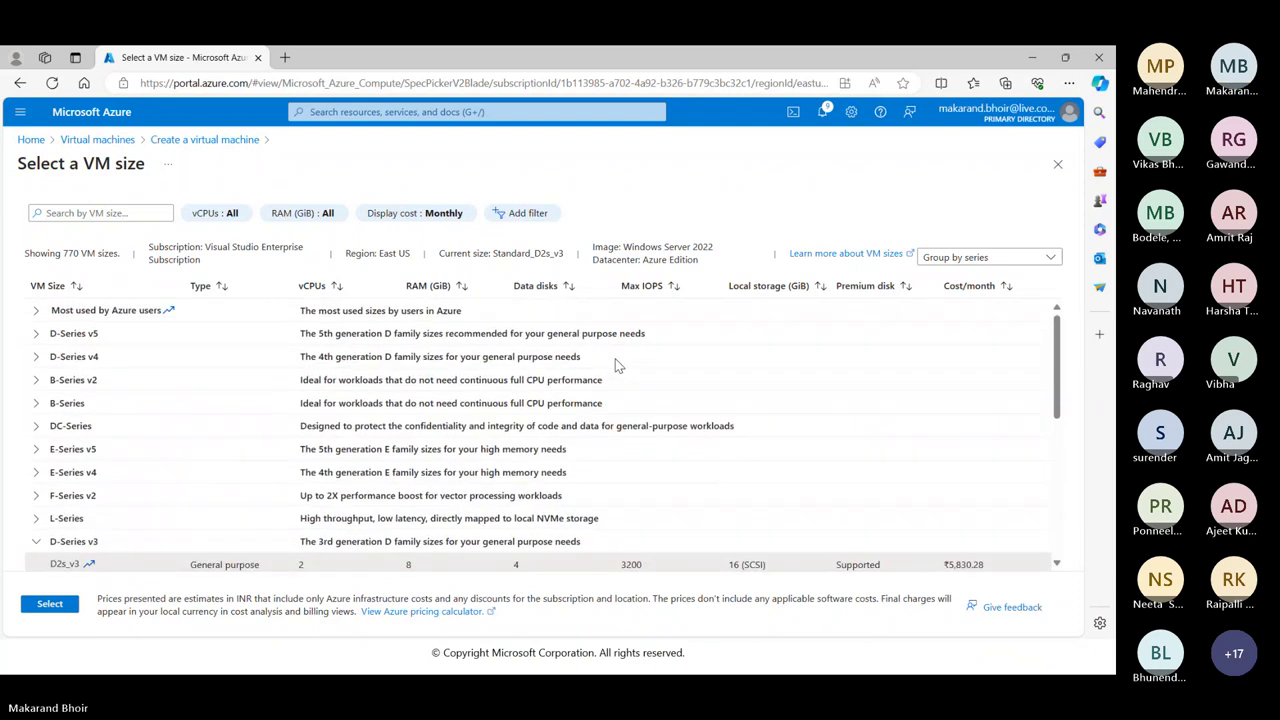
{"action": "left_click", "coordinate": [1058, 165]}
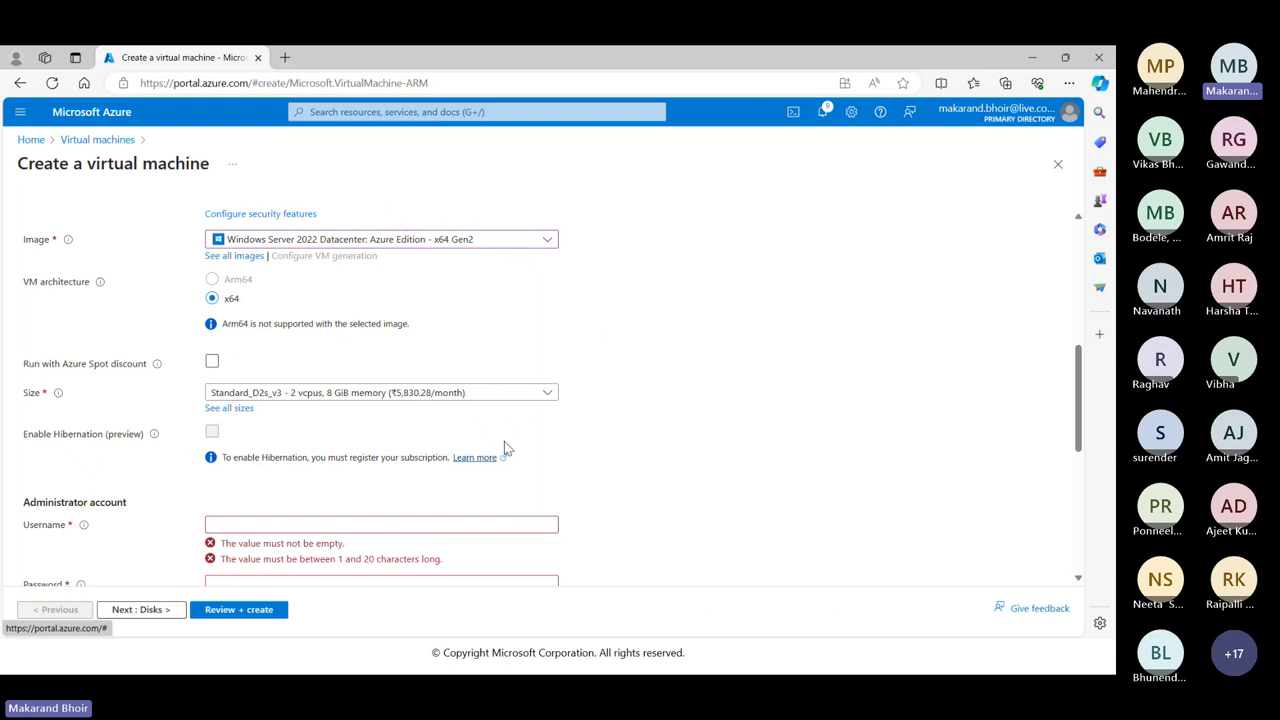
Step: Underline the chosen size's 2 vCPUs, 8 GiB memory and monthly cost
{"action": "left_click_drag", "start_coordinate": [293, 405], "coordinate": [357, 400]}
{"action": "left_click_drag", "start_coordinate": [398, 405], "coordinate": [441, 405]}
{"action": "scroll", "coordinate": [690, 430], "scroll_direction": "down", "scroll_amount": 3}
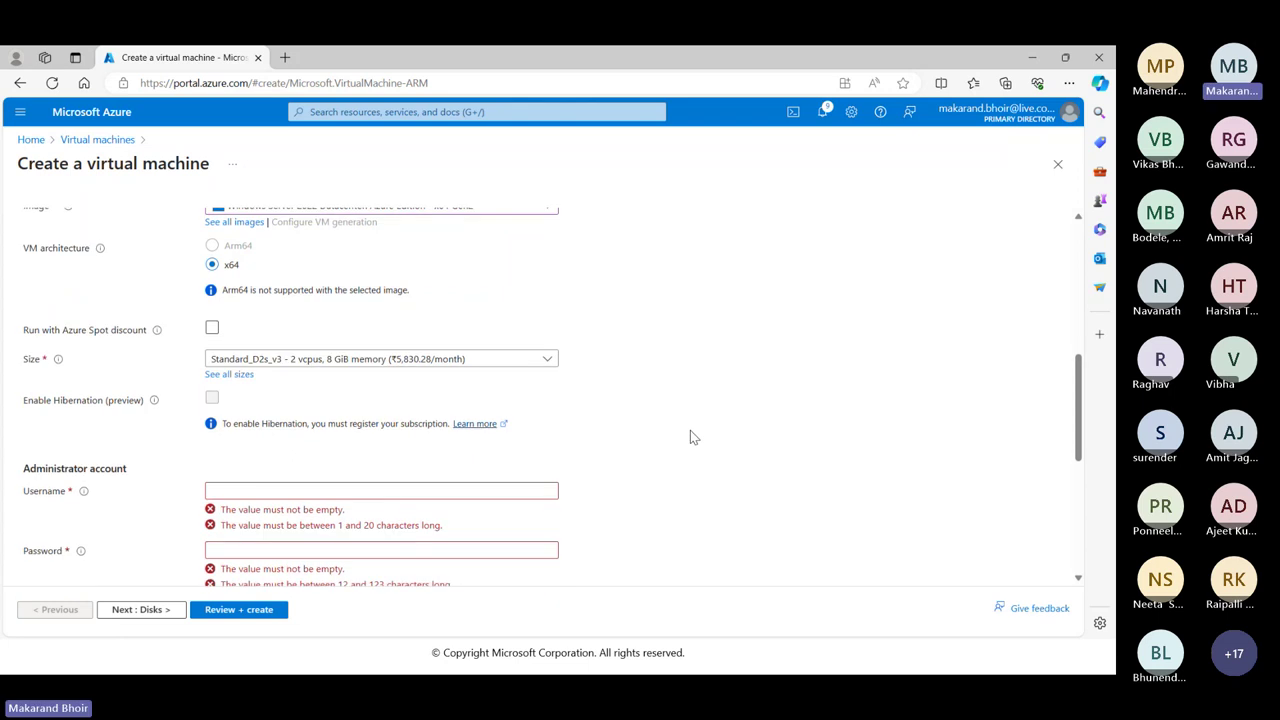
{"action": "left_click", "coordinate": [471, 358]}
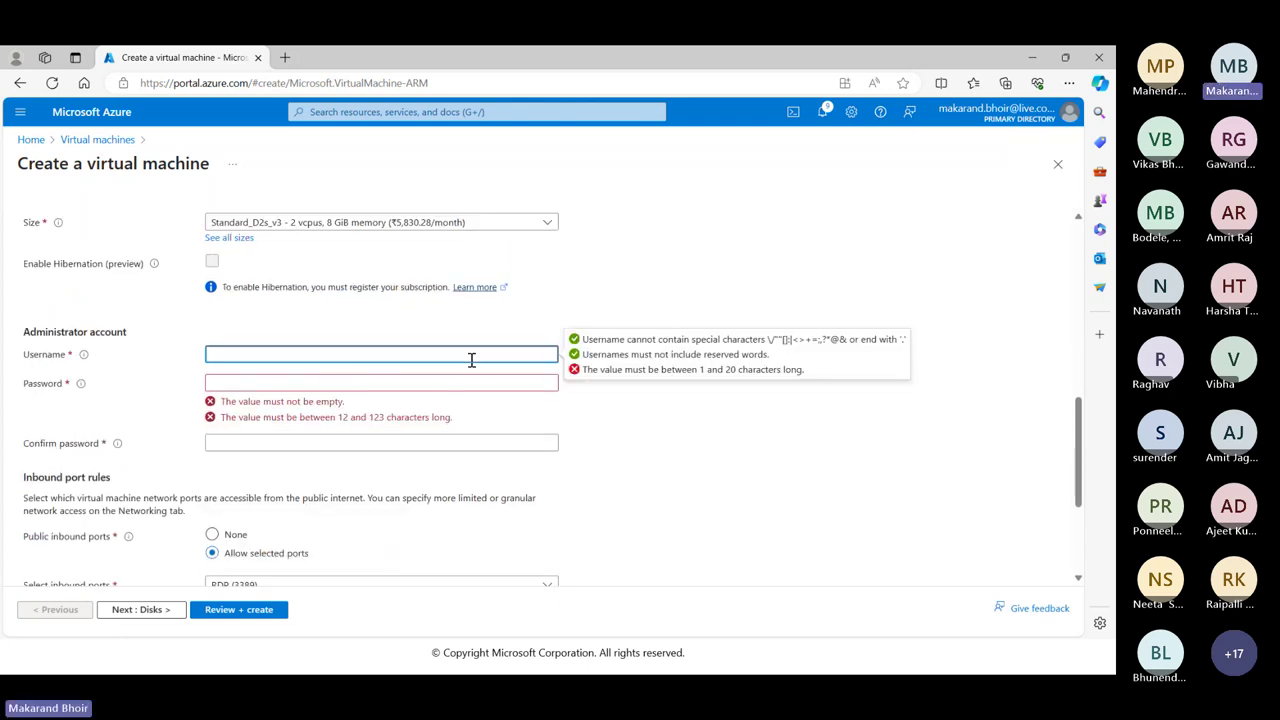
{"action": "type", "text": "training"}
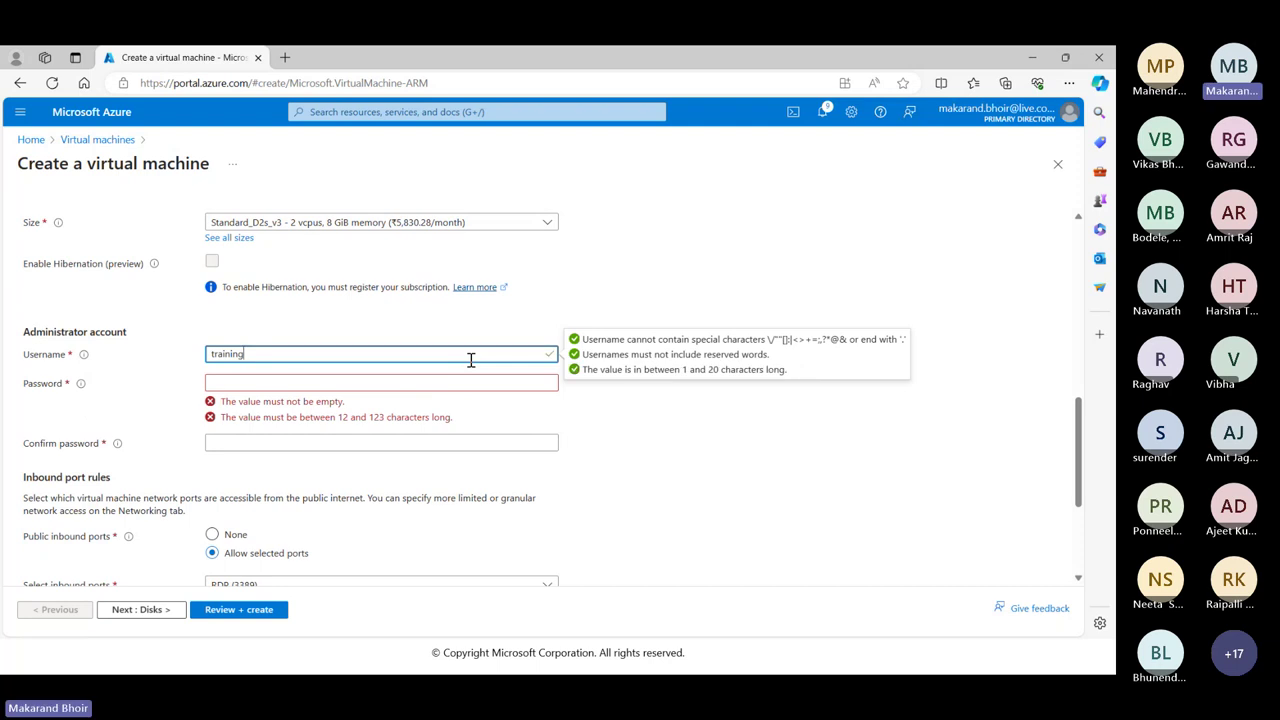
{"action": "key", "text": "Tab"}
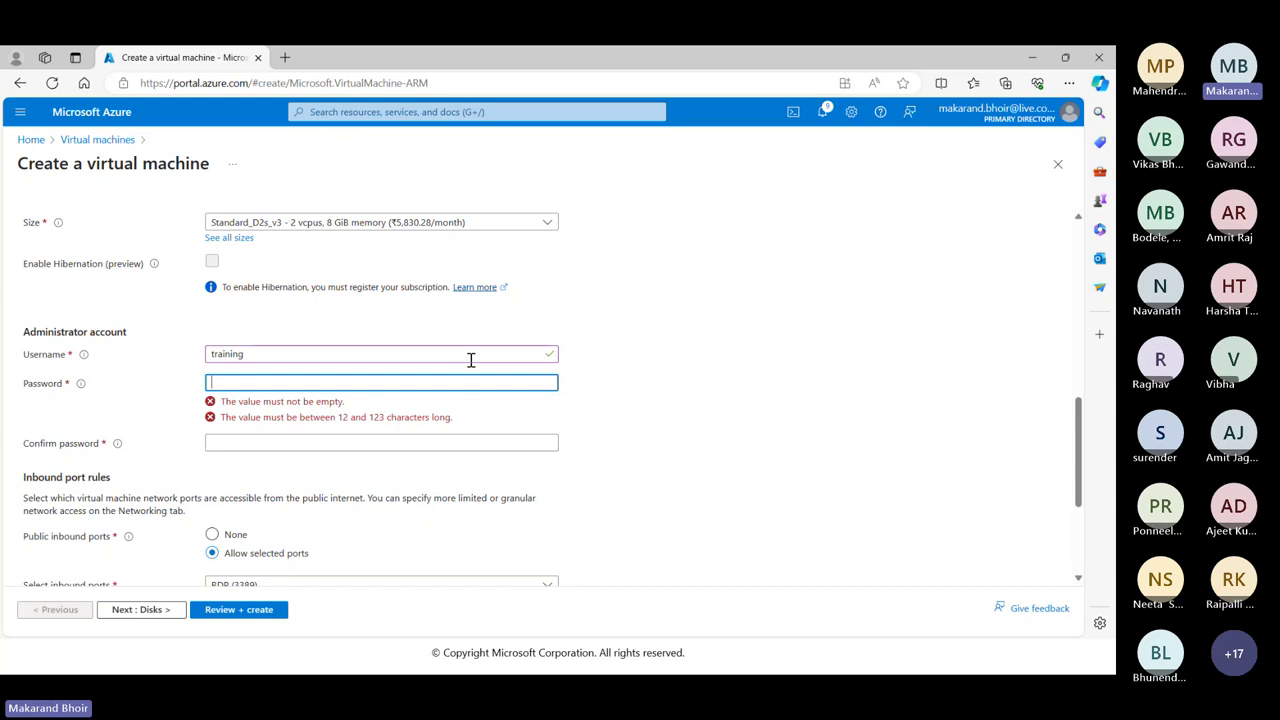
{"action": "type", "text": "****"}
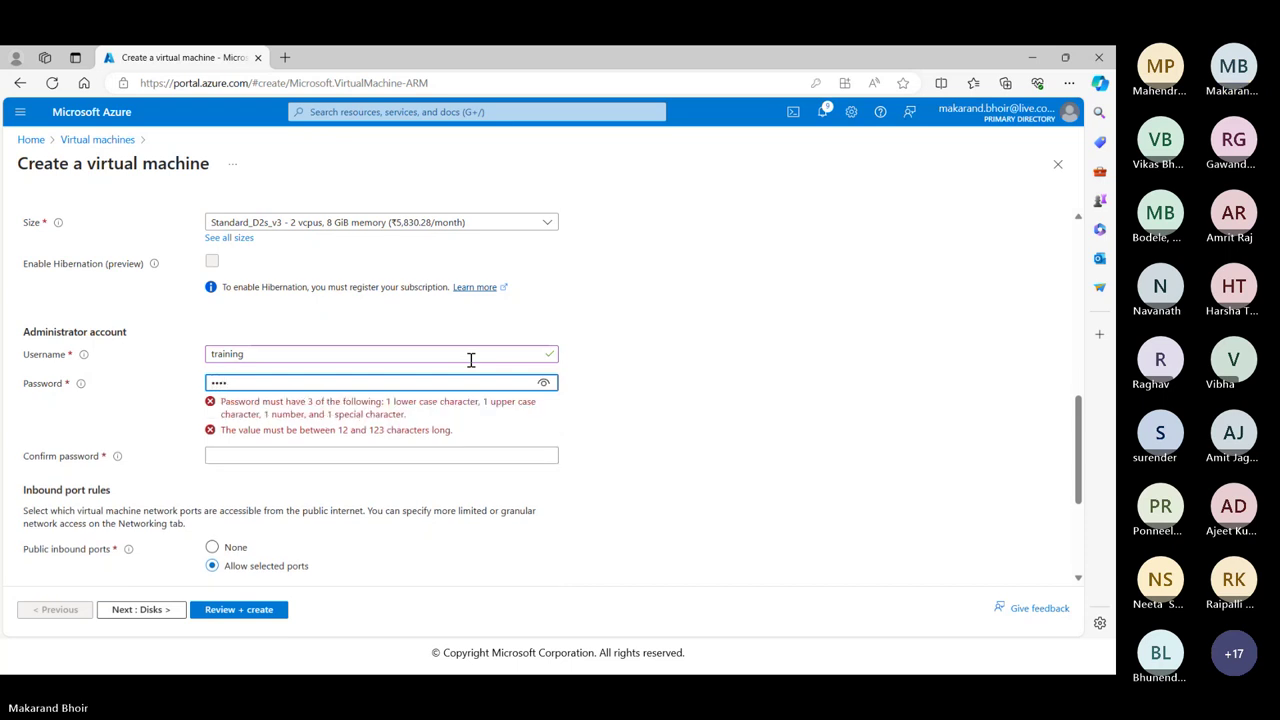
{"action": "key", "text": "BackSpace"}
{"action": "key", "text": "BackSpace"}
{"action": "key", "text": "BackSpace"}
{"action": "key", "text": "BackSpace"}
{"action": "type", "text": "***"}
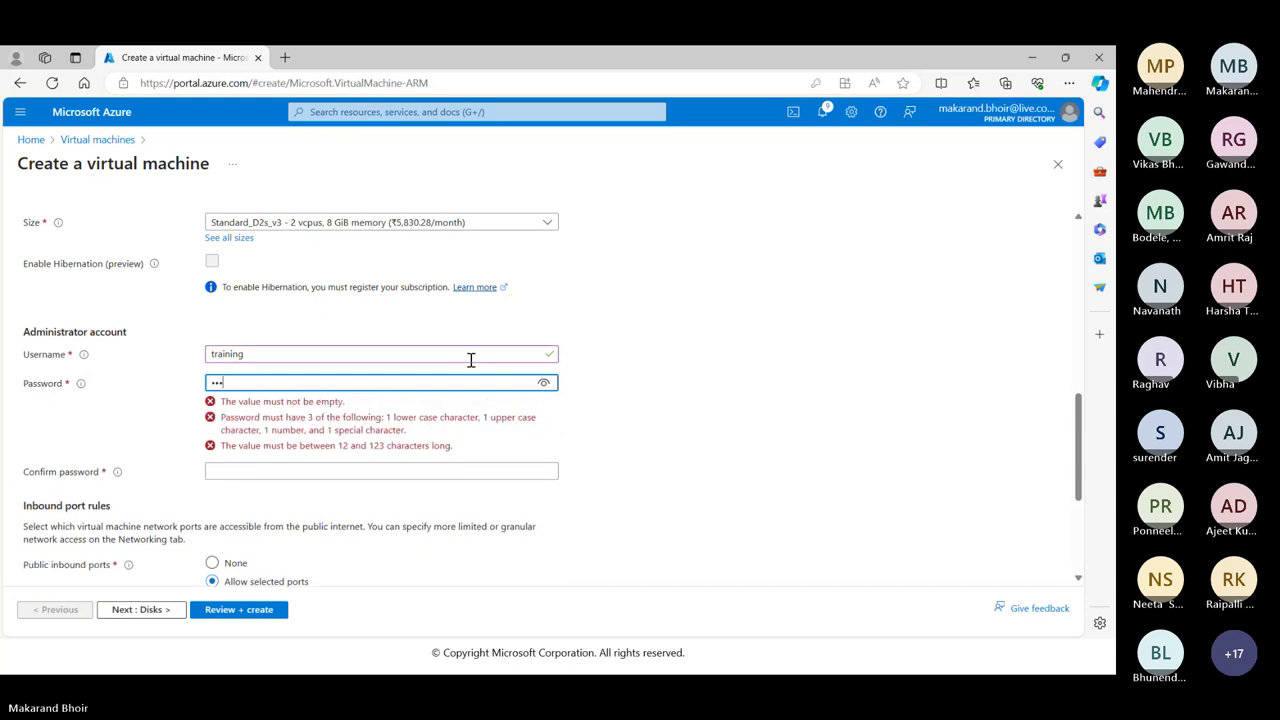
{"action": "type", "text": "*******"}
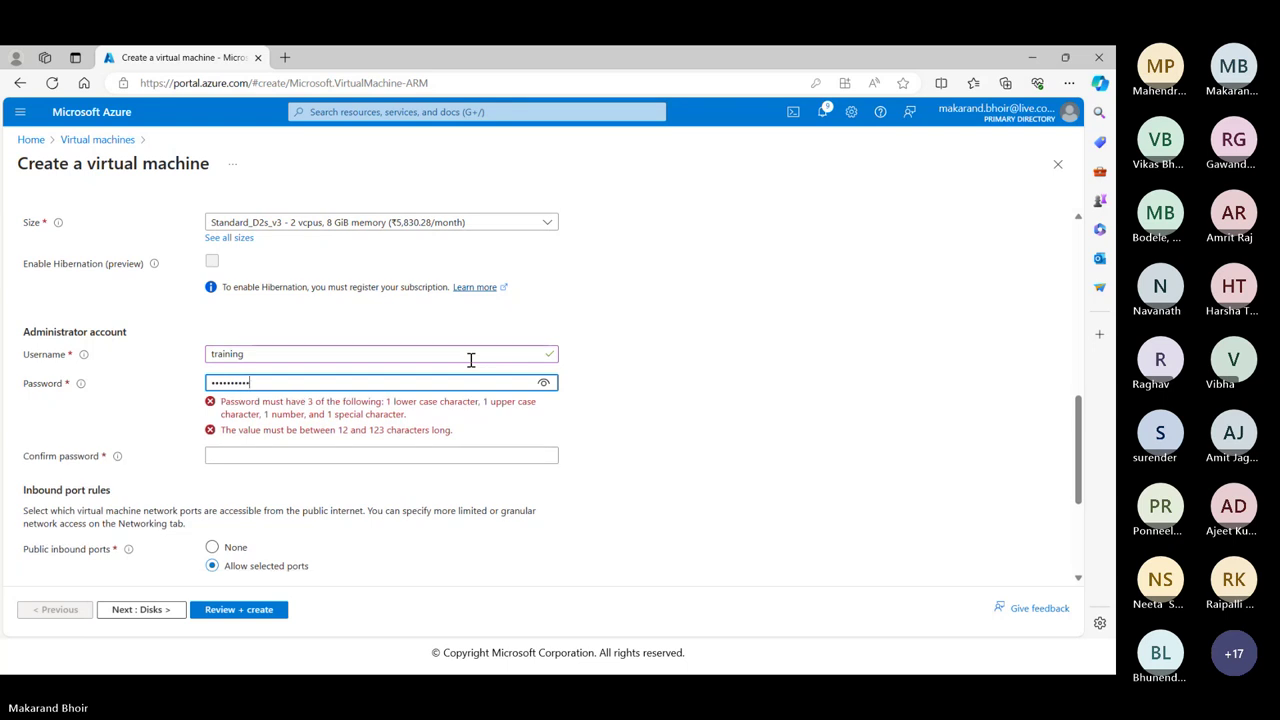
{"action": "type", "text": "**"}
{"action": "key", "text": "Tab"}
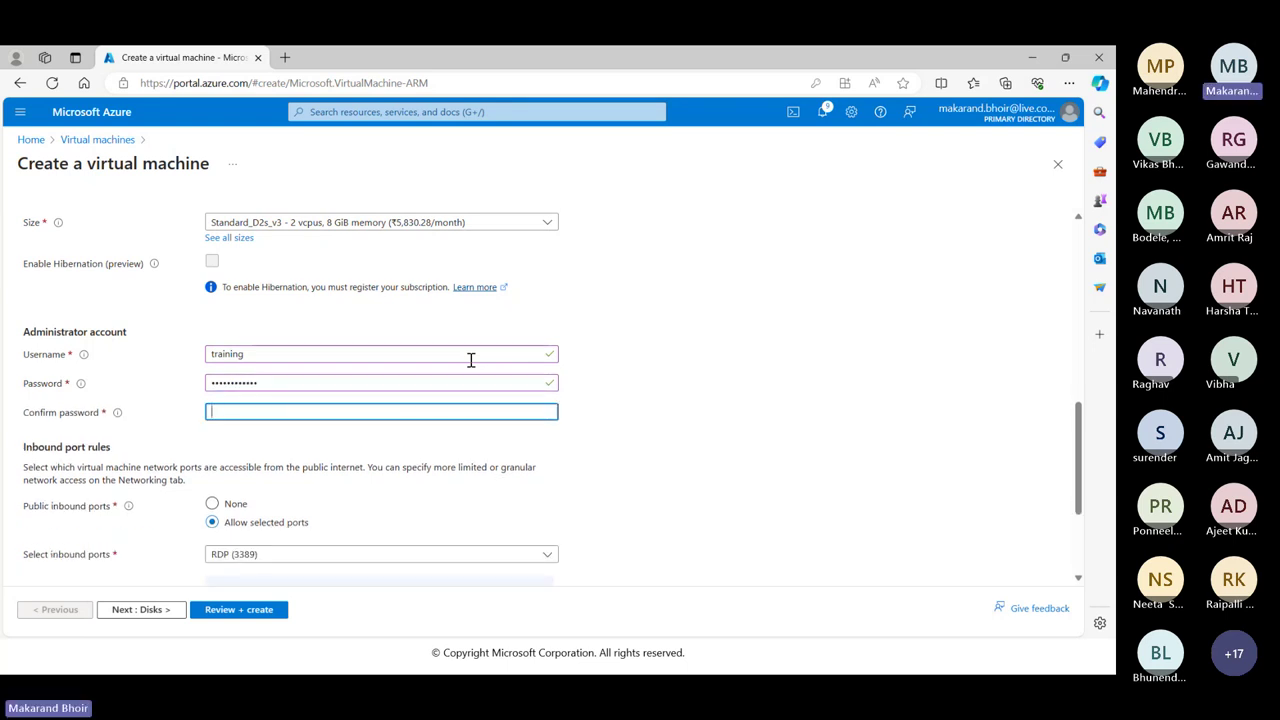
{"action": "type", "text": "***"}
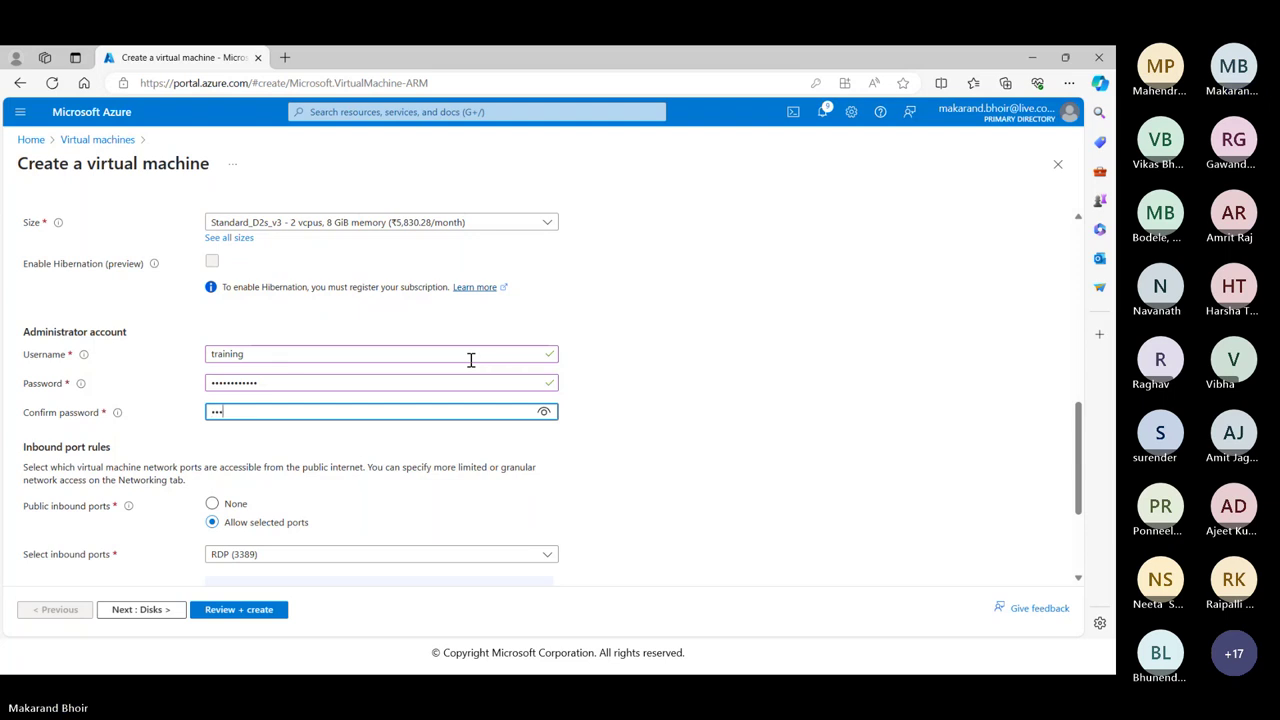
{"action": "type", "text": "*****"}
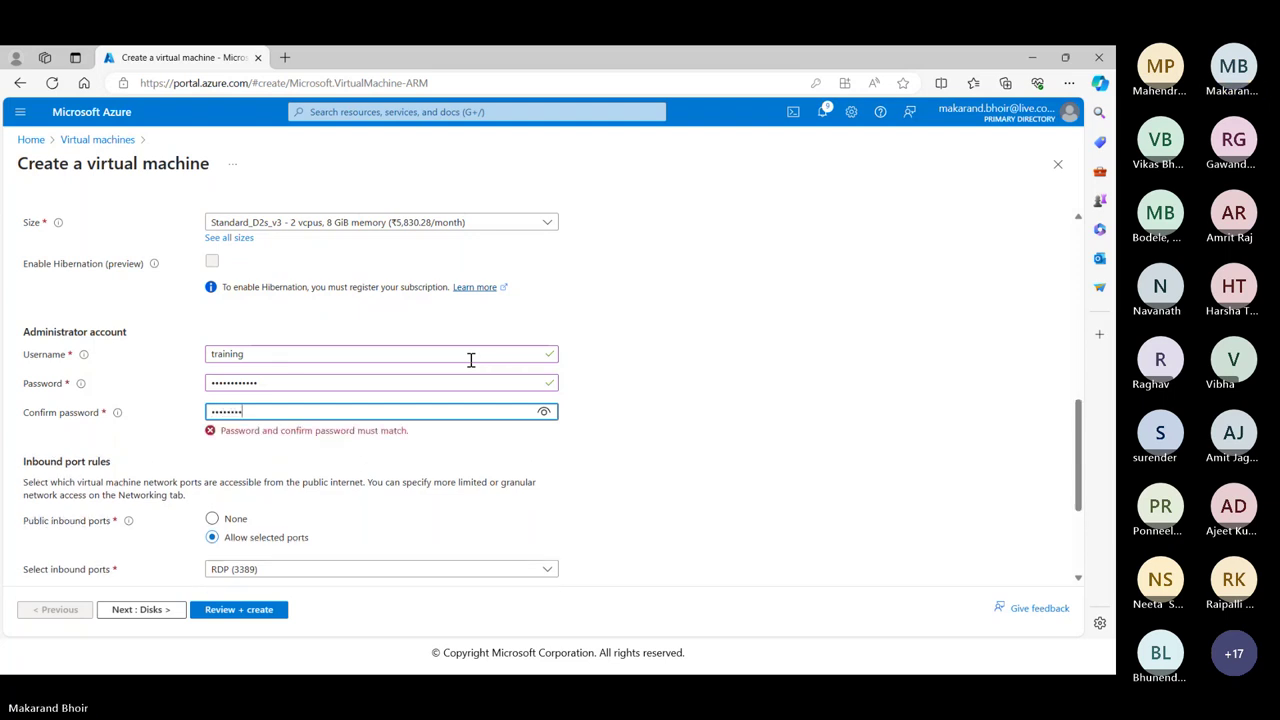
{"action": "type", "text": "****"}
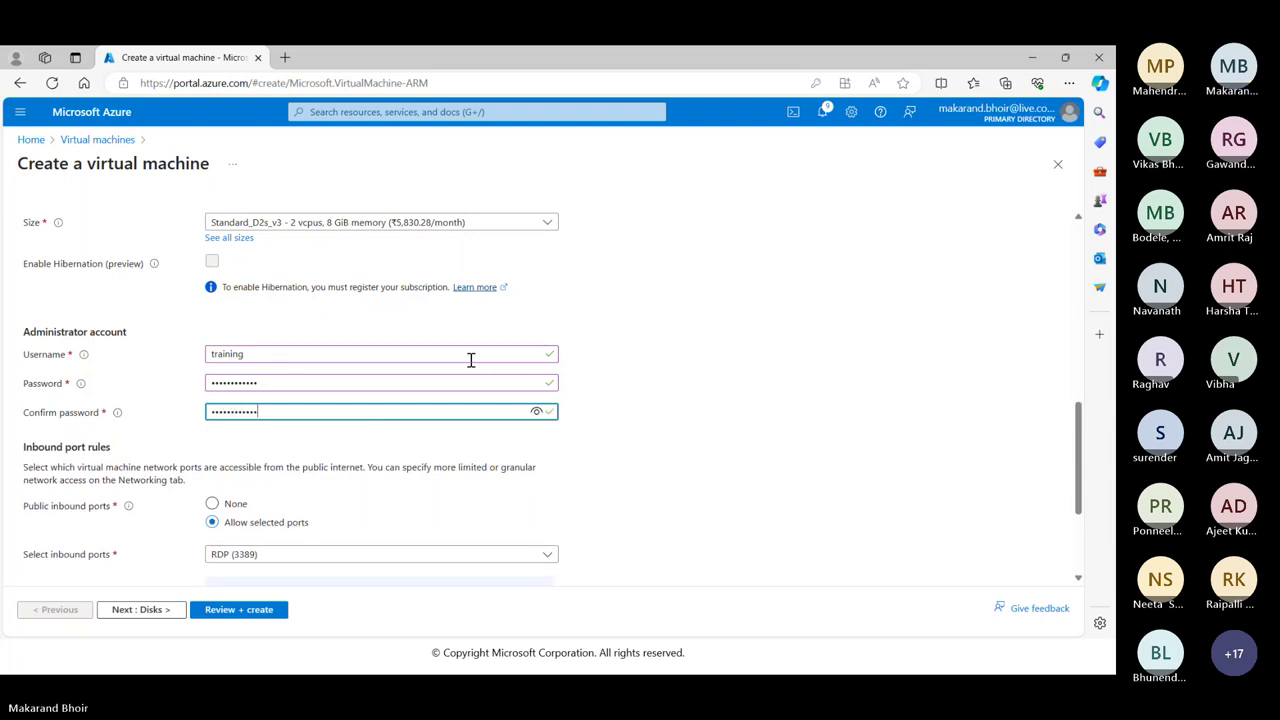
{"action": "scroll", "coordinate": [732, 399], "scroll_direction": "down", "scroll_amount": 1}
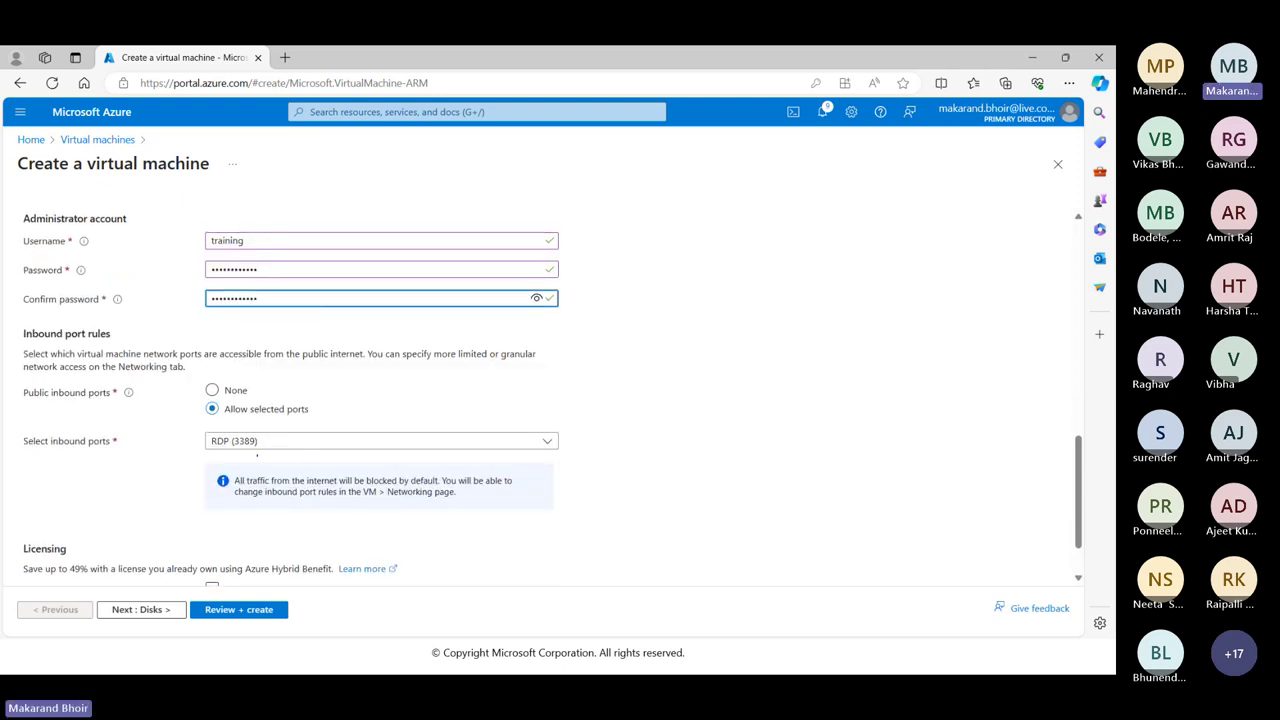
Step: Outline the public inbound port setting showing RDP (3389) as the allowed port
{"action": "left_click_drag", "start_coordinate": [201, 422], "coordinate": [330, 488]}
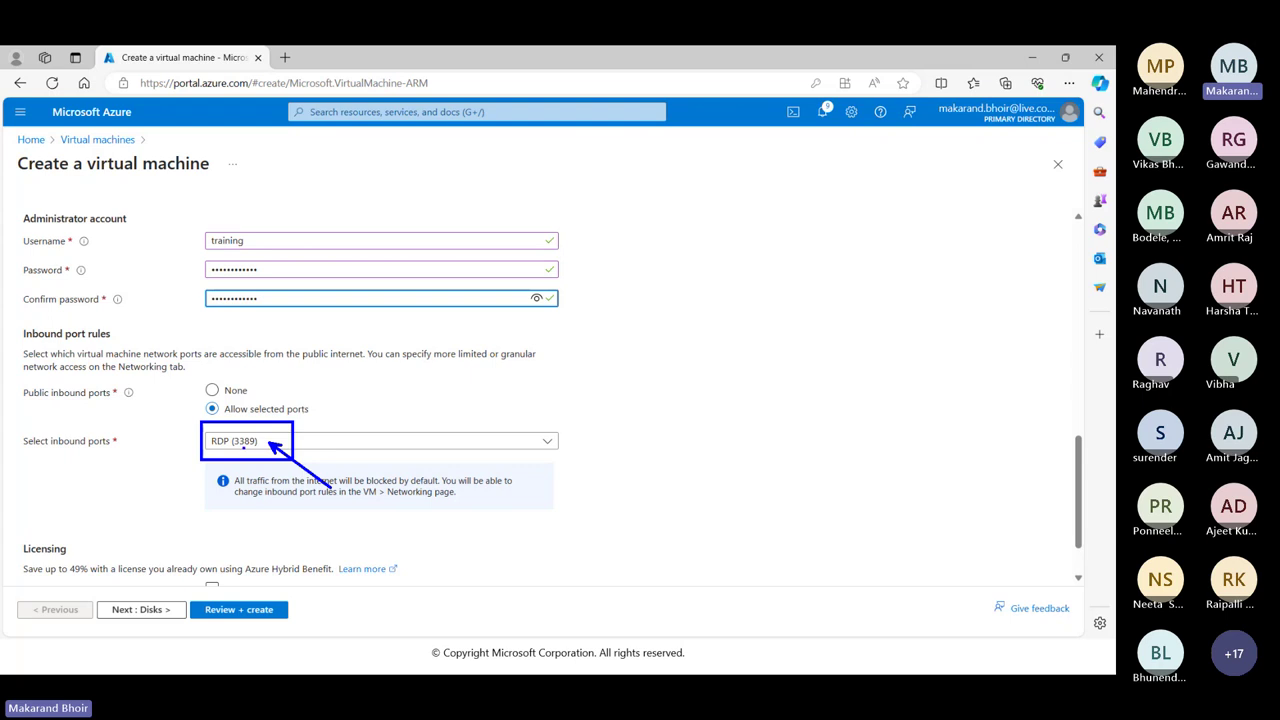
{"action": "left_click_drag", "start_coordinate": [232, 451], "coordinate": [271, 449]}
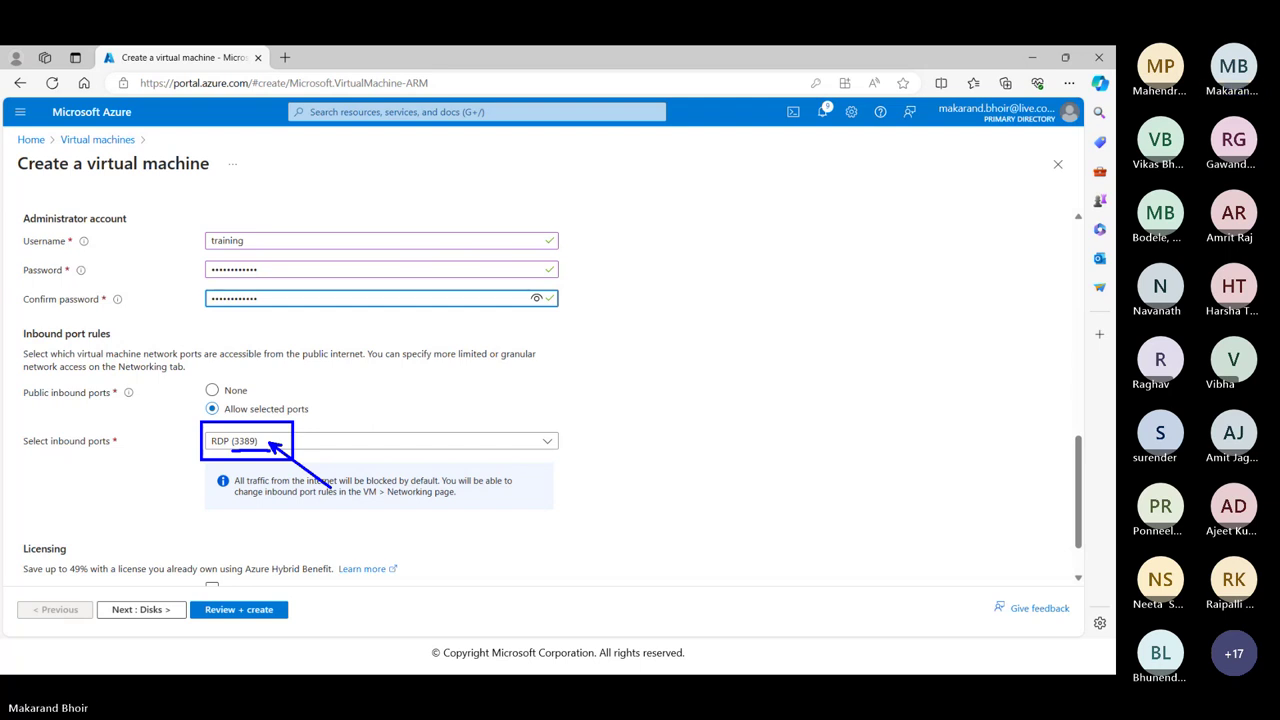
{"action": "left_click", "coordinate": [328, 447]}
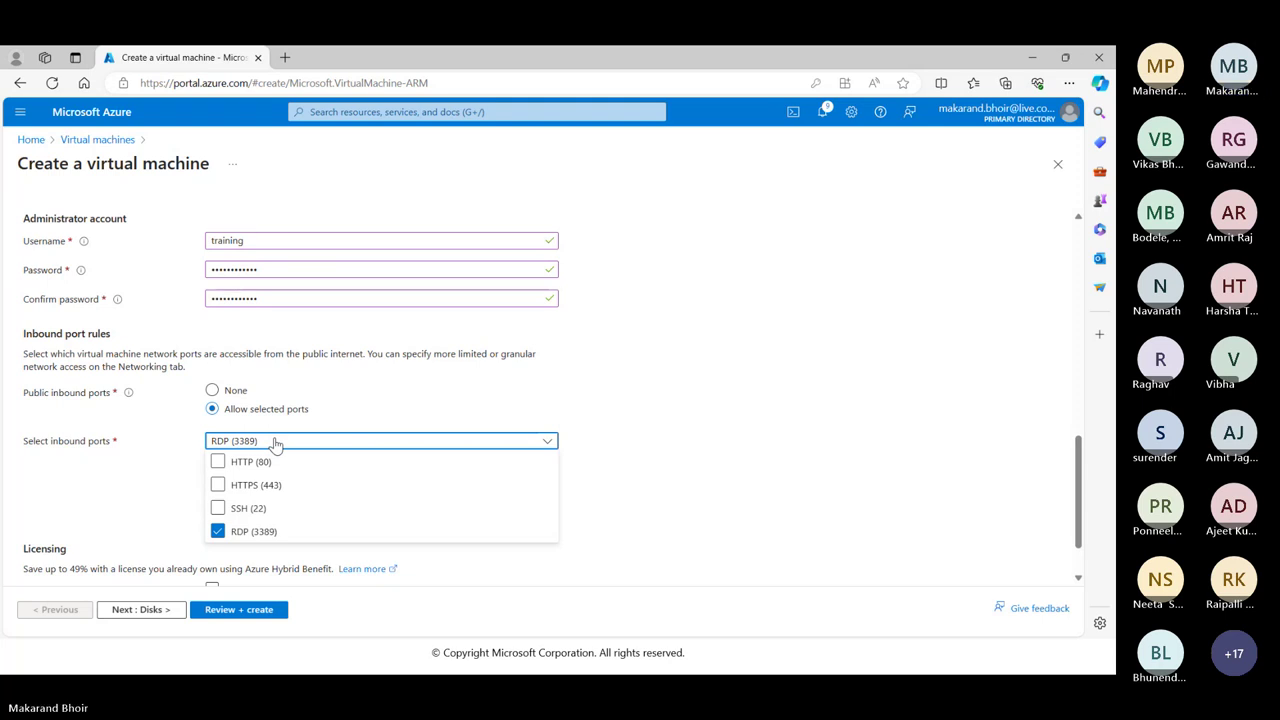
{"action": "left_click", "coordinate": [276, 443]}
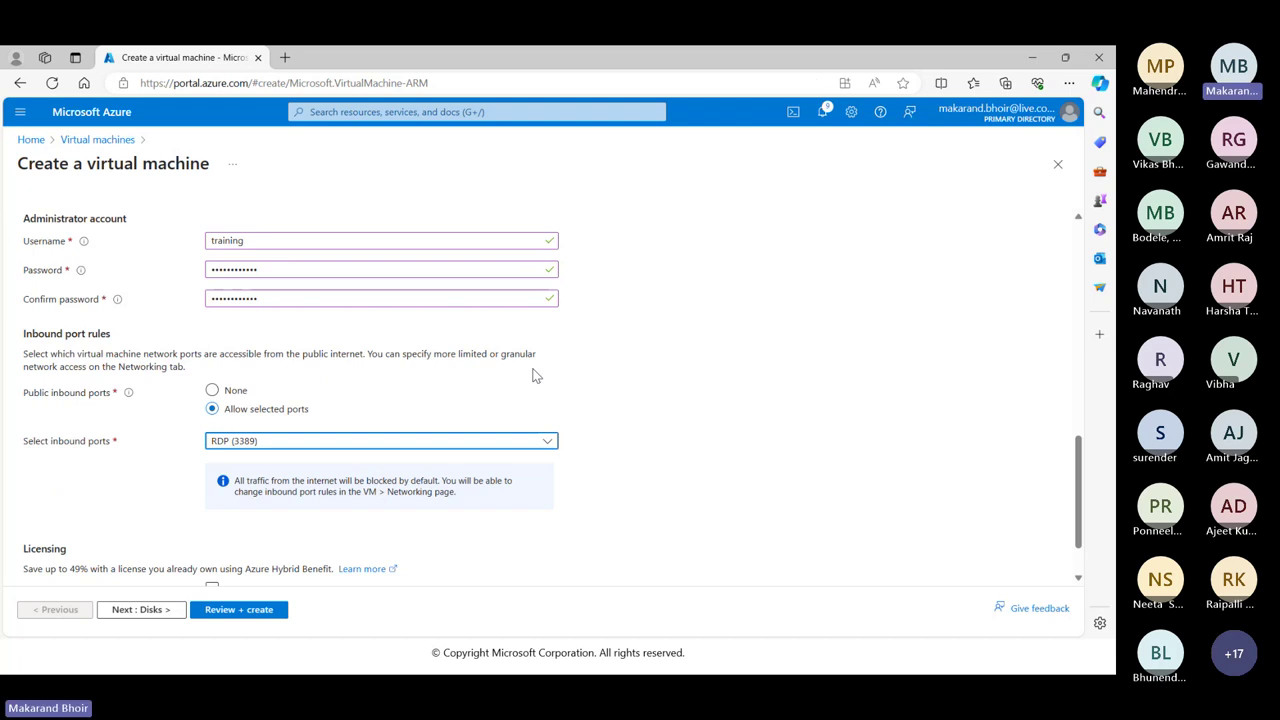
{"action": "scroll", "coordinate": [539, 450], "scroll_direction": "down", "scroll_amount": 2}
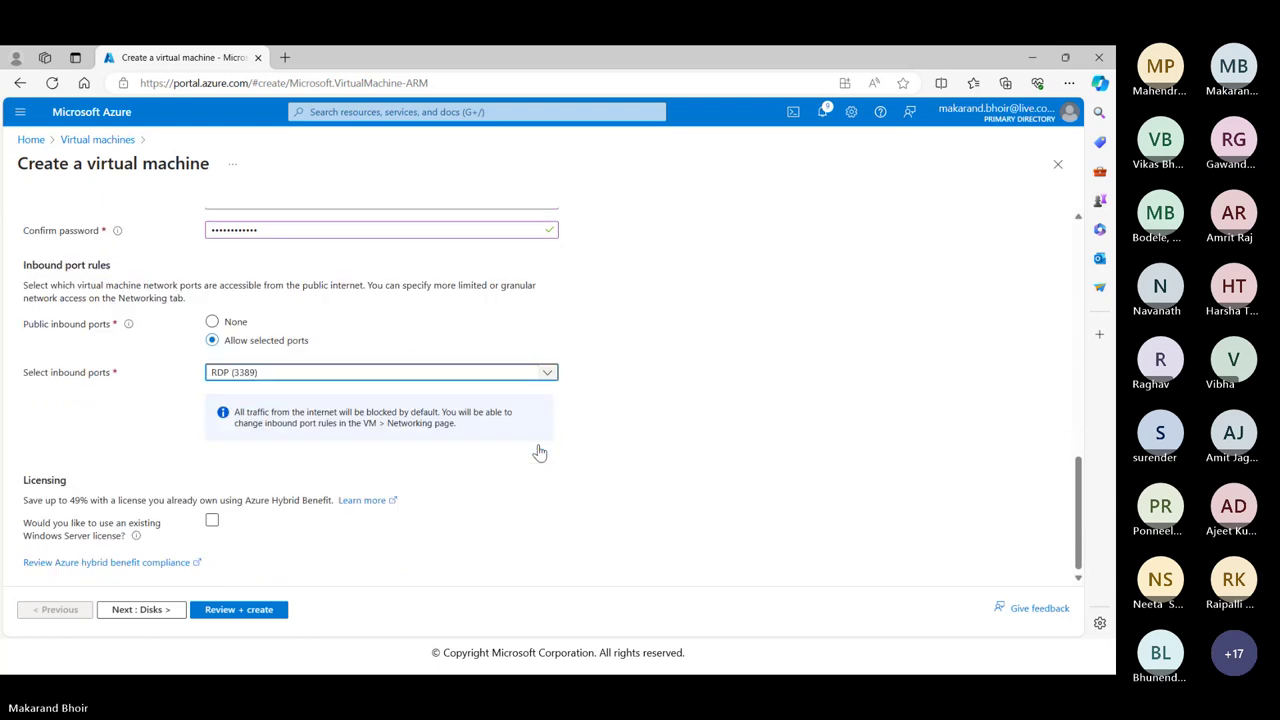
{"action": "scroll", "coordinate": [539, 453], "scroll_direction": "up", "scroll_amount": 3}
{"action": "scroll", "coordinate": [539, 452], "scroll_direction": "up", "scroll_amount": 10}
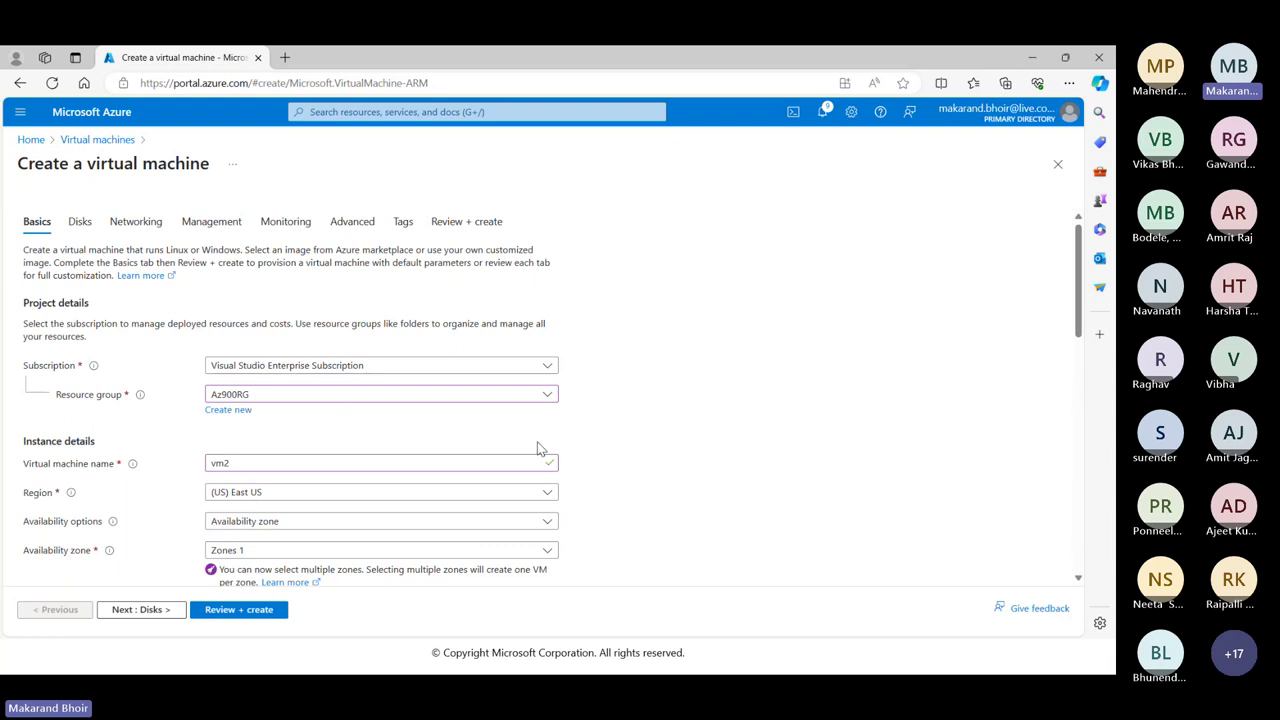
Step: On the Networking tab, tick 'Delete public IP and NIC when VM is deleted'
{"action": "left_click", "coordinate": [138, 228]}
{"action": "left_click", "coordinate": [857, 263]}
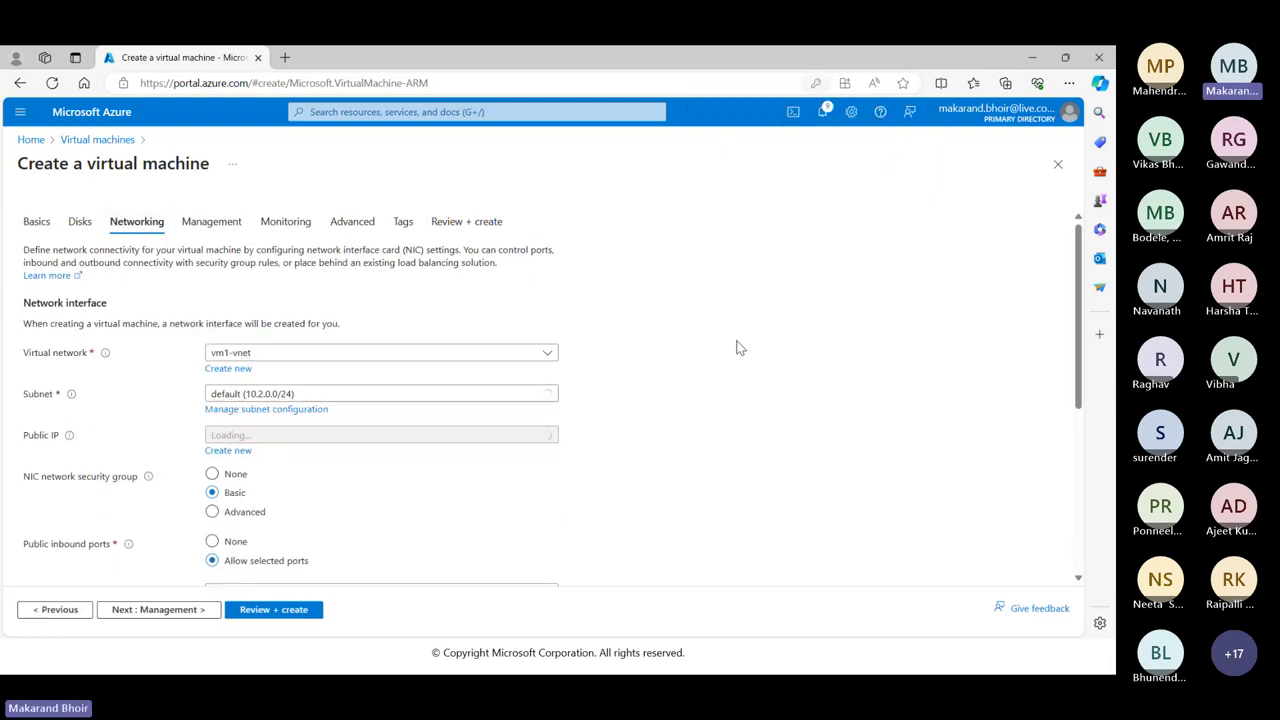
{"action": "scroll", "coordinate": [723, 355], "scroll_direction": "down", "scroll_amount": 4}
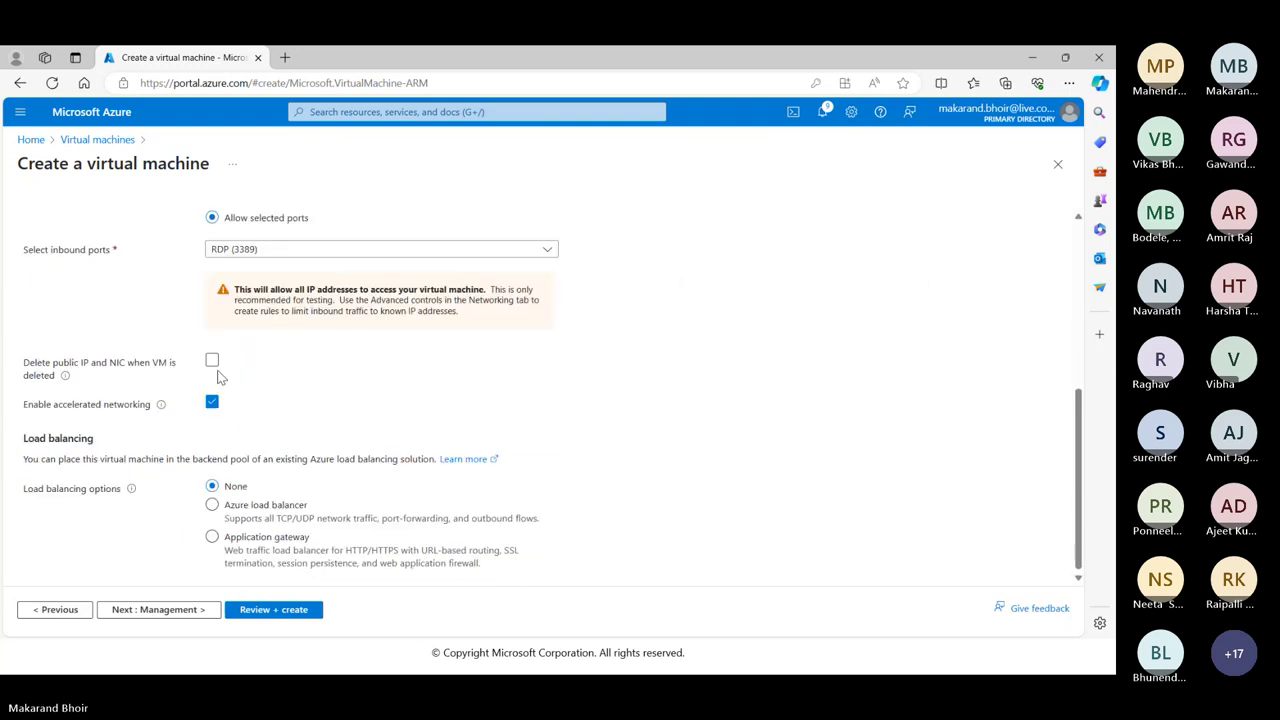
{"action": "left_click", "coordinate": [212, 361]}
{"action": "mouse_move", "coordinate": [63, 375]}
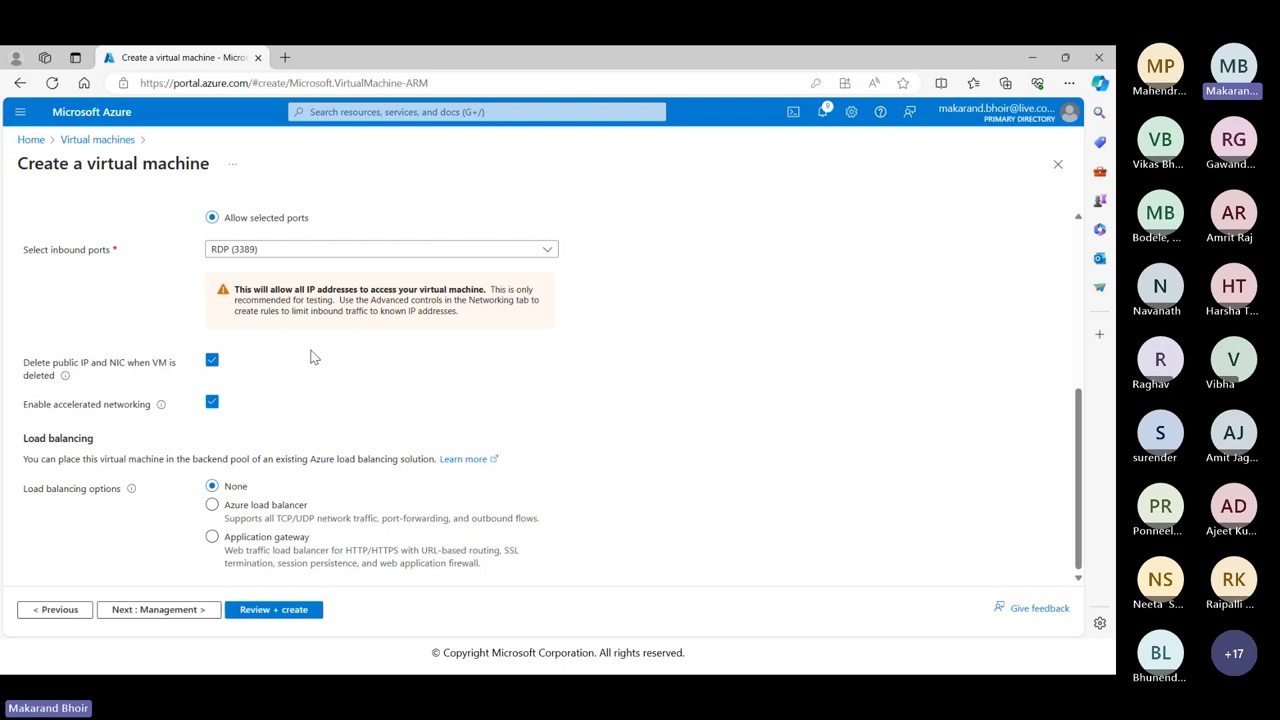
{"action": "scroll", "coordinate": [345, 383], "scroll_direction": "up", "scroll_amount": 10}
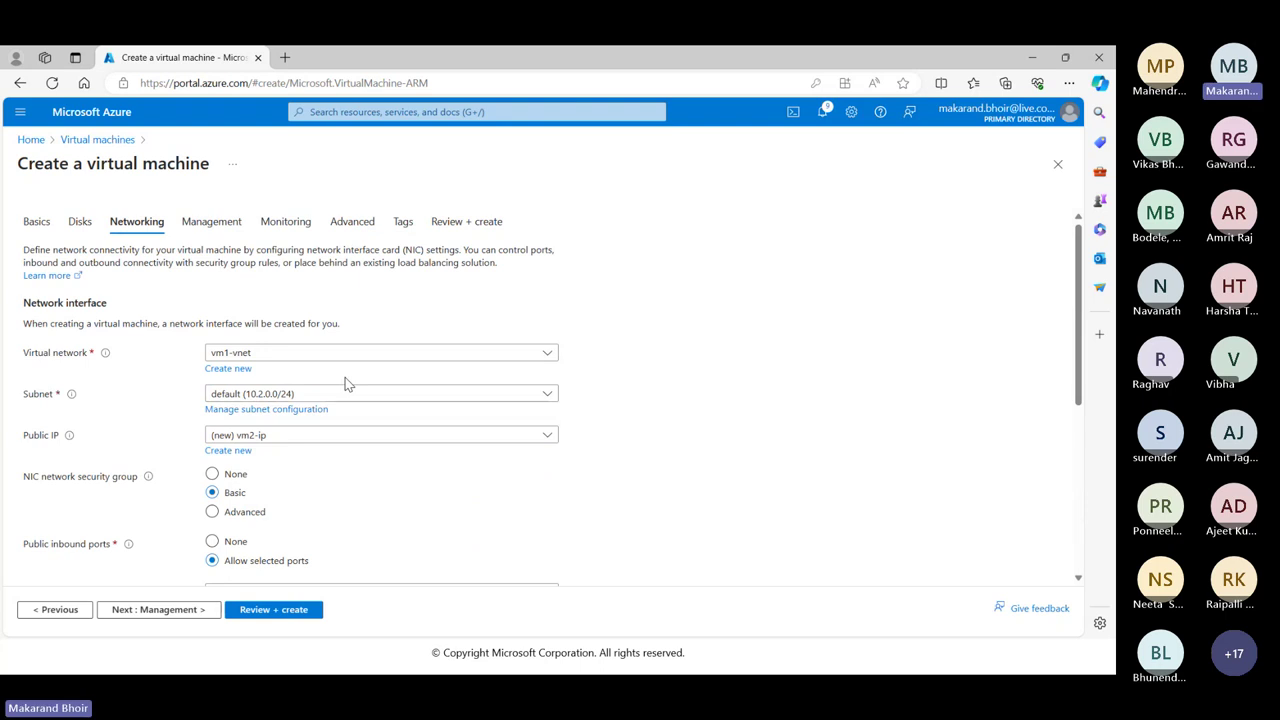
{"action": "scroll", "coordinate": [344, 383], "scroll_direction": "down", "scroll_amount": 1}
{"action": "scroll", "coordinate": [343, 376], "scroll_direction": "up", "scroll_amount": 1}
Step: Pass validation on Review + create and deploy vm2 until the deployment completes
{"action": "left_click", "coordinate": [483, 230]}
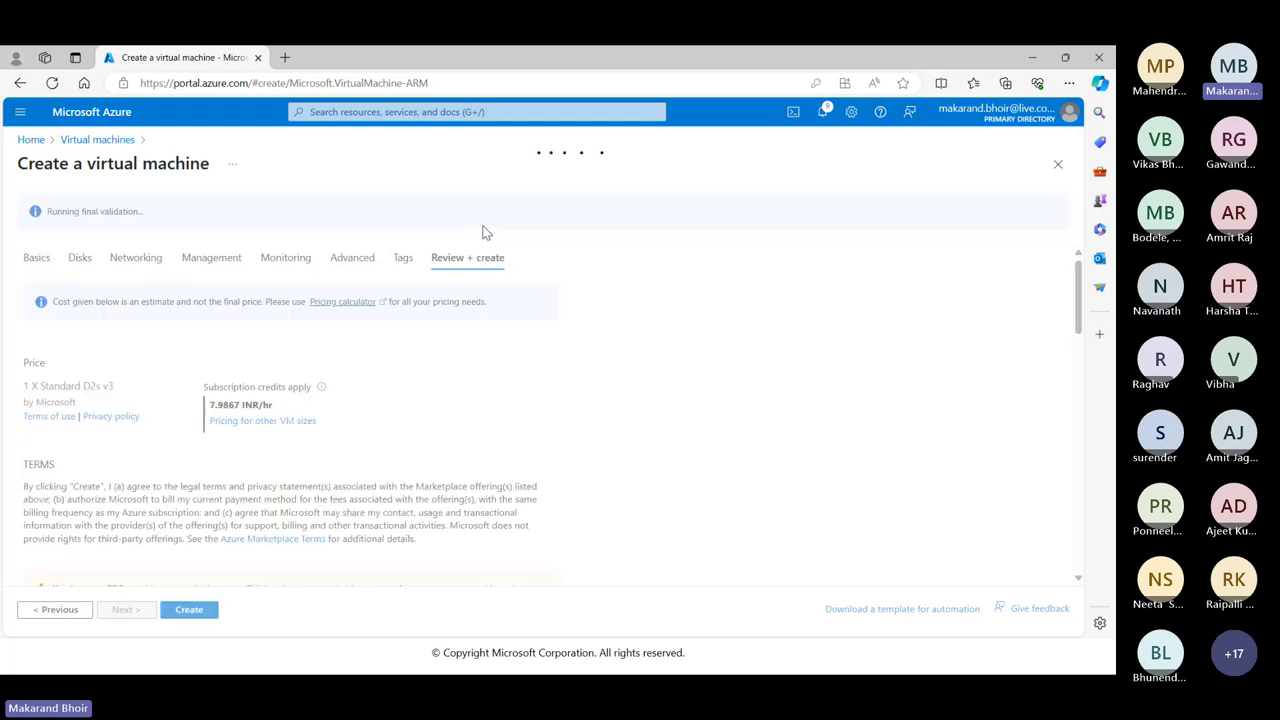
{"action": "left_click", "coordinate": [197, 614]}
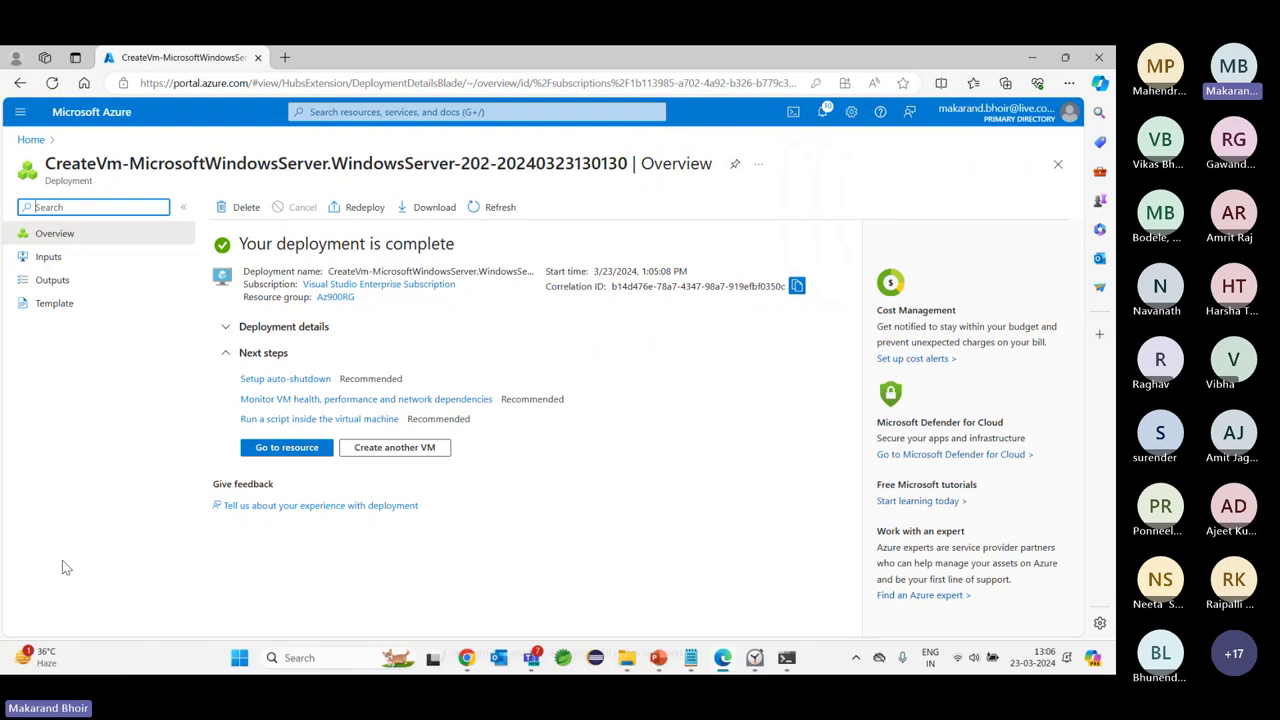
Step: Open vm2's overview and copy its public IP address 52.146.19.122
{"action": "left_click", "coordinate": [300, 451]}
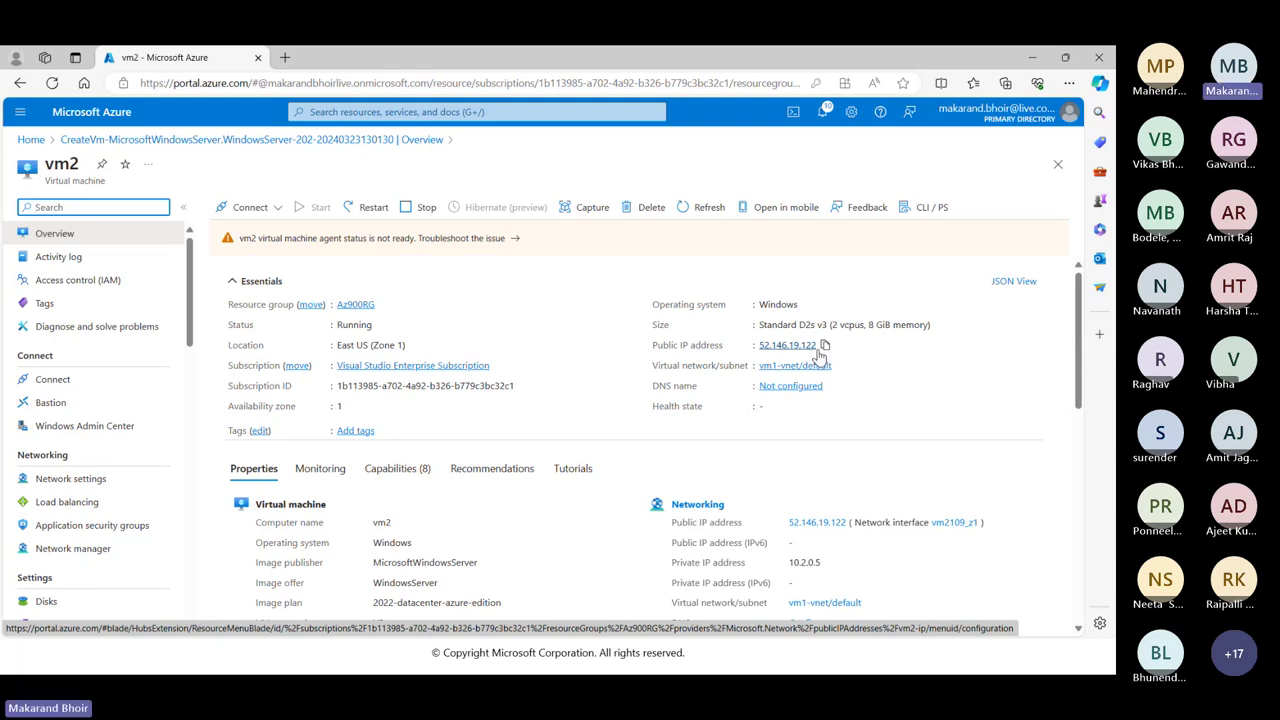
{"action": "left_click", "coordinate": [825, 345]}
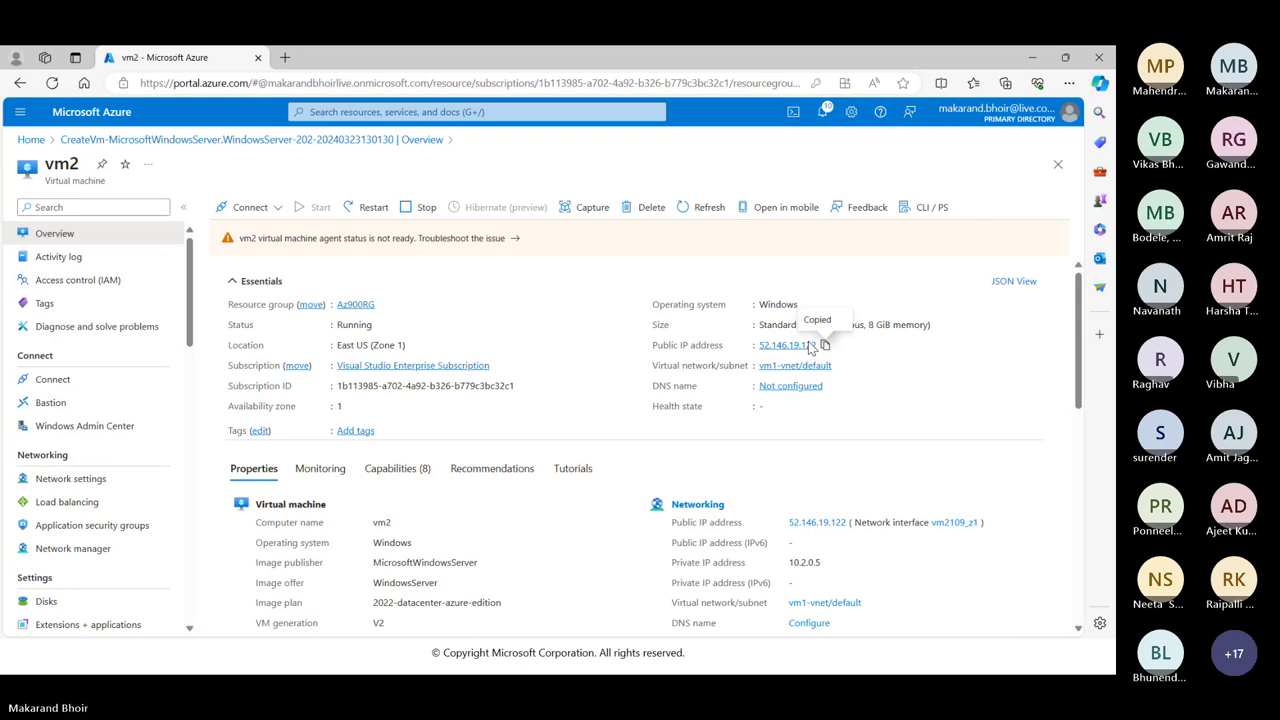
{"action": "key", "text": "super"}
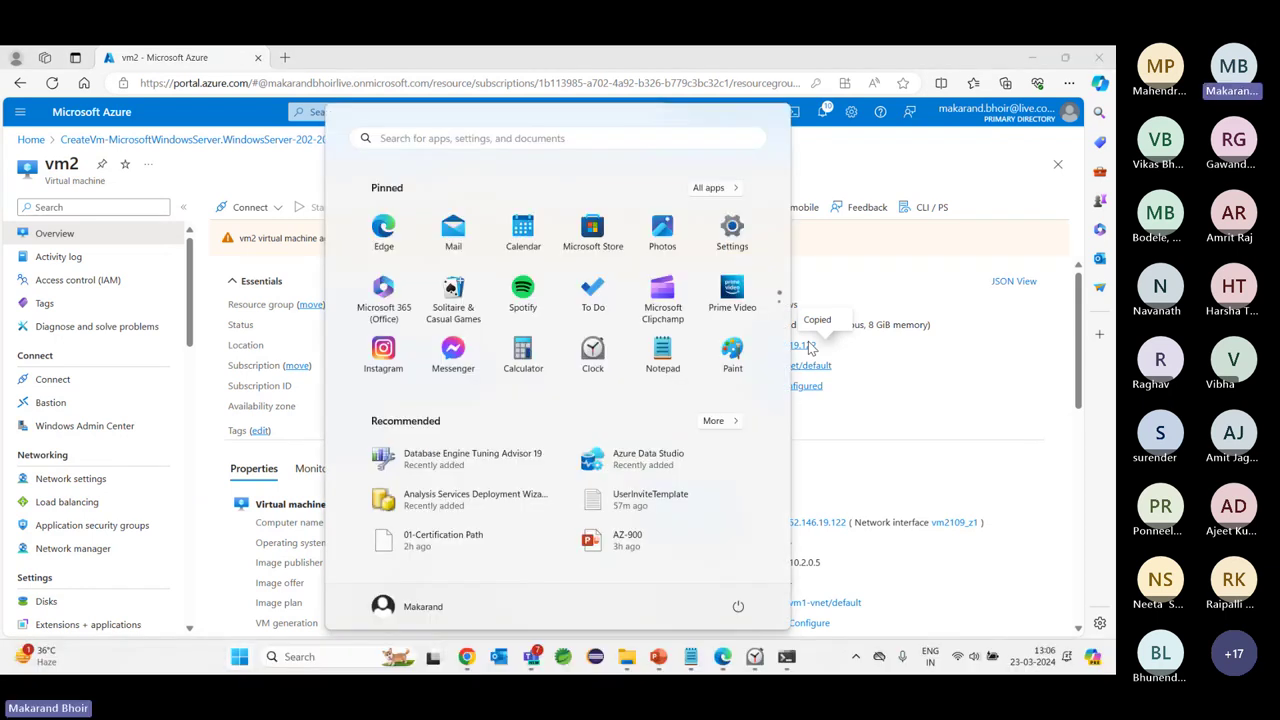
Step: Launch Remote Desktop Connection and connect to computer 52.146.19.122
{"action": "type", "text": "re"}
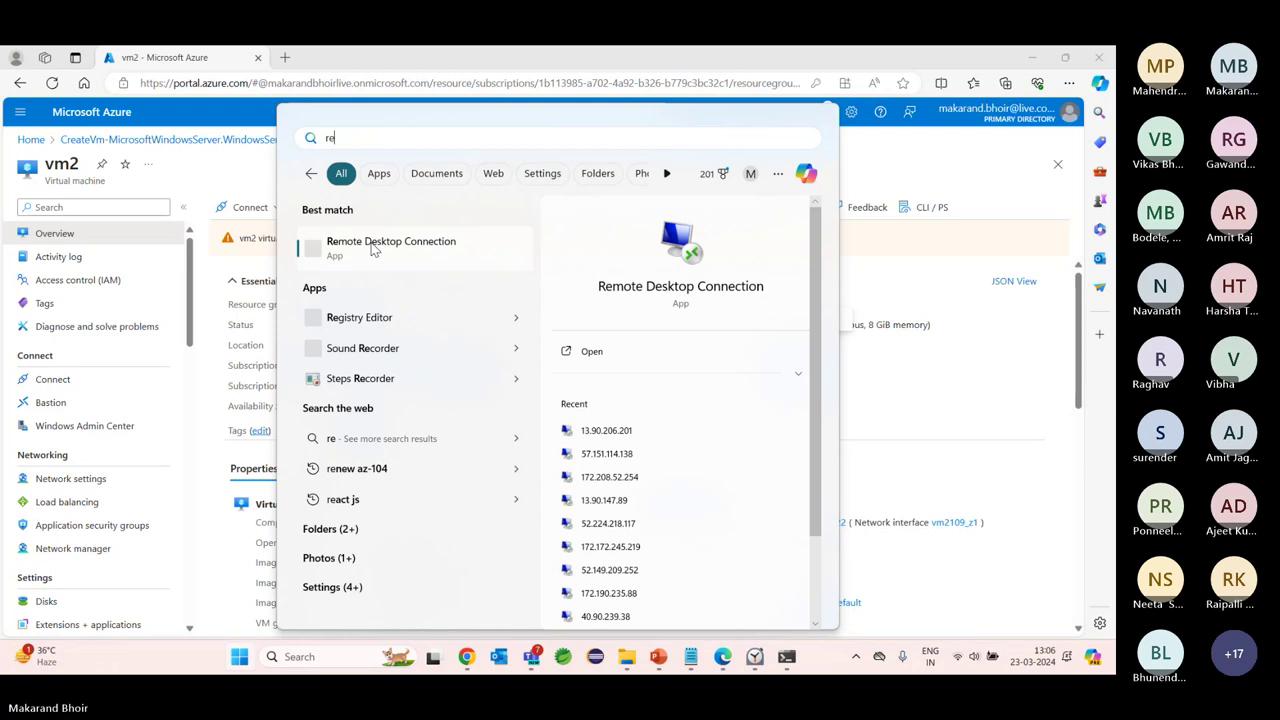
{"action": "left_click", "coordinate": [372, 249]}
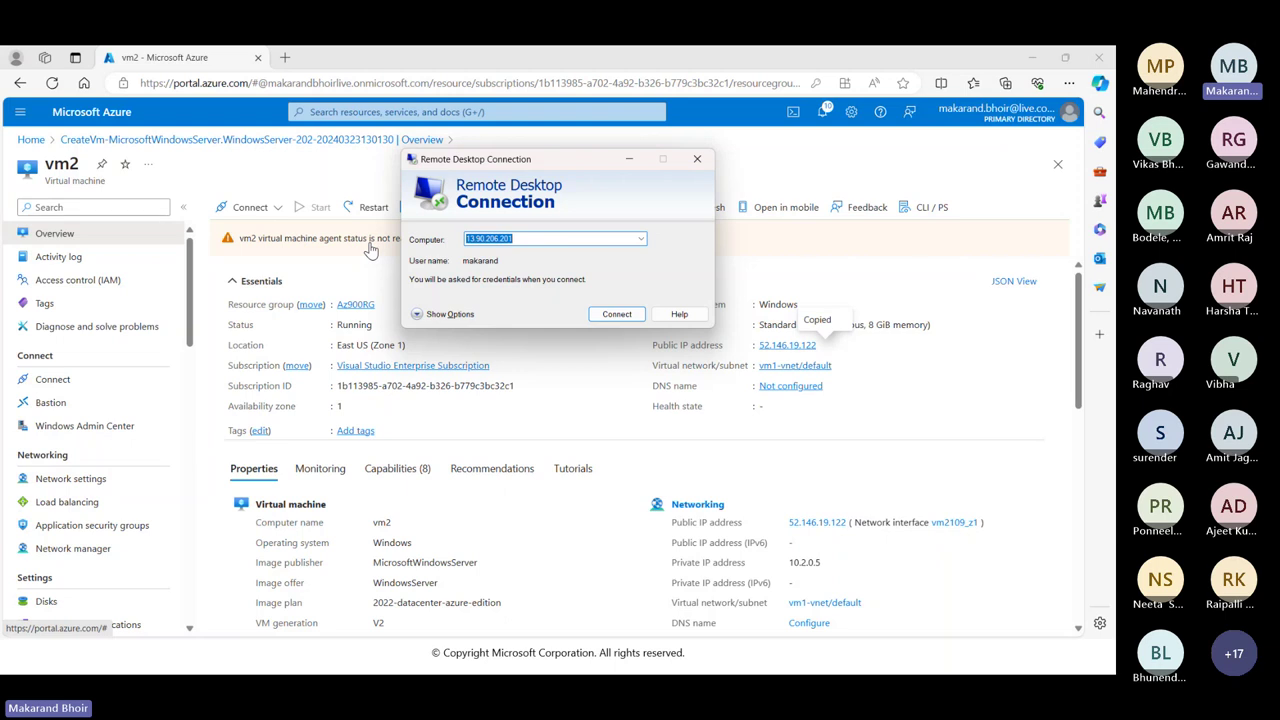
{"action": "key", "text": "ctrl+v"}
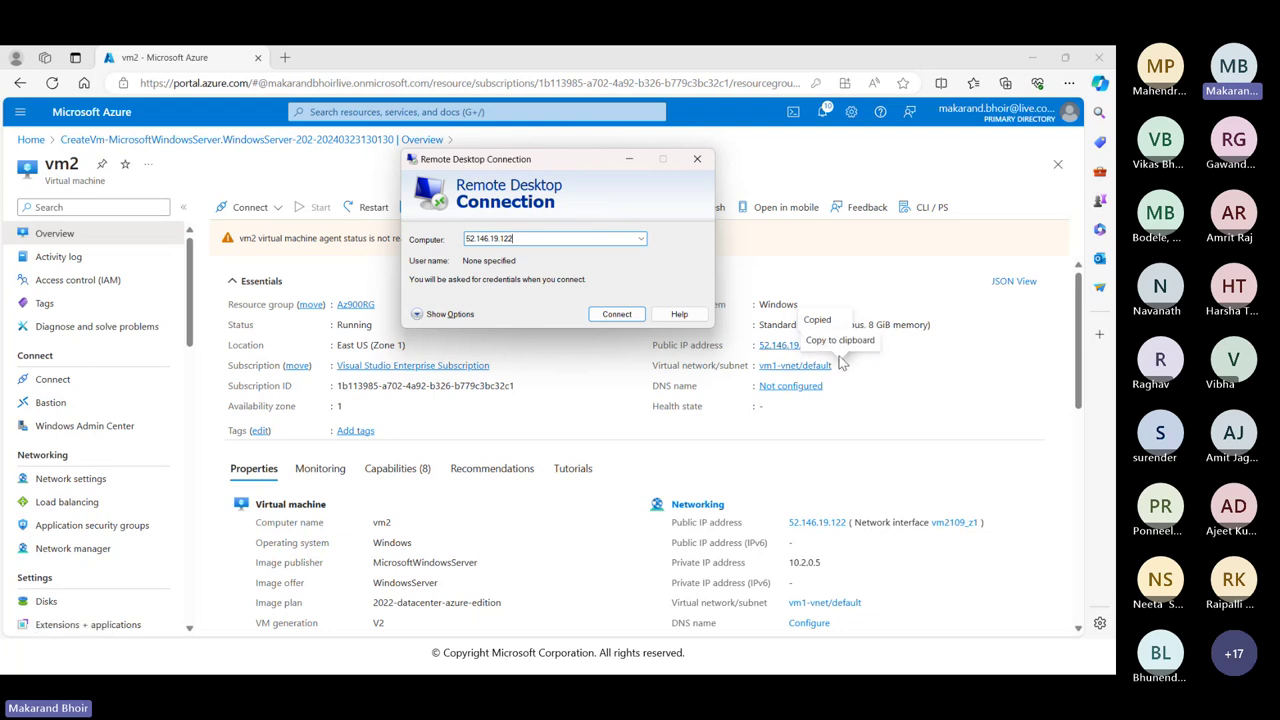
{"action": "left_click", "coordinate": [617, 314]}
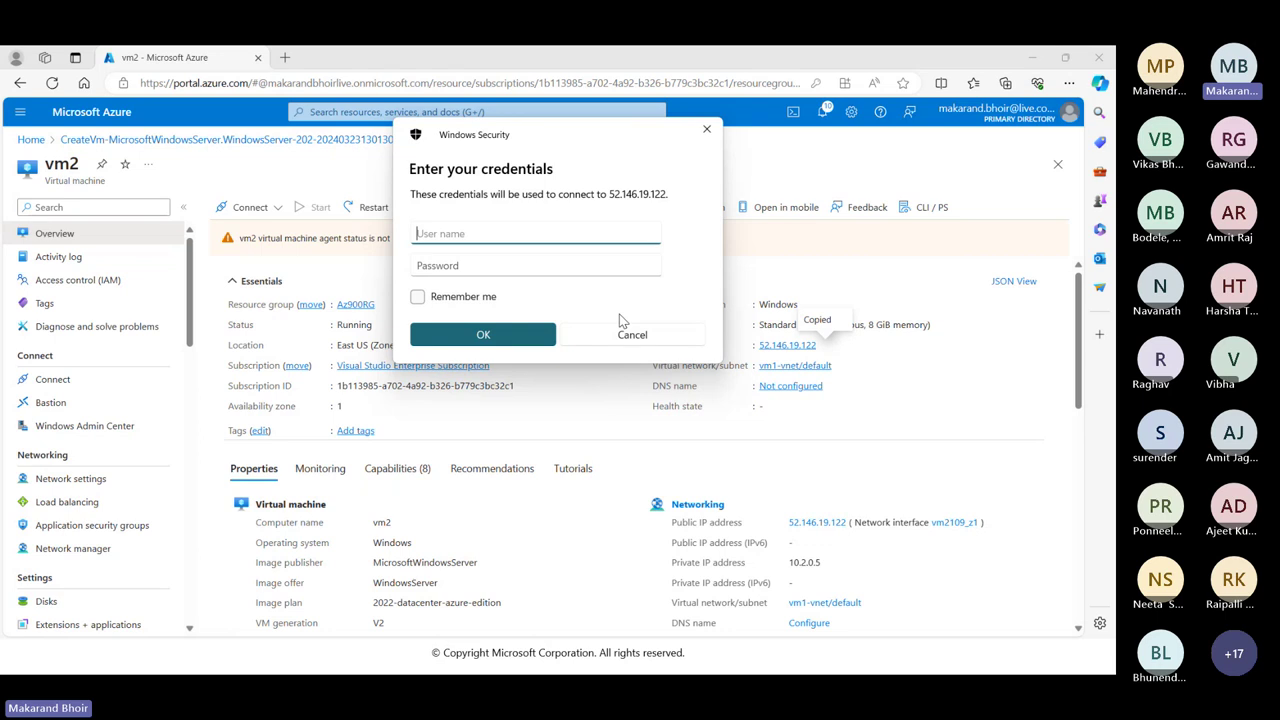
Step: Sign in as 'training' with the VM's administrator password
{"action": "type", "text": "traini"}
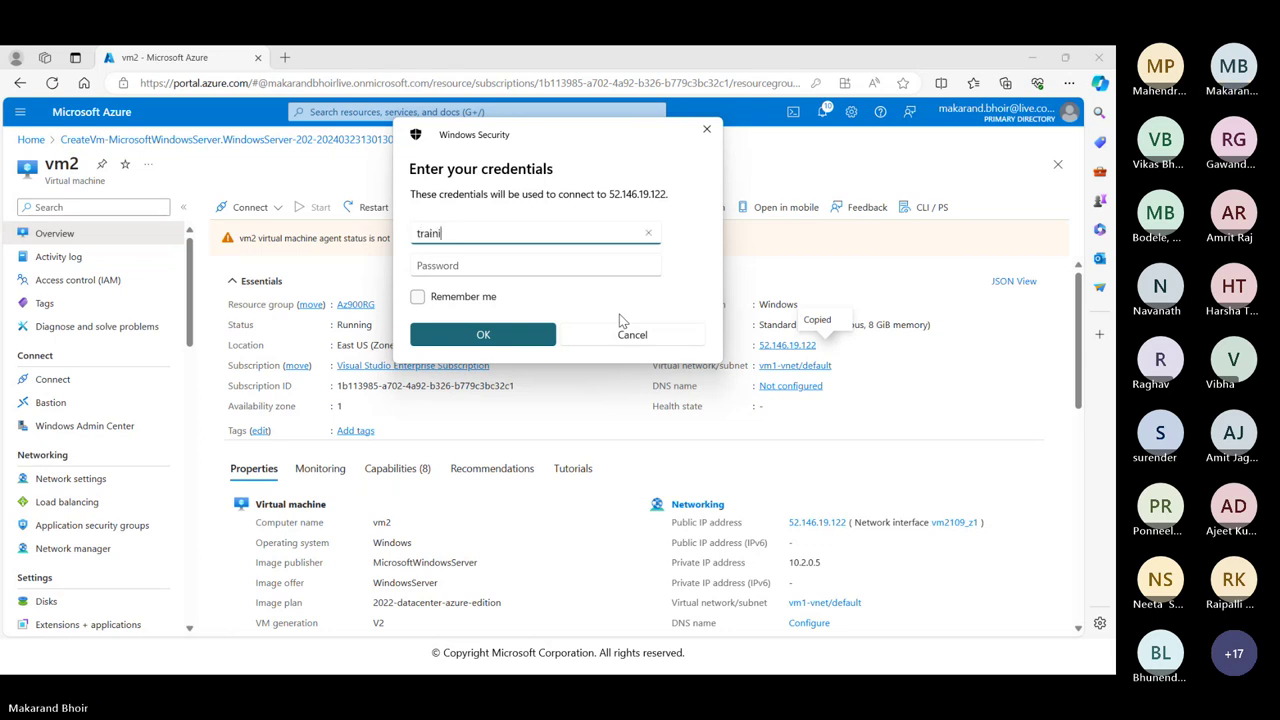
{"action": "type", "text": "ng"}
{"action": "key", "text": "Tab"}
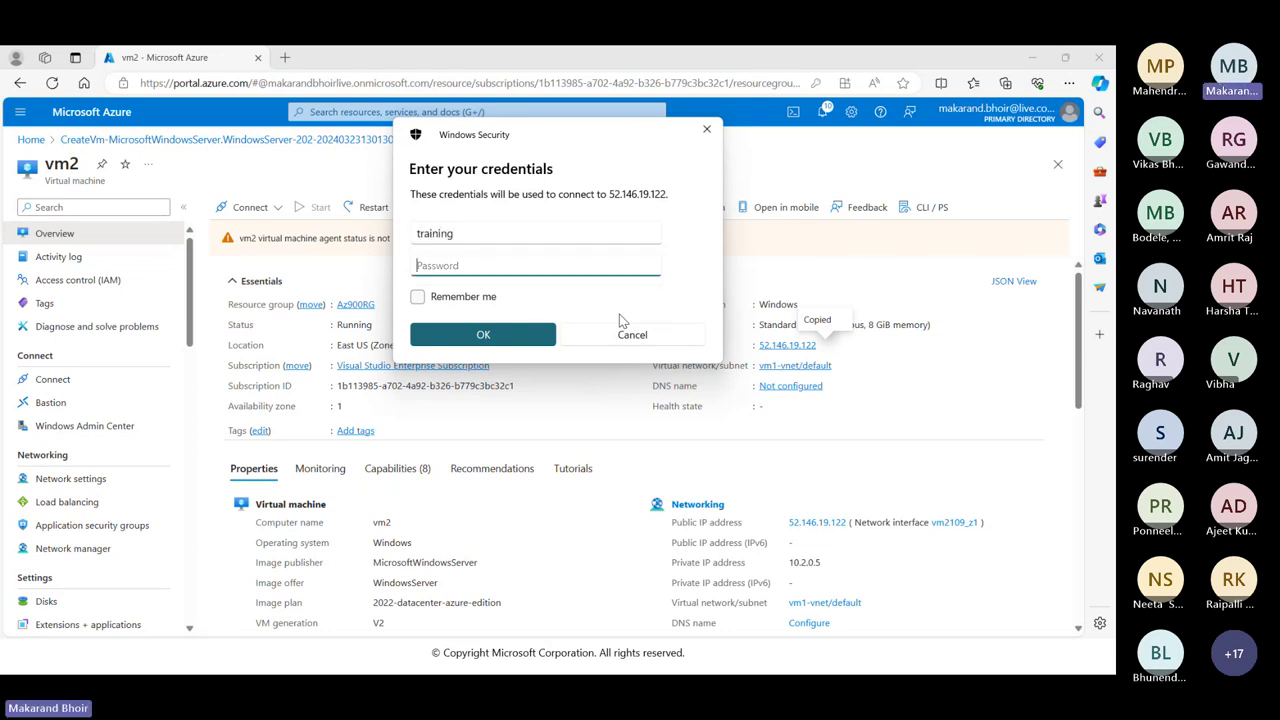
{"action": "type", "text": "******"}
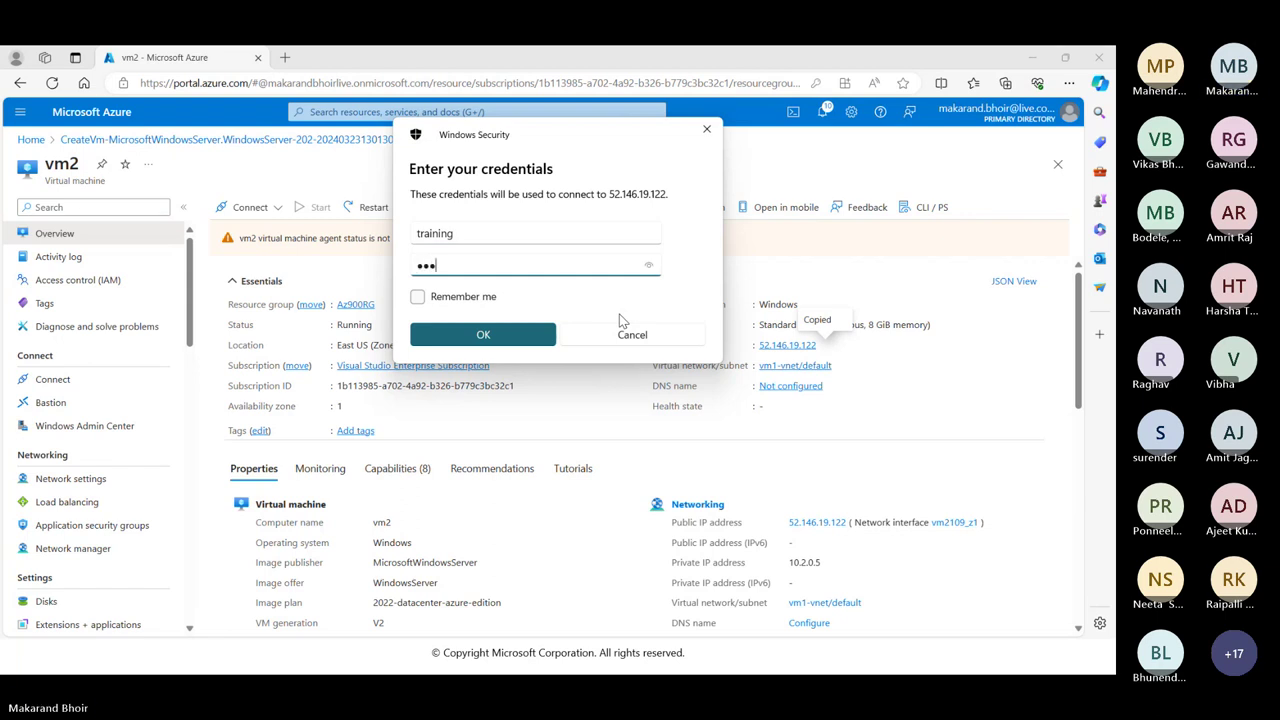
{"action": "type", "text": "****"}
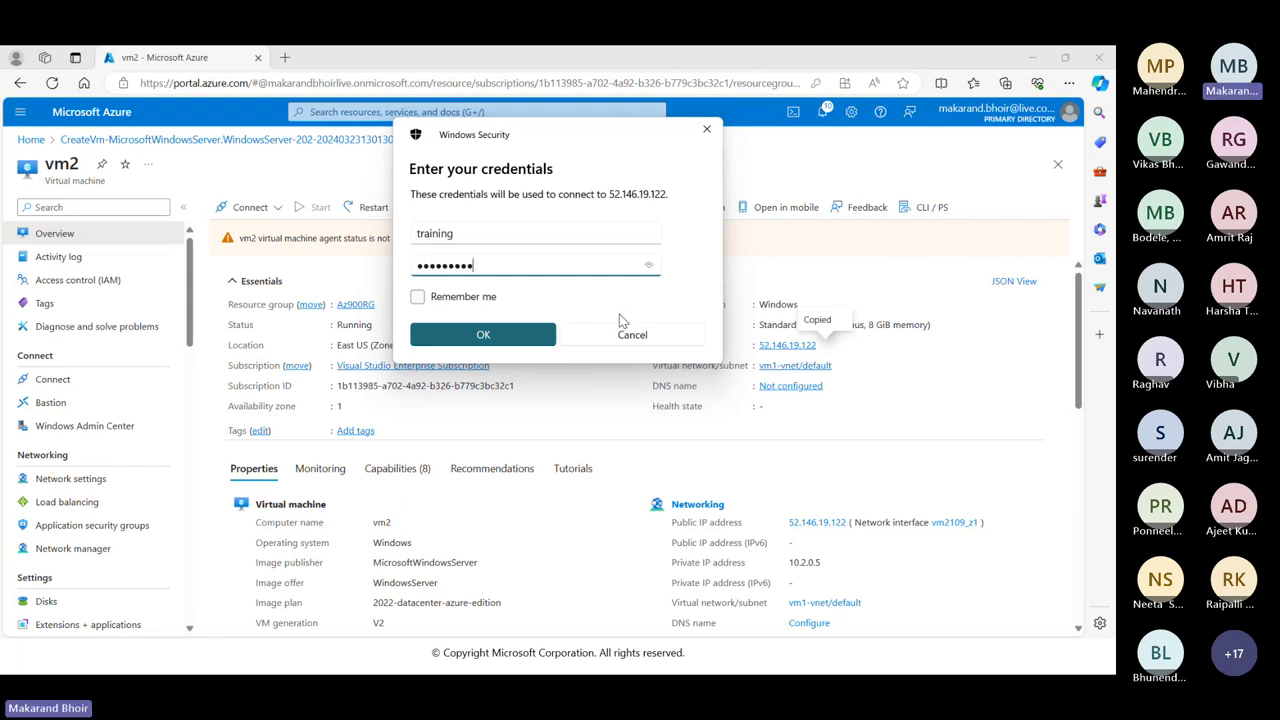
{"action": "type", "text": "**"}
{"action": "key", "text": "Return"}
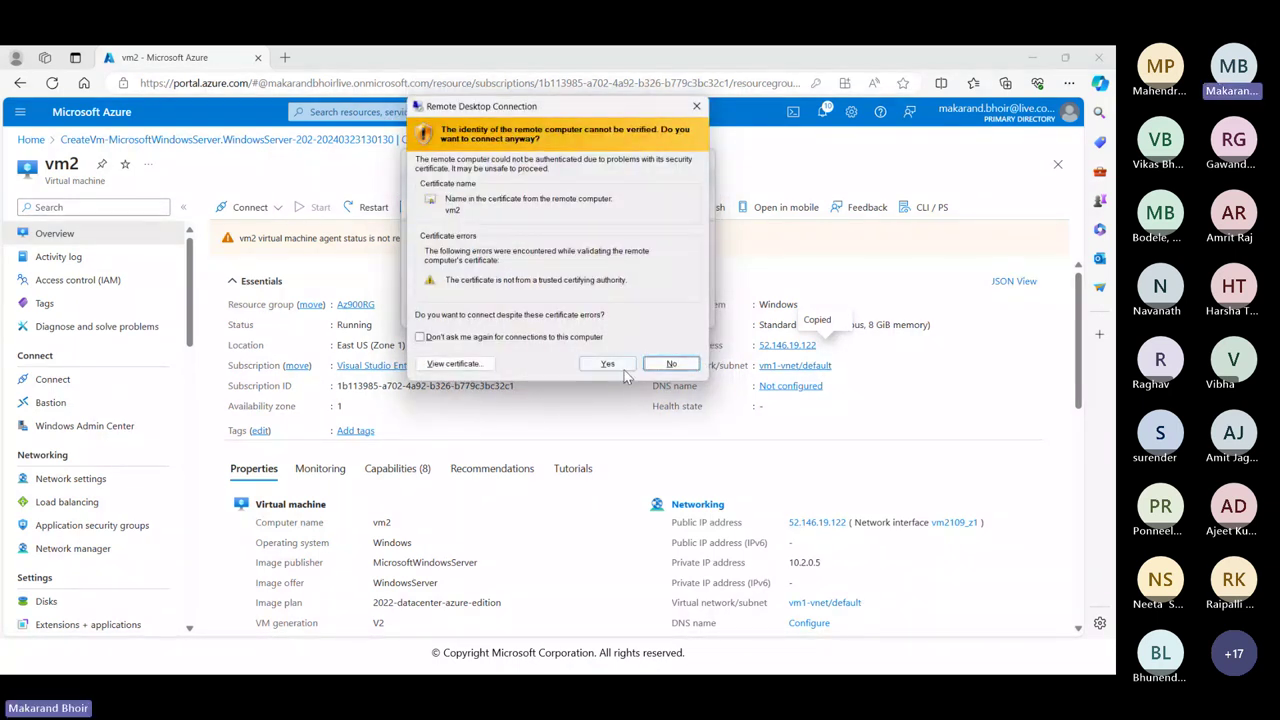
Step: Accept vm2's untrusted certificate and show the remote session full screen
{"action": "left_click", "coordinate": [610, 364]}
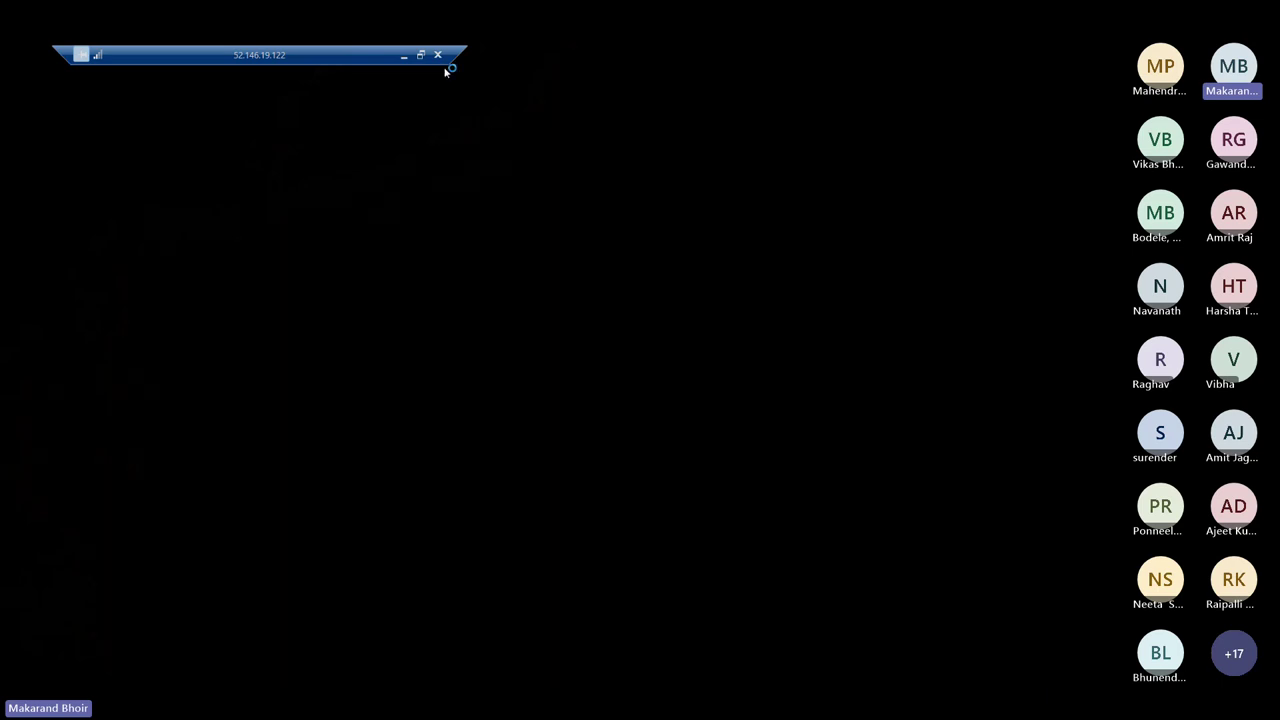
{"action": "left_click", "coordinate": [421, 57]}
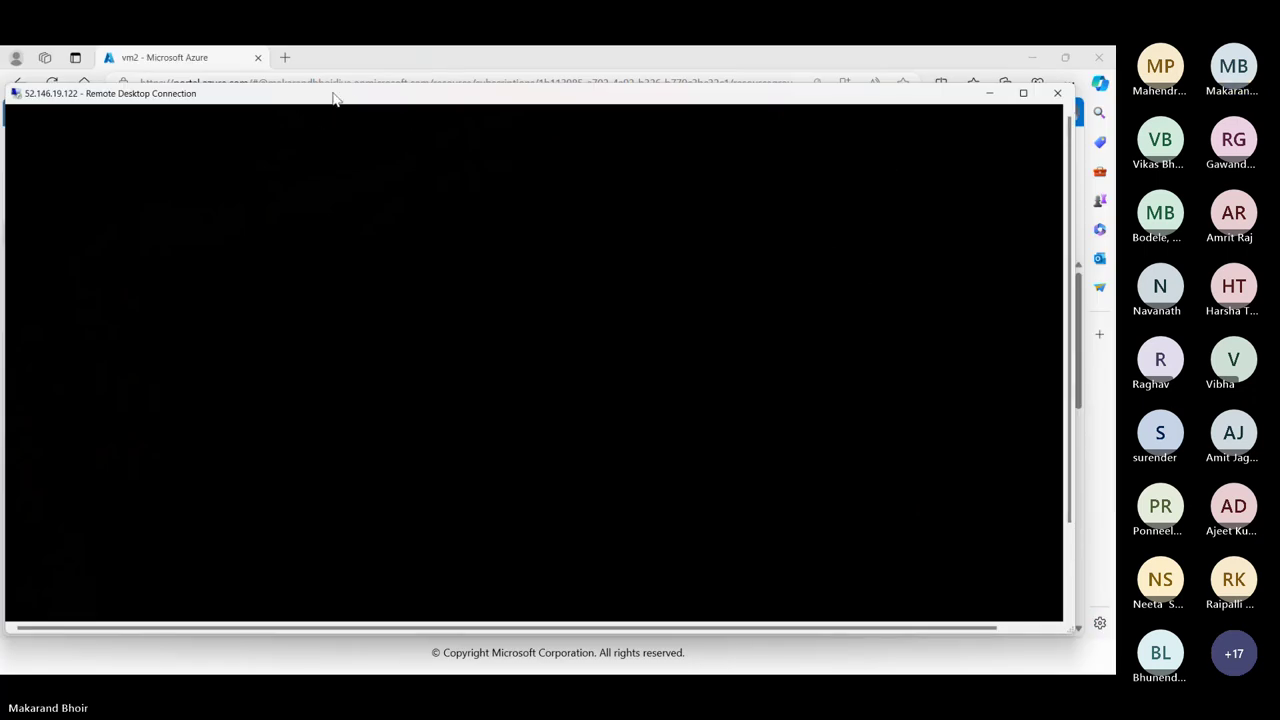
{"action": "left_click_drag", "start_coordinate": [334, 97], "coordinate": [426, 185]}
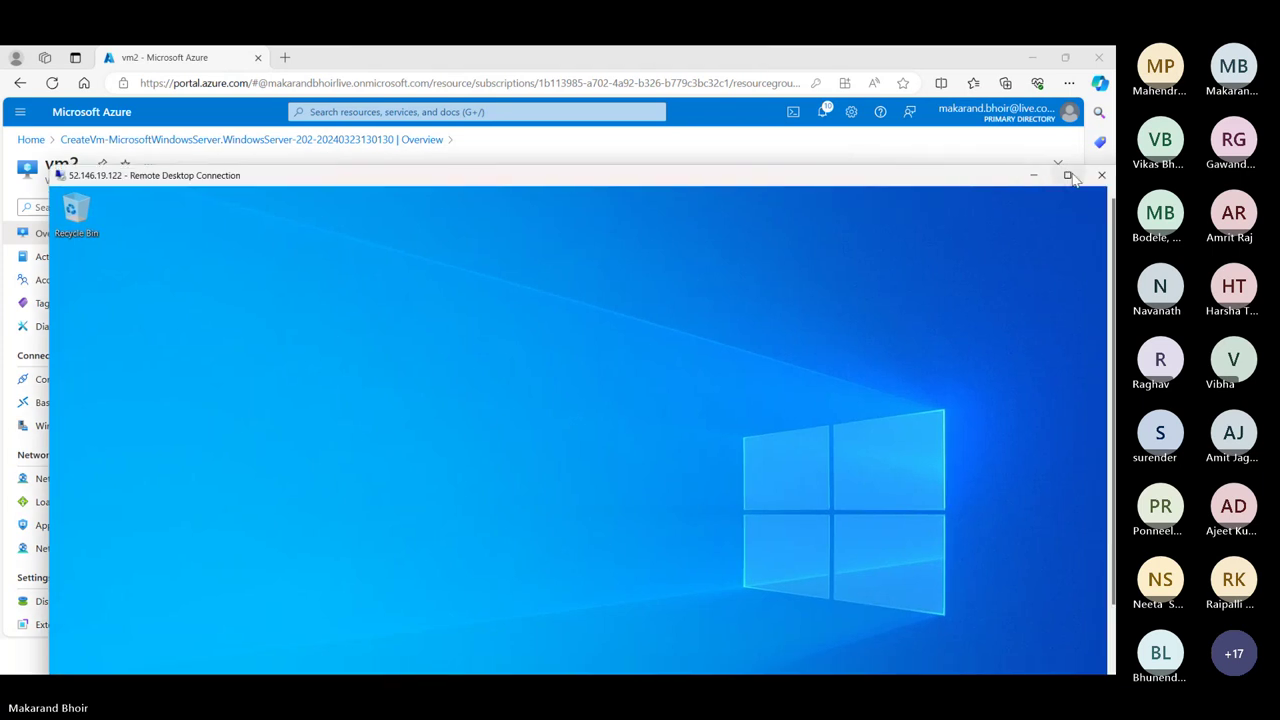
{"action": "left_click", "coordinate": [1068, 176]}
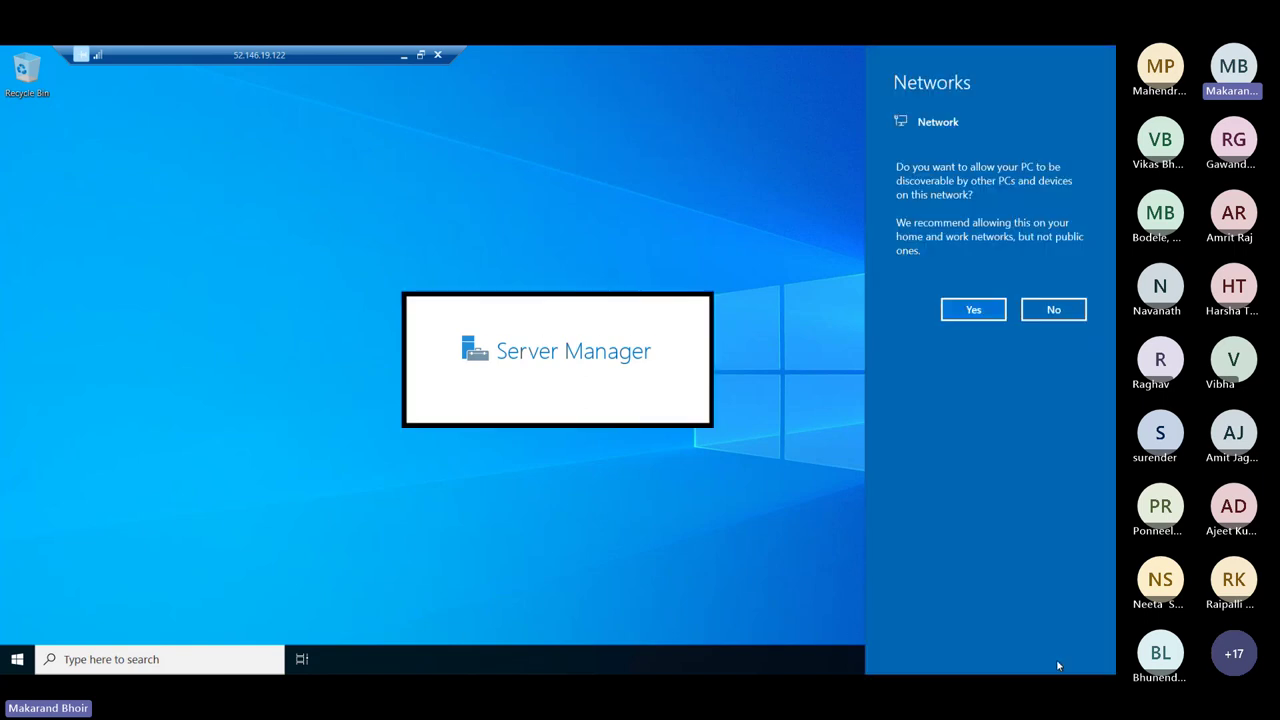
Step: Allow network discovery, dismiss the Admin Center popup, and minimize Server Manager and the session
{"action": "left_click", "coordinate": [972, 311]}
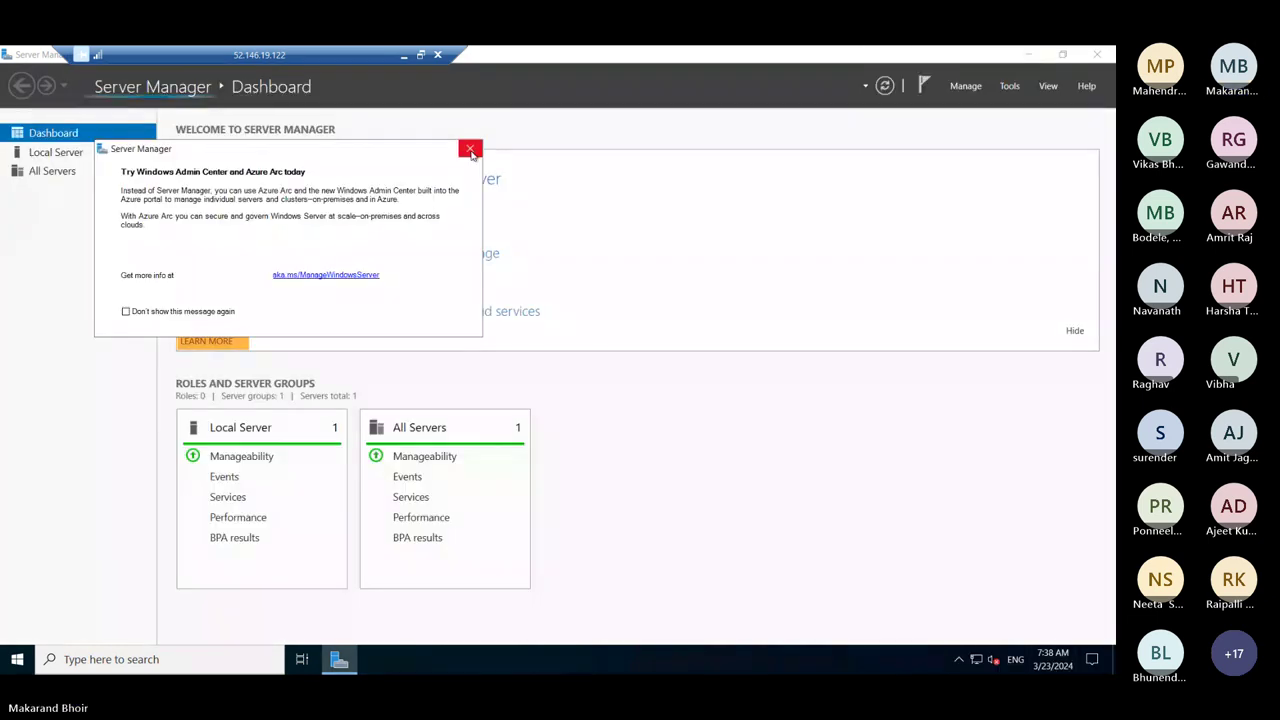
{"action": "left_click", "coordinate": [470, 149]}
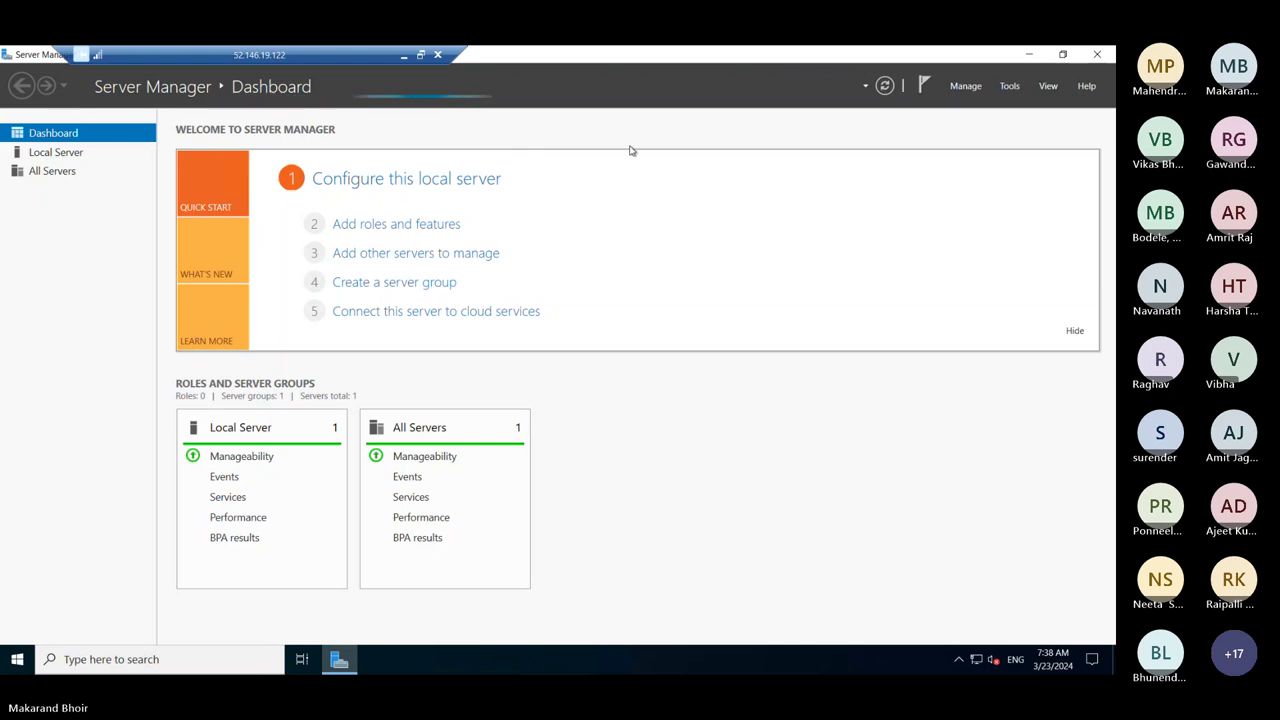
{"action": "left_click", "coordinate": [1030, 55]}
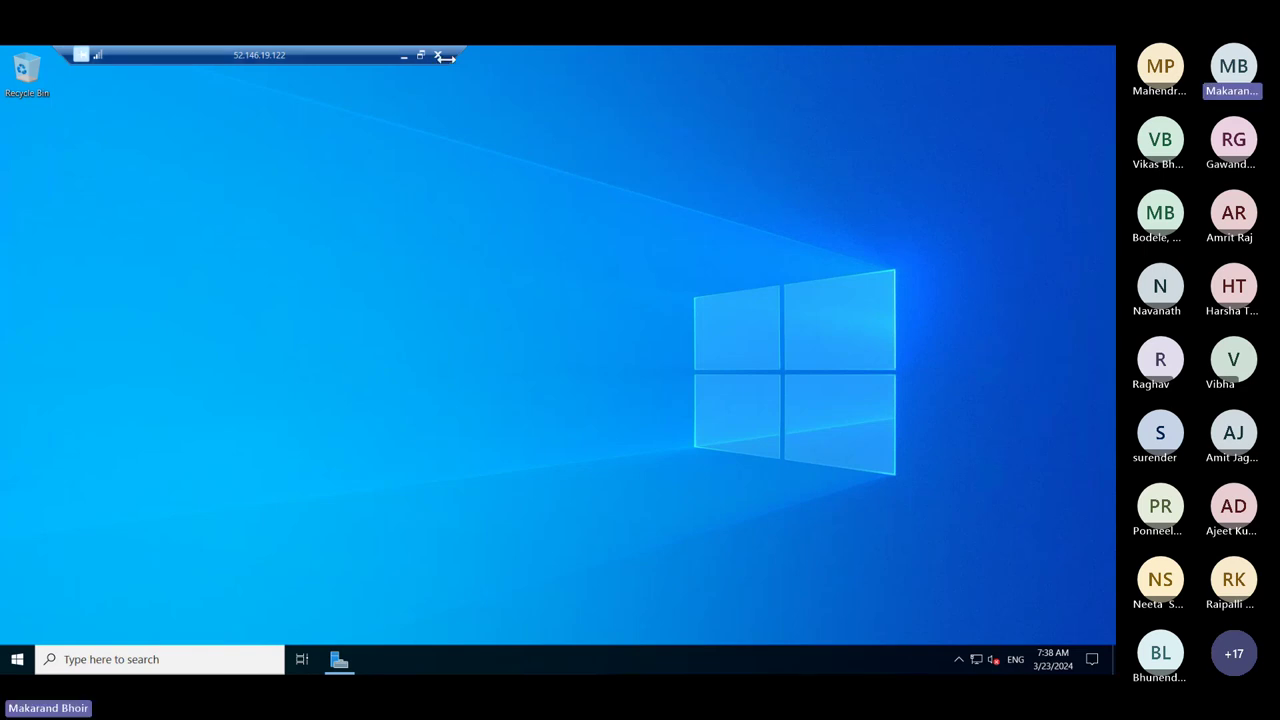
{"action": "left_click", "coordinate": [403, 55]}
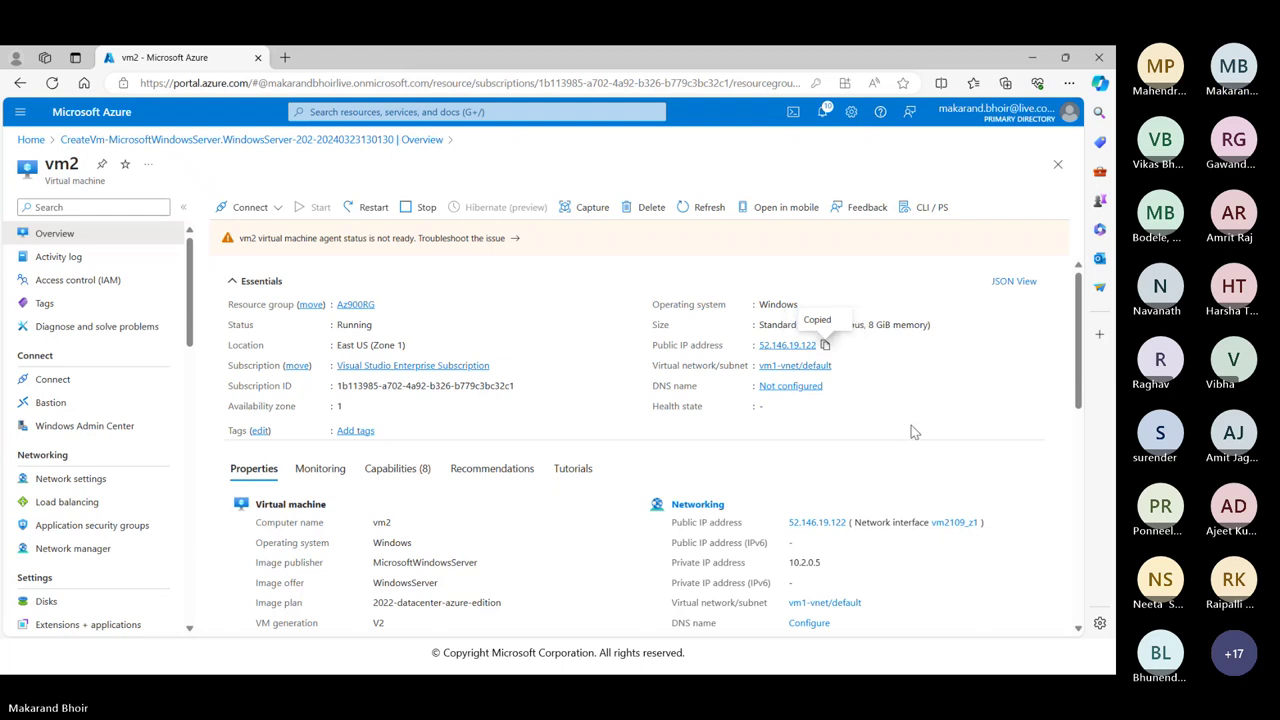
Step: Read the attendee's VM user-count question in the Teams chat, then return to vm1's terminal
{"action": "key", "text": "super+d"}
{"action": "mouse_move", "coordinate": [1046, 662]}
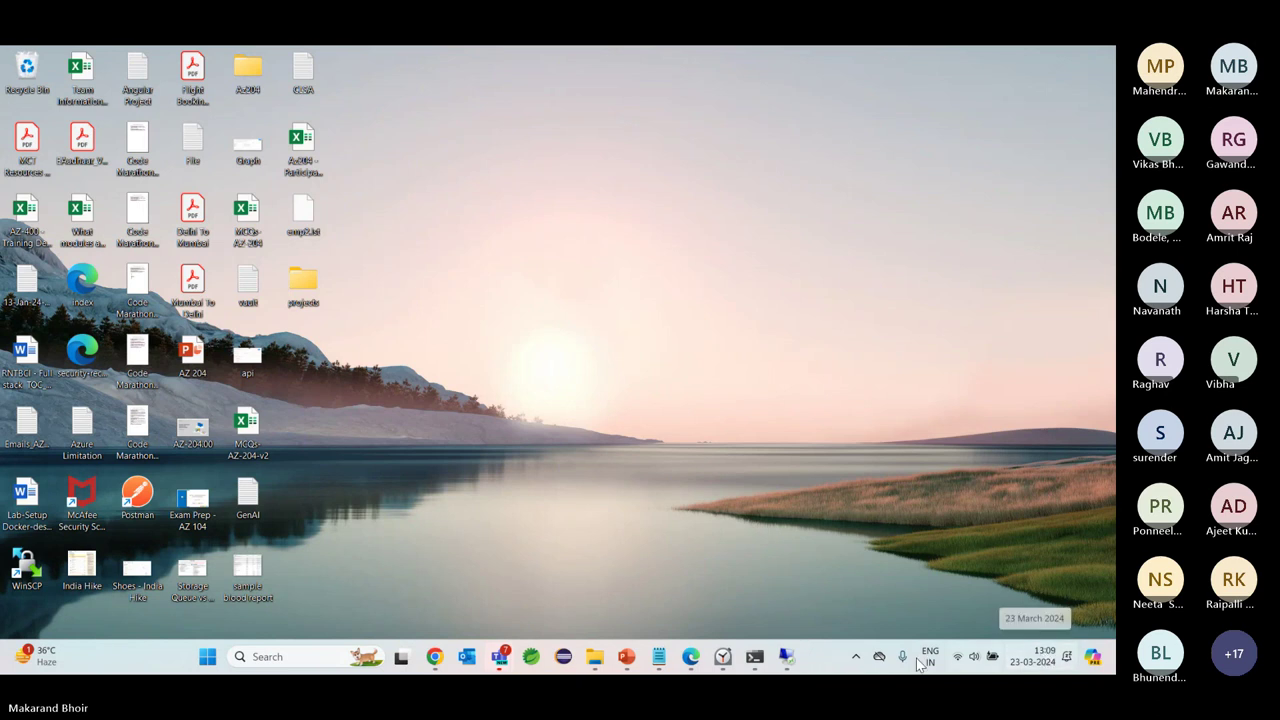
{"action": "mouse_move", "coordinate": [504, 655]}
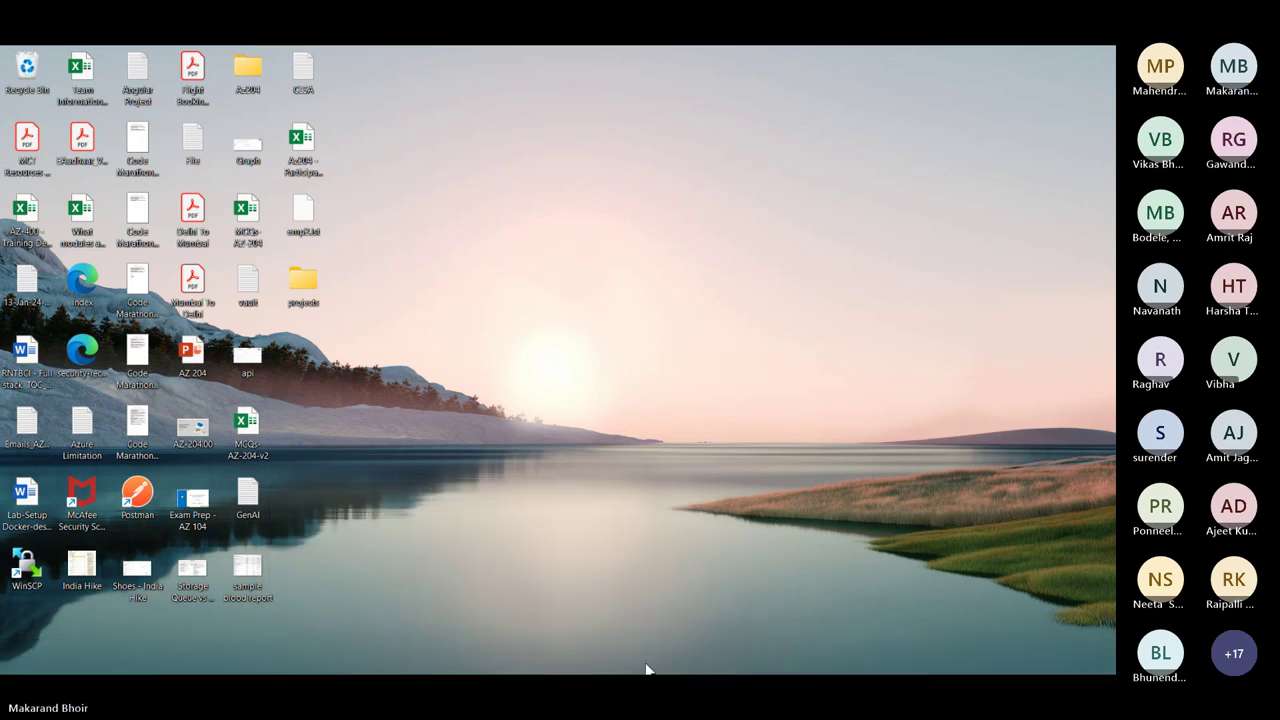
{"action": "key", "text": "alt+Tab"}
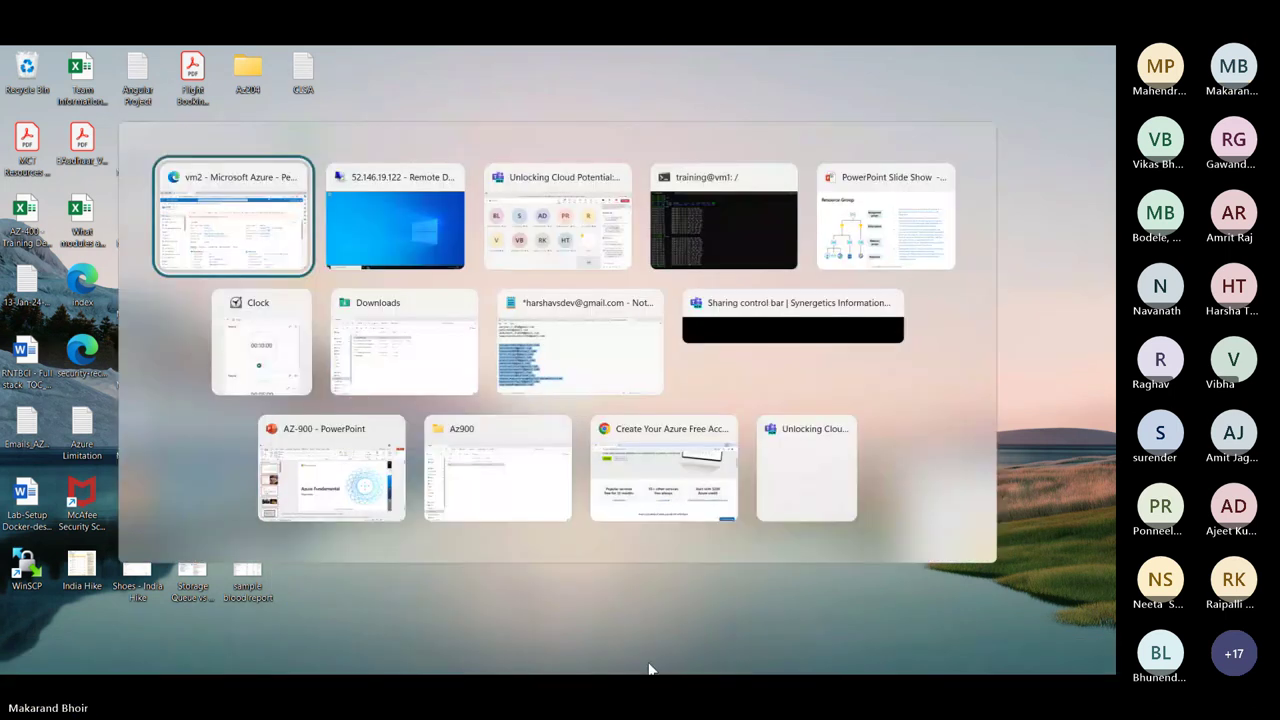
{"action": "key", "text": "alt+Tab"}
{"action": "key", "text": "alt+Tab"}
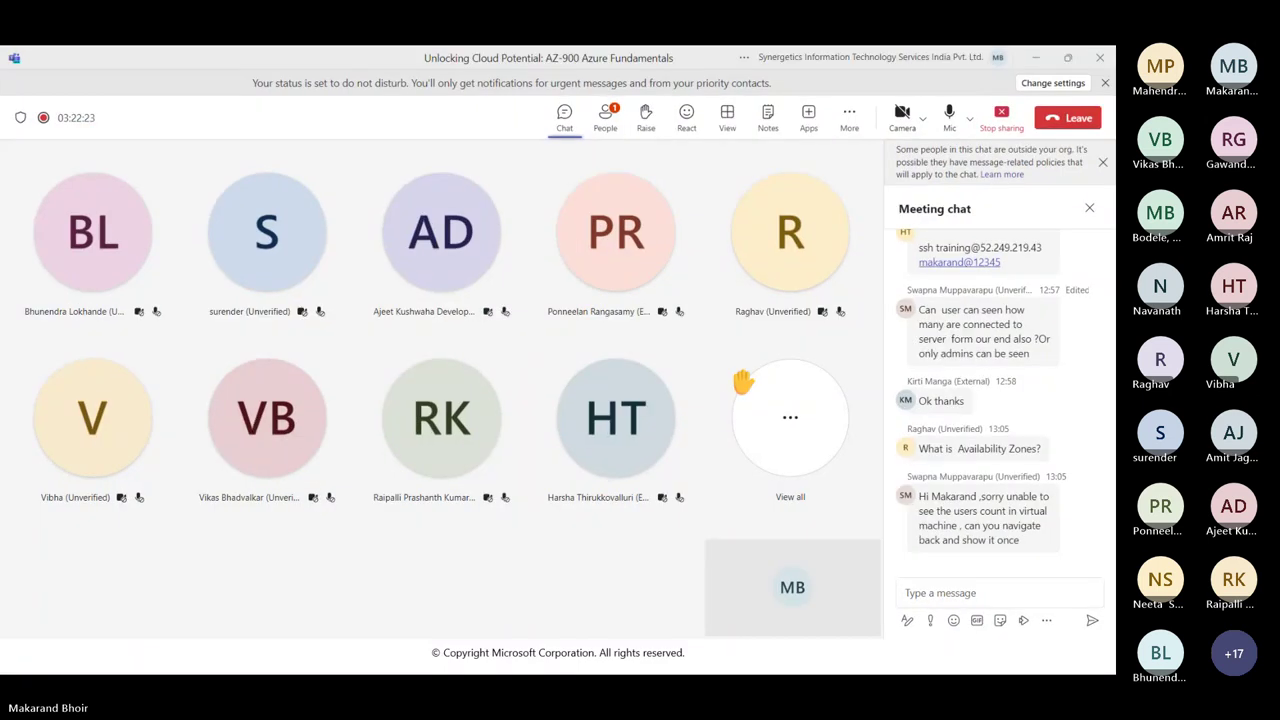
{"action": "left_click", "coordinate": [605, 116]}
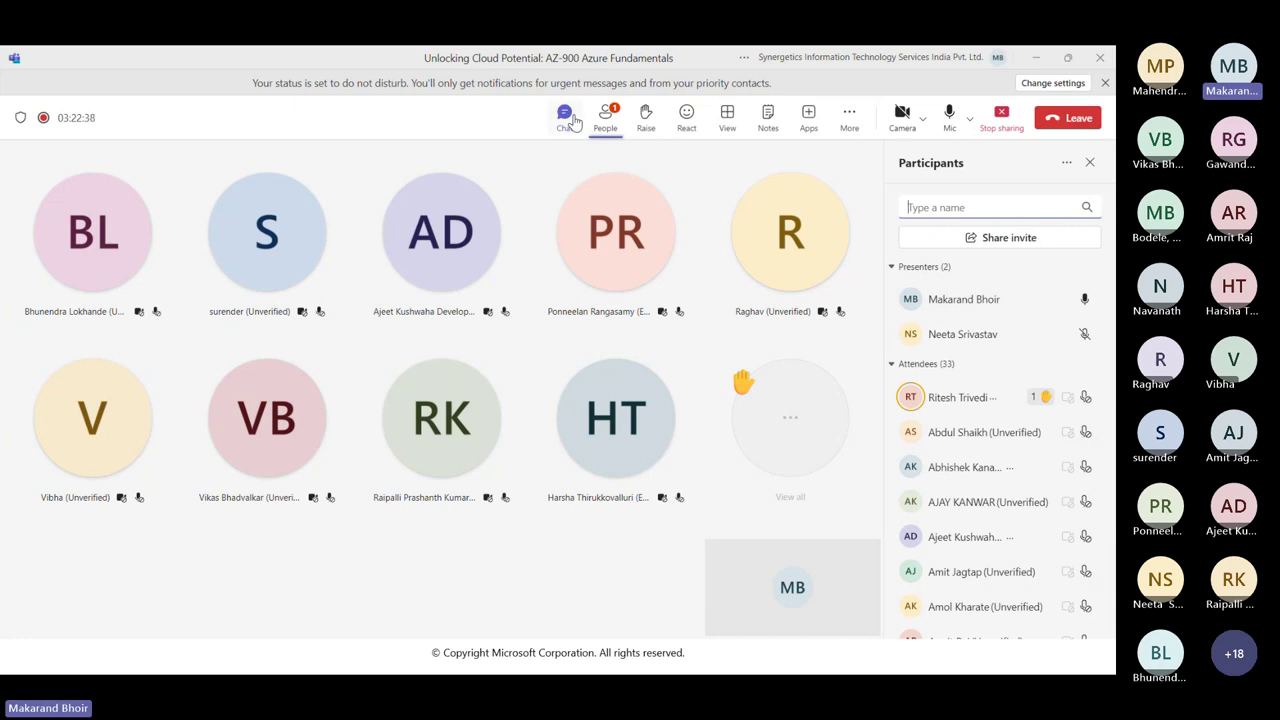
{"action": "left_click", "coordinate": [605, 117]}
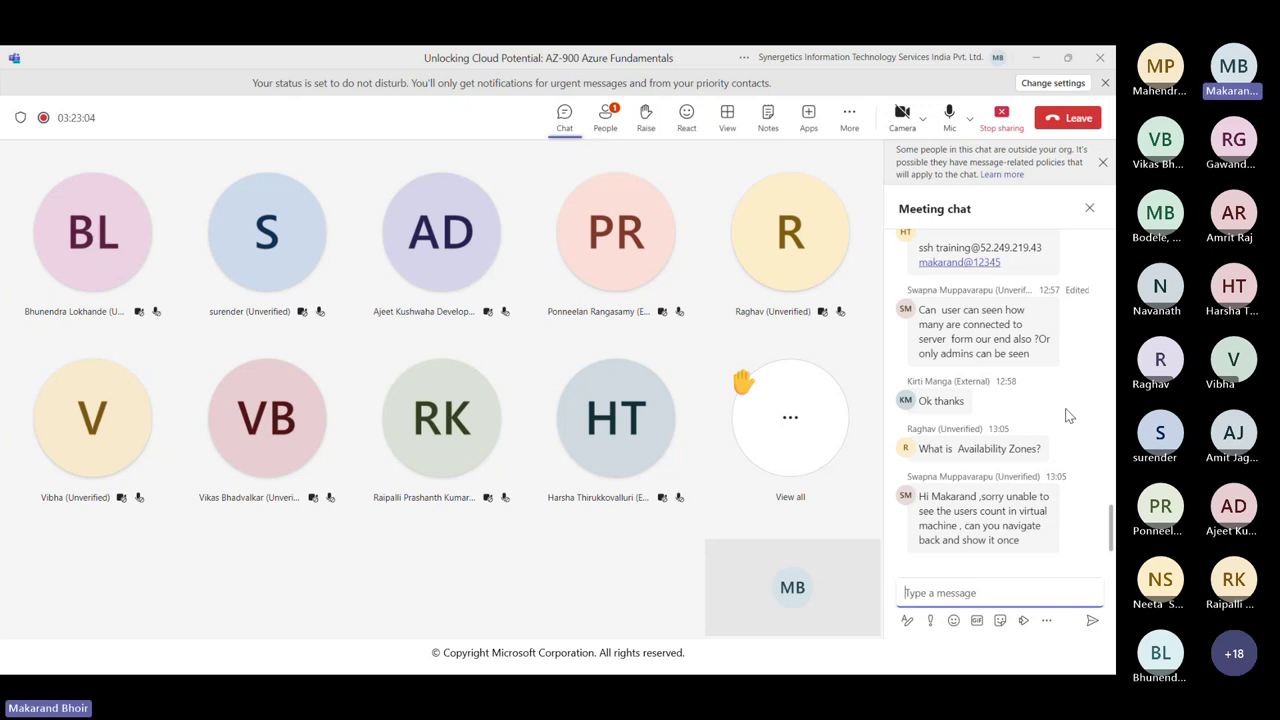
{"action": "key", "text": "alt+Tab"}
{"action": "key", "text": "alt+Tab"}
{"action": "key", "text": "alt+Tab"}
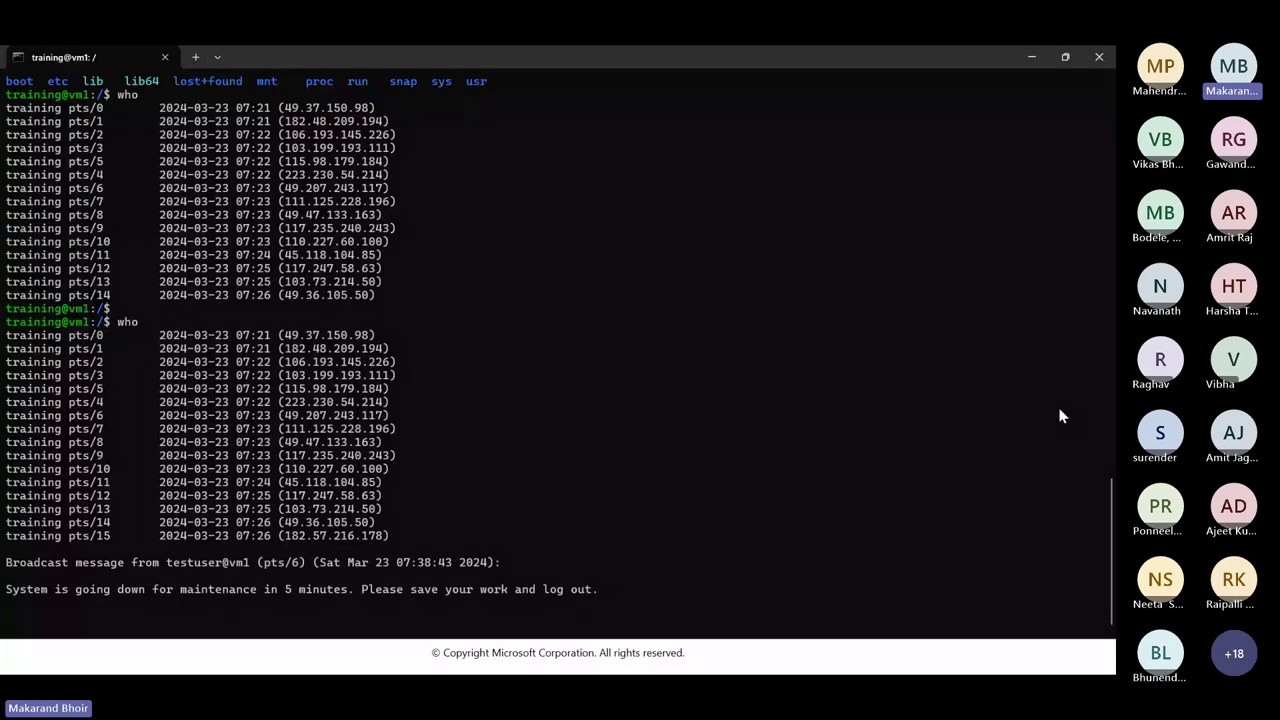
Step: Restore the terminal window and mark up the broadcast's maintenance warning and '5 minutes'
{"action": "double_click", "coordinate": [877, 54]}
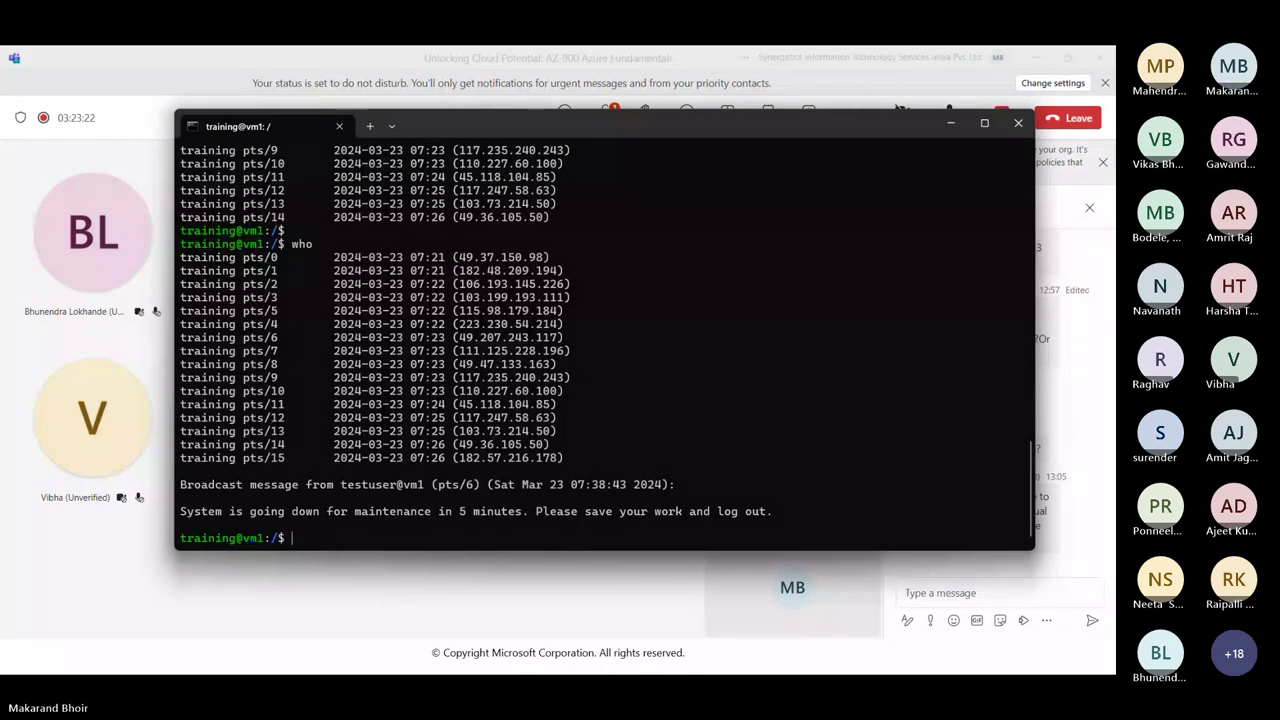
{"action": "left_click_drag", "start_coordinate": [211, 519], "coordinate": [512, 519]}
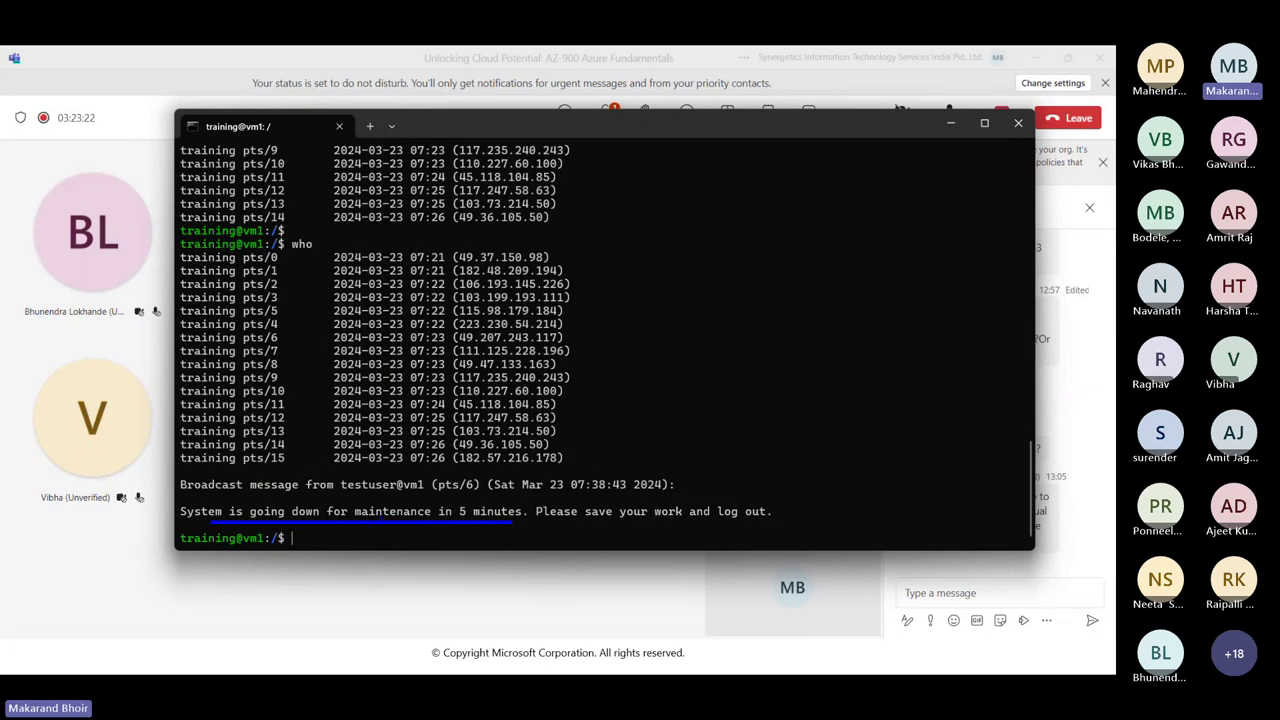
{"action": "left_click", "coordinate": [379, 531]}
{"action": "left_click_drag", "start_coordinate": [490, 483], "coordinate": [456, 490]}
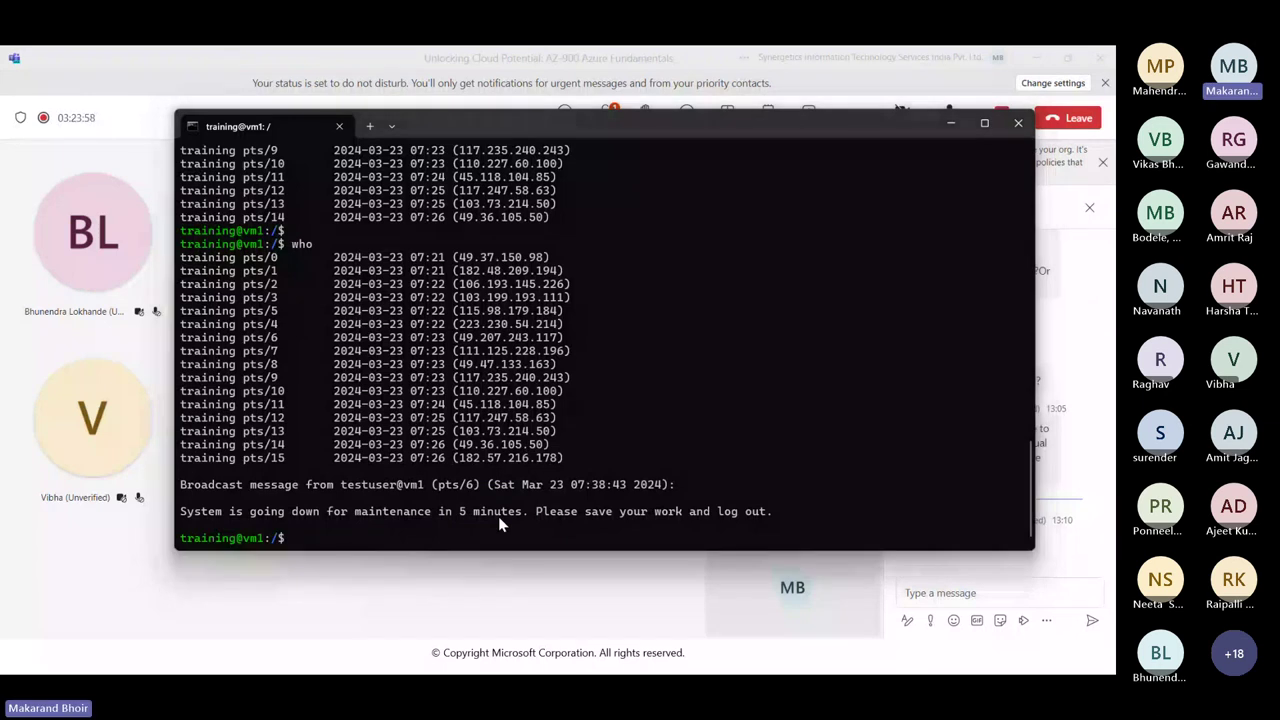
{"action": "key", "text": "alt+Tab"}
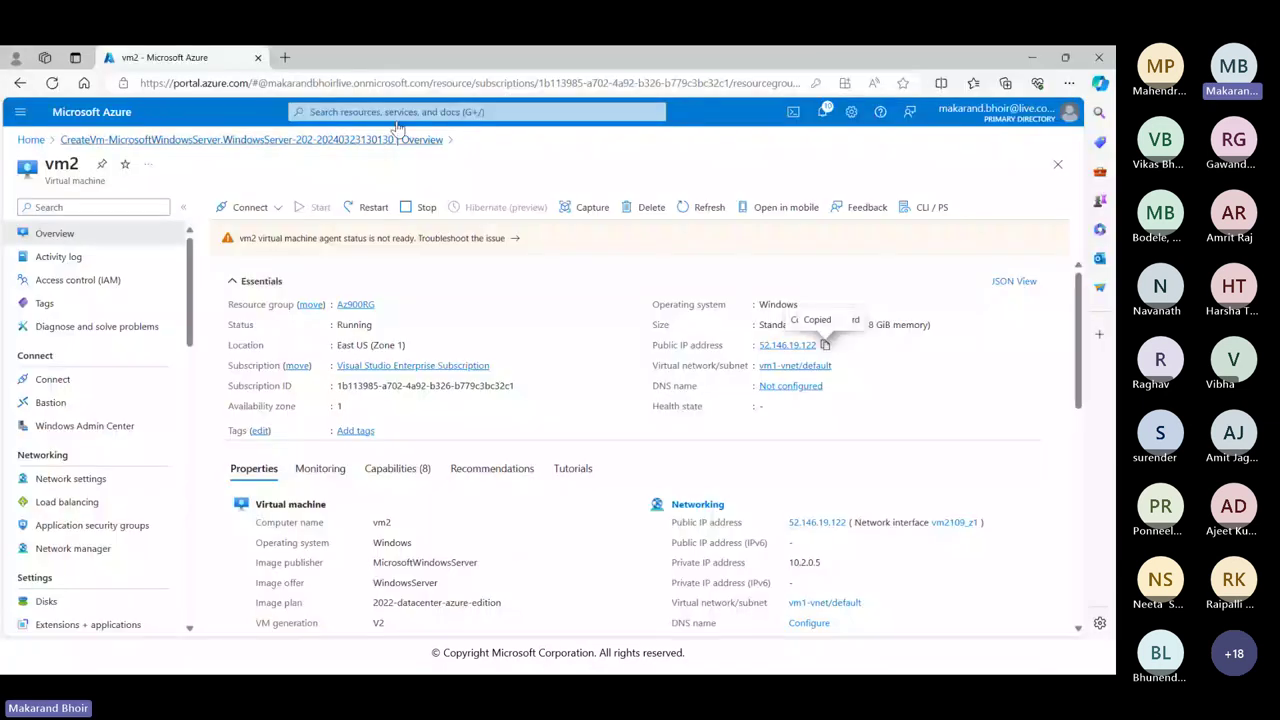
Step: Open and refresh the Virtual machines list, then type ls in the vm1 terminal
{"action": "left_click", "coordinate": [397, 118]}
{"action": "left_click", "coordinate": [338, 338]}
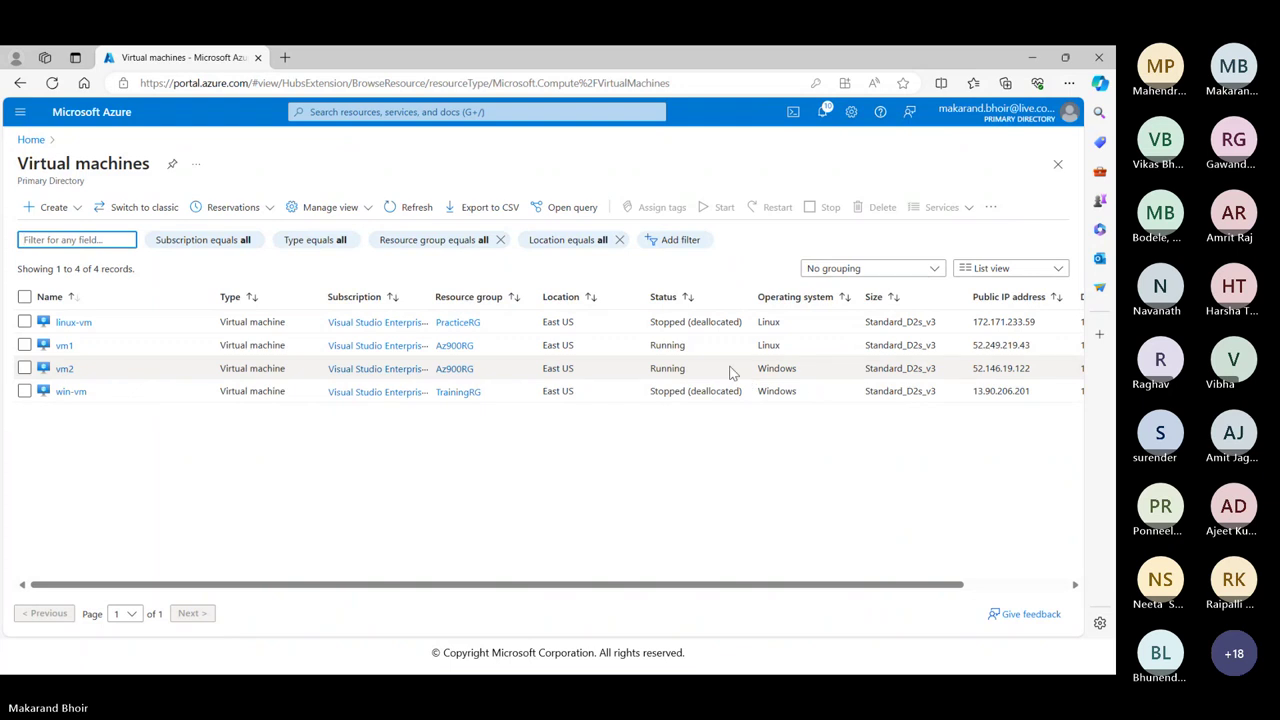
{"action": "left_click", "coordinate": [406, 206]}
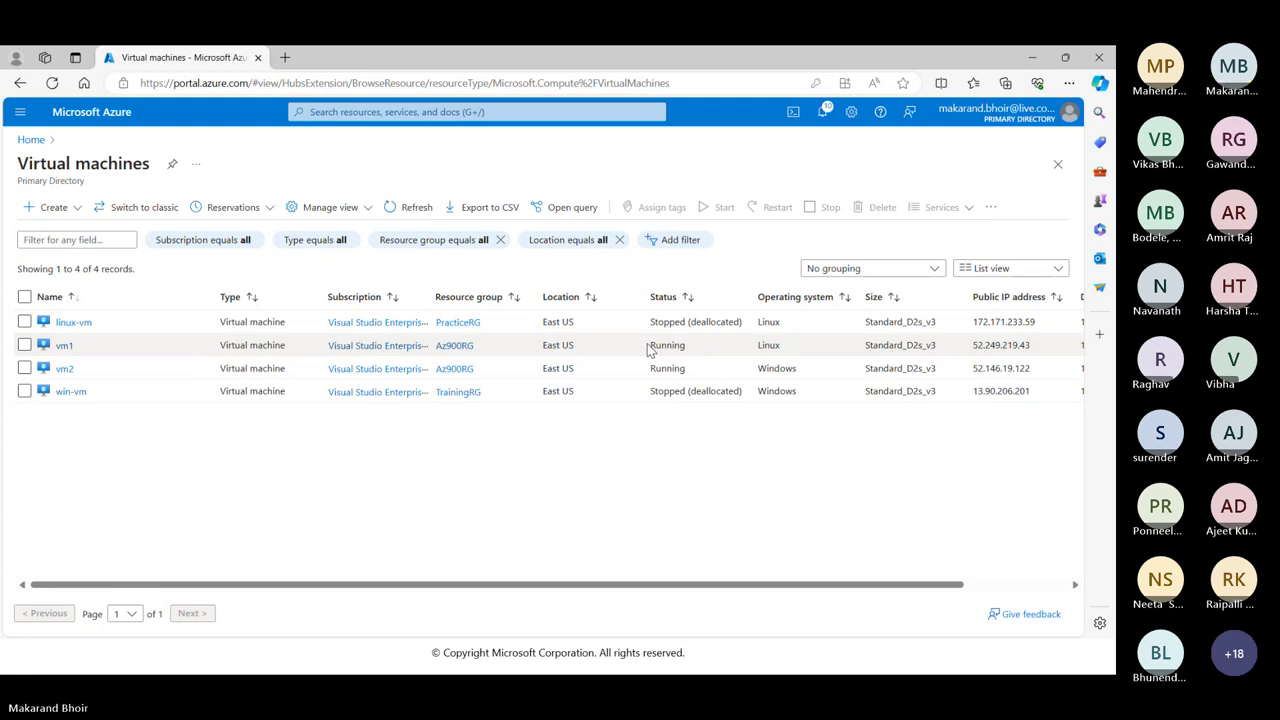
{"action": "key", "text": "alt+Tab"}
{"action": "type", "text": "ls"}
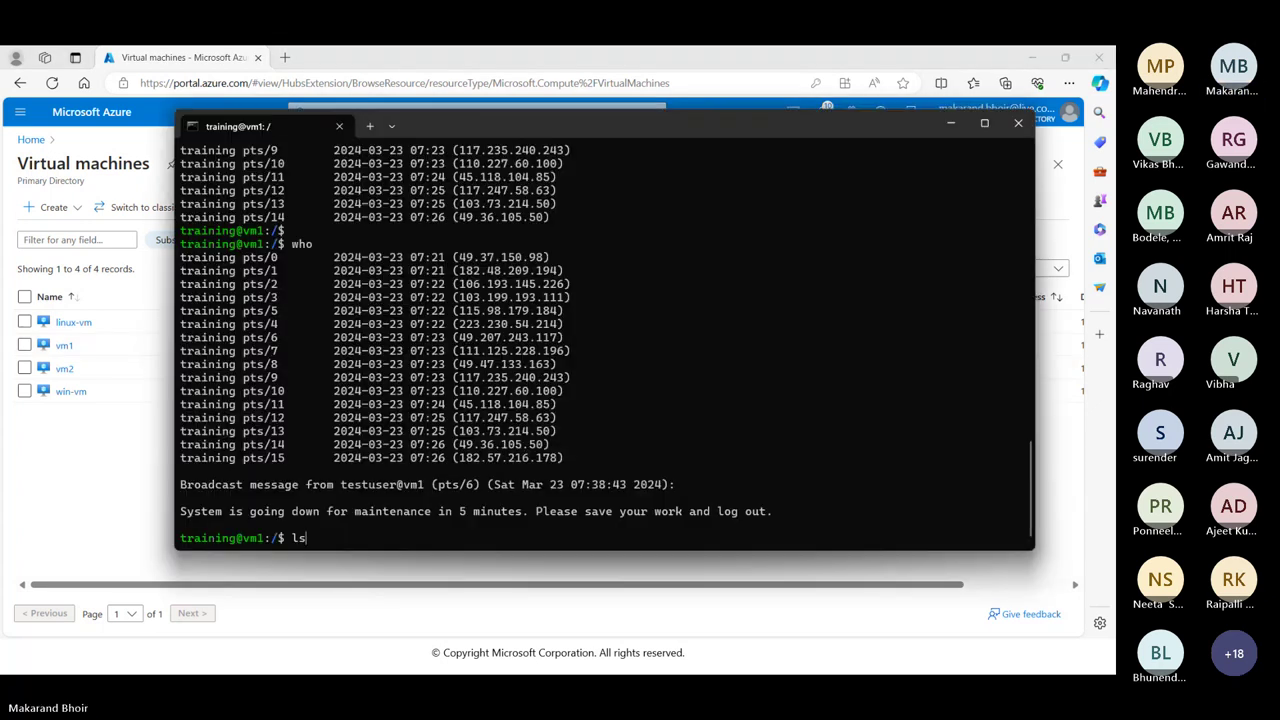
Step: Run ls, clear vm1's SSH screen, and run who to show testuser among logged-in users
{"action": "key", "text": "Return"}
{"action": "key", "text": "ctrl+l"}
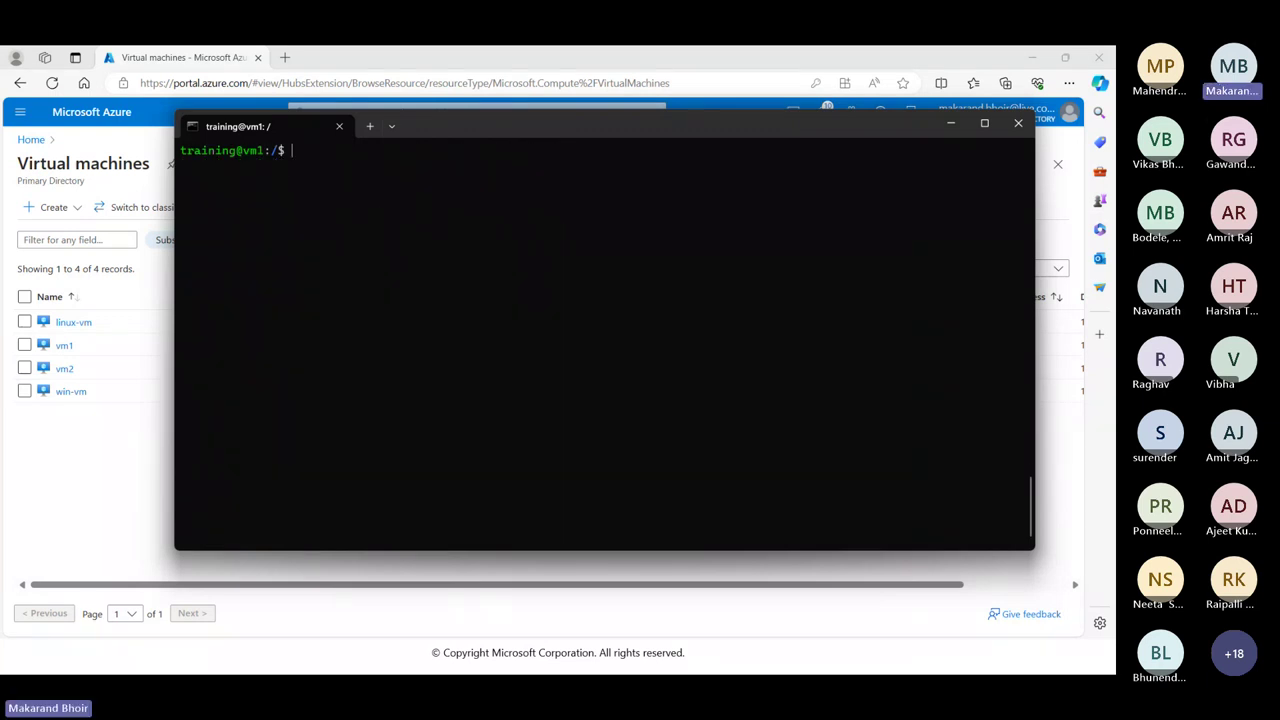
{"action": "key", "text": "Return"}
{"action": "key", "text": "Return"}
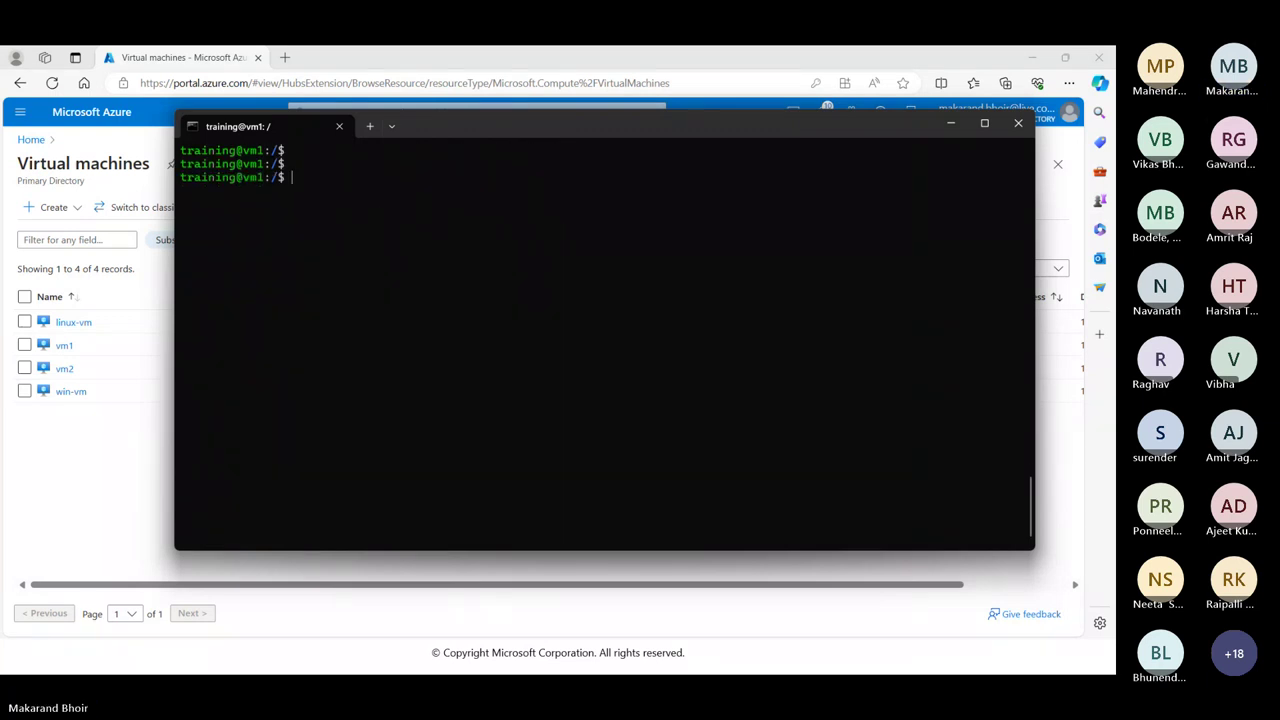
{"action": "type", "text": "who"}
{"action": "key", "text": "Return"}
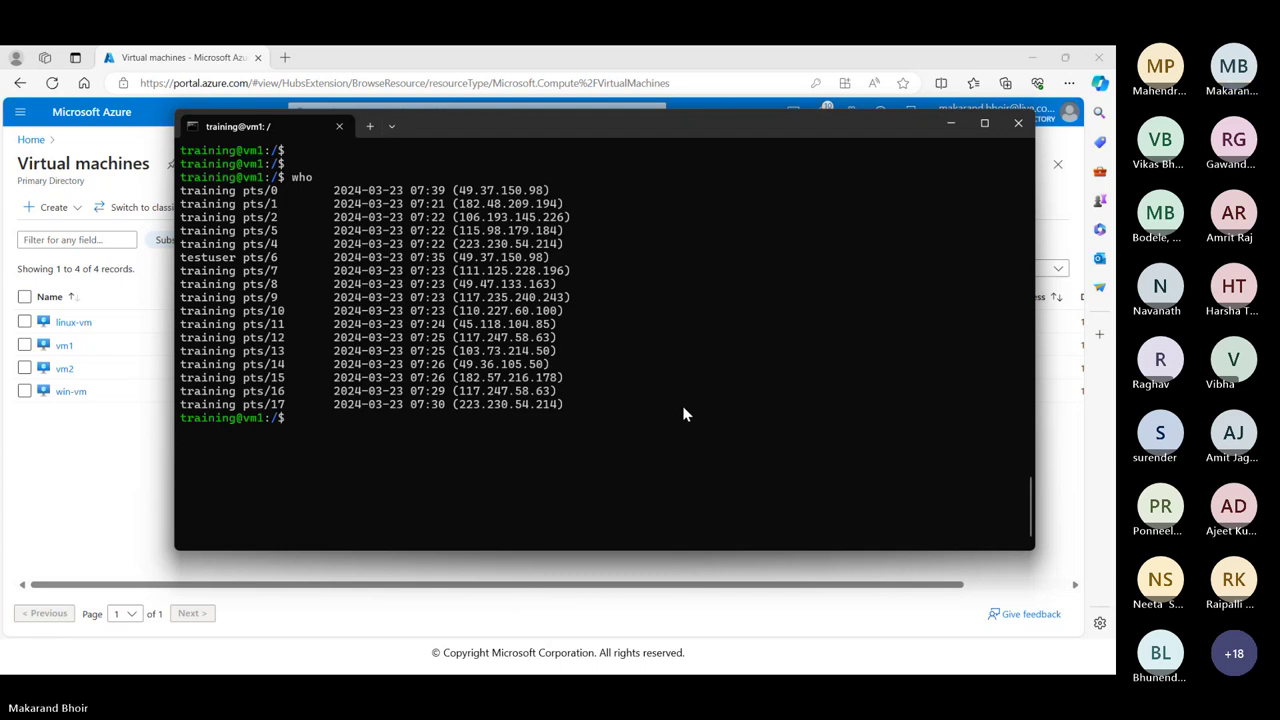
{"action": "key", "text": "alt+Tab"}
{"action": "key", "text": "alt+Tab"}
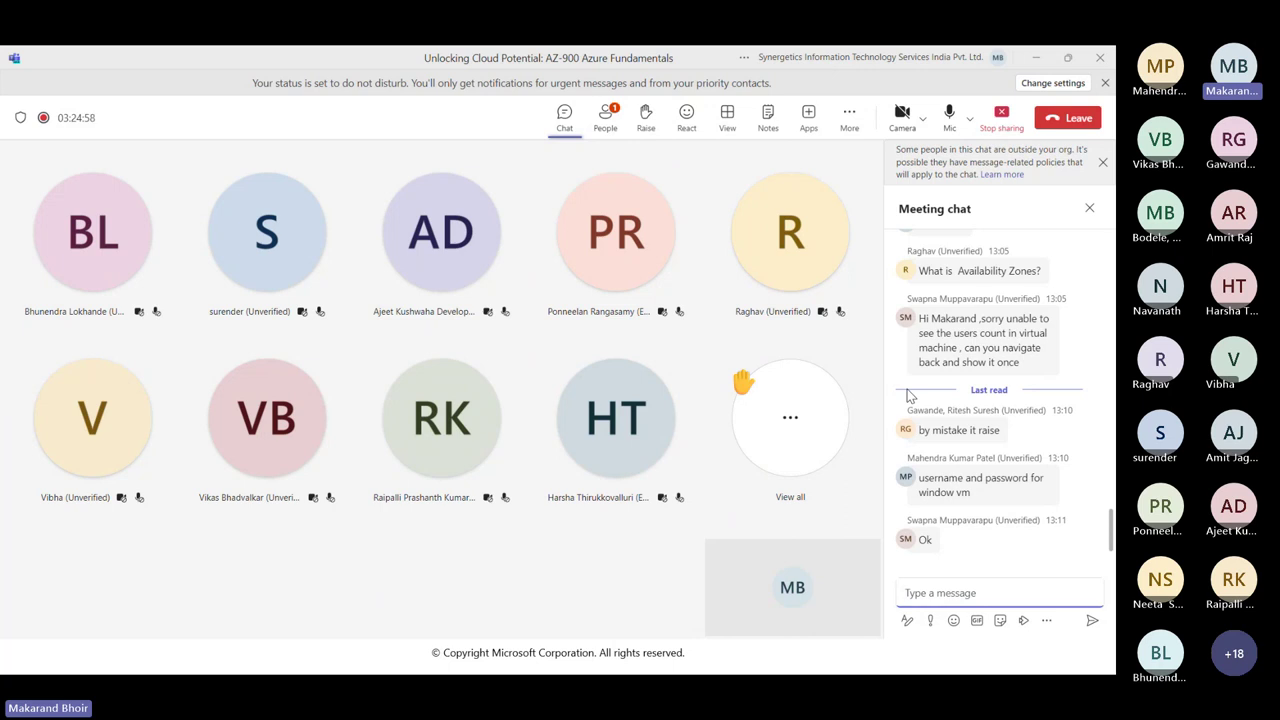
{"action": "key", "text": "alt+Tab"}
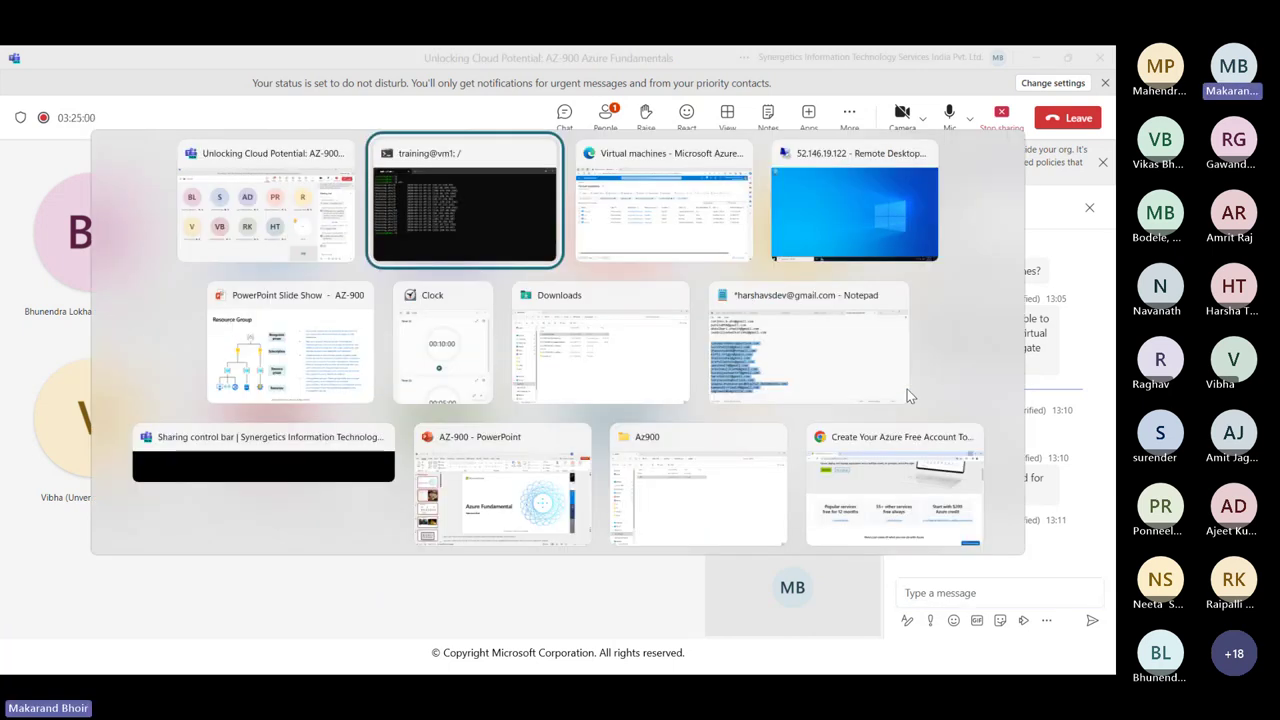